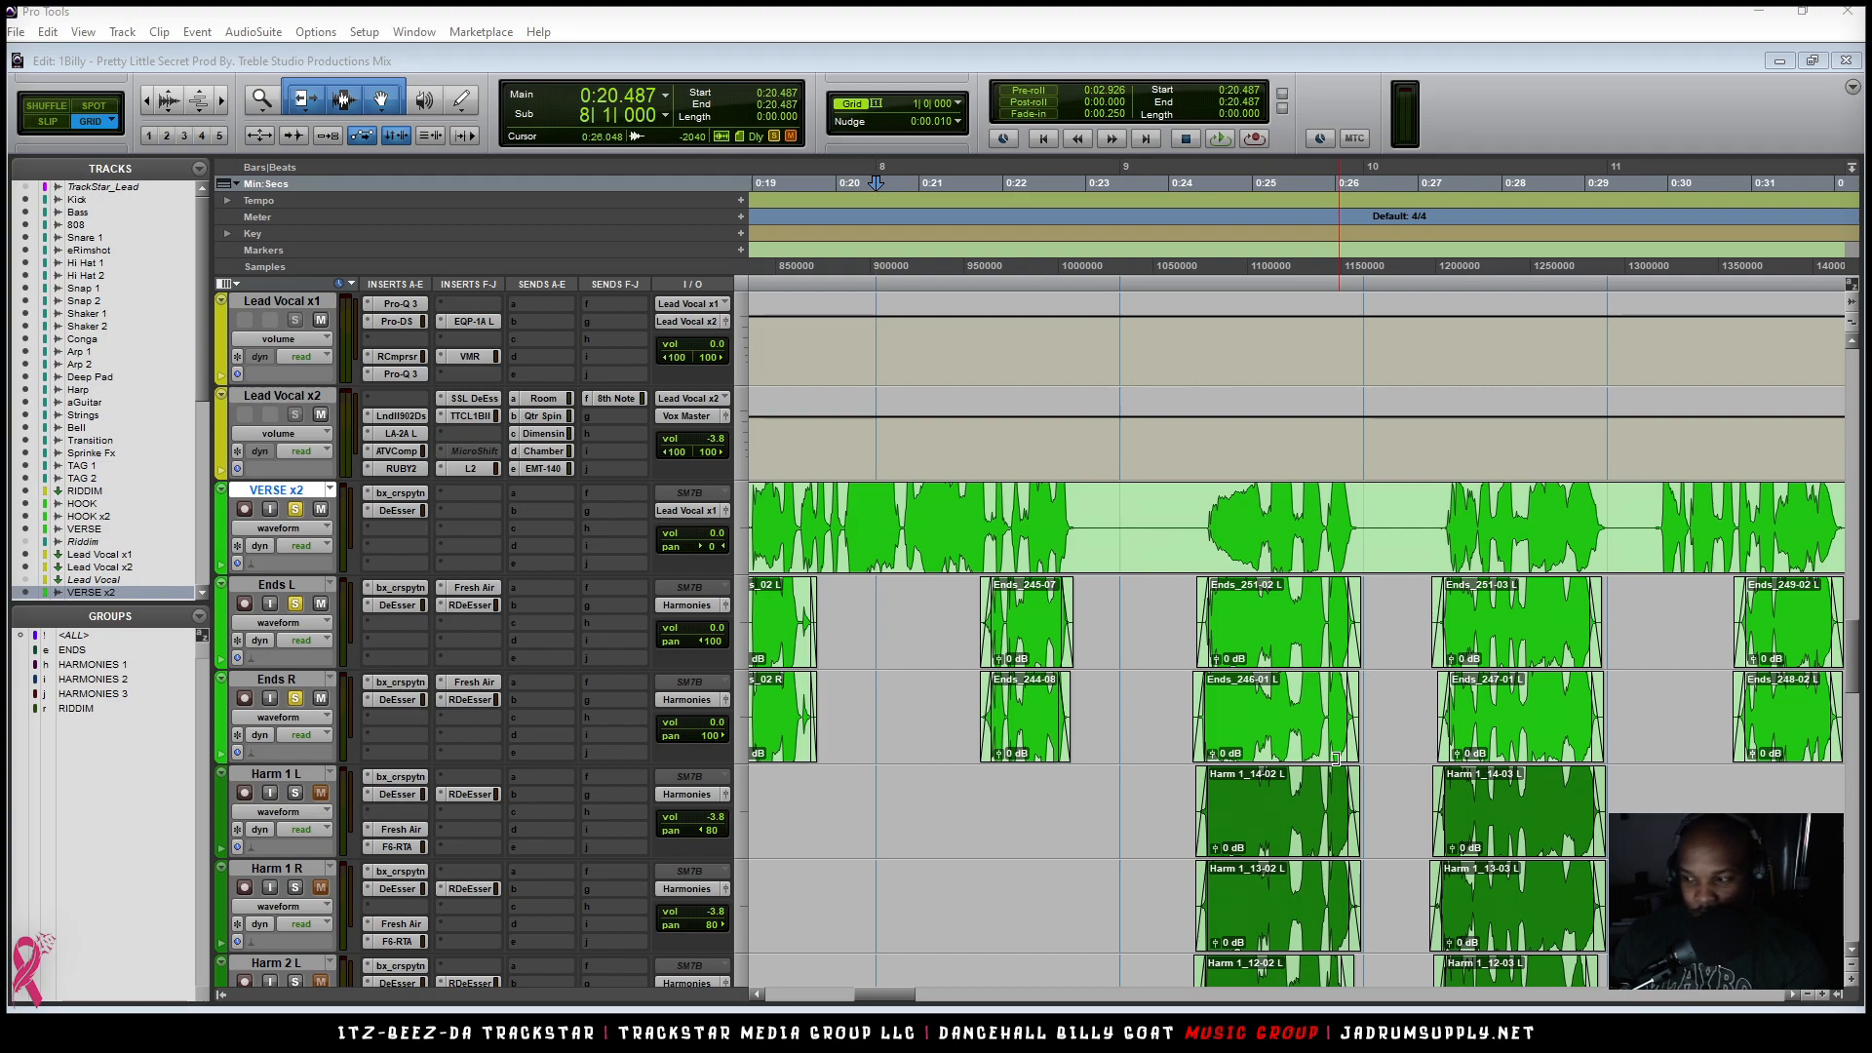
# Step: Select the first four bars of the verse, from bar 5 to bar 9
pyautogui.scroll(-1, 1032, 469)
pyautogui.scroll(-1, 1033, 469)
pyautogui.scroll(2, 1092, 546)
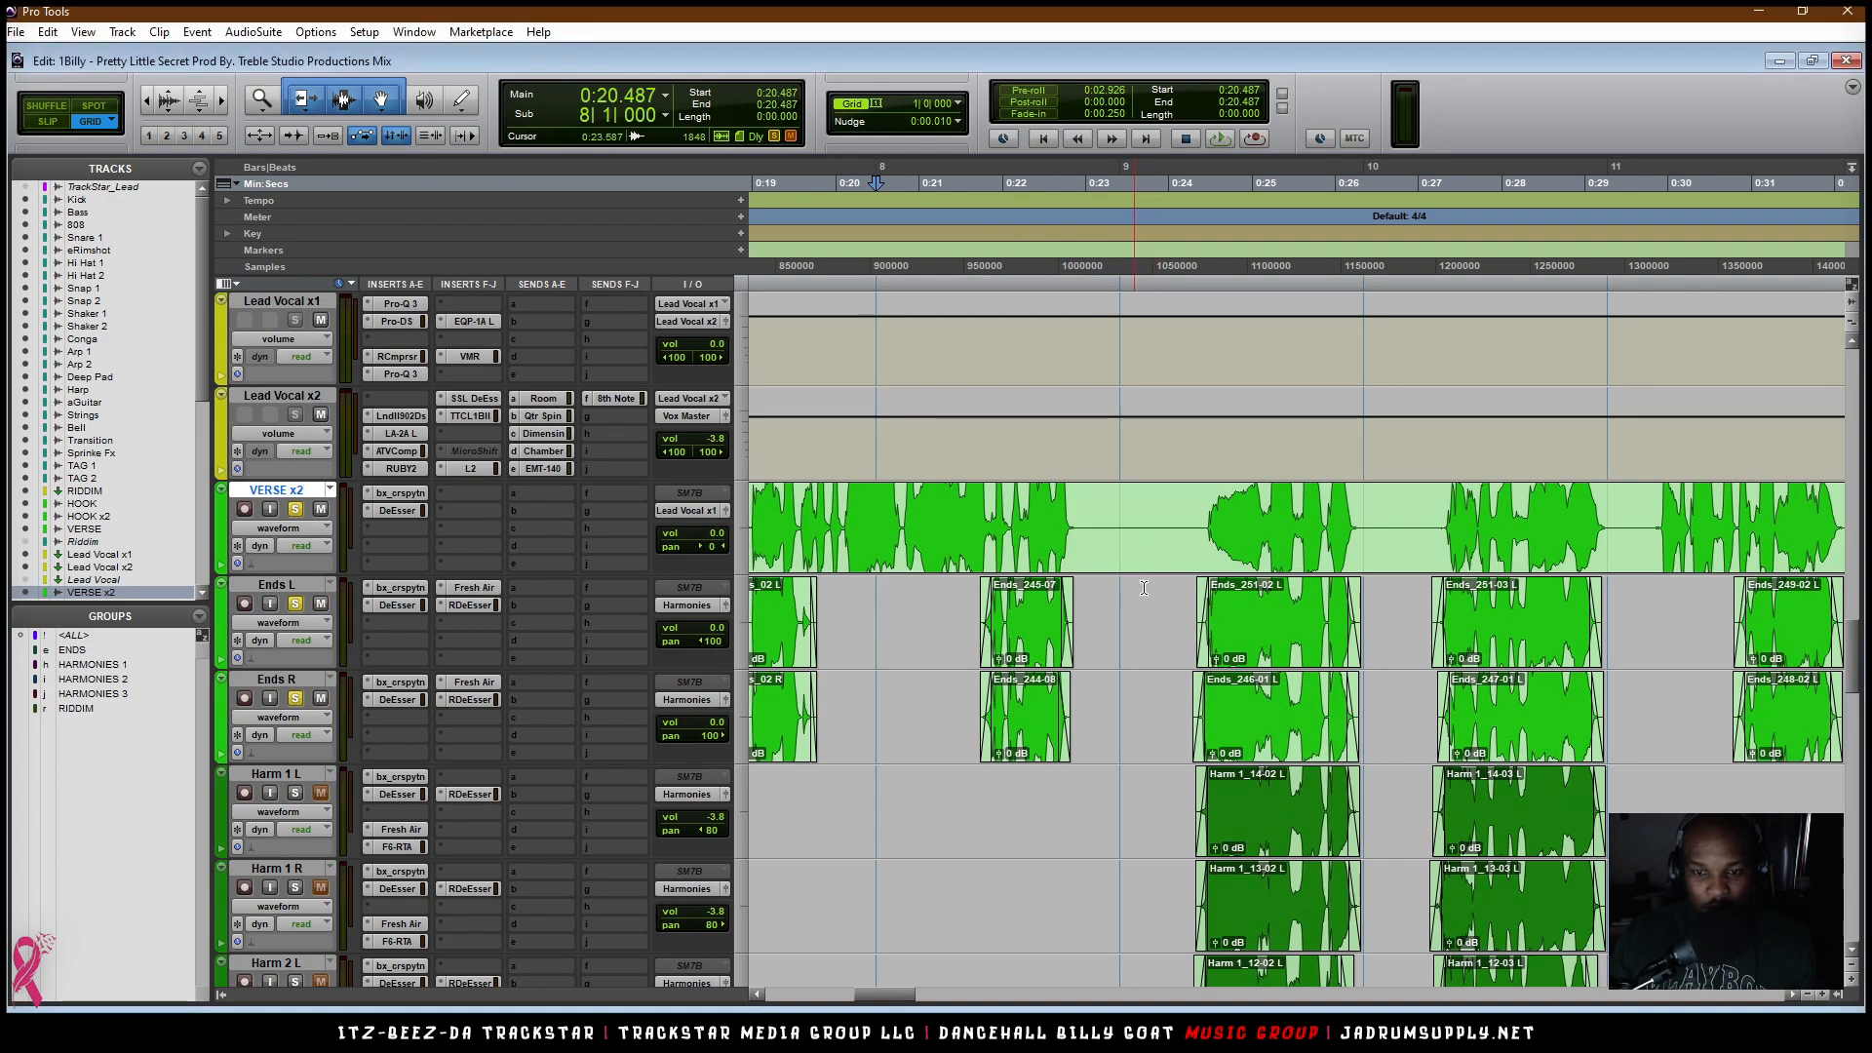
pyautogui.click(1144, 588)
pyautogui.press('r')
pyautogui.press('r')
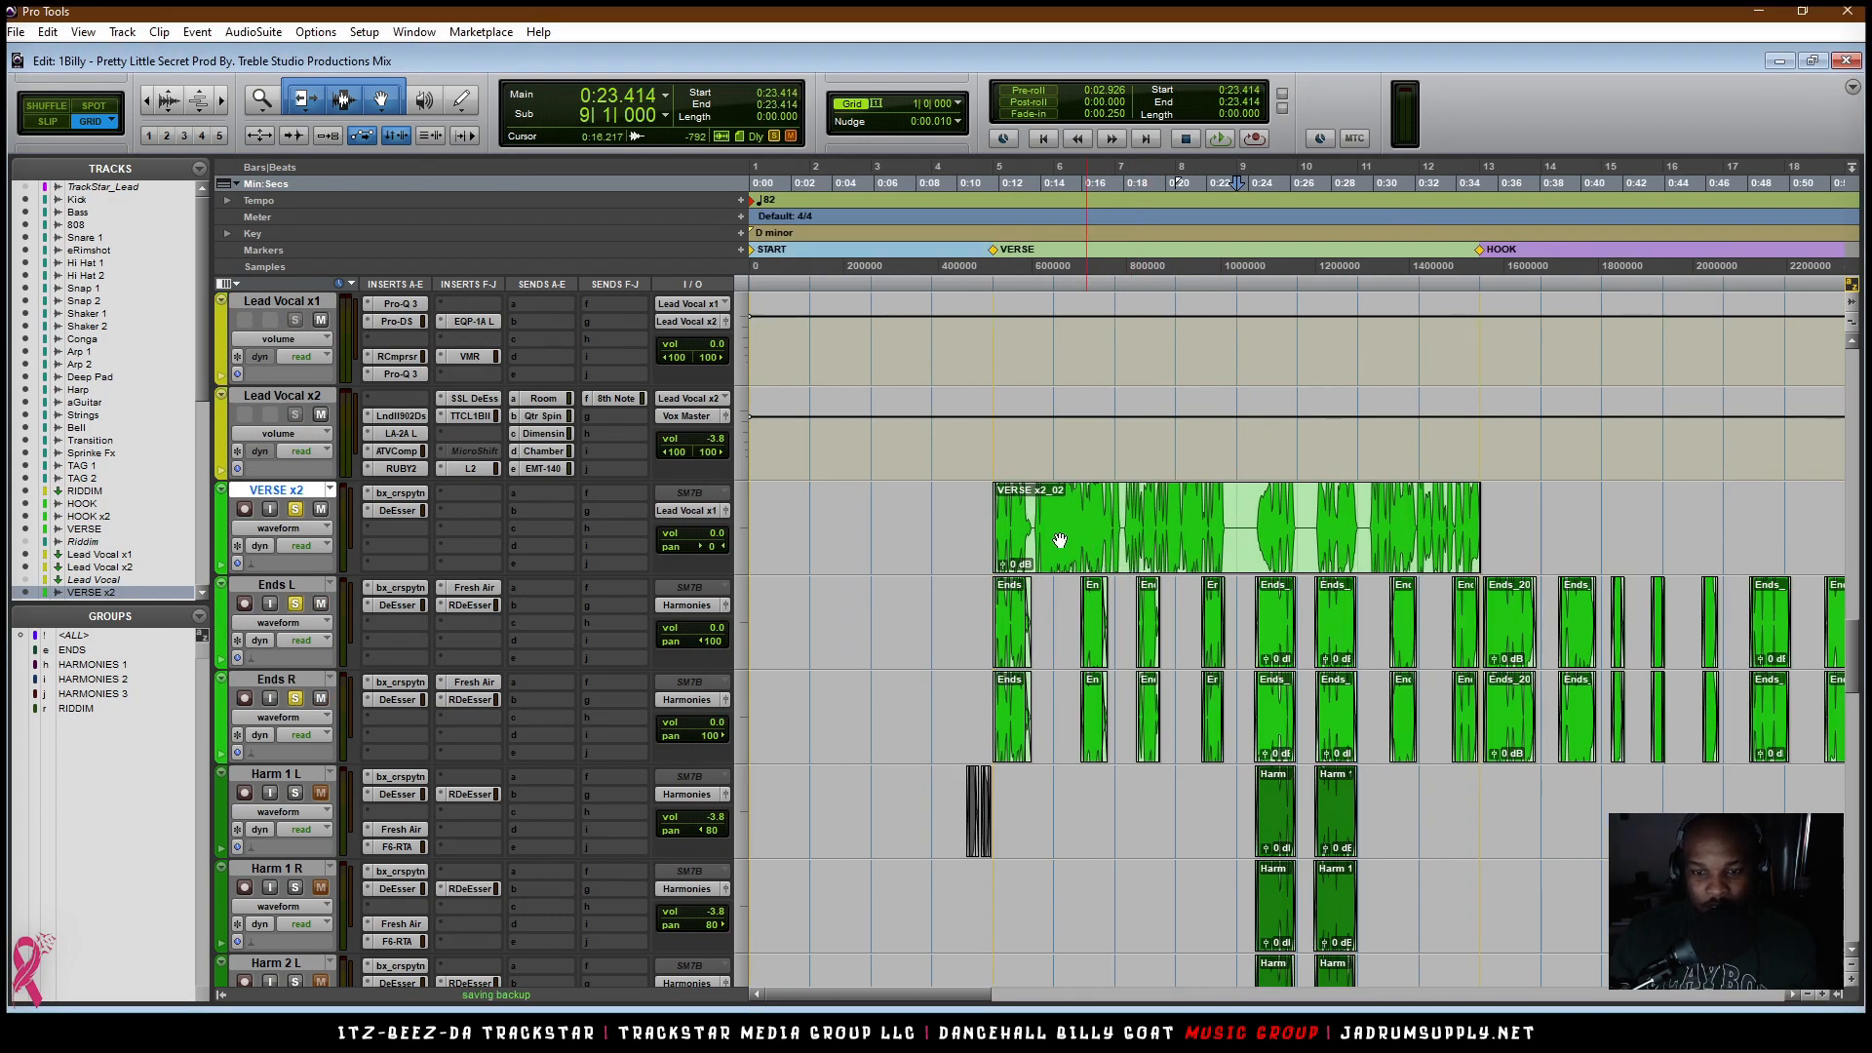
pyautogui.moveTo(994, 283); pyautogui.dragTo(1234, 286)
# Step: Play the selected verse bars and check the Ends L and Ends R doubles against the VERSE x2 vocal
pyautogui.scroll(-4, 1267, 463)
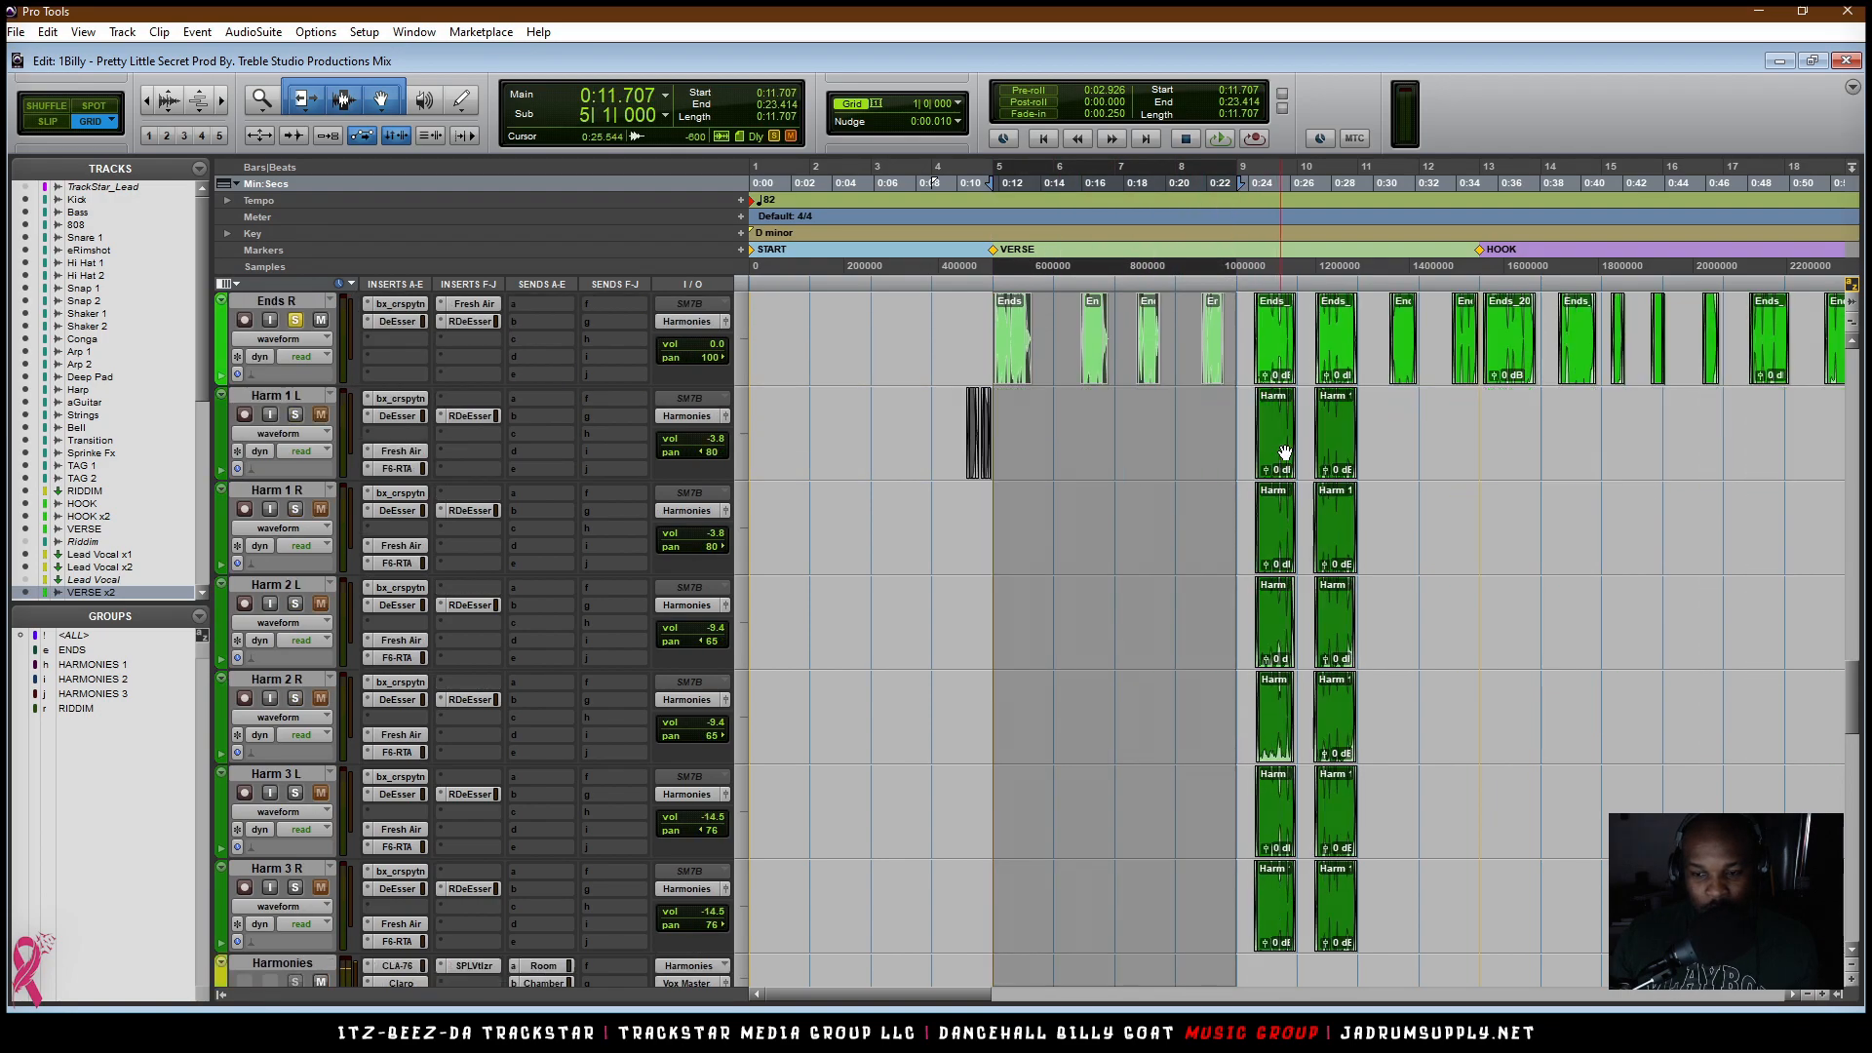
pyautogui.scroll(1, 1345, 467)
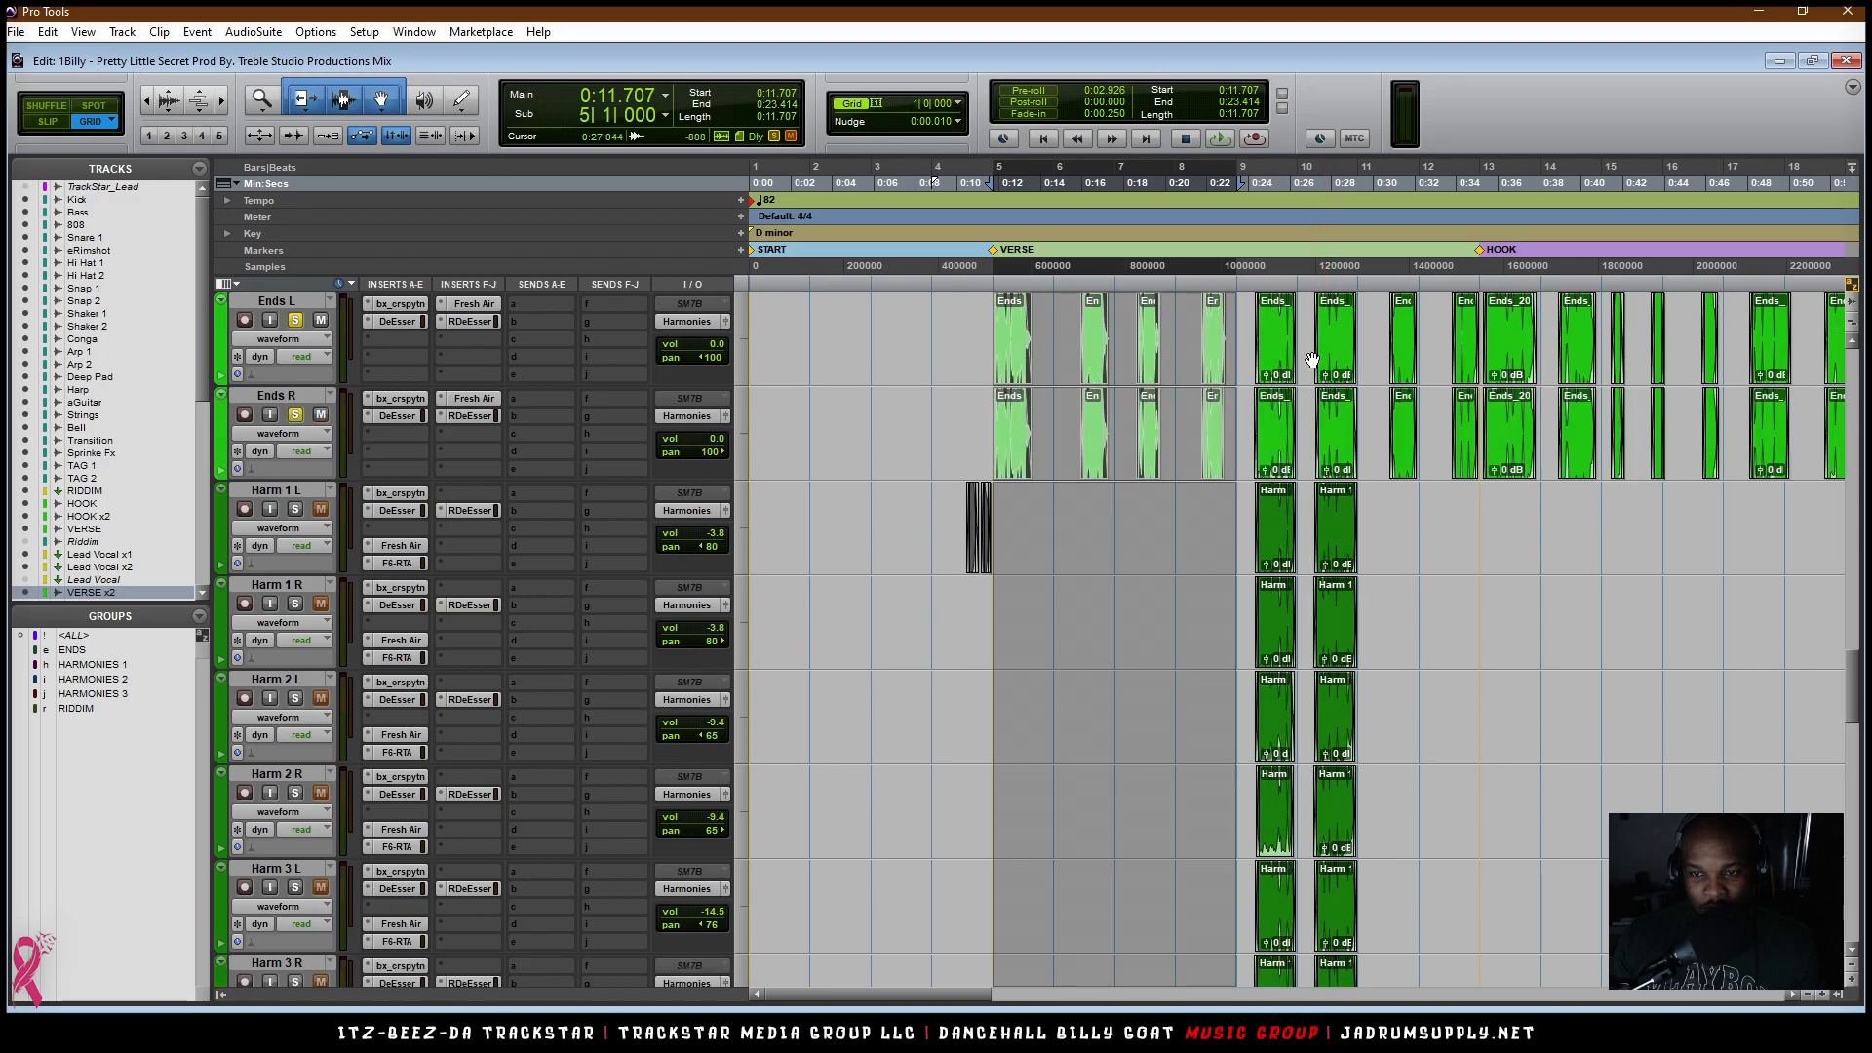
pyautogui.scroll(-1, 1311, 638)
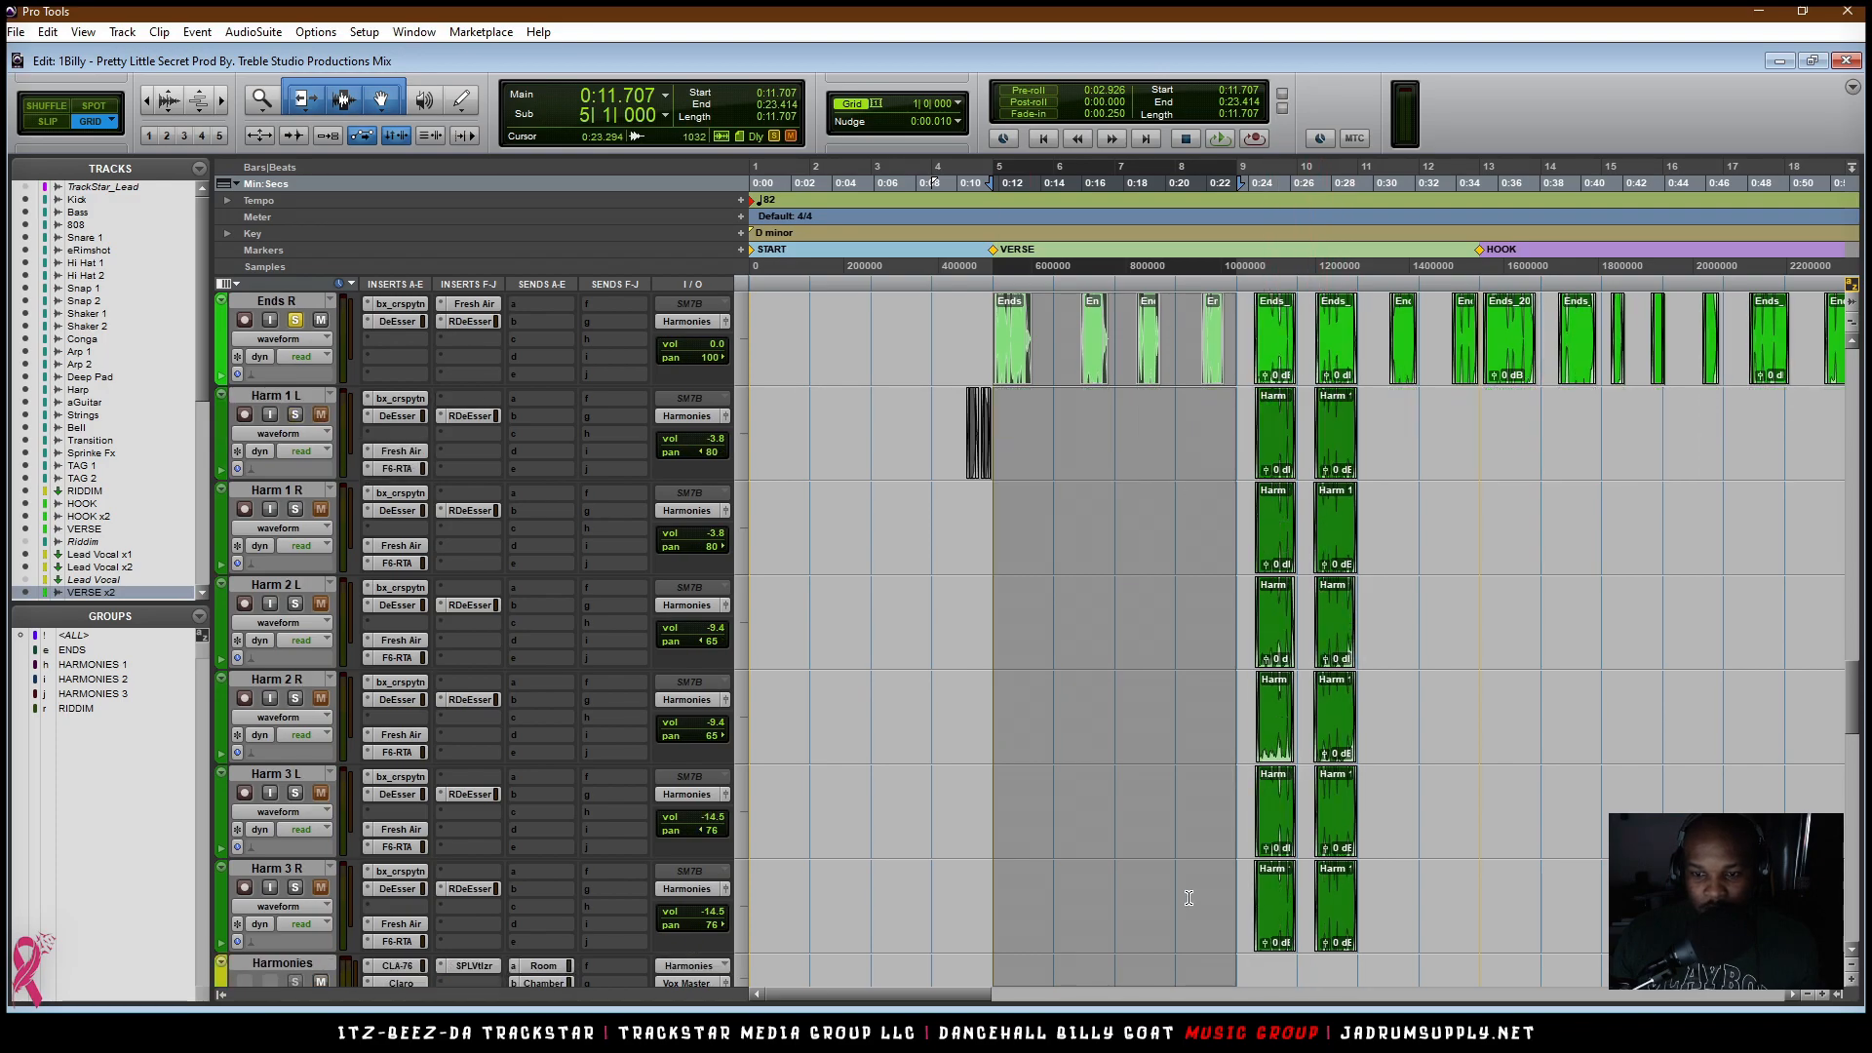
pyautogui.scroll(1, 1275, 414)
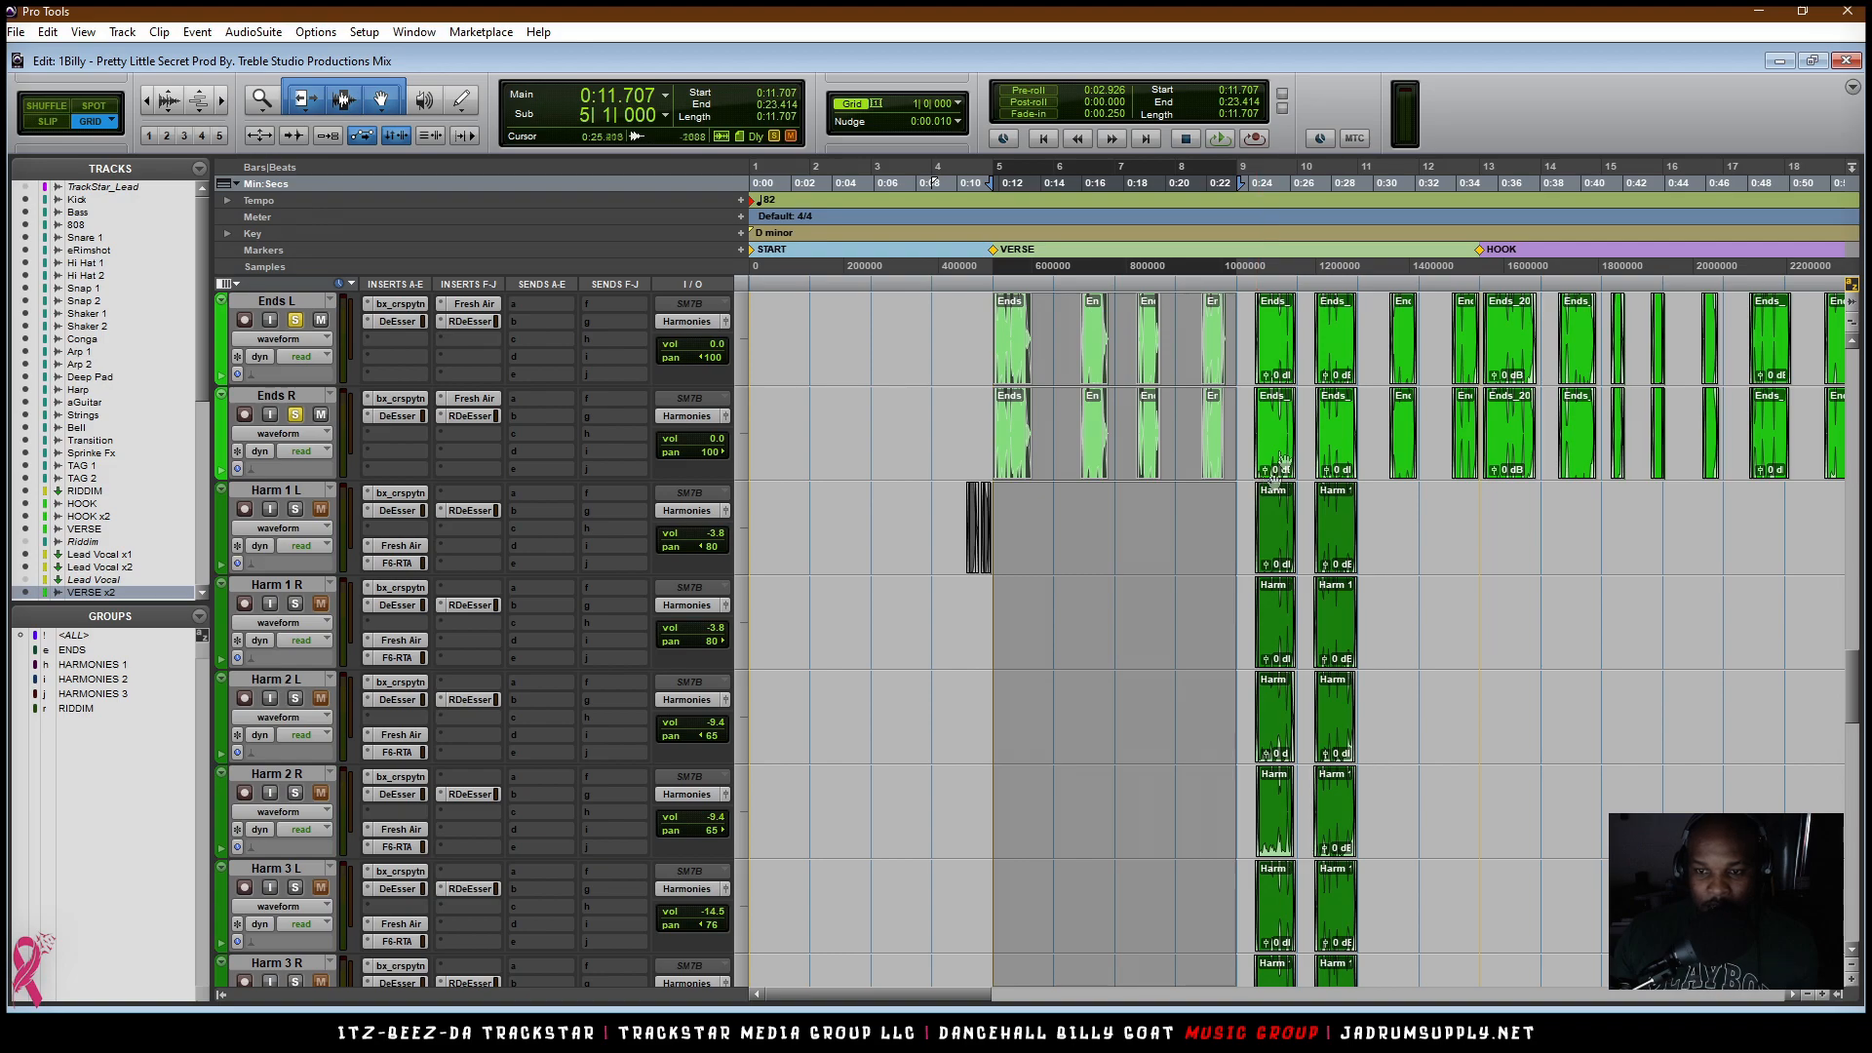
pyautogui.scroll(1, 1277, 483)
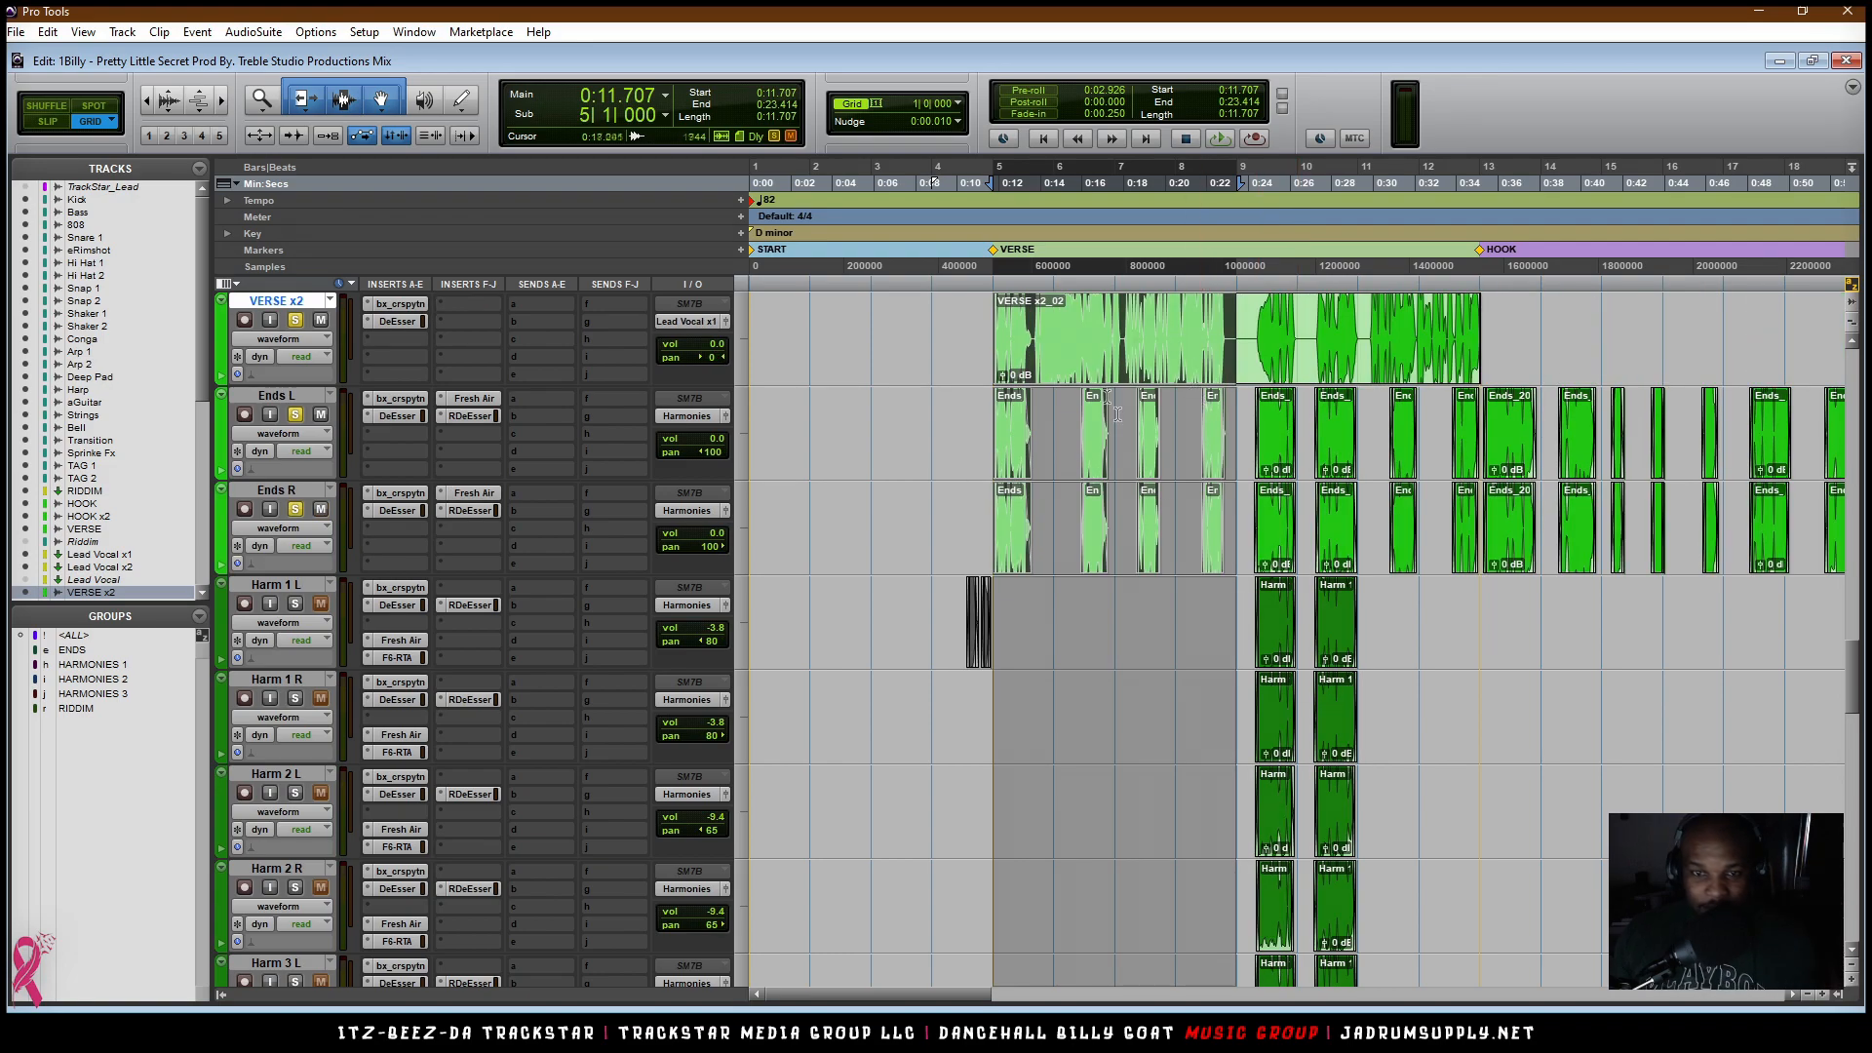
pyautogui.scroll(1, 1149, 571)
pyautogui.hotkey('ctrl', ']')
pyautogui.hotkey('ctrl', ']')
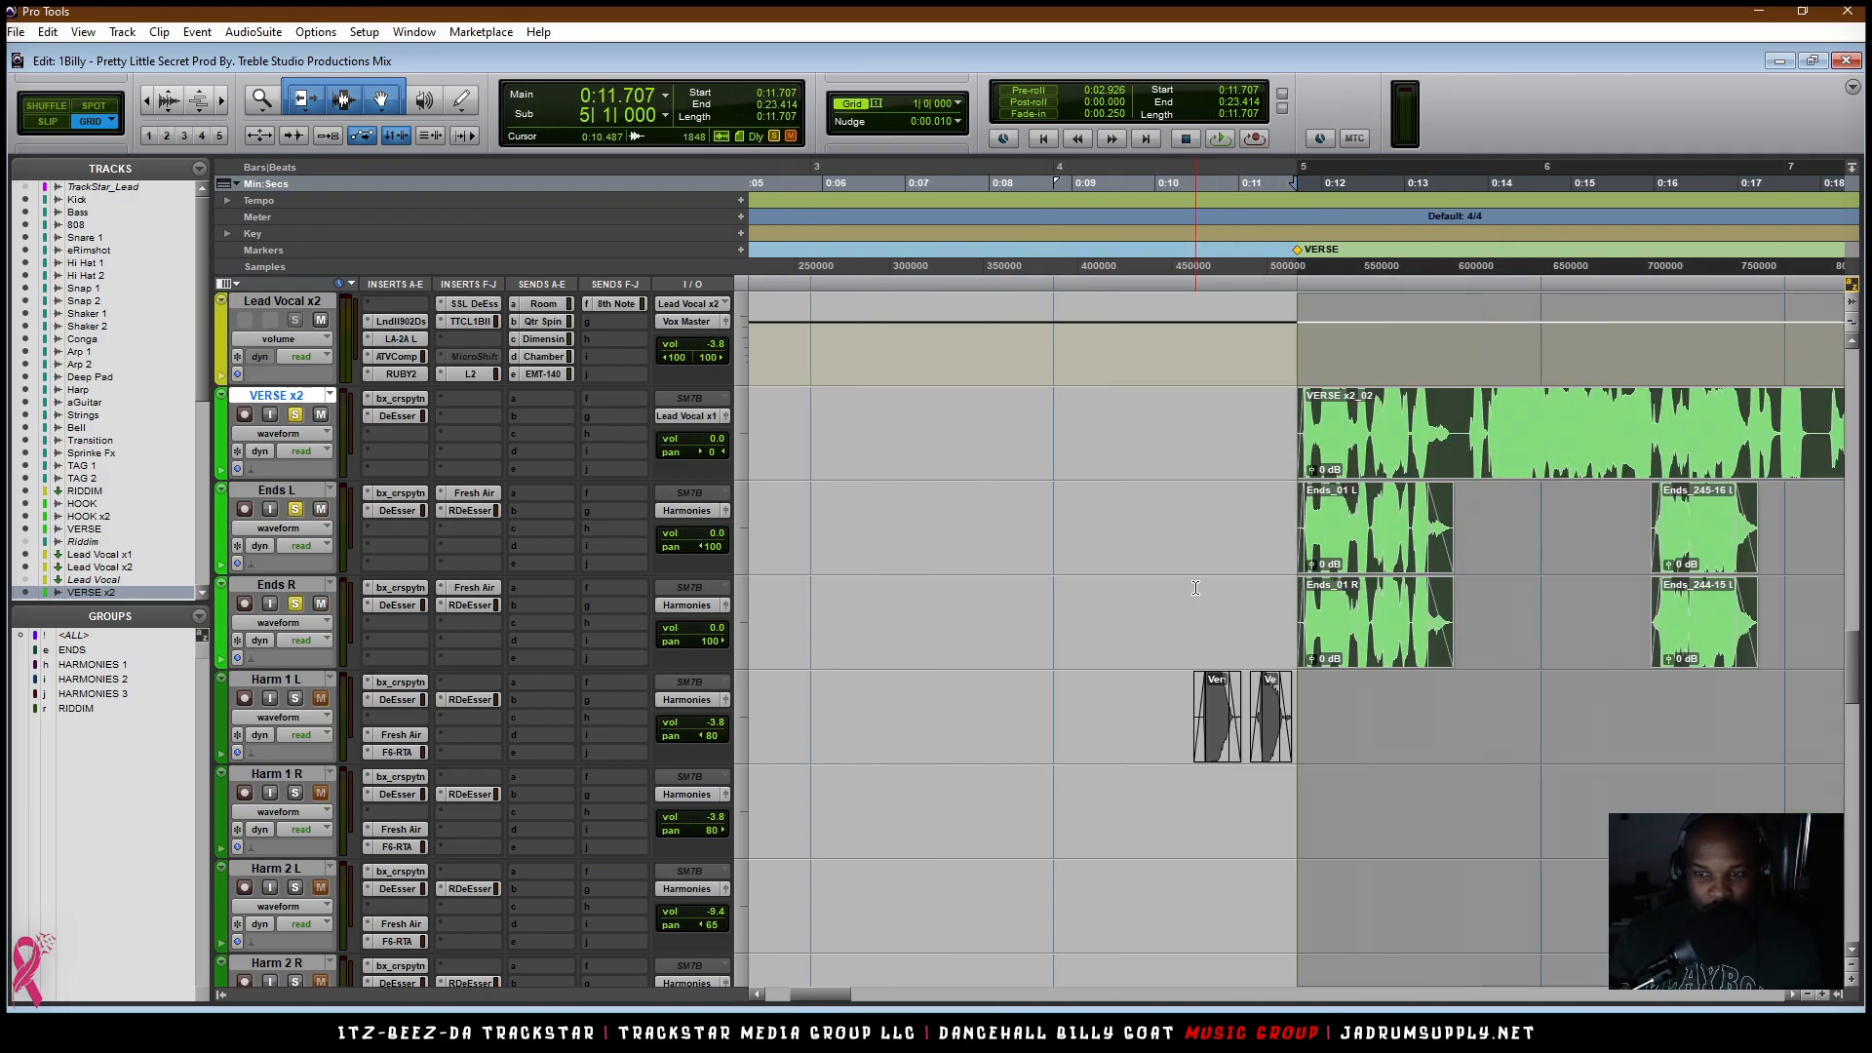
pyautogui.press('space')
pyautogui.hotkey('ctrl', '[')
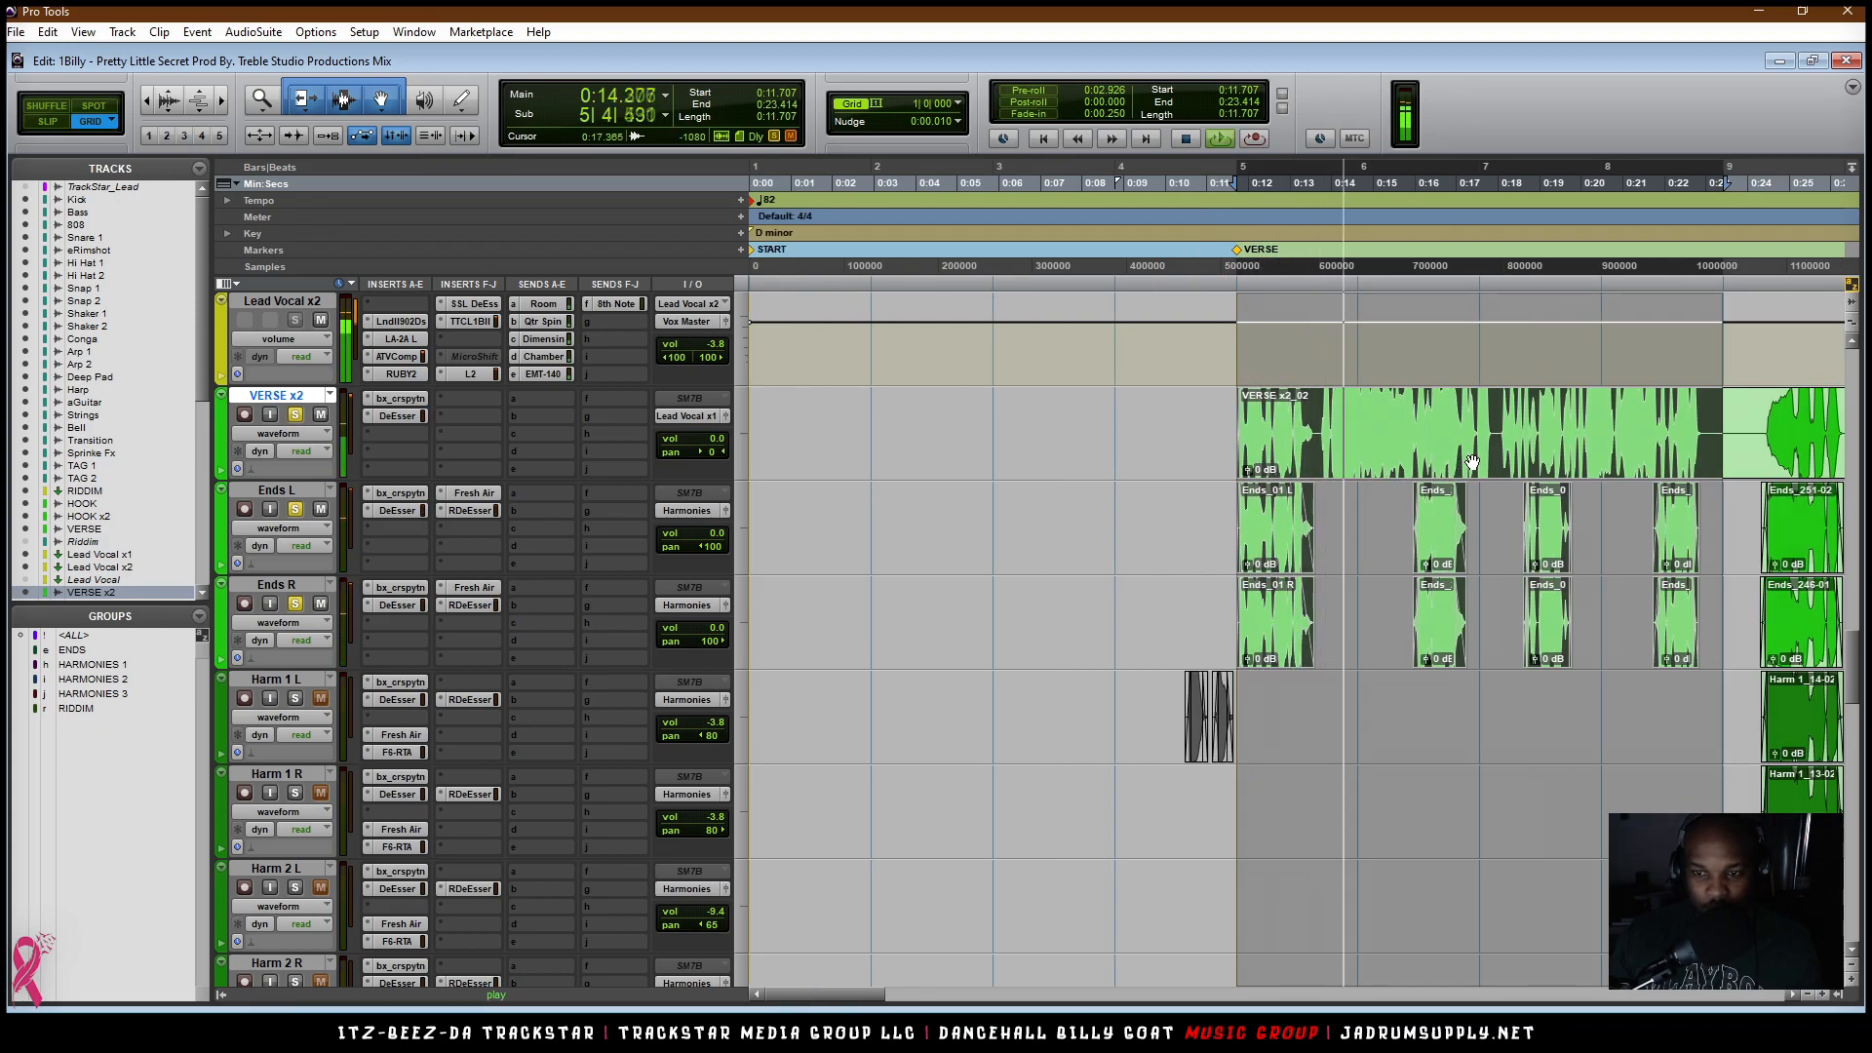
pyautogui.hscroll(4, 1479, 461)
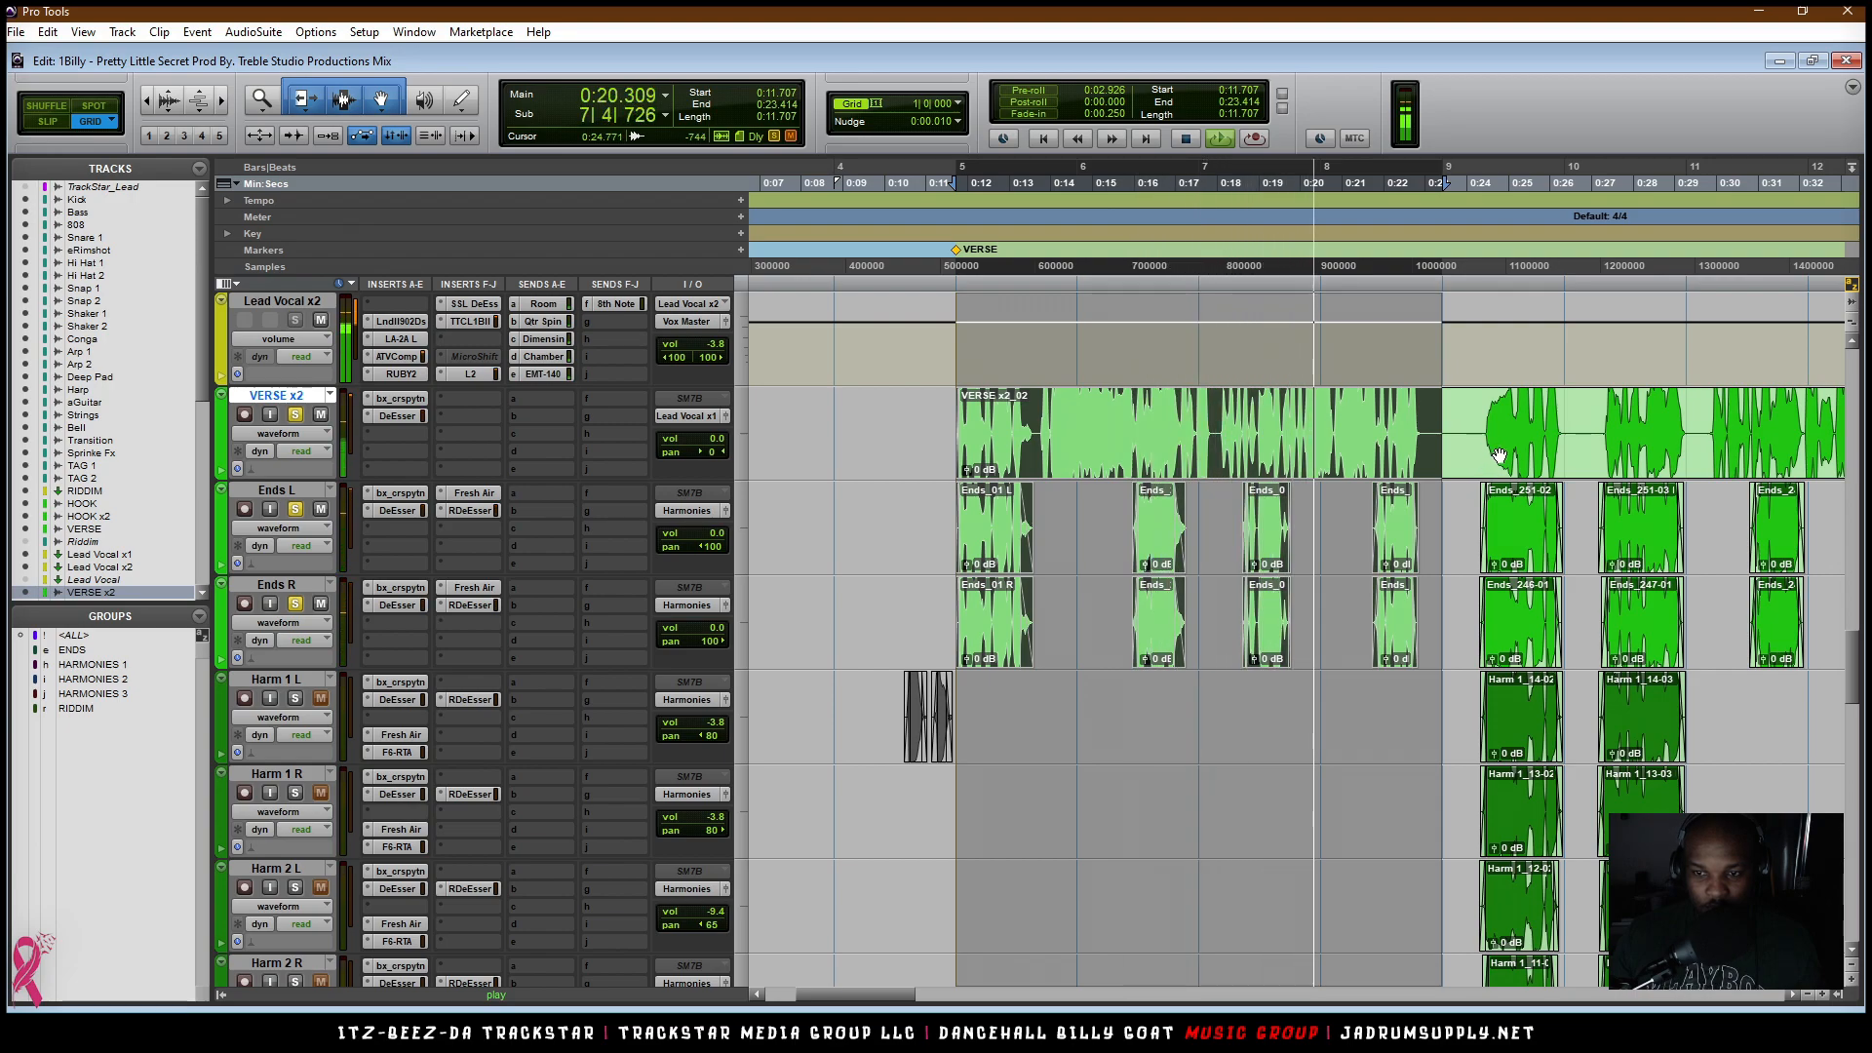
pyautogui.hotkey('ctrl', ']')
pyautogui.hotkey('ctrl', ']')
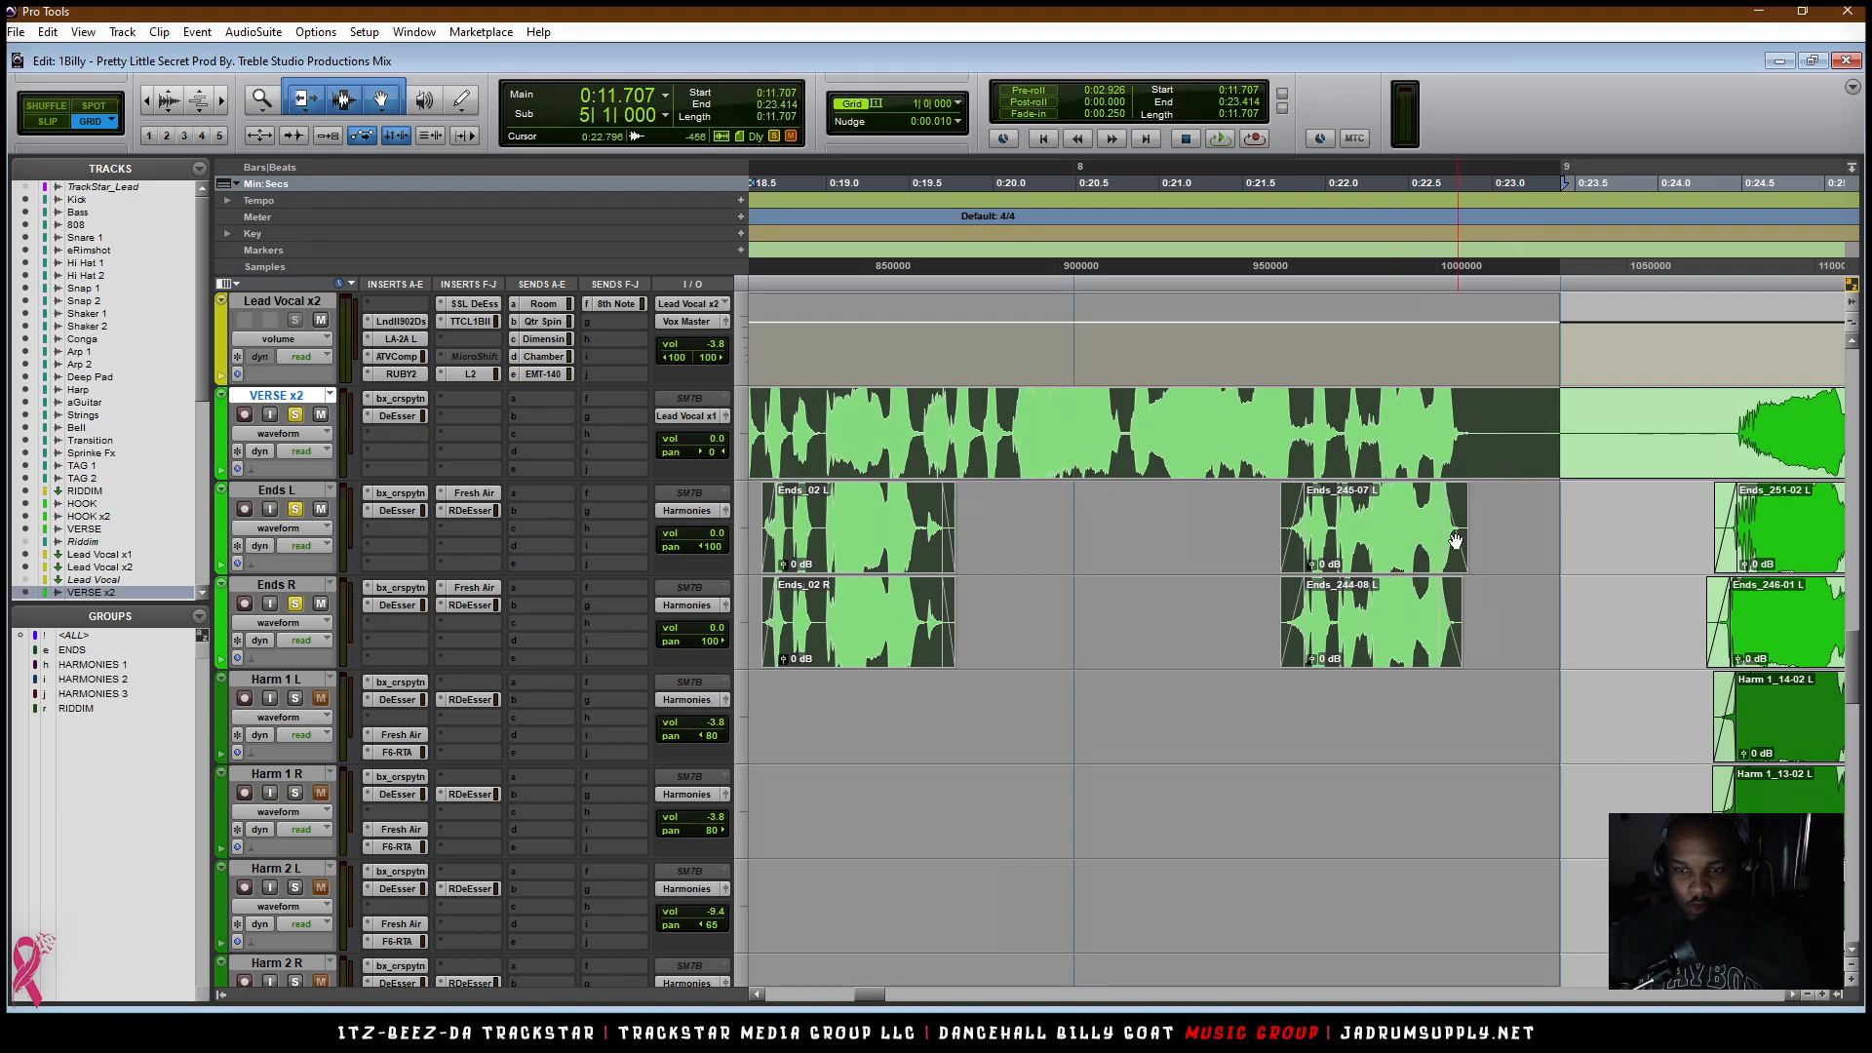
# Step: Move the Ends L clip near 0:22 slightly later to start at 0:21.738, lining its first word up with the VERSE x2 waveform
pyautogui.click(1361, 519)
pyautogui.press('t')
pyautogui.press('t')
pyautogui.press('t')
pyautogui.hscroll(-6, 1120, 595)
pyautogui.hscroll(-8, 1120, 595)
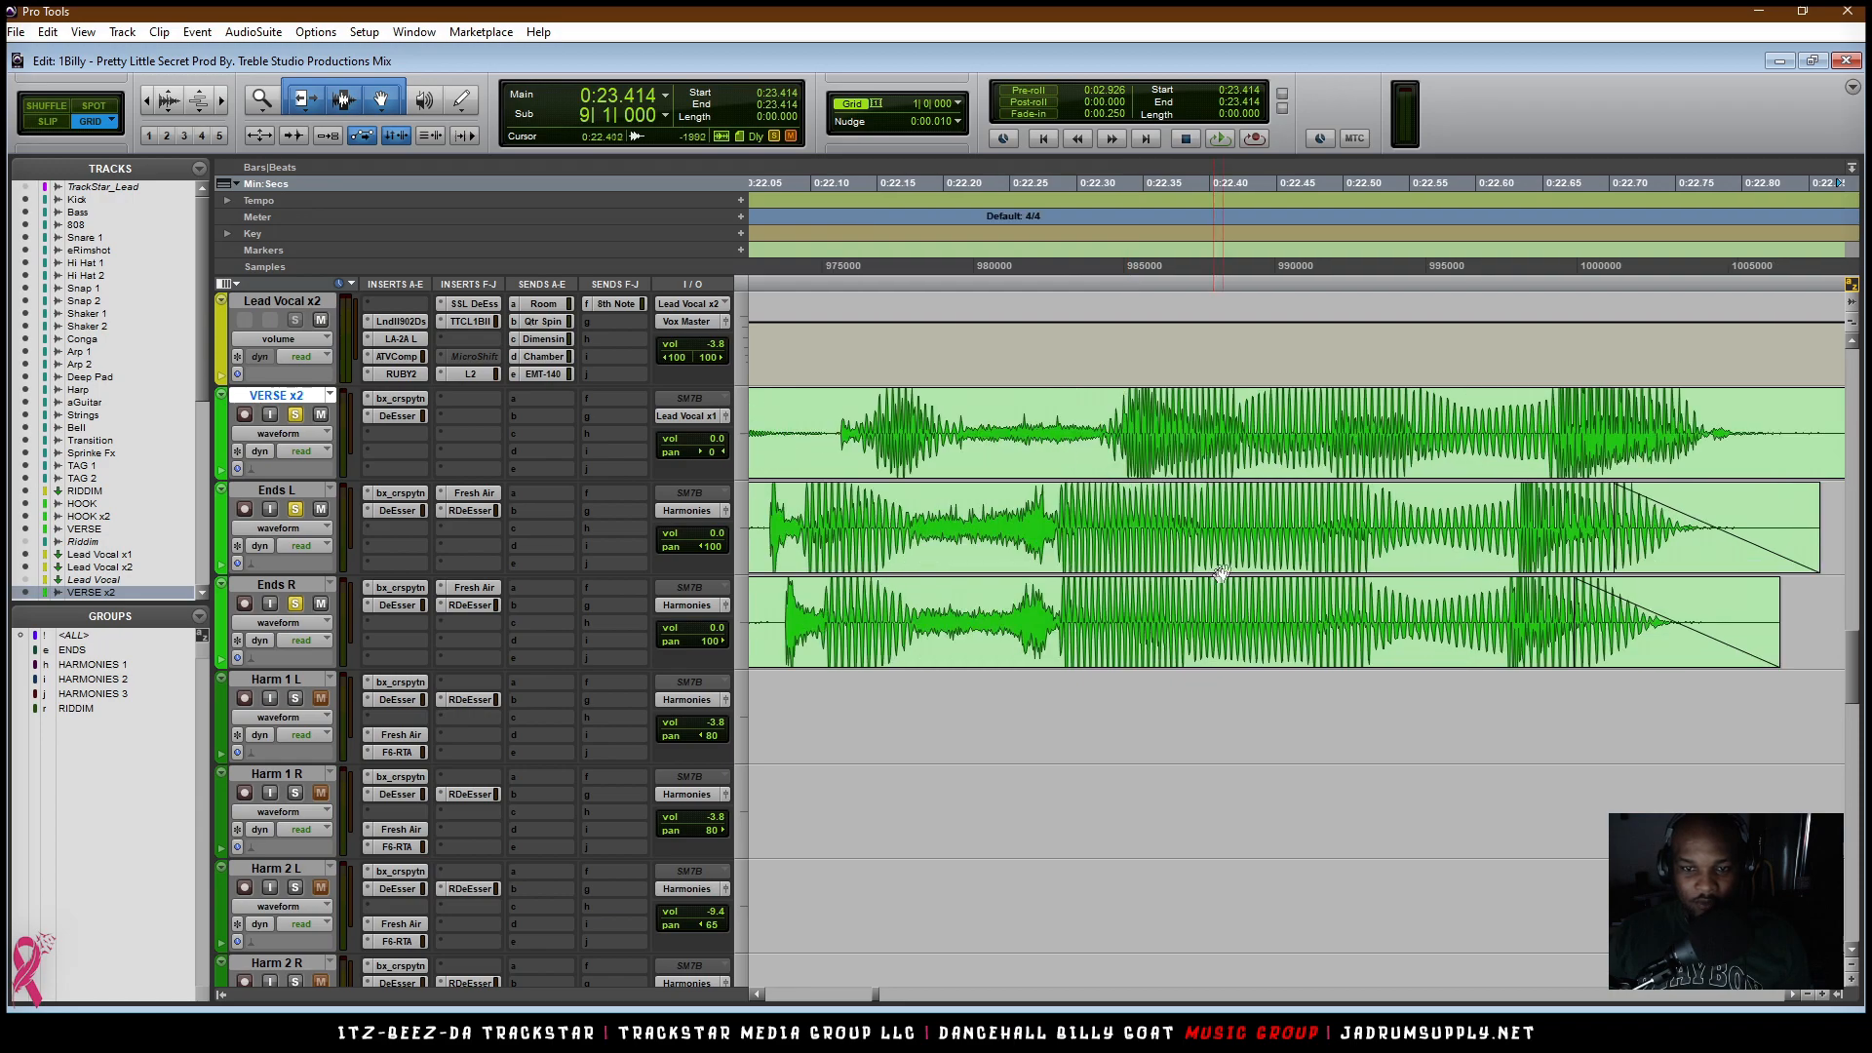
pyautogui.press('r')
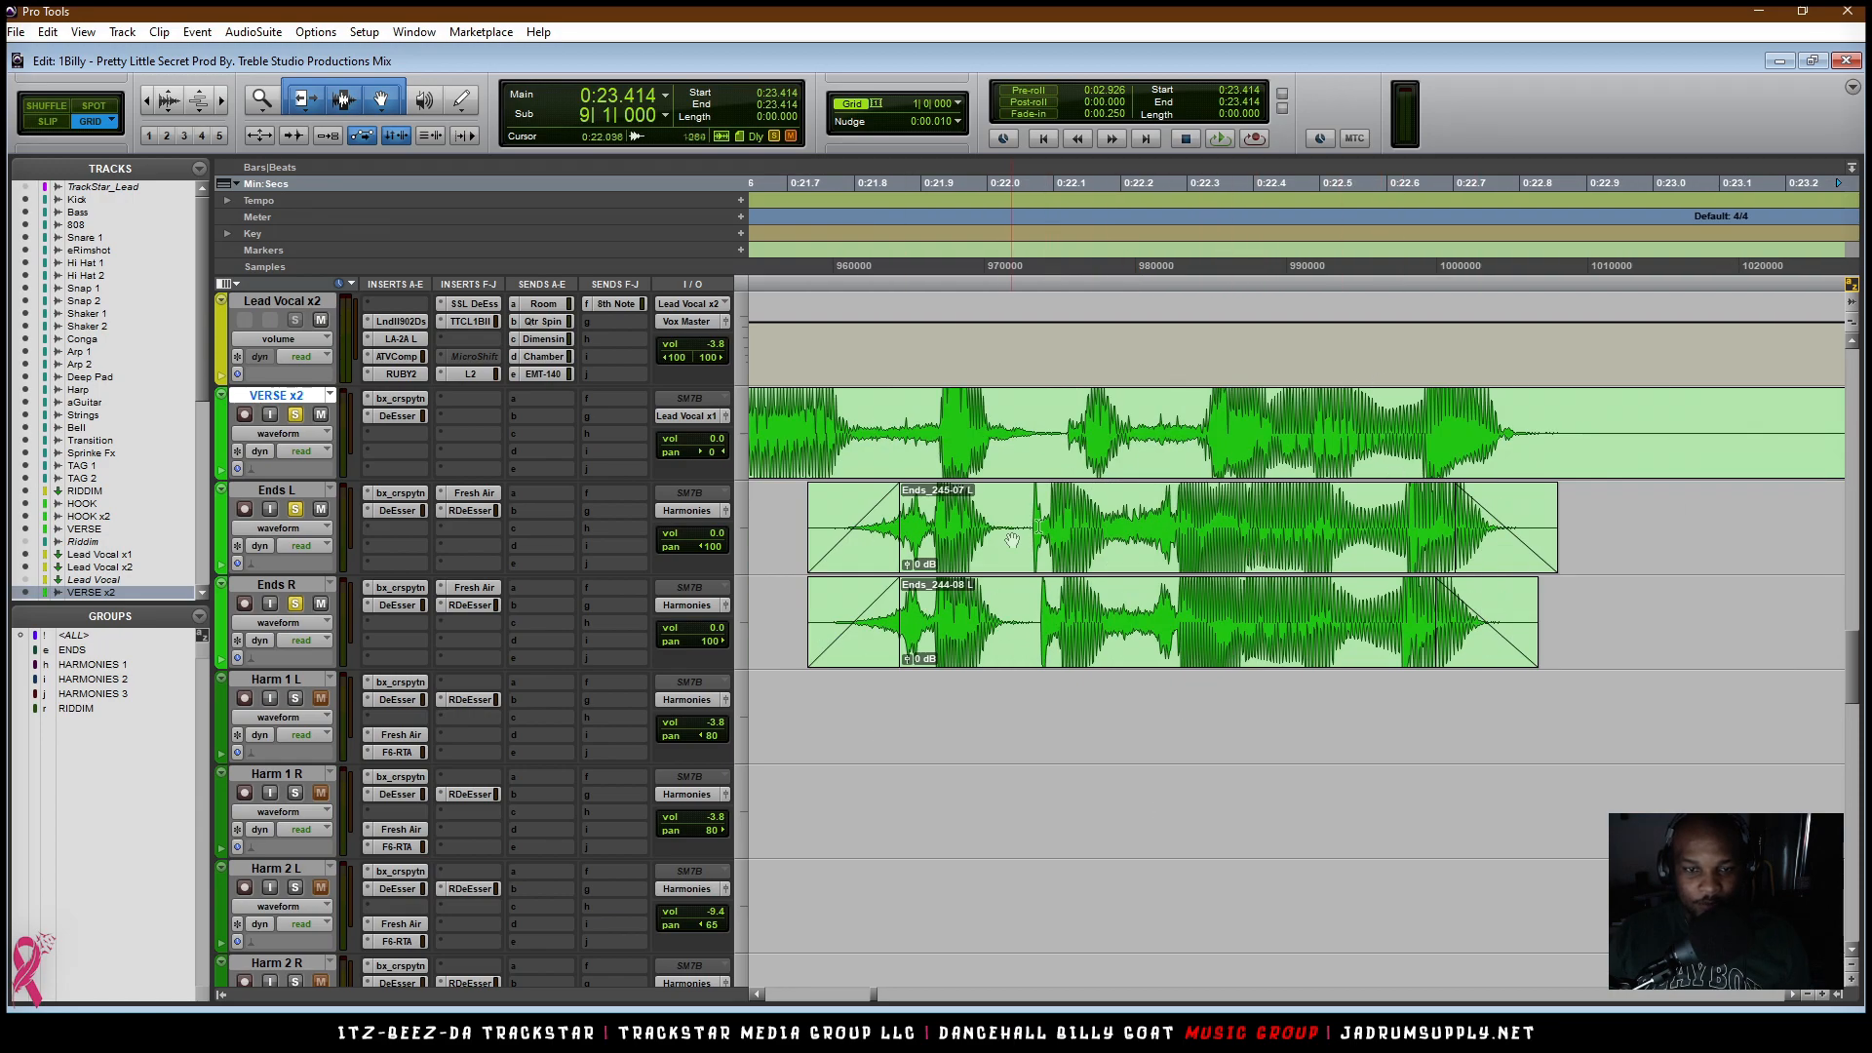
pyautogui.press('t')
pyautogui.hscroll(-3, 1108, 539)
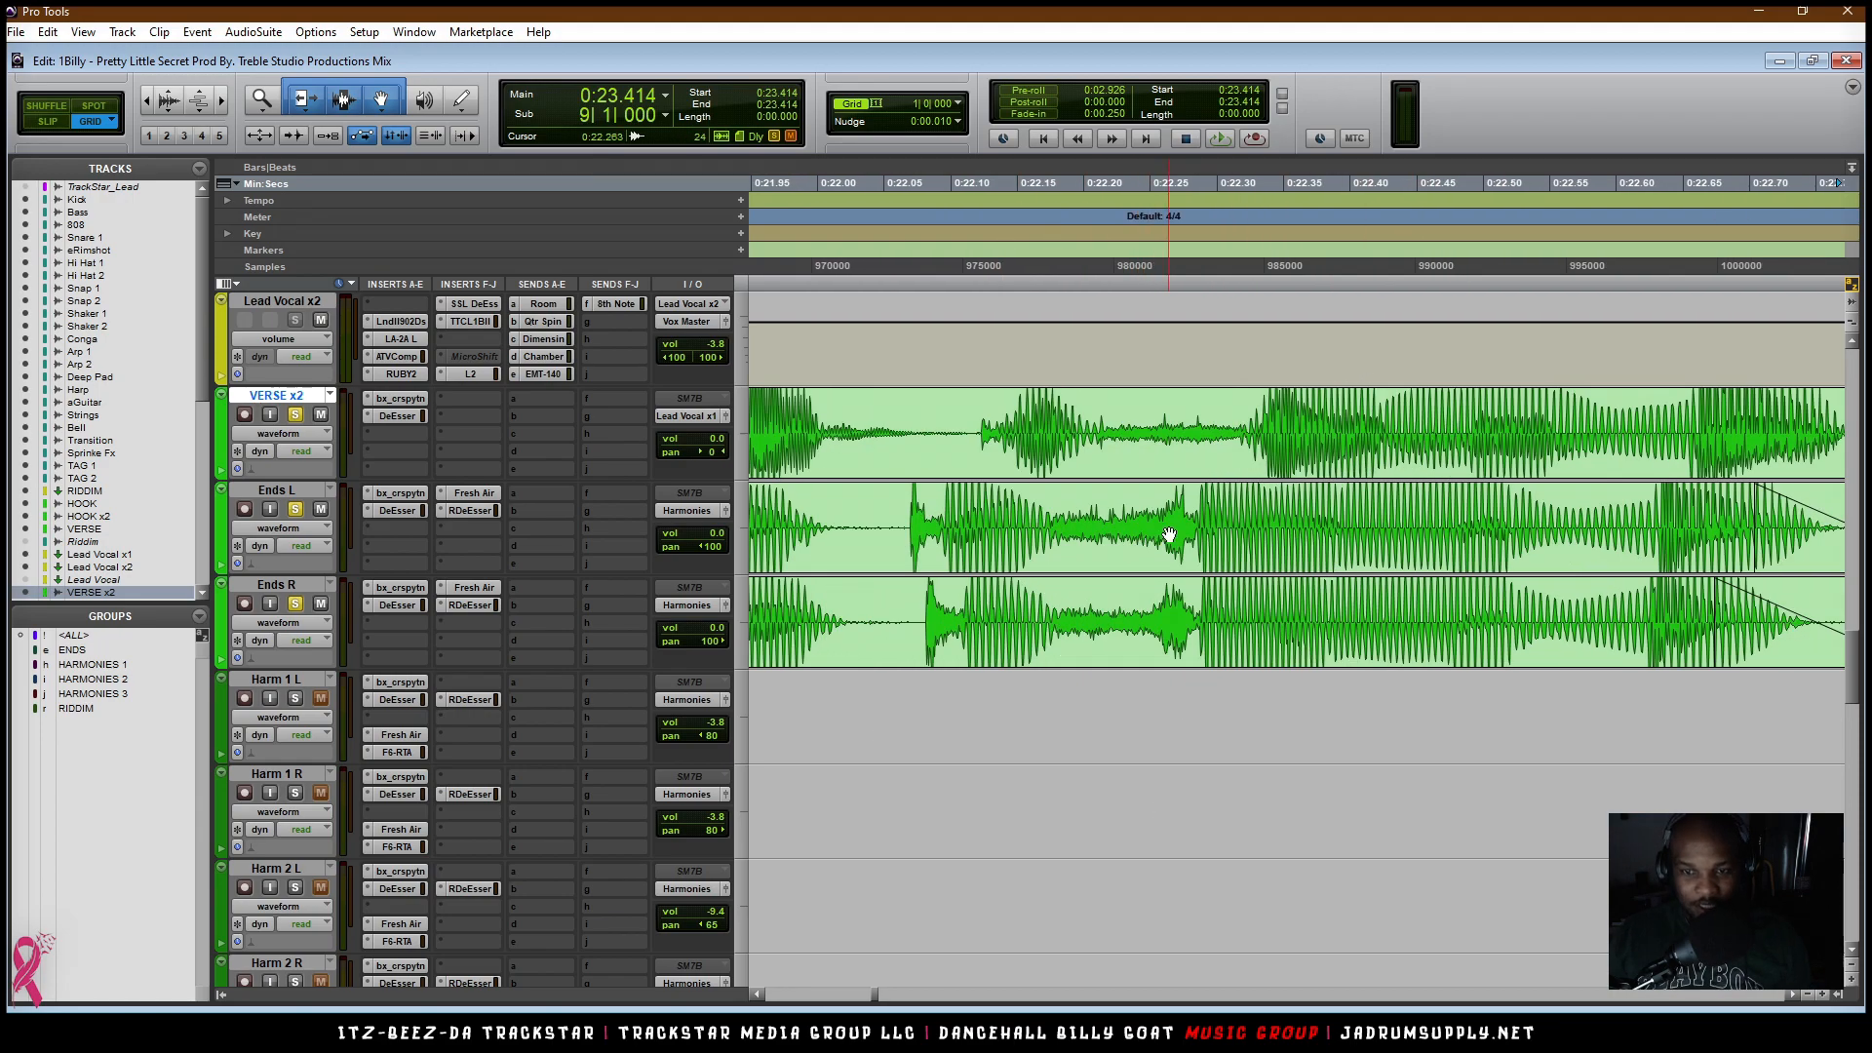
pyautogui.press('alt')
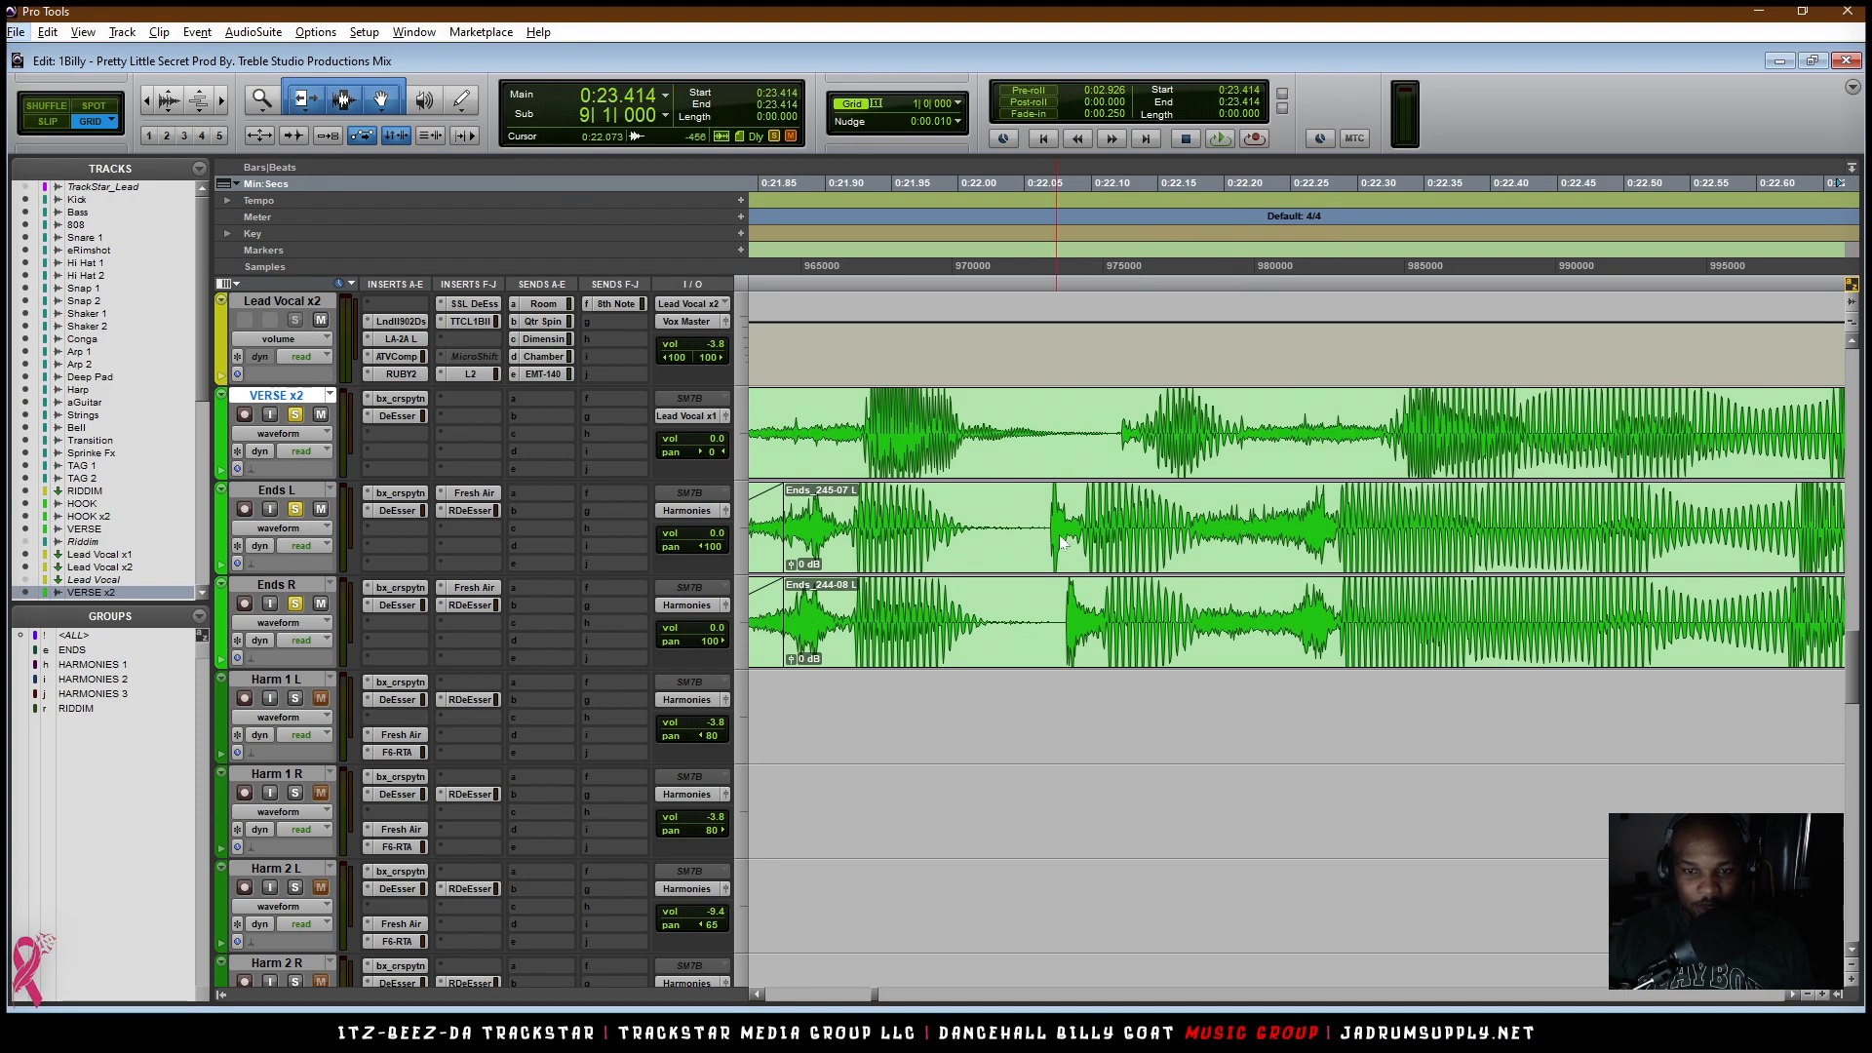
pyautogui.press('r')
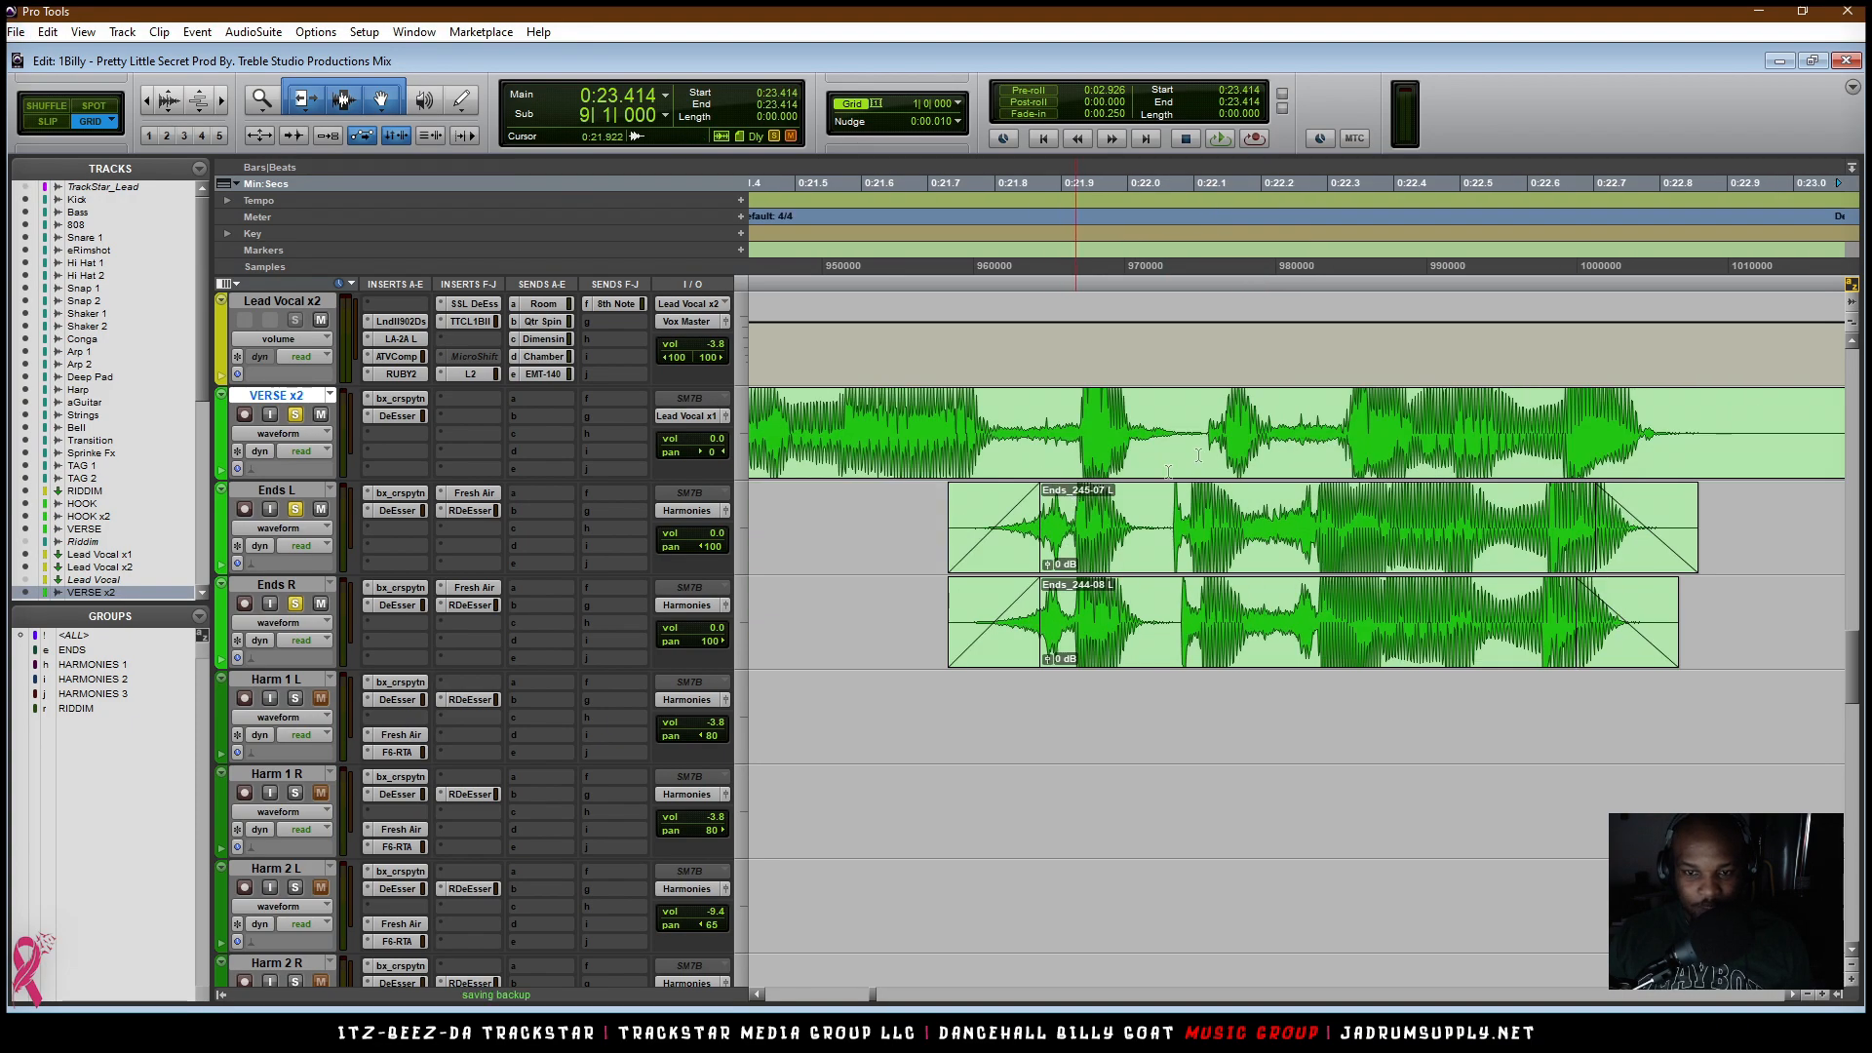
pyautogui.press('t')
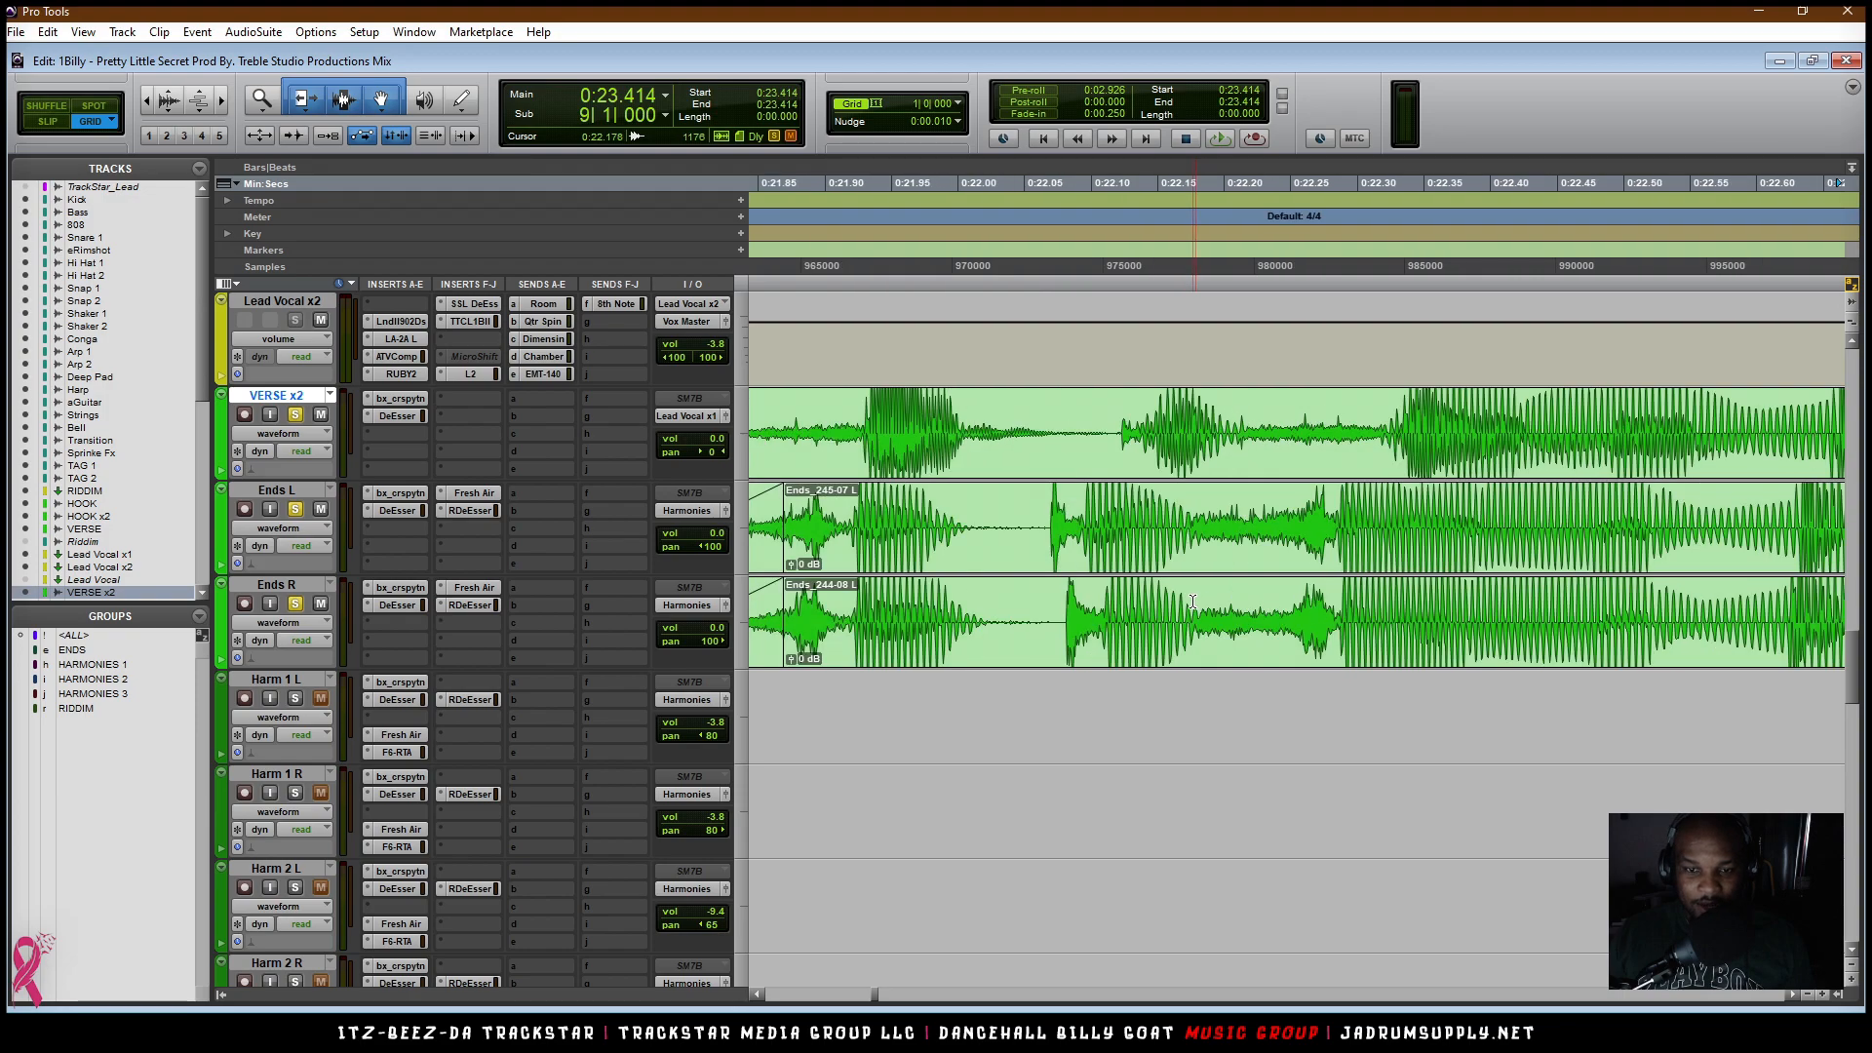
pyautogui.hscroll(-2, 1190, 544)
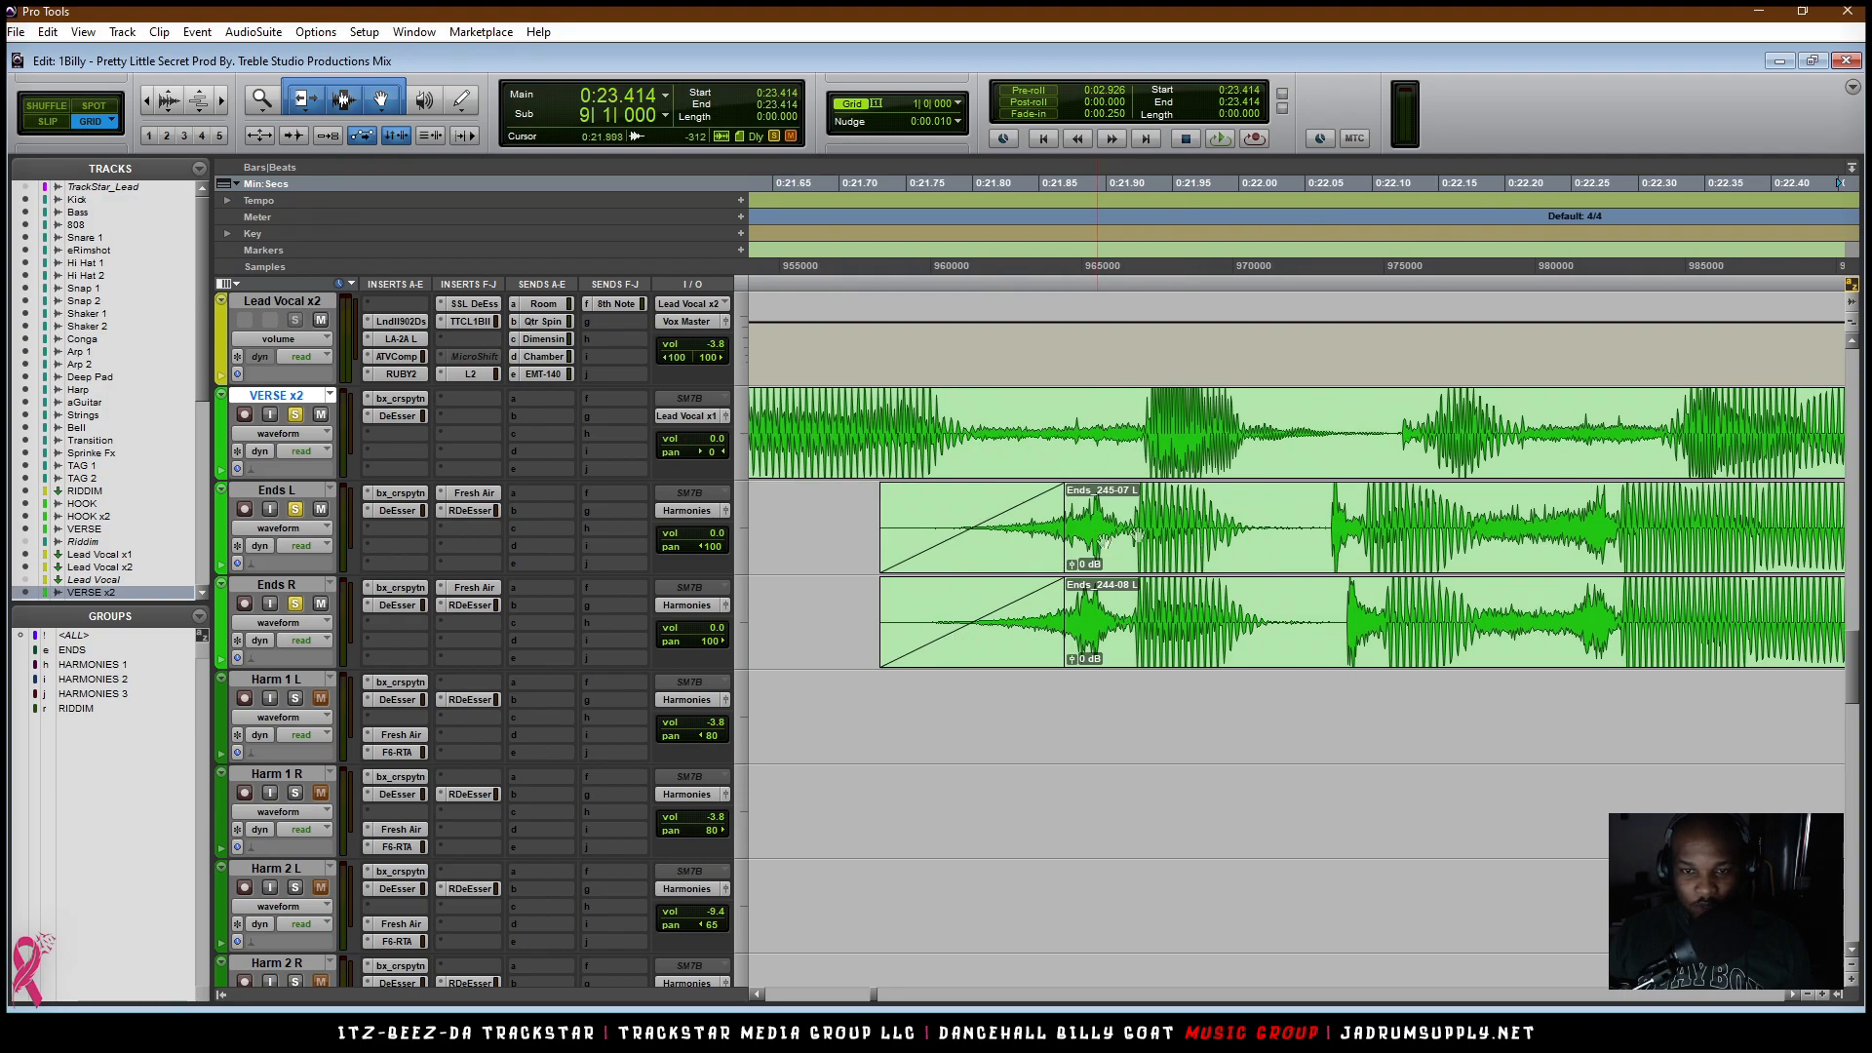
pyautogui.press('r')
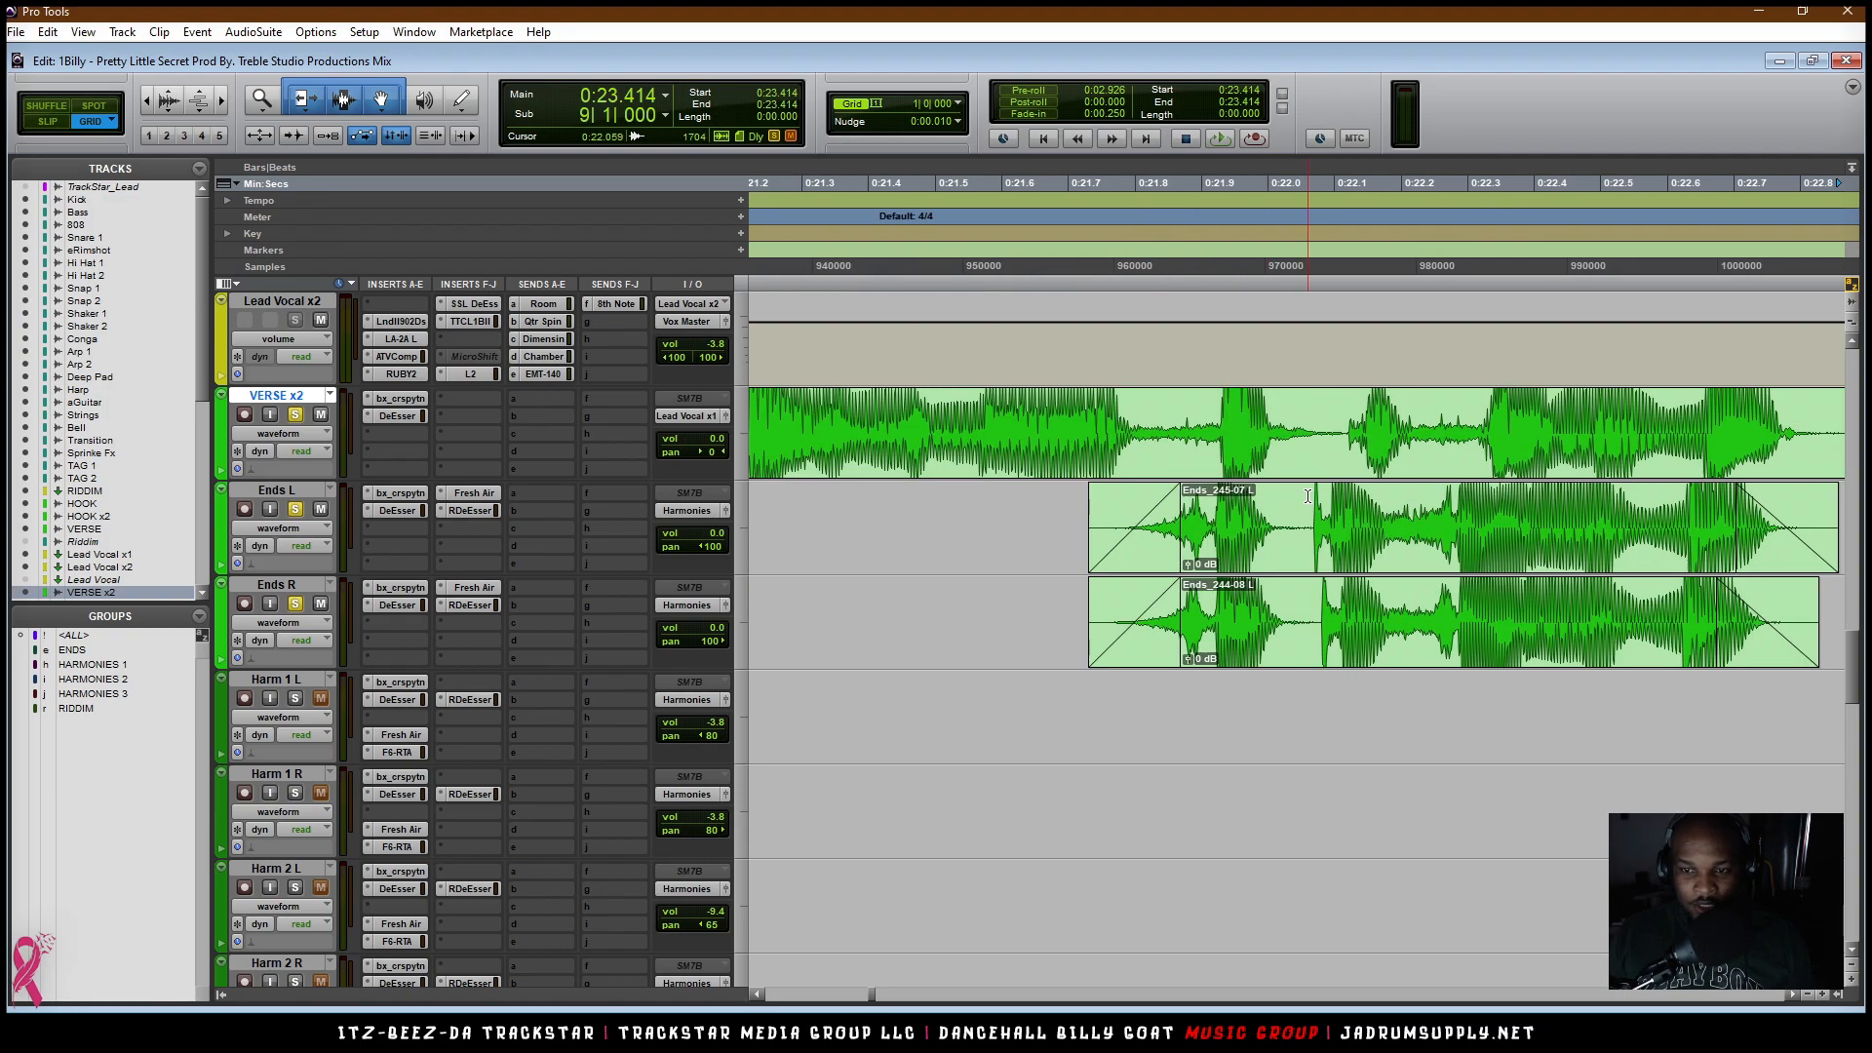
pyautogui.press('t')
pyautogui.hscroll(1, 1199, 544)
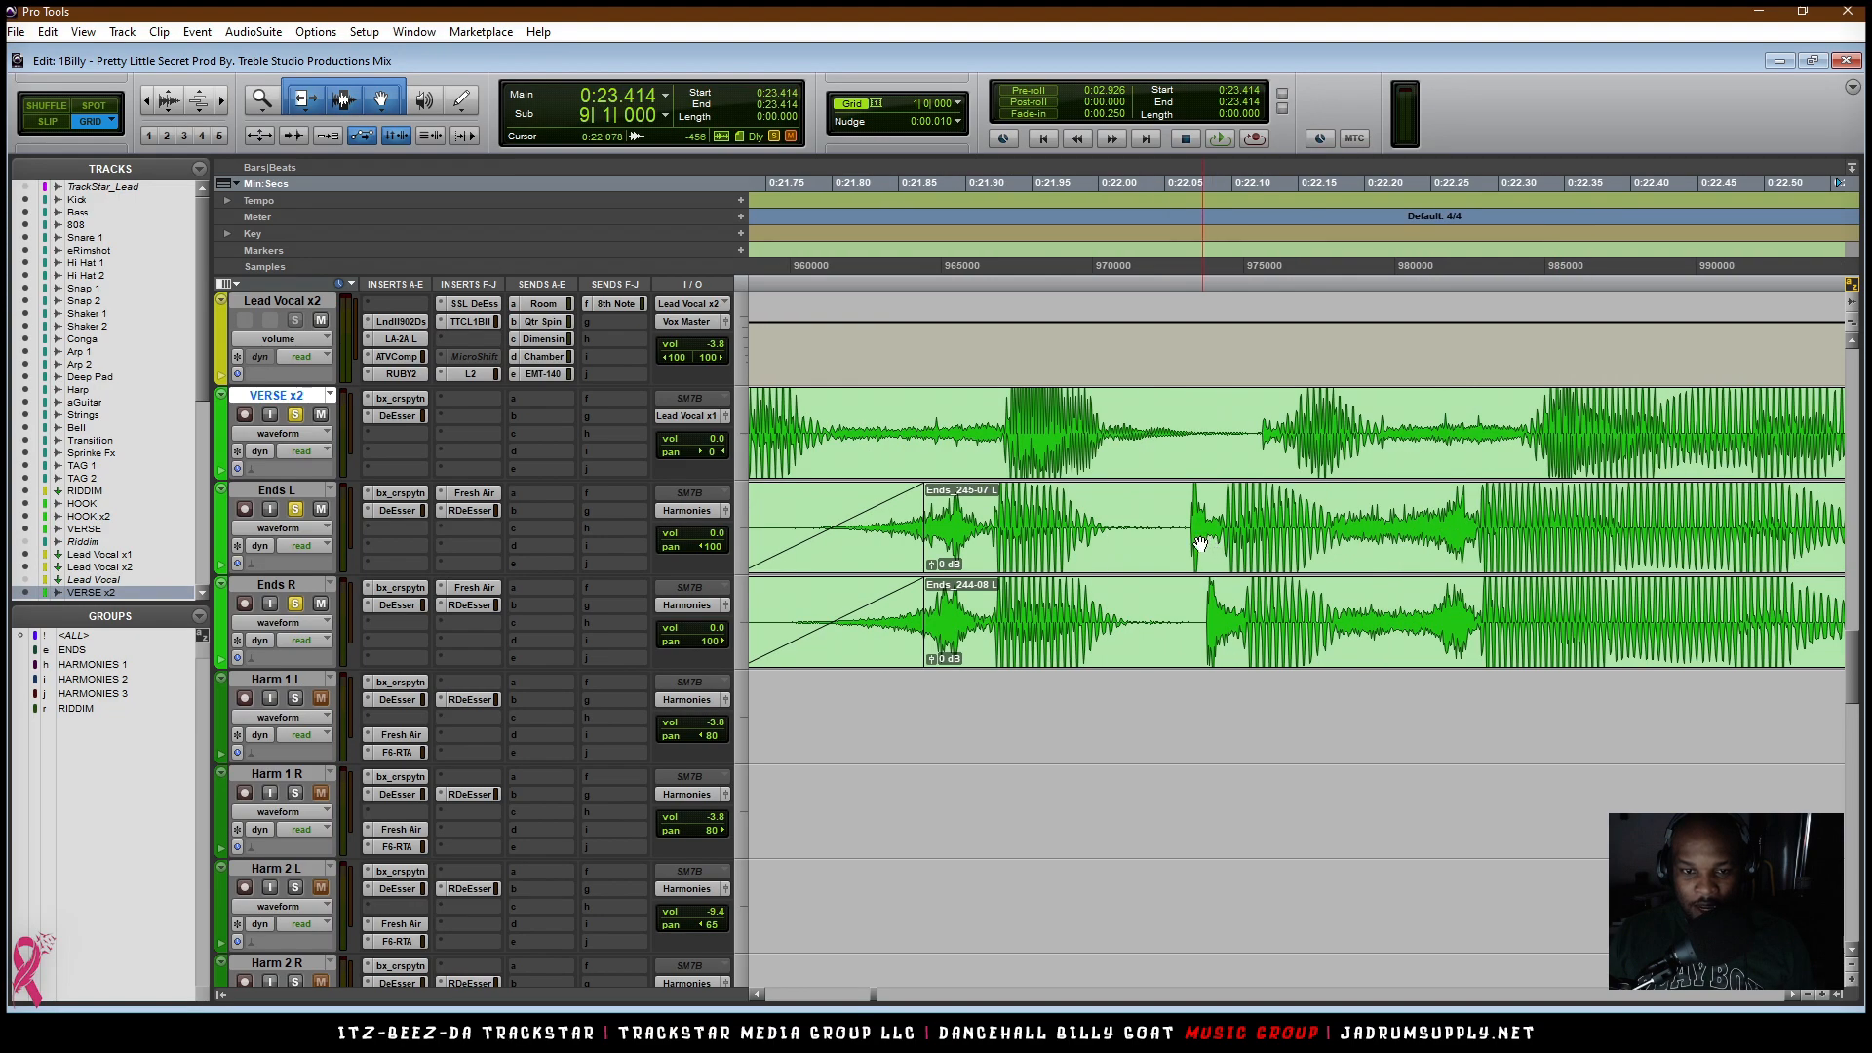
pyautogui.moveTo(1036, 543); pyautogui.dragTo(1057, 577)
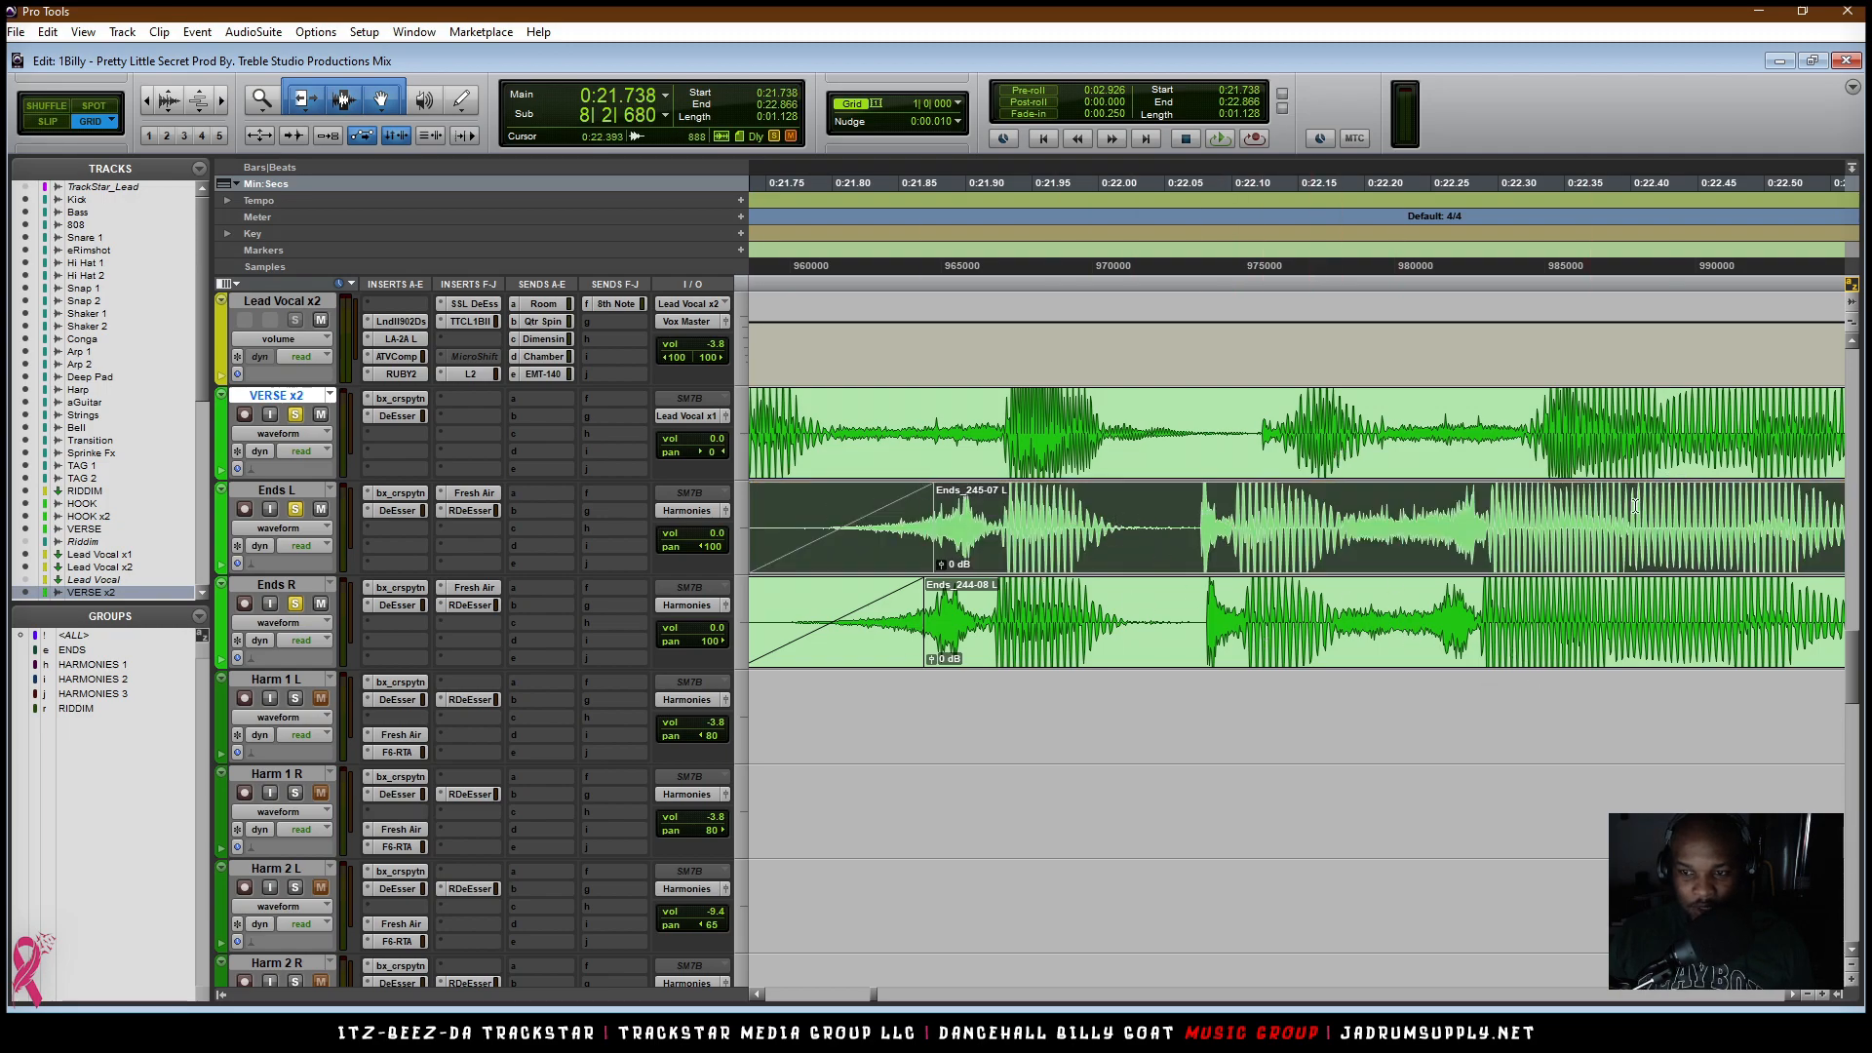
# Step: Split the Ends L clip at 0:22.075 and move its second part later to start at 0:22.121, matching the VERSE x2 waveform
pyautogui.click(1198, 523)
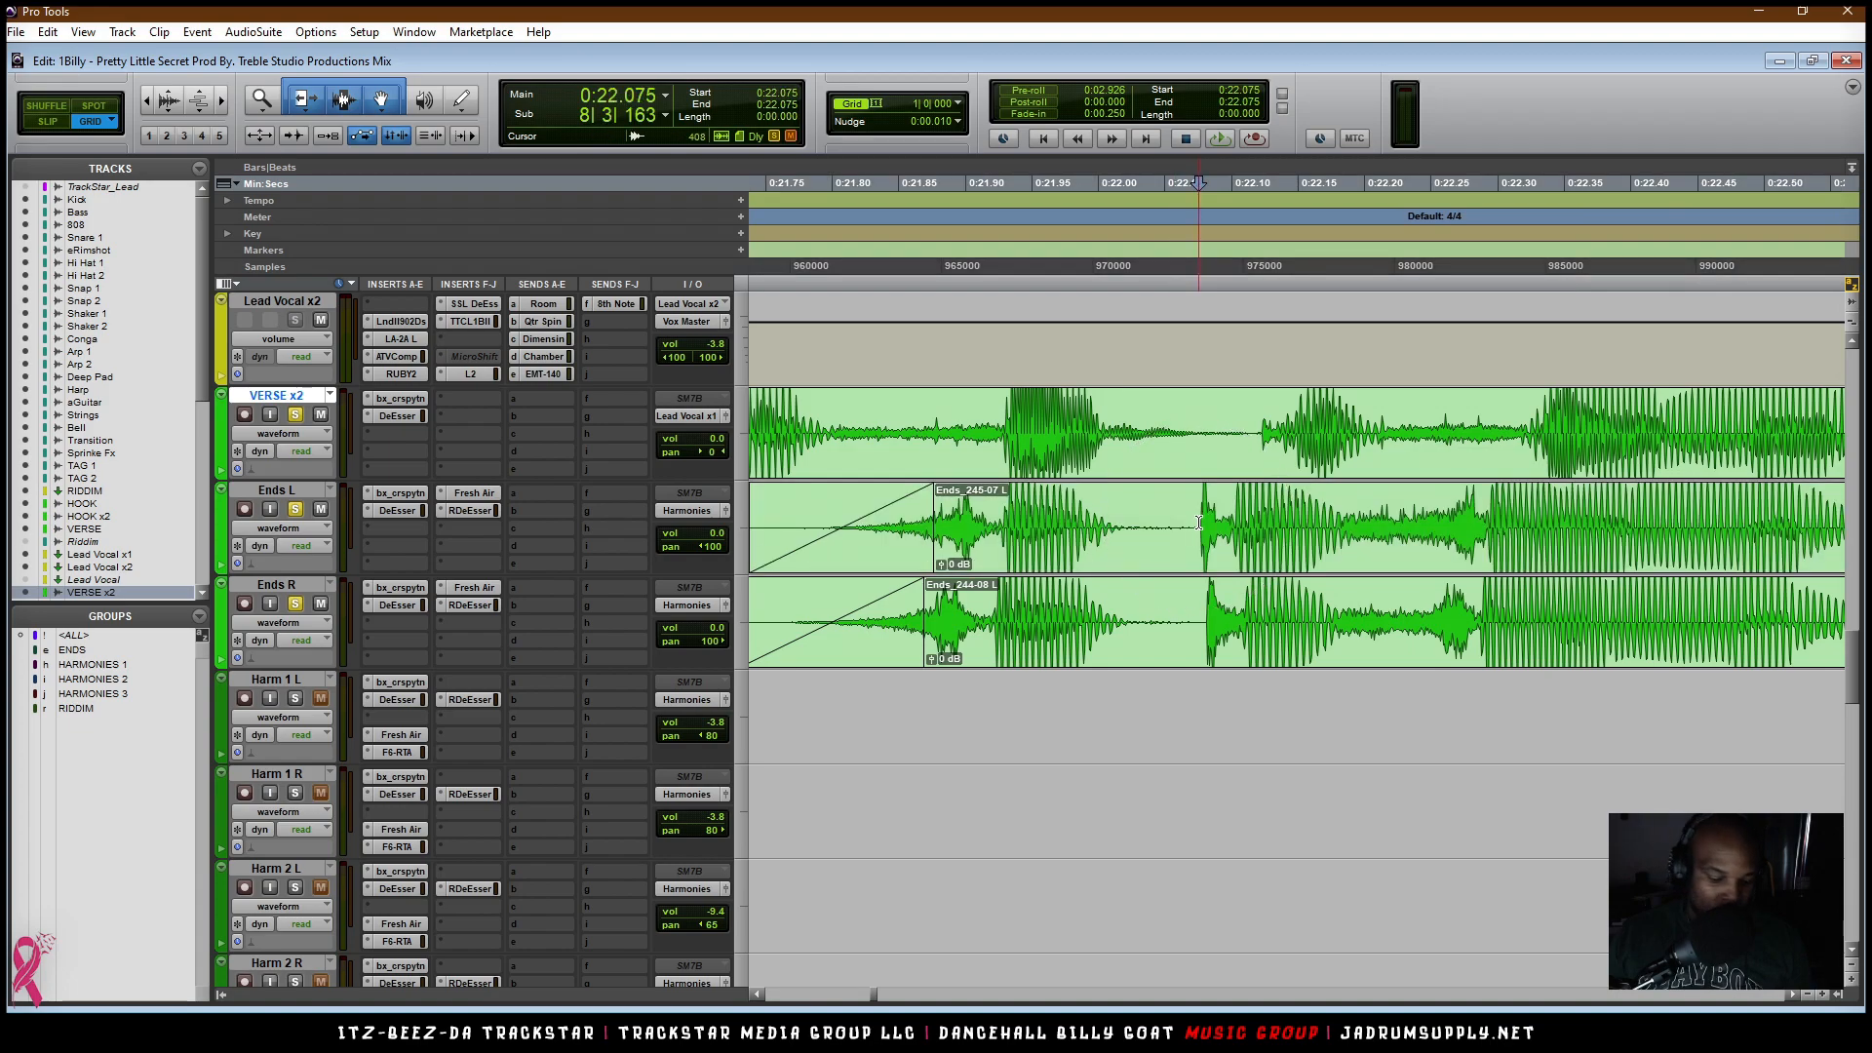
pyautogui.hotkey('ctrl', 'e')
pyautogui.click(1256, 551)
pyautogui.moveTo(1256, 552); pyautogui.dragTo(1396, 584)
pyautogui.hotkey('ctrl', ']')
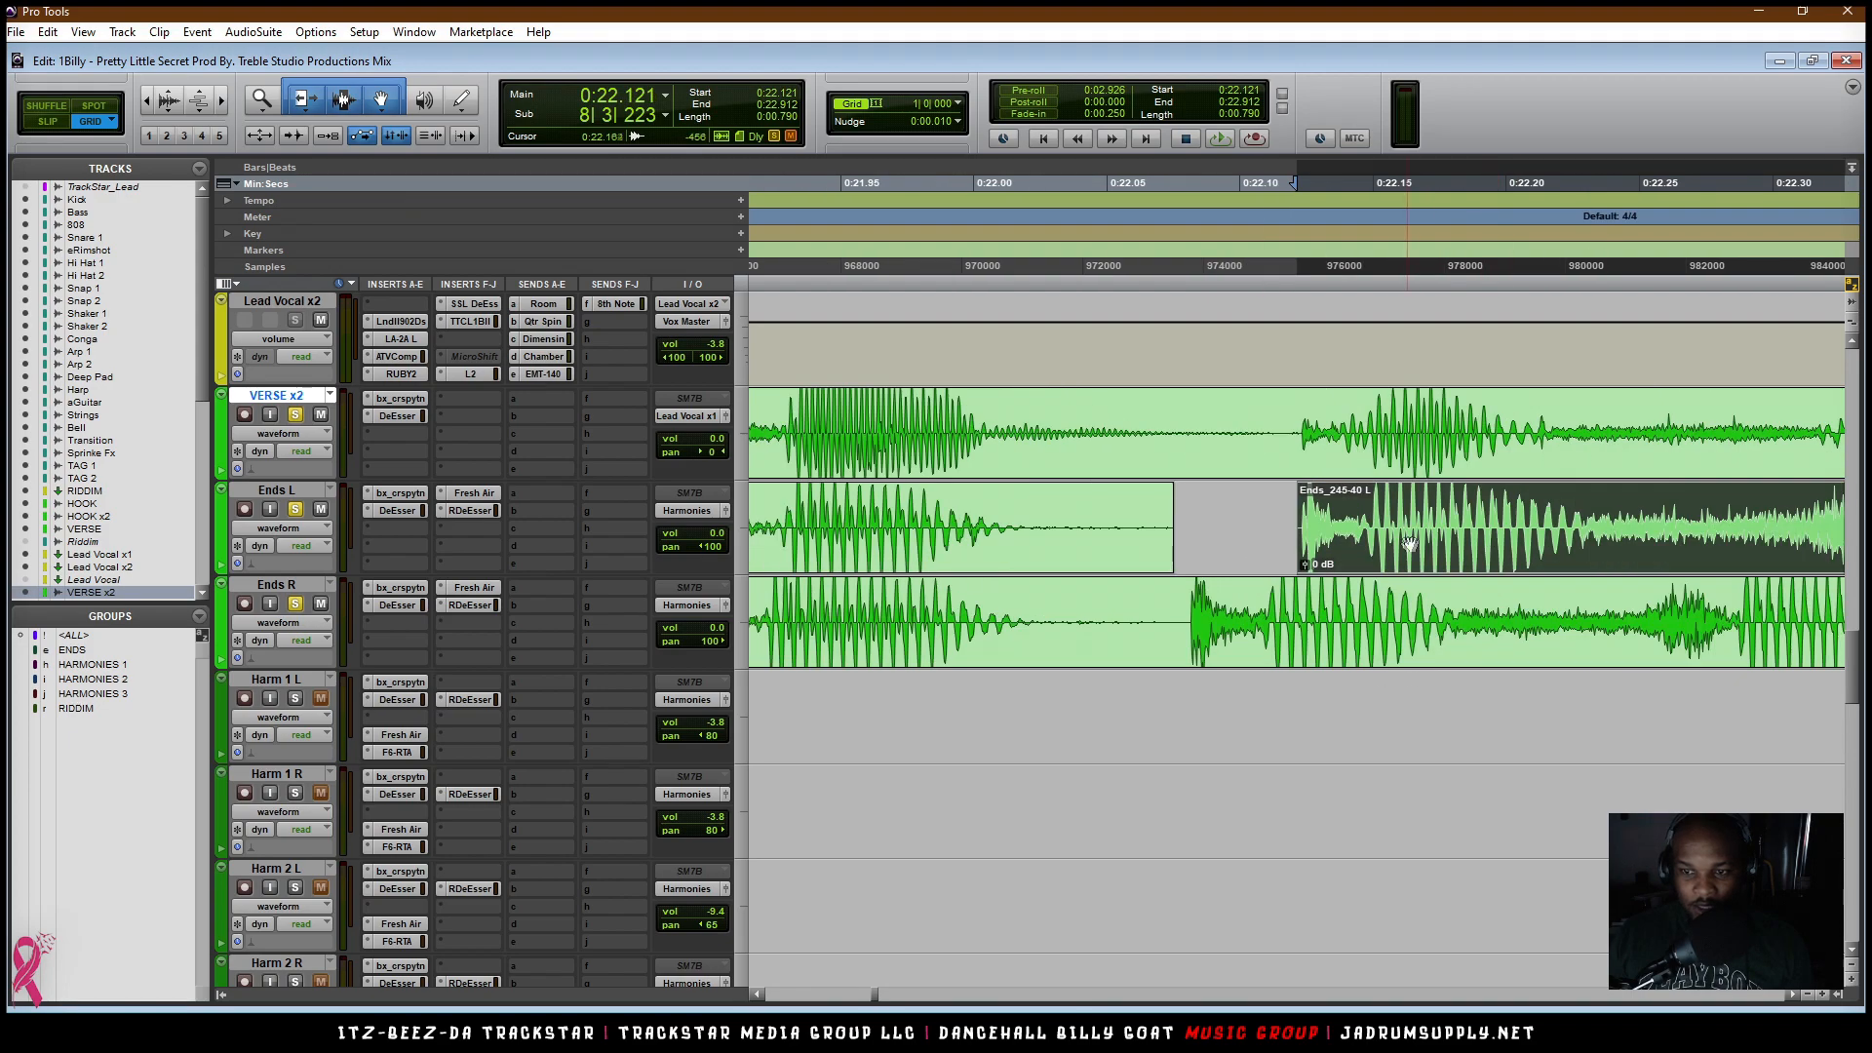
# Step: Compare the moved second Ends L part with the VERSE x2 and Ends R waveforms around 0:22.34
pyautogui.hscroll(2, 1411, 543)
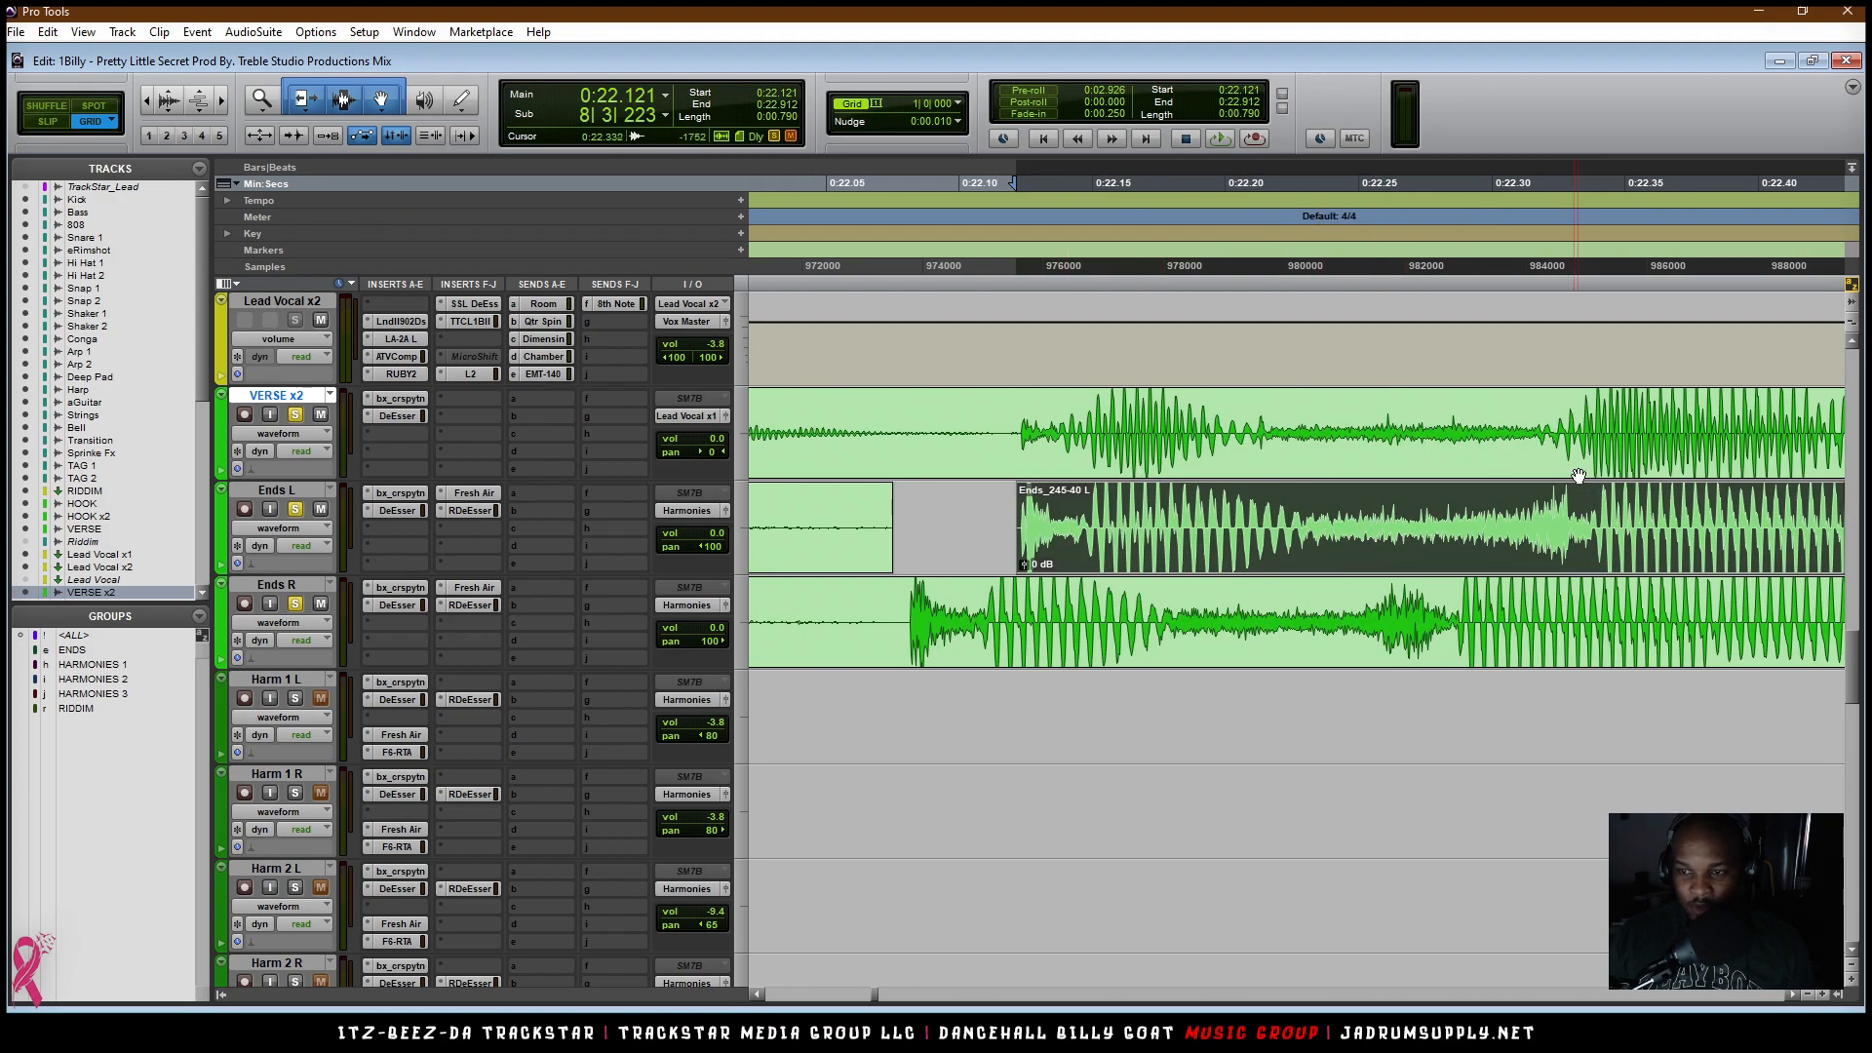
pyautogui.hotkey('ctrl', '[')
pyautogui.hotkey('ctrl', '[')
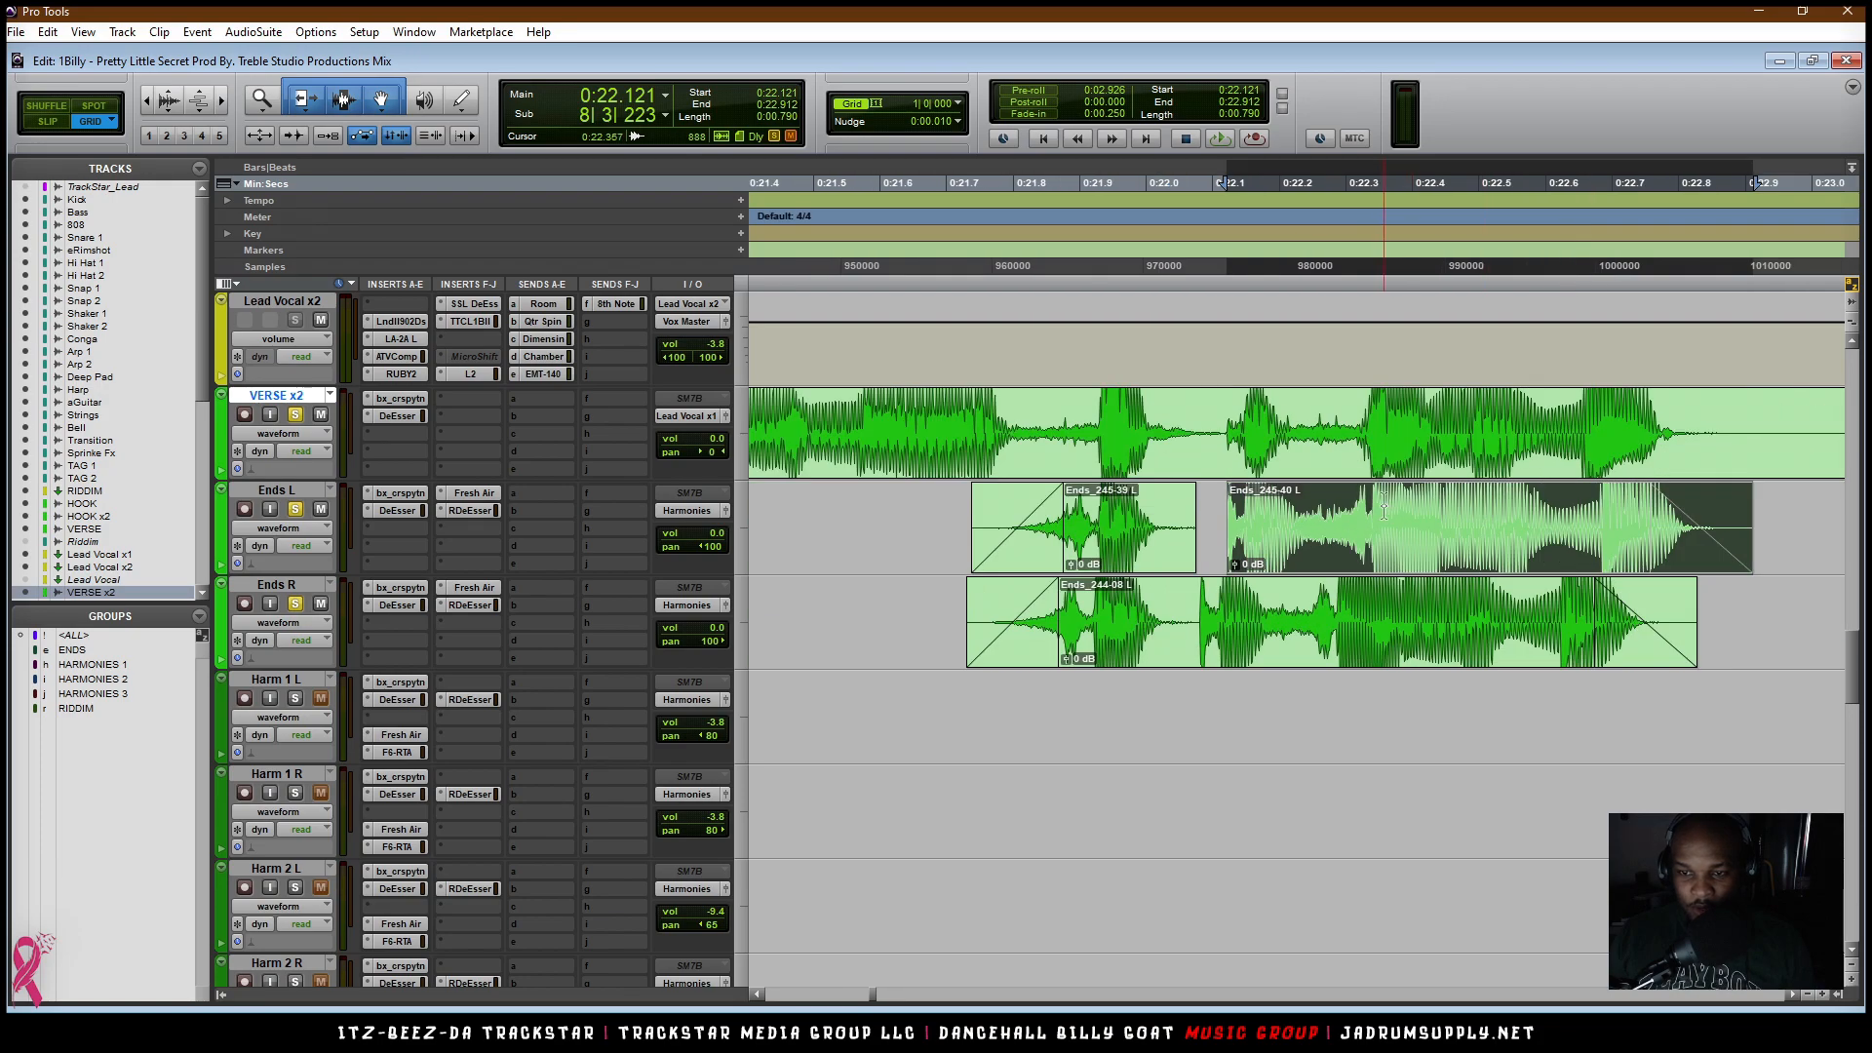
pyautogui.hotkey('ctrl', ']')
pyautogui.hotkey('ctrl', ']')
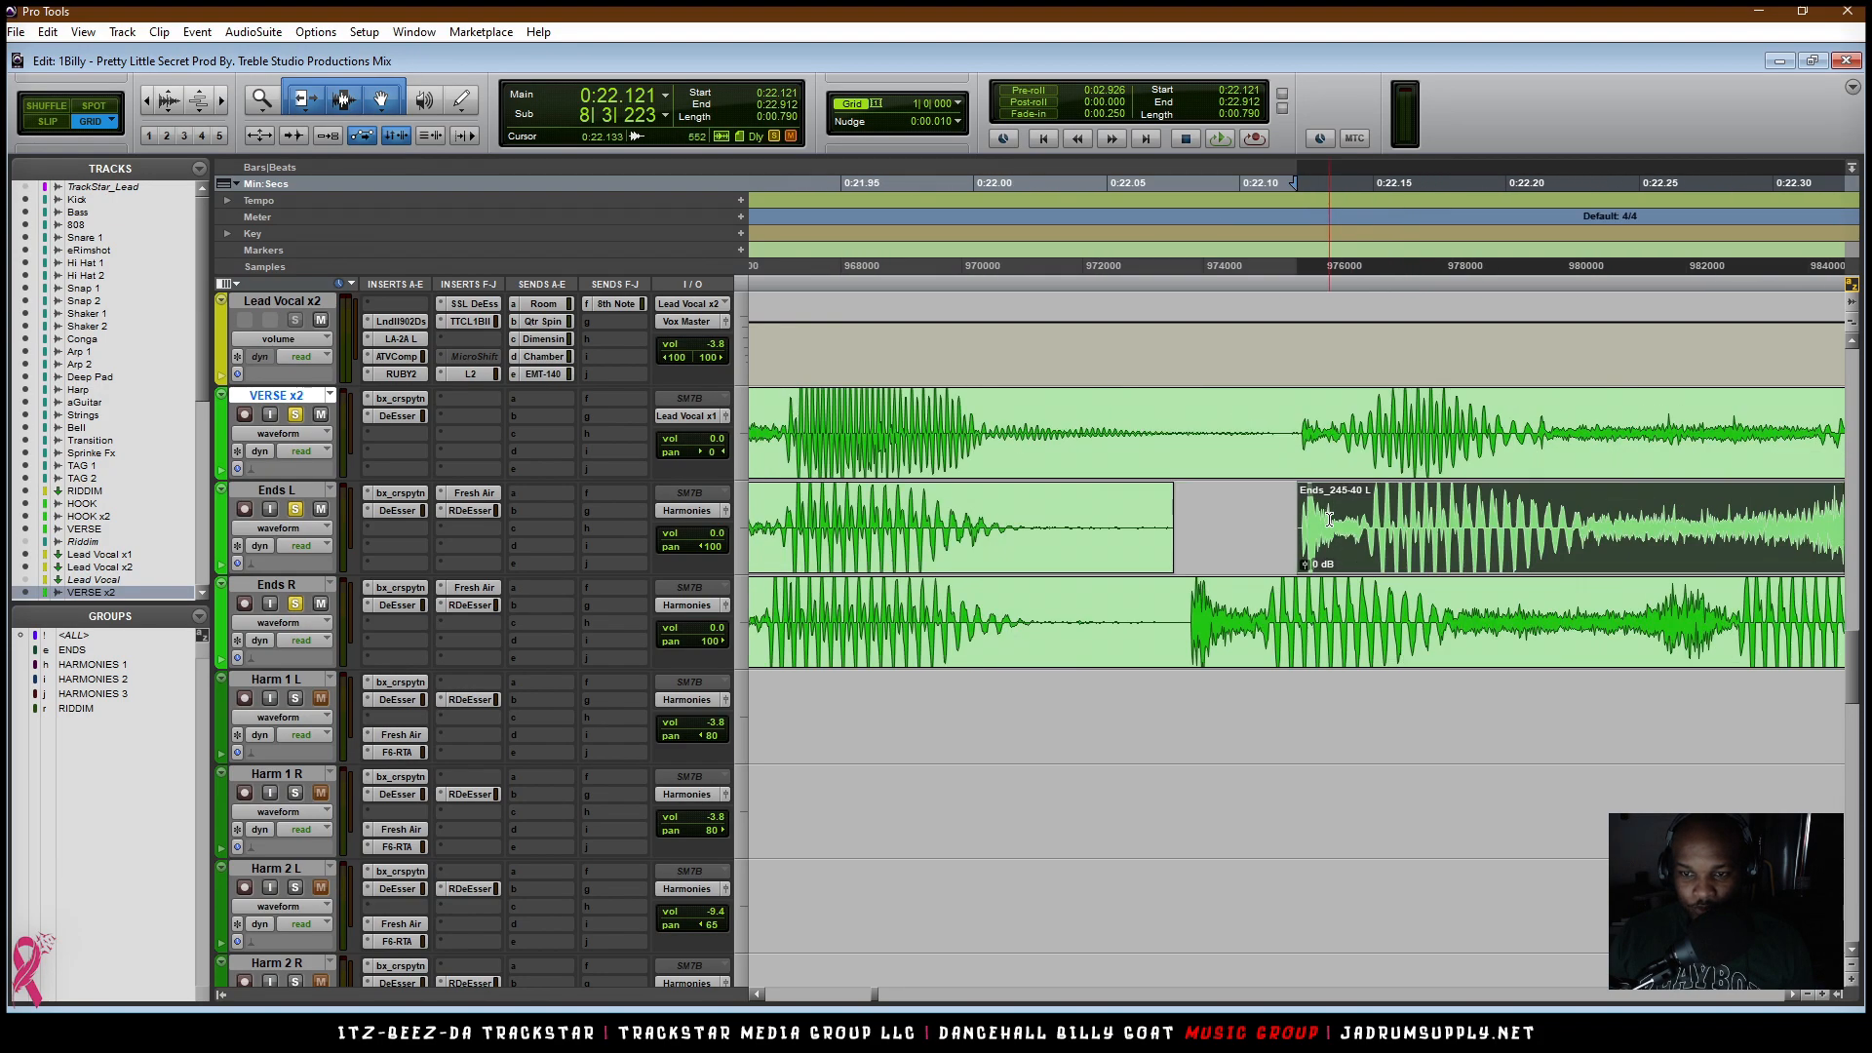
pyautogui.hscroll(2, 1379, 506)
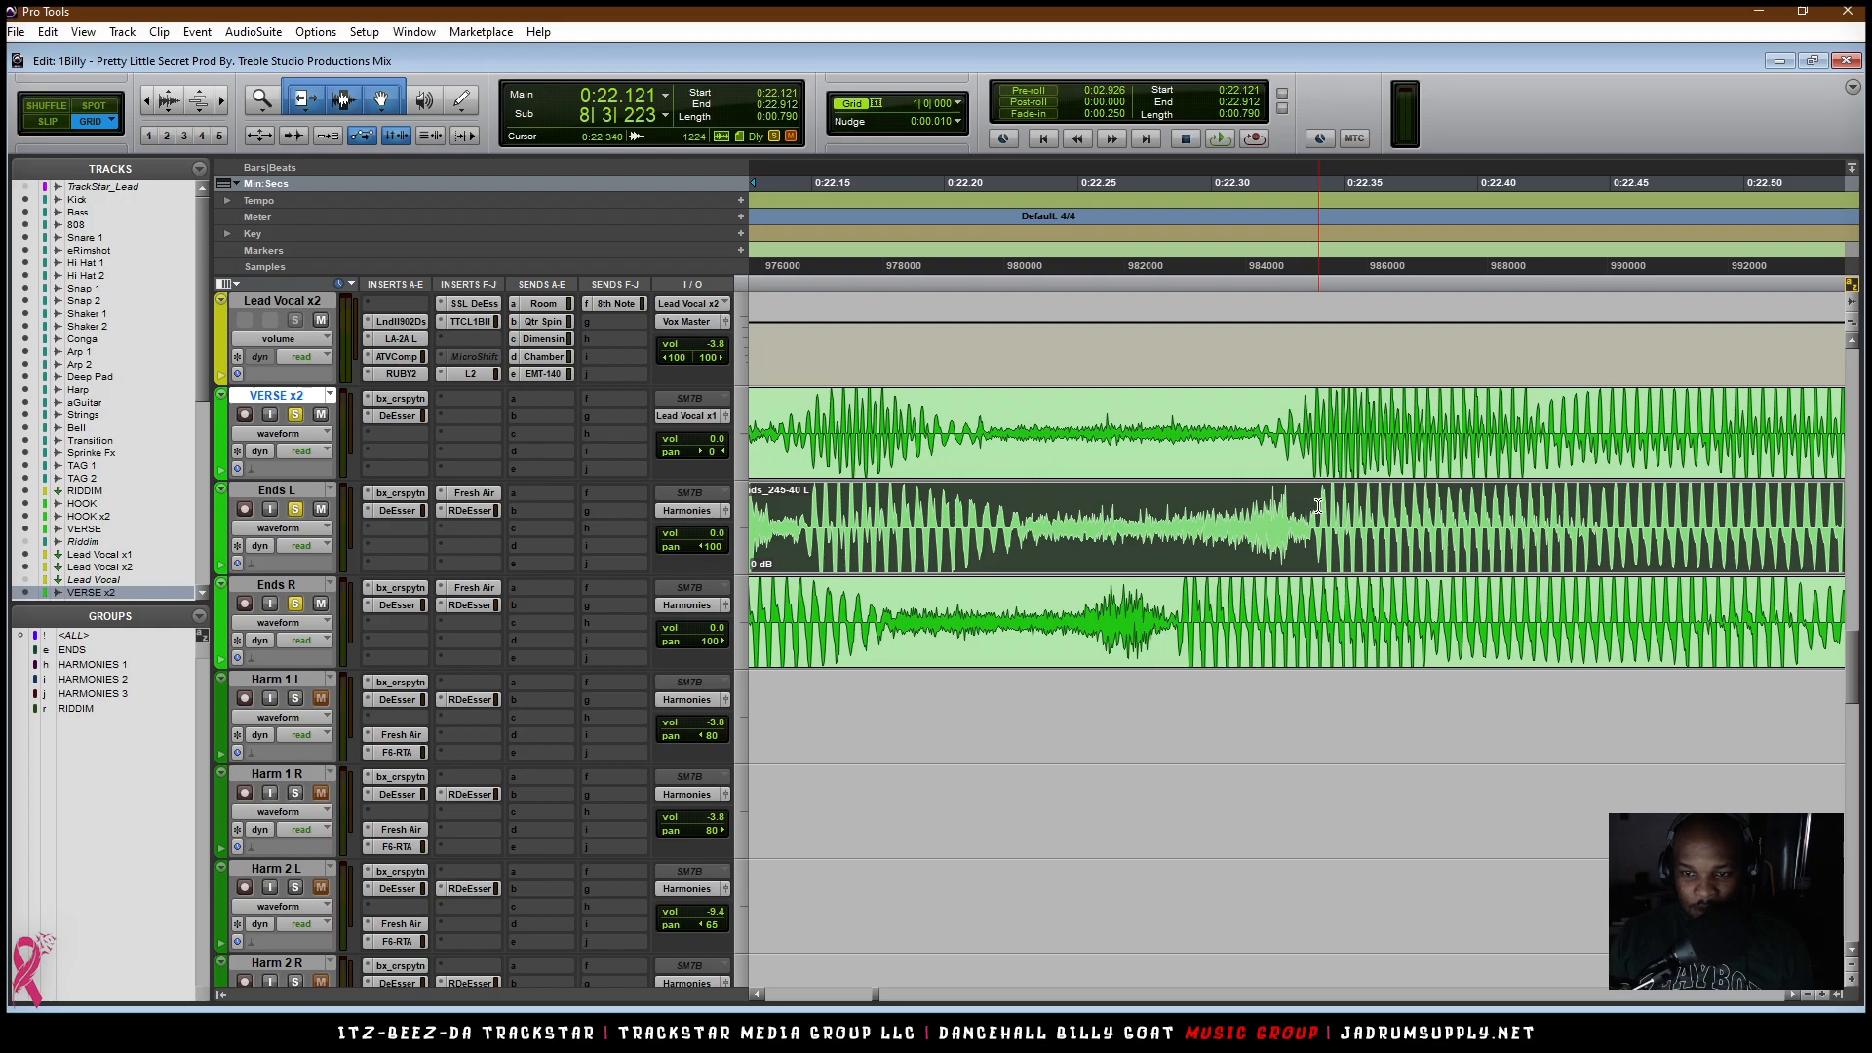
pyautogui.click(1317, 506)
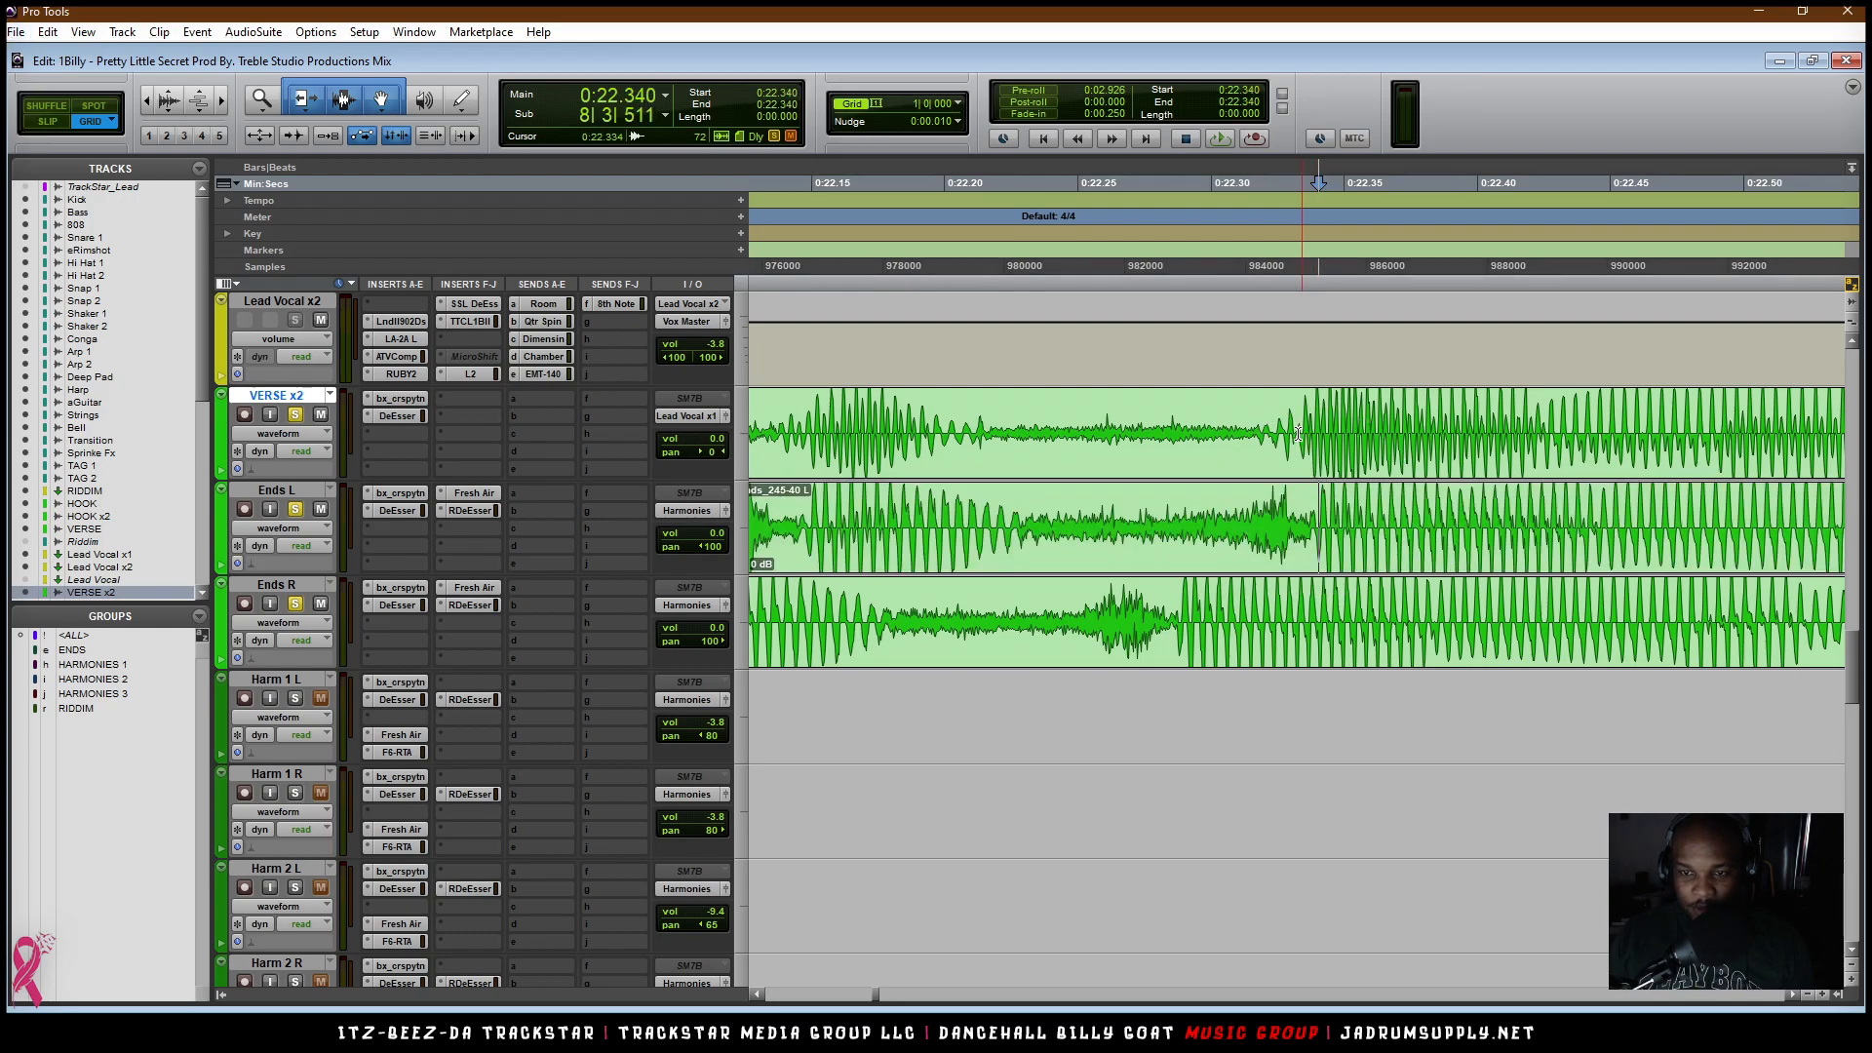
pyautogui.press('r')
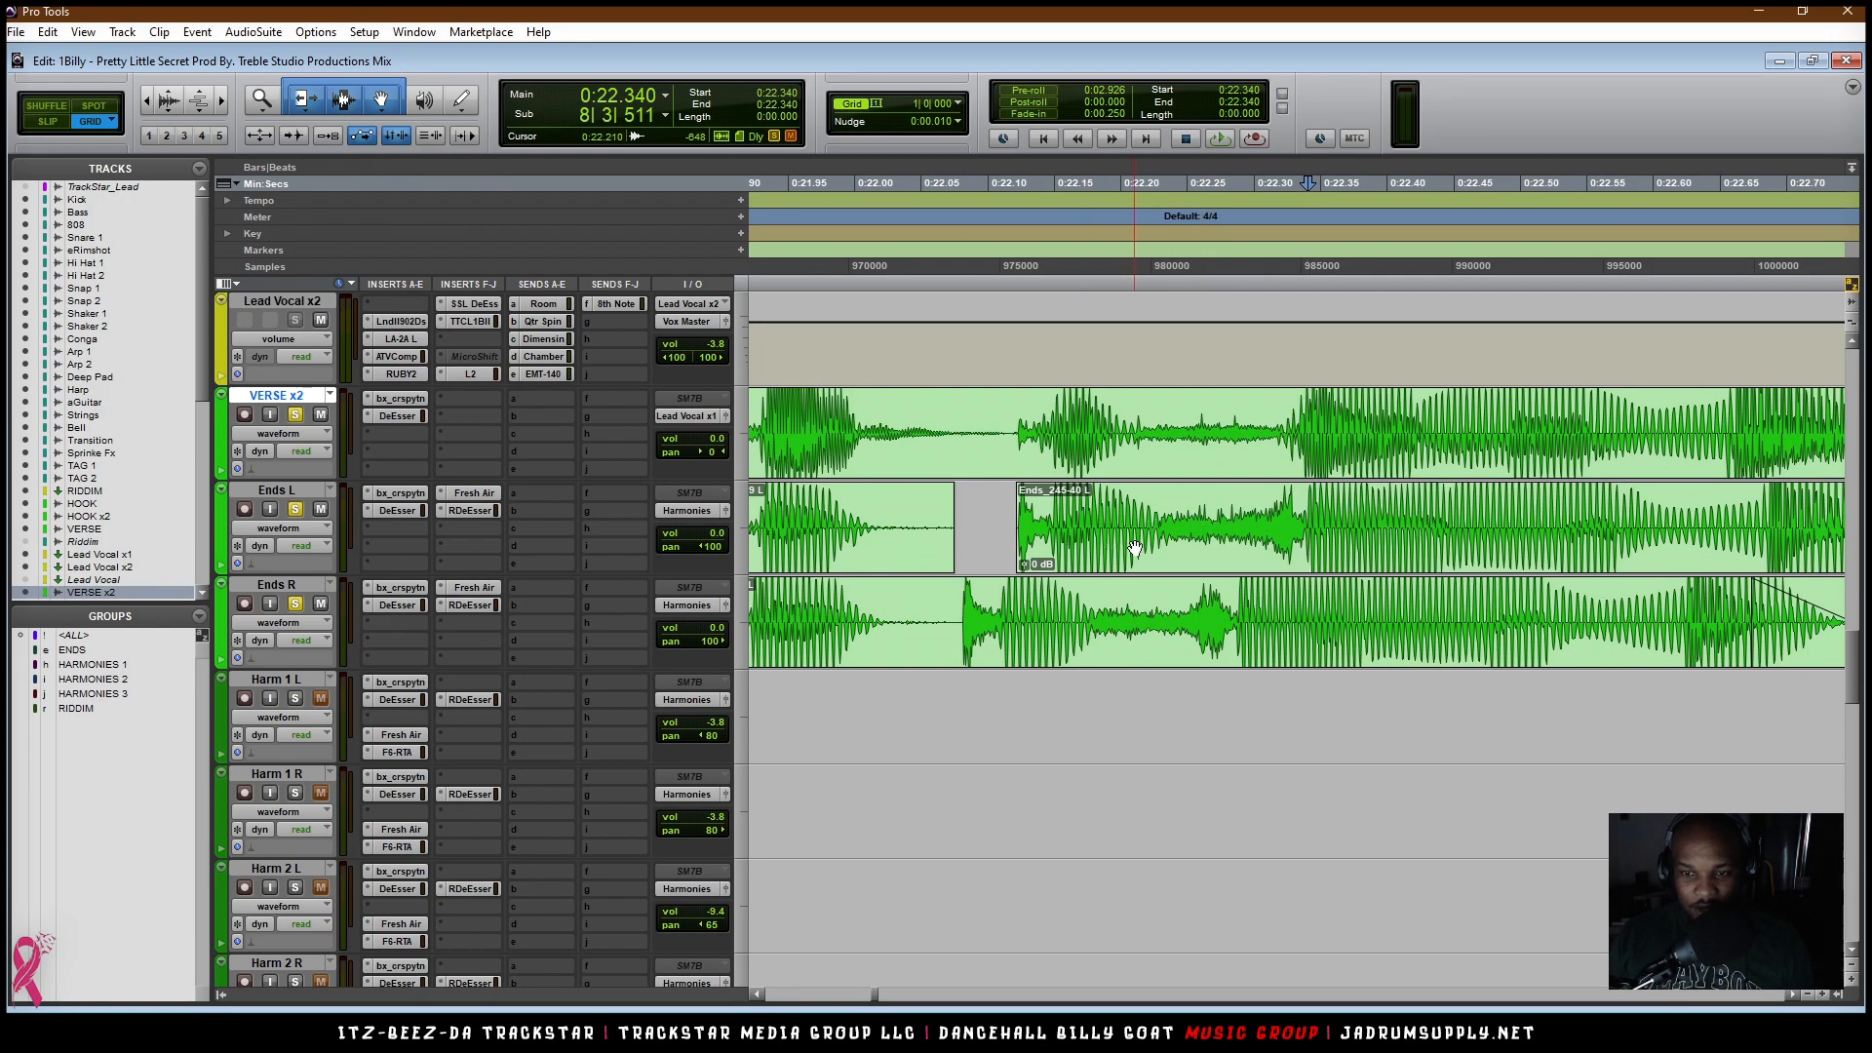
pyautogui.press('r')
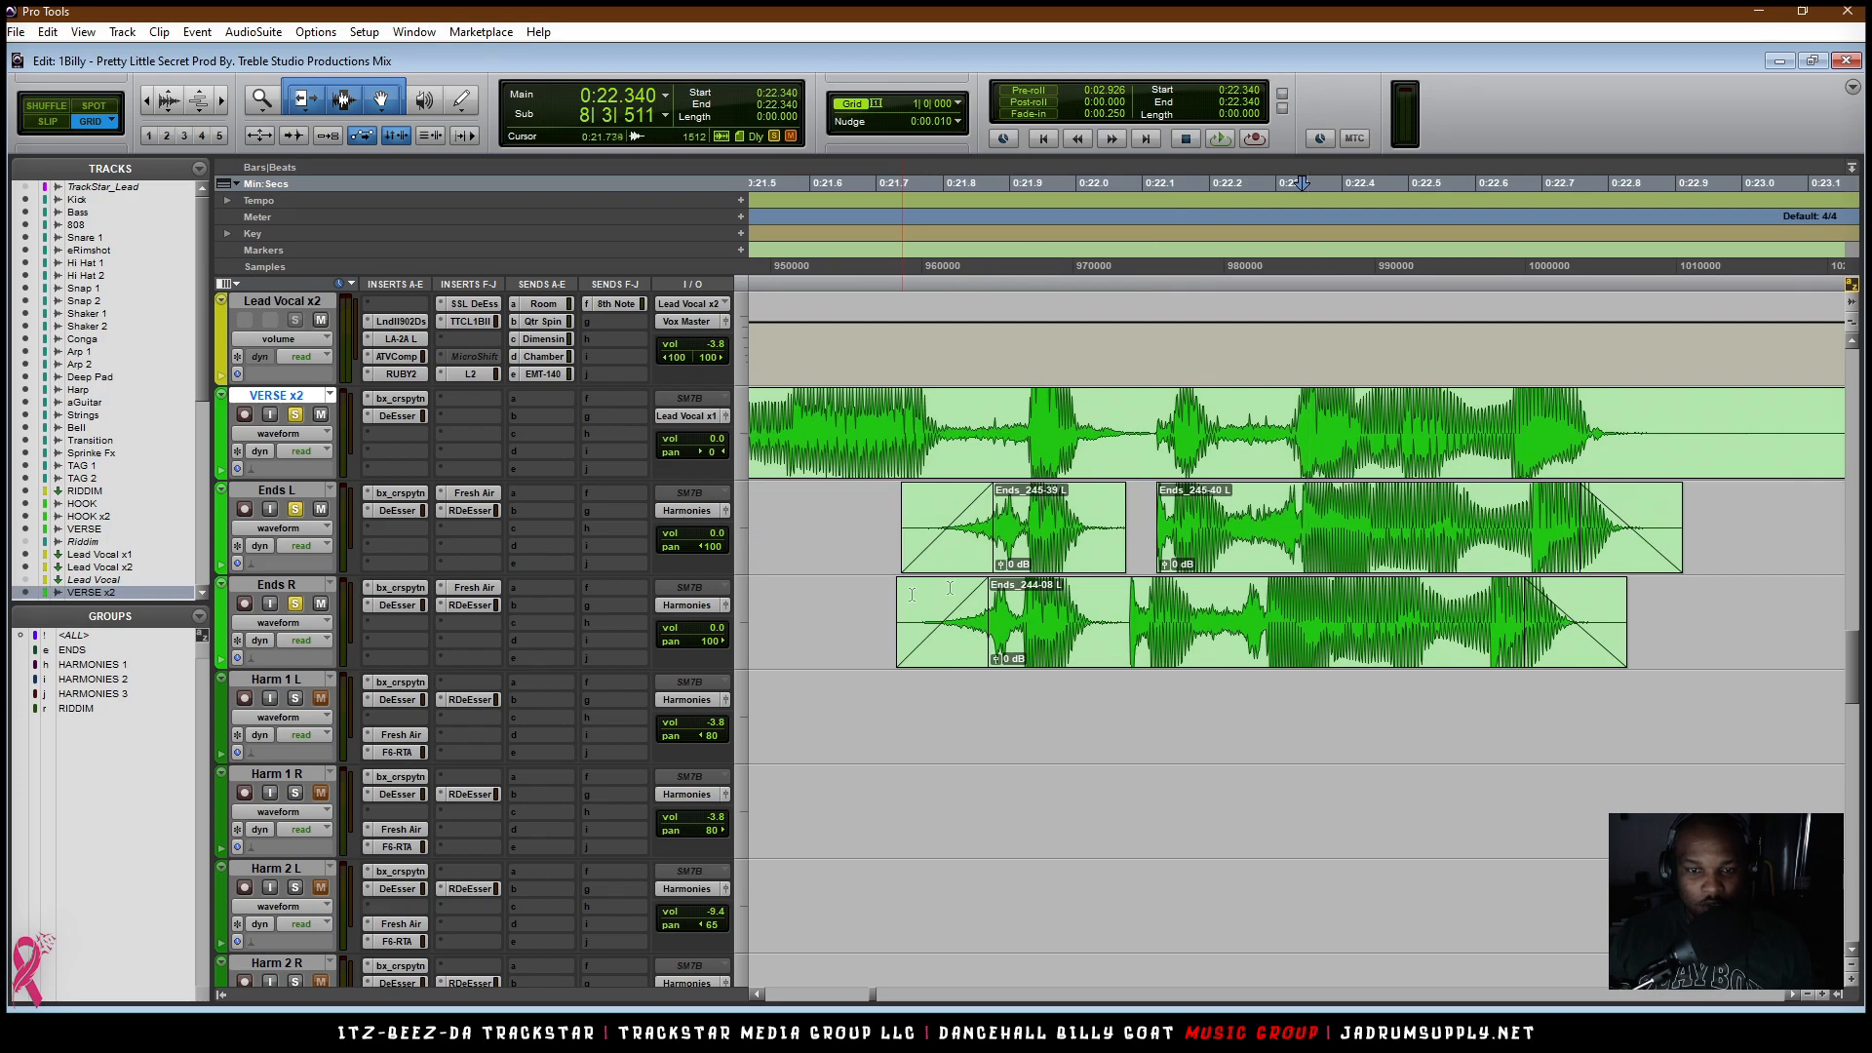
# Step: Split the Ends R clip in the gap before its second word and move the first part to start at 0:21.738
pyautogui.scroll(2, 1072, 634)
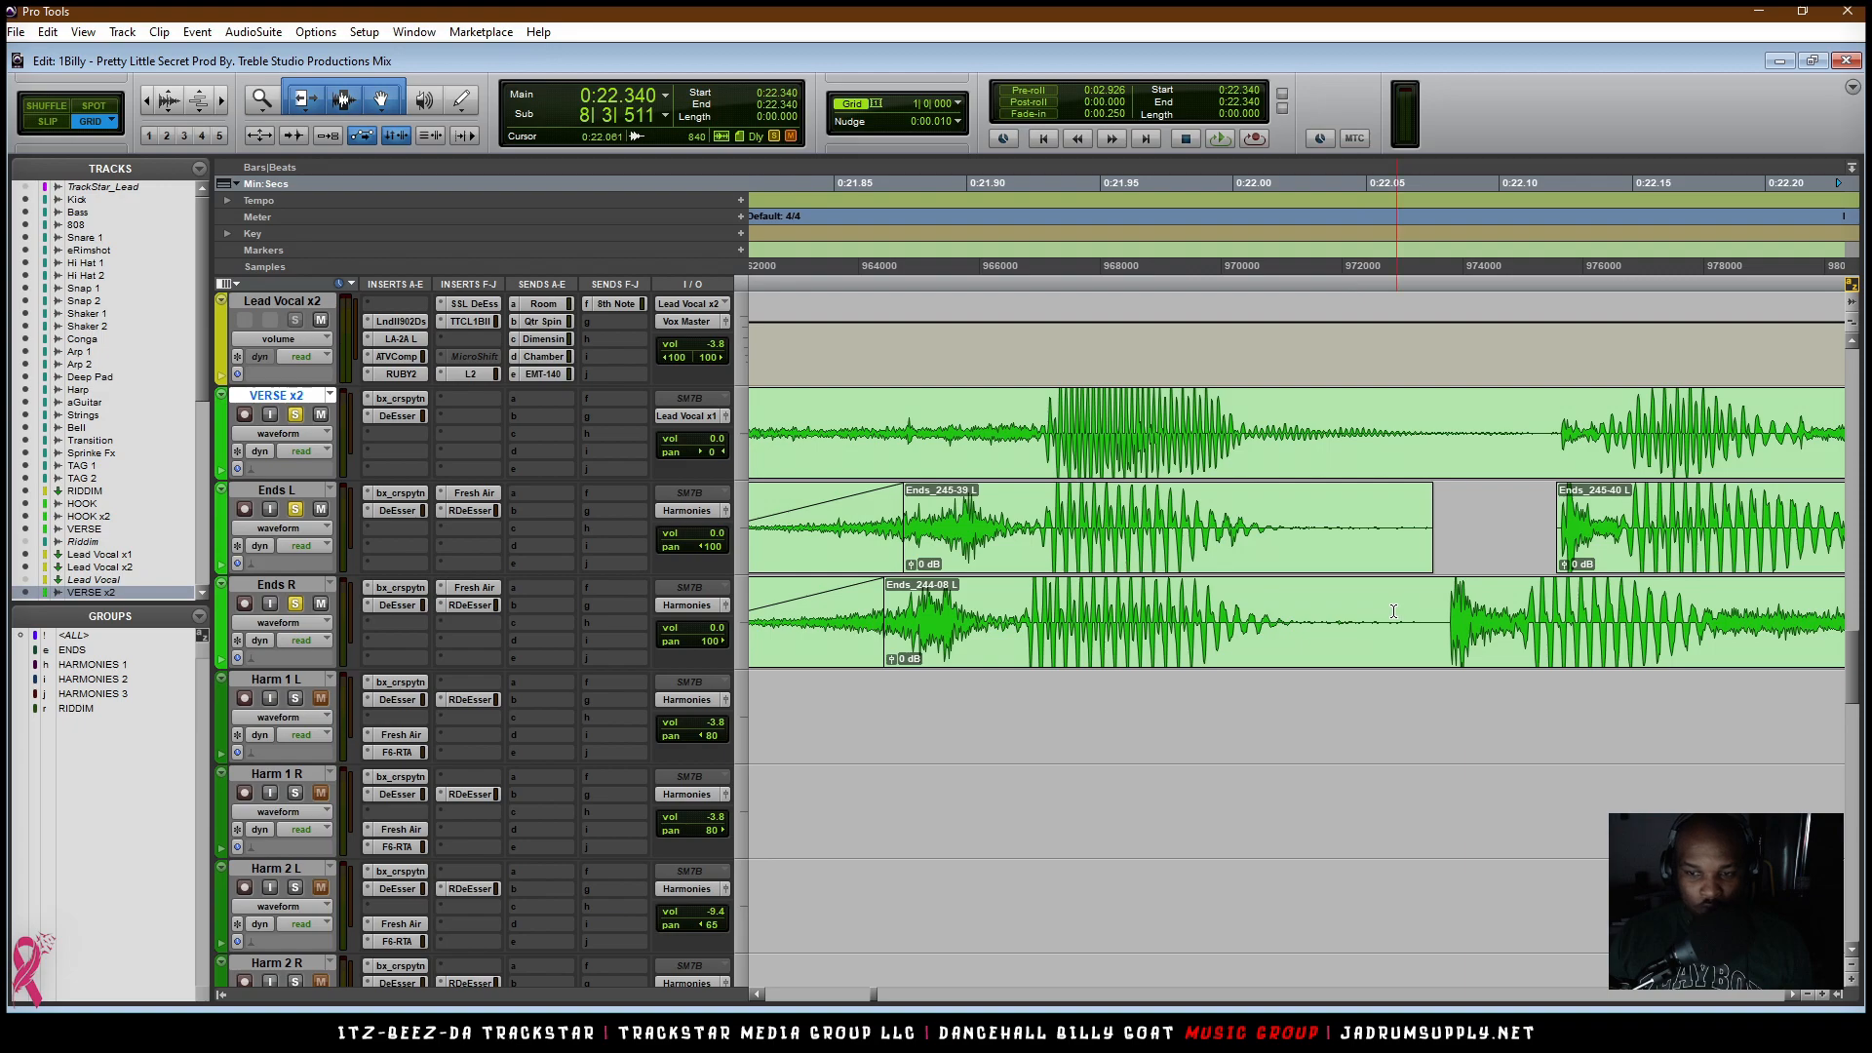
pyautogui.hotkey('ctrl', 'e')
pyautogui.click(1191, 653)
pyautogui.moveTo(1192, 653); pyautogui.dragTo(1195, 648)
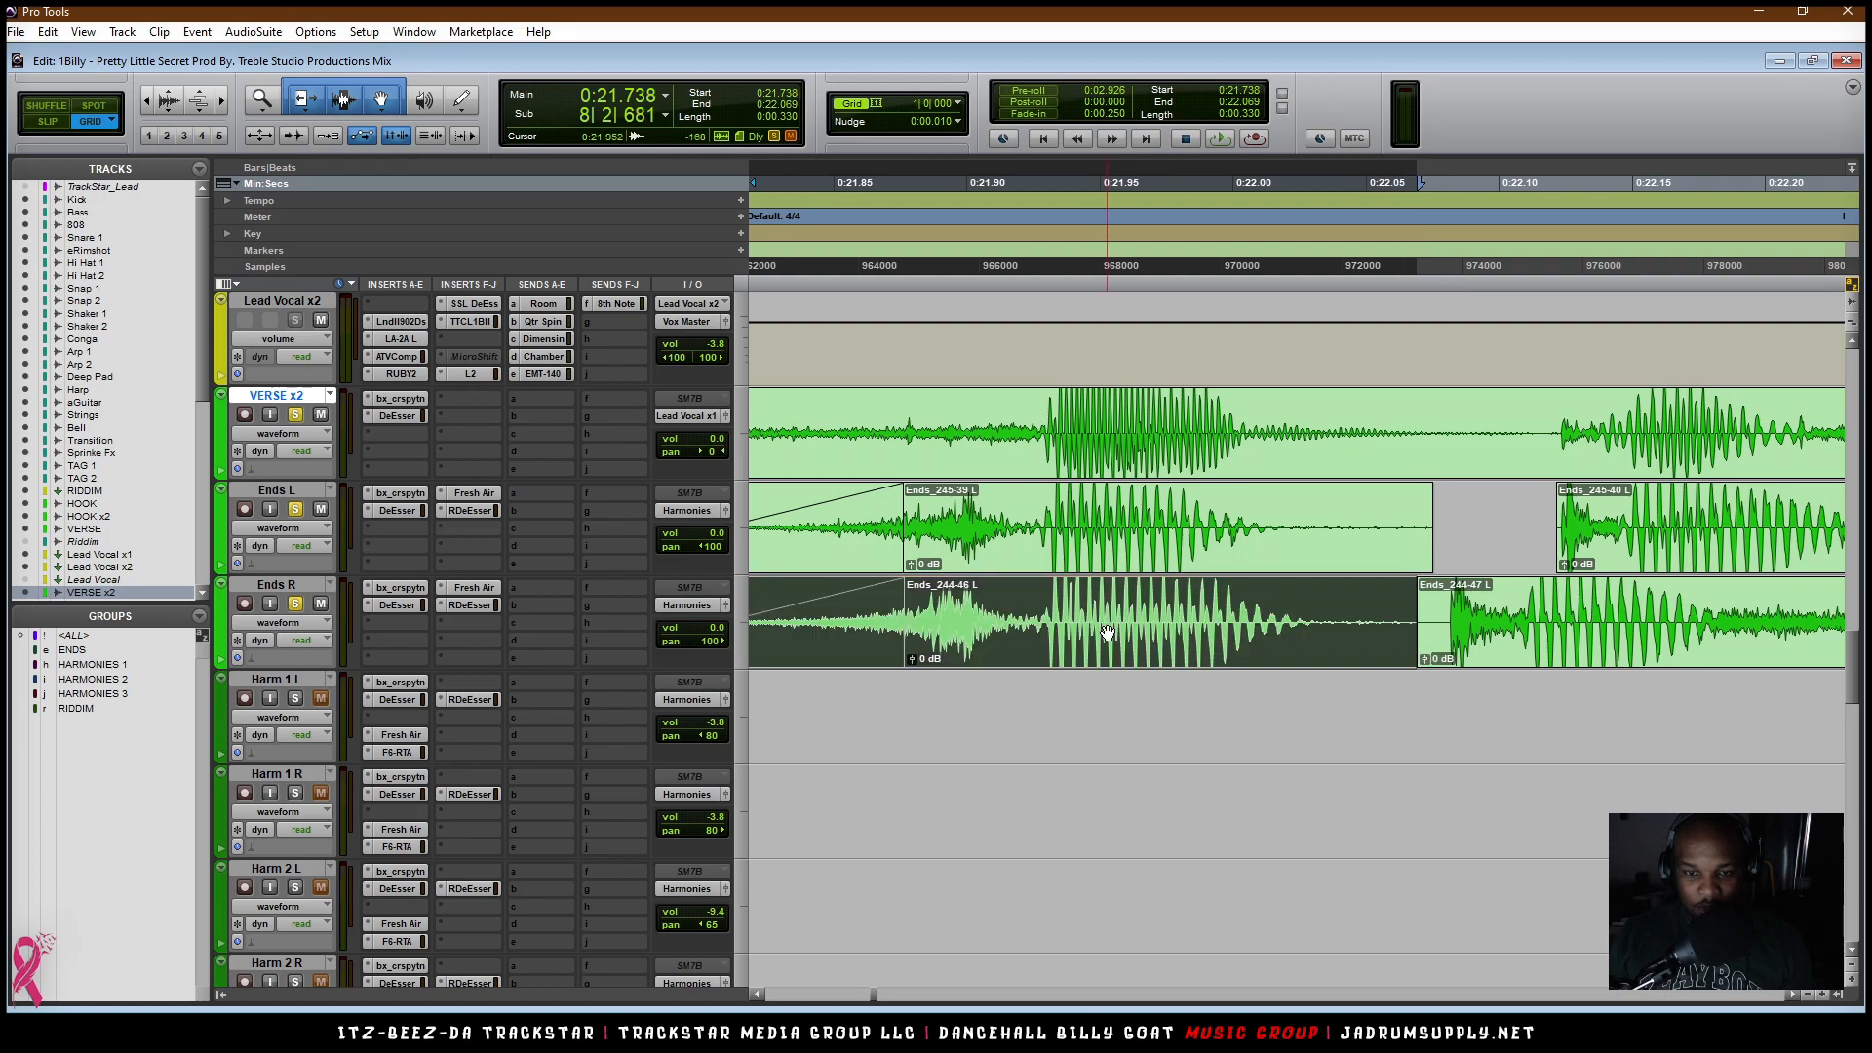
# Step: Delete the quiet start of the first Ends L and Ends R parts, from 0:21.732 to about 0:21.76
pyautogui.hotkey('ctrl', '[')
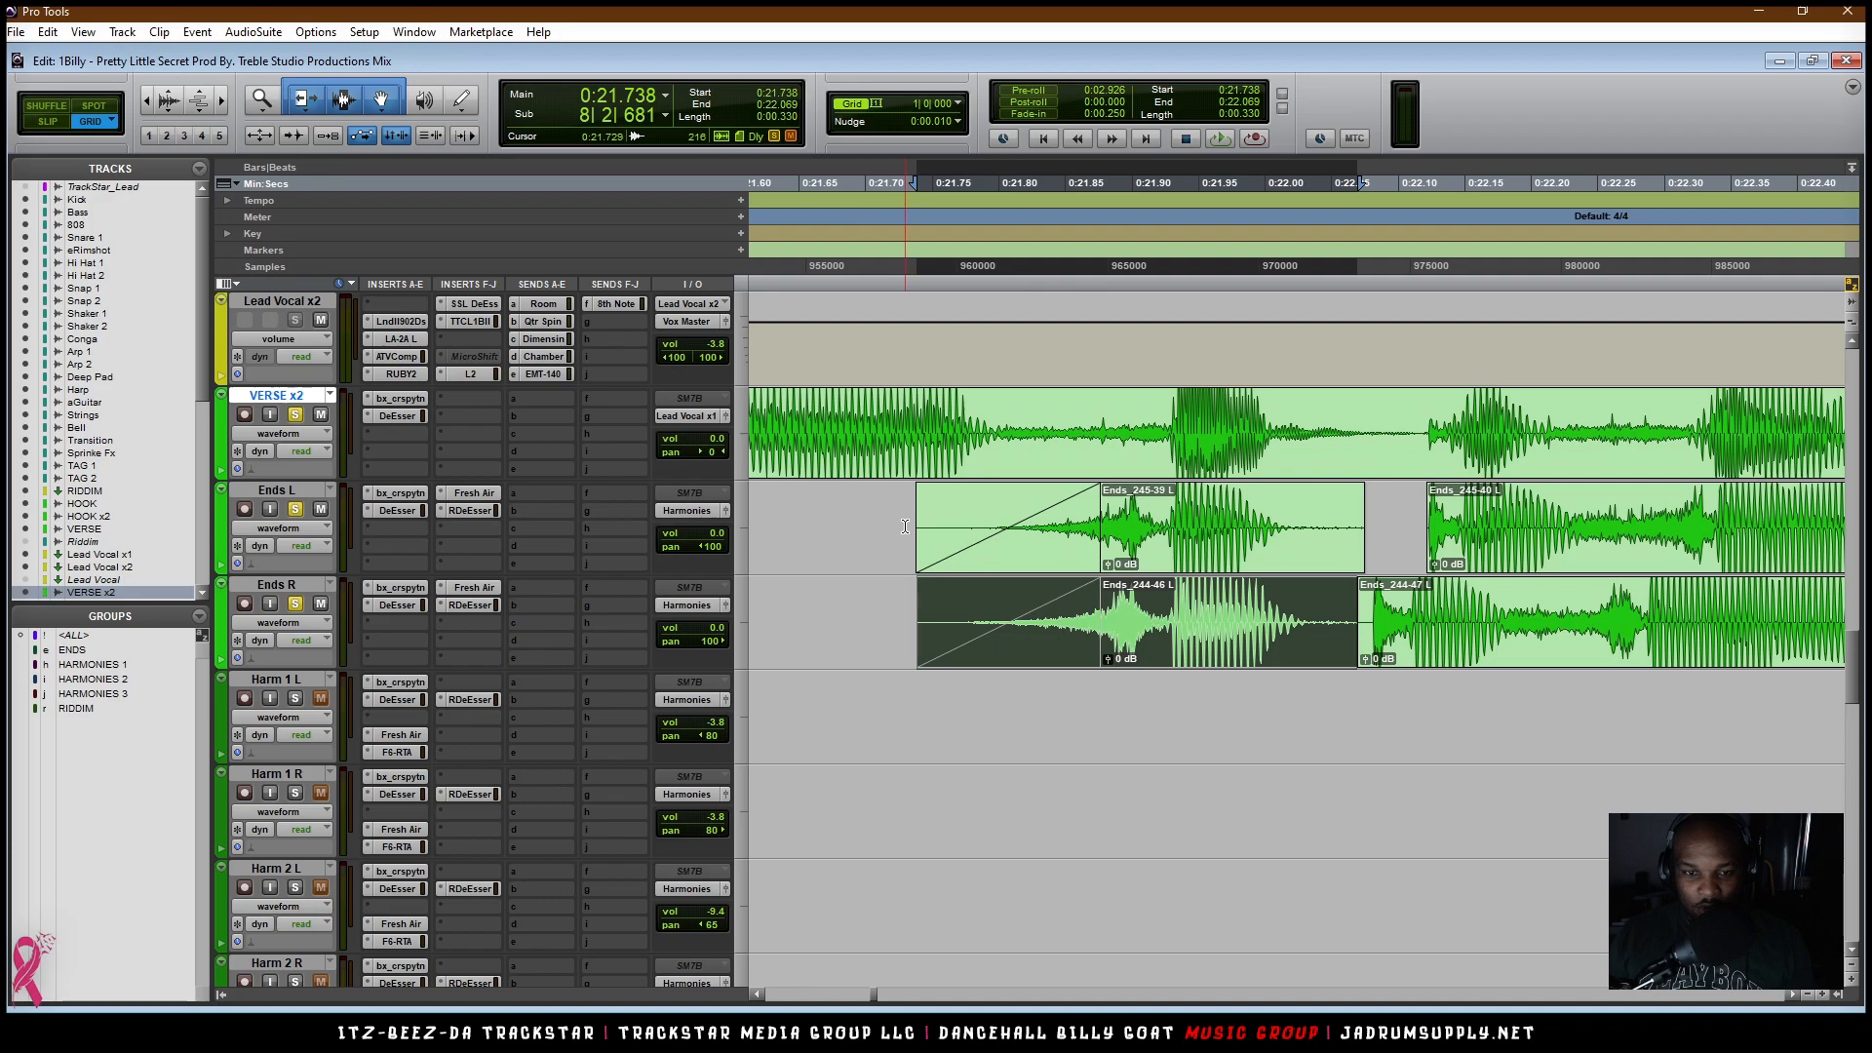
pyautogui.moveTo(909, 531); pyautogui.dragTo(946, 602)
pyautogui.press('Delete')
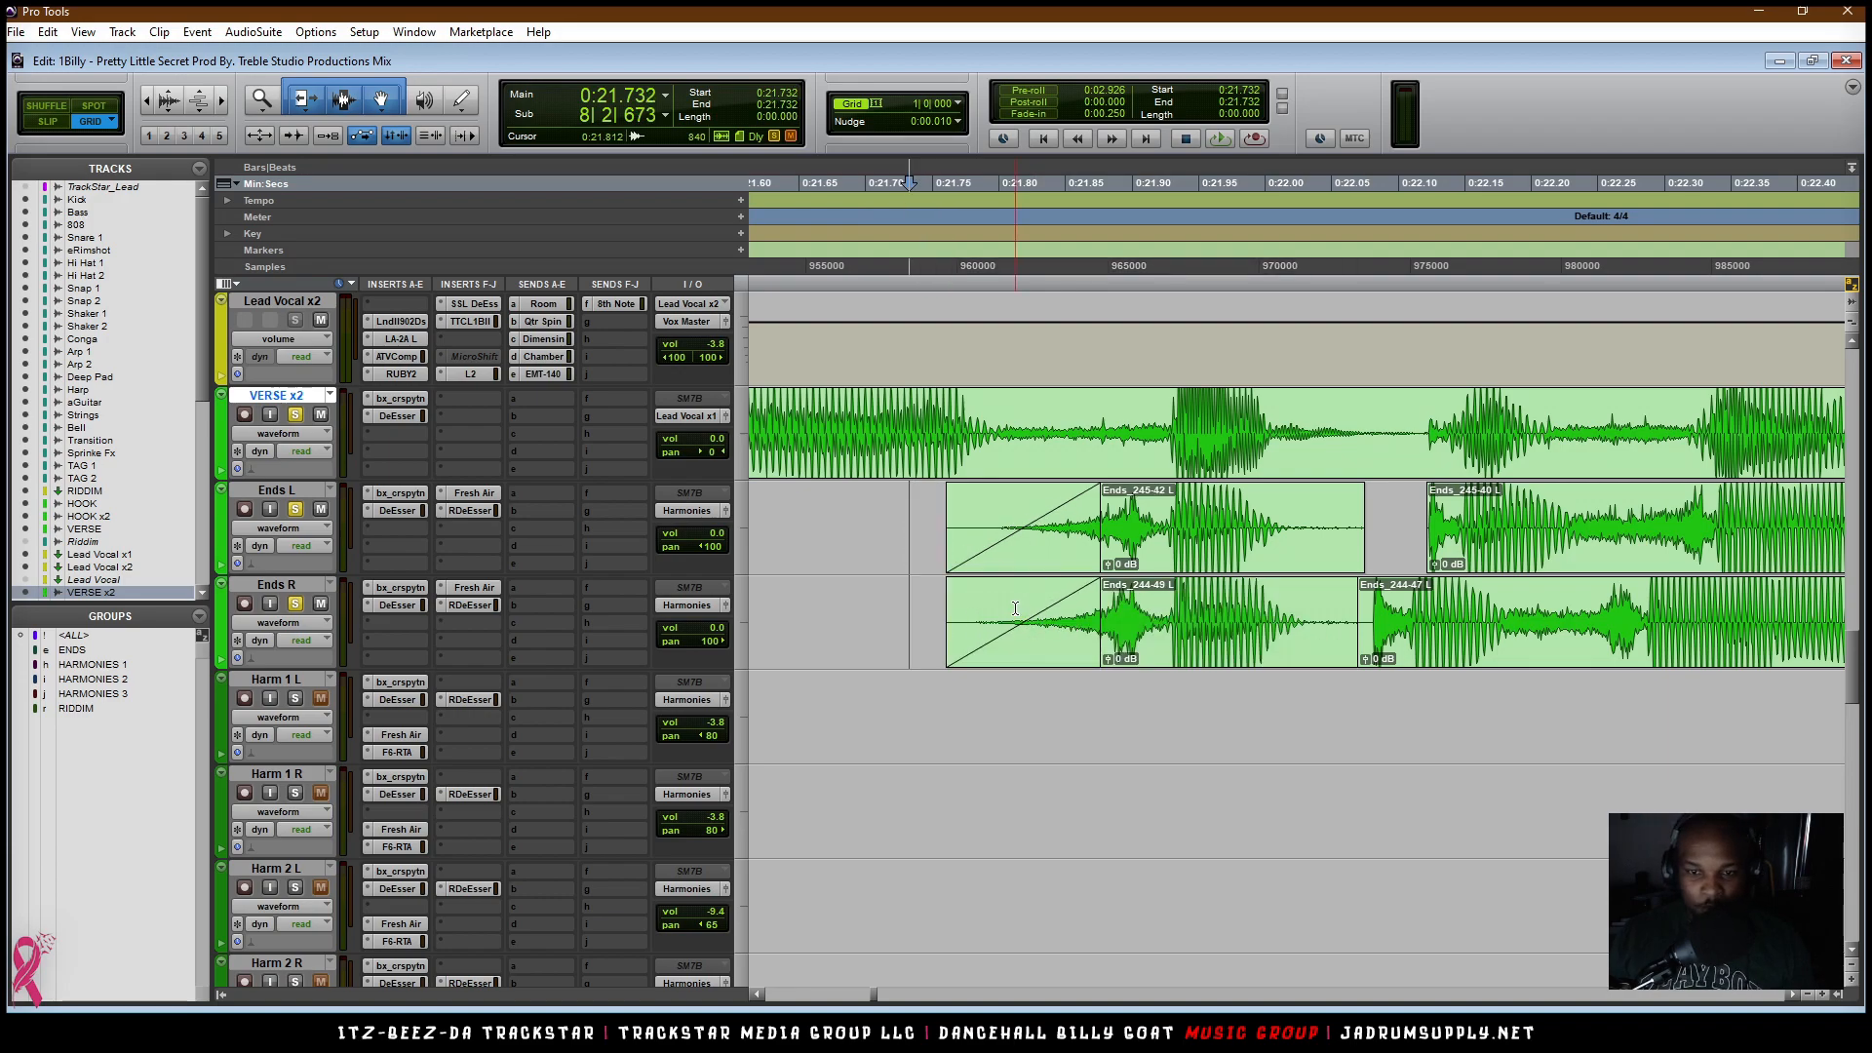
# Step: Lengthen the fade-ins of the first Ends L and Ends R parts, spanning 0:21.756 to about 0:21.927
pyautogui.moveTo(942, 538); pyautogui.dragTo(1168, 597)
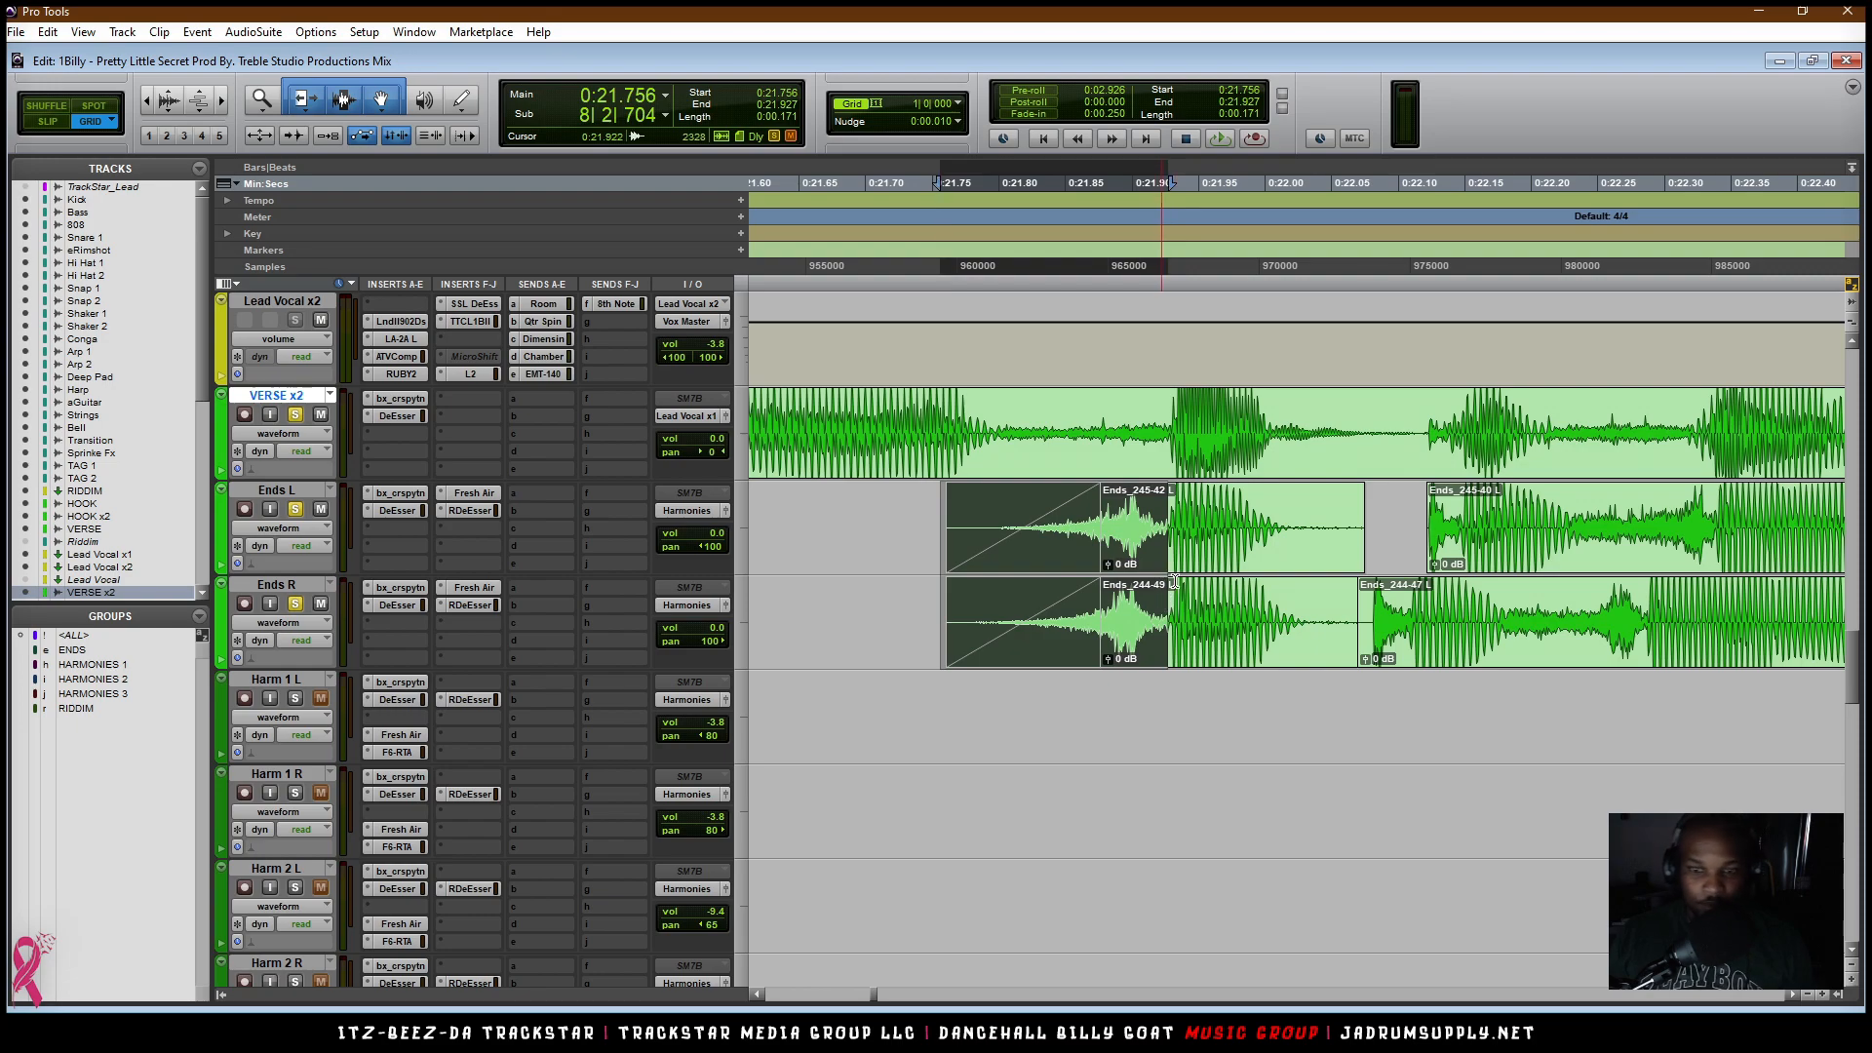
pyautogui.press('f')
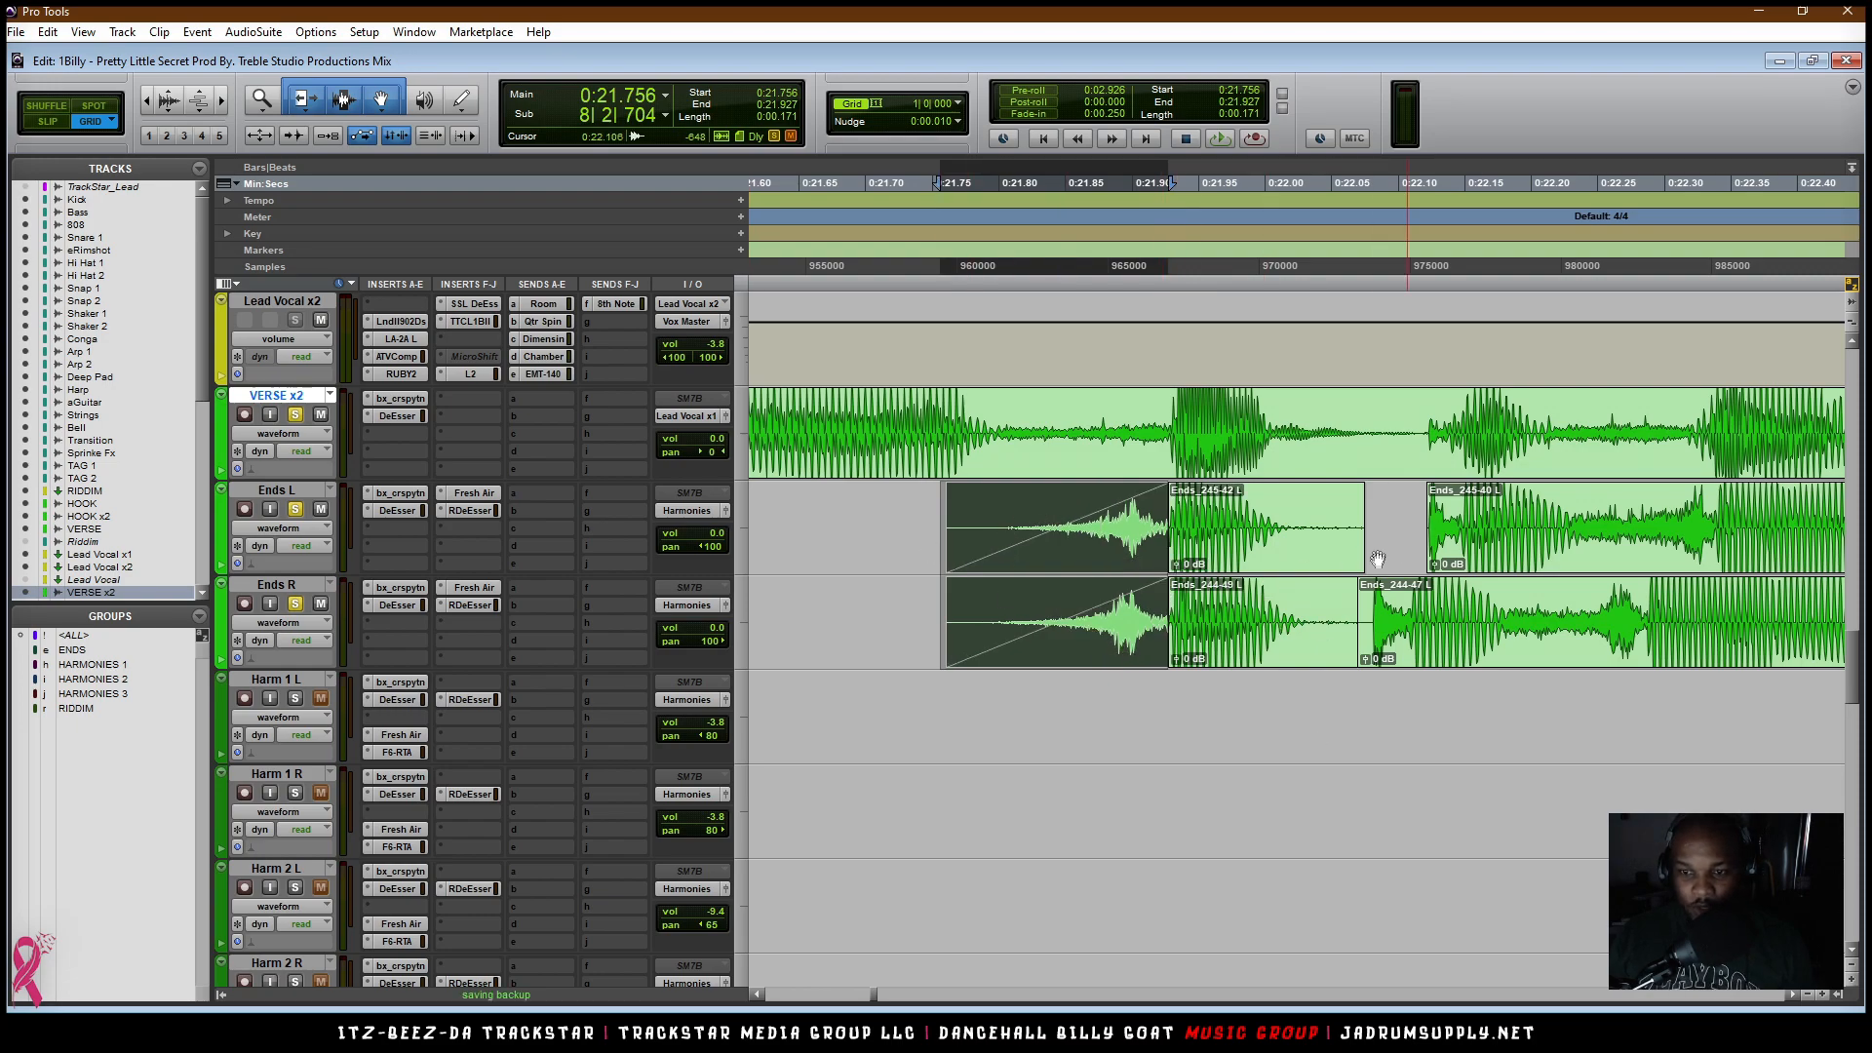
# Step: Delete the quiet gap audio on Ends L and Ends R from 0:22.055 to about 0:22.076, before the second parts
pyautogui.press('t')
pyautogui.hscroll(5, 1289, 633)
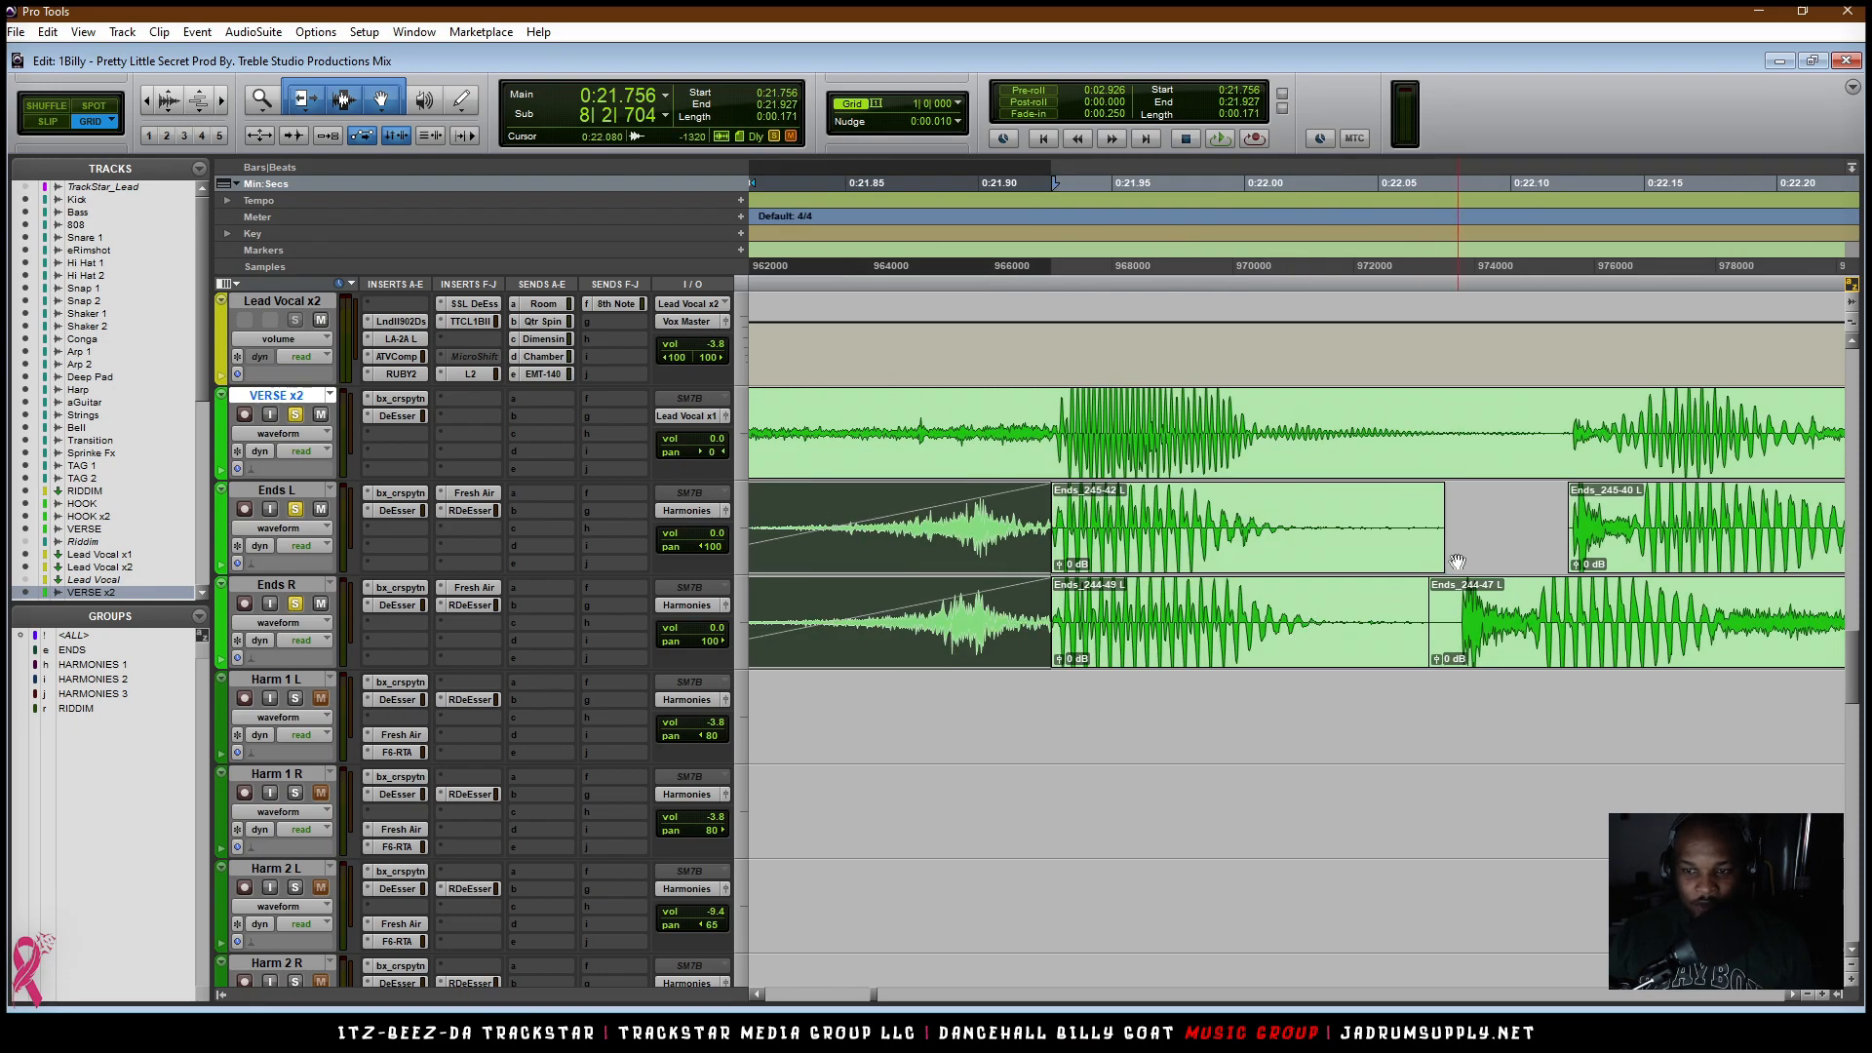
pyautogui.moveTo(1454, 499)
pyautogui.mouseDown()
pyautogui.moveTo(1400, 505)
pyautogui.moveTo(1403, 631)
pyautogui.mouseUp()
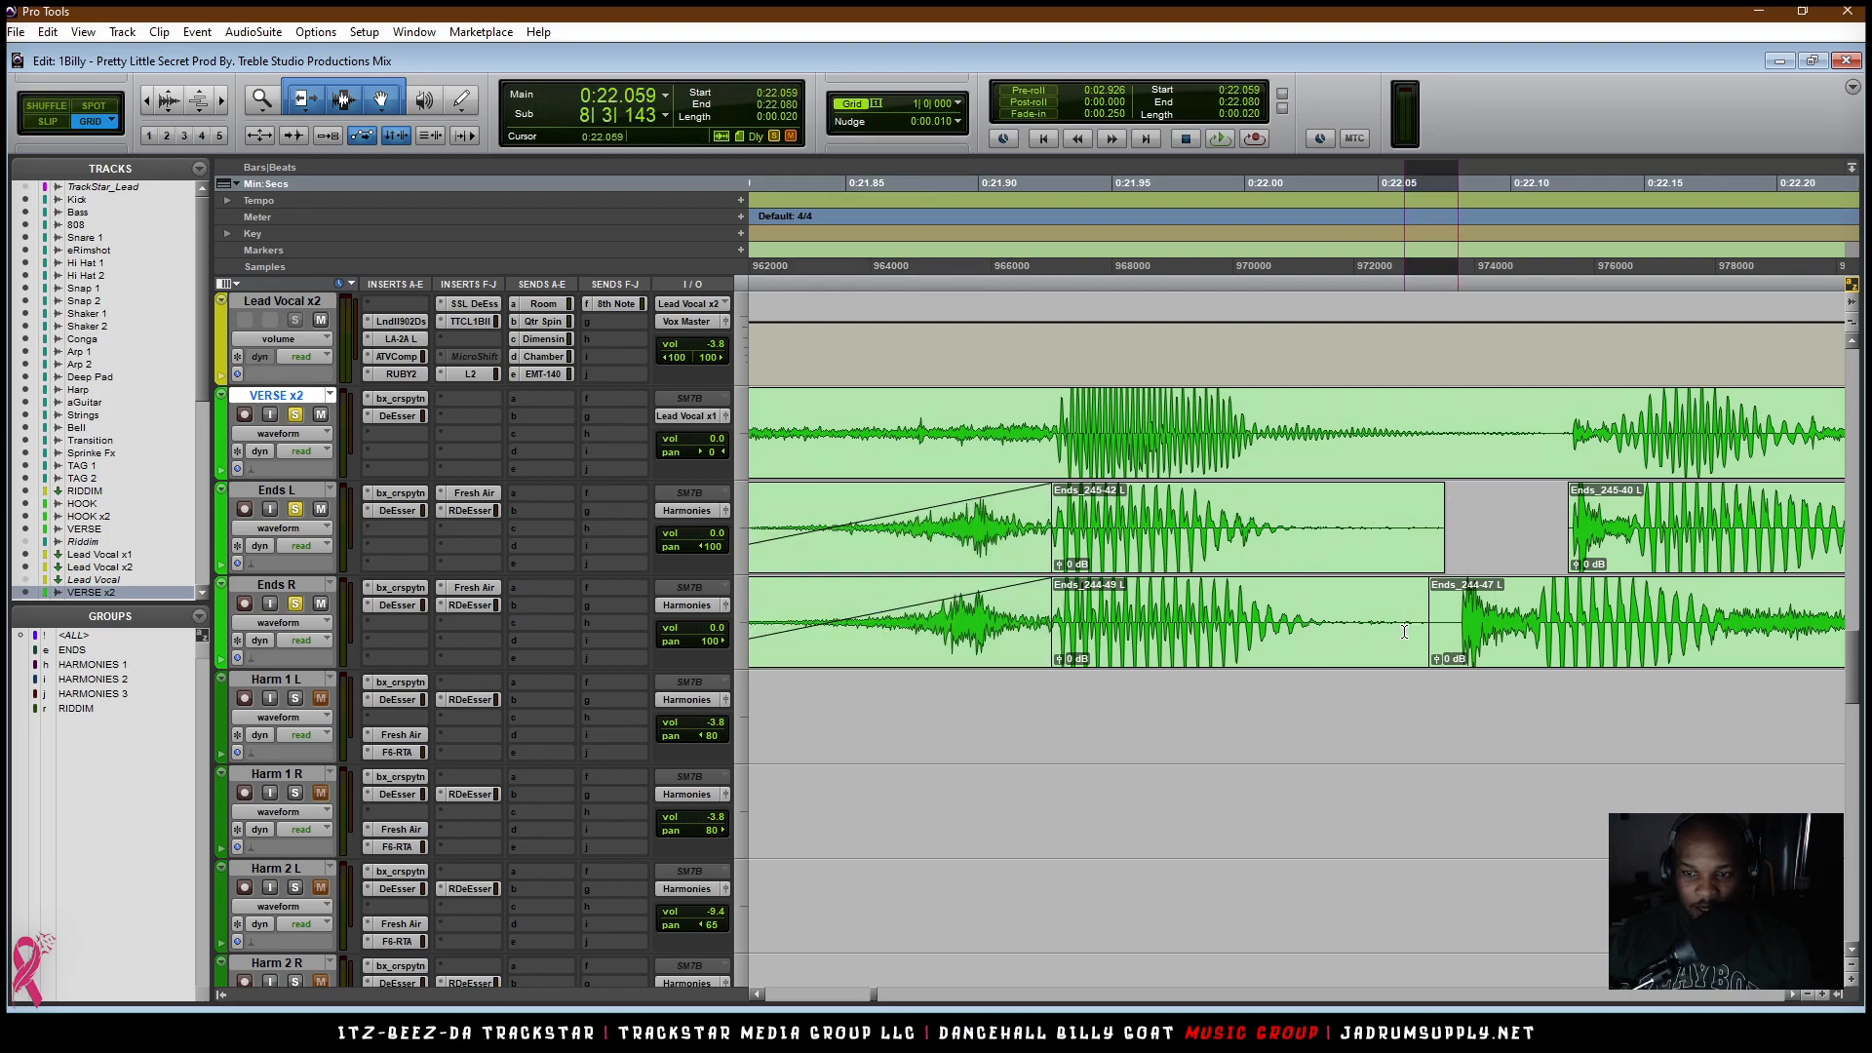
pyautogui.moveTo(1449, 506); pyautogui.dragTo(1404, 639)
pyautogui.moveTo(1393, 506); pyautogui.dragTo(1451, 632)
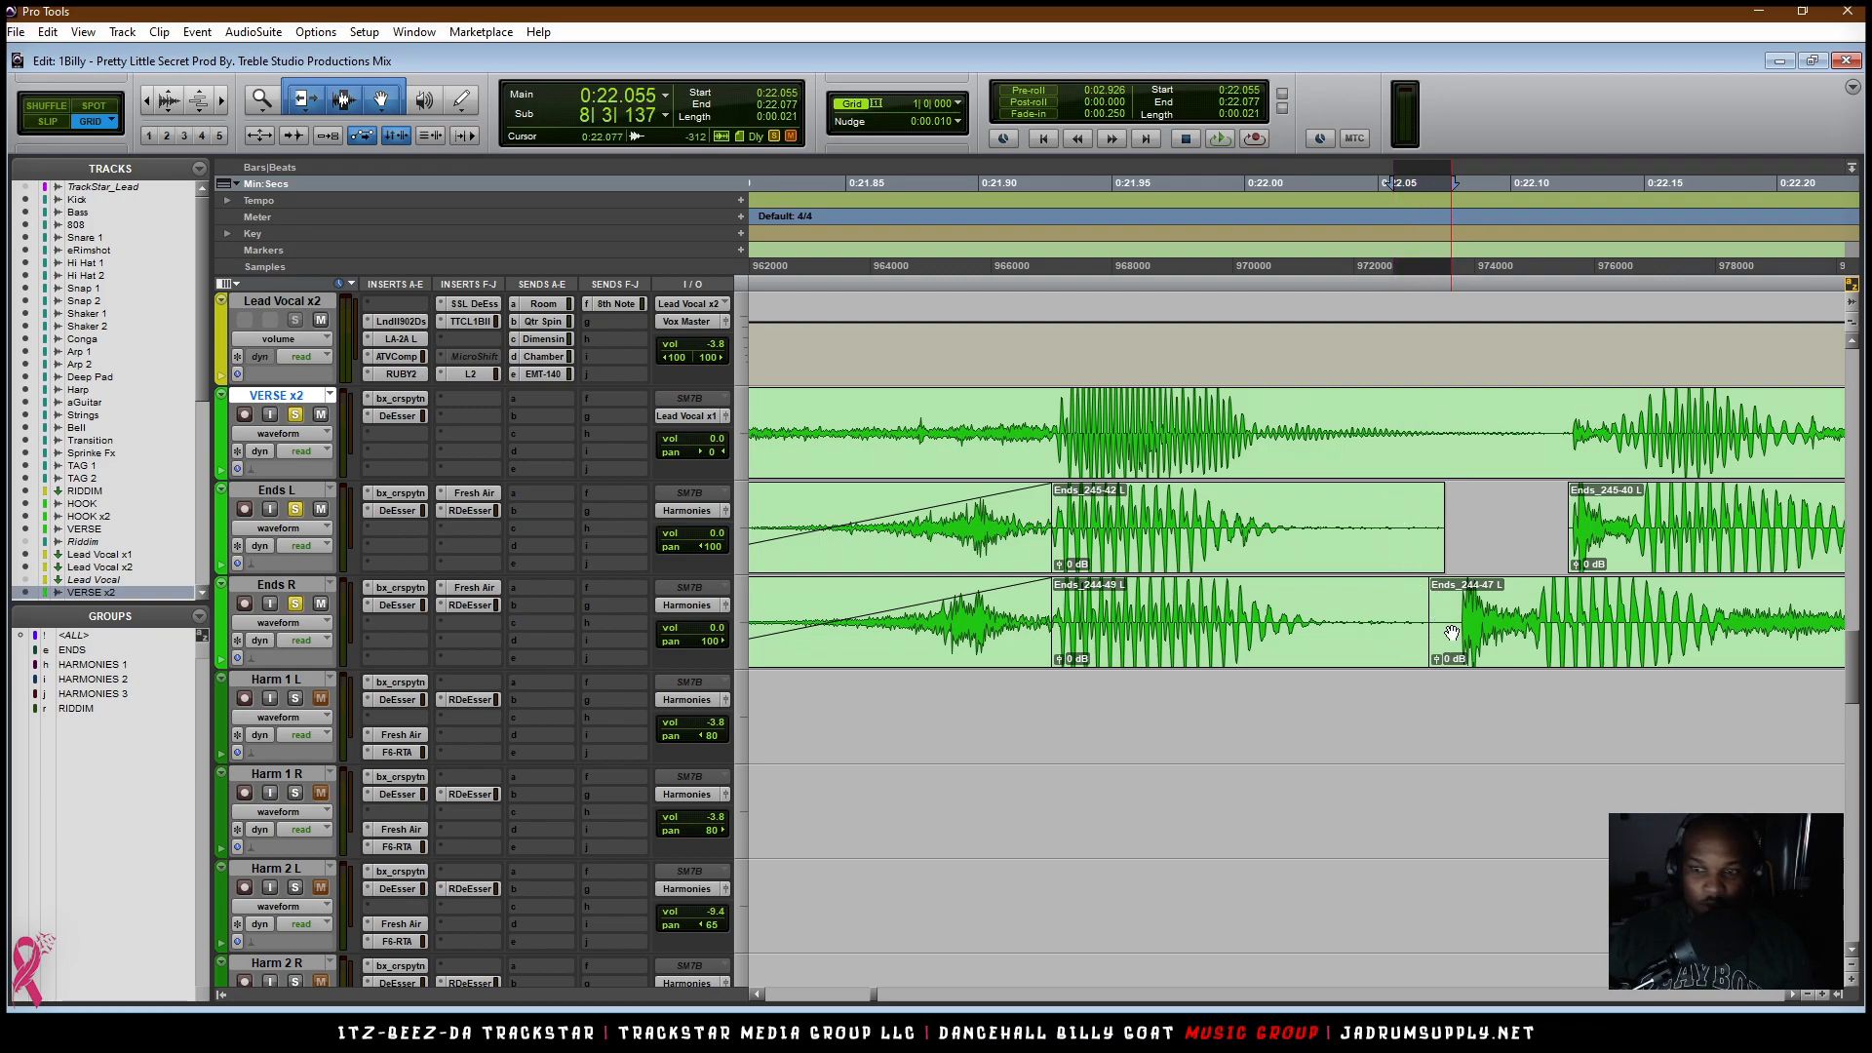
pyautogui.press('Delete')
# Step: Add fade-outs to the first Ends L and Ends R parts from 0:21.991 to the clip ends
pyautogui.moveTo(1400, 546); pyautogui.dragTo(1223, 630)
pyautogui.press('f')
pyautogui.press('r')
pyautogui.press('r')
pyautogui.press('t')
pyautogui.press('t')
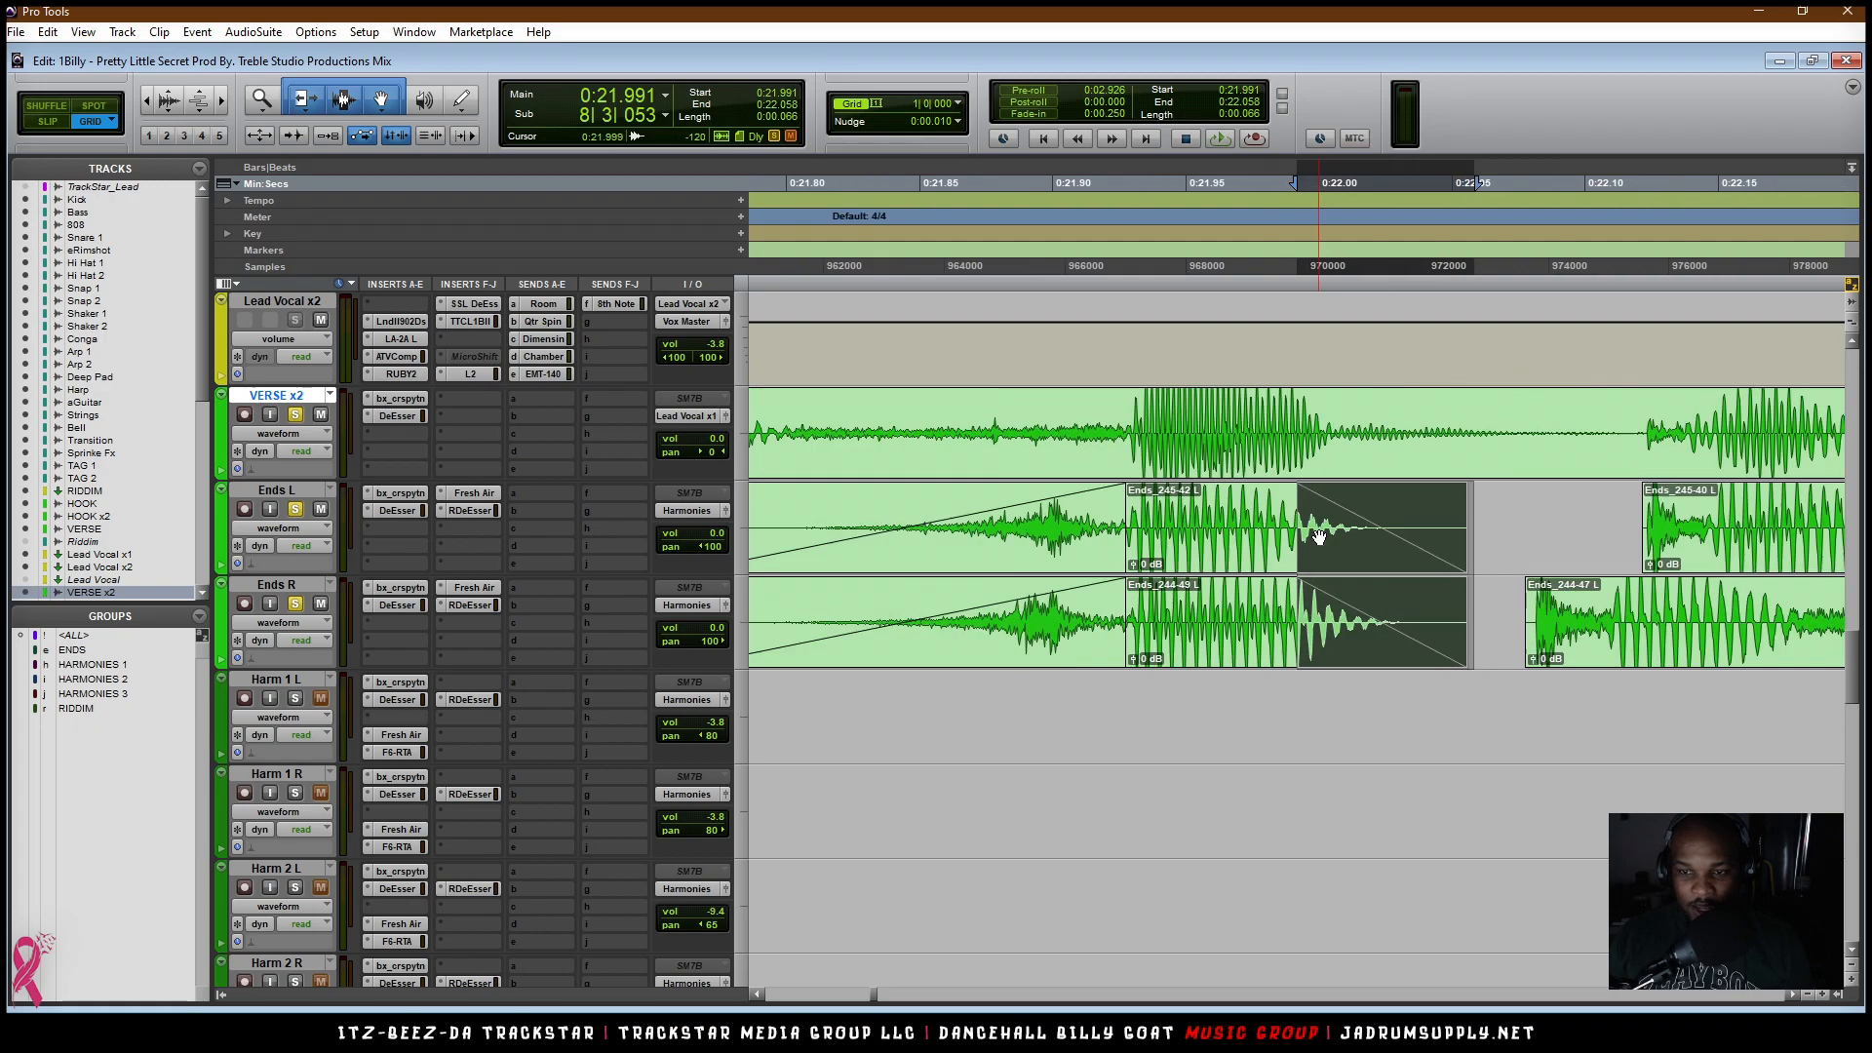
# Step: Move the second Ends R part later to start at 0:22.118, in line with the VERSE x2 waveform
pyautogui.hscroll(6, 1318, 536)
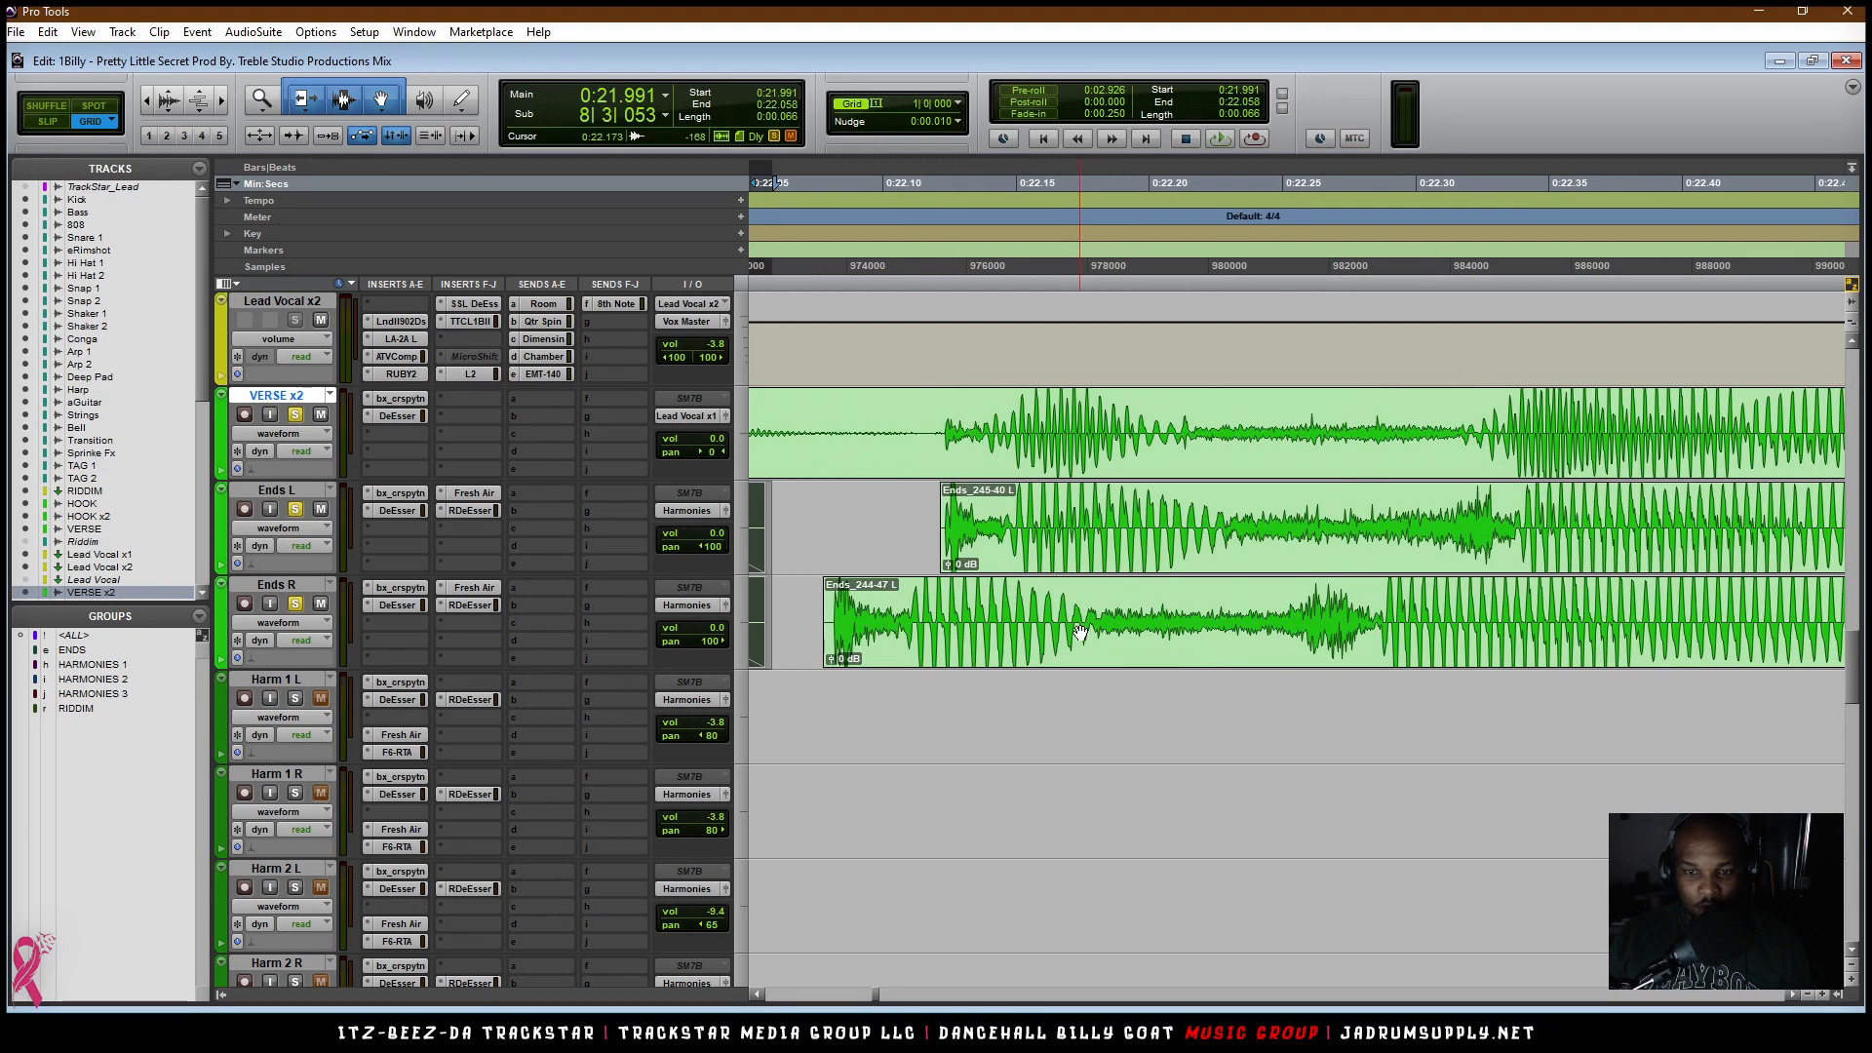
pyautogui.hscroll(-1, 1080, 632)
pyautogui.moveTo(1075, 638); pyautogui.dragTo(1179, 649)
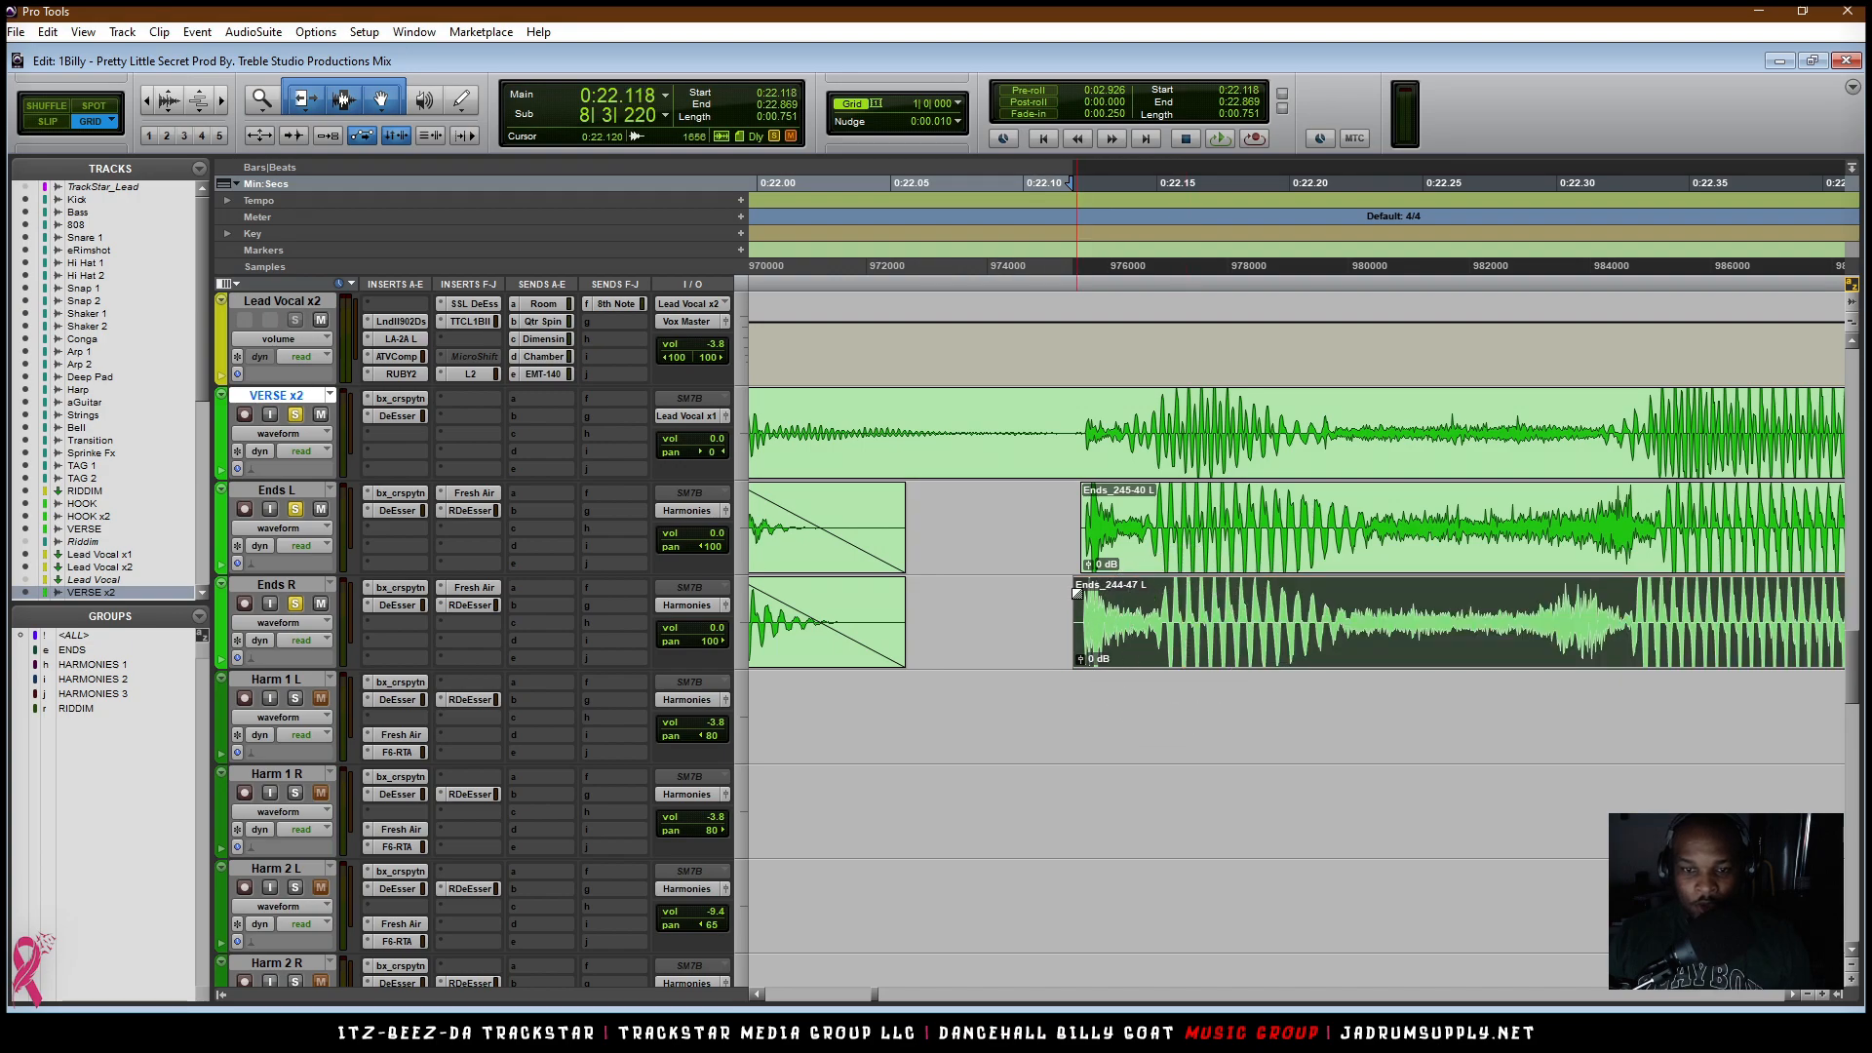
# Step: Extend the starts of the second Ends L and Ends R parts slightly earlier and trim both evenly to about 0:22.117
pyautogui.moveTo(1094, 520); pyautogui.dragTo(1056, 530)
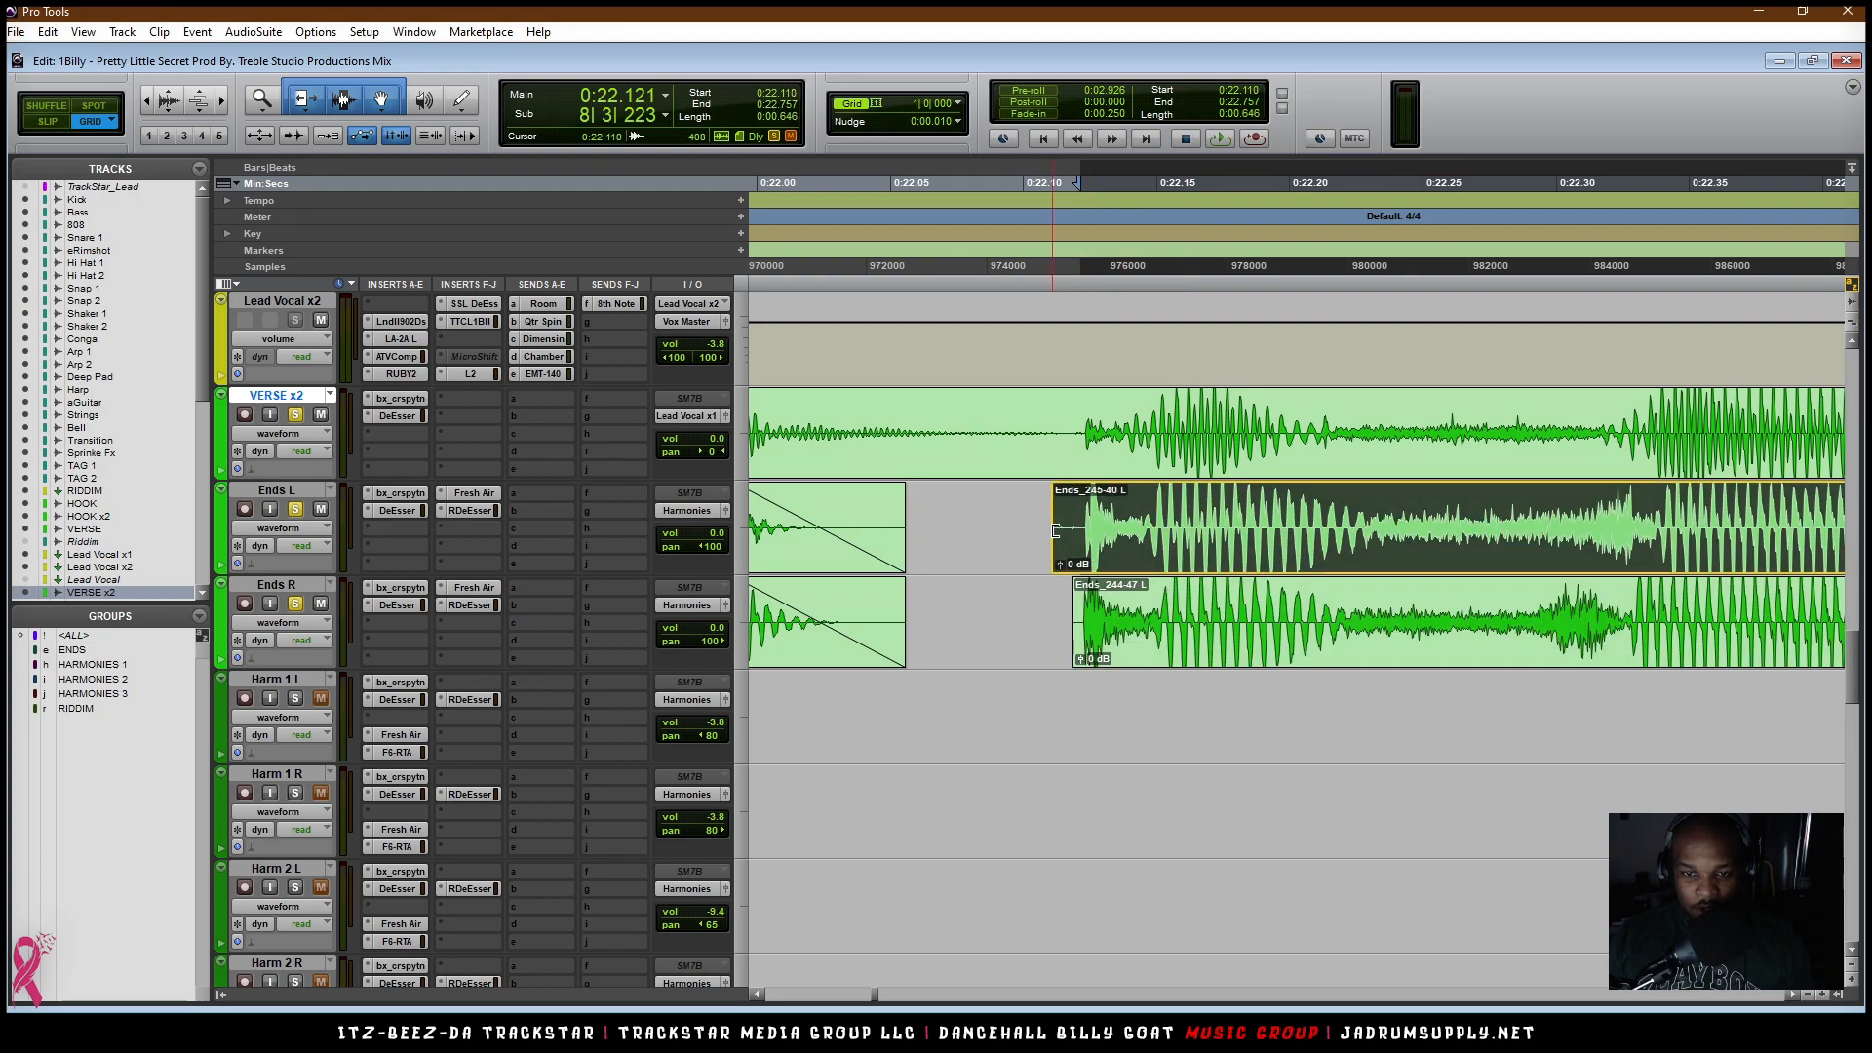
pyautogui.moveTo(1078, 625); pyautogui.dragTo(1061, 626)
pyautogui.moveTo(1043, 517); pyautogui.dragTo(1068, 611)
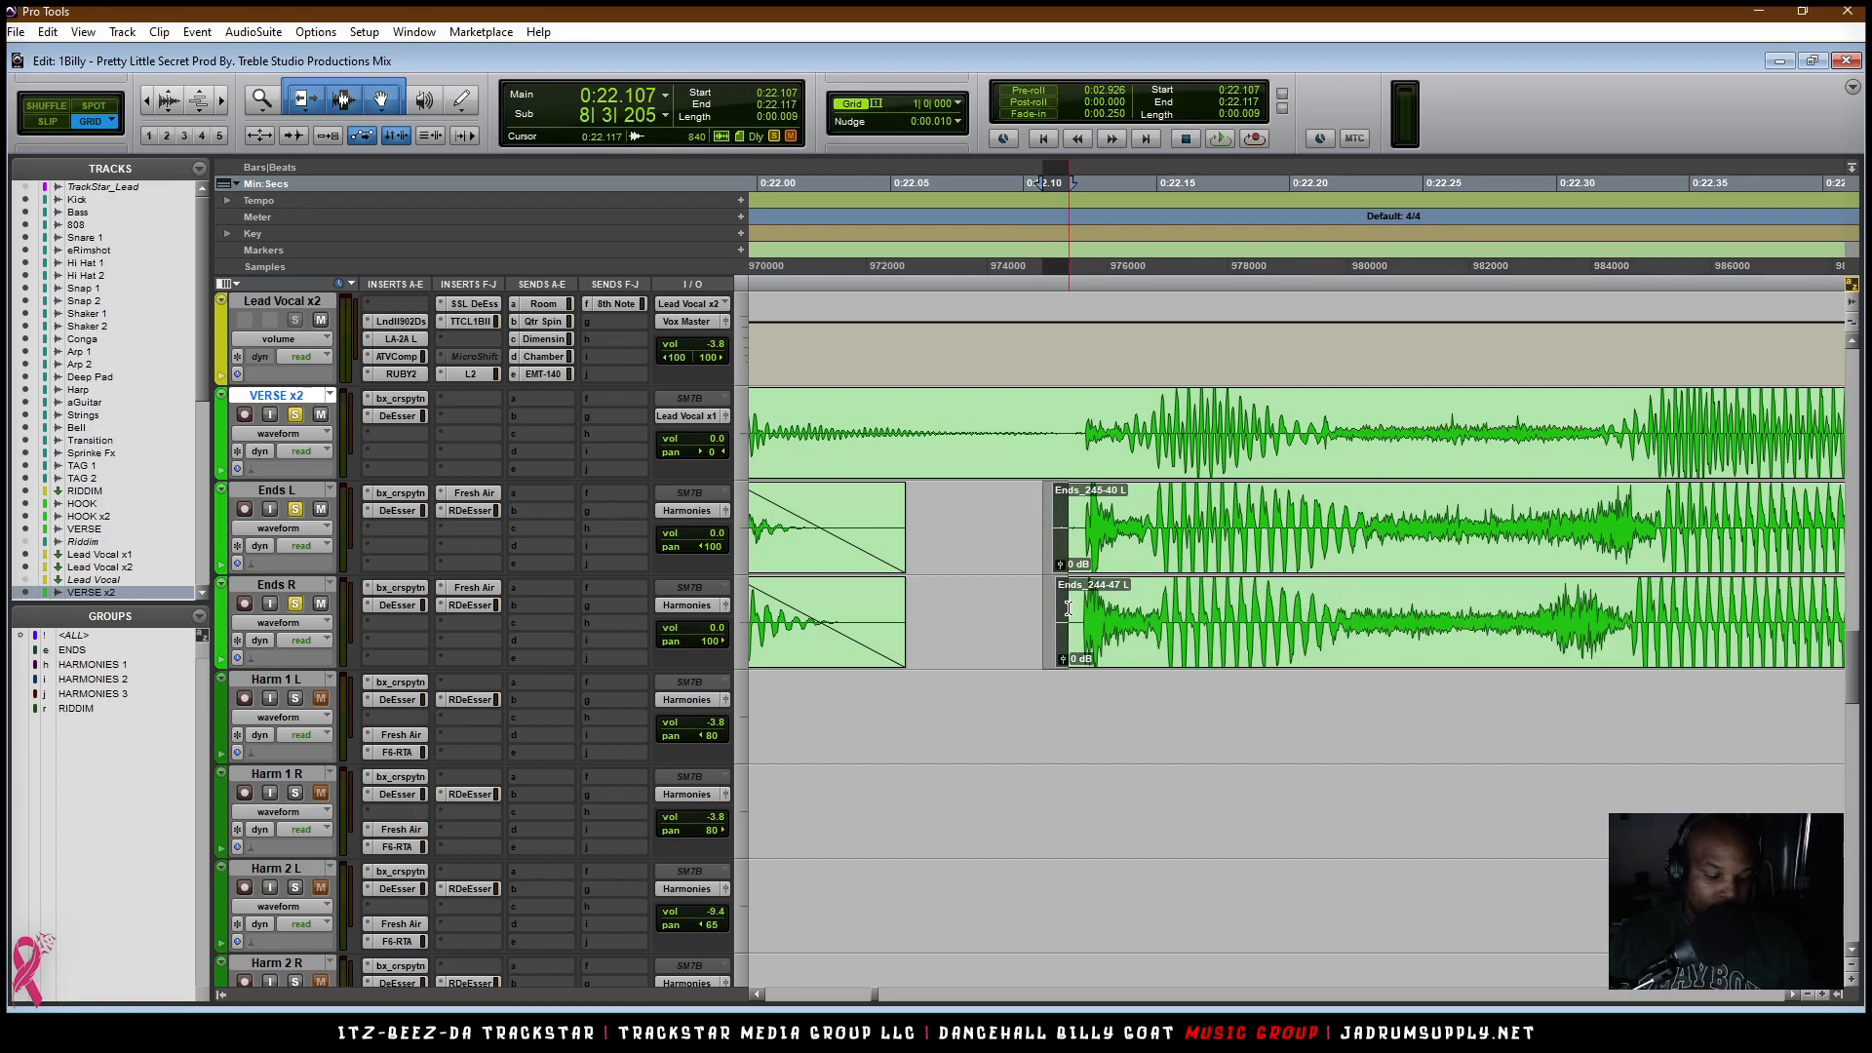
pyautogui.press('Delete')
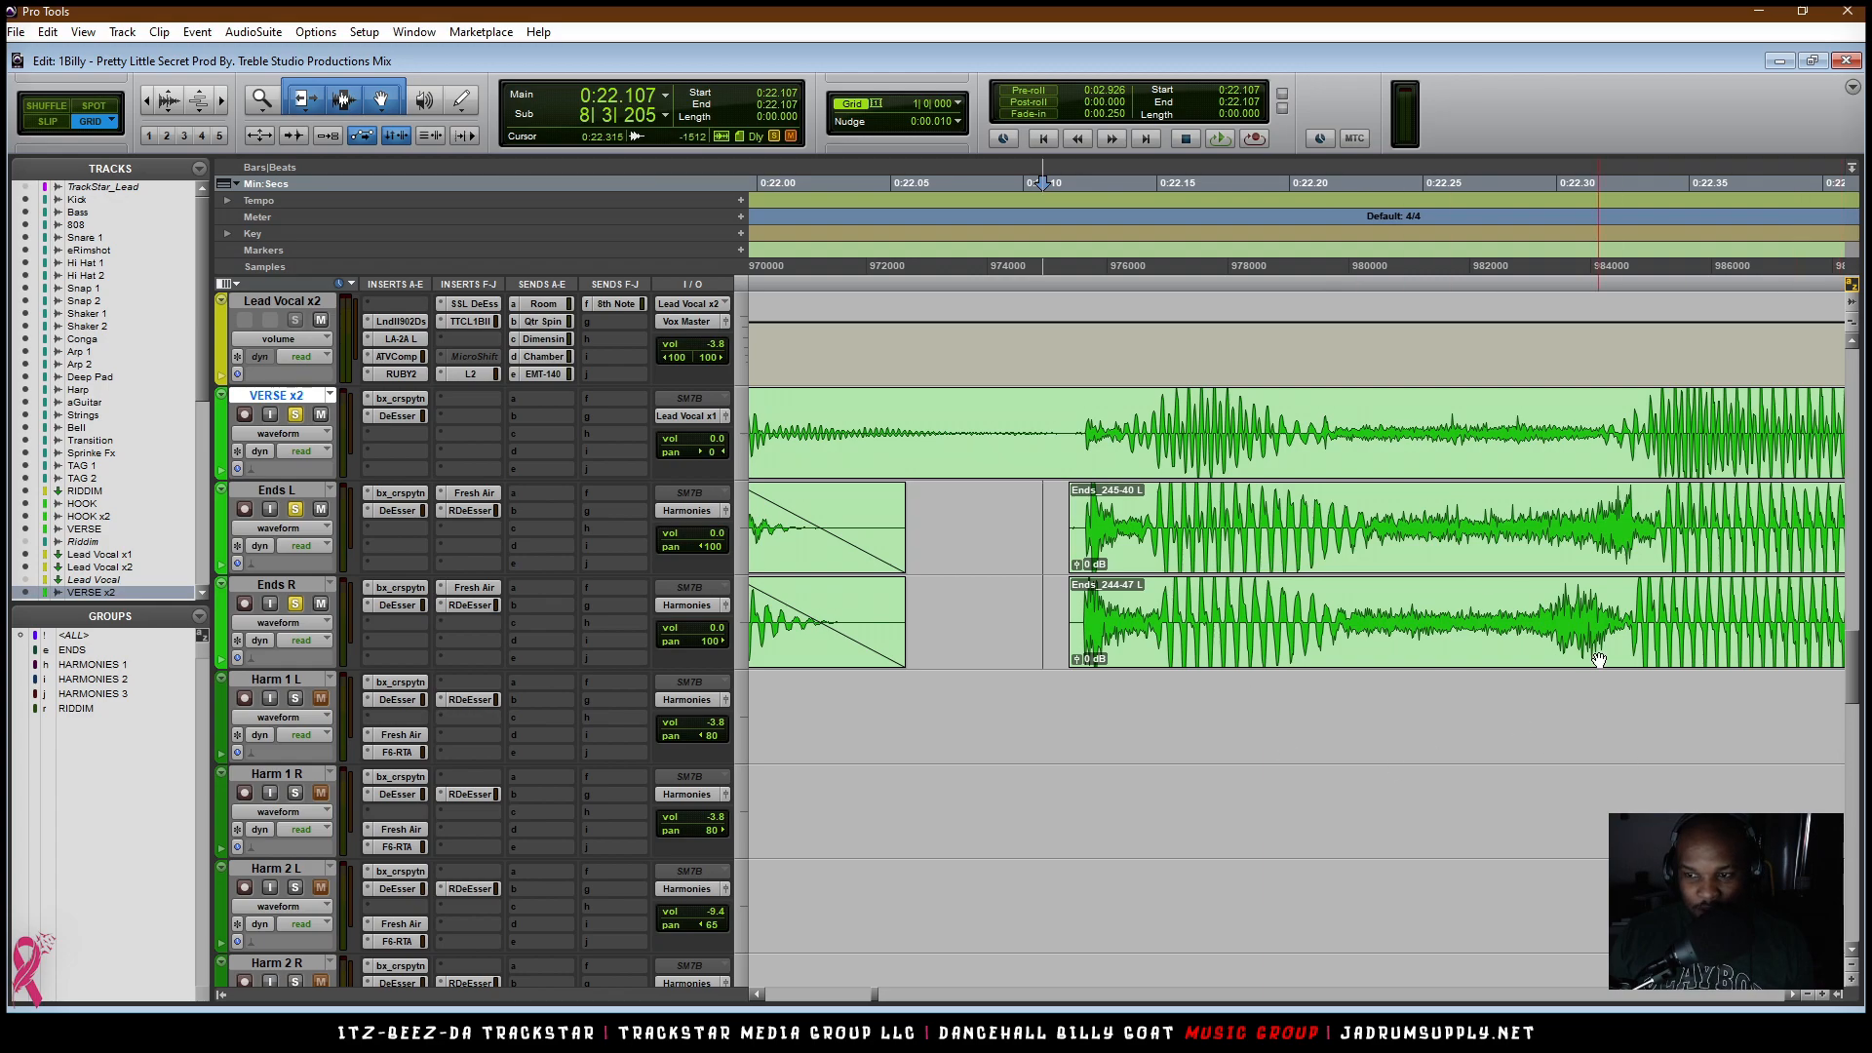
# Step: Add a short fade-in of 0.008 s from 0:22.116 to the second Ends L and Ends R parts
pyautogui.hotkey('ctrl', '[')
pyautogui.scroll(3, 1378, 644)
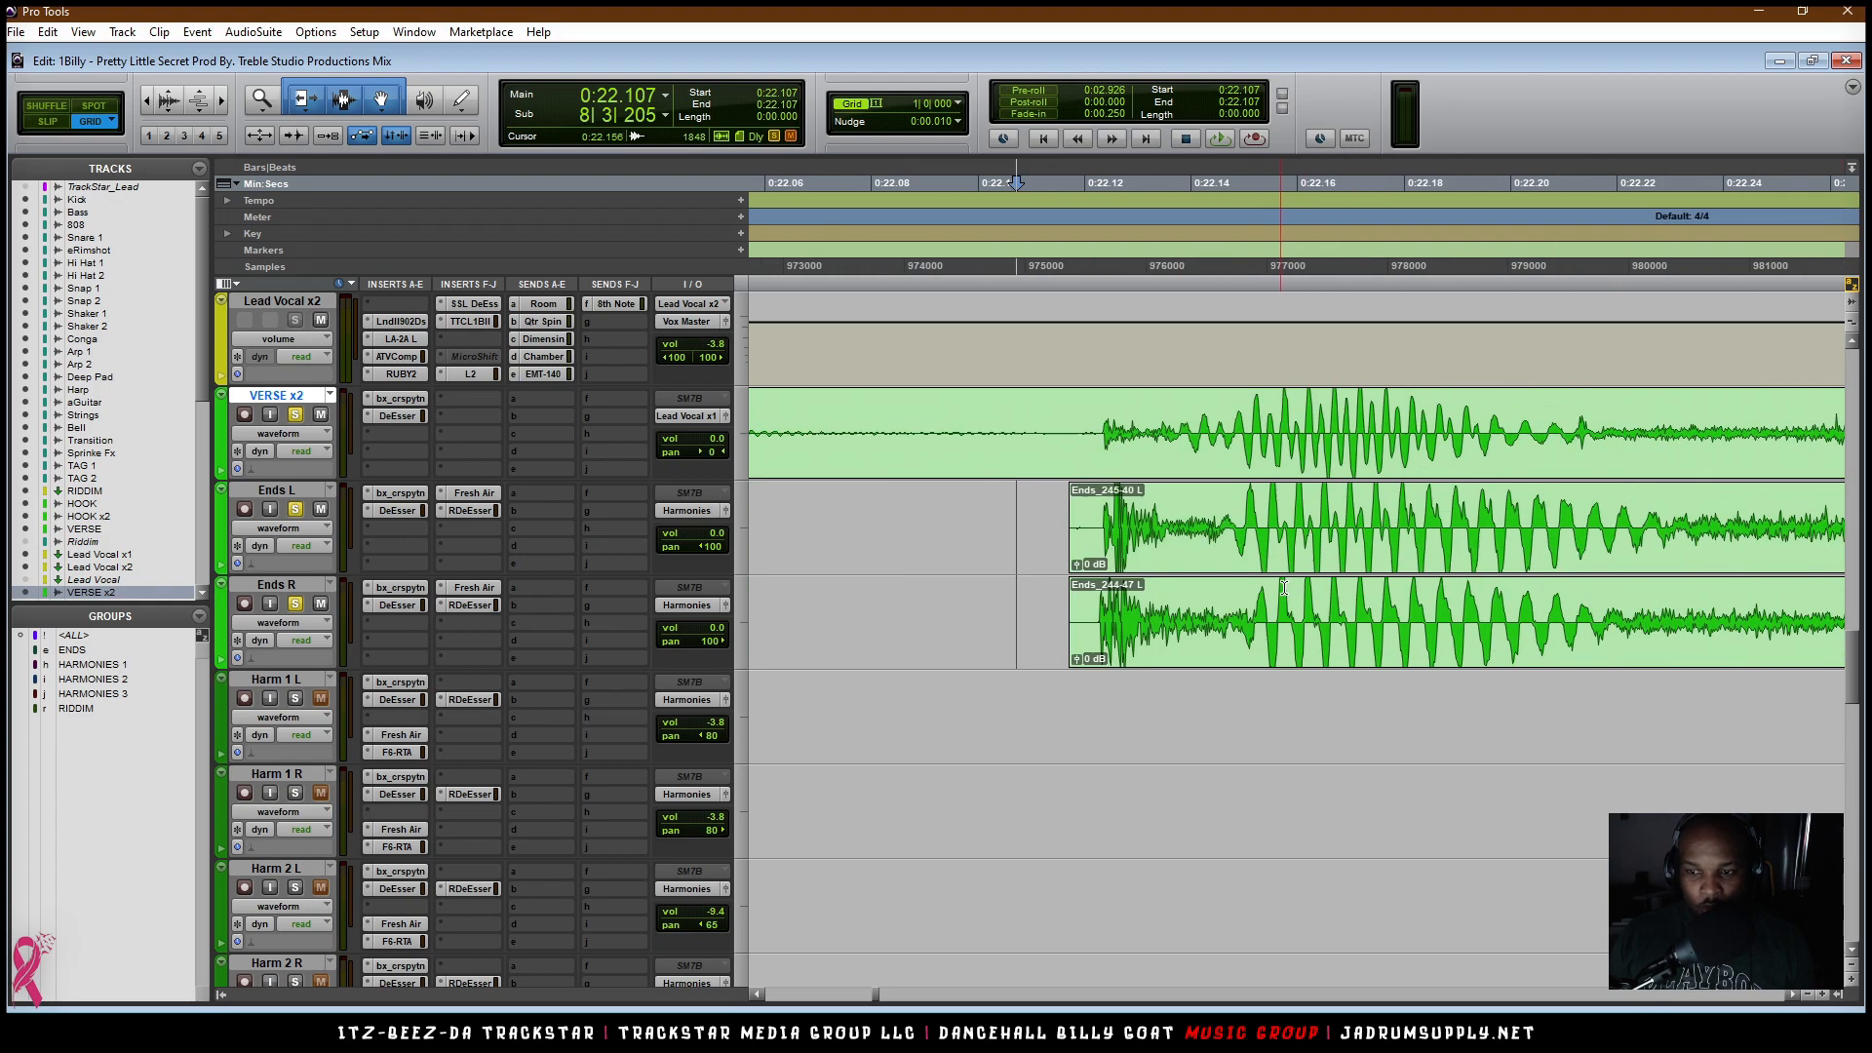
pyautogui.hscroll(2, 1348, 581)
pyautogui.hscroll(2, 1441, 554)
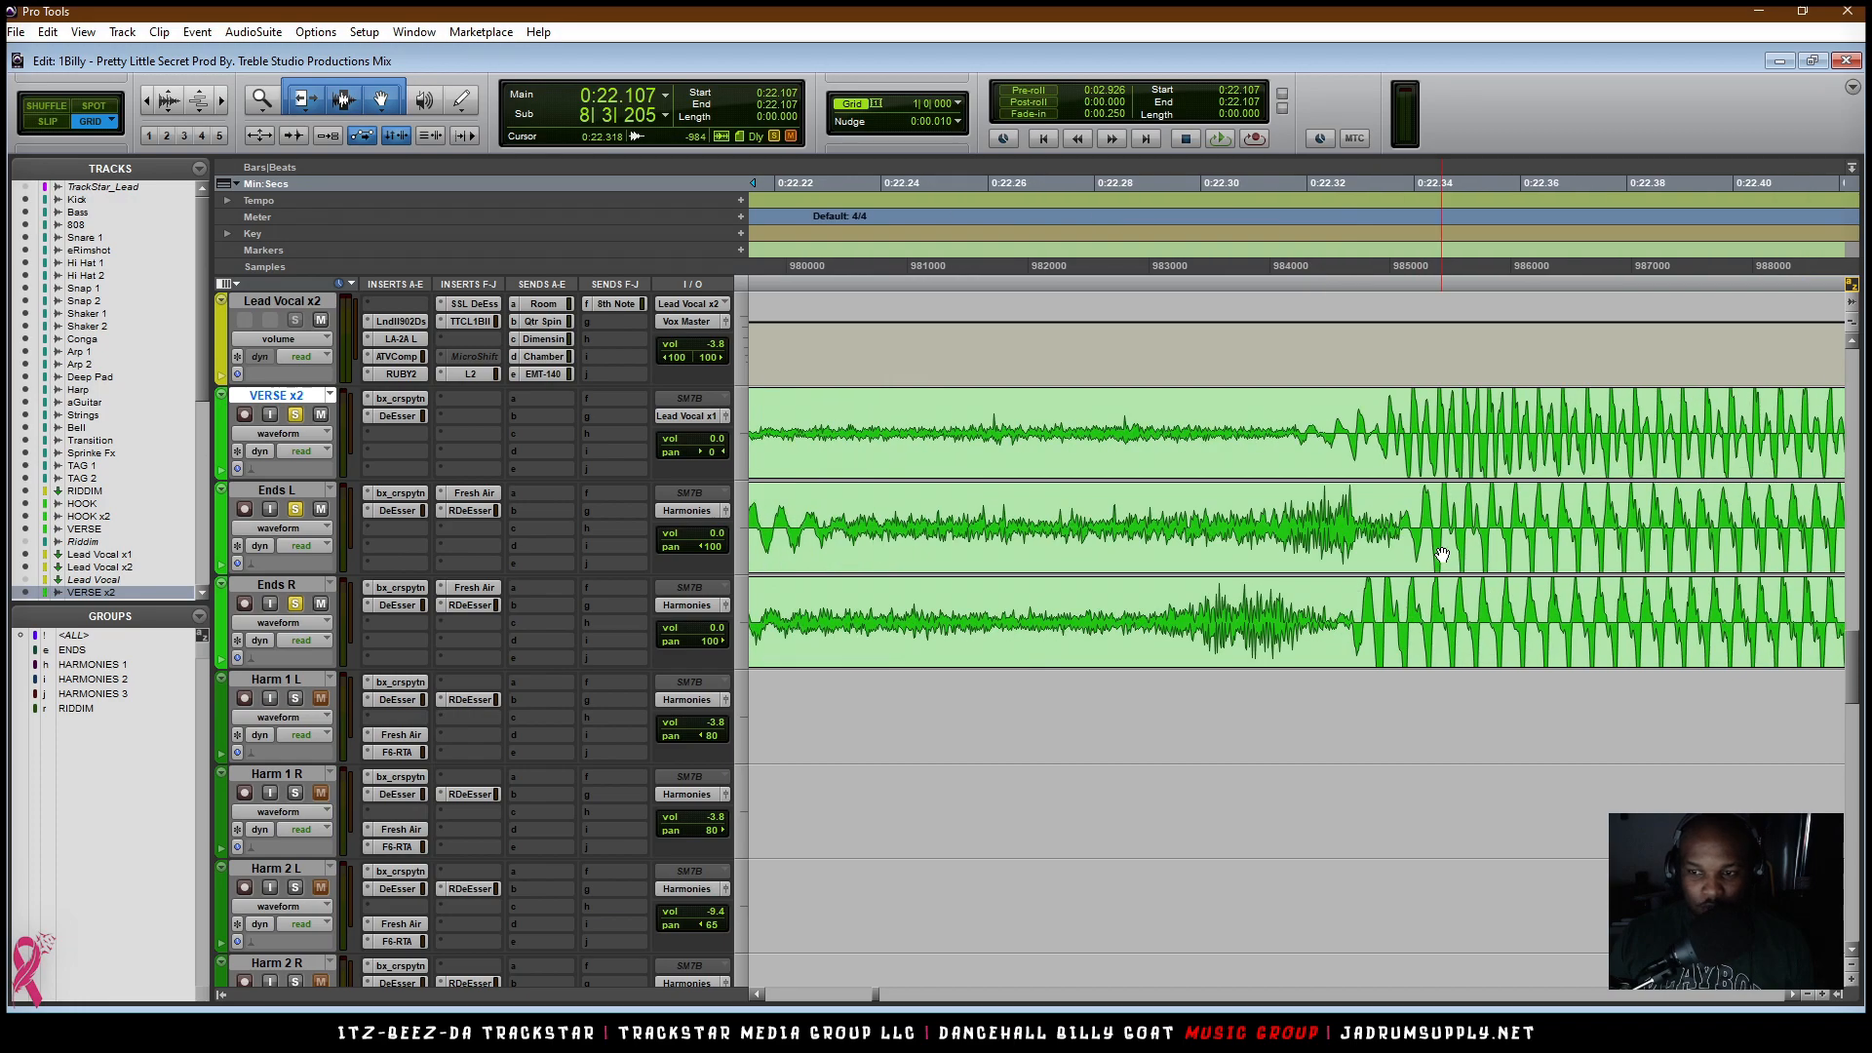
pyautogui.scroll(-1, 1394, 539)
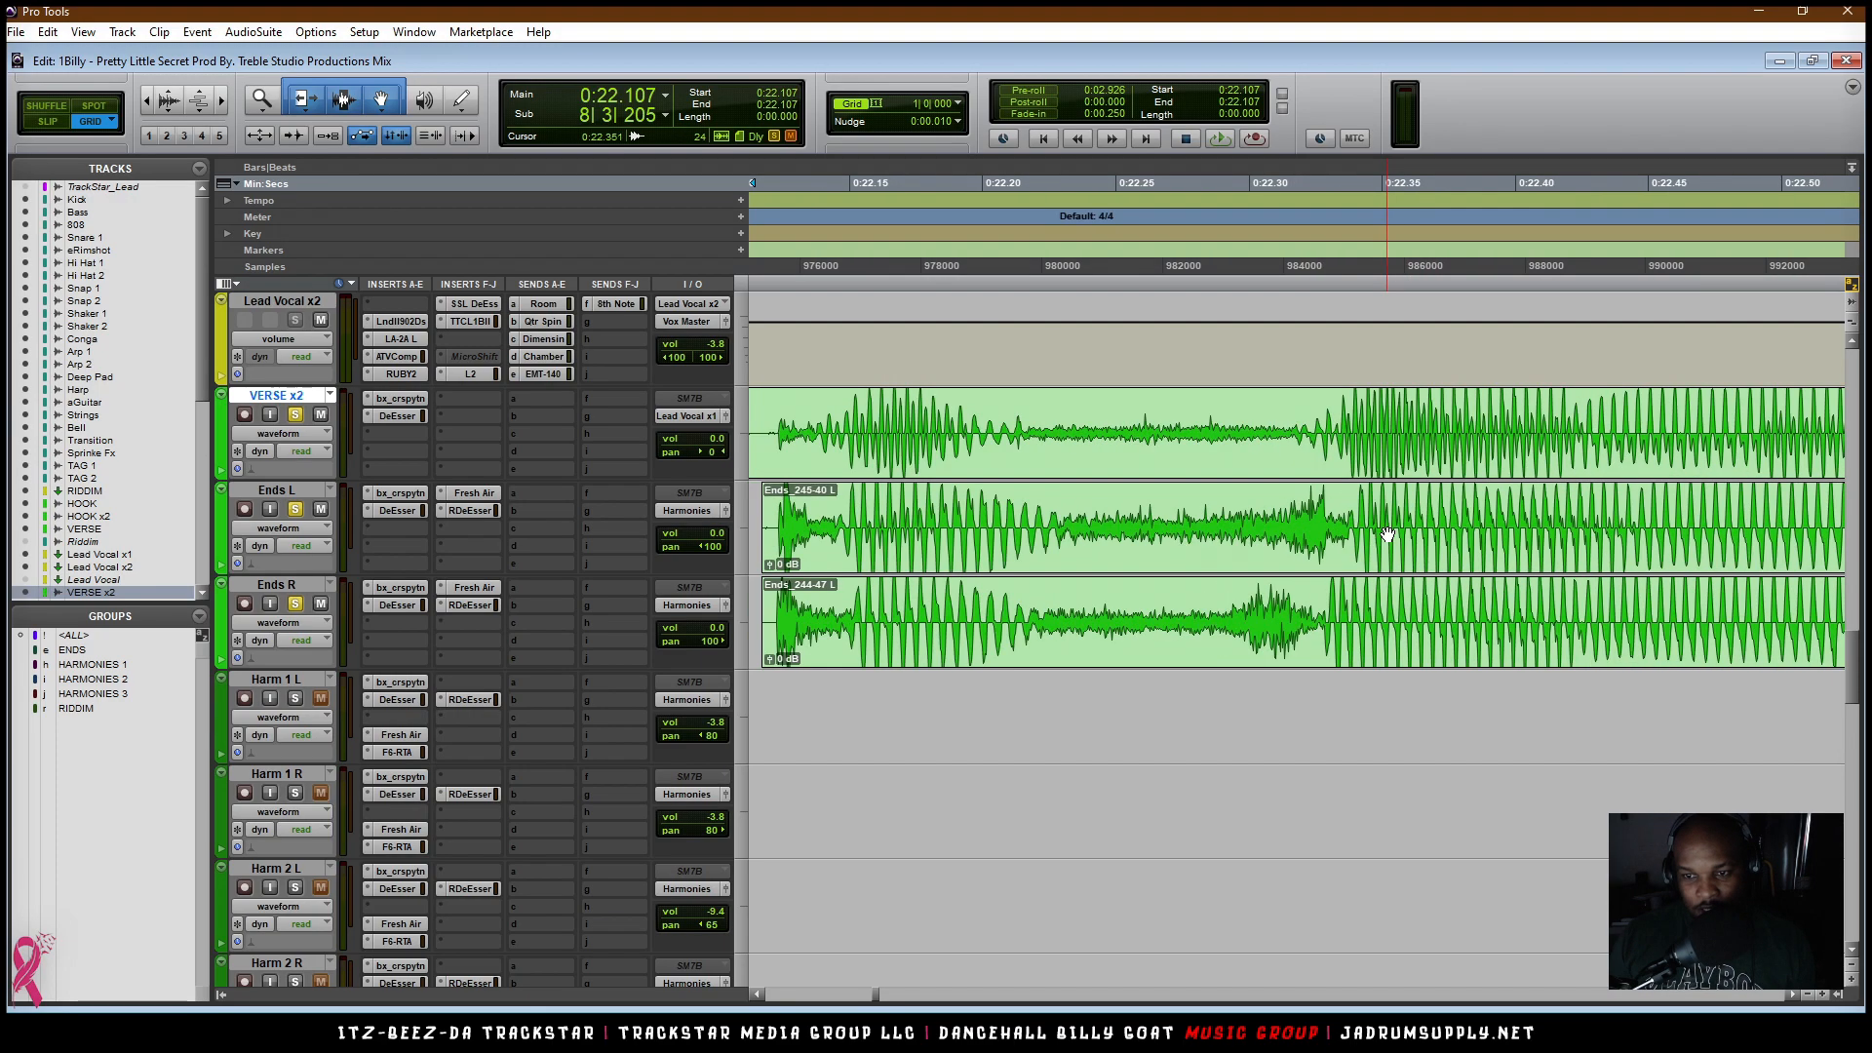
pyautogui.scroll(1, 1365, 560)
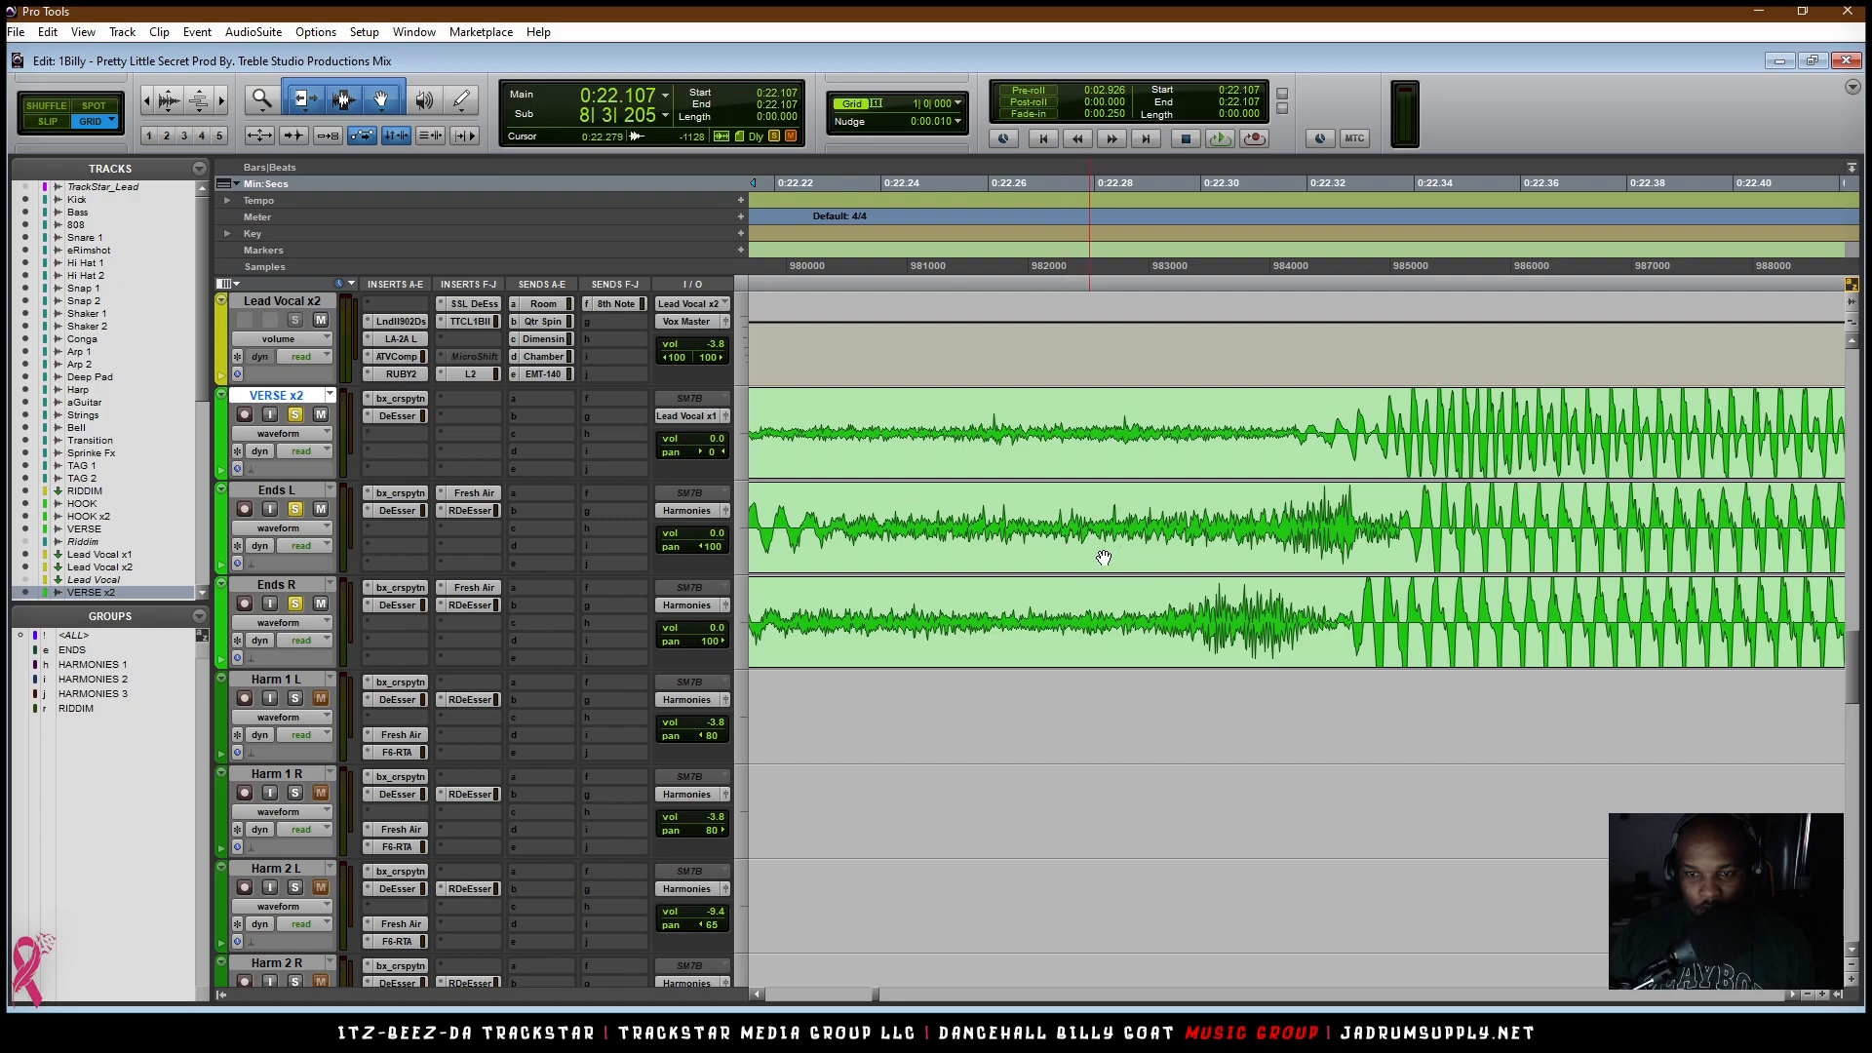
pyautogui.scroll(1, 1401, 574)
pyautogui.hscroll(-3, 1401, 574)
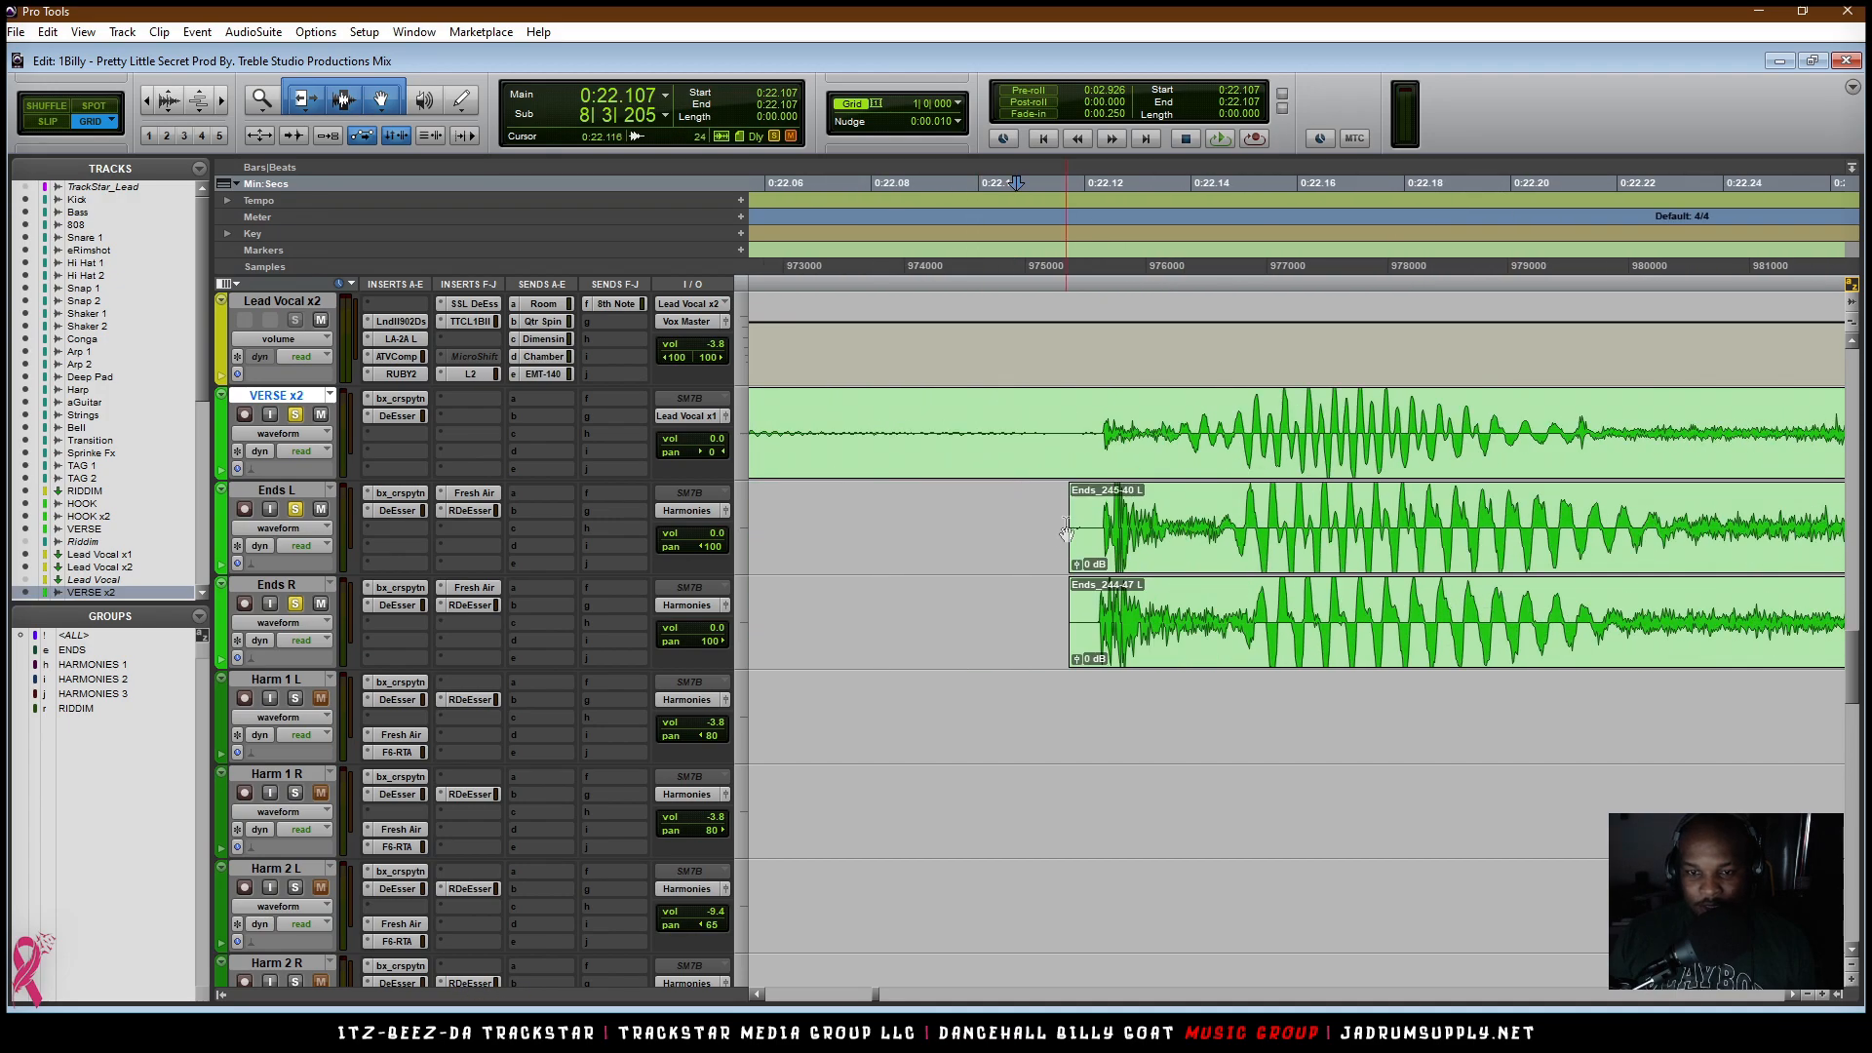
pyautogui.moveTo(1066, 535); pyautogui.dragTo(1113, 663)
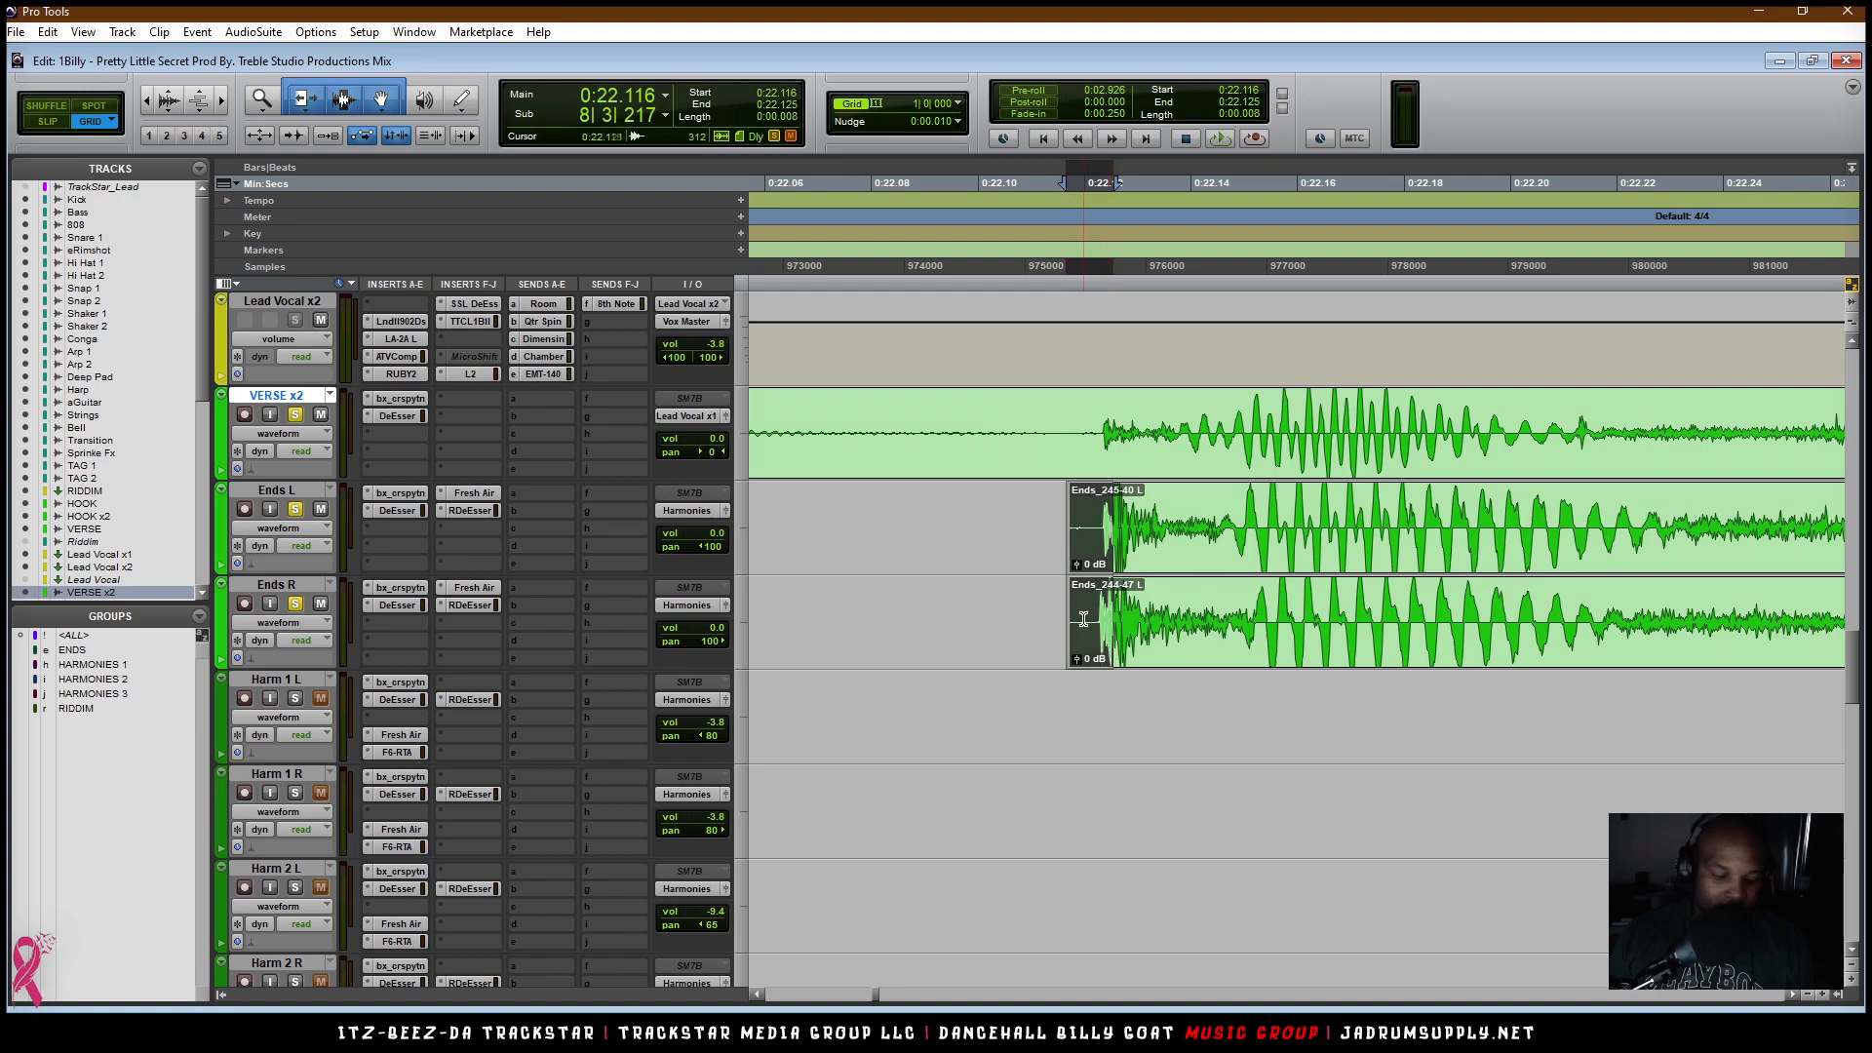
# Step: Split the second Ends R part at about 0:22.327 and move its later piece to start at 0:22.336
pyautogui.hscroll(4, 1159, 595)
pyautogui.hscroll(4, 1159, 595)
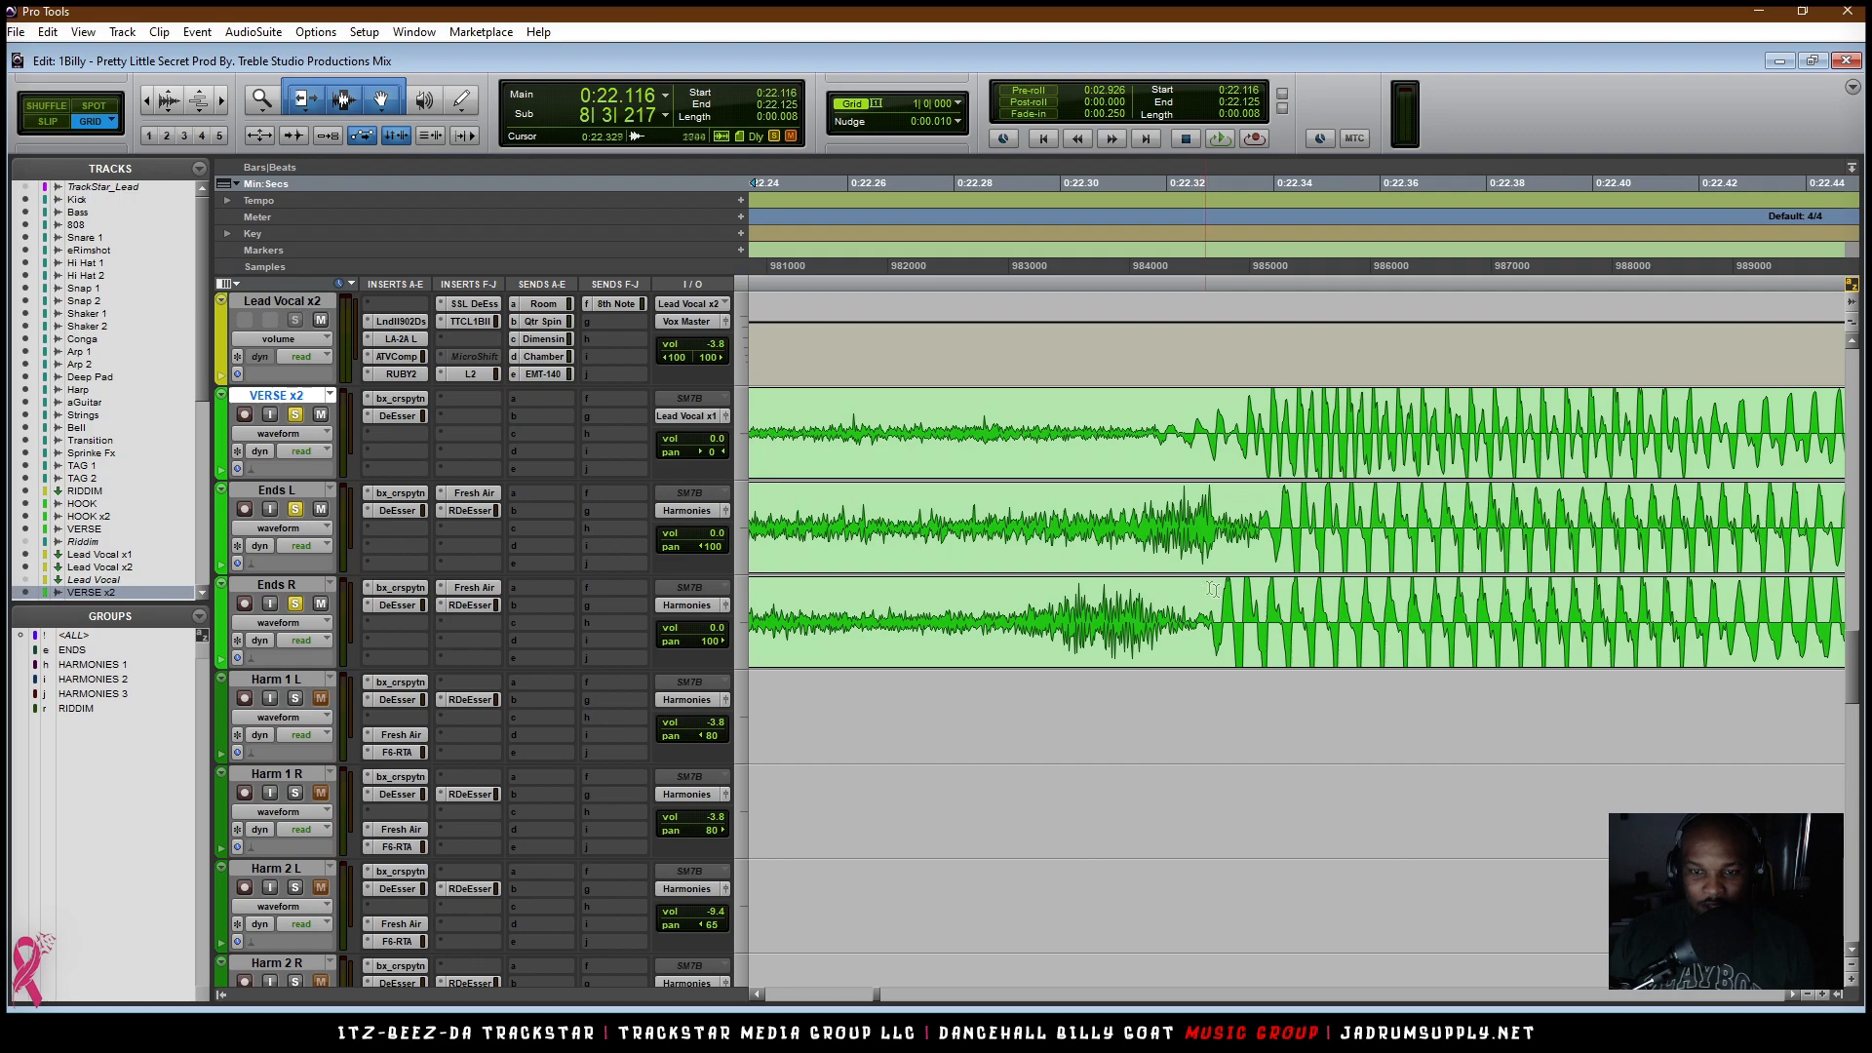
pyautogui.press('r')
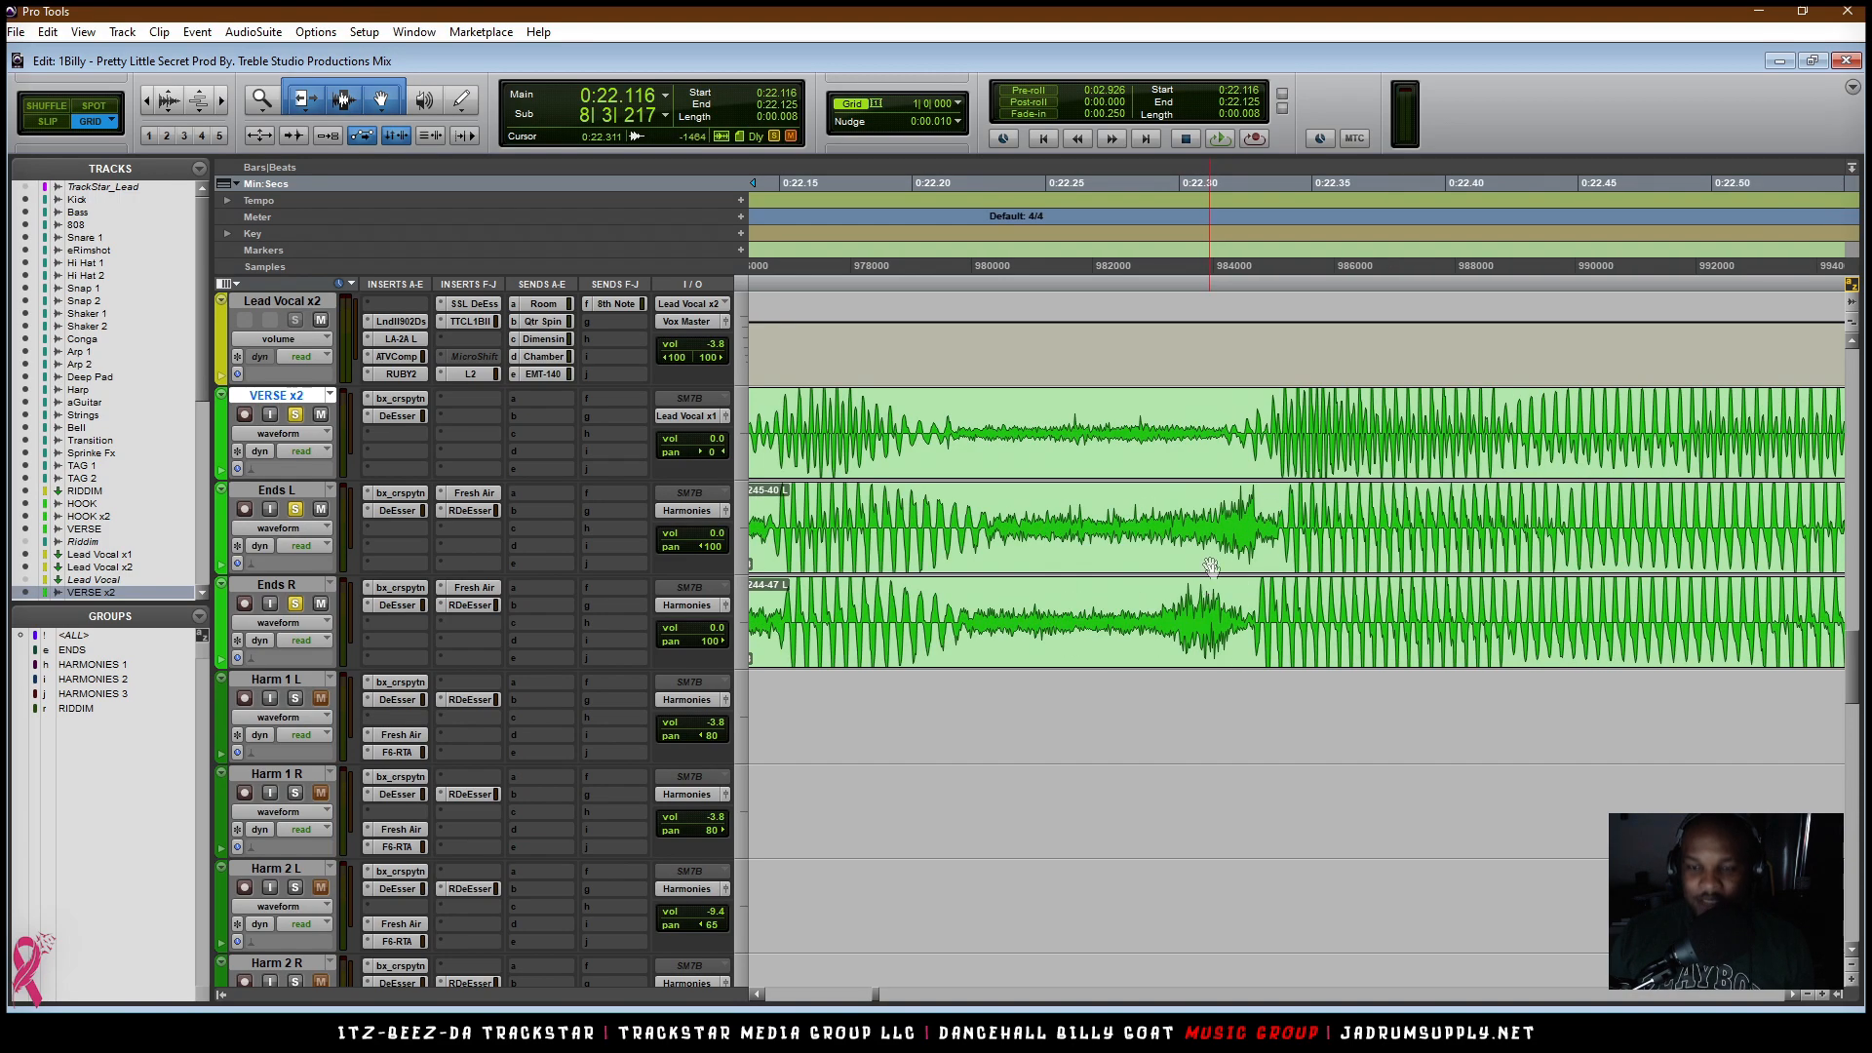
pyautogui.press('r')
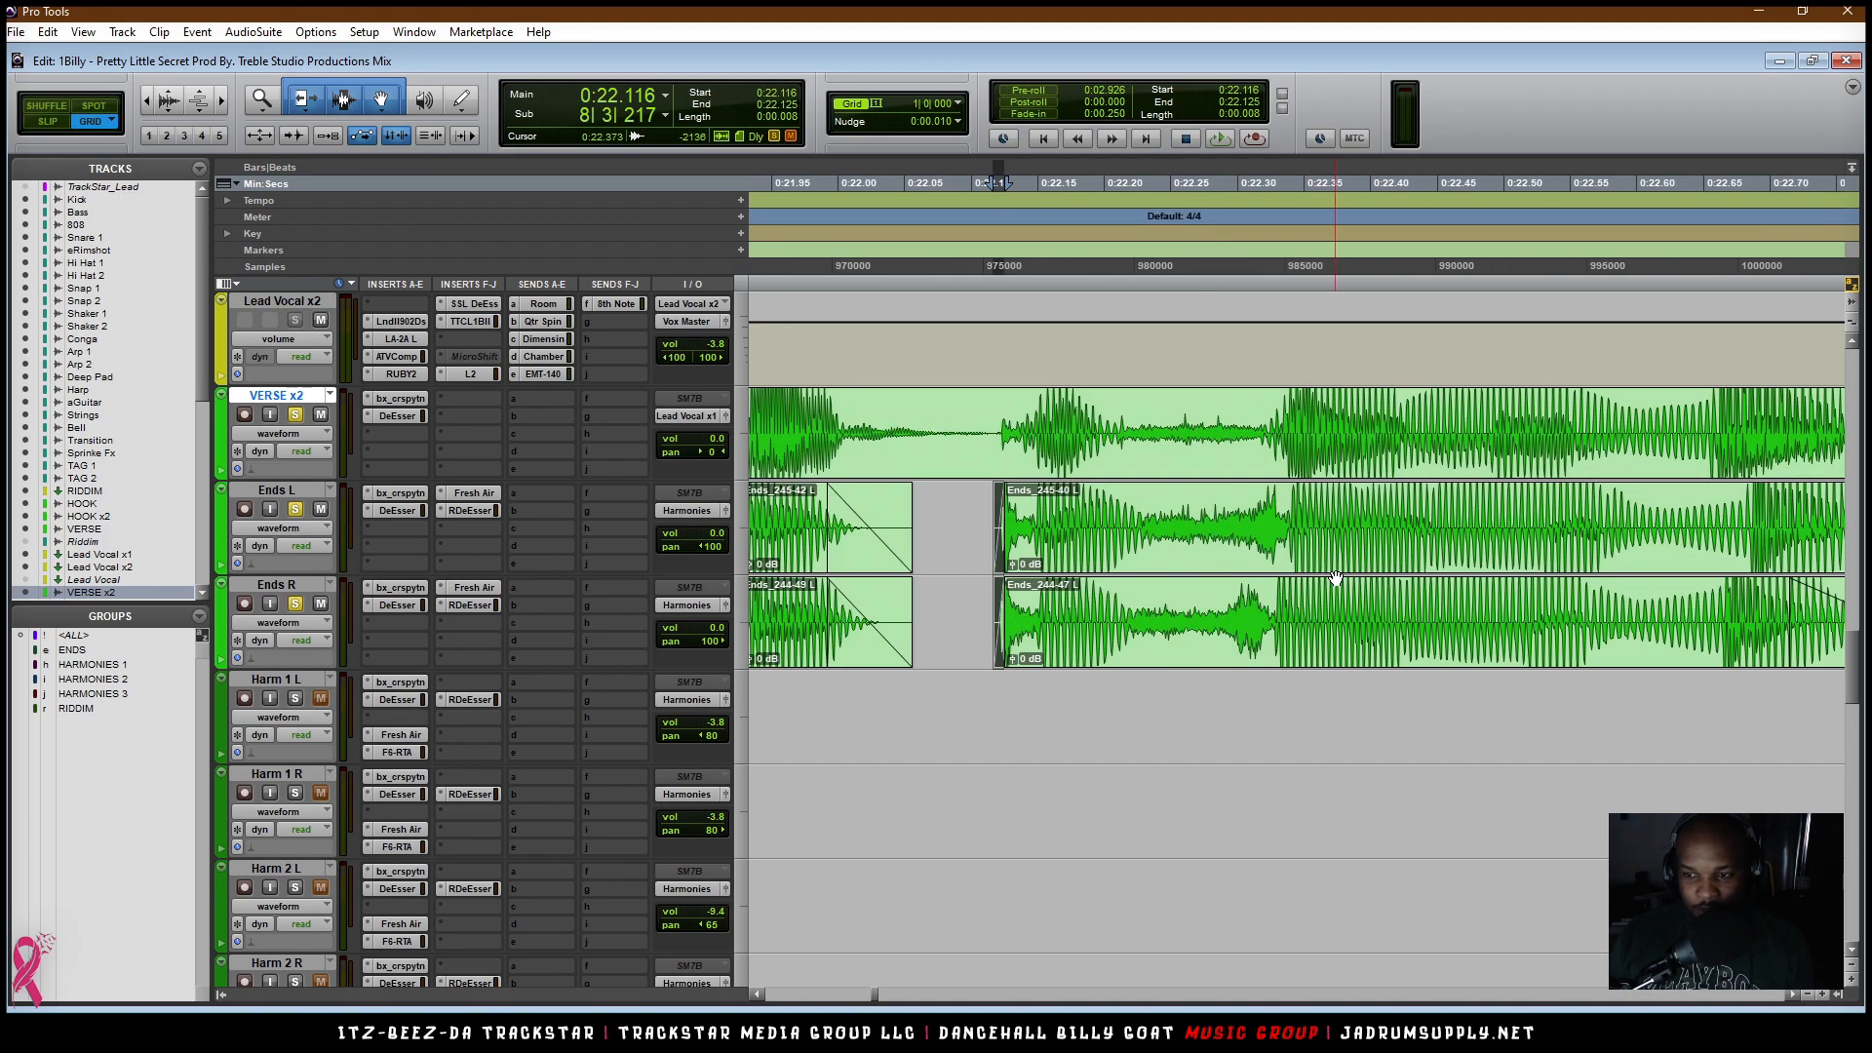
pyautogui.press('t')
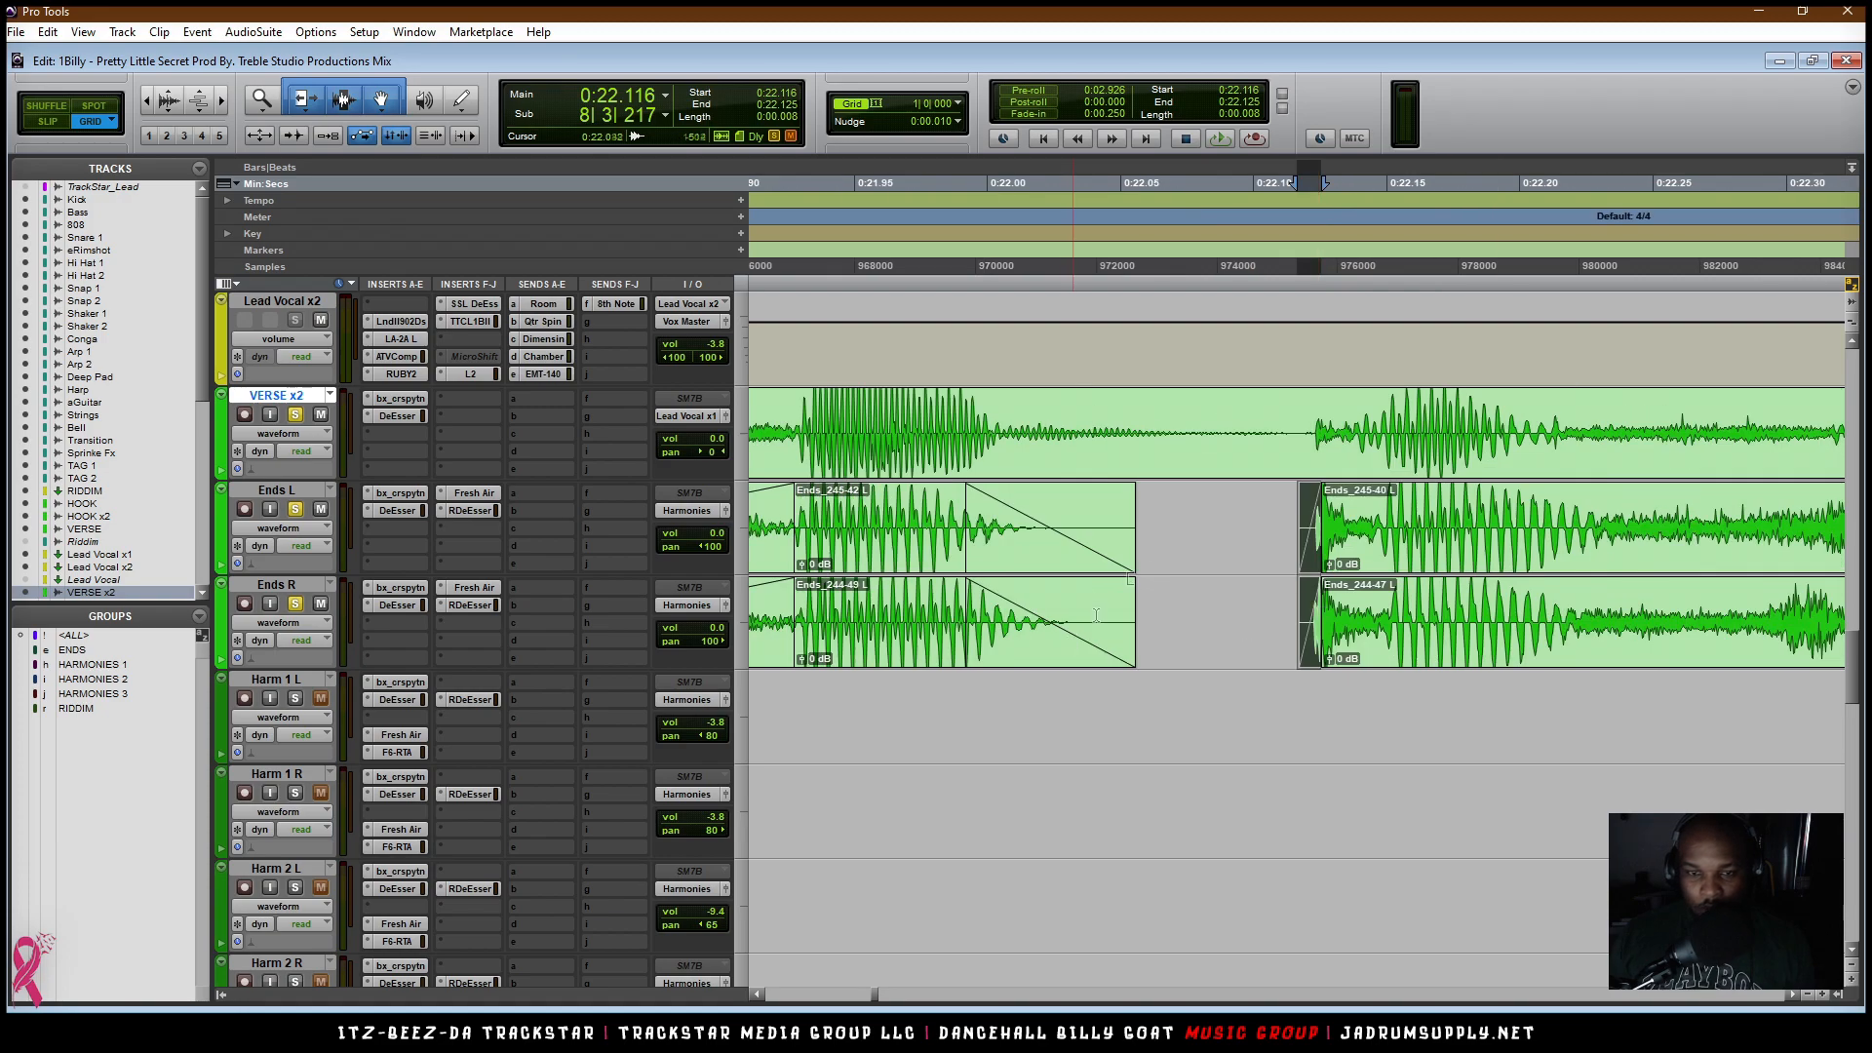
pyautogui.hscroll(2, 1155, 567)
pyautogui.hscroll(1, 1156, 568)
pyautogui.moveTo(862, 646); pyautogui.dragTo(1437, 649)
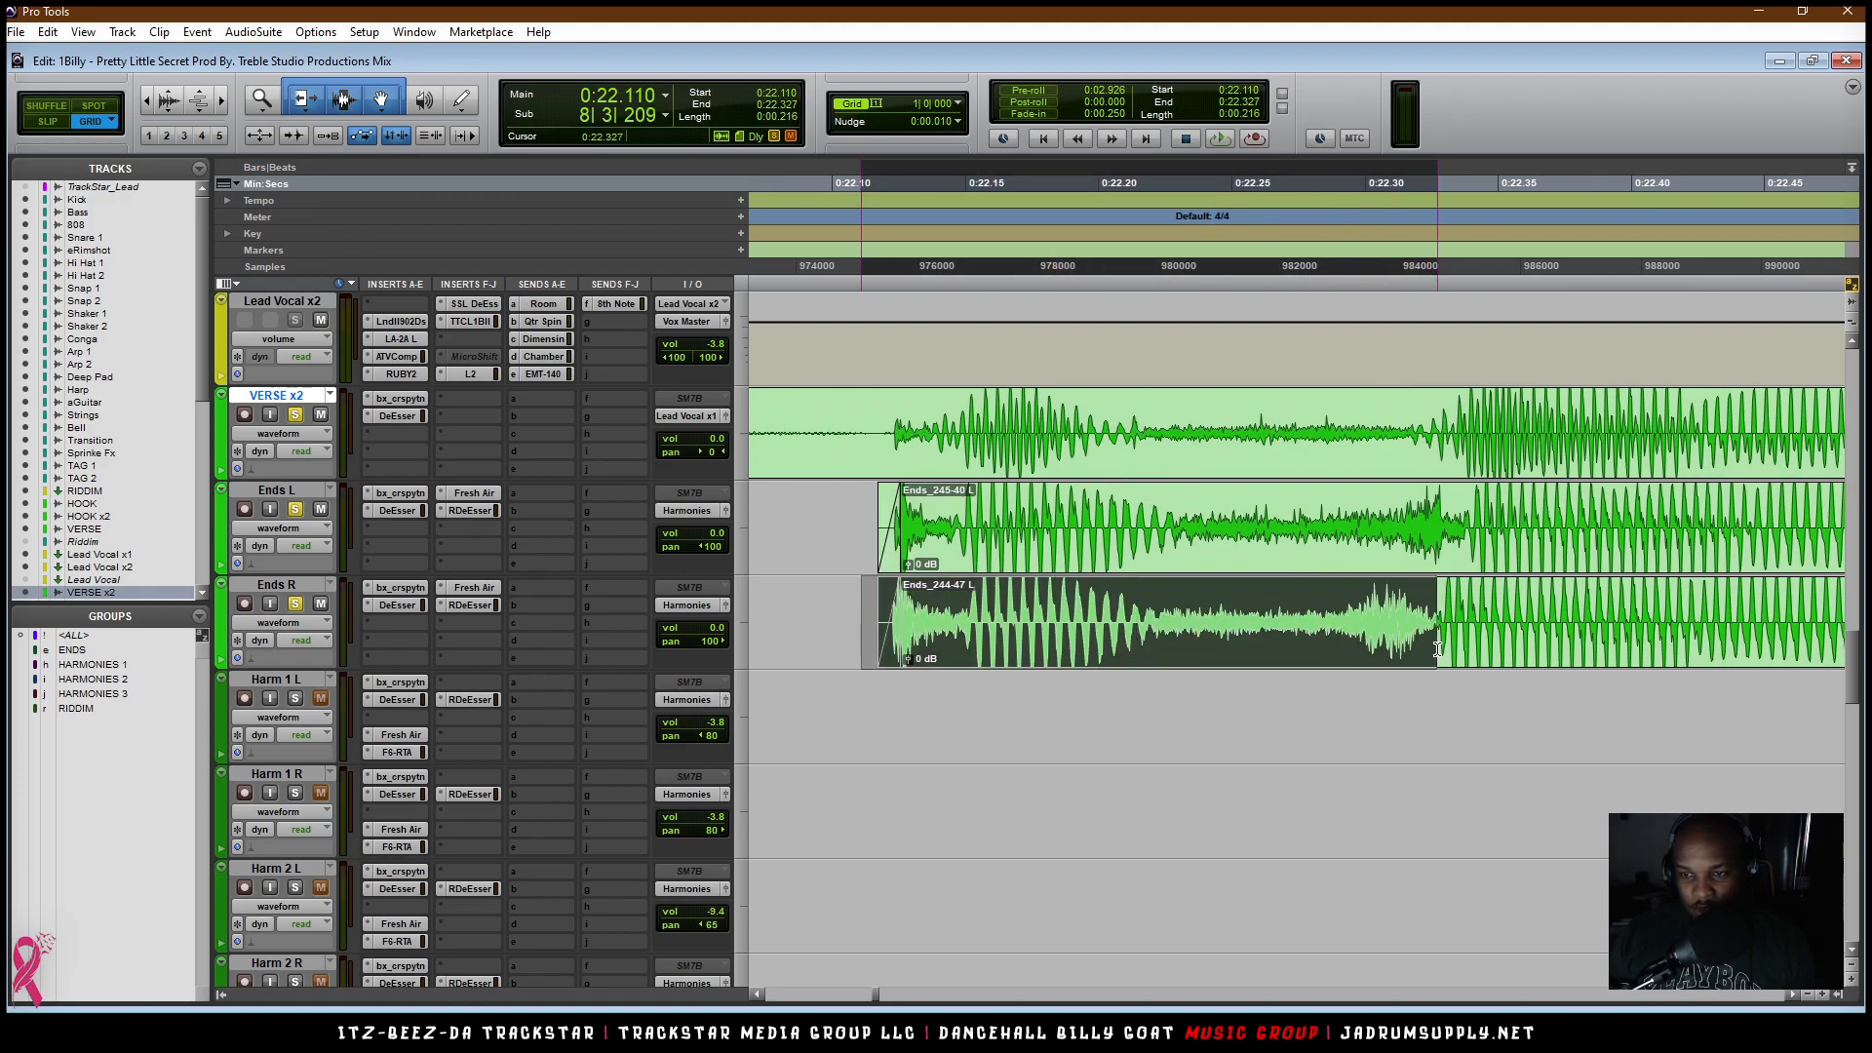
pyautogui.moveTo(1437, 649); pyautogui.dragTo(1437, 649)
pyautogui.press('alt')
pyautogui.press('alt')
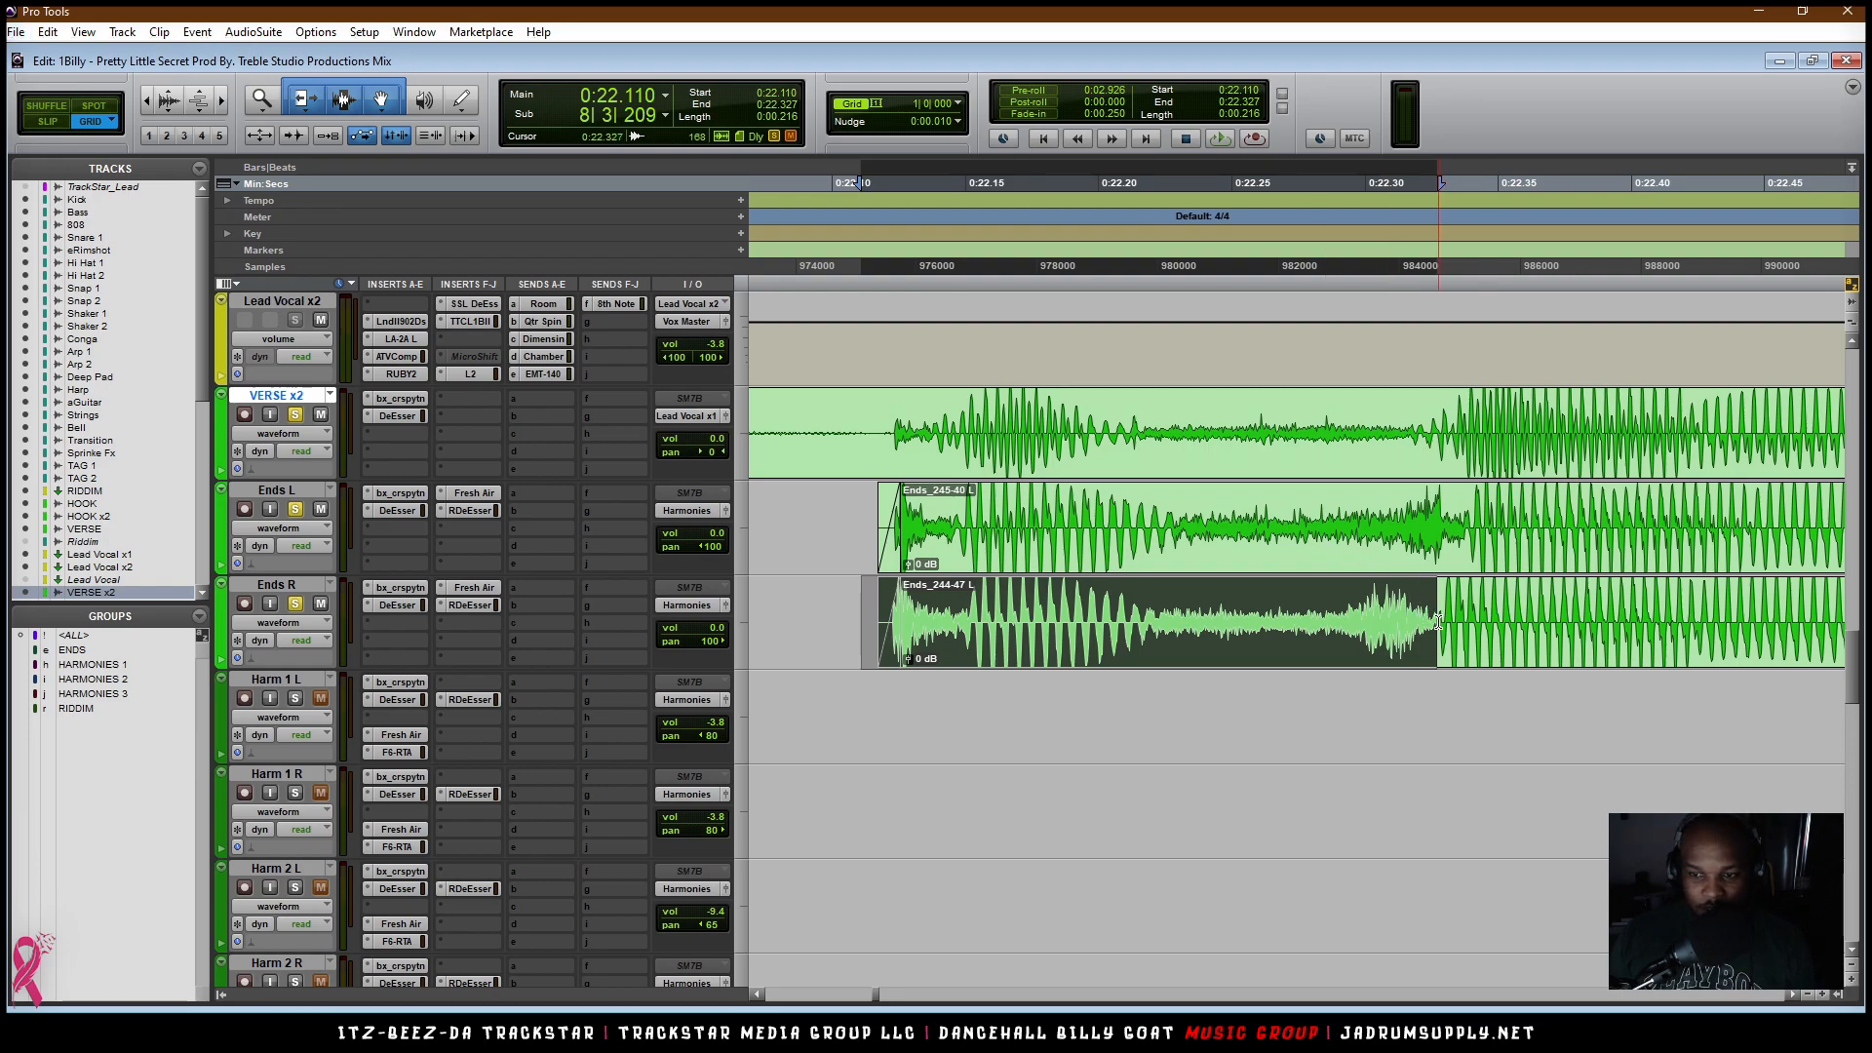
pyautogui.hotkey('ctrl', 'e')
pyautogui.moveTo(1473, 632); pyautogui.dragTo(1497, 624)
# Step: Delete the fade-outs at the ends of the last Ends R and Ends L clips
pyautogui.press('r')
pyautogui.press('r')
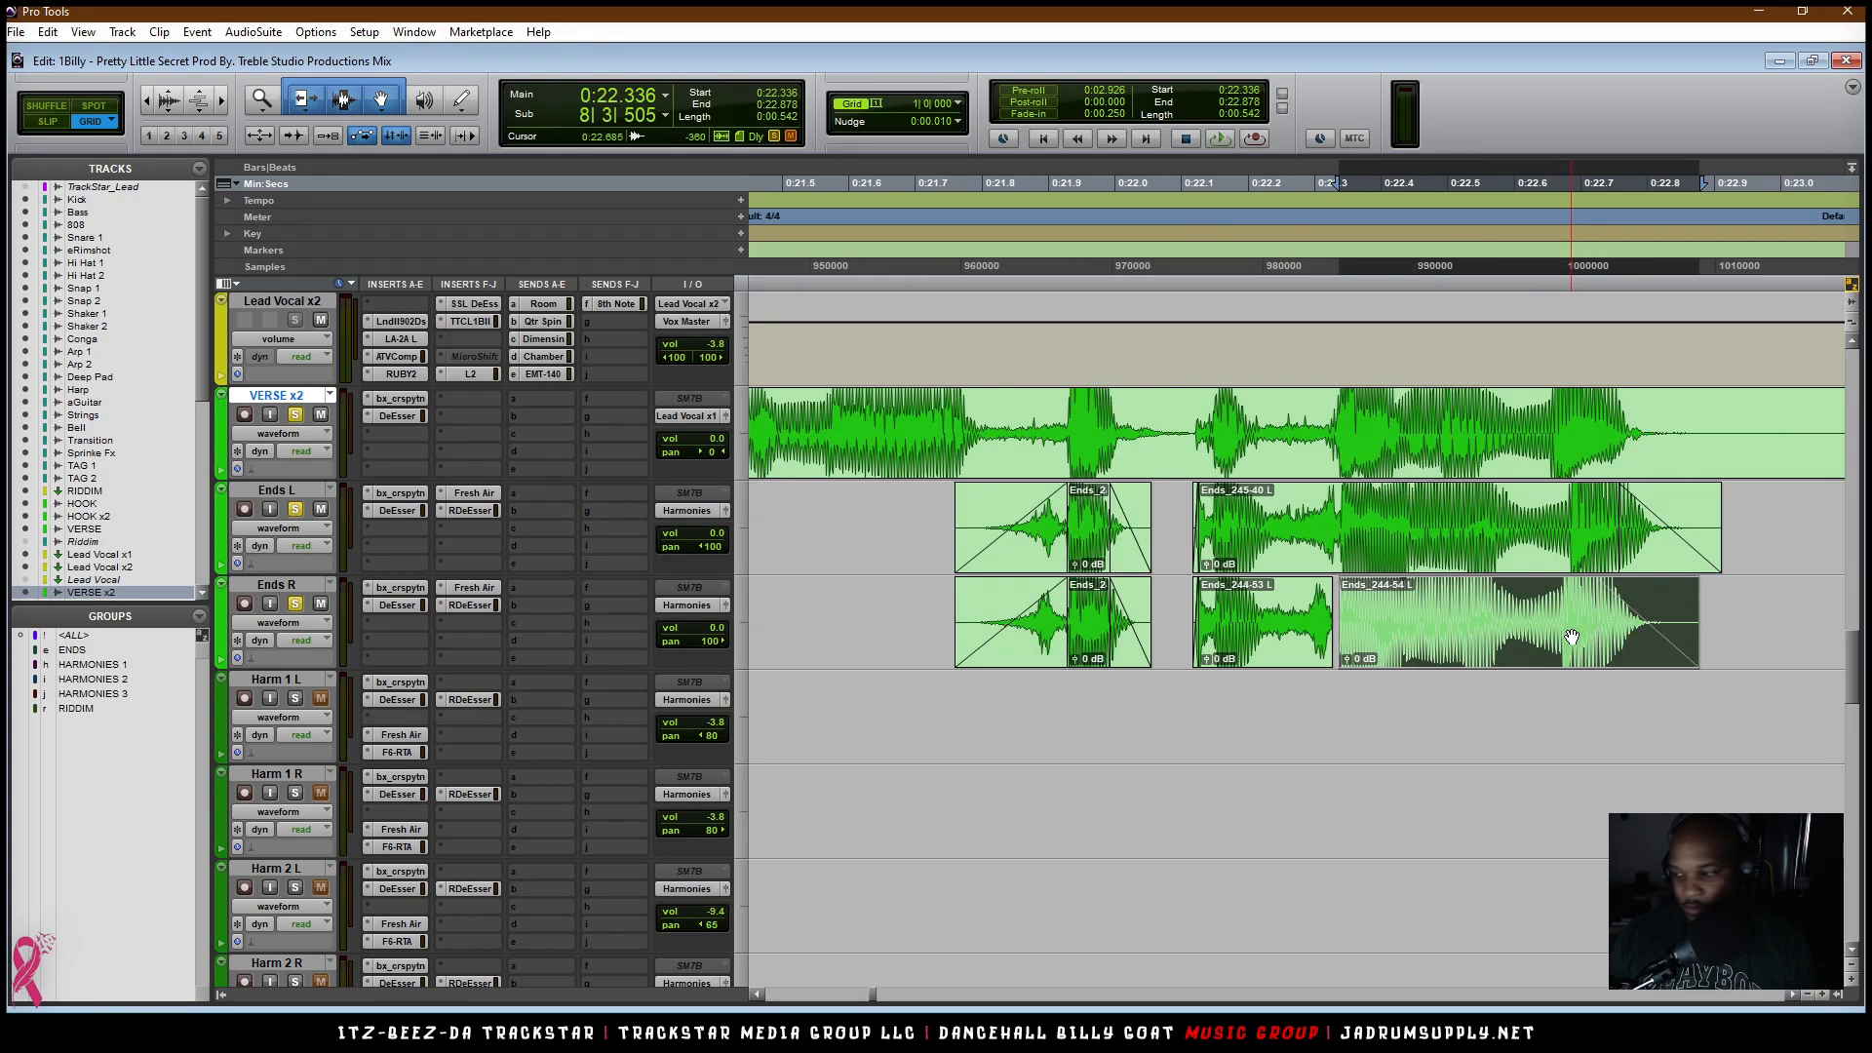
pyautogui.press('t')
pyautogui.press('t')
pyautogui.press('t')
pyautogui.hscroll(5, 1357, 576)
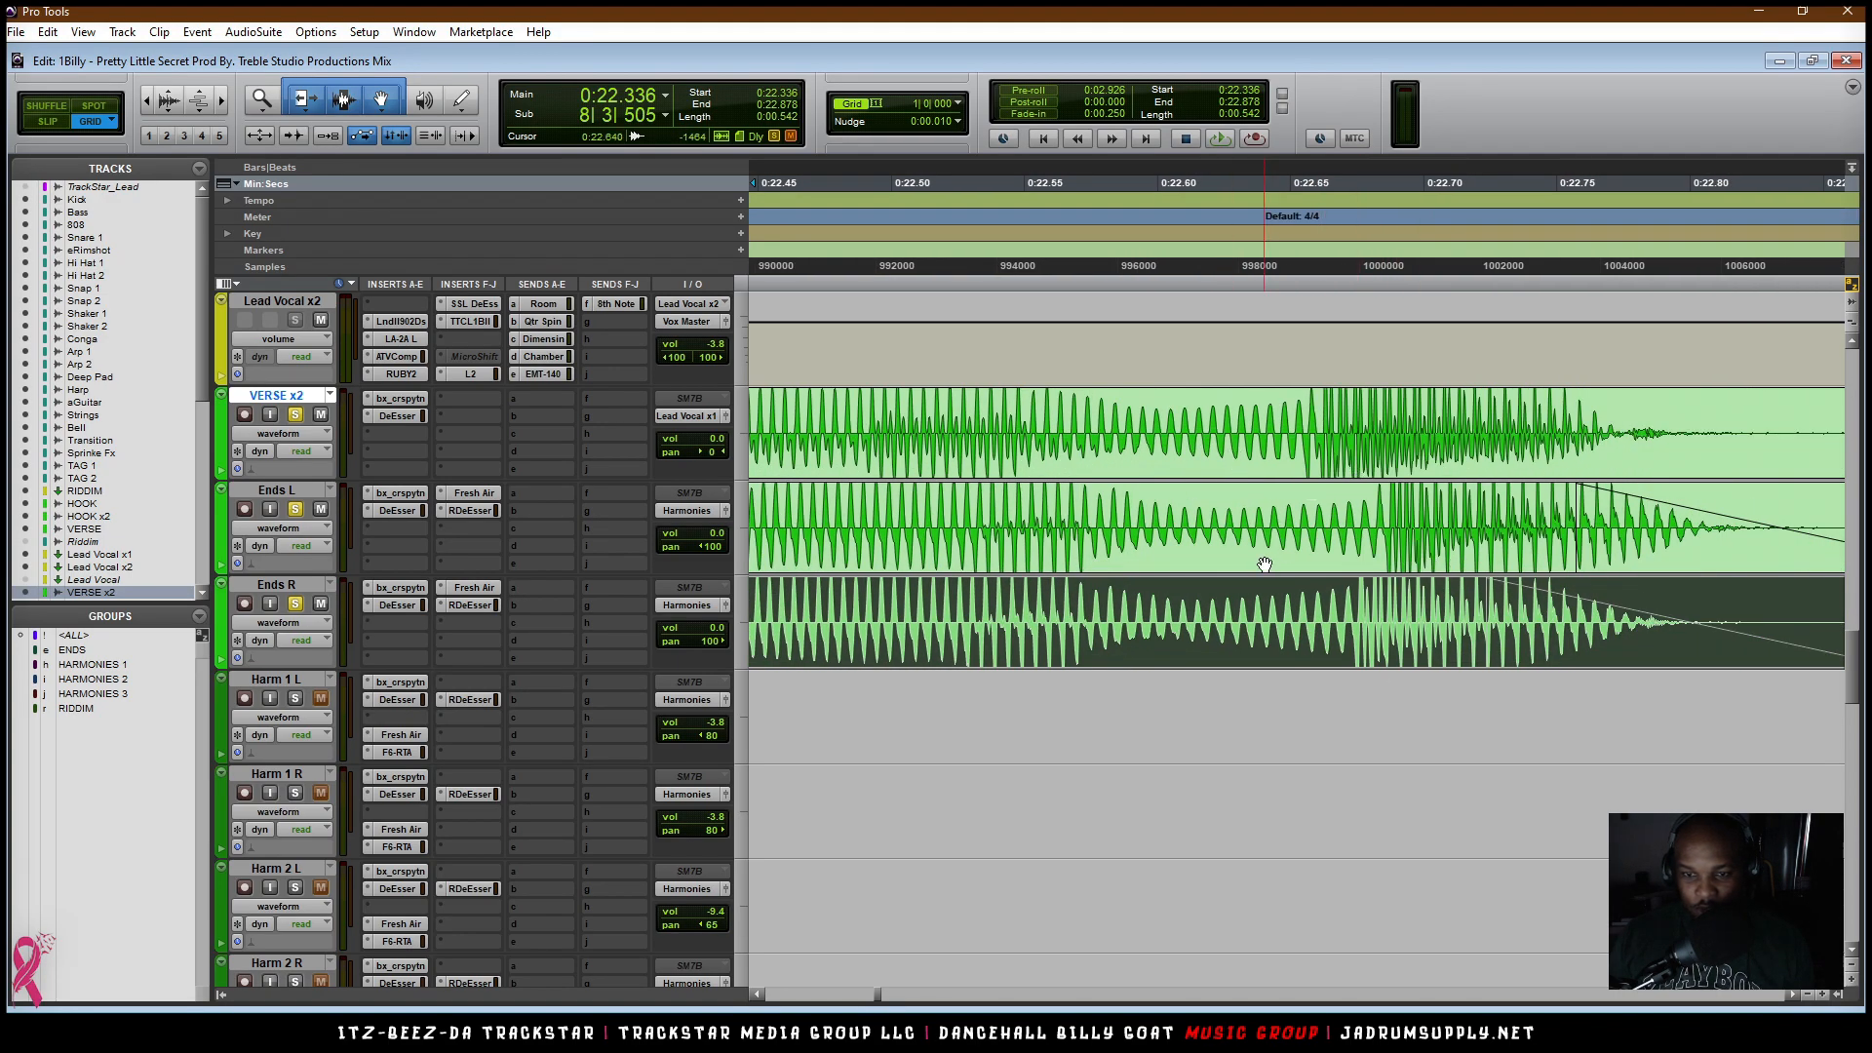
pyautogui.press('r')
pyautogui.press('r')
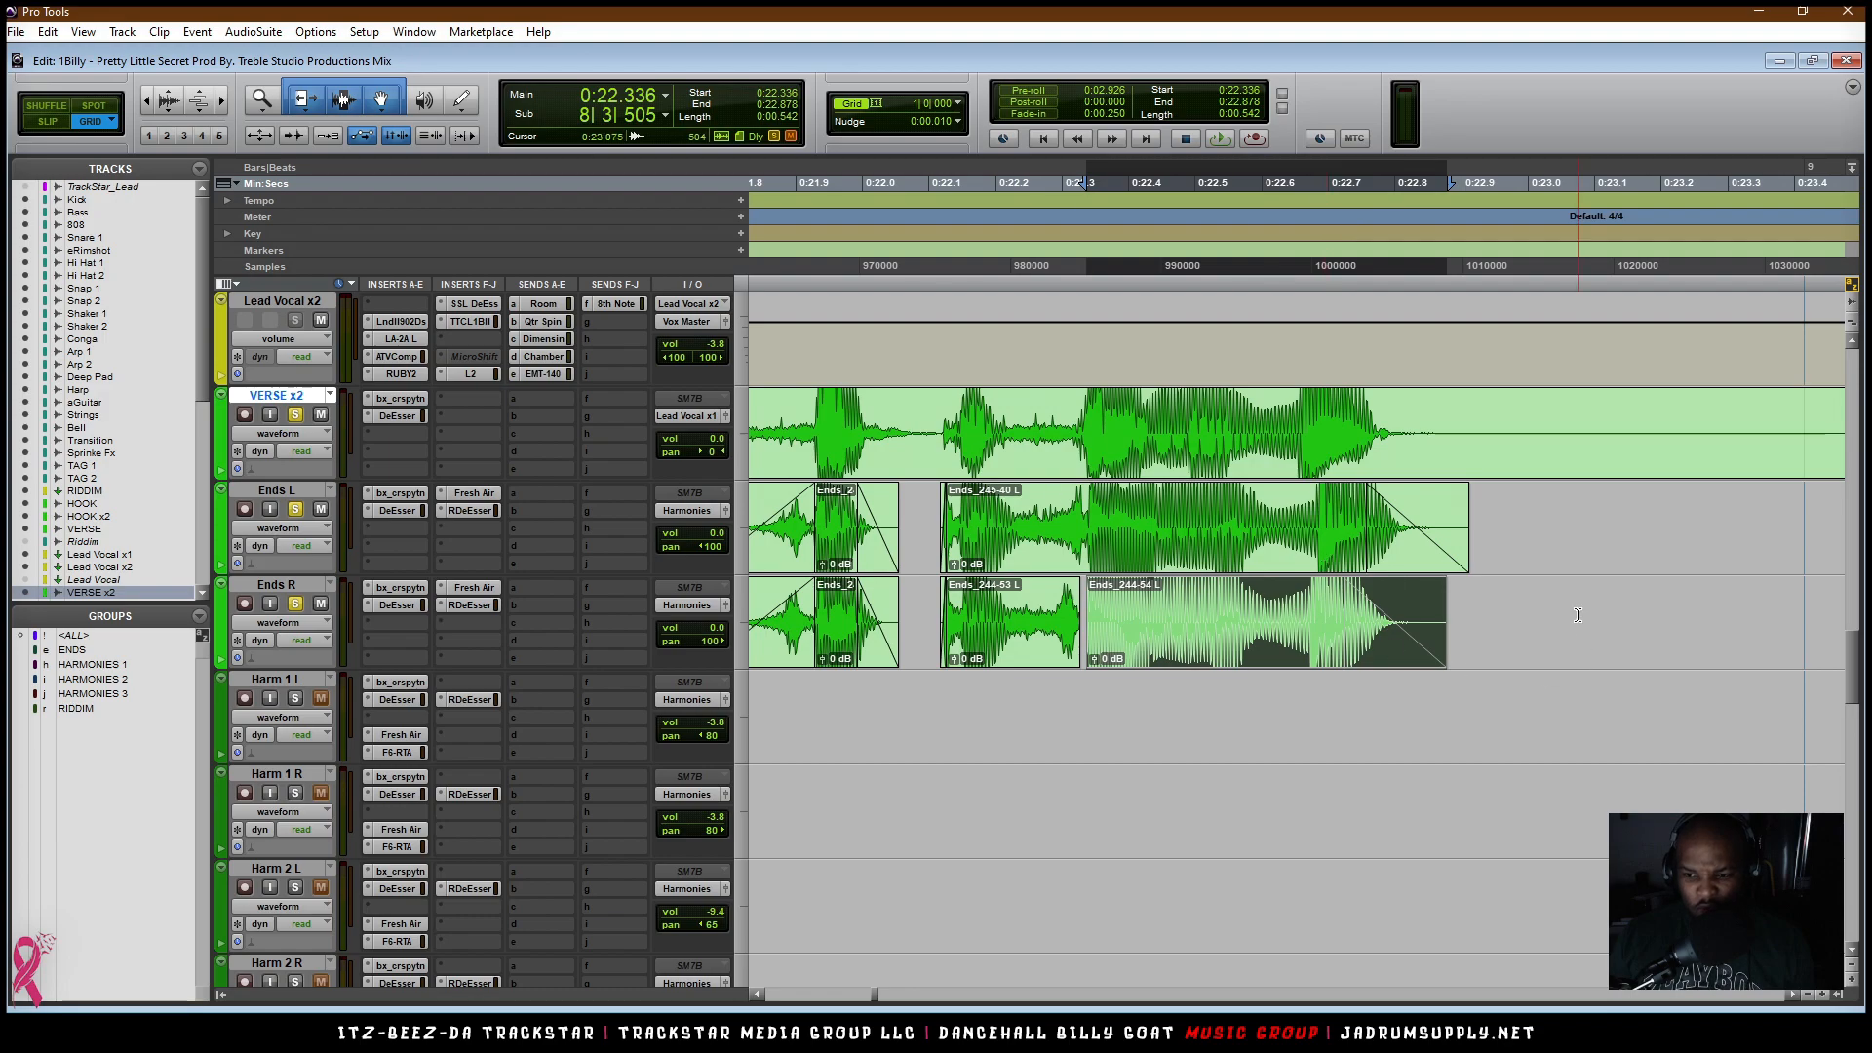
pyautogui.click(1348, 624)
pyautogui.hotkey('shift', 'Tab')
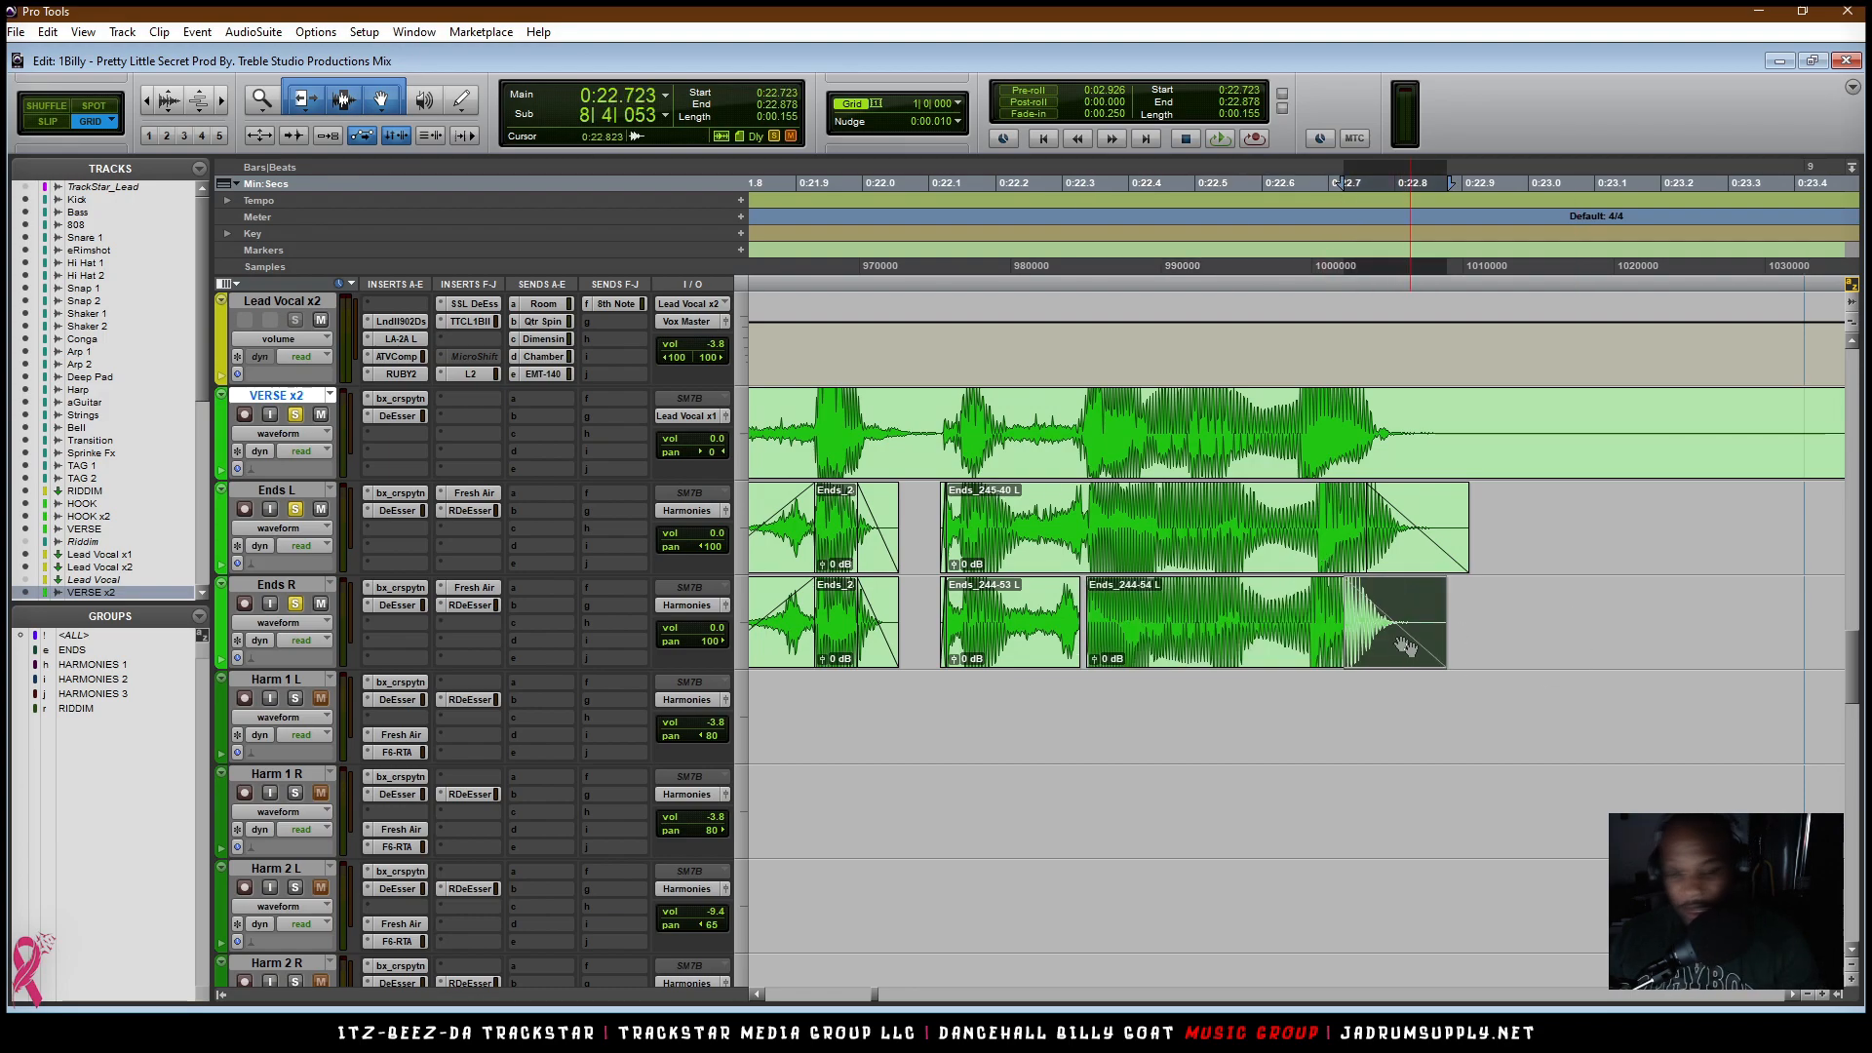
pyautogui.press('Delete')
pyautogui.click(1436, 567)
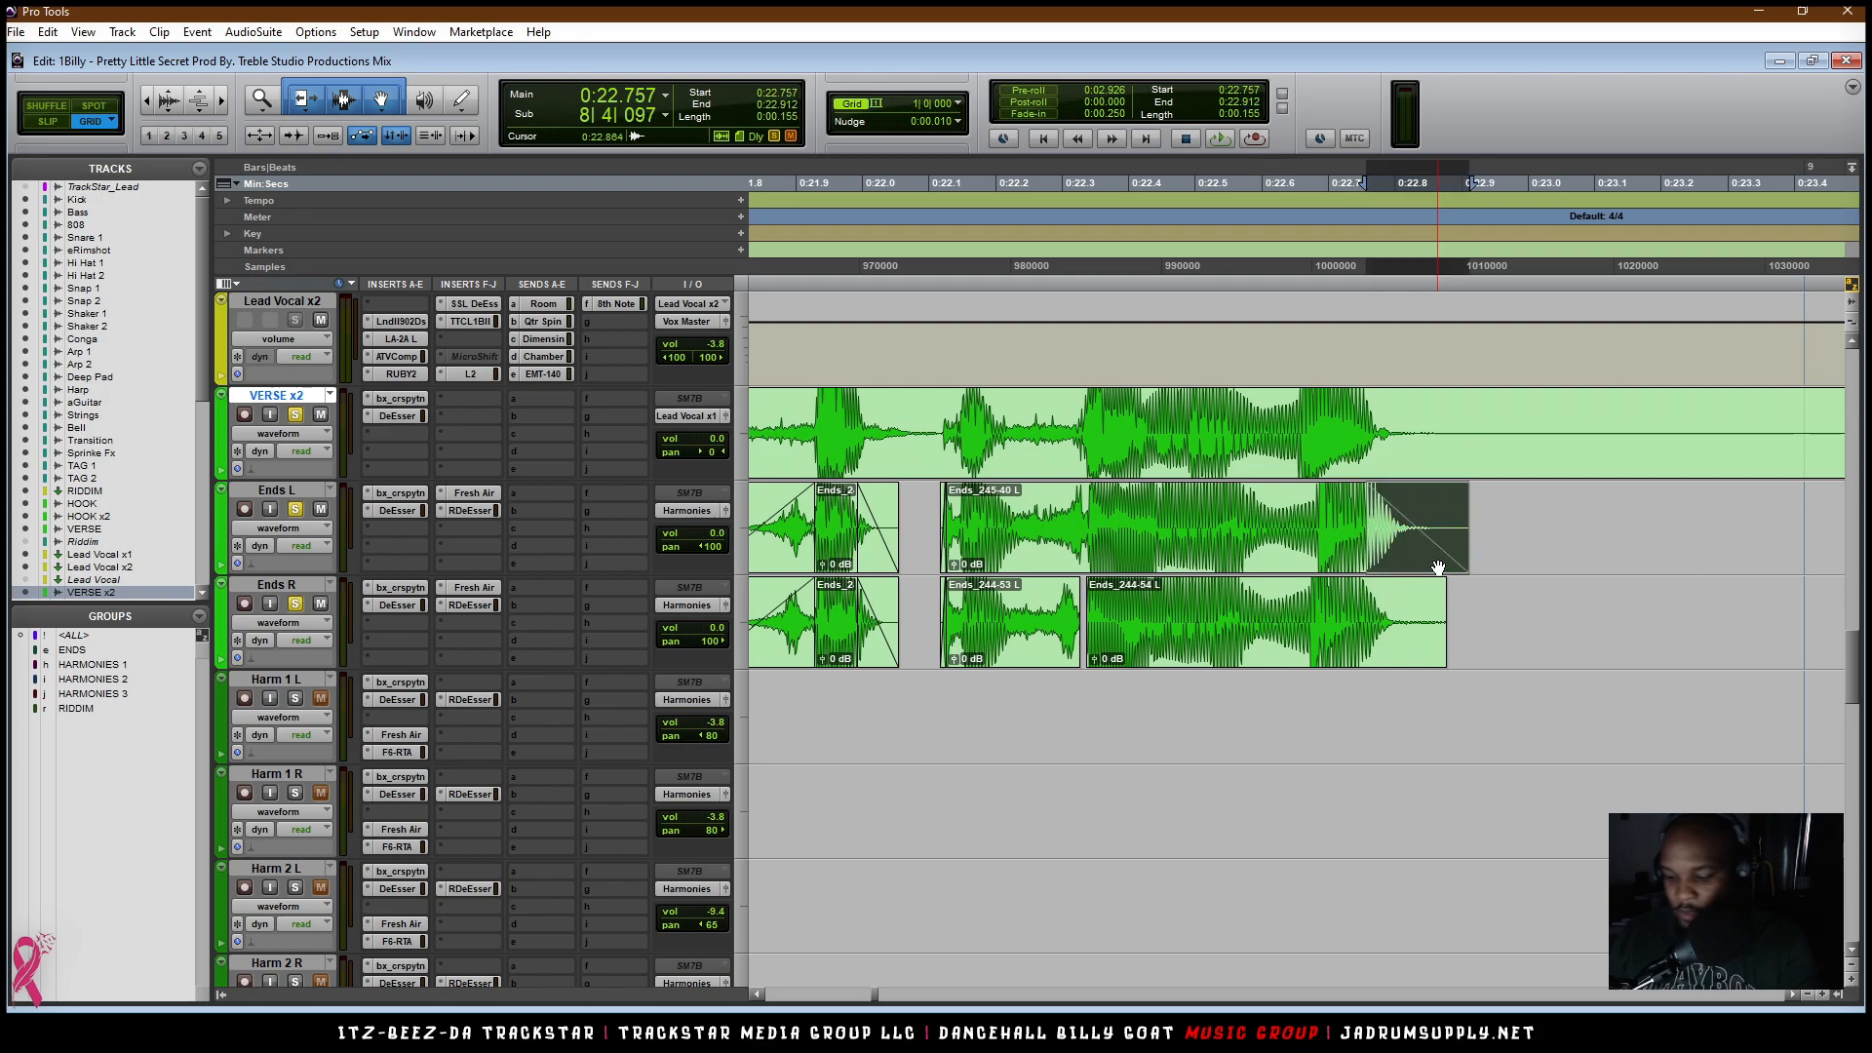
pyautogui.press('Delete')
pyautogui.click(318, 96)
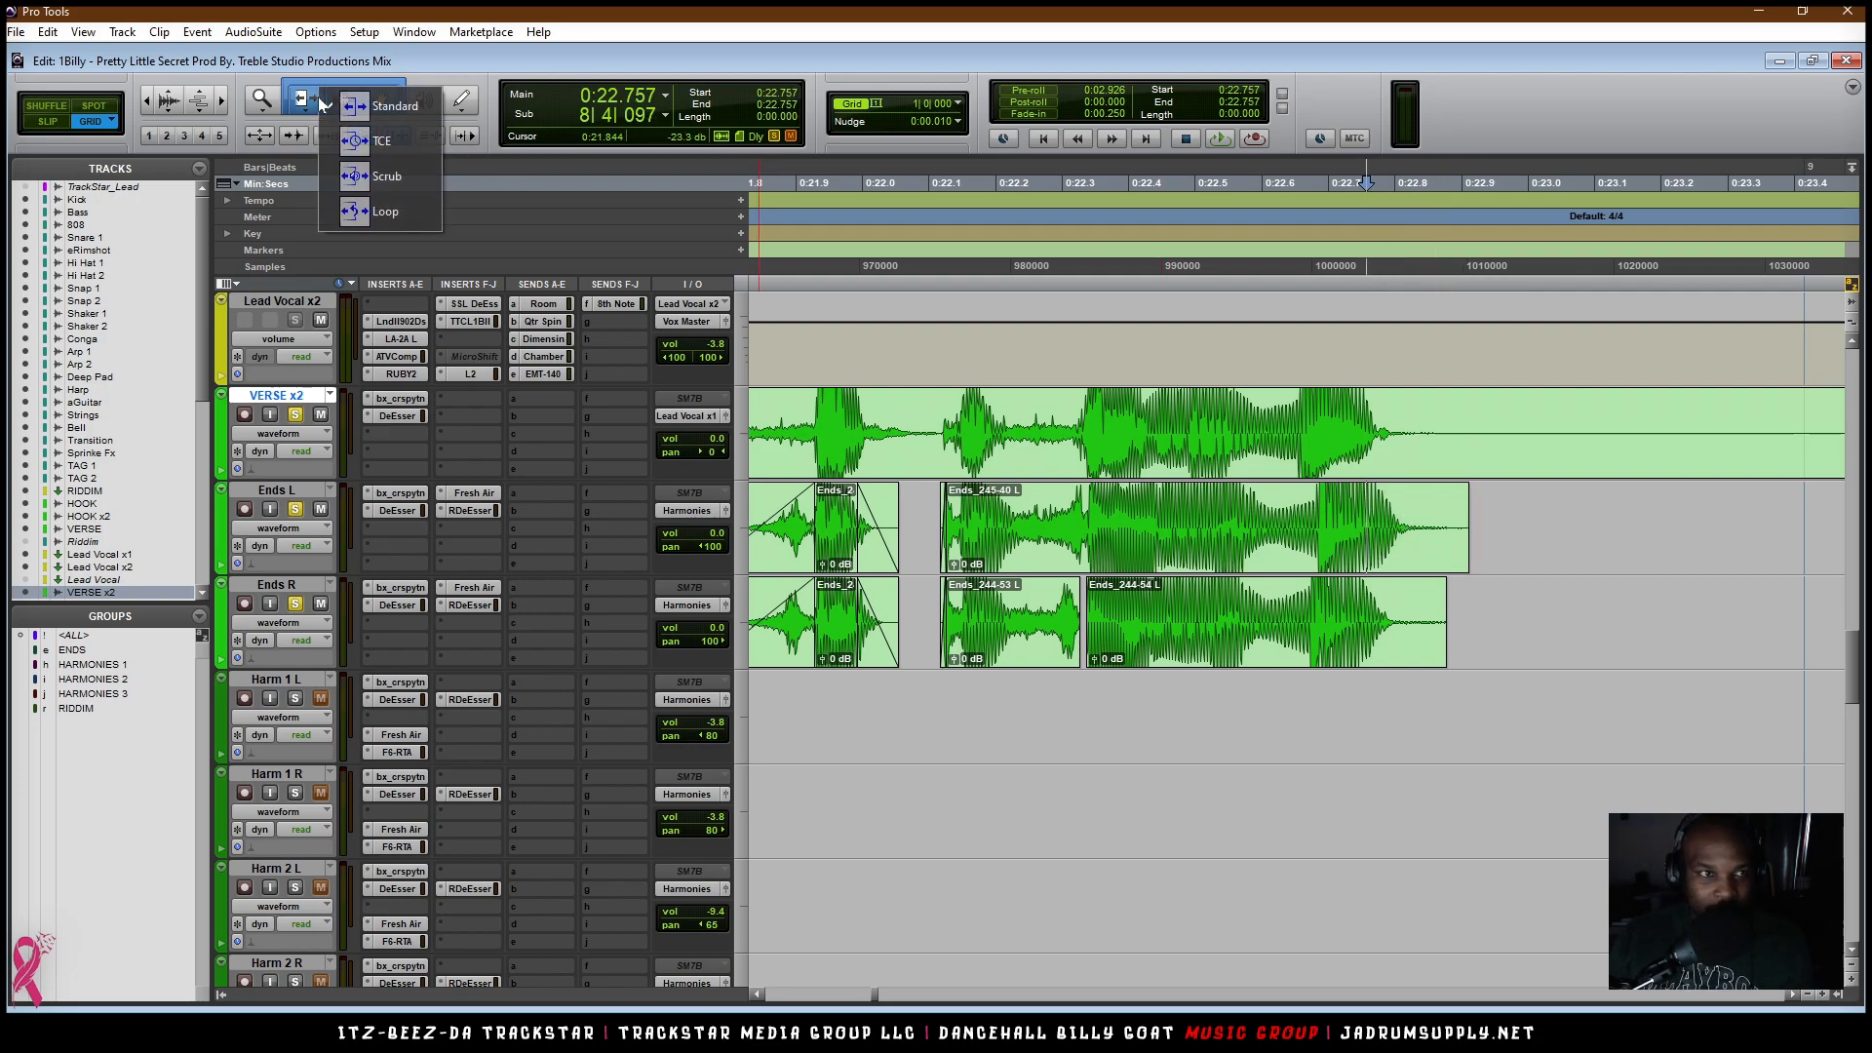
pyautogui.click(360, 144)
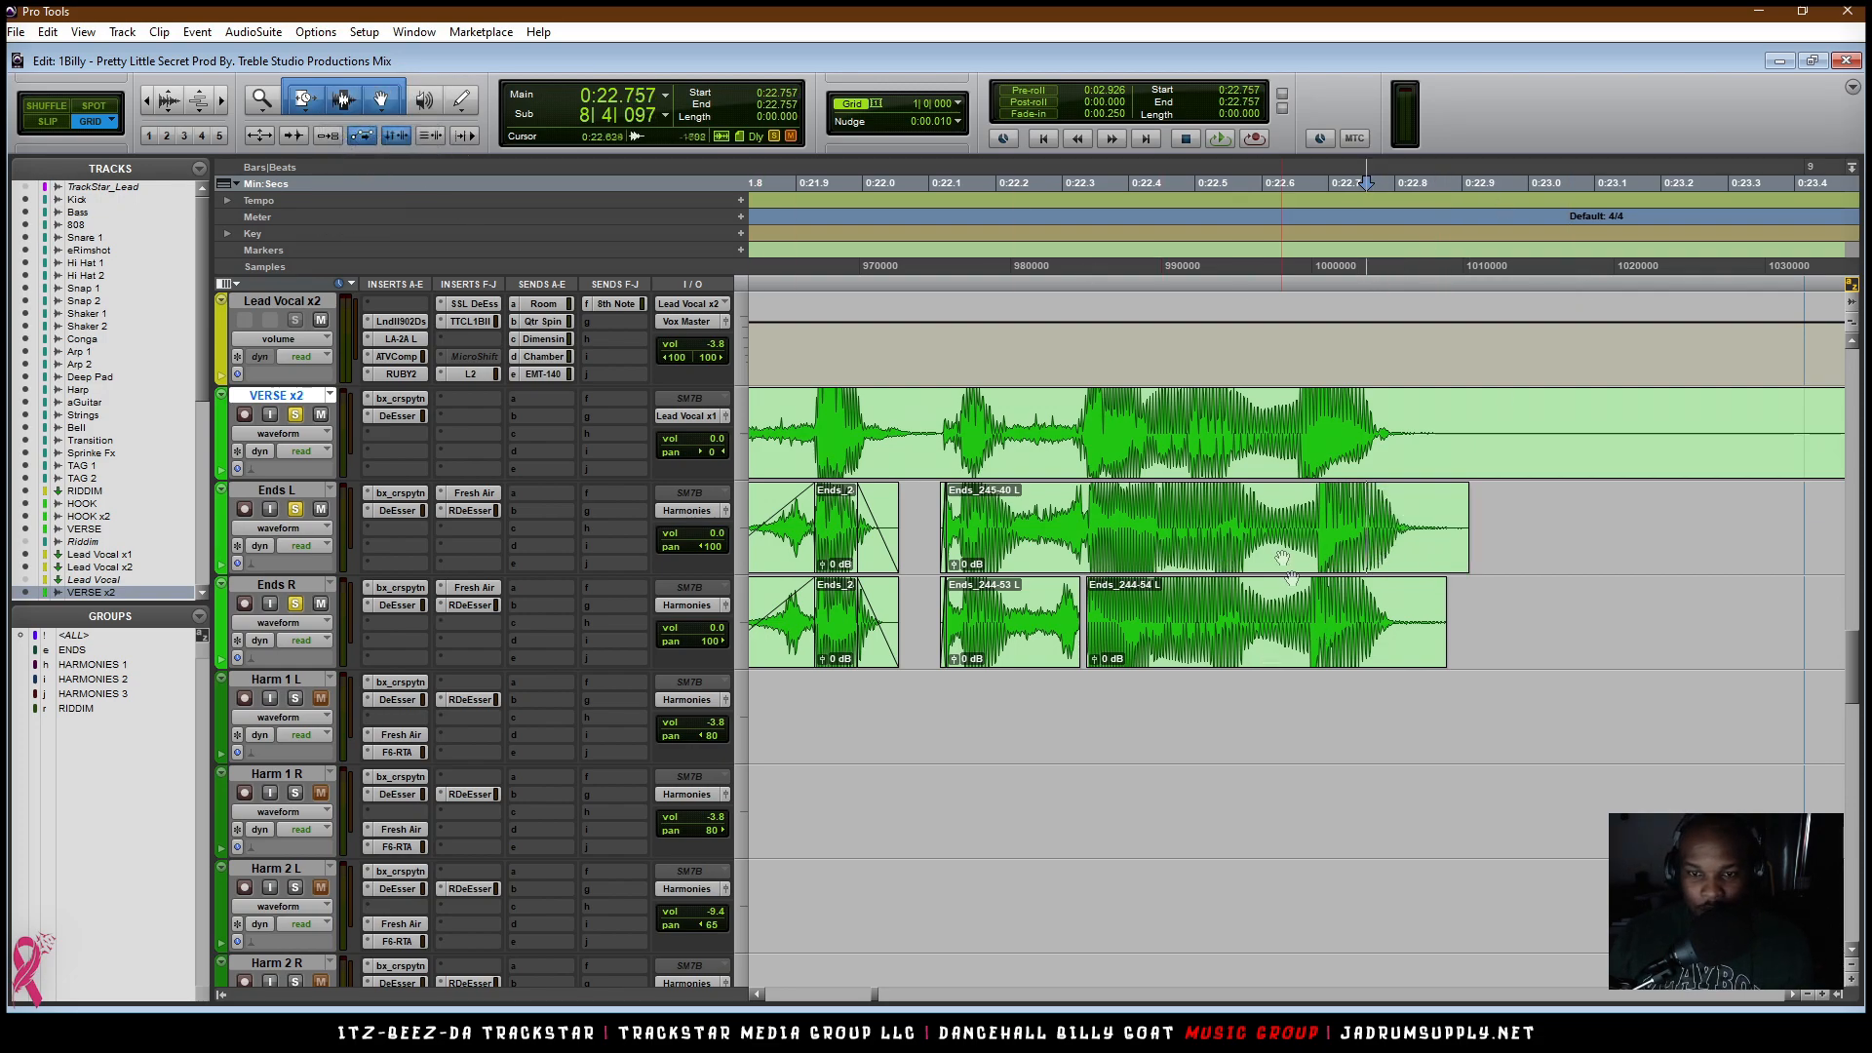
pyautogui.hotkey('ctrl', ']')
pyautogui.hscroll(2, 1312, 557)
pyautogui.hscroll(-3, 1306, 558)
pyautogui.hotkey('ctrl', ']')
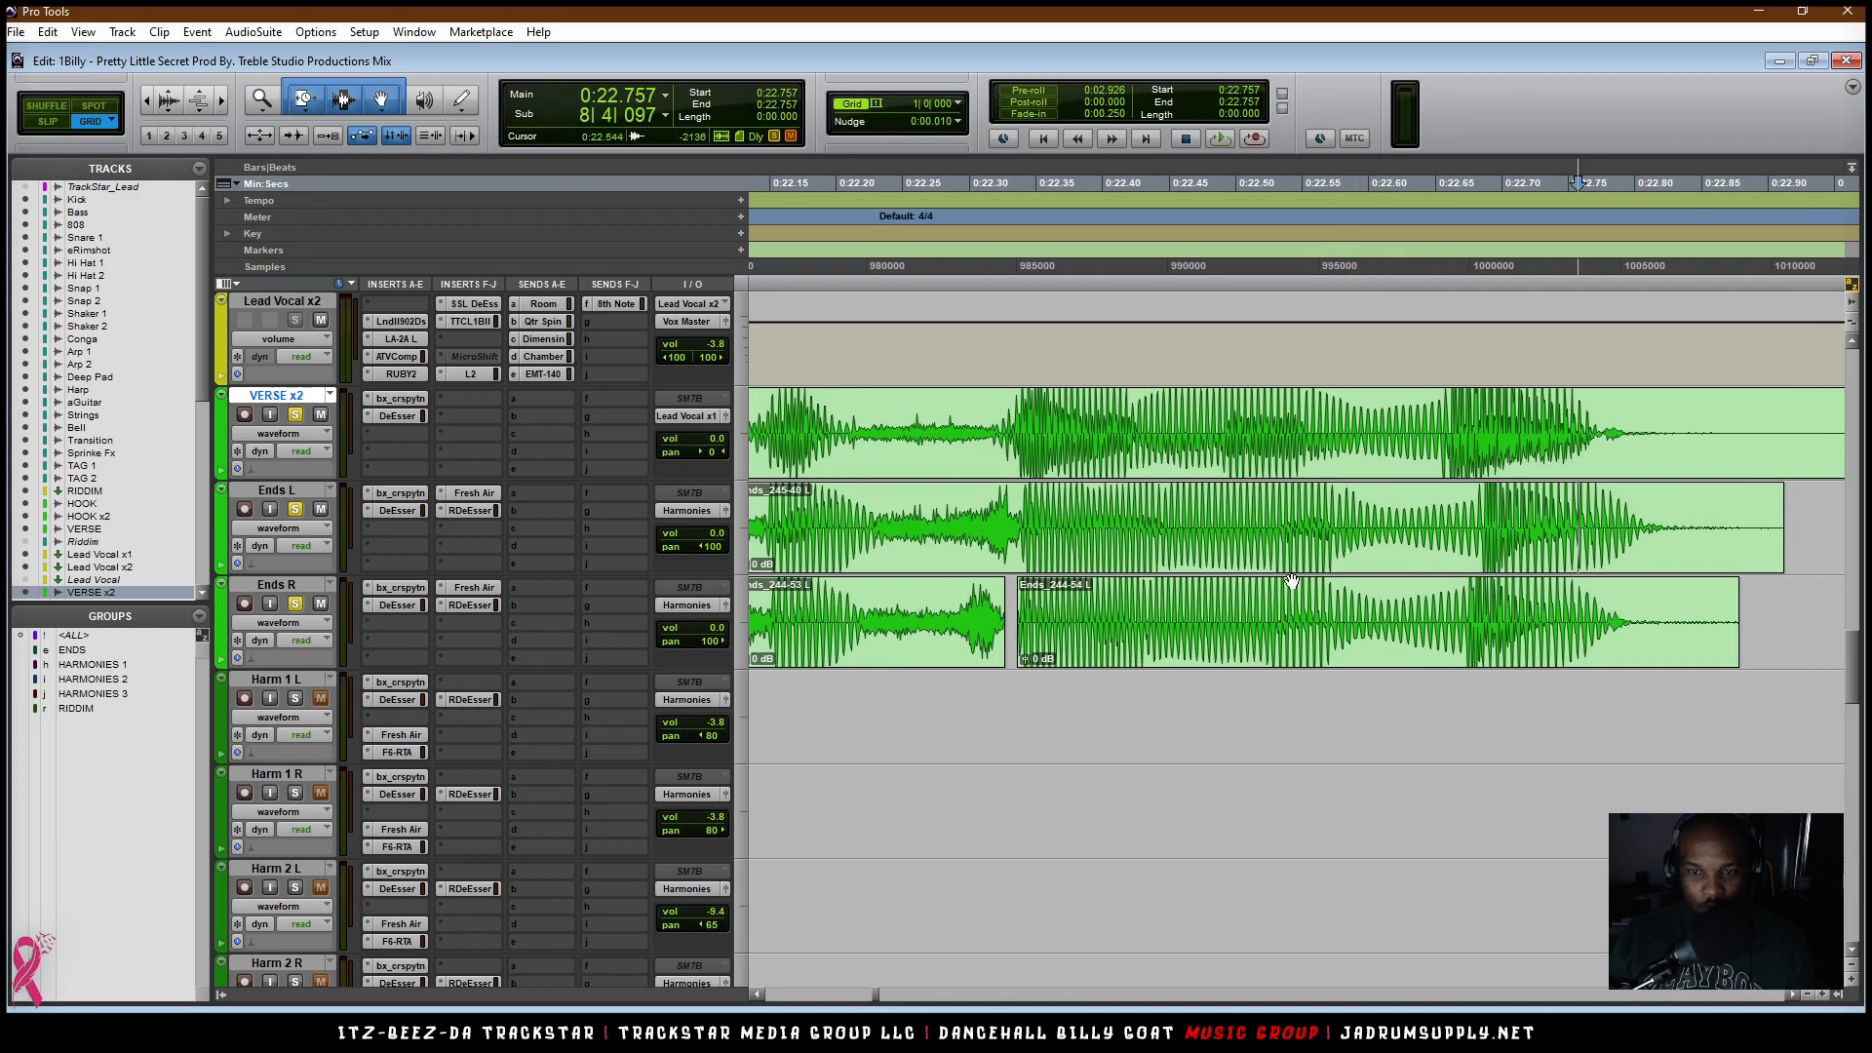
pyautogui.hscroll(-4, 1289, 543)
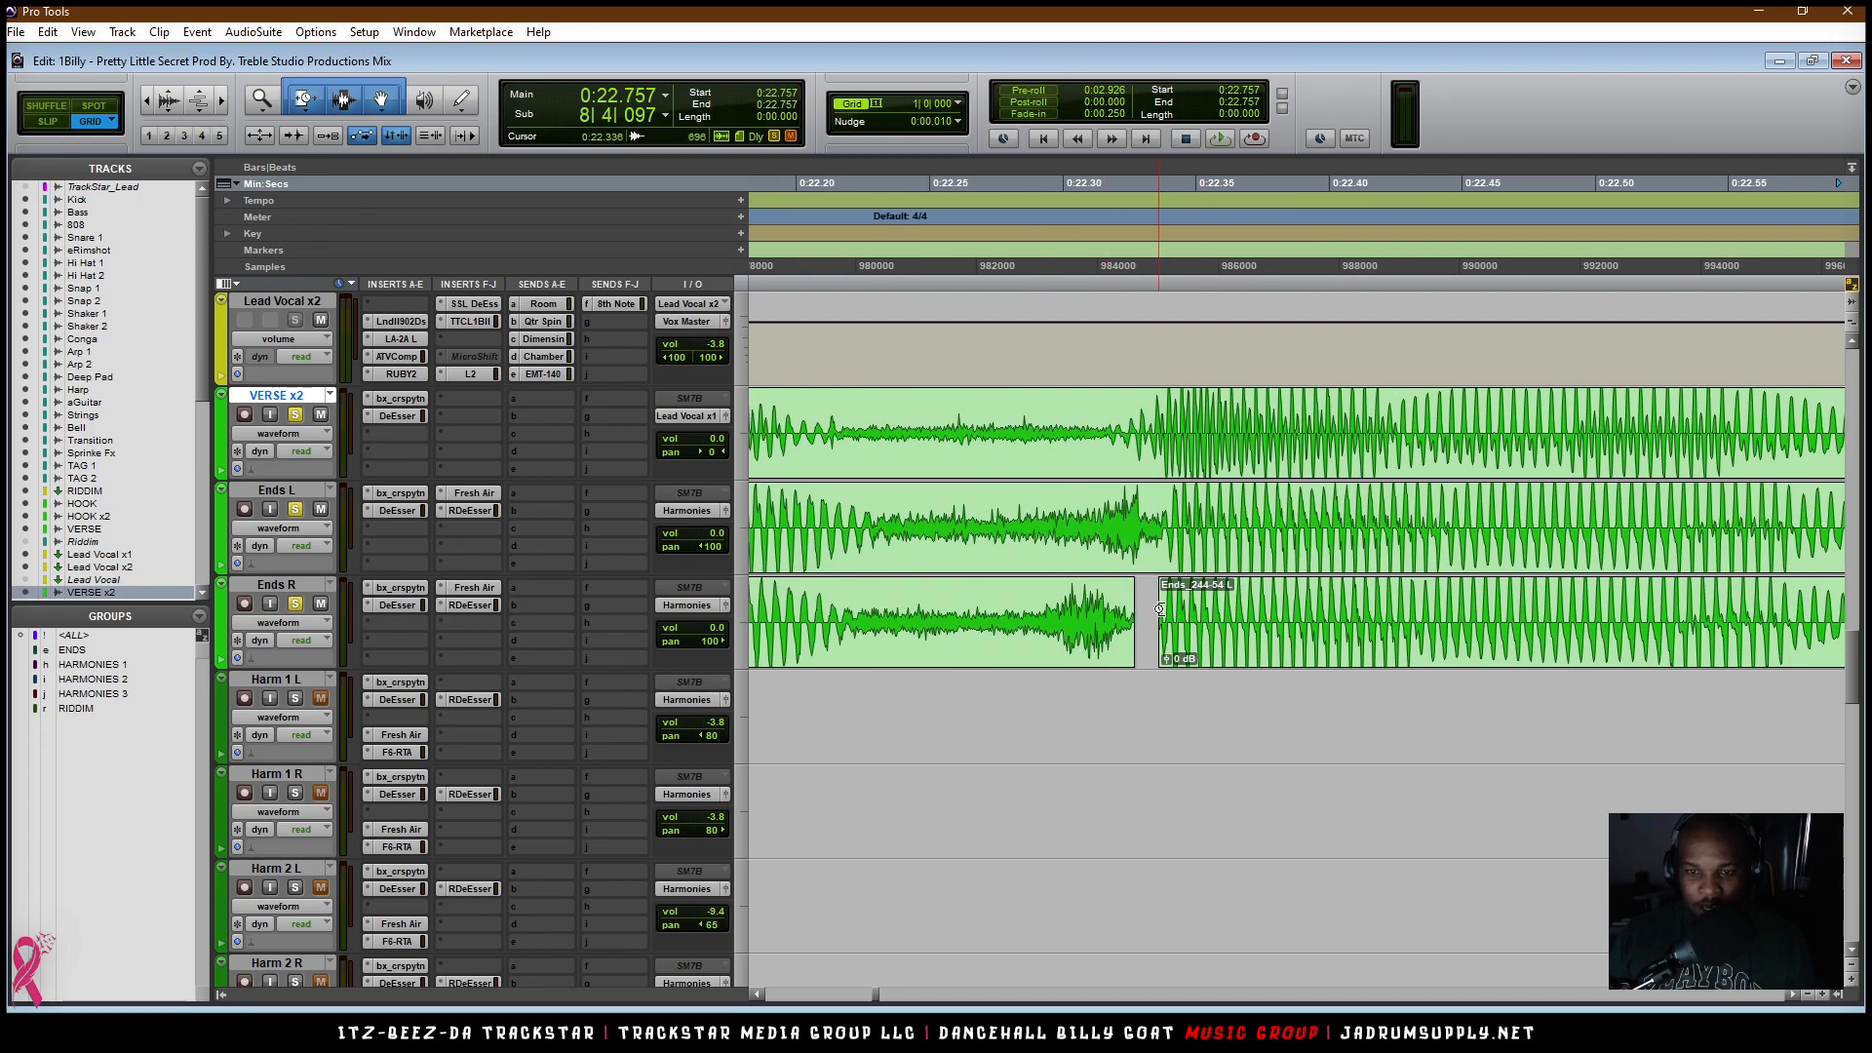
pyautogui.click(322, 109)
pyautogui.click(375, 122)
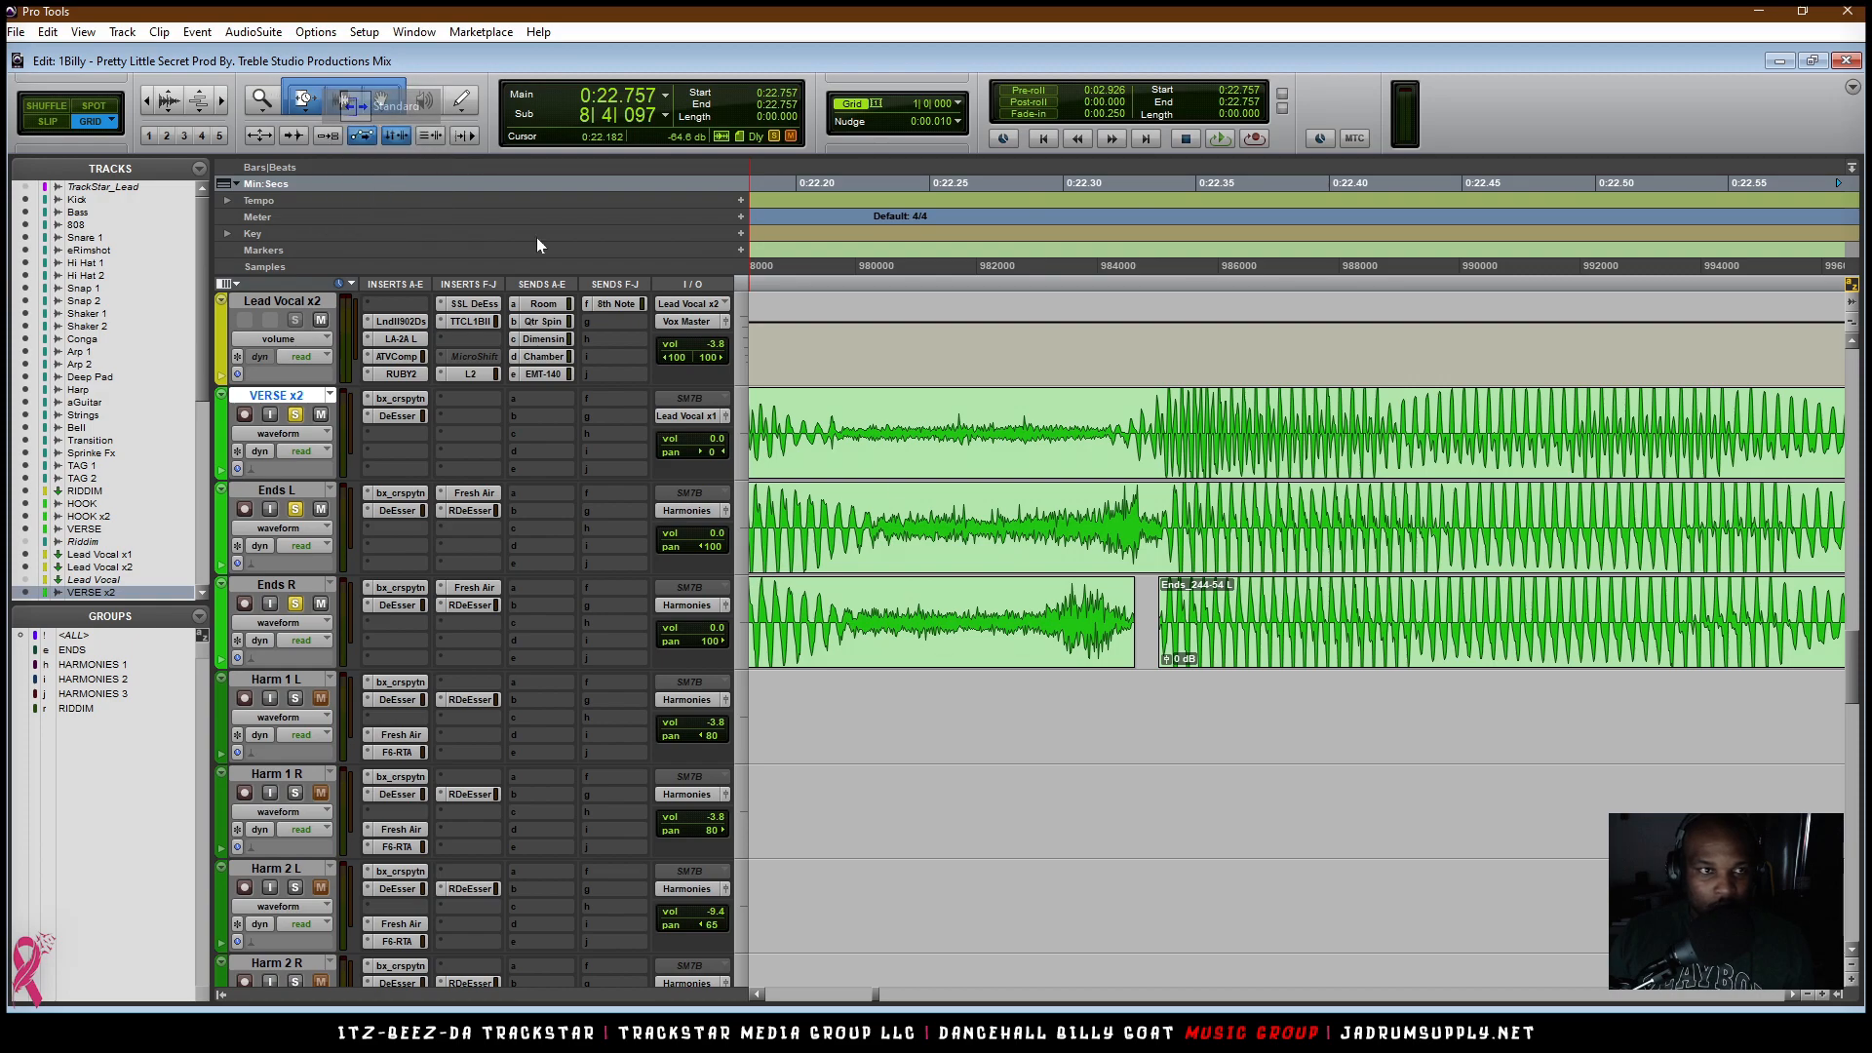
# Step: Extend the start of the last Ends R piece earlier to 0:22.284, closing the gap before it
pyautogui.moveTo(1167, 616); pyautogui.dragTo(1020, 626)
pyautogui.press('r')
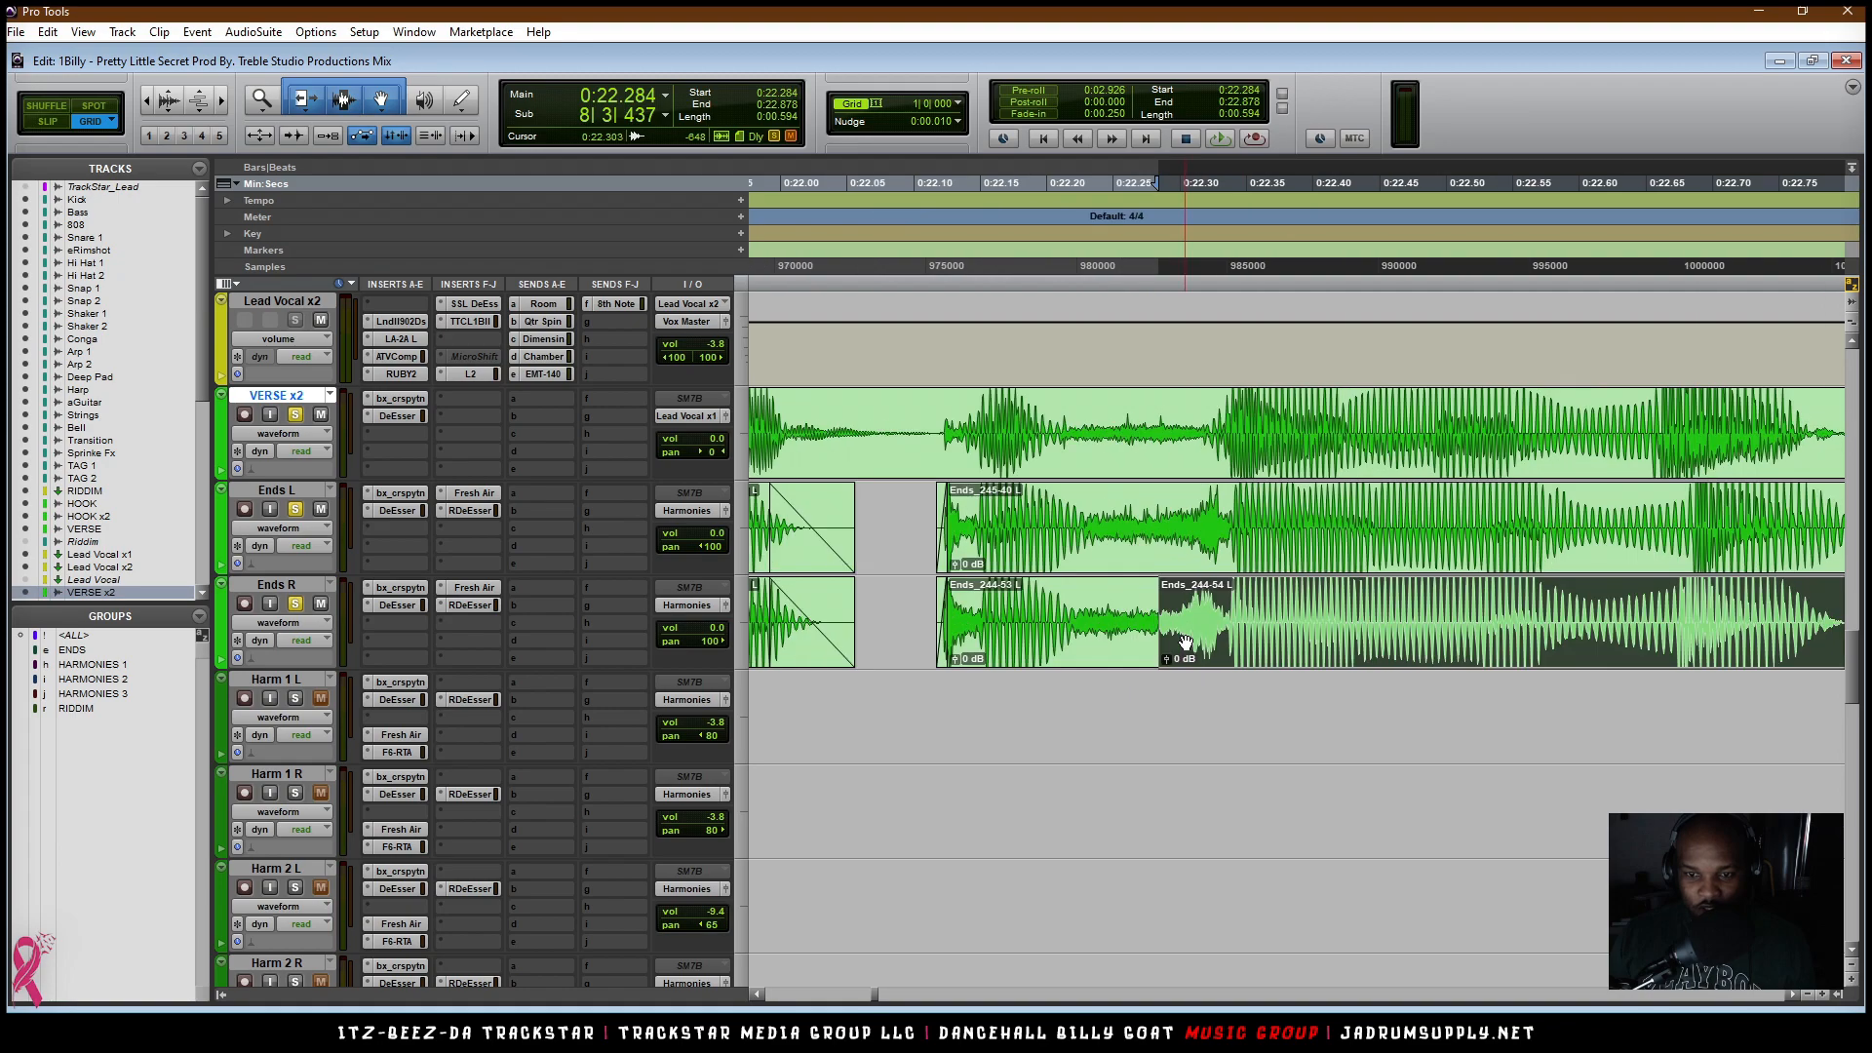
pyautogui.hscroll(-2, 1366, 679)
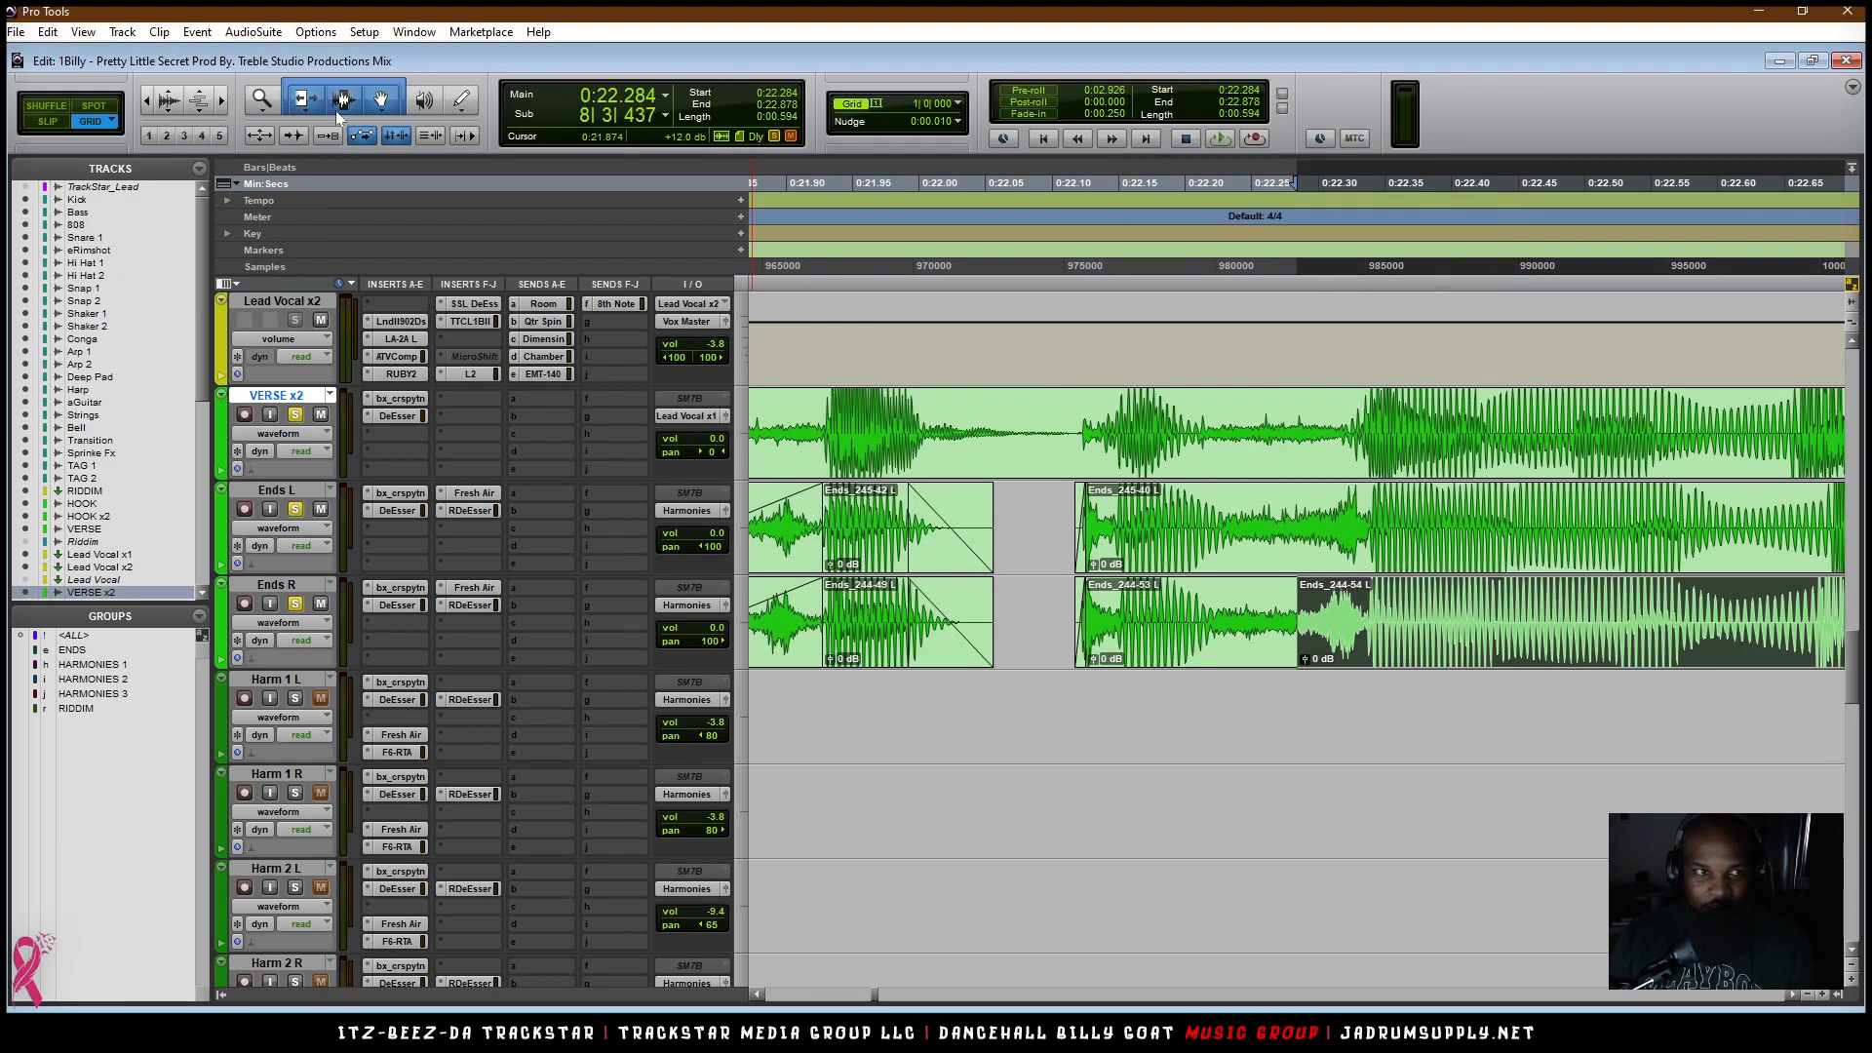
# Step: Choose the time-stretch trim mode and delete the tail of the last Ends R clip from 0:22.702 onward
pyautogui.click(304, 100)
pyautogui.click(357, 141)
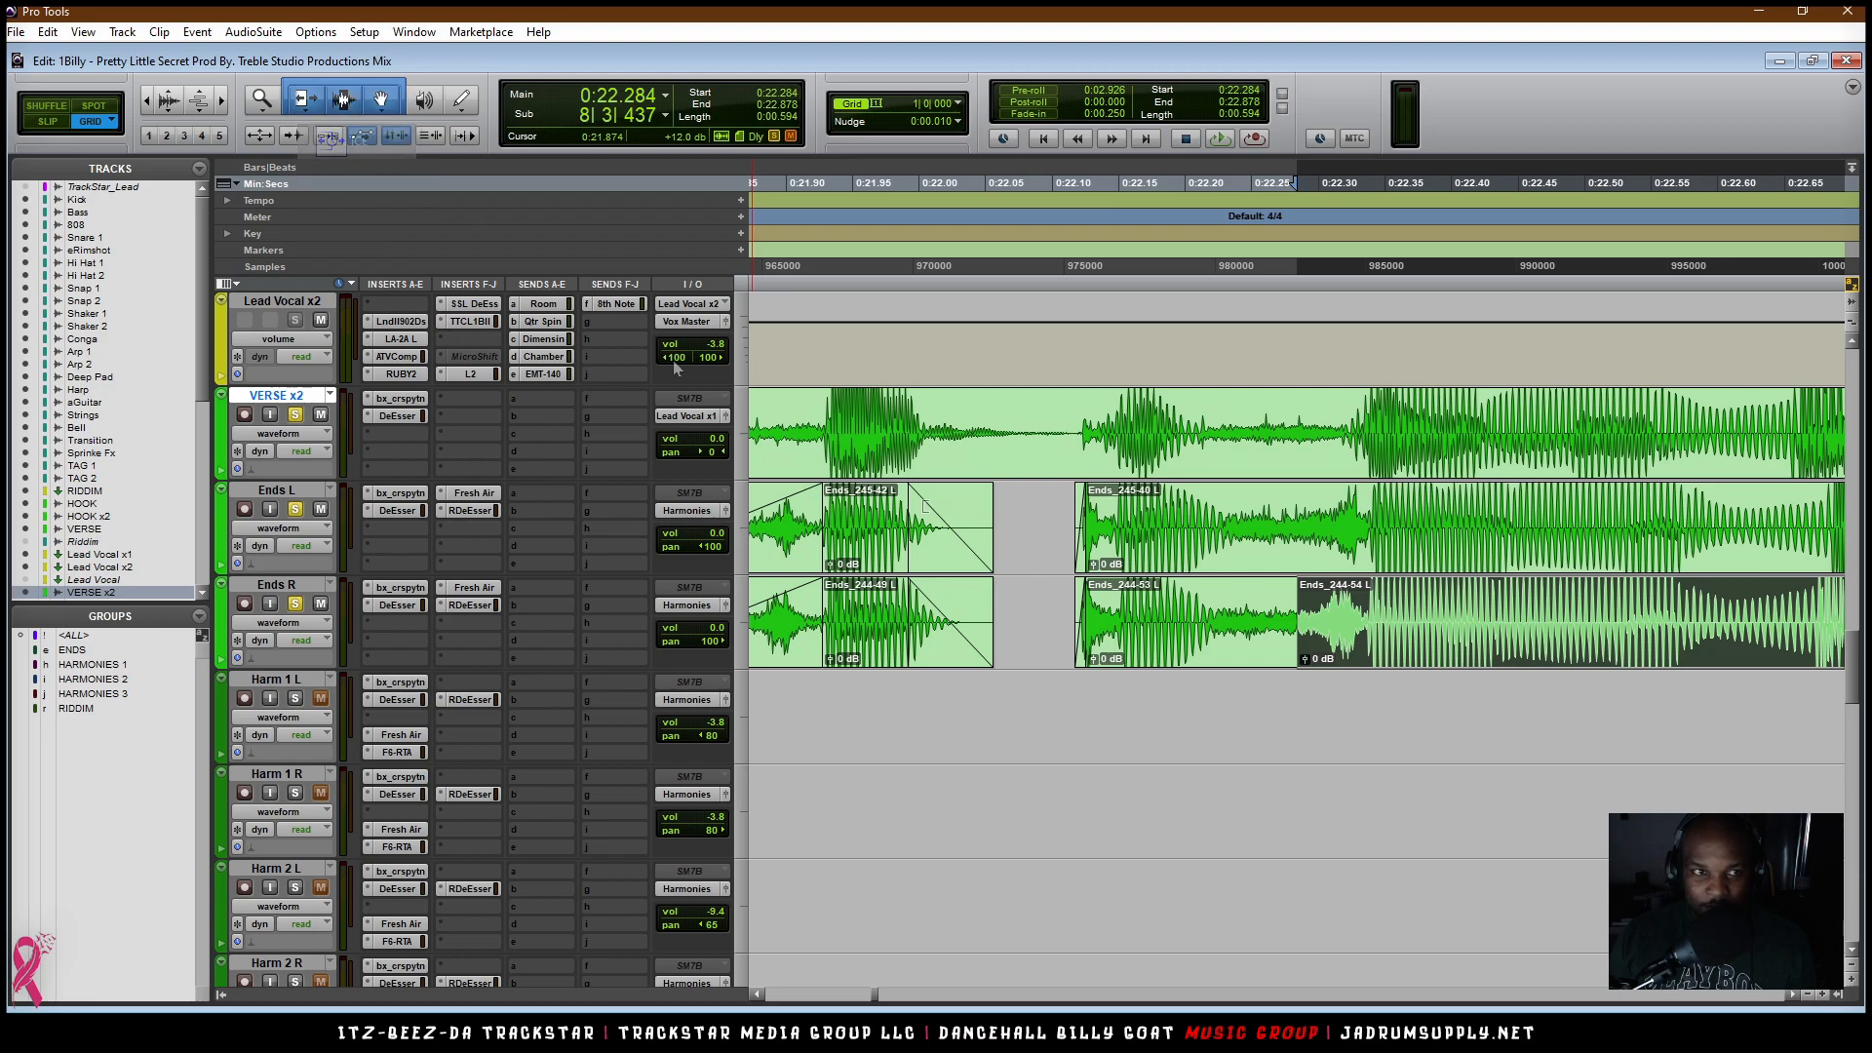
pyautogui.press('t')
pyautogui.hscroll(10, 1287, 647)
pyautogui.press('r')
pyautogui.press('r')
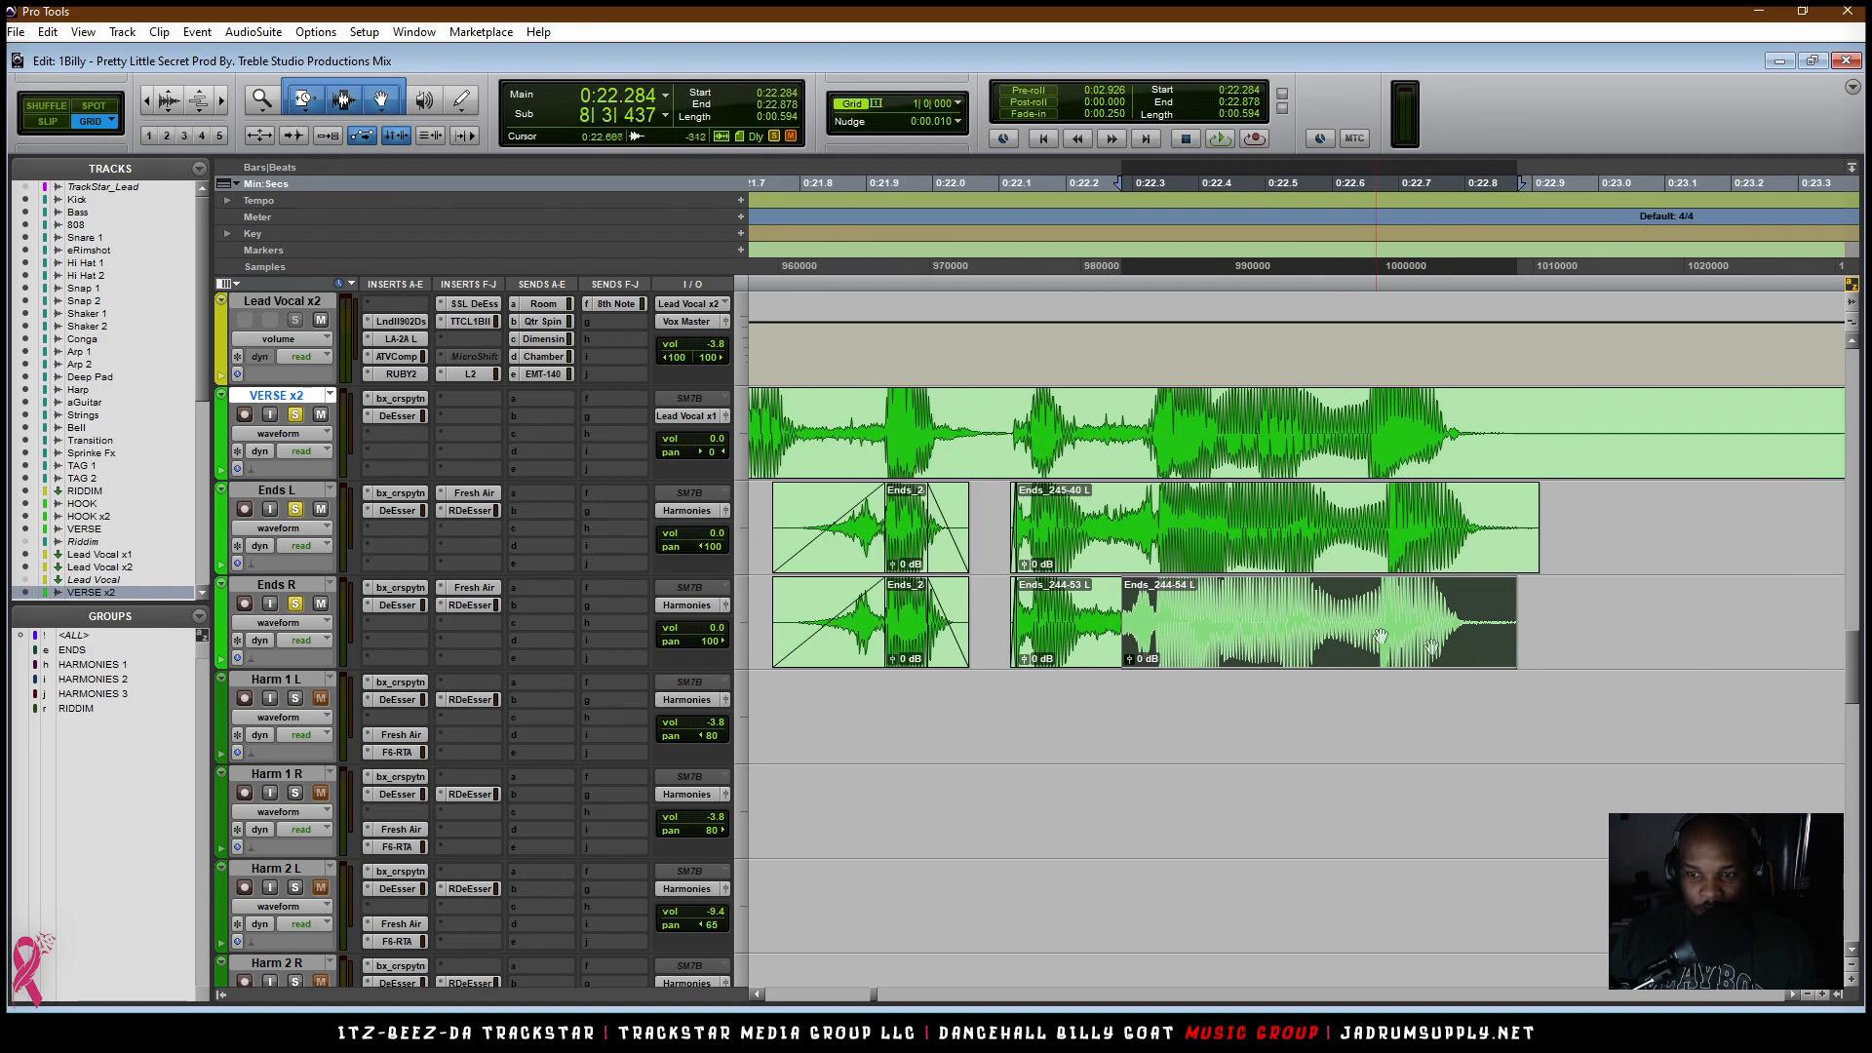
pyautogui.click(1401, 629)
pyautogui.moveTo(1518, 624); pyautogui.dragTo(1472, 644)
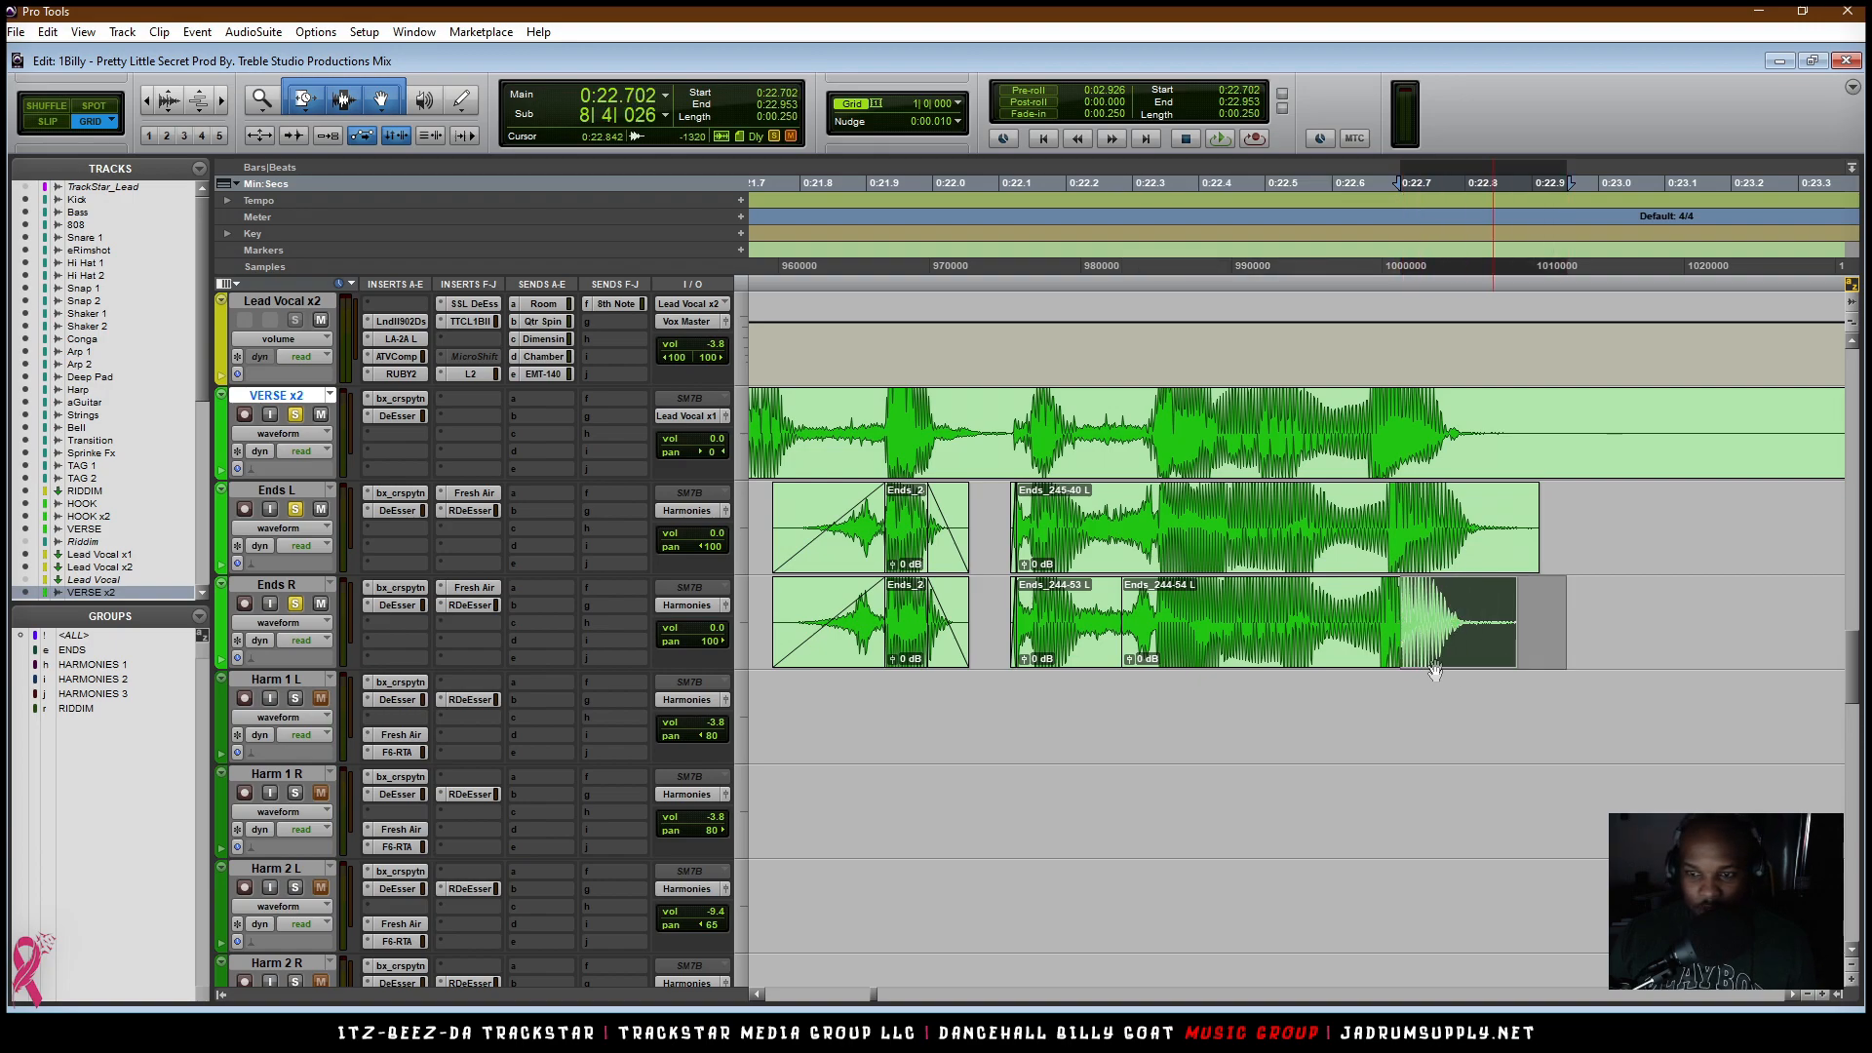
pyautogui.press('Delete')
# Step: Try to time-stretch the shortened last Ends R piece so its end lines up with the end of the Ends L clip
pyautogui.moveTo(1397, 631); pyautogui.dragTo(1539, 636)
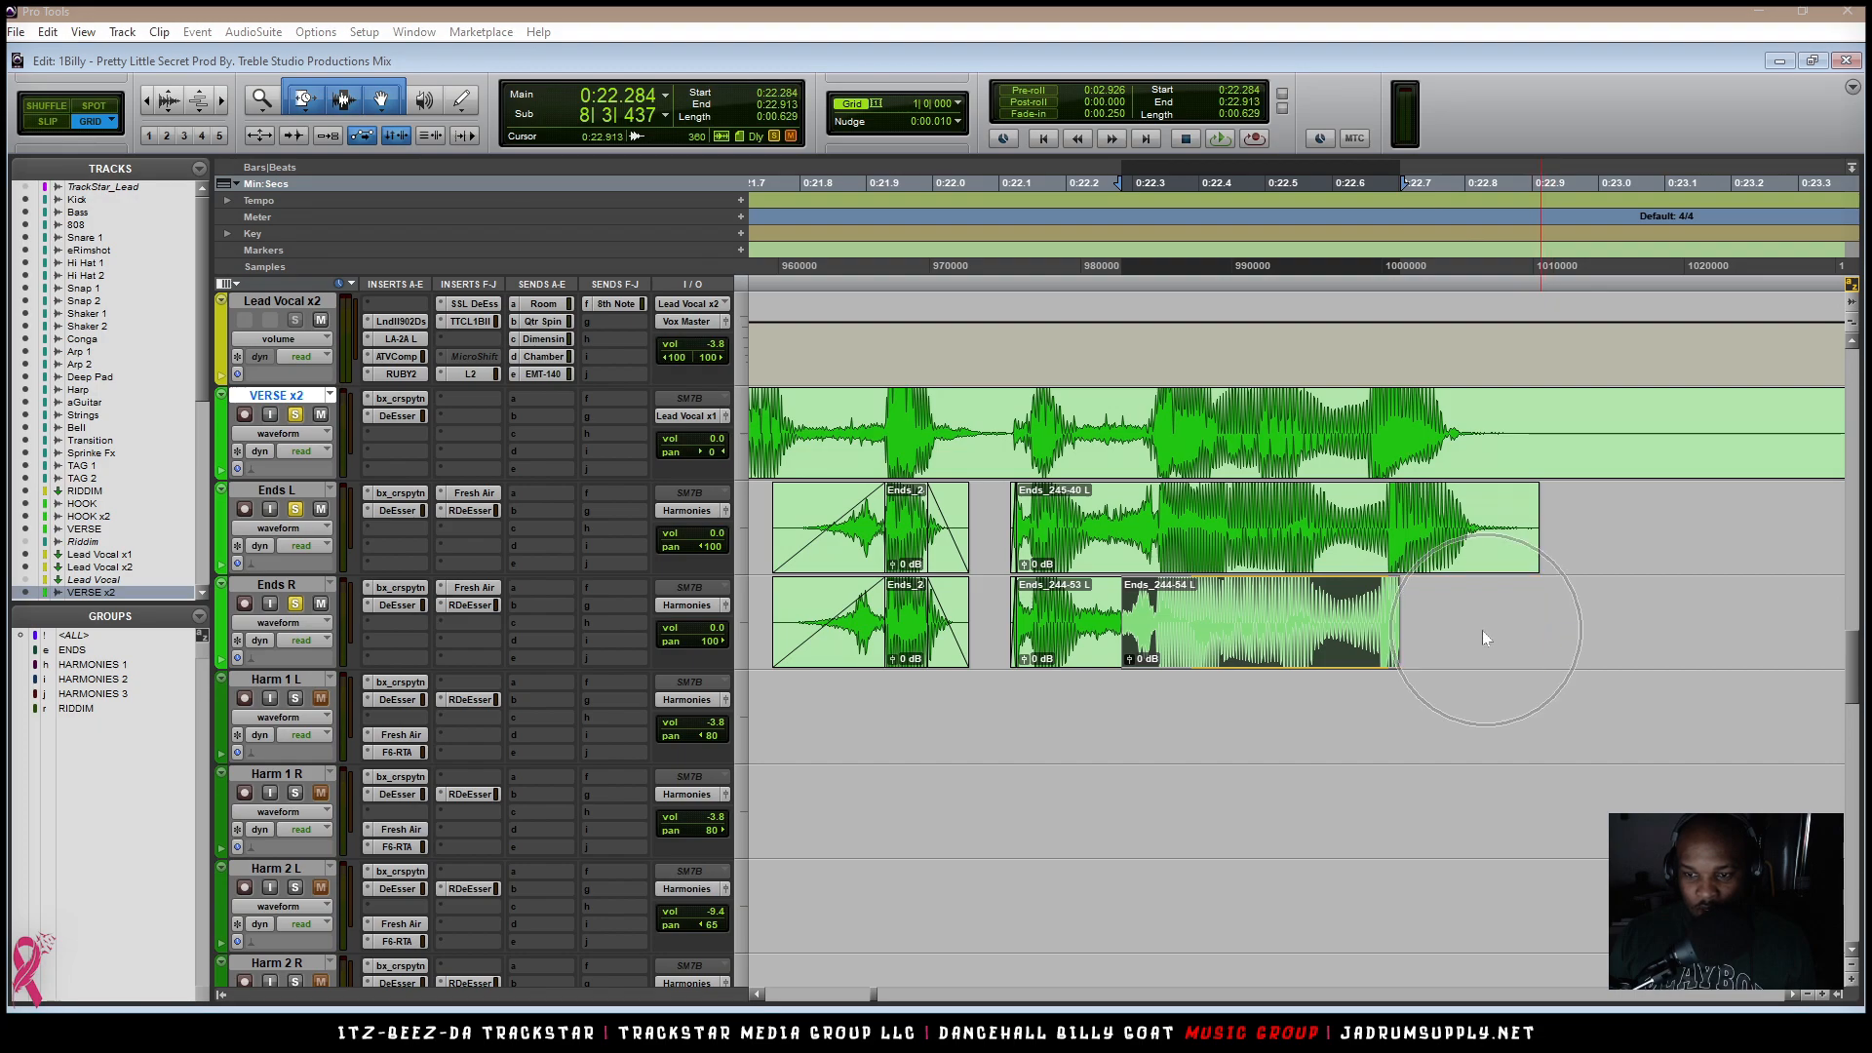
pyautogui.click(319, 97)
pyautogui.click(383, 121)
pyautogui.moveTo(1530, 599); pyautogui.dragTo(1155, 635)
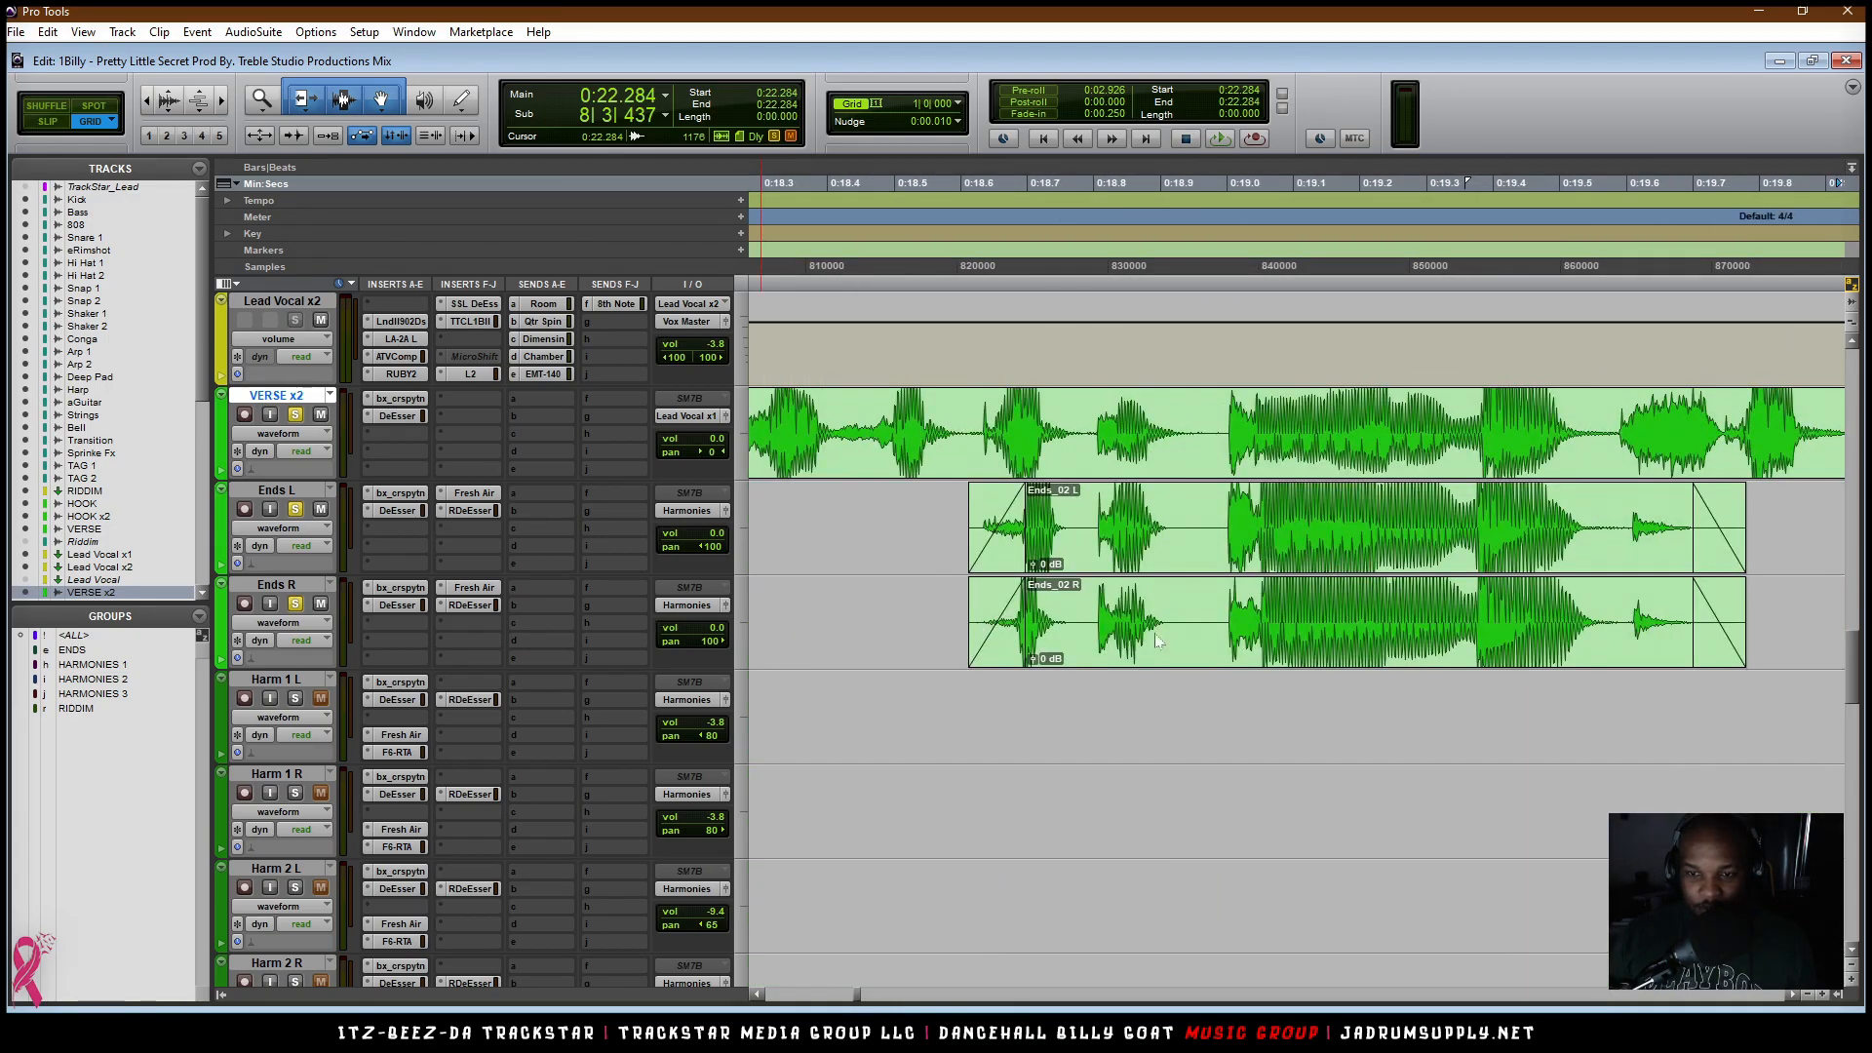
pyautogui.moveTo(1807, 695); pyautogui.dragTo(1453, 619)
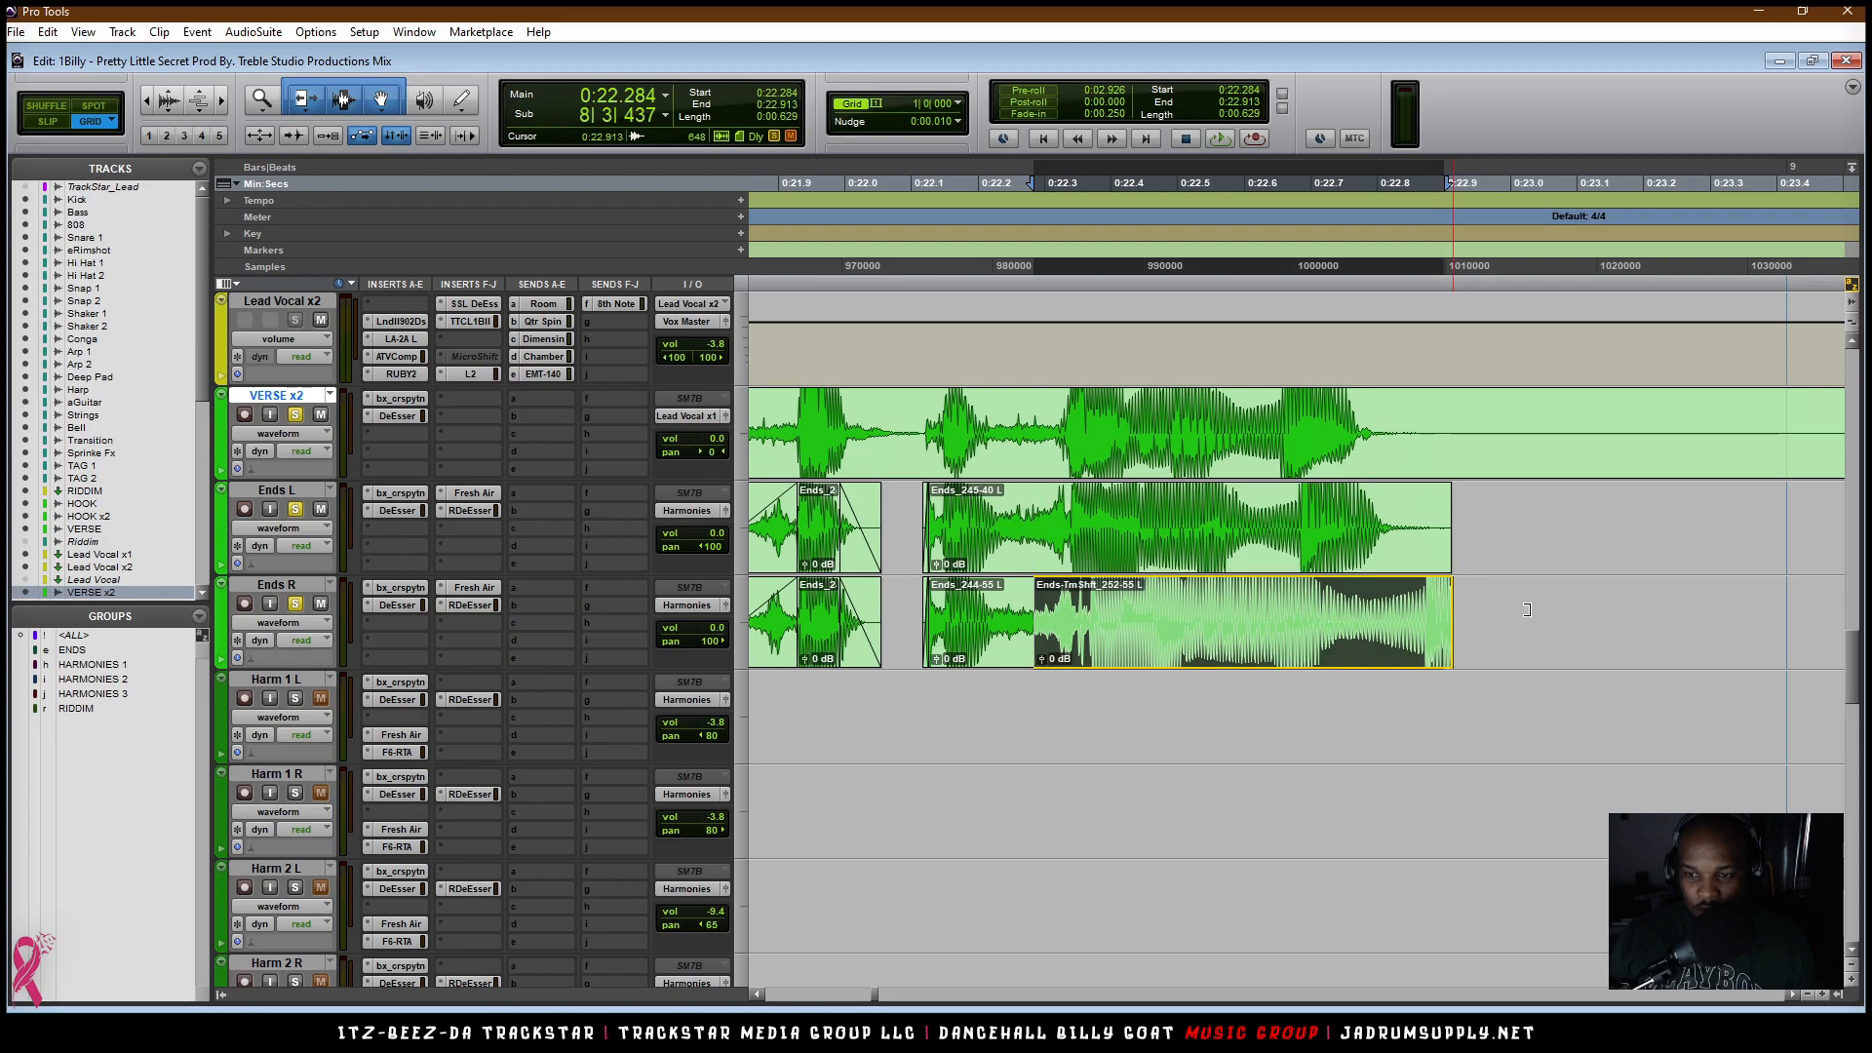
# Step: Undo the time-stretch and the tail deletion on the last Ends R piece
pyautogui.hotkey('ctrl', 'z')
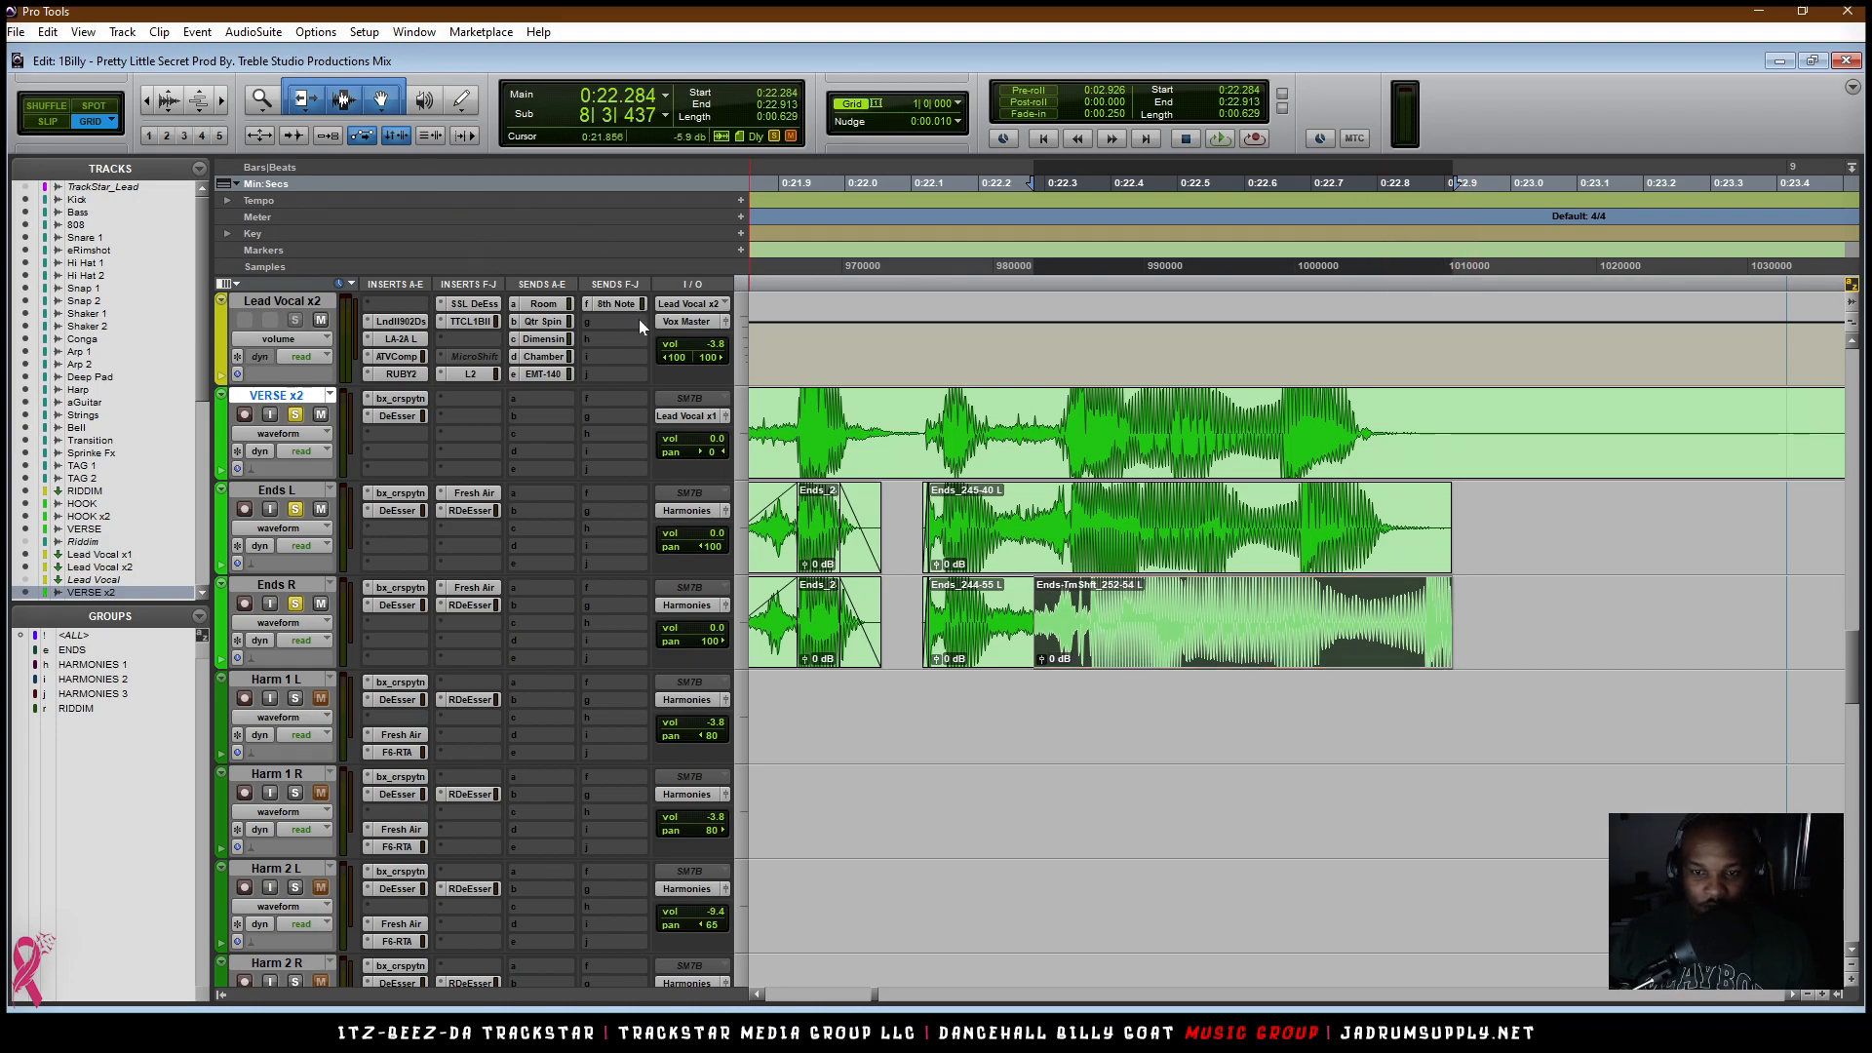
pyautogui.hotkey('ctrl', 'z')
pyautogui.hotkey('ctrl', 'z')
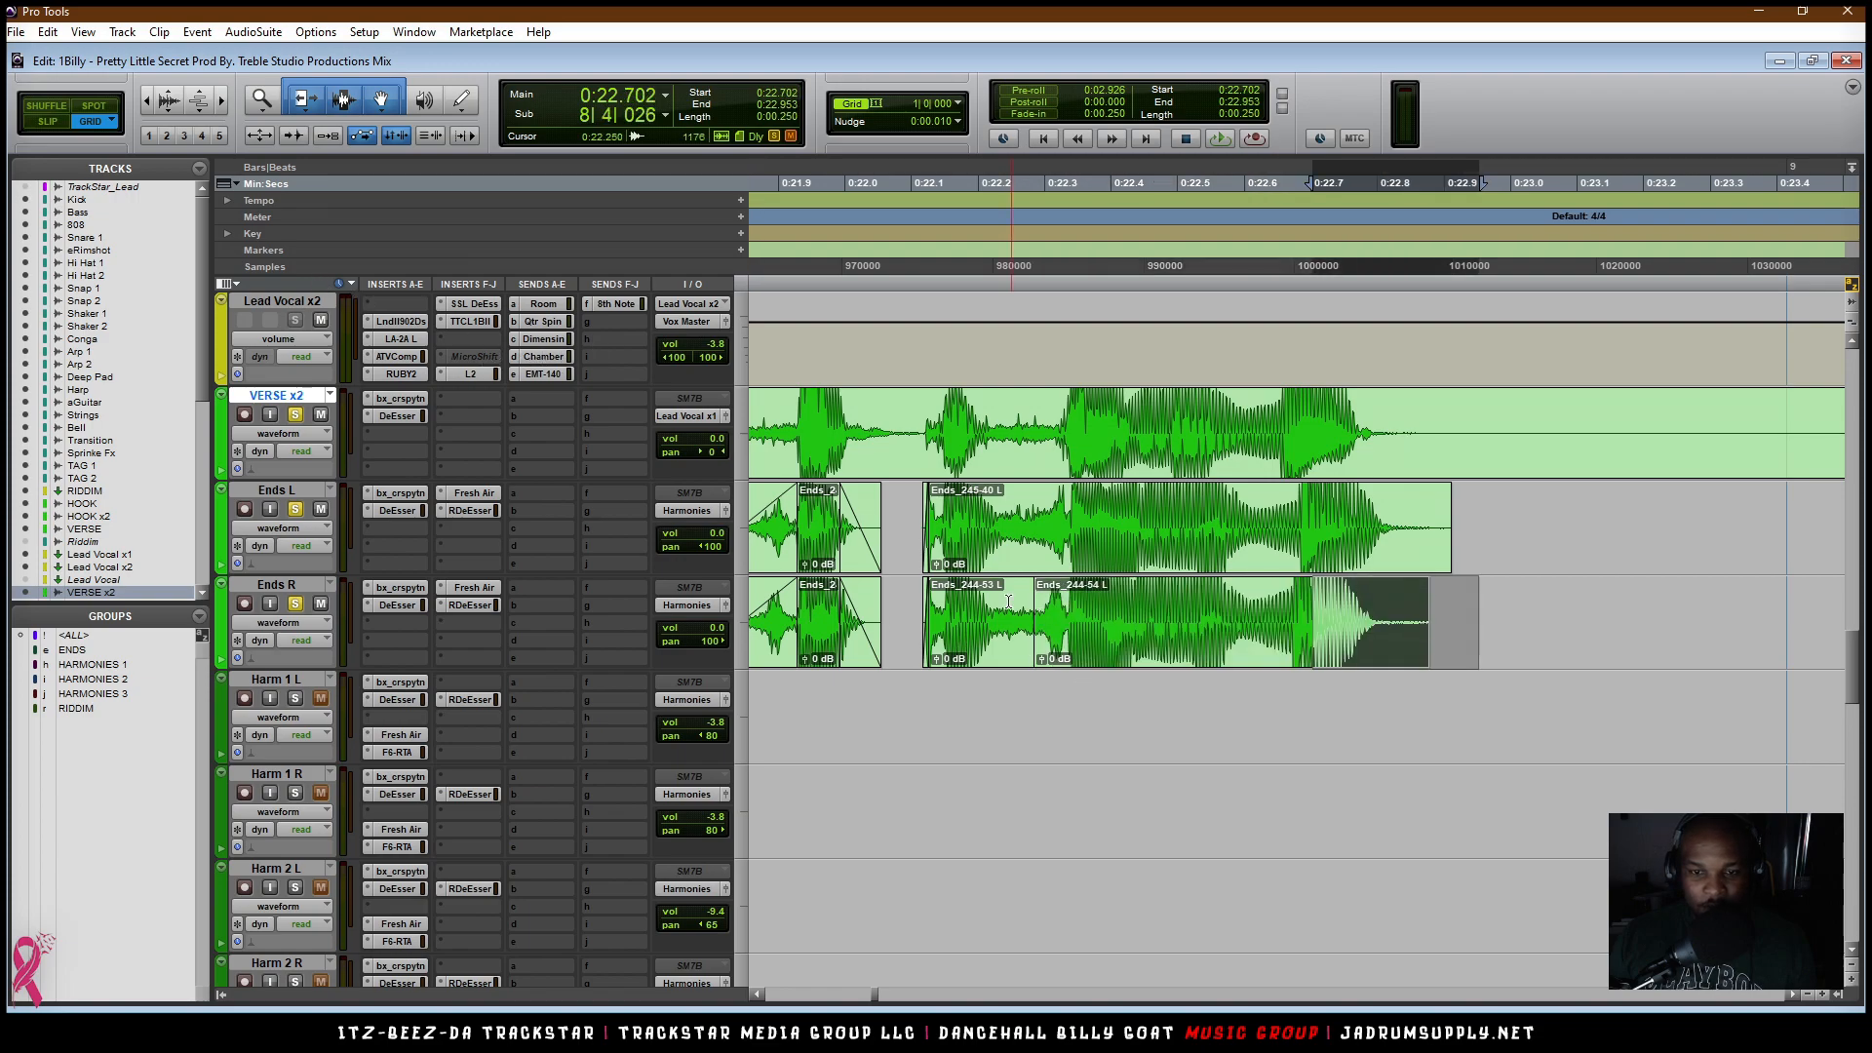
# Step: Choose the time-stretch trim mode and split the last Ends L clip at 0:22.322 and about 0:22.803, matching the phrase in VERSE x2
pyautogui.click(301, 107)
pyautogui.click(360, 146)
pyautogui.click(1463, 582)
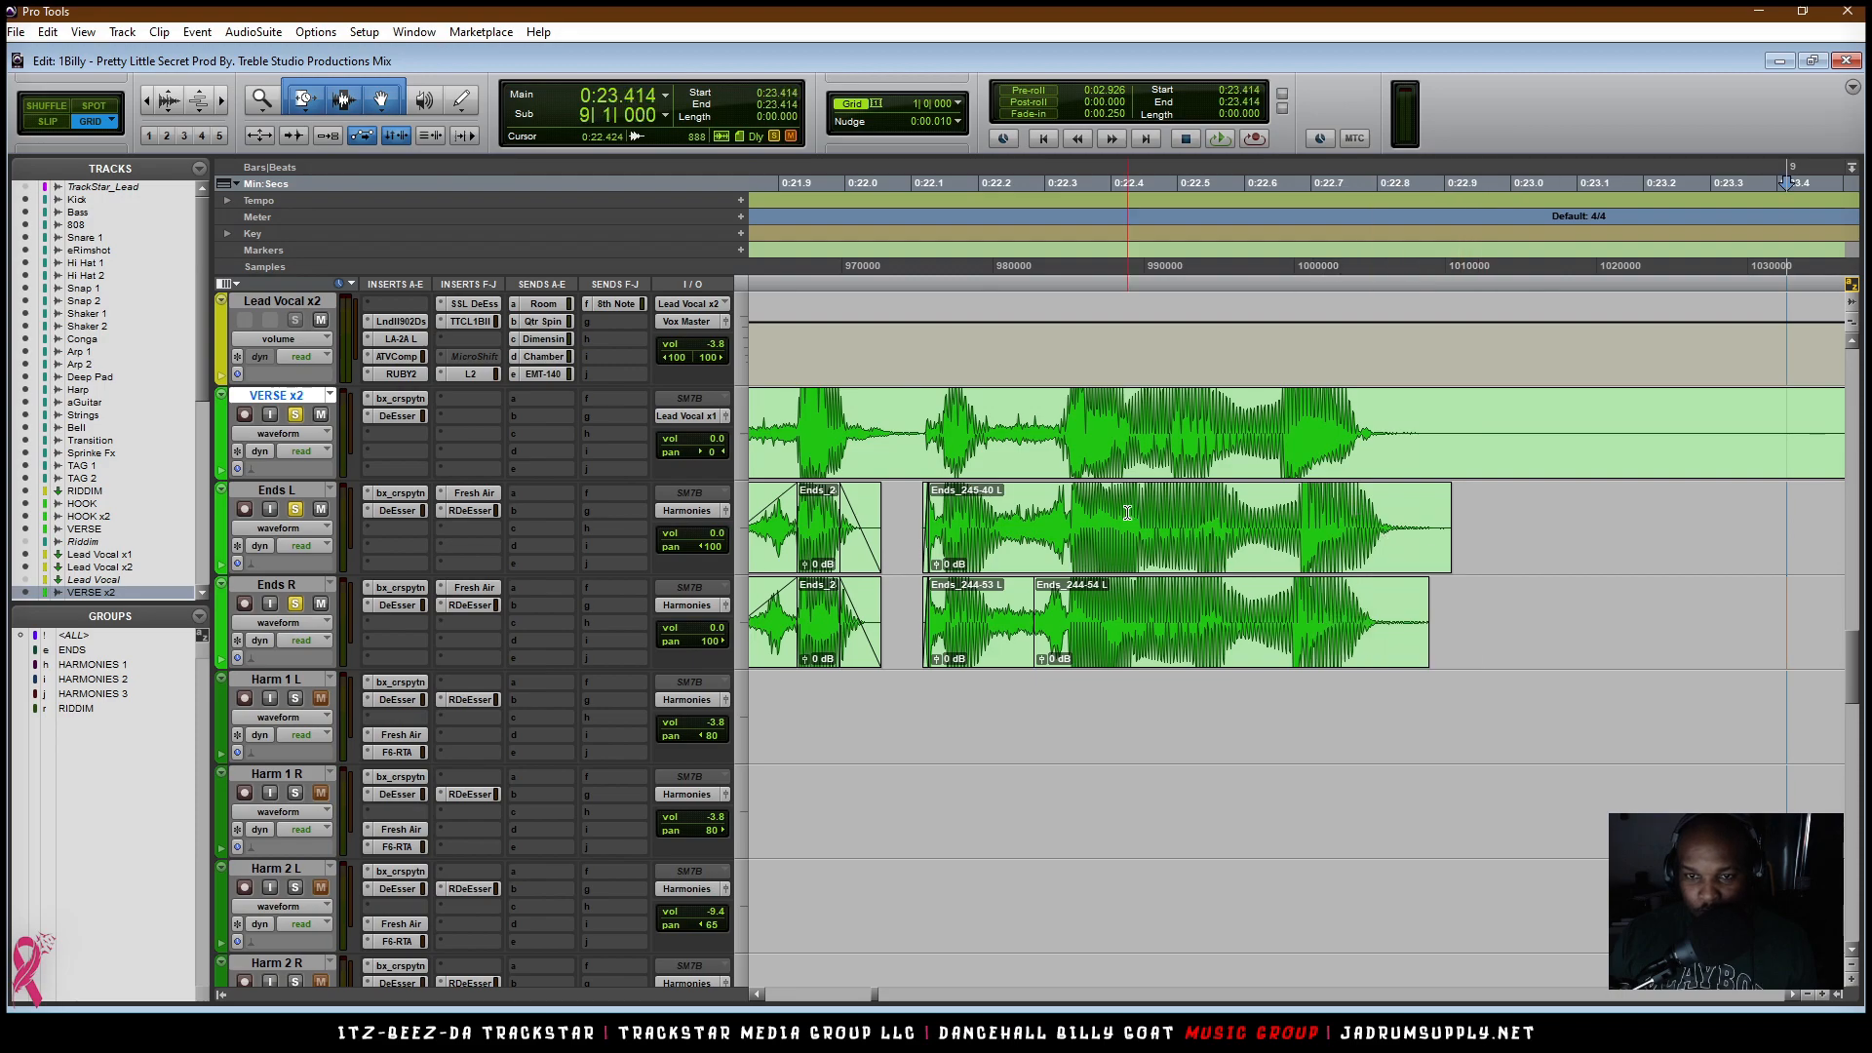
pyautogui.hotkey('ctrl', ']')
pyautogui.hscroll(-3, 1128, 572)
pyautogui.hscroll(-5, 1151, 583)
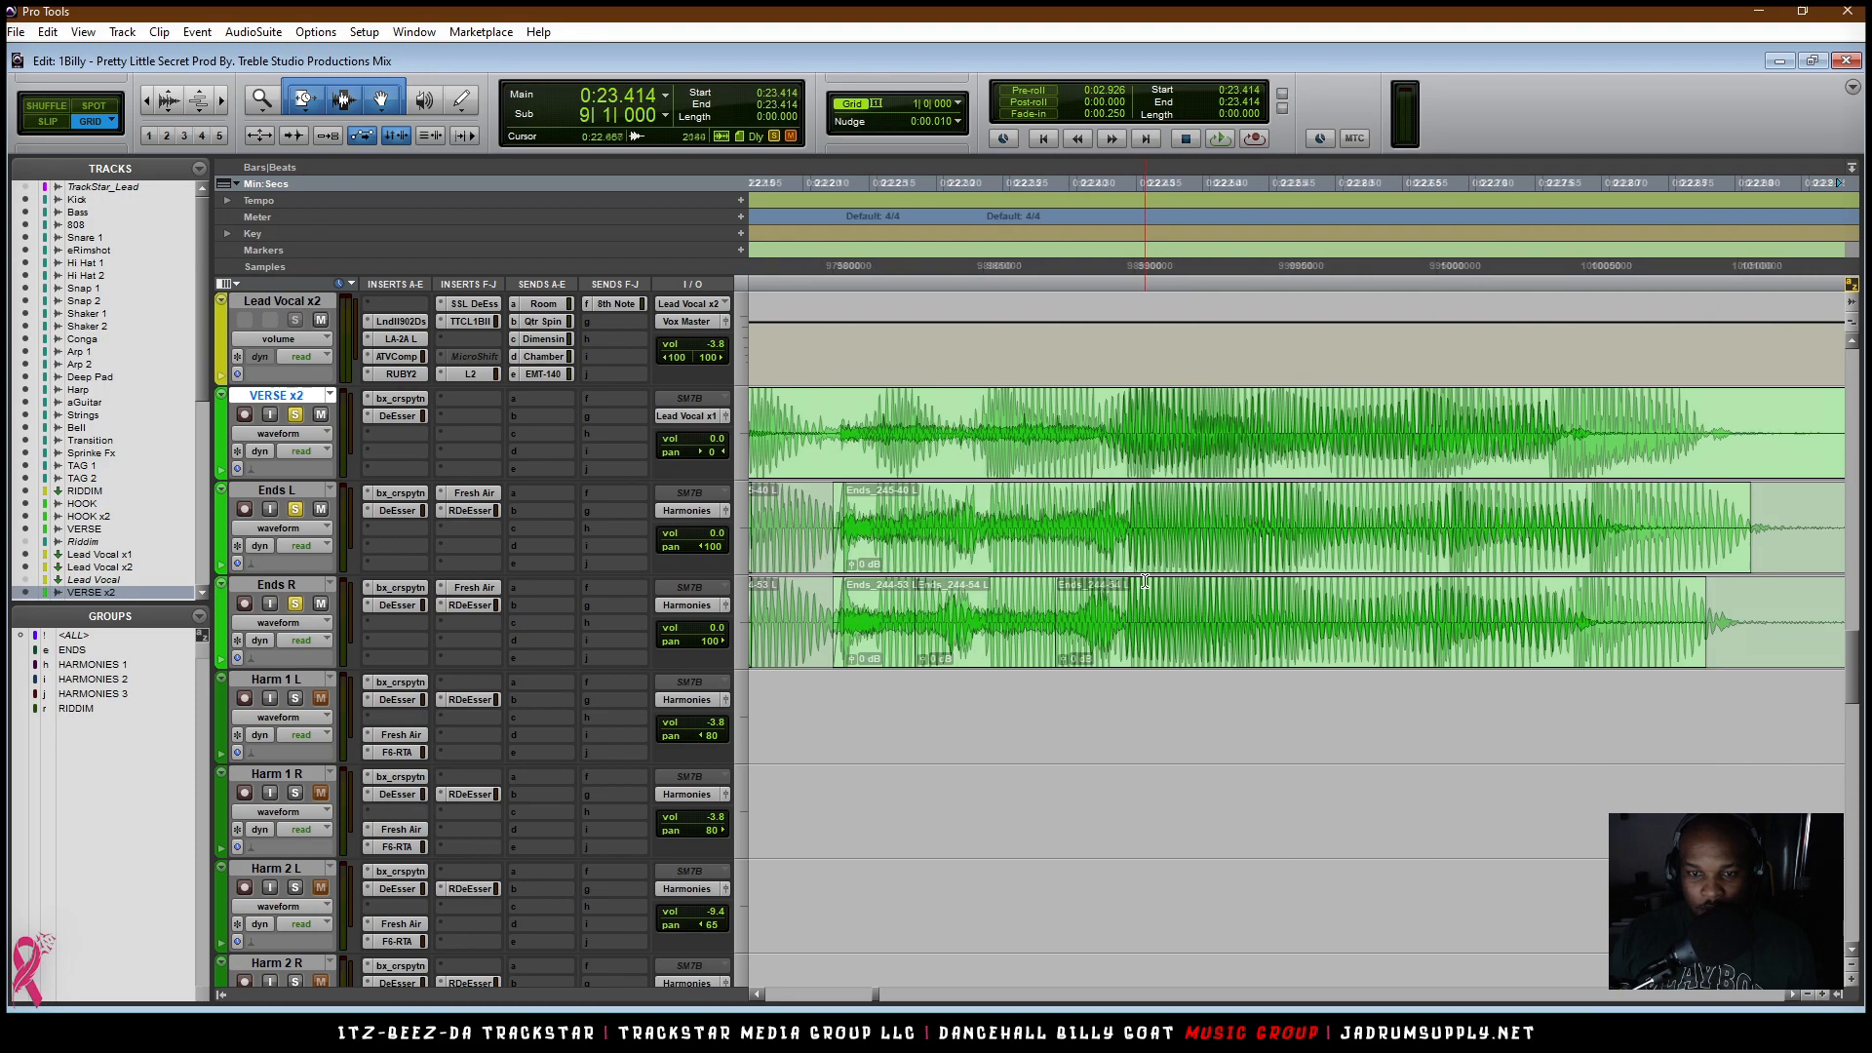
pyautogui.moveTo(1107, 429); pyautogui.dragTo(1748, 458)
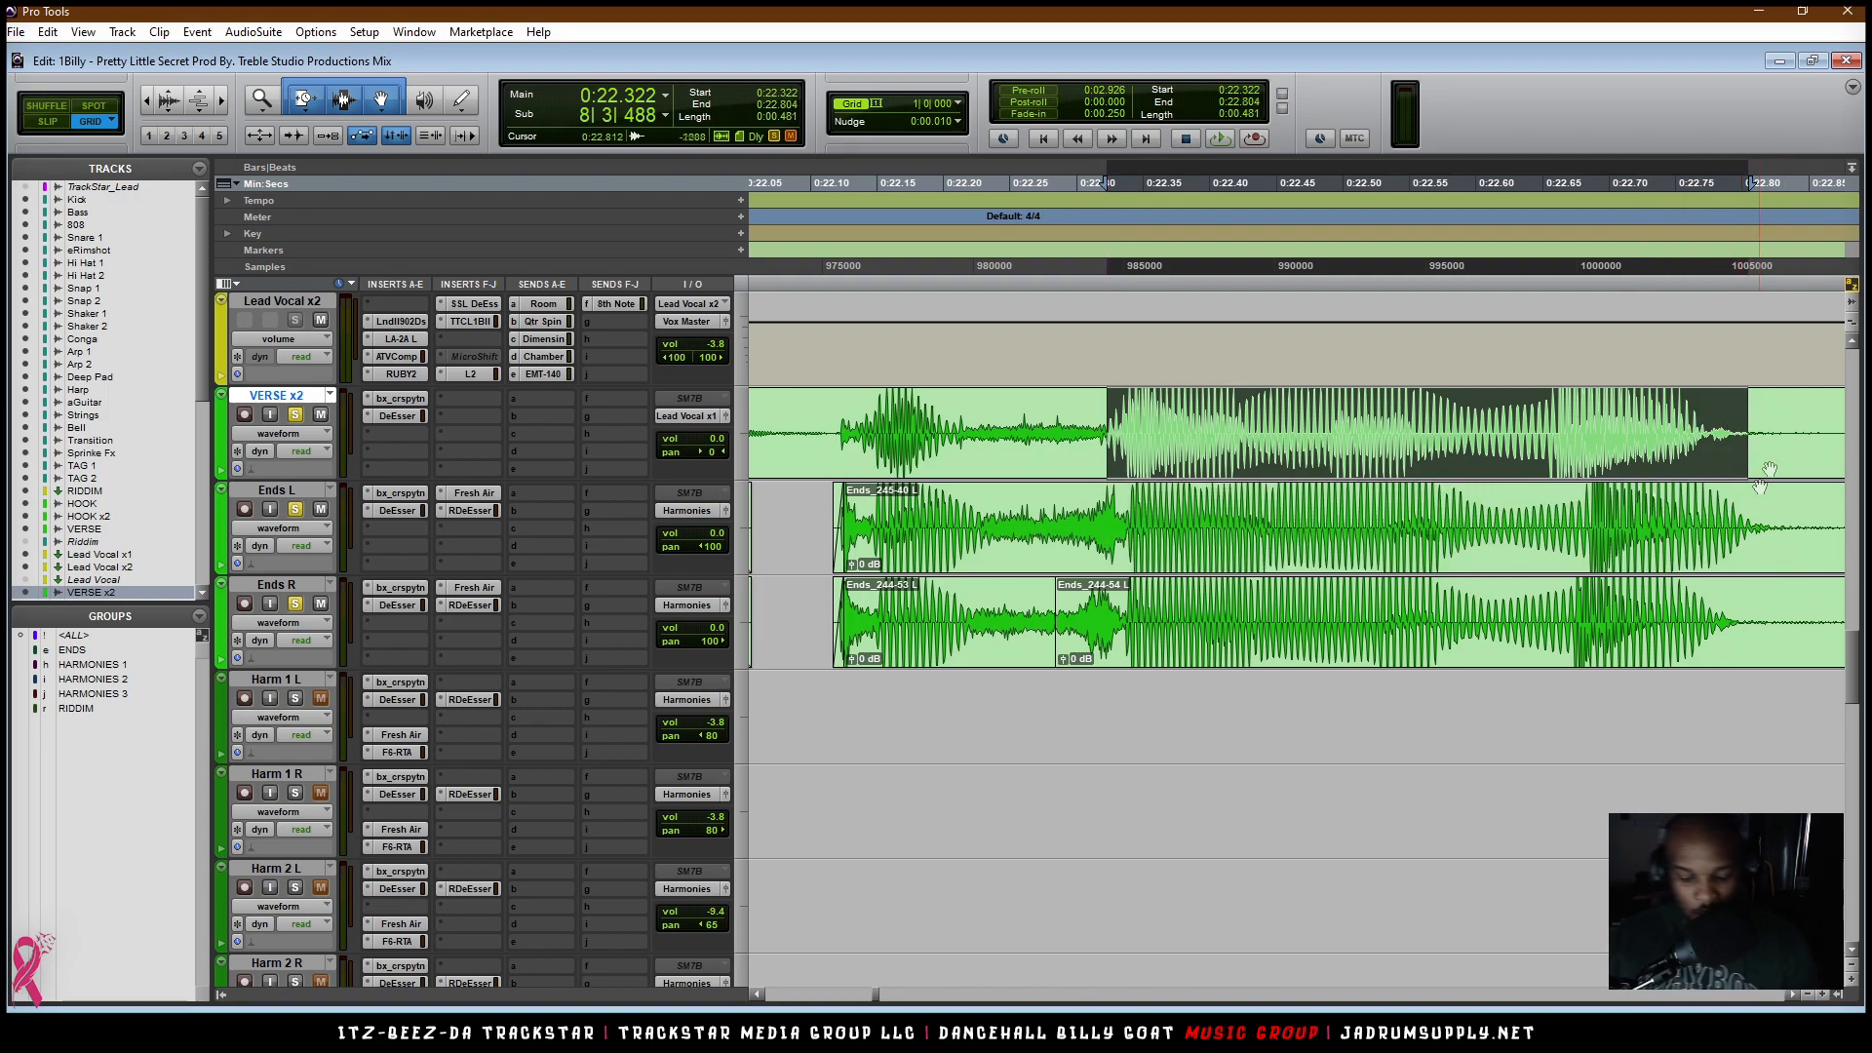
pyautogui.press(';')
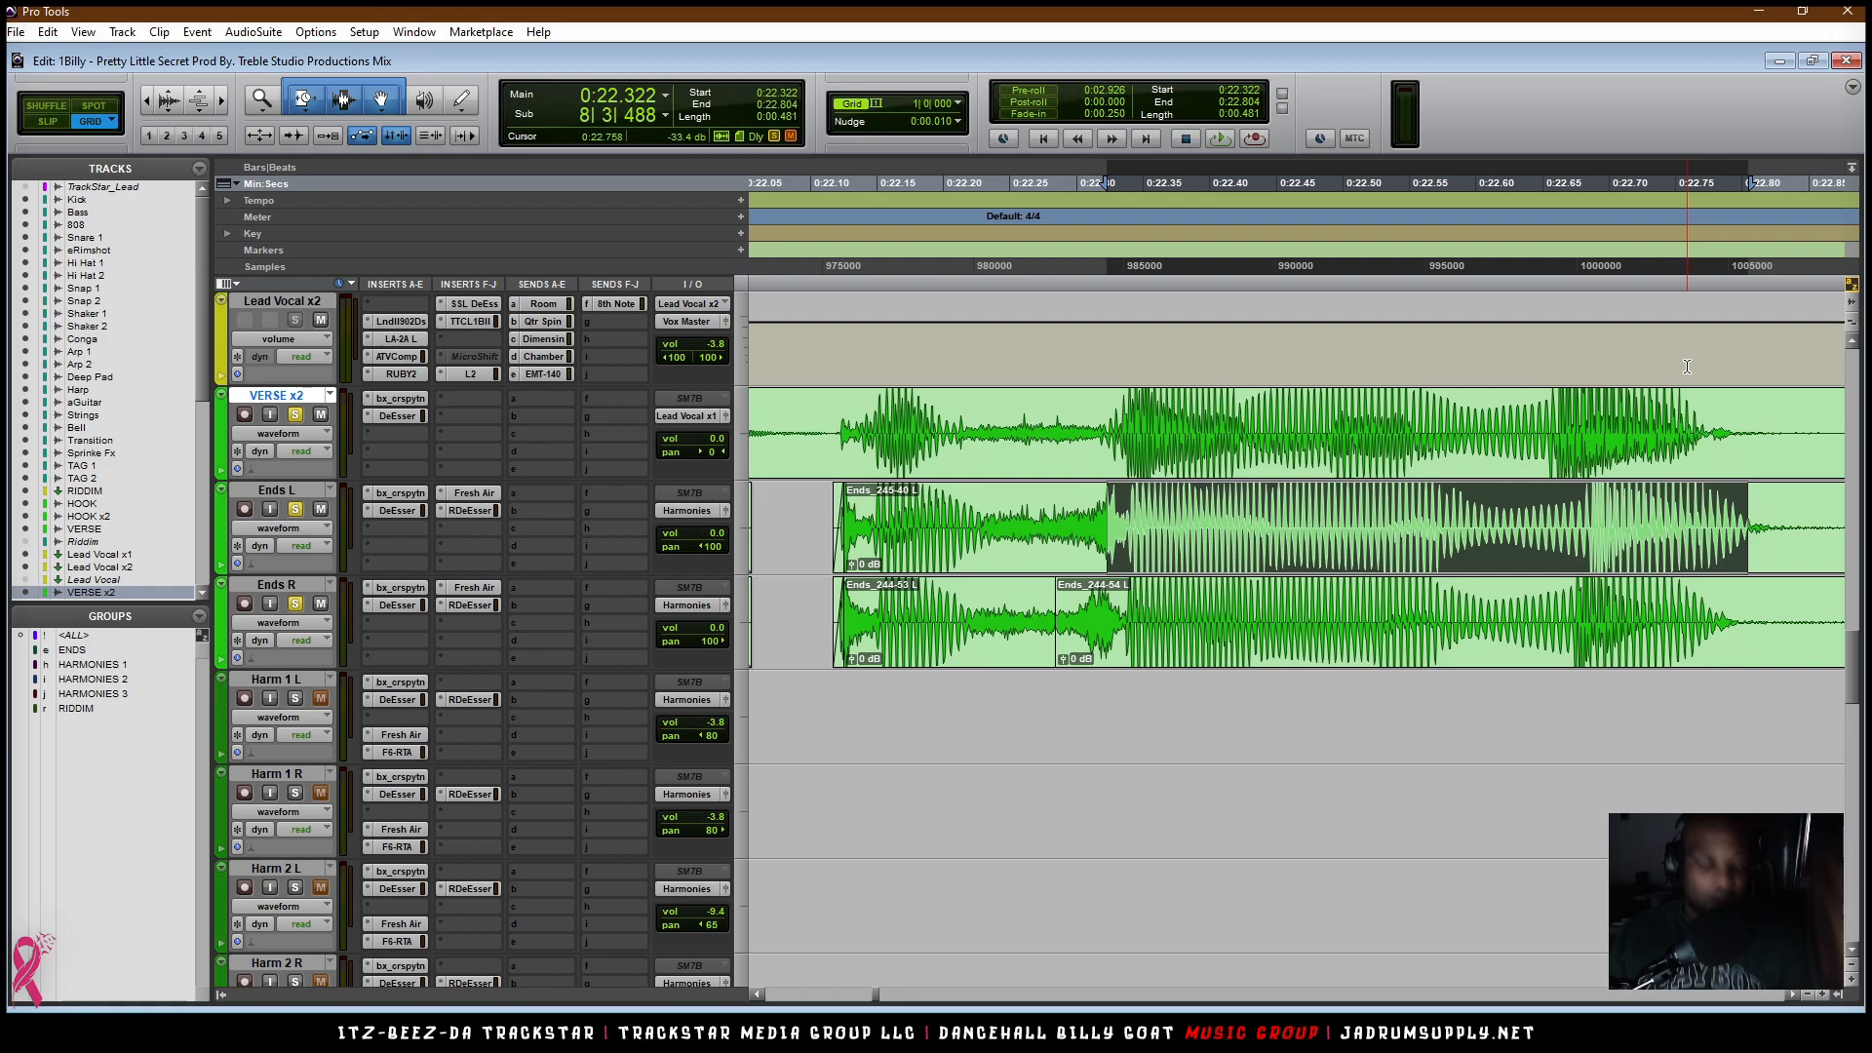
pyautogui.press('b')
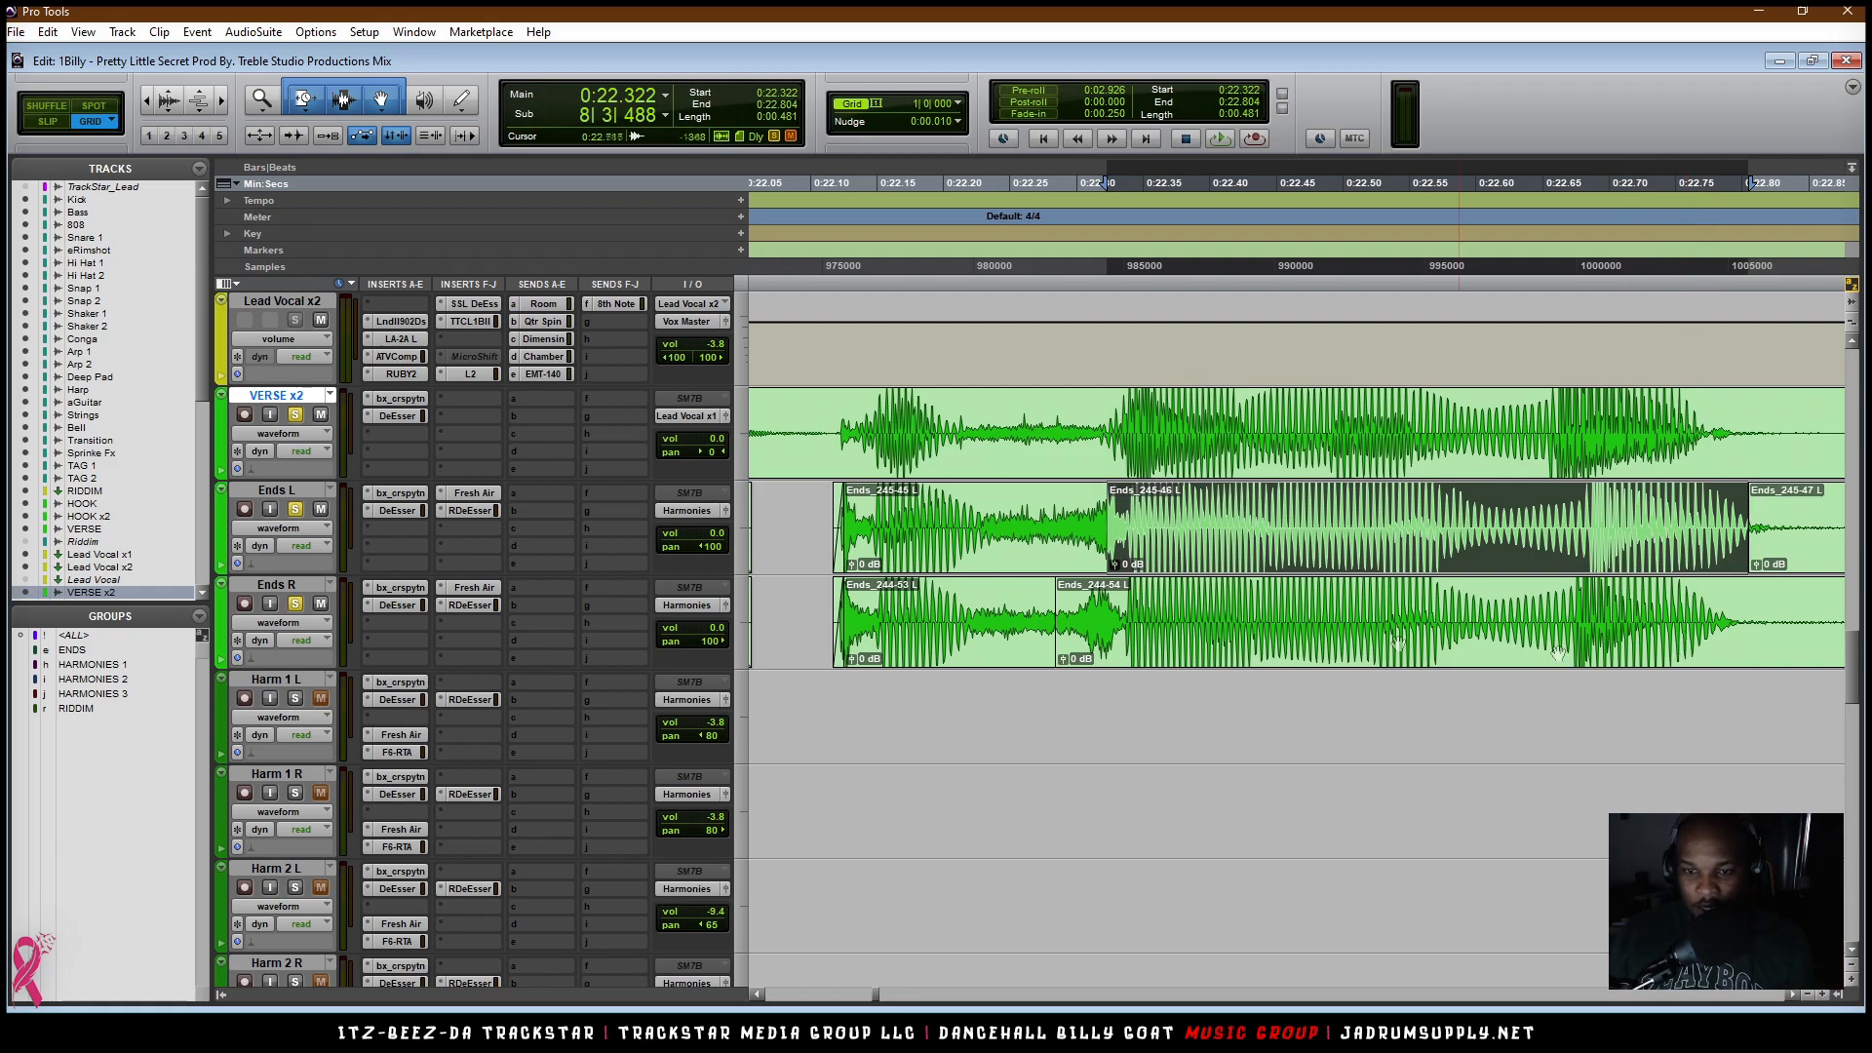
# Step: Move the last Ends R piece slightly earlier so it starts at 0:22.279
pyautogui.scroll(-1, 1306, 624)
pyautogui.scroll(1, 1365, 644)
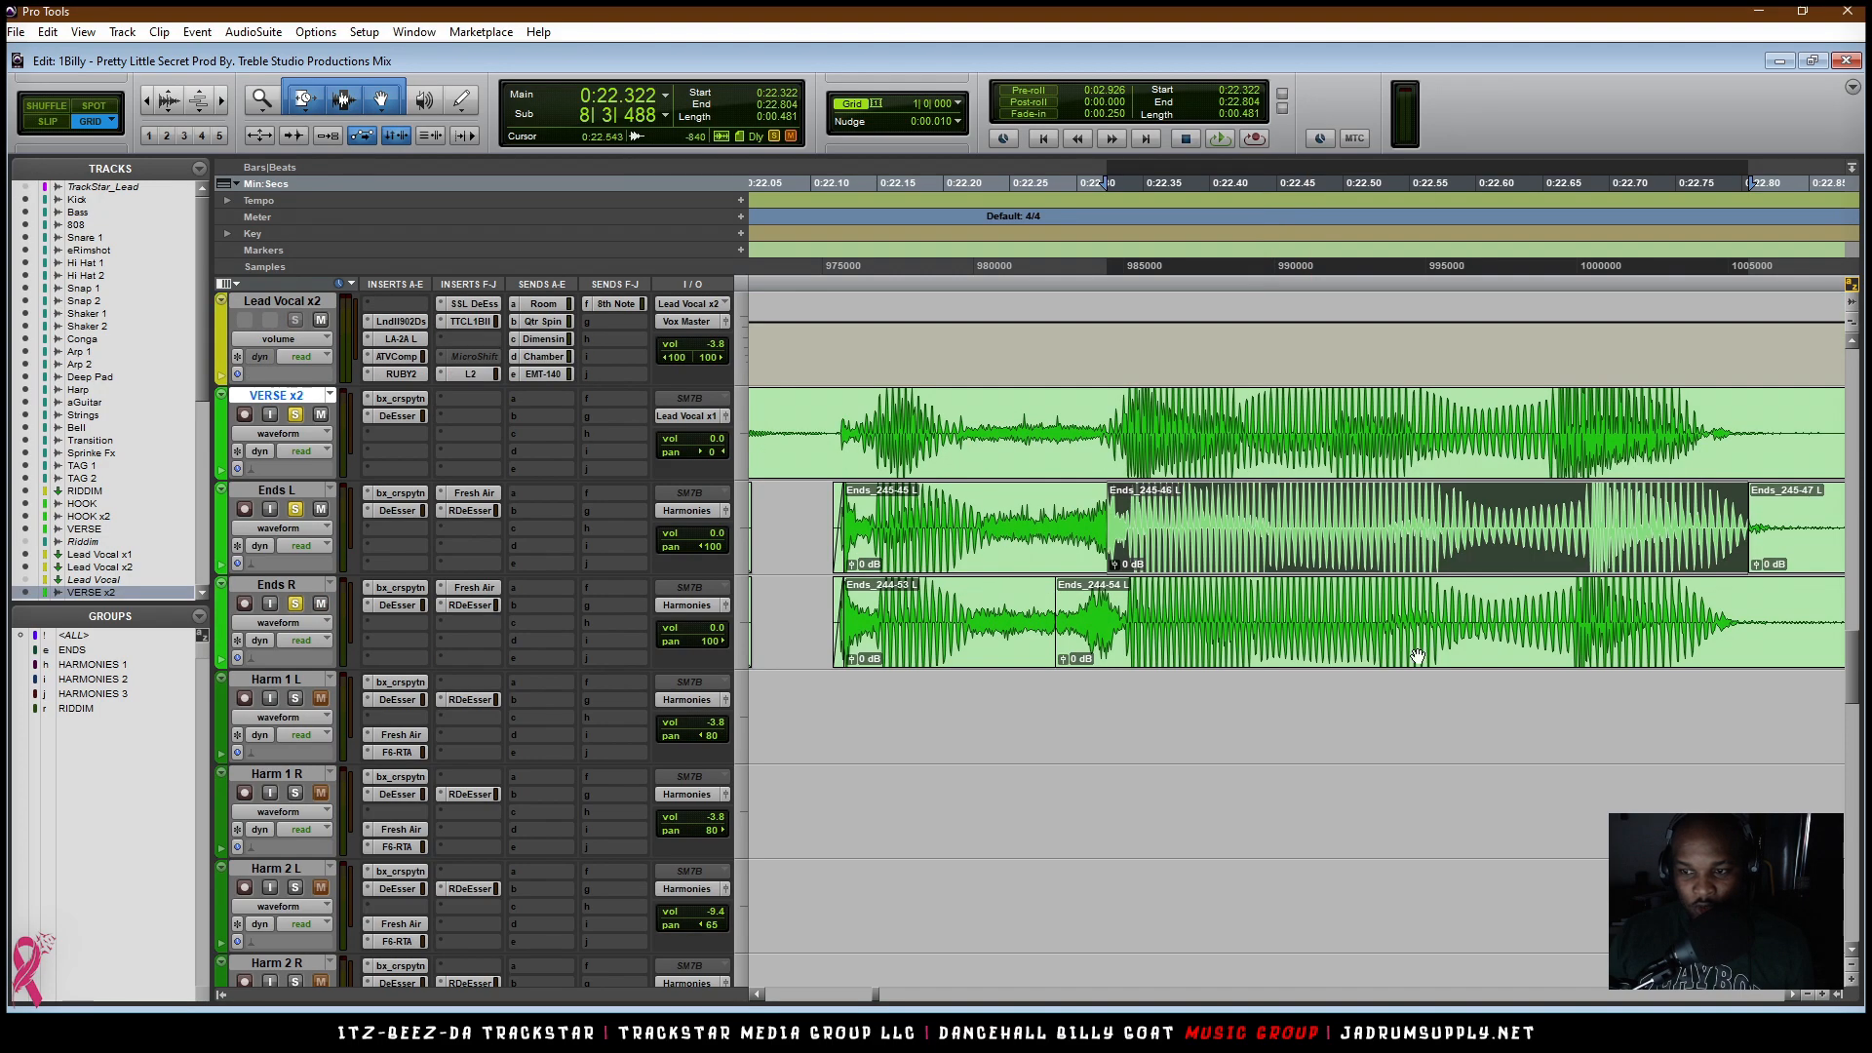
pyautogui.click(1175, 649)
pyautogui.hotkey('ctrl', ']')
pyautogui.moveTo(1506, 640); pyautogui.dragTo(1492, 642)
pyautogui.press('r')
pyautogui.press('r')
pyautogui.press('r')
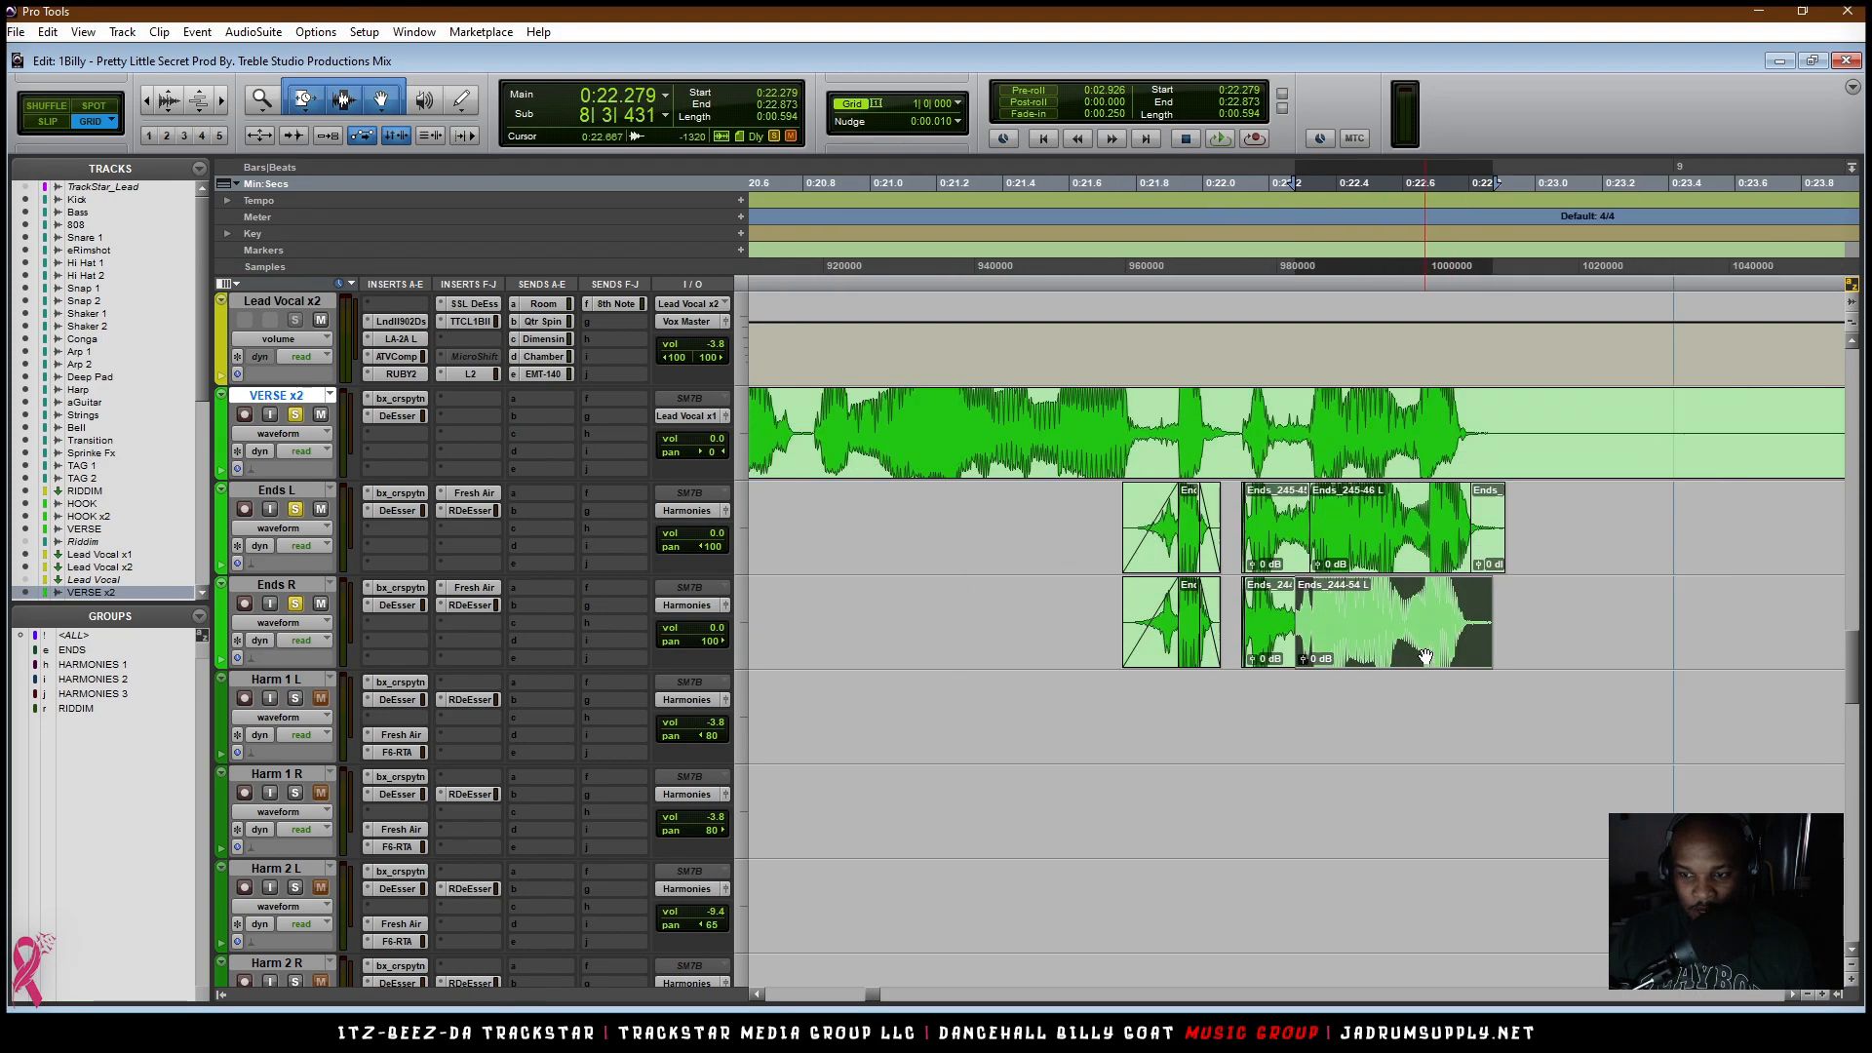
# Step: Try to time-stretch the end of the last Ends R piece to 0:22.910
pyautogui.moveTo(1483, 613); pyautogui.dragTo(1505, 614)
pyautogui.hotkey('ctrl', ']')
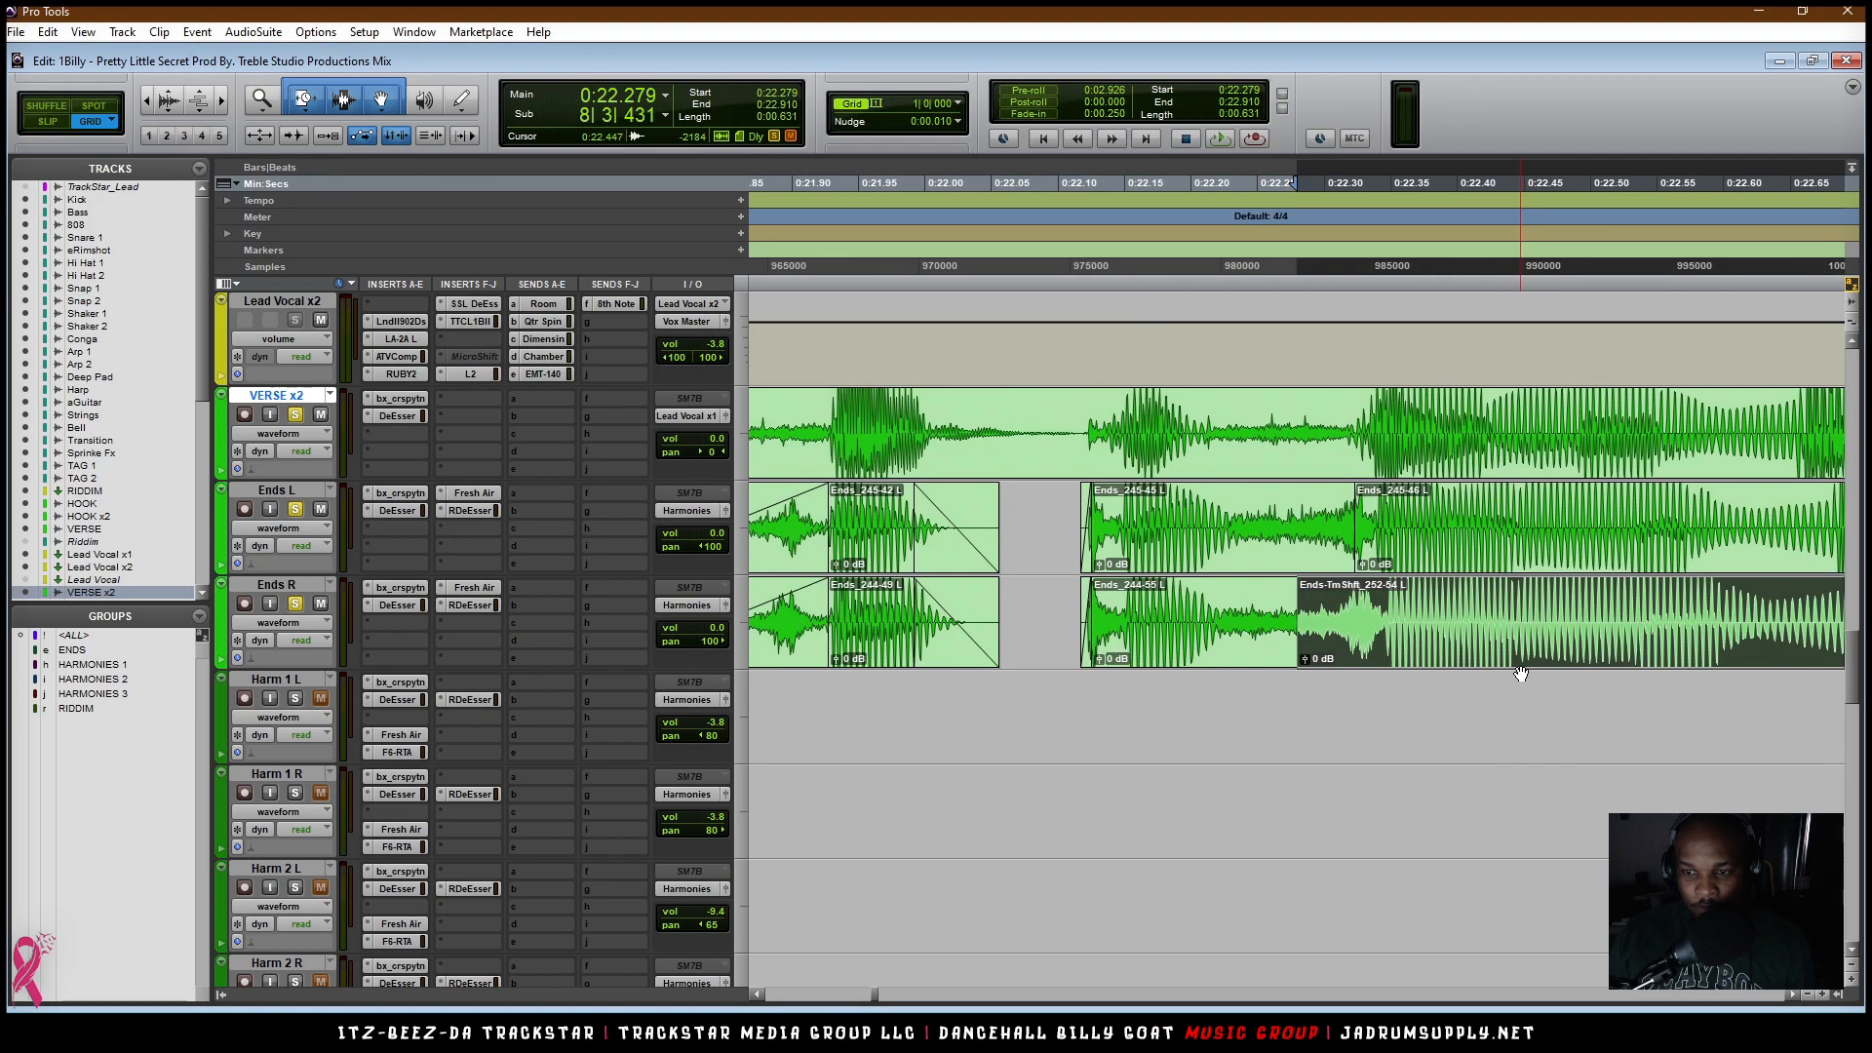
pyautogui.hotkey('ctrl', ']')
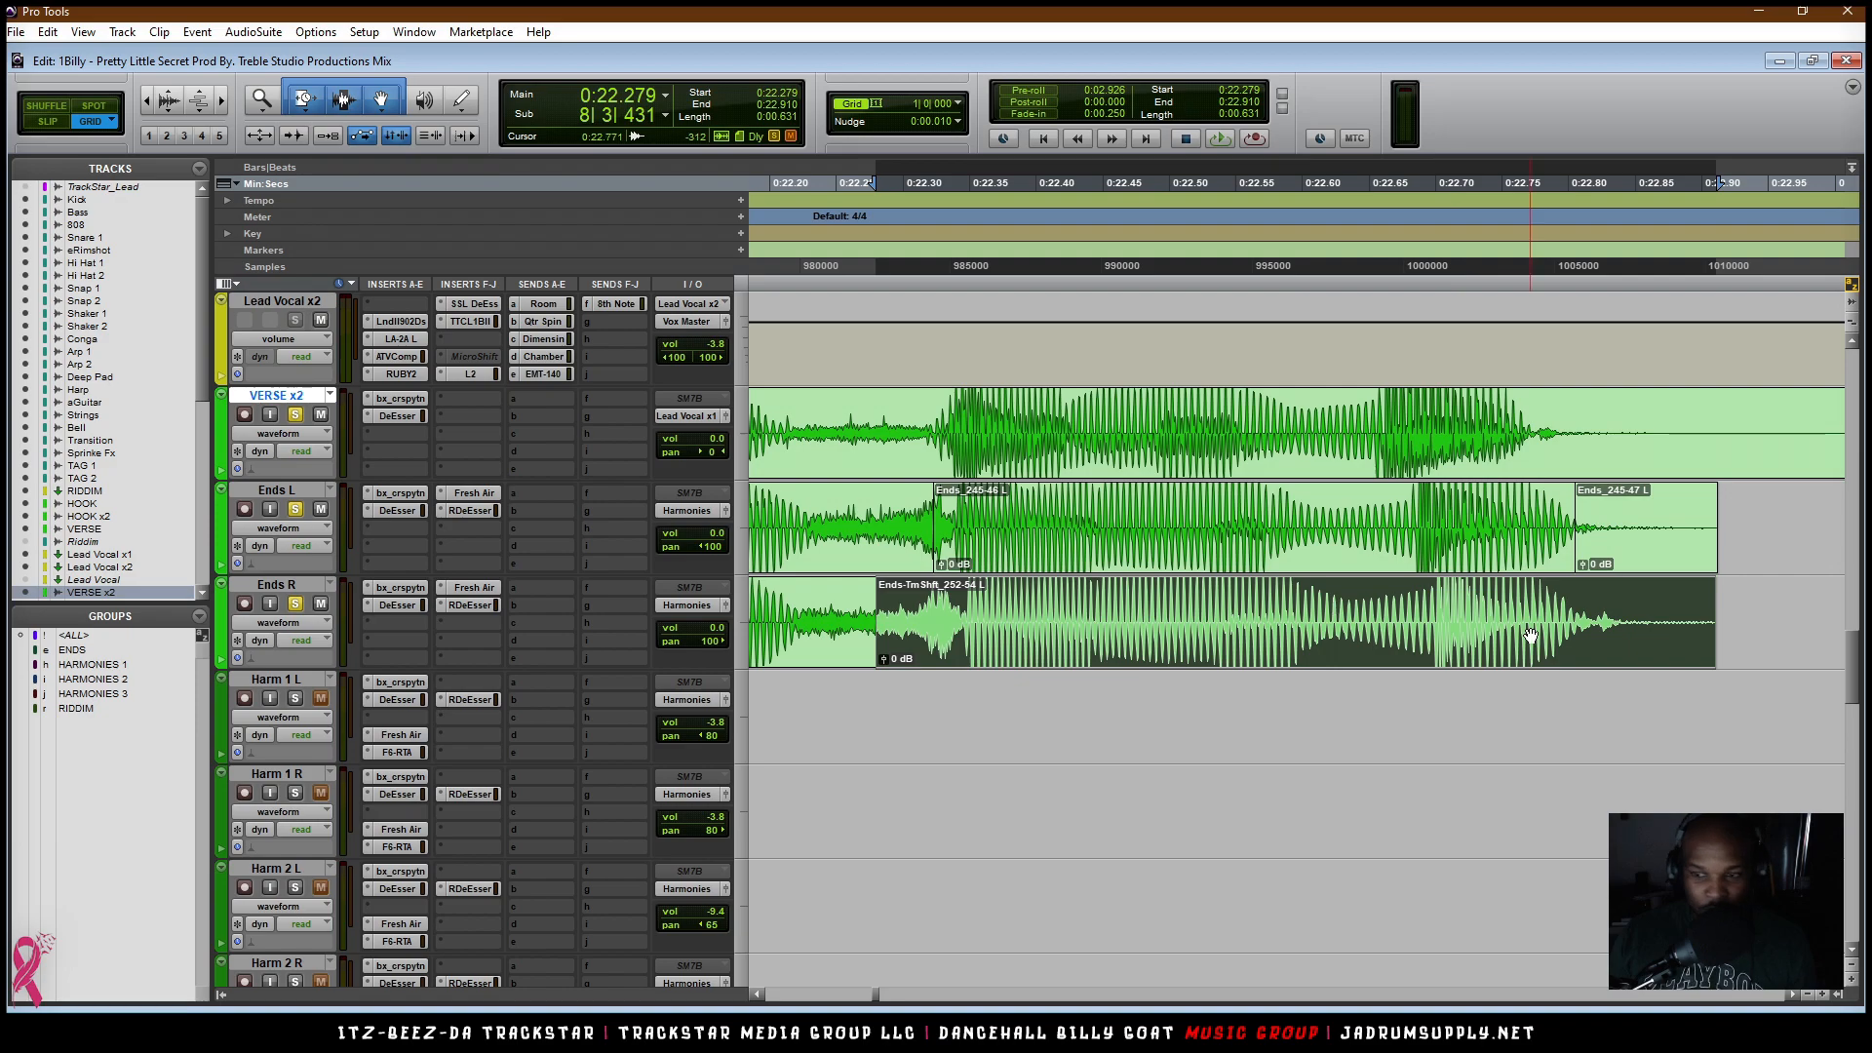
pyautogui.hotkey('ctrl', 'z')
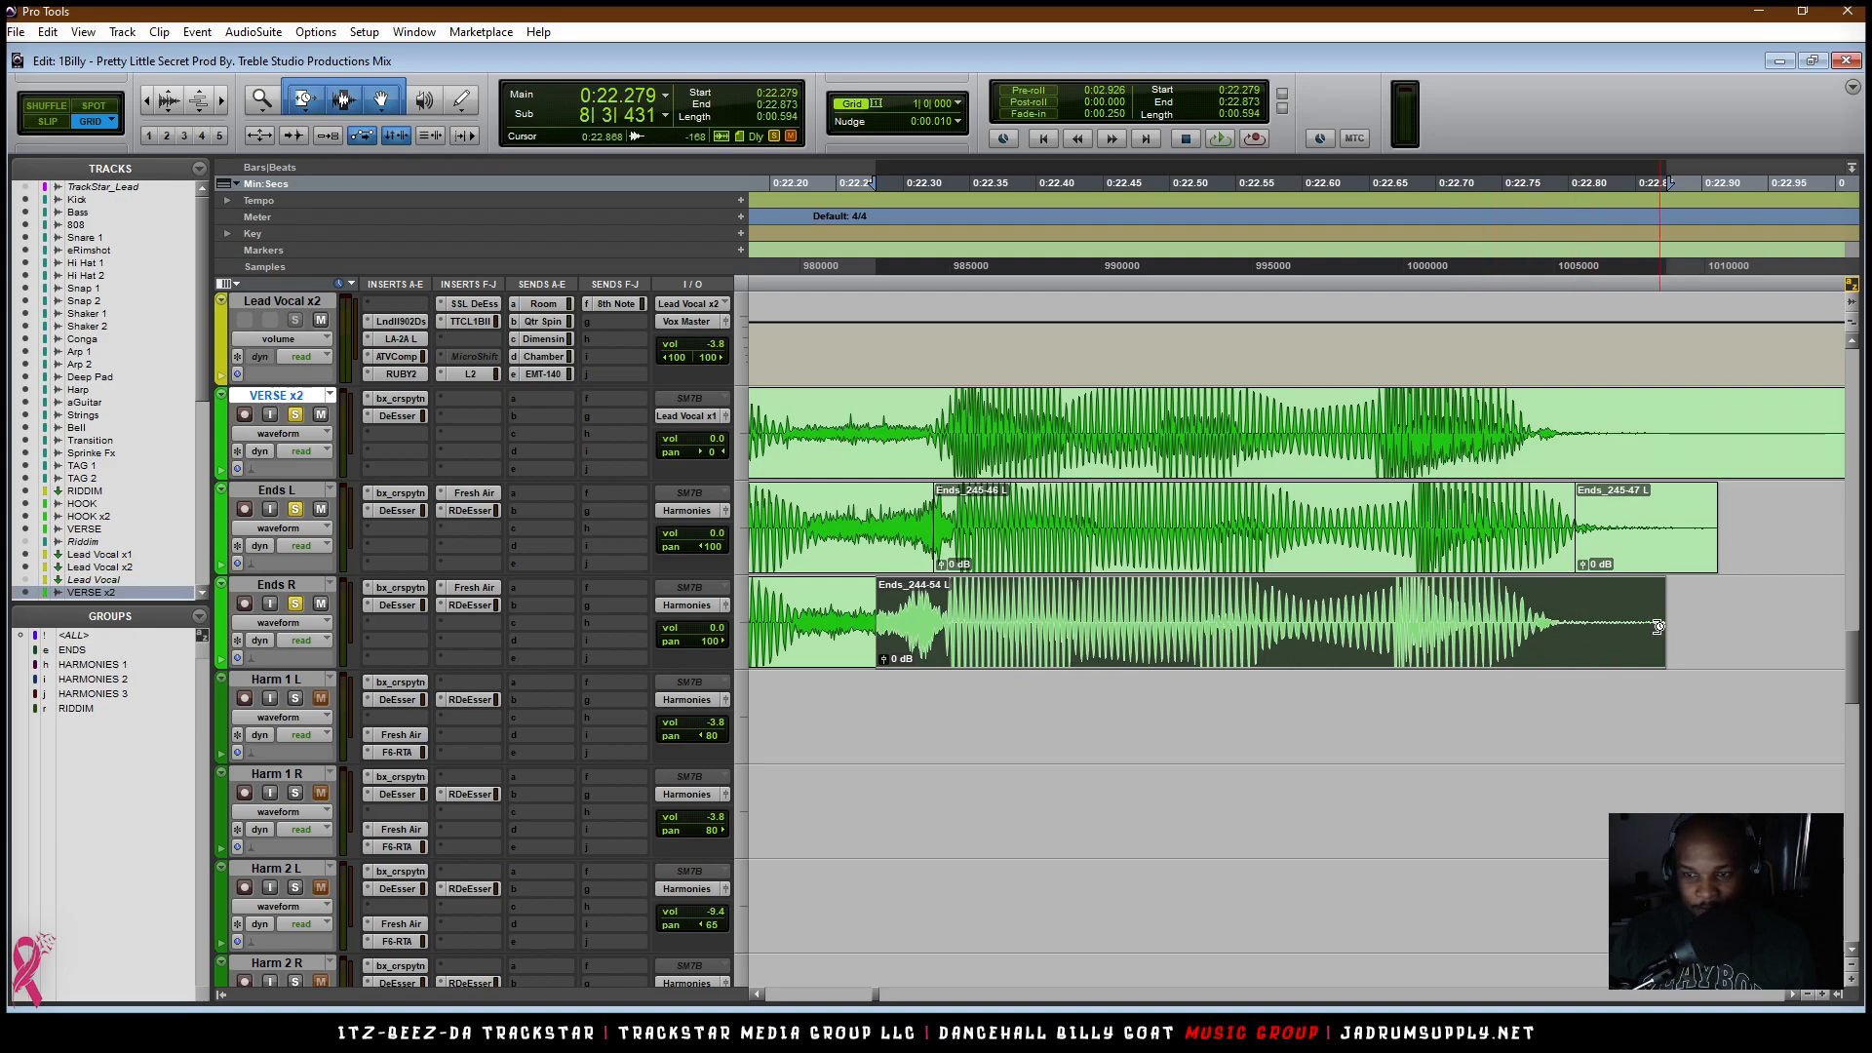
# Step: Time-stretch the last Ends R piece slightly to a length of 0.596 s and move it to start at 0:22.270
pyautogui.moveTo(1658, 627); pyautogui.dragTo(1668, 630)
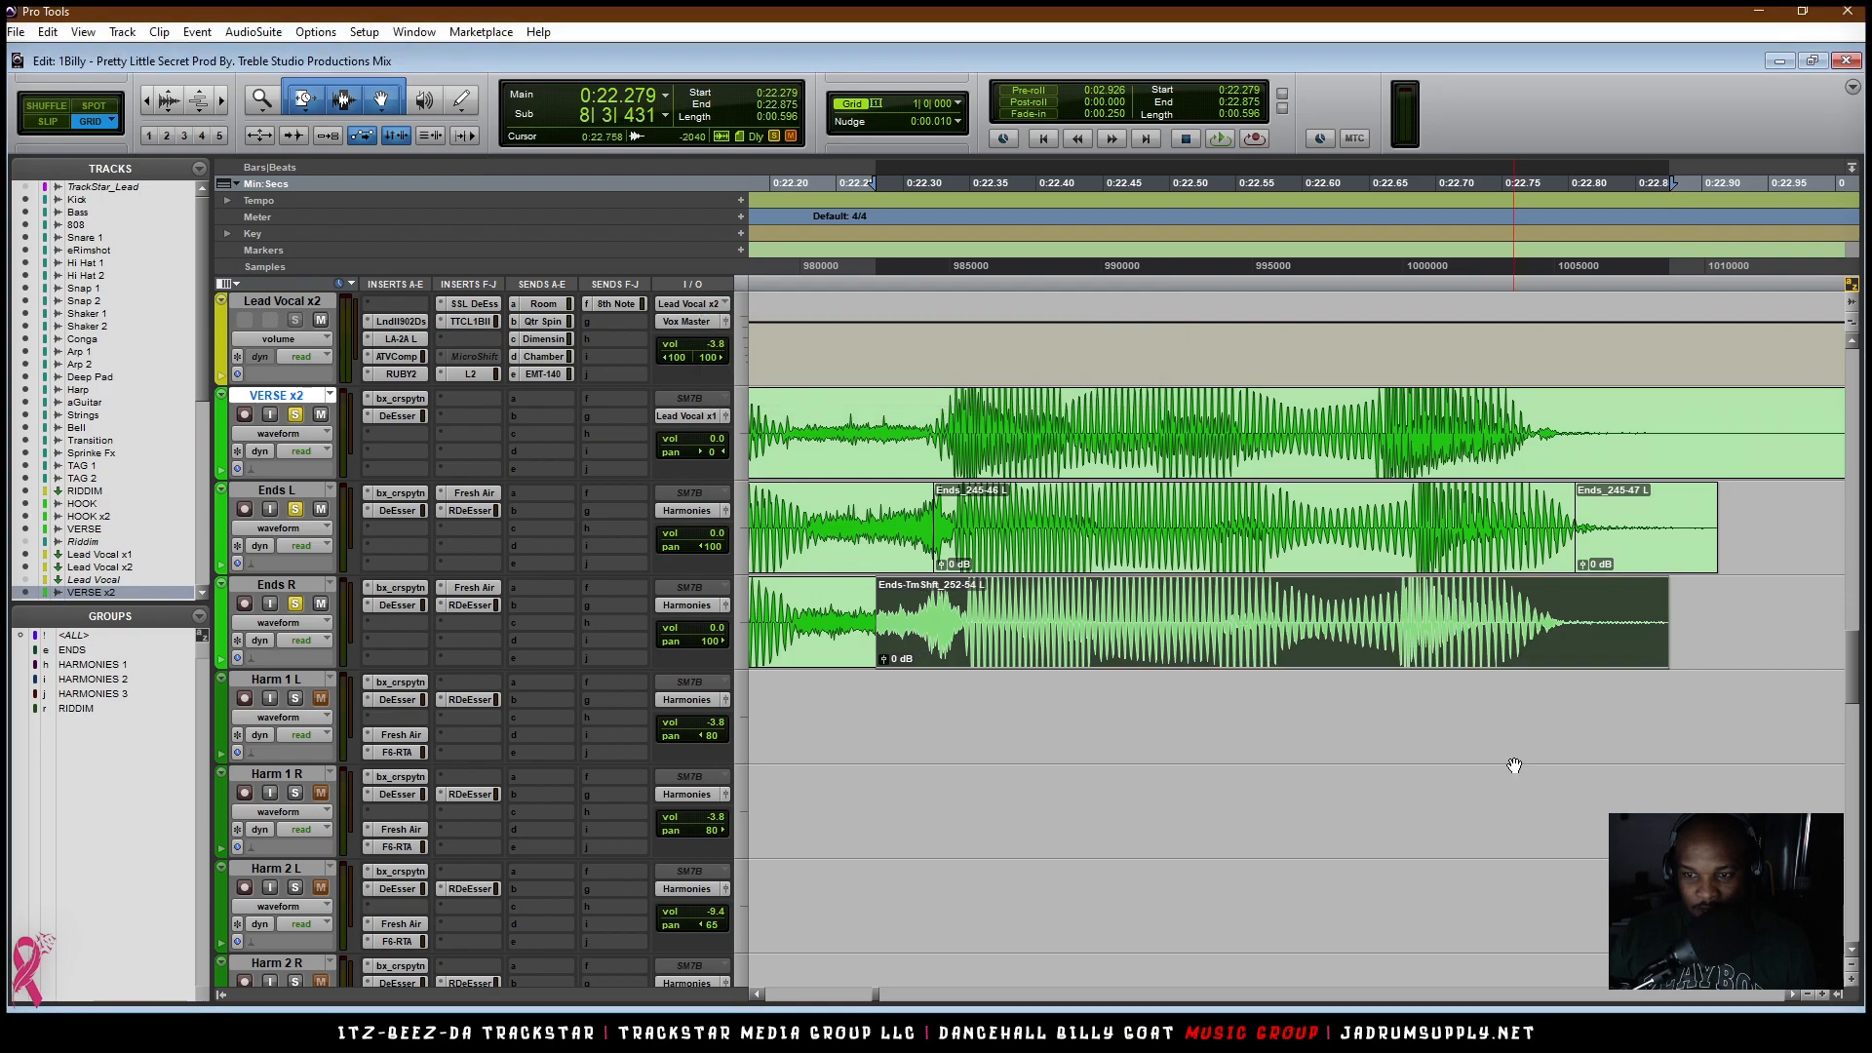
pyautogui.moveTo(1238, 665); pyautogui.dragTo(1226, 665)
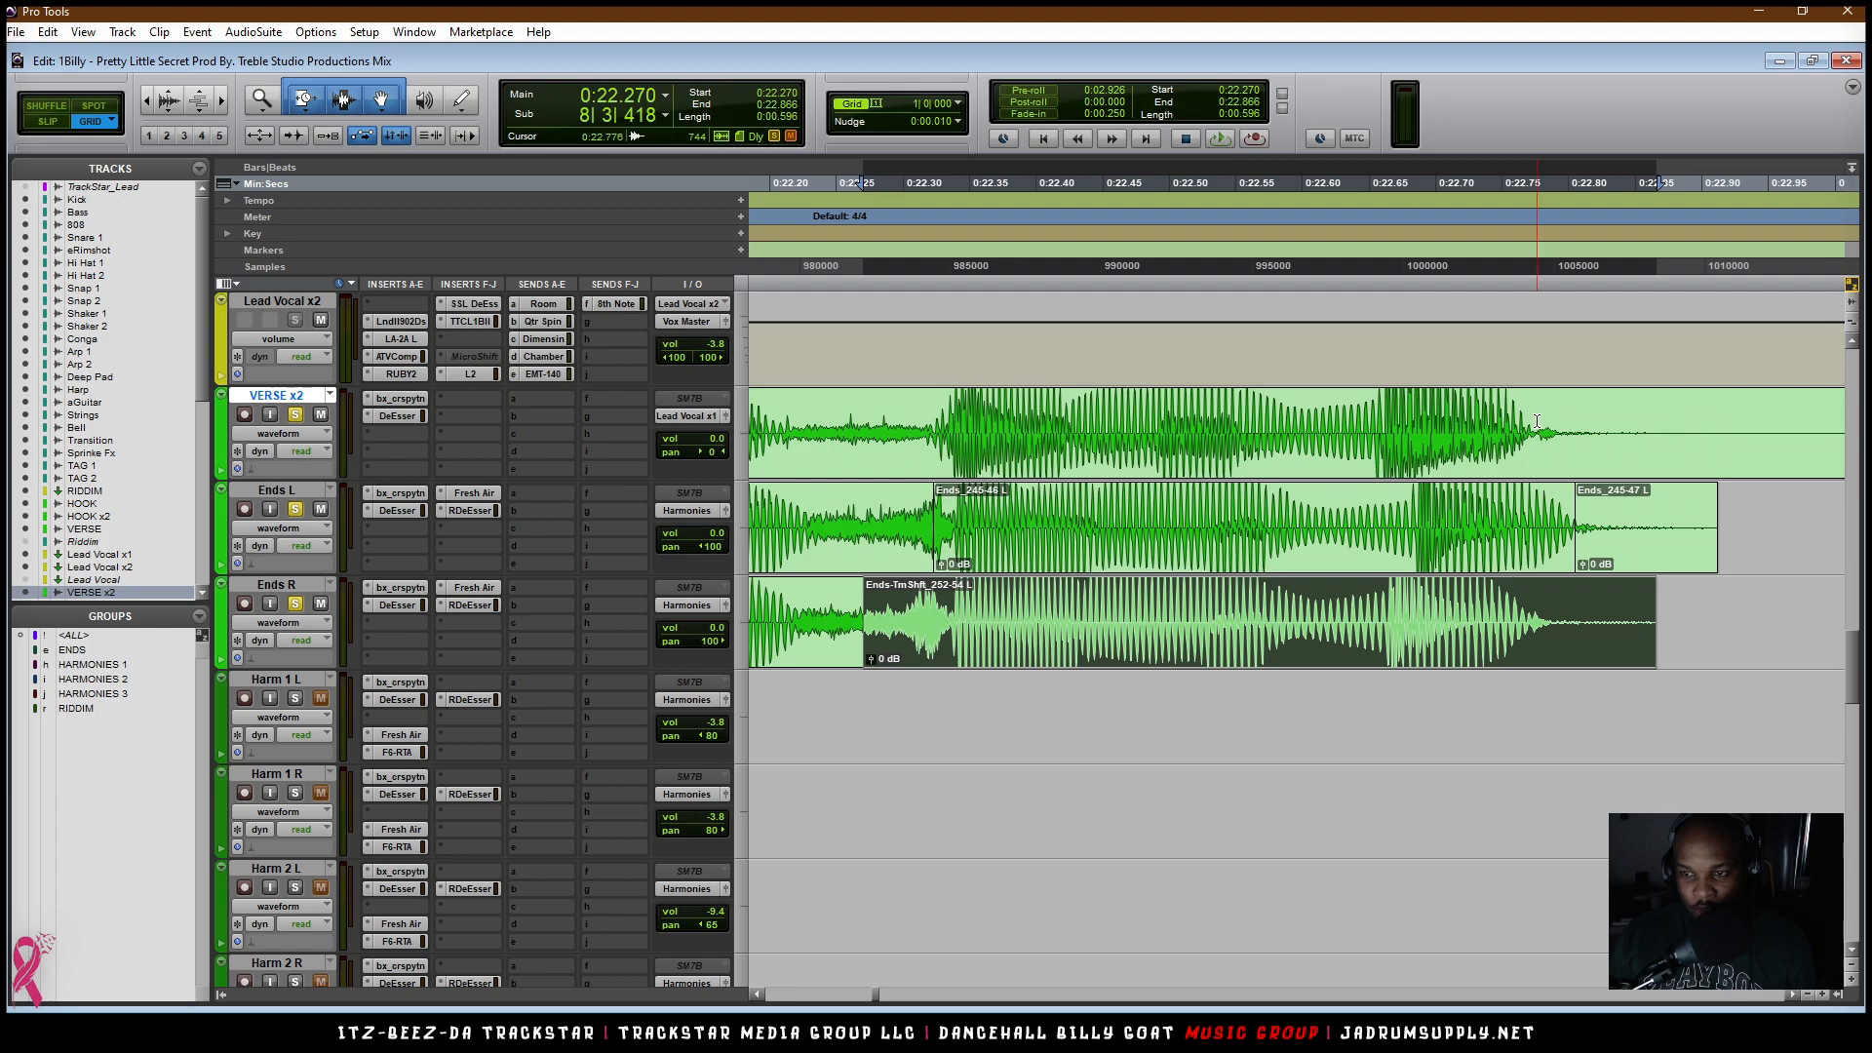
# Step: Reorder the tracks so Ends R sits directly under VERSE x2, above Ends L
pyautogui.click(1456, 554)
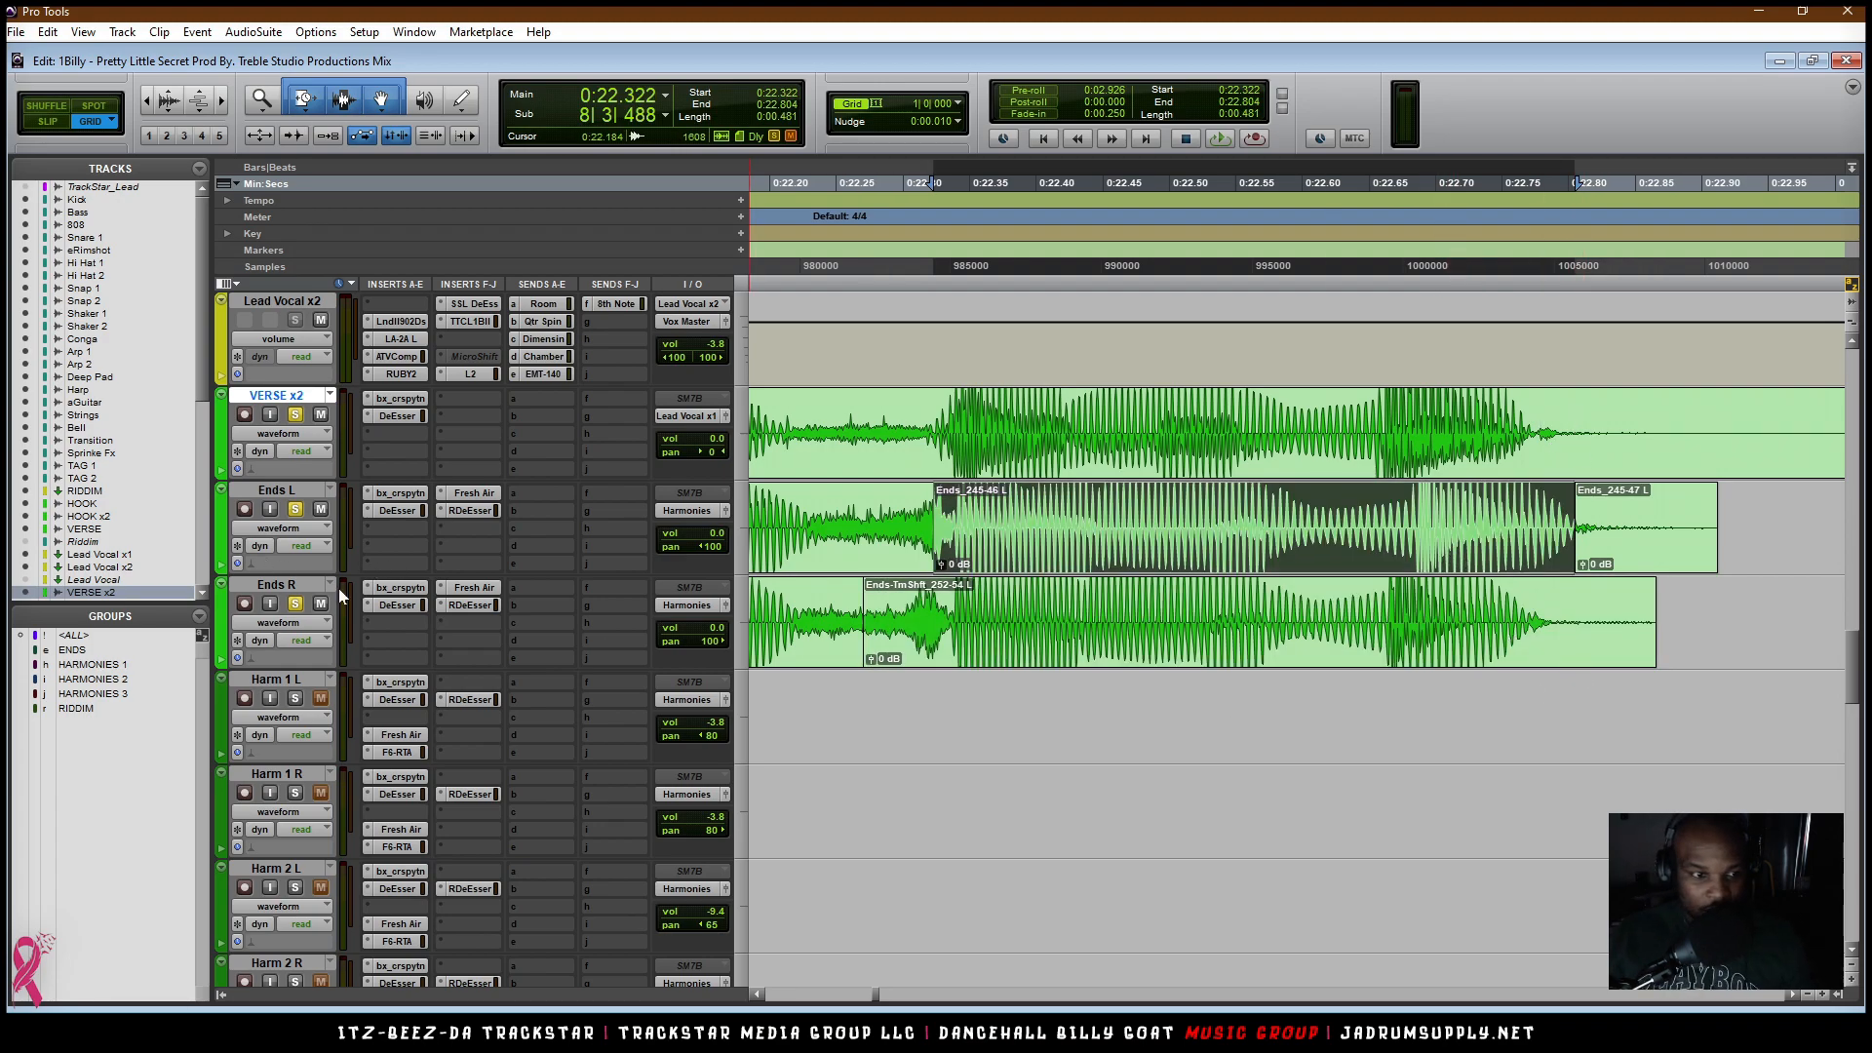
pyautogui.moveTo(312, 596); pyautogui.dragTo(278, 493)
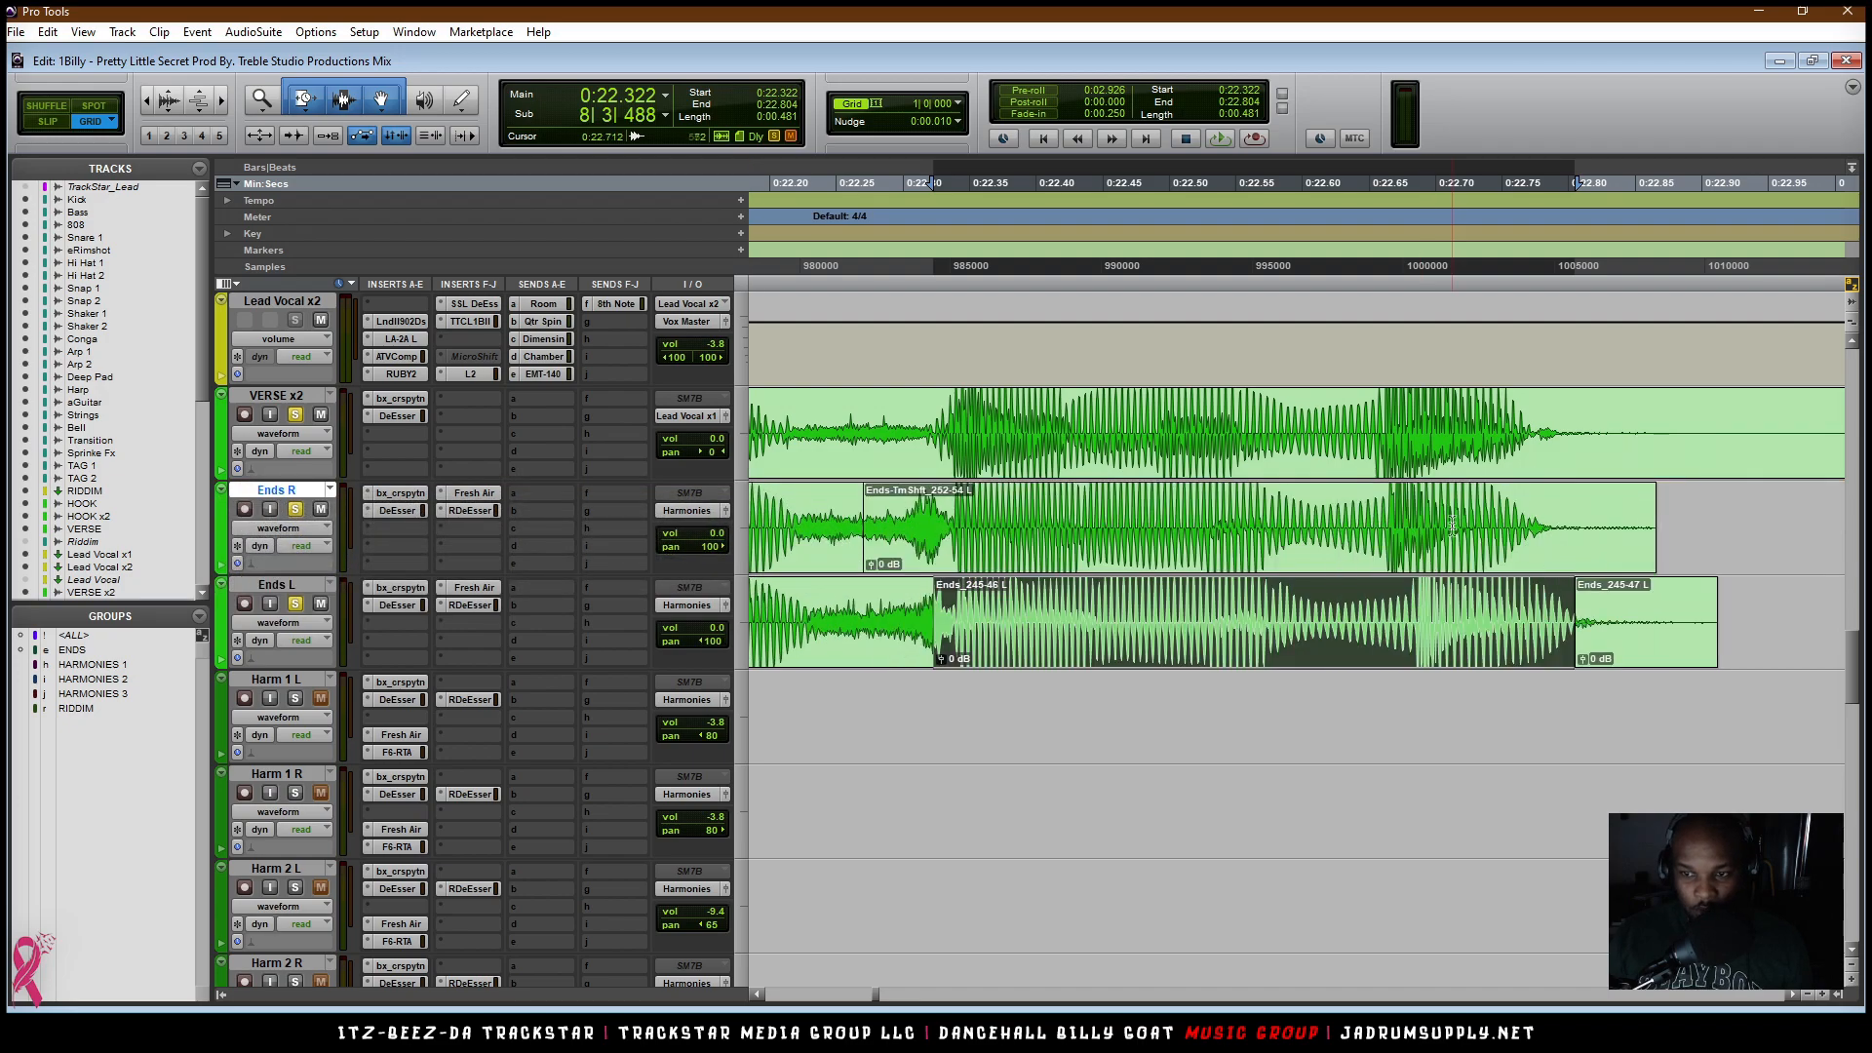
pyautogui.click(1267, 455)
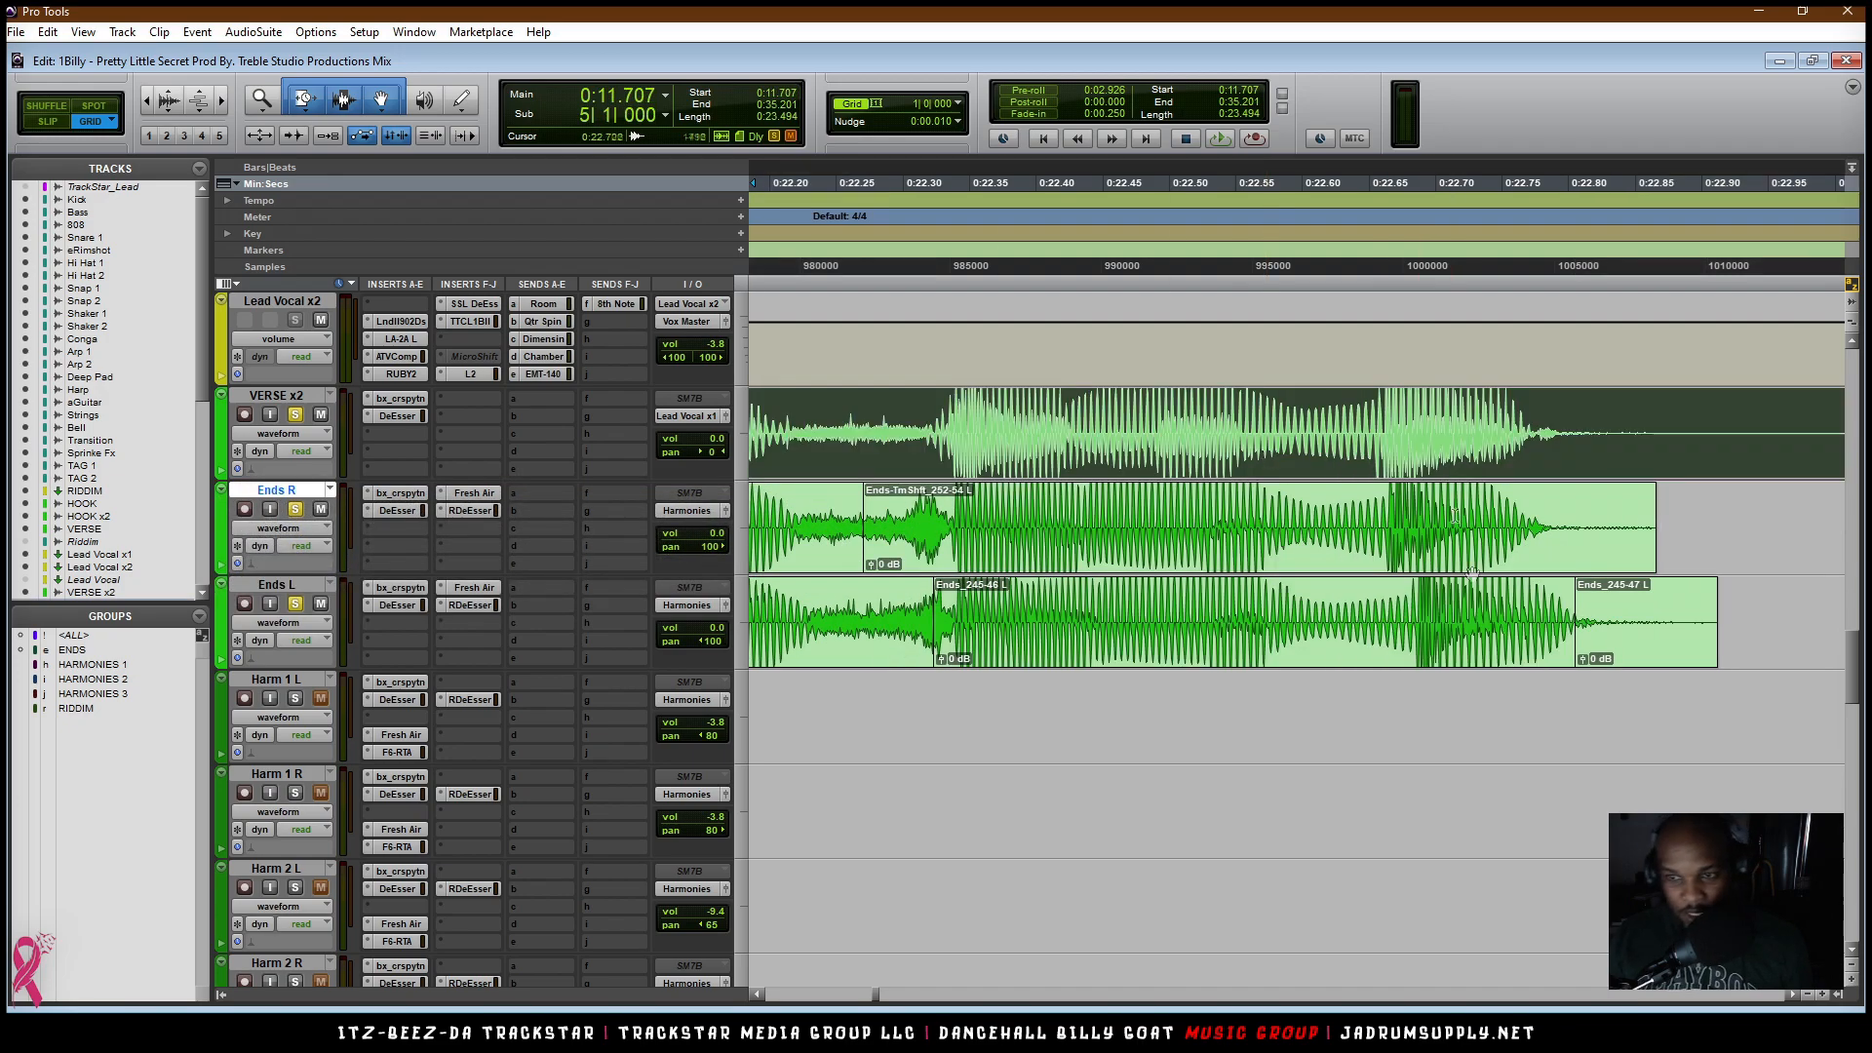
# Step: Move the last Ends R piece earlier to start at 0:22.262, aligning its final syllable with VERSE x2
pyautogui.click(1170, 624)
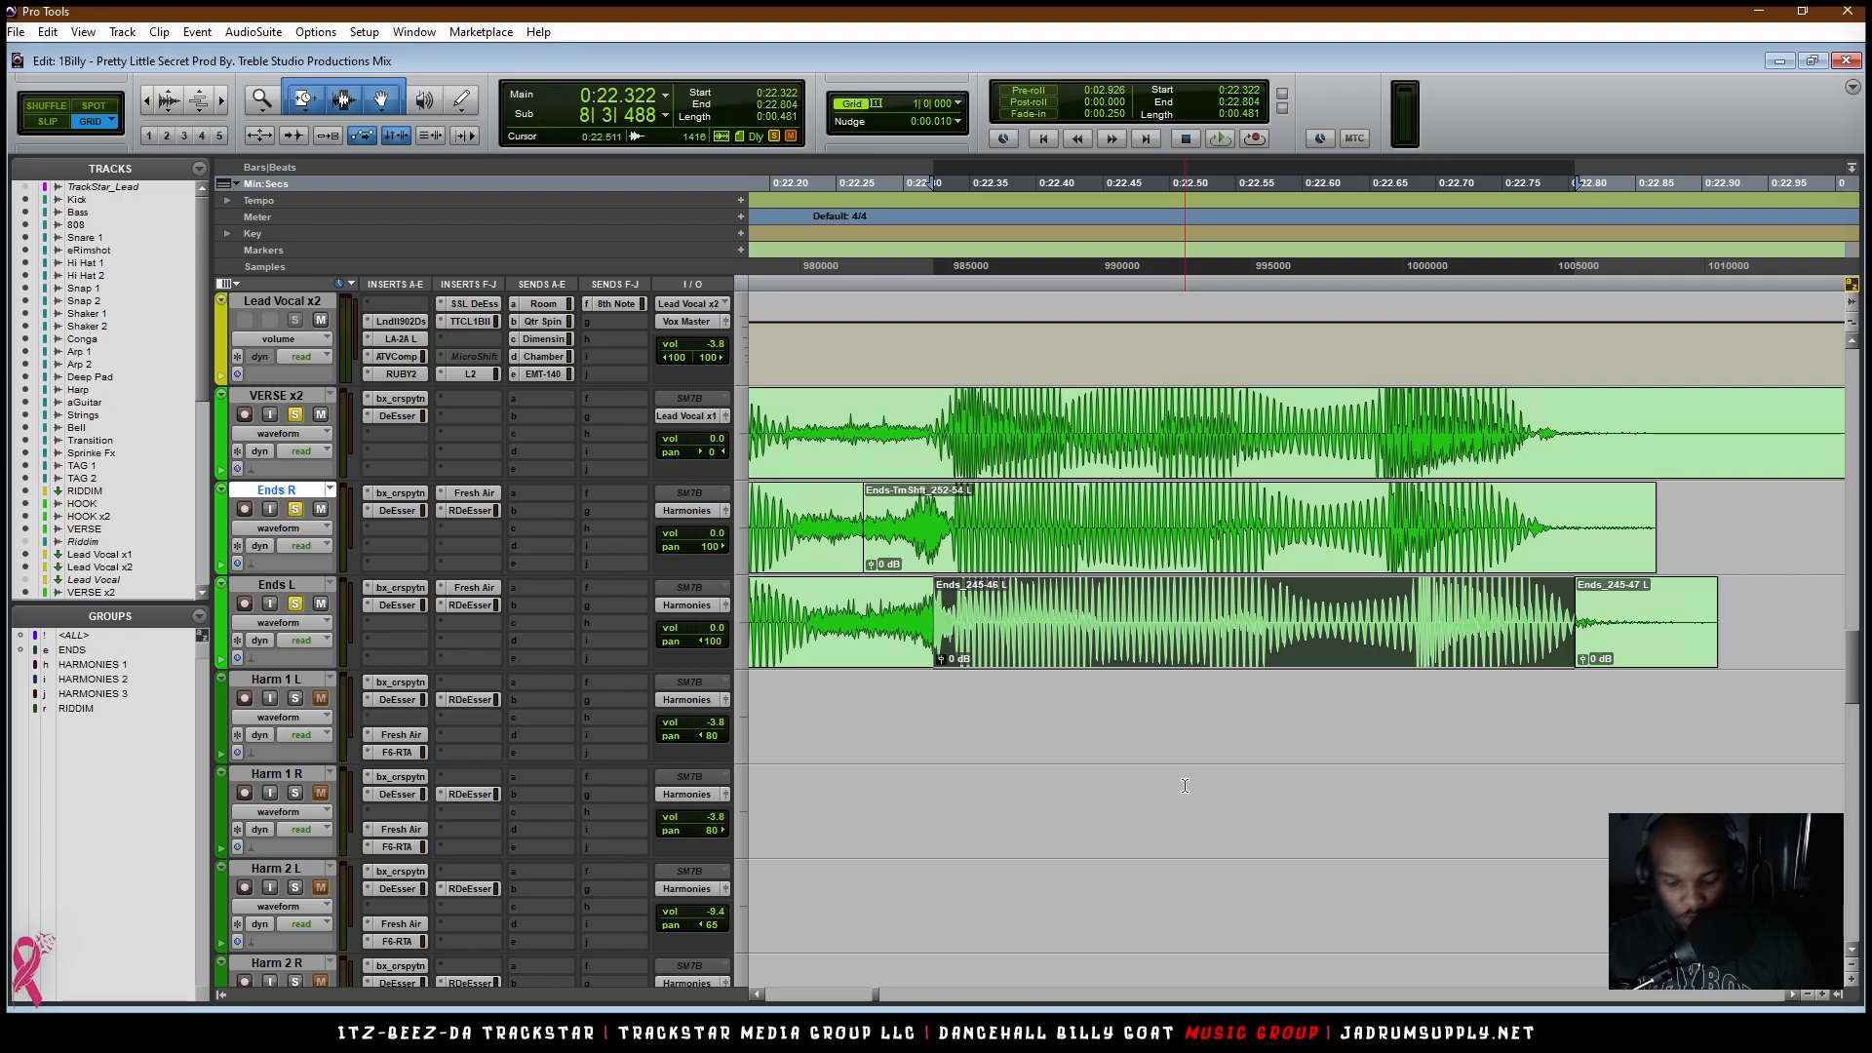
pyautogui.press('p')
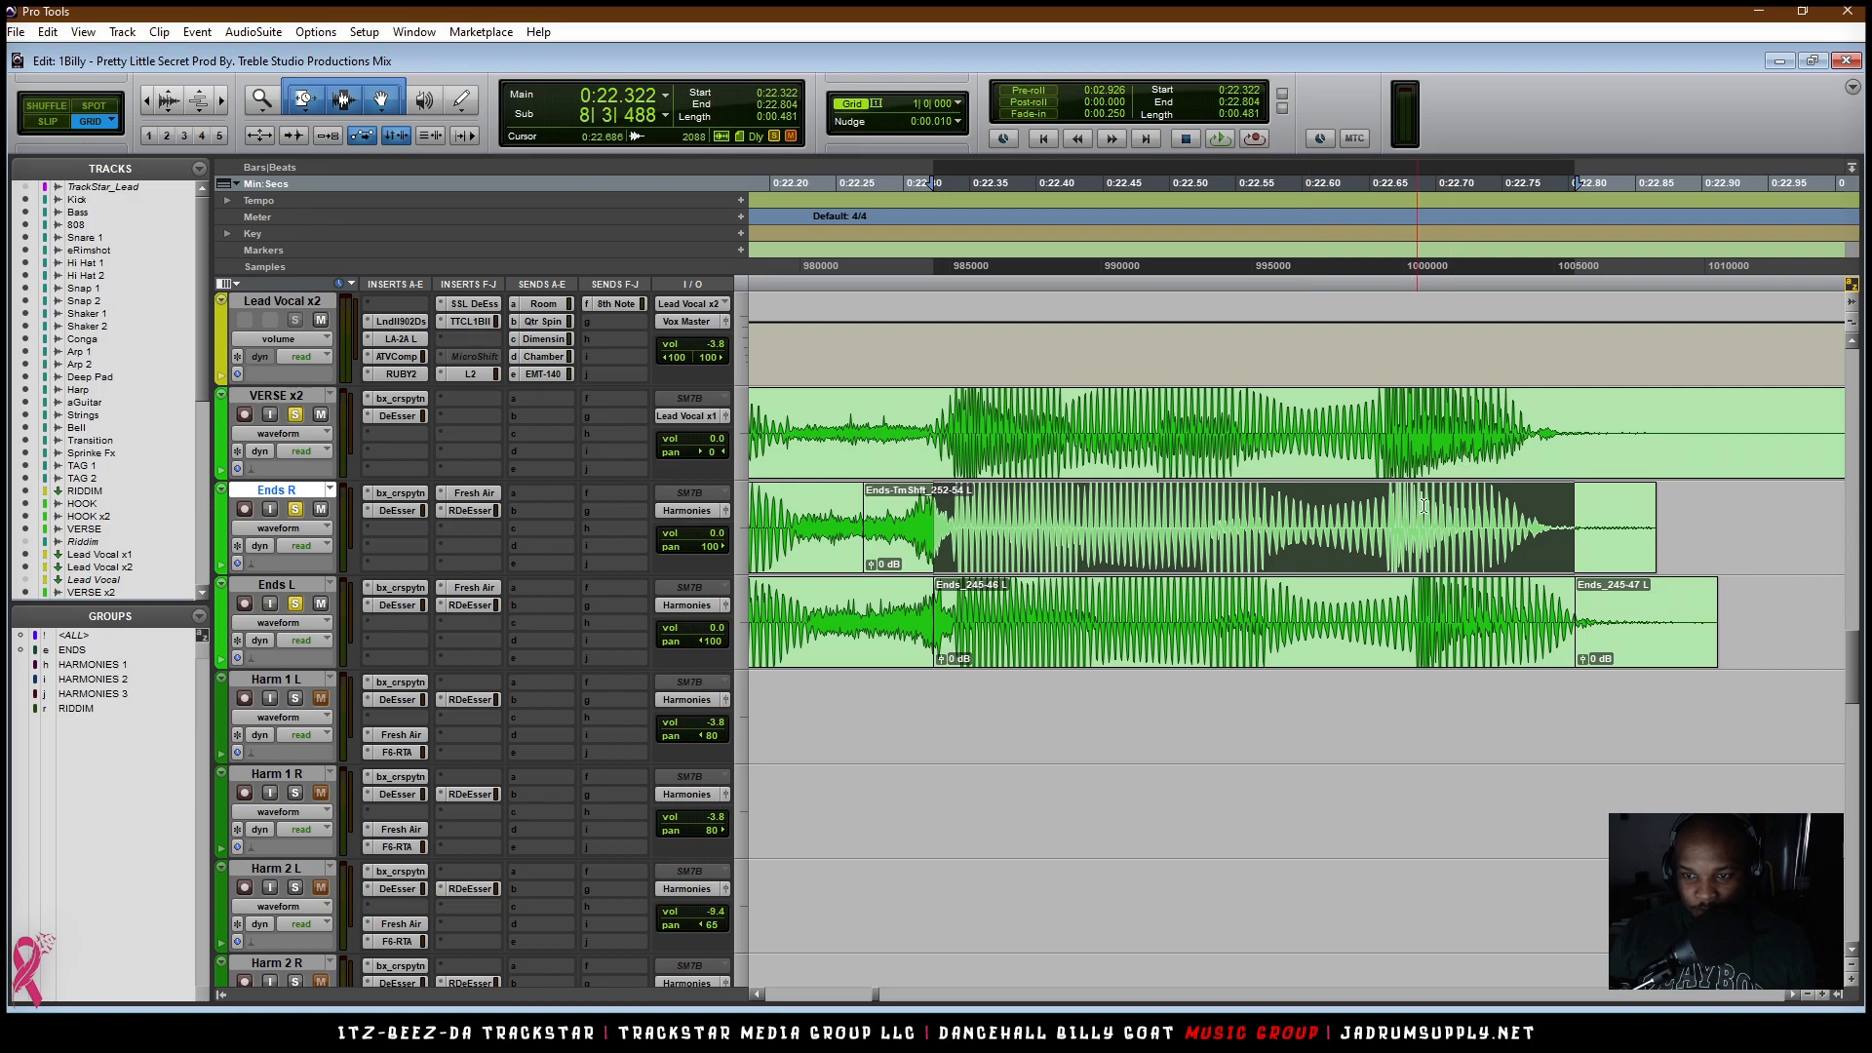
pyautogui.press('alt')
pyautogui.moveTo(1401, 539); pyautogui.dragTo(1385, 539)
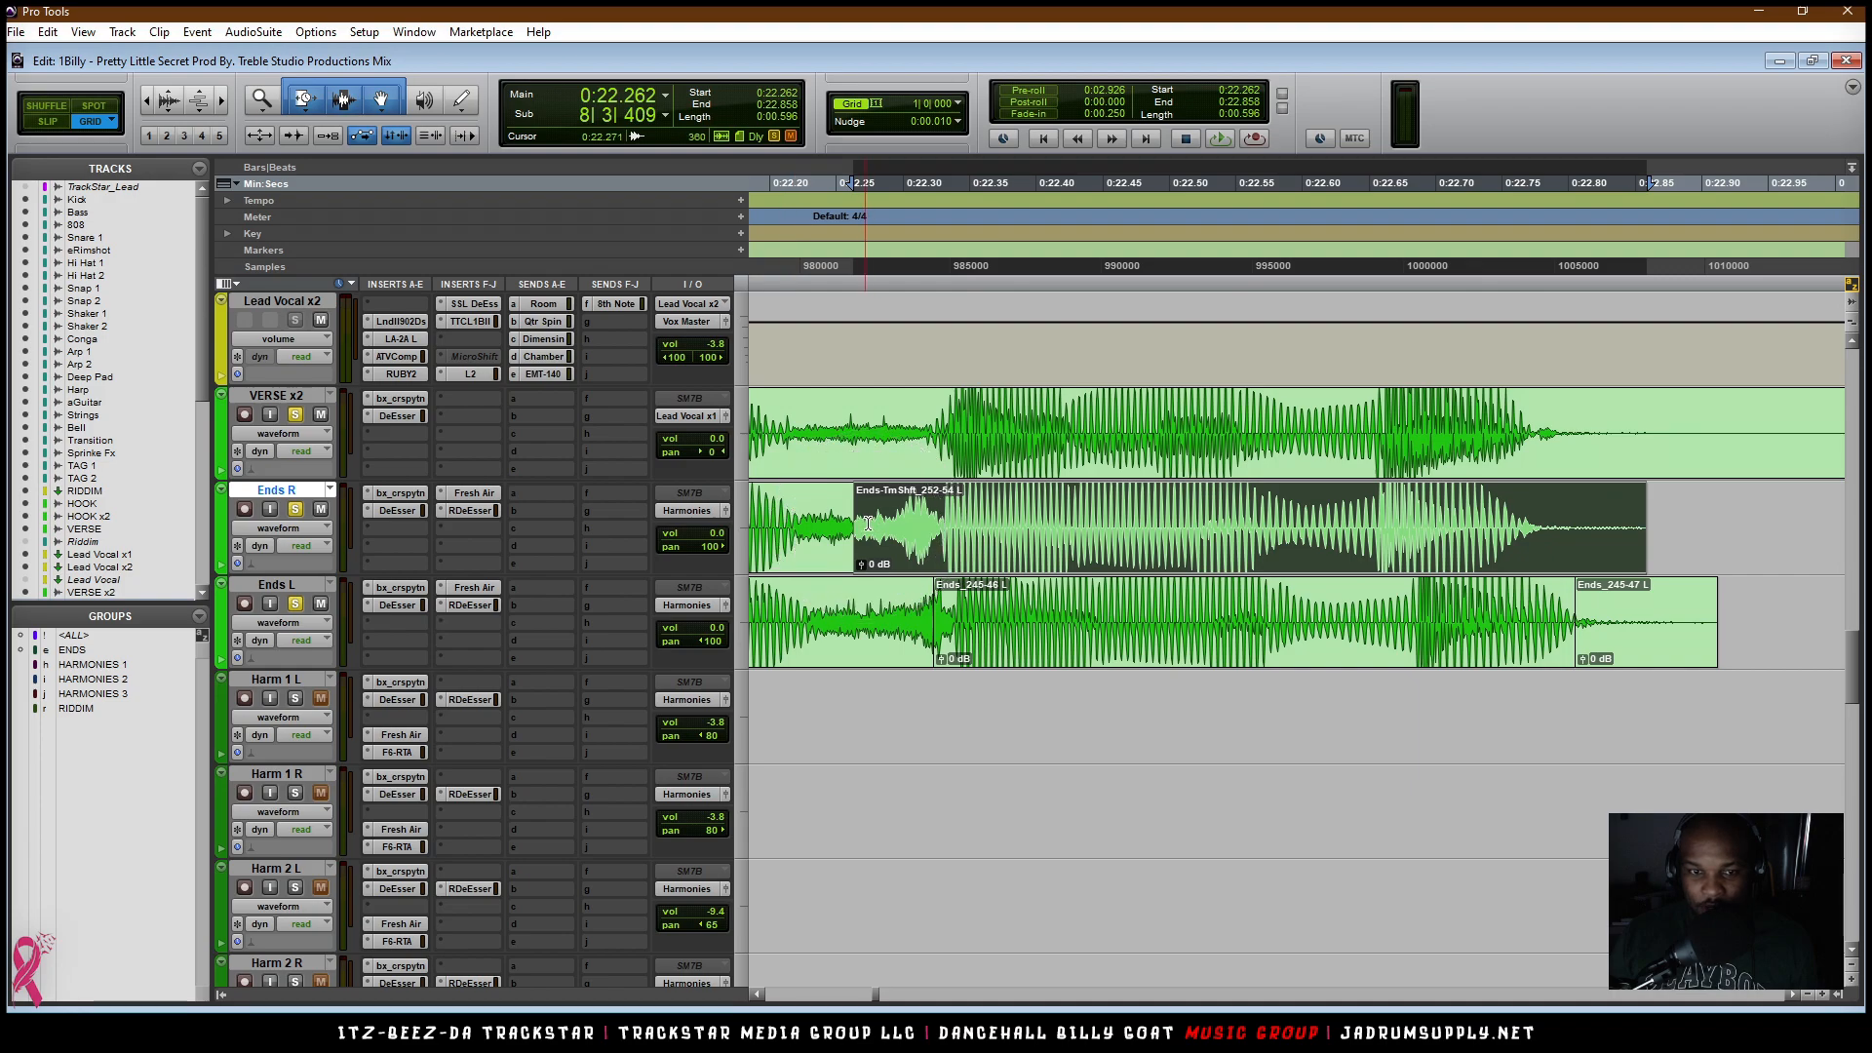
# Step: Trim the boundary between the last two Ends R pieces later and crossfade them from 0:22.323 to 0:22.330
pyautogui.rightClick(313, 106)
pyautogui.click(396, 114)
pyautogui.press('t')
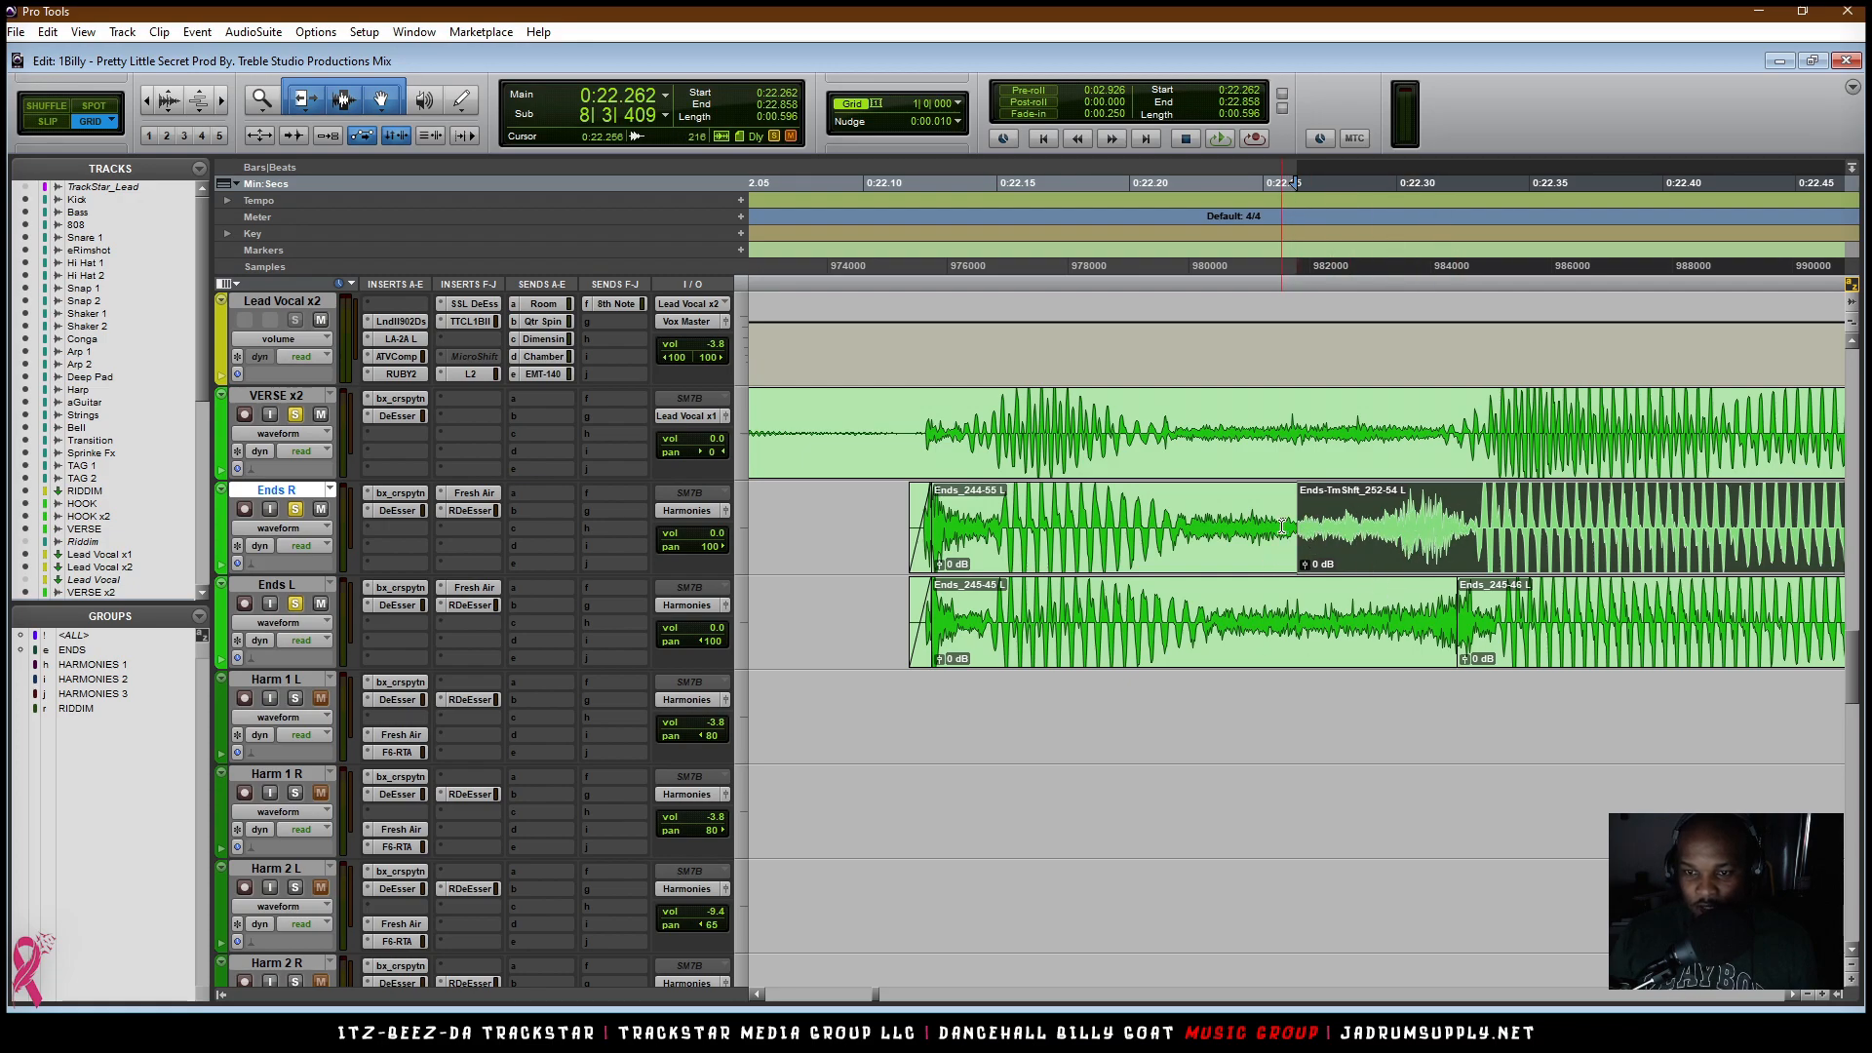
pyautogui.moveTo(1295, 524); pyautogui.dragTo(1480, 565)
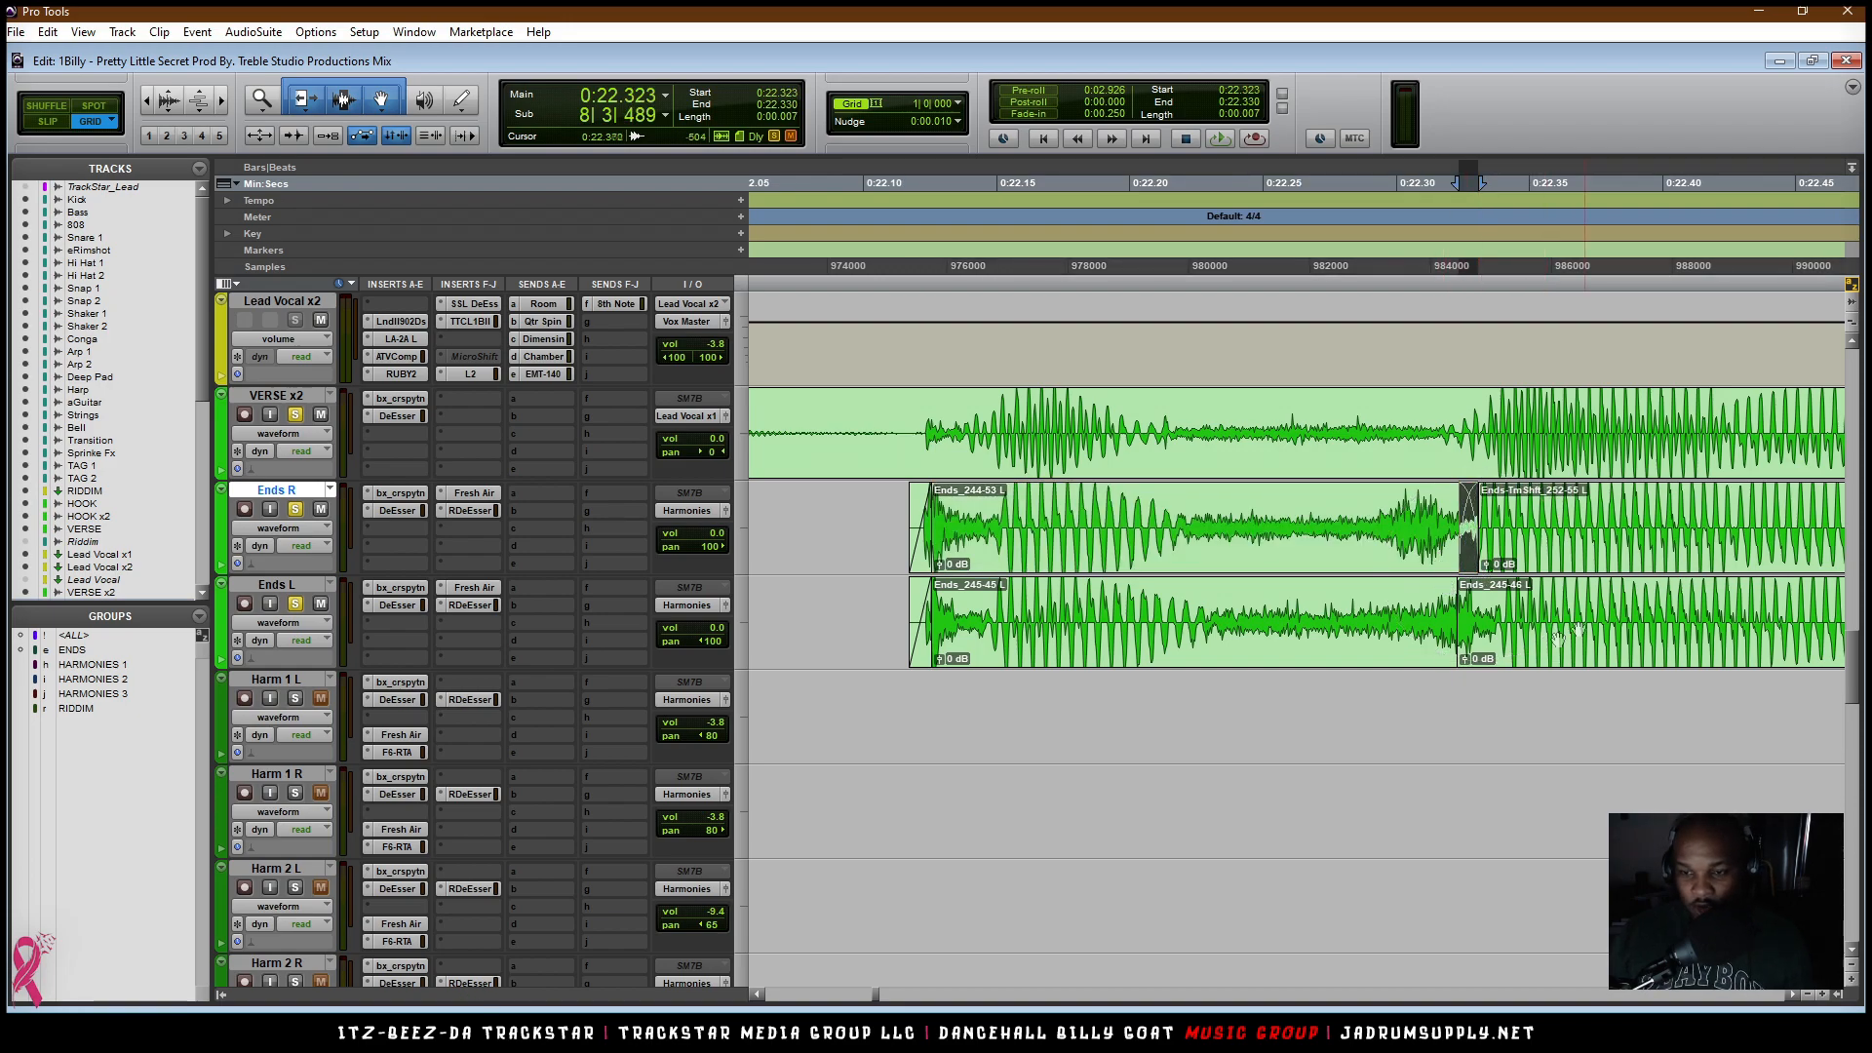
# Step: Extend the end of the Ends L piece starting at 0:22.322 to 0:22.913, covering the short trailing piece
pyautogui.hotkey('ctrl', '[')
pyautogui.hotkey('ctrl', '[')
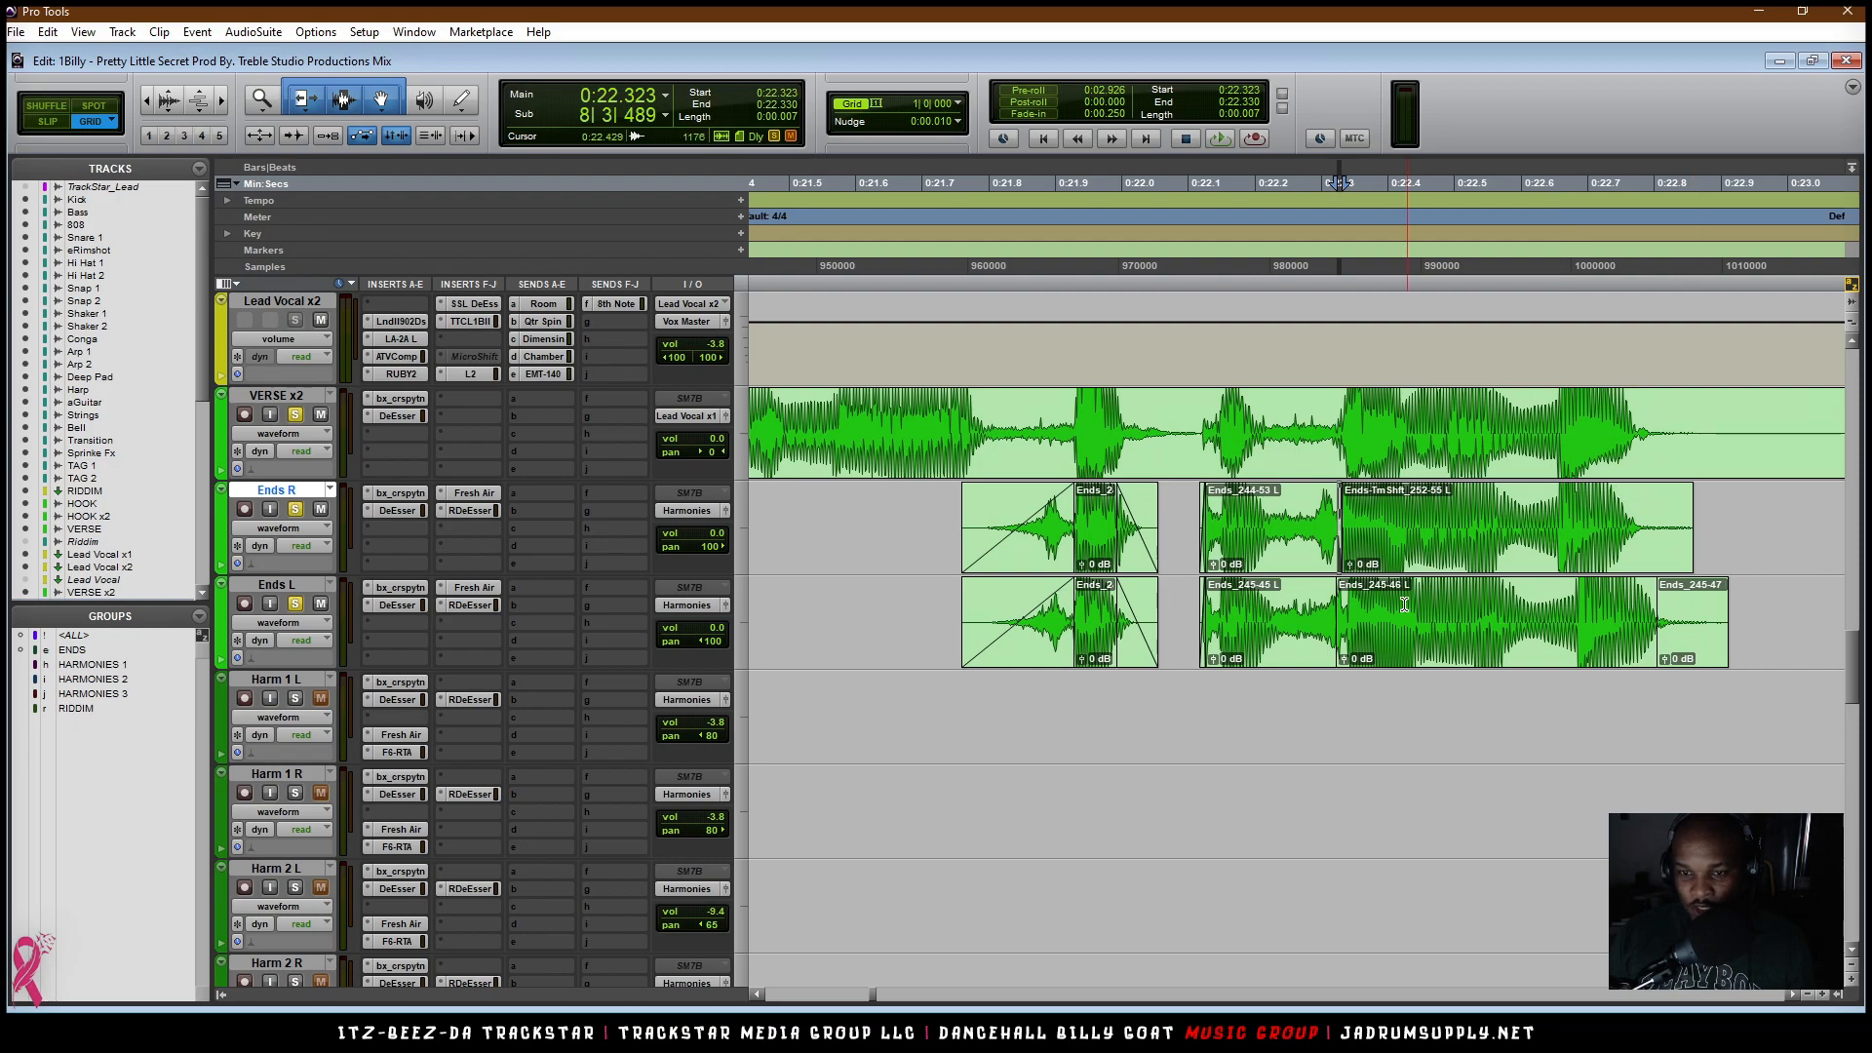
pyautogui.click(1433, 643)
pyautogui.hotkey('ctrl', ']')
pyautogui.hotkey('ctrl', ']')
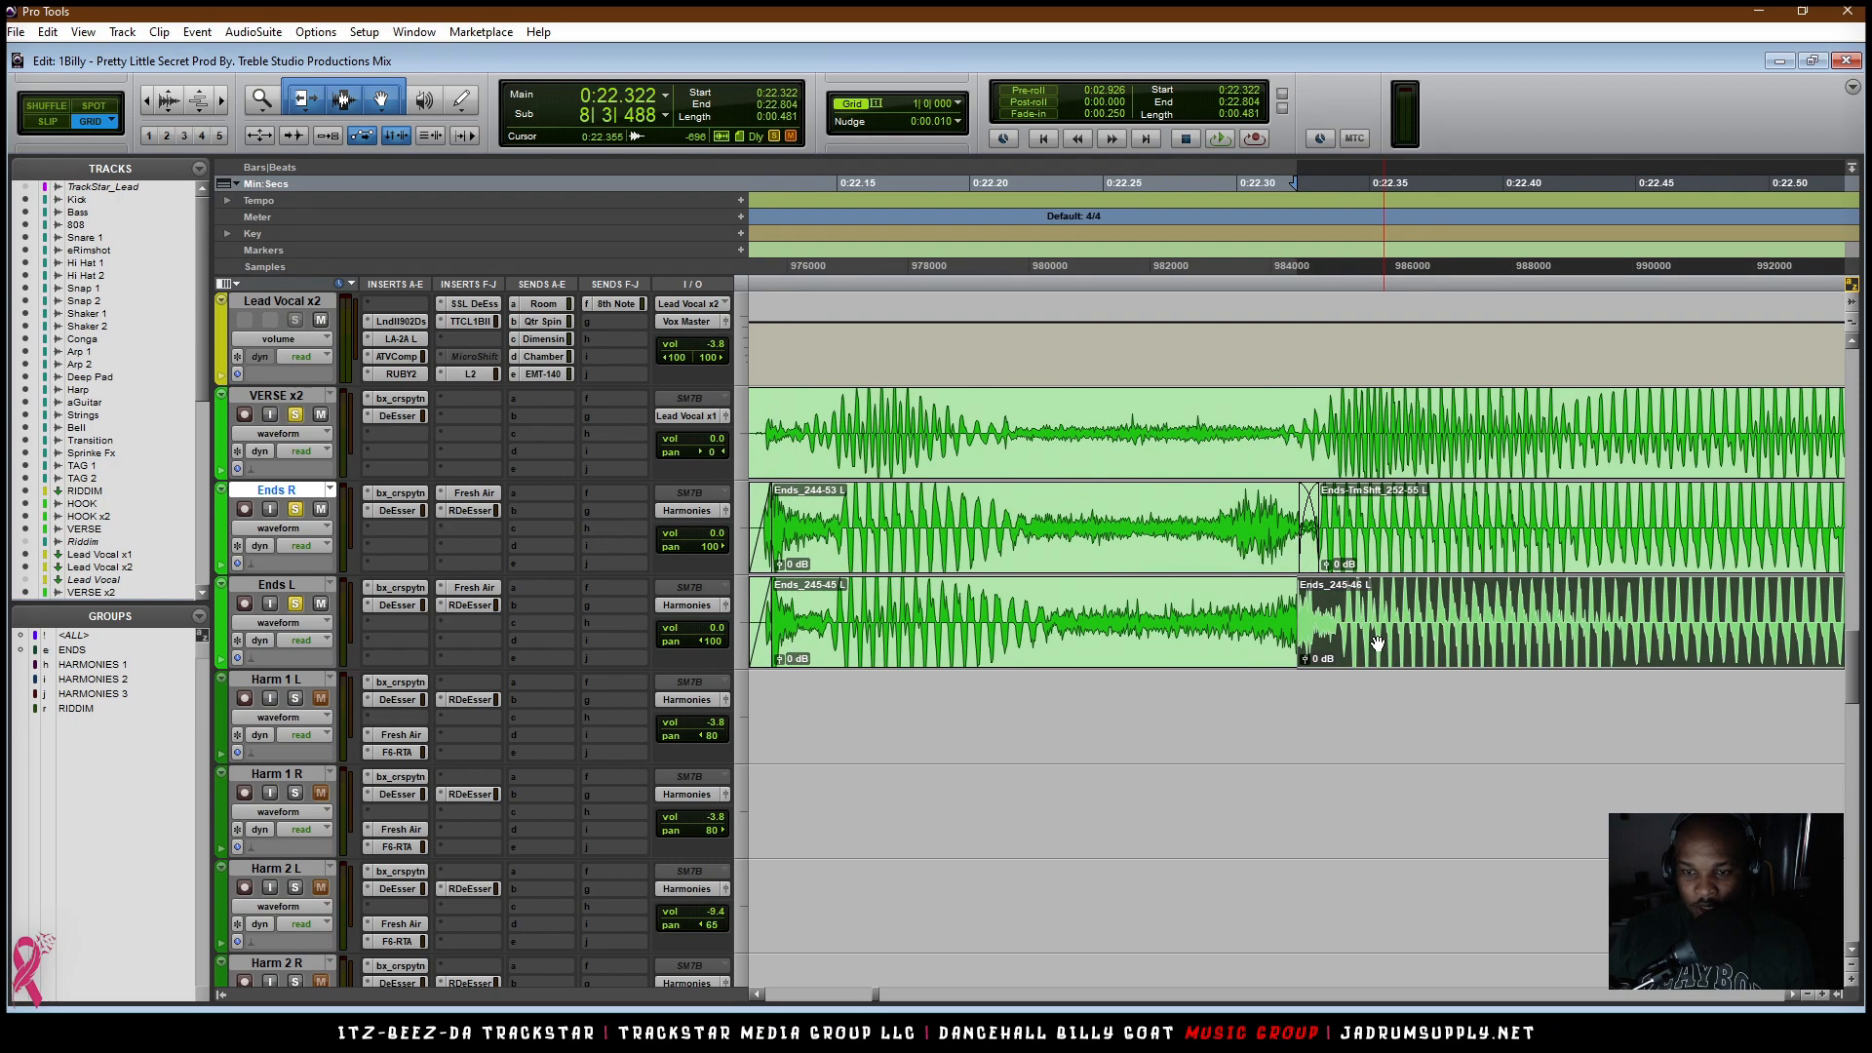
pyautogui.hscroll(10, 1315, 636)
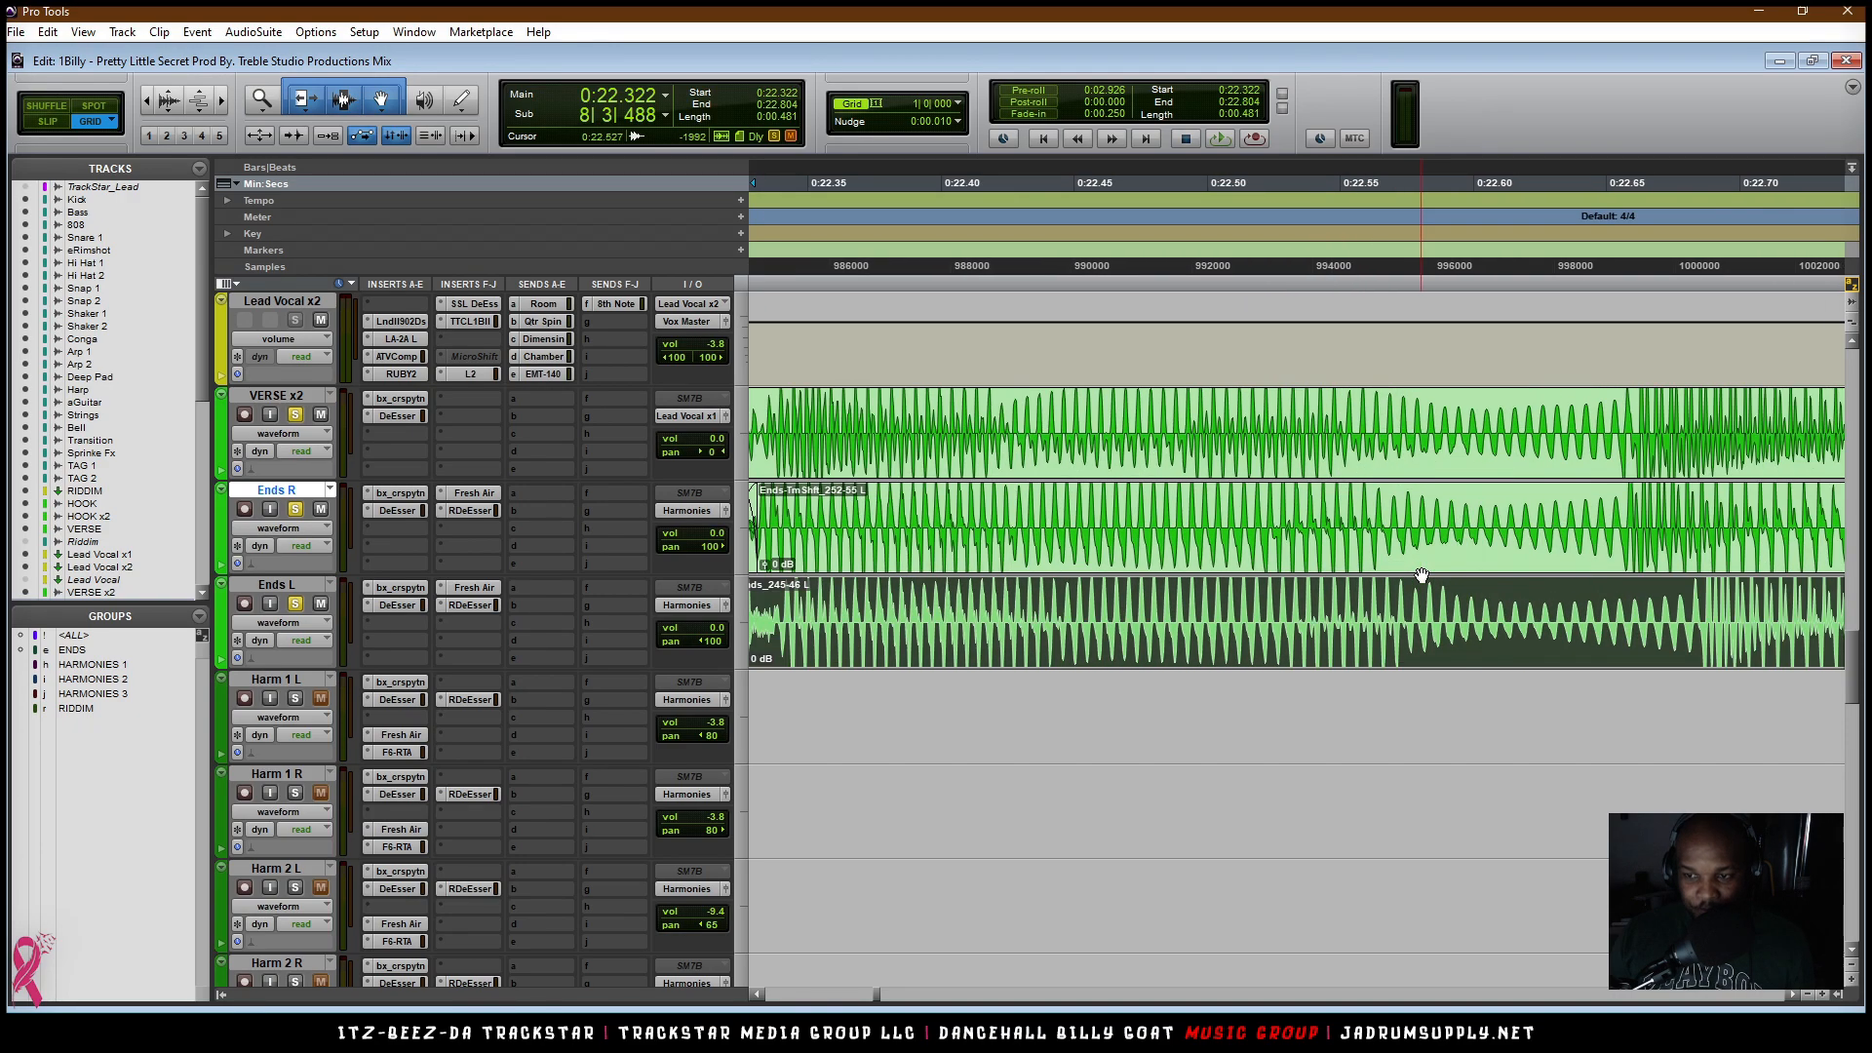
pyautogui.hotkey('ctrl', '[')
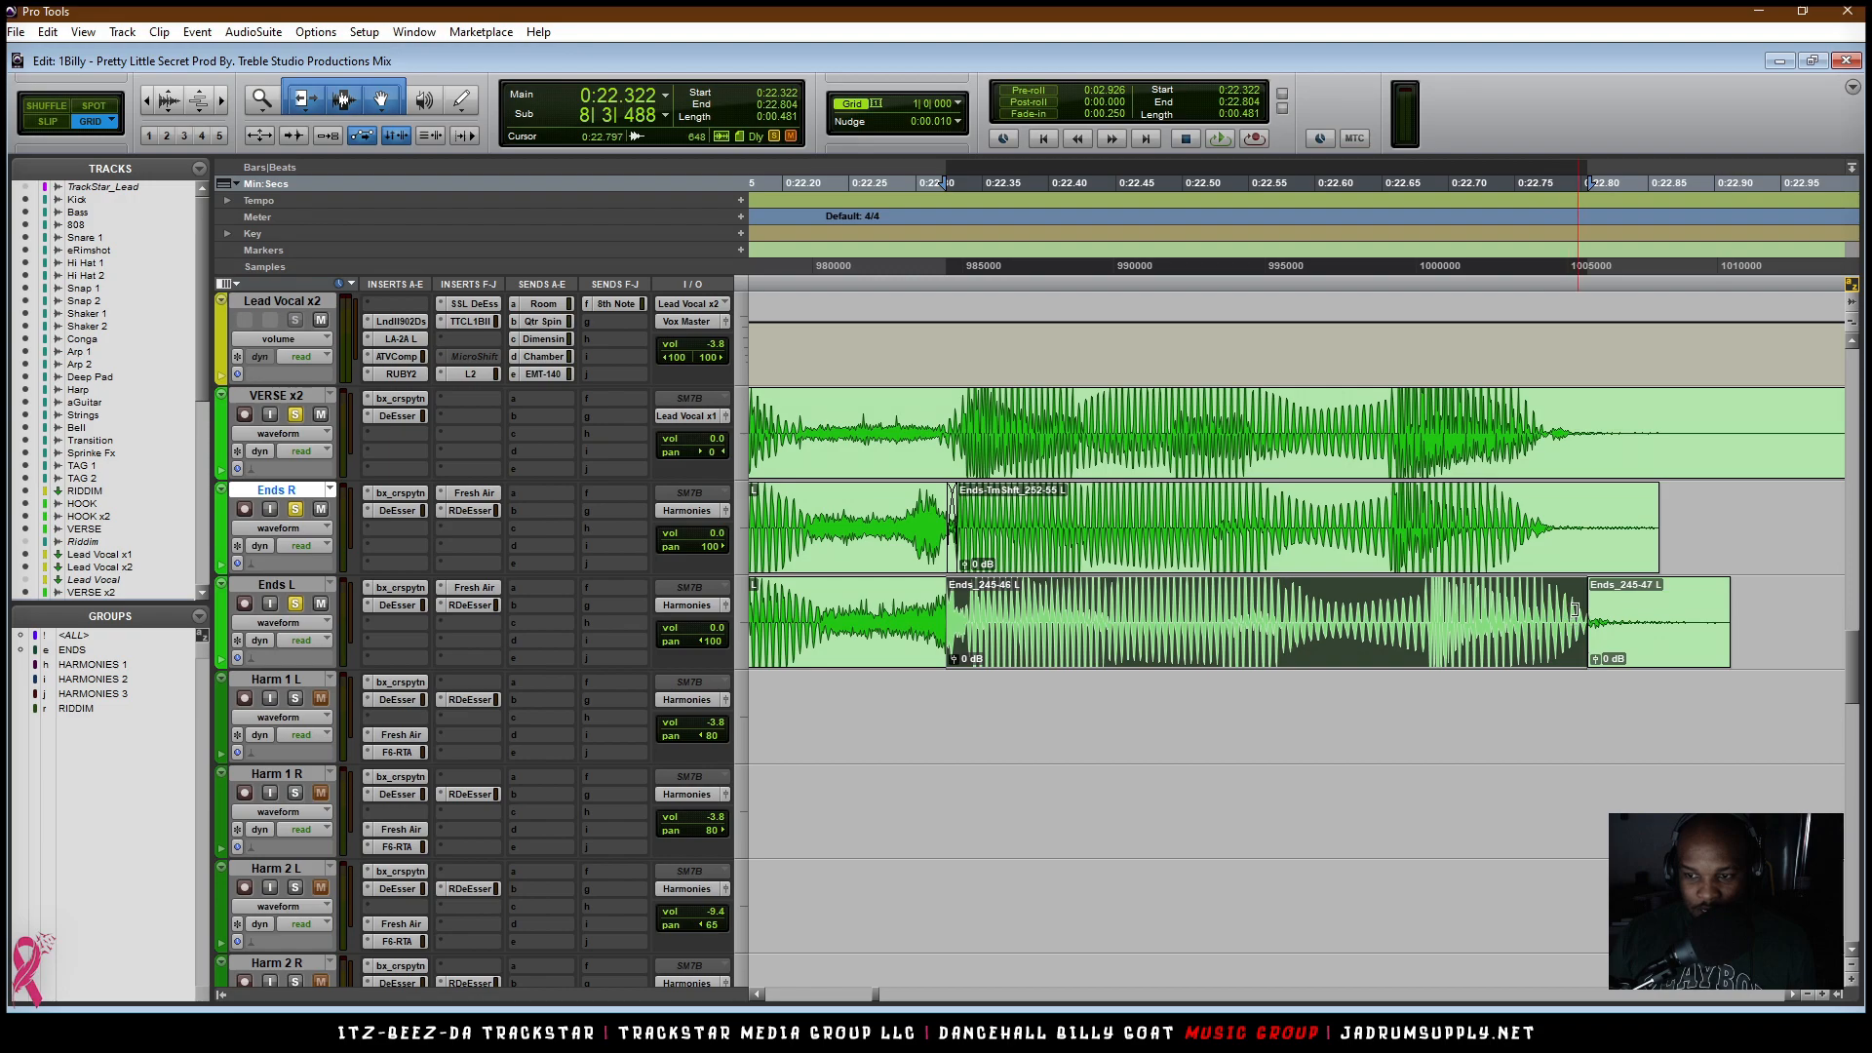
pyautogui.moveTo(1582, 609); pyautogui.dragTo(1728, 602)
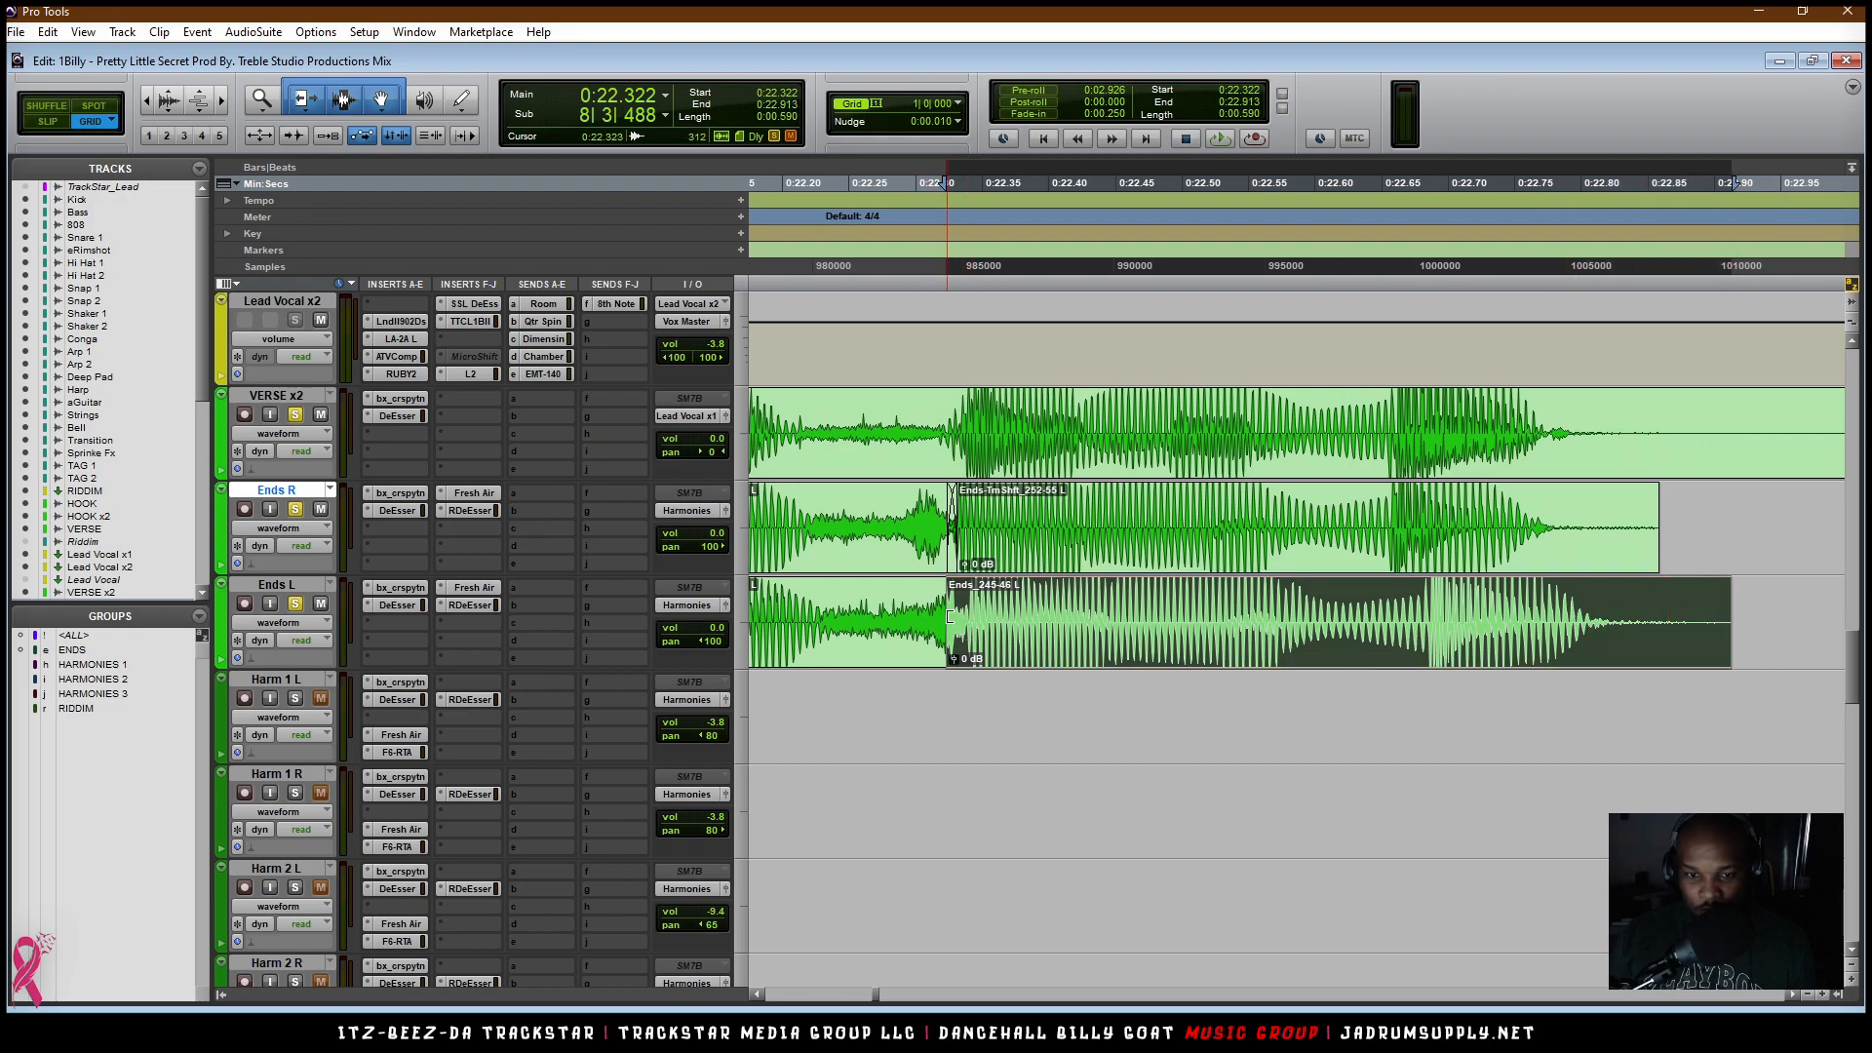
# Step: Extend the start of the last Ends L piece earlier and move the piece so it begins at 0:22.270
pyautogui.moveTo(951, 616); pyautogui.dragTo(890, 620)
pyautogui.moveTo(1053, 632); pyautogui.dragTo(1064, 635)
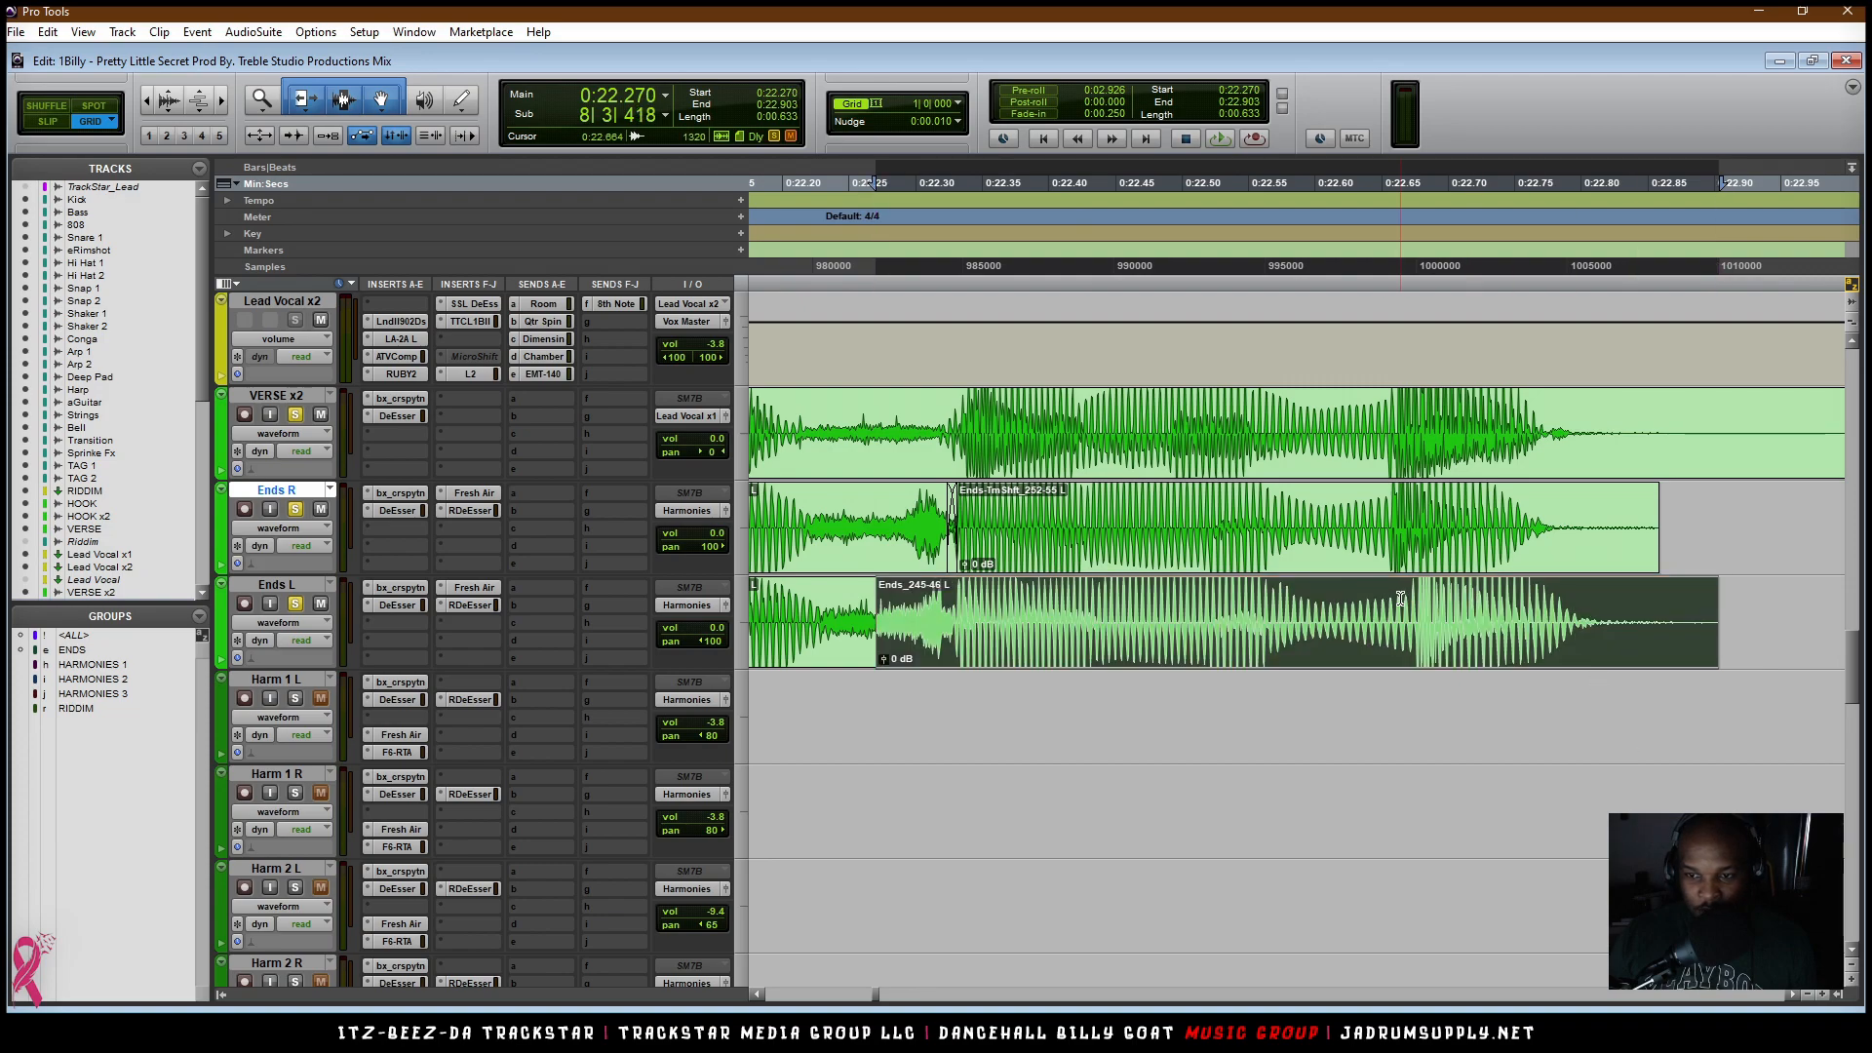
# Step: Select the timing offset before the final syllable on Ends L from 0:22.656 and switch the Trim tool to TCE
pyautogui.moveTo(1392, 593); pyautogui.dragTo(1415, 629)
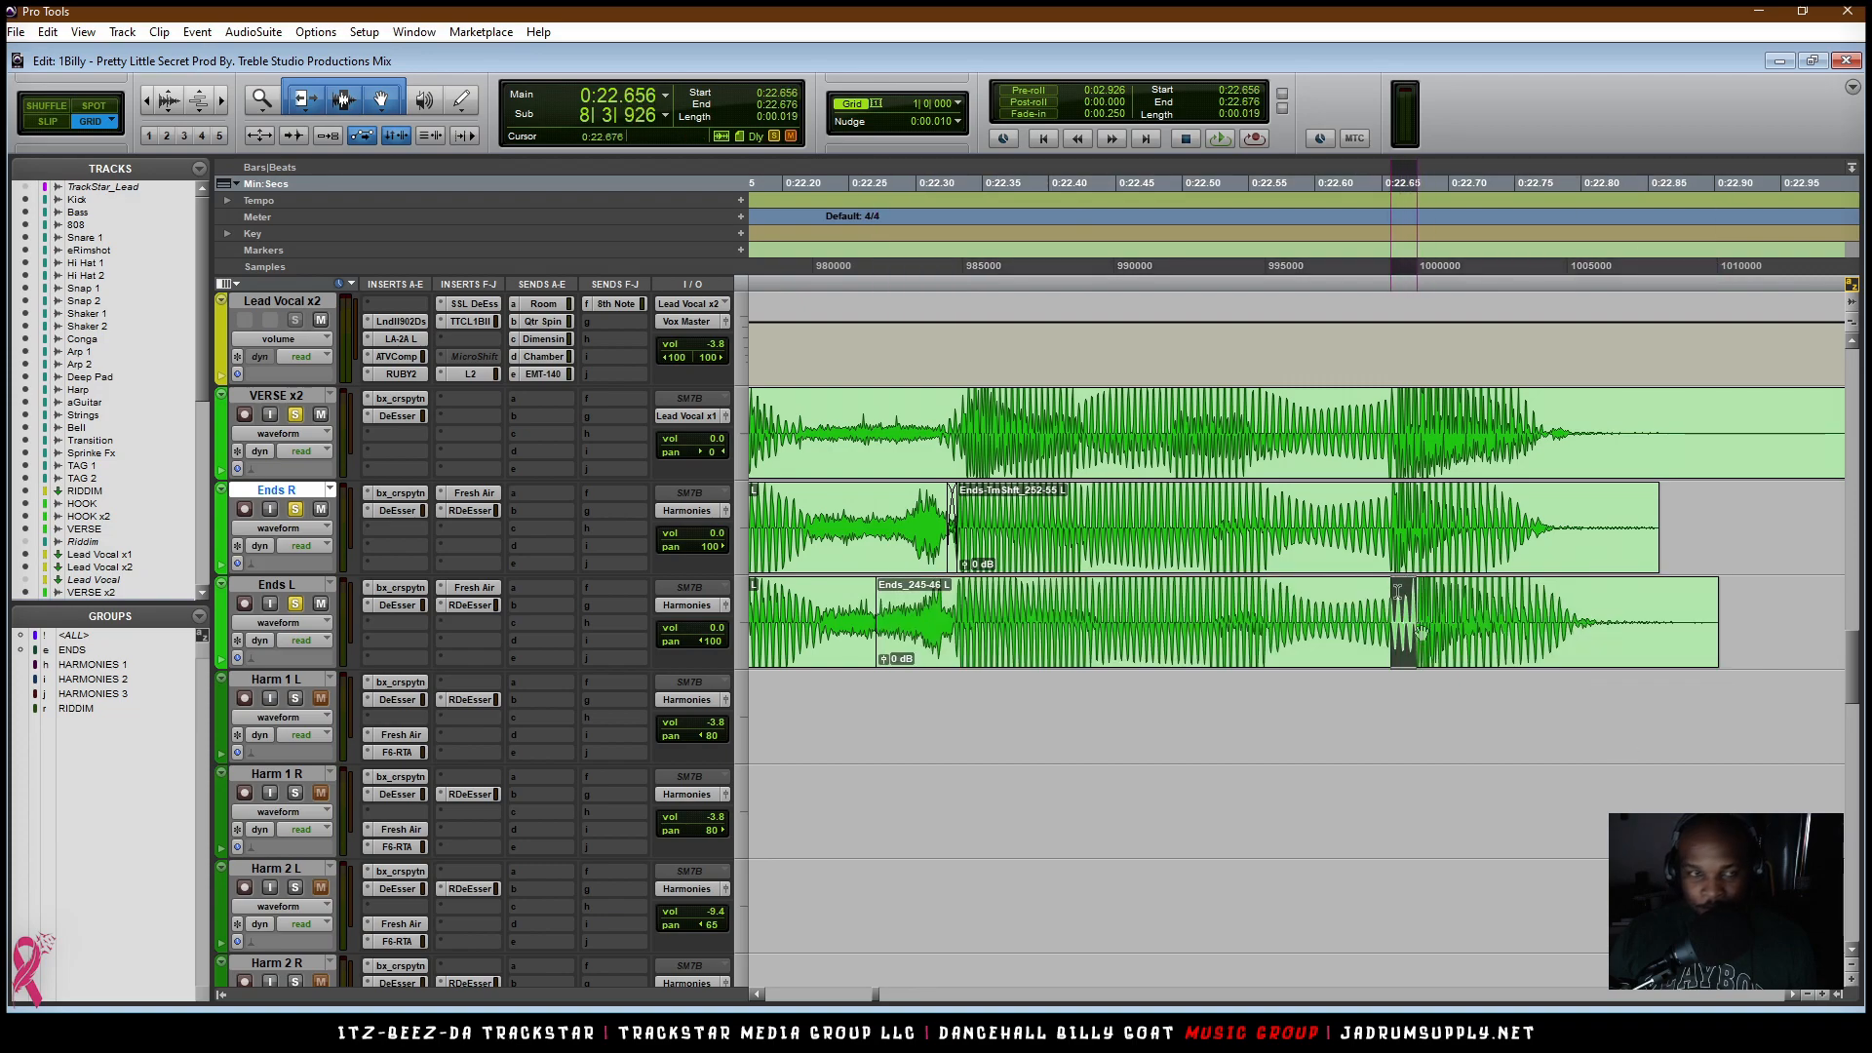
pyautogui.moveTo(302, 99); pyautogui.dragTo(376, 137)
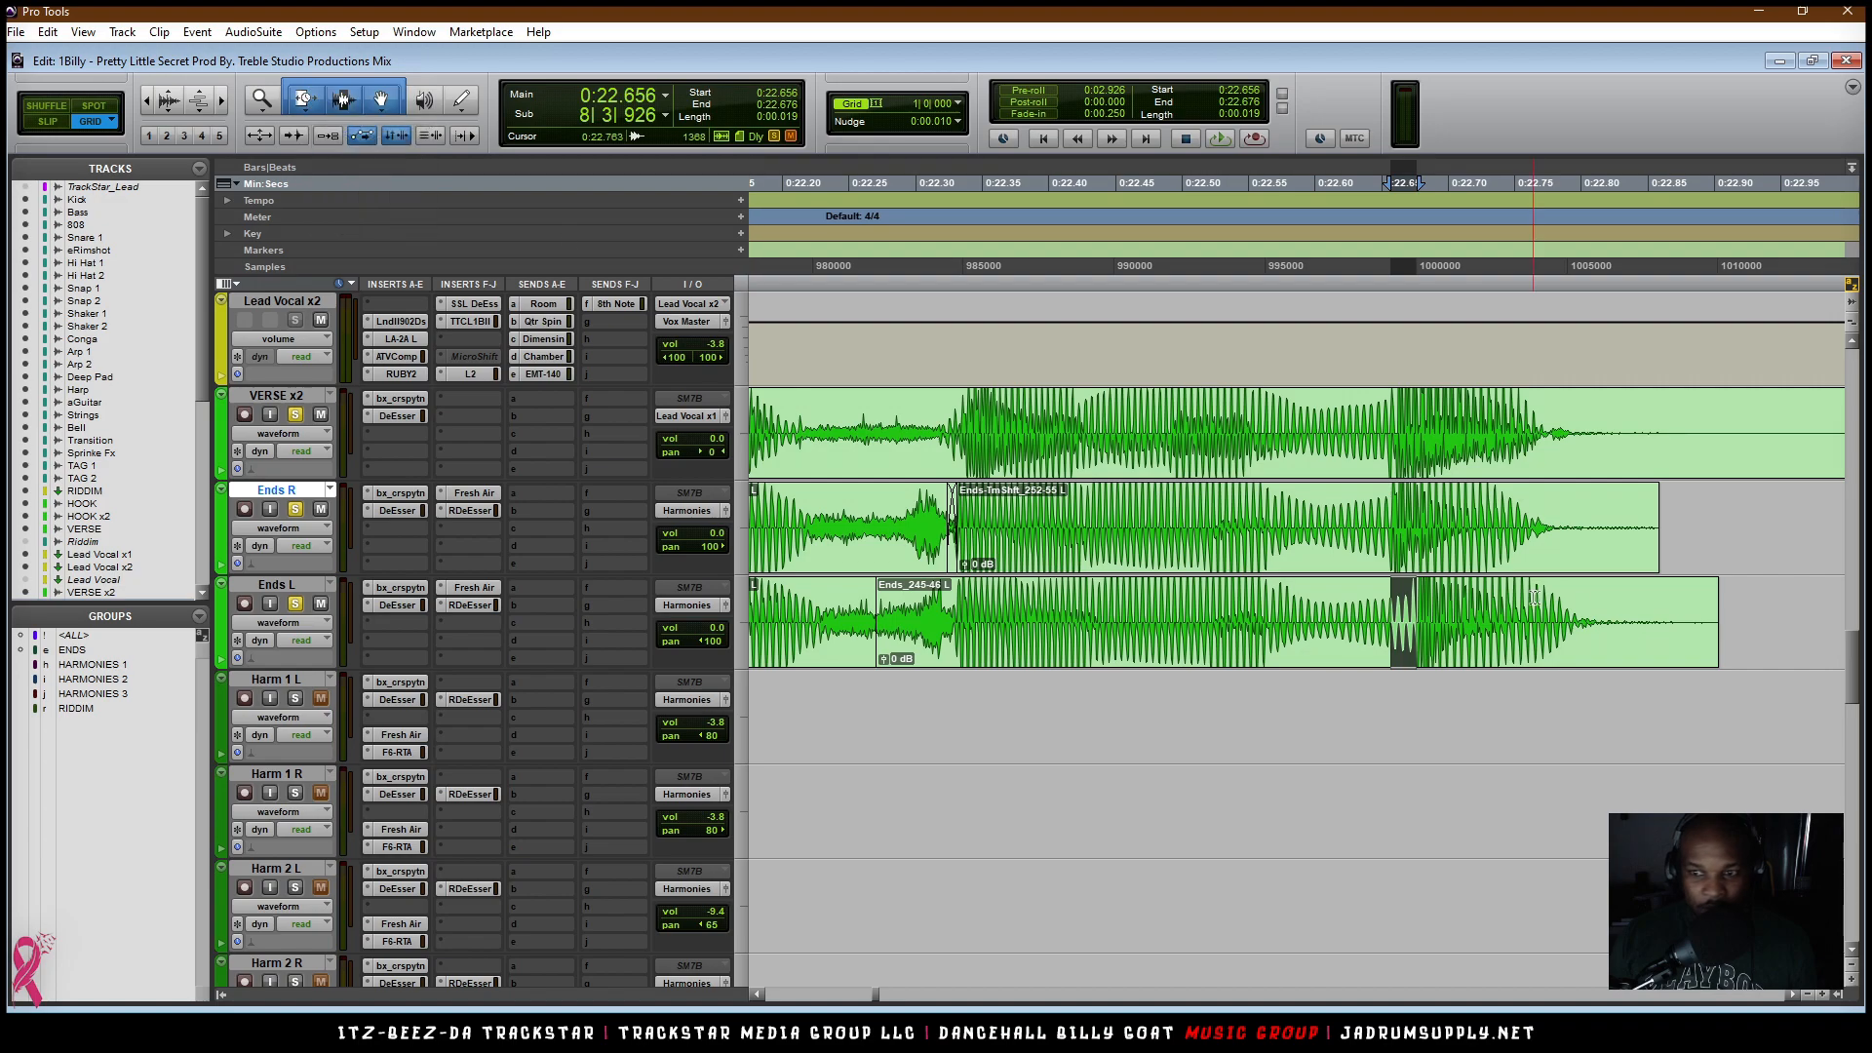
# Step: Try to time-compress the last Ends L piece so it ends at 0:22.853
pyautogui.moveTo(1718, 615); pyautogui.dragTo(1690, 612)
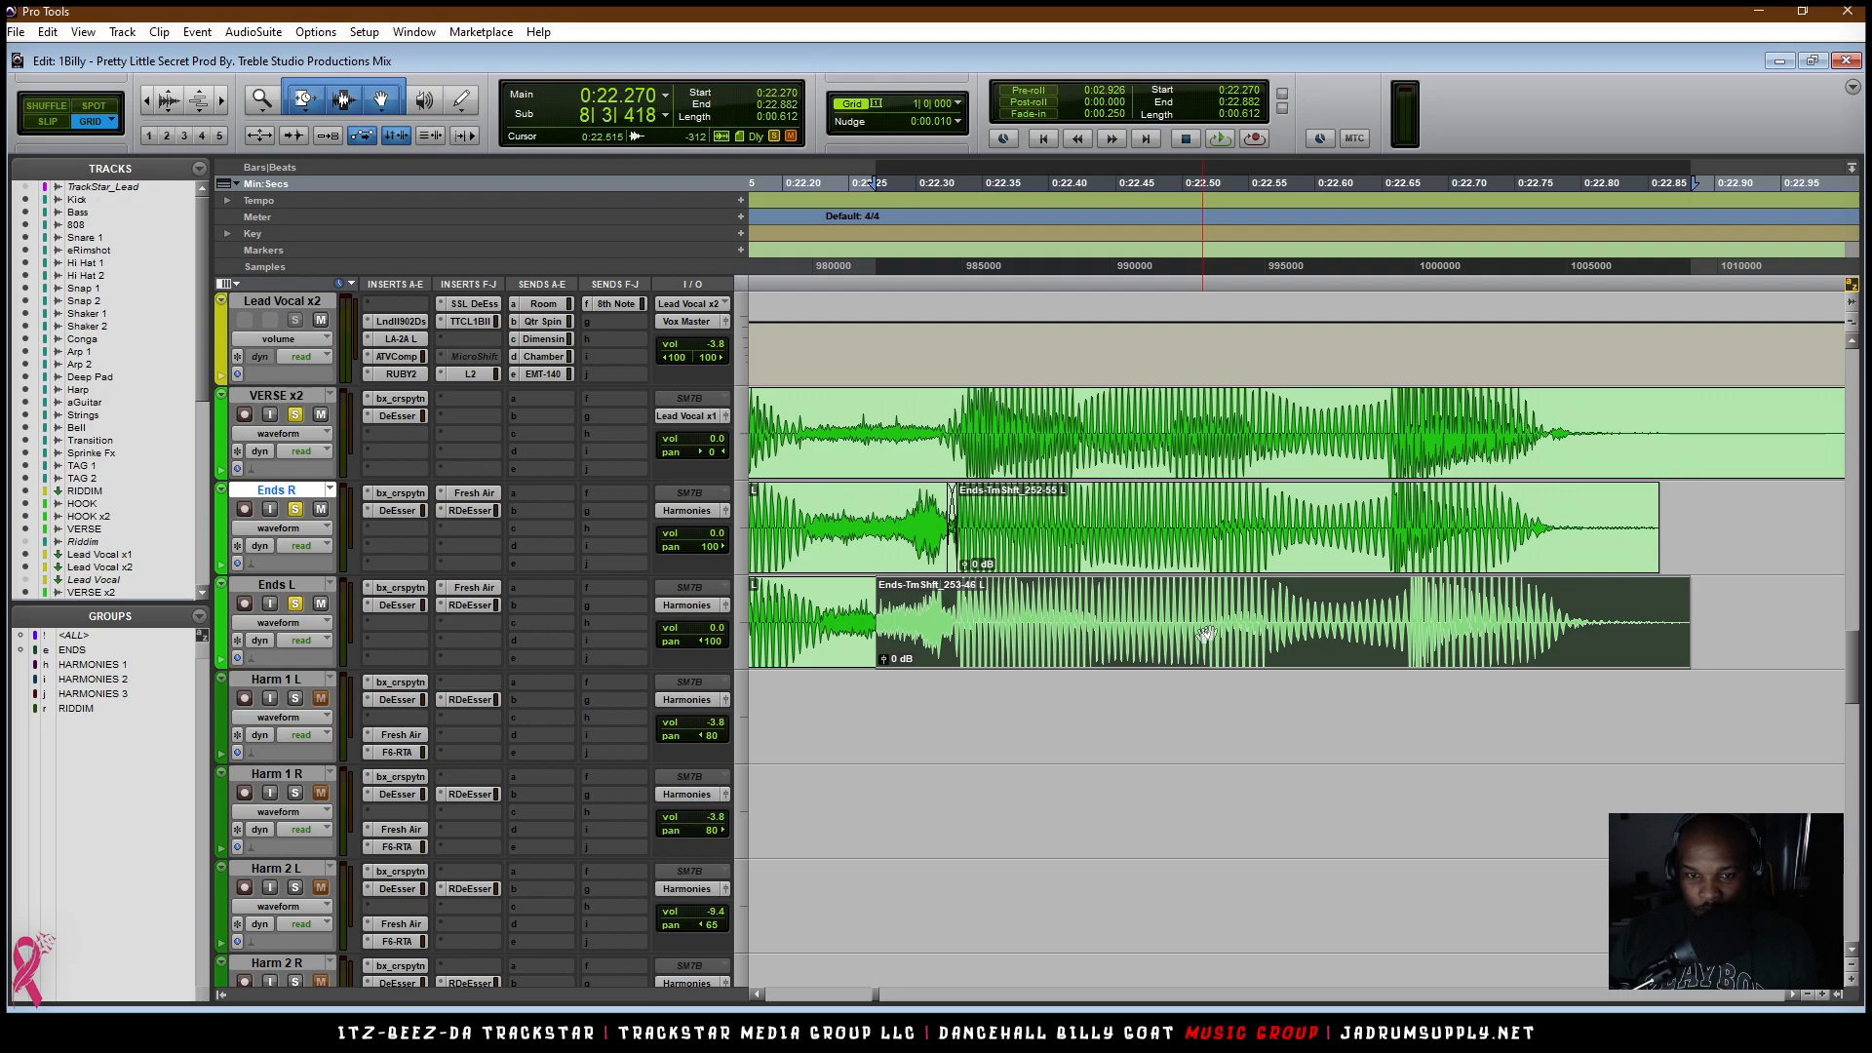
pyautogui.moveTo(1684, 626); pyautogui.dragTo(1654, 626)
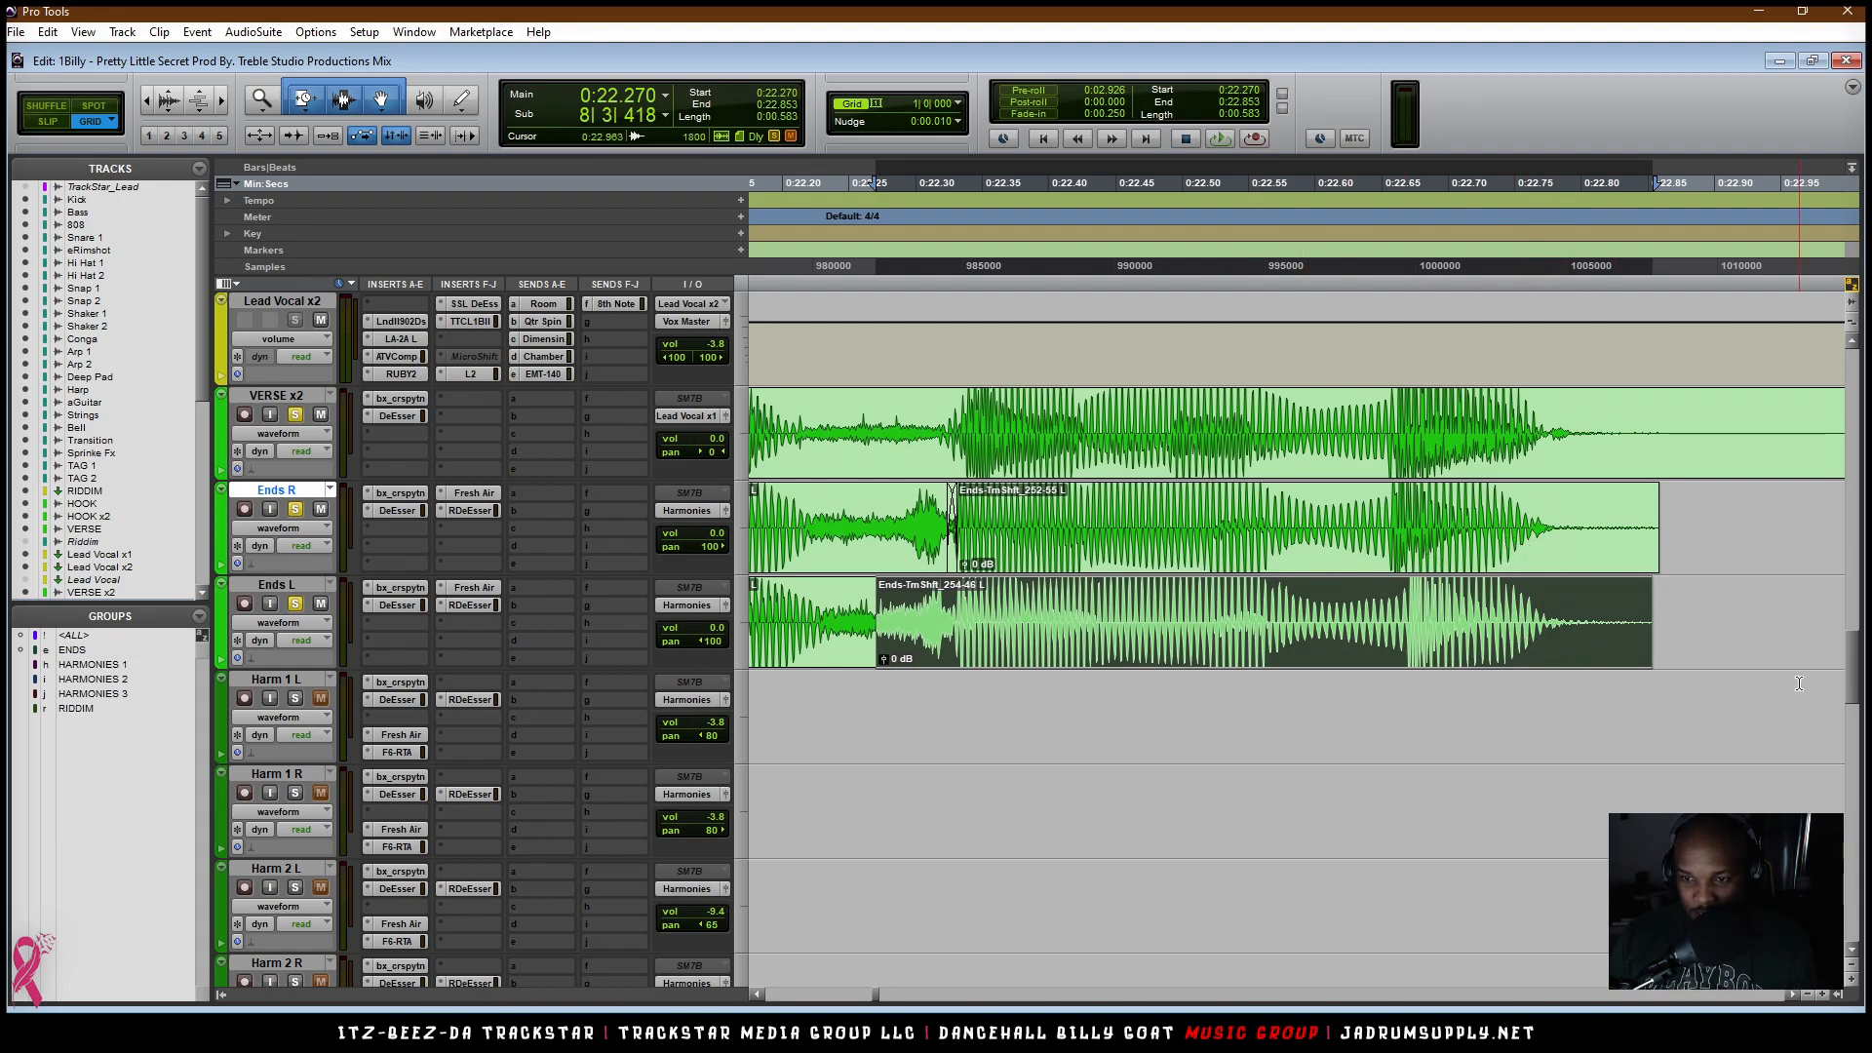
pyautogui.hotkey('ctrl', 'z')
pyautogui.hotkey('ctrl', 'z')
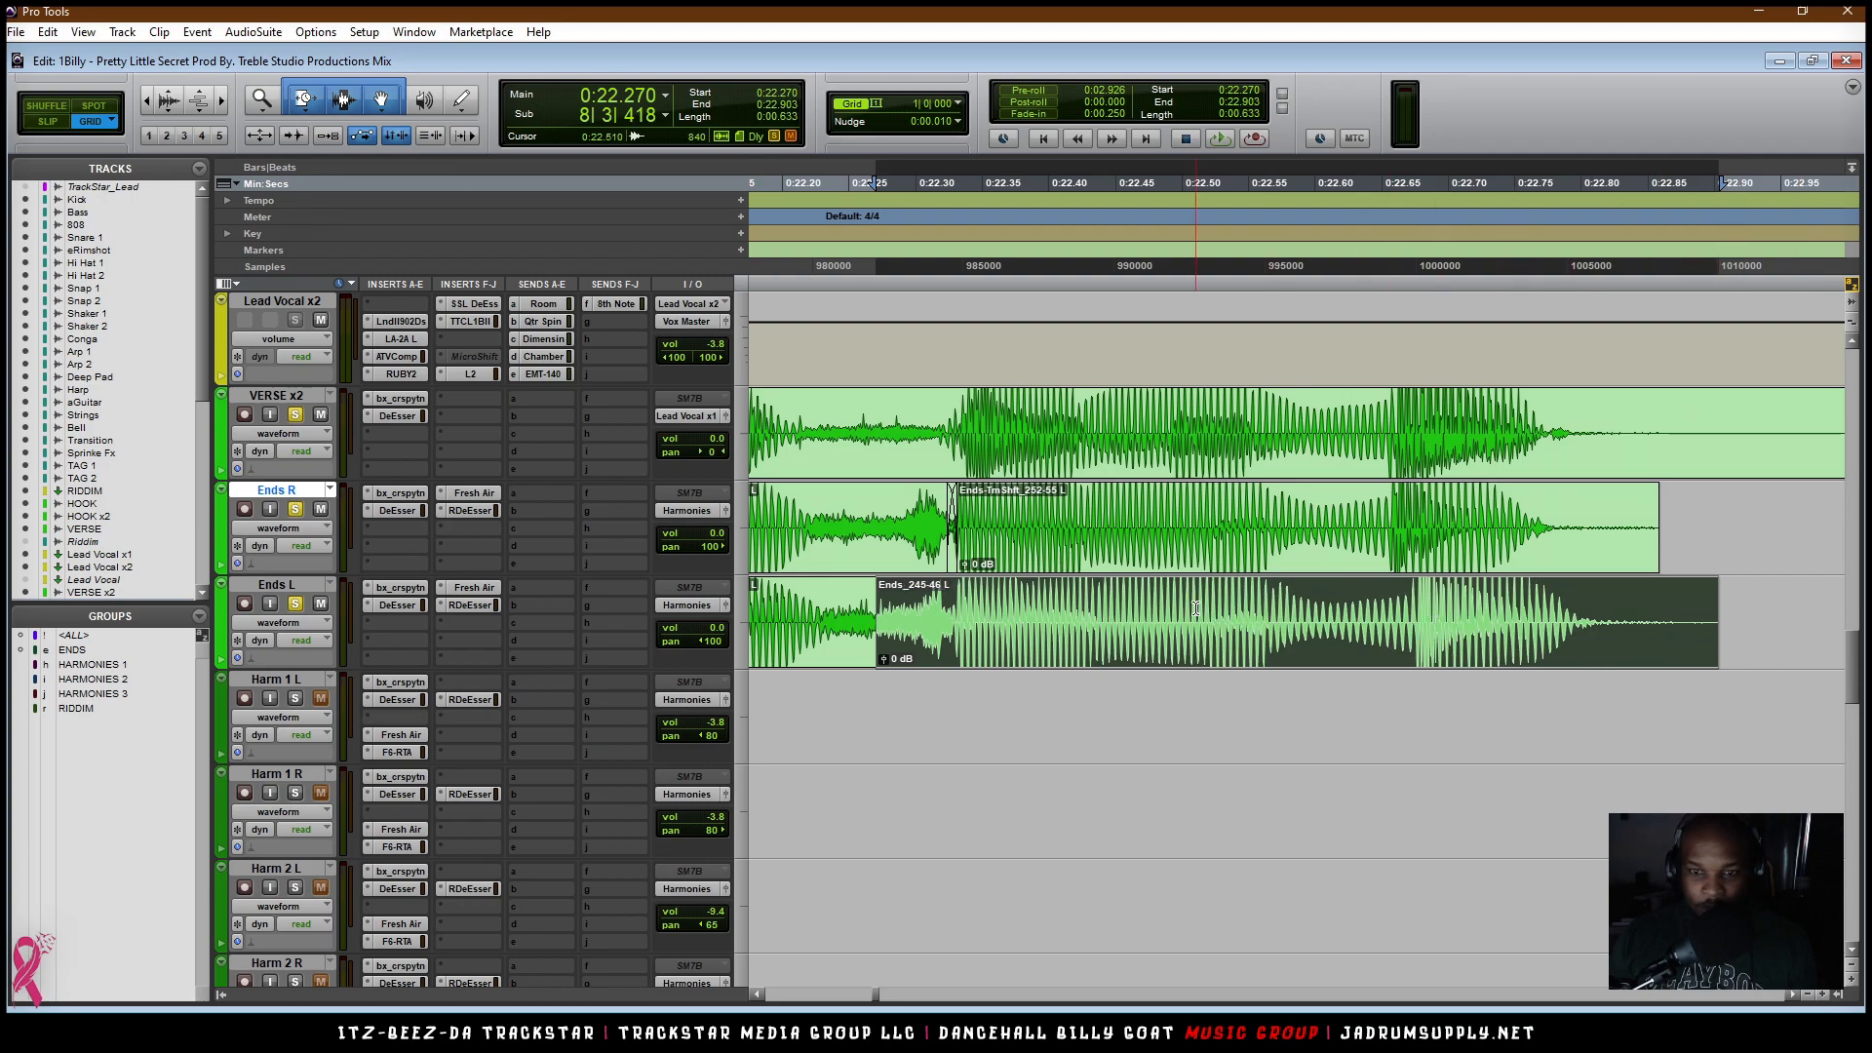
# Step: Split the last Ends L piece at 0:22.615 and move the new trailing piece earlier to start at 0:22.597
pyautogui.click(1335, 598)
pyautogui.hotkey('ctrl', 'e')
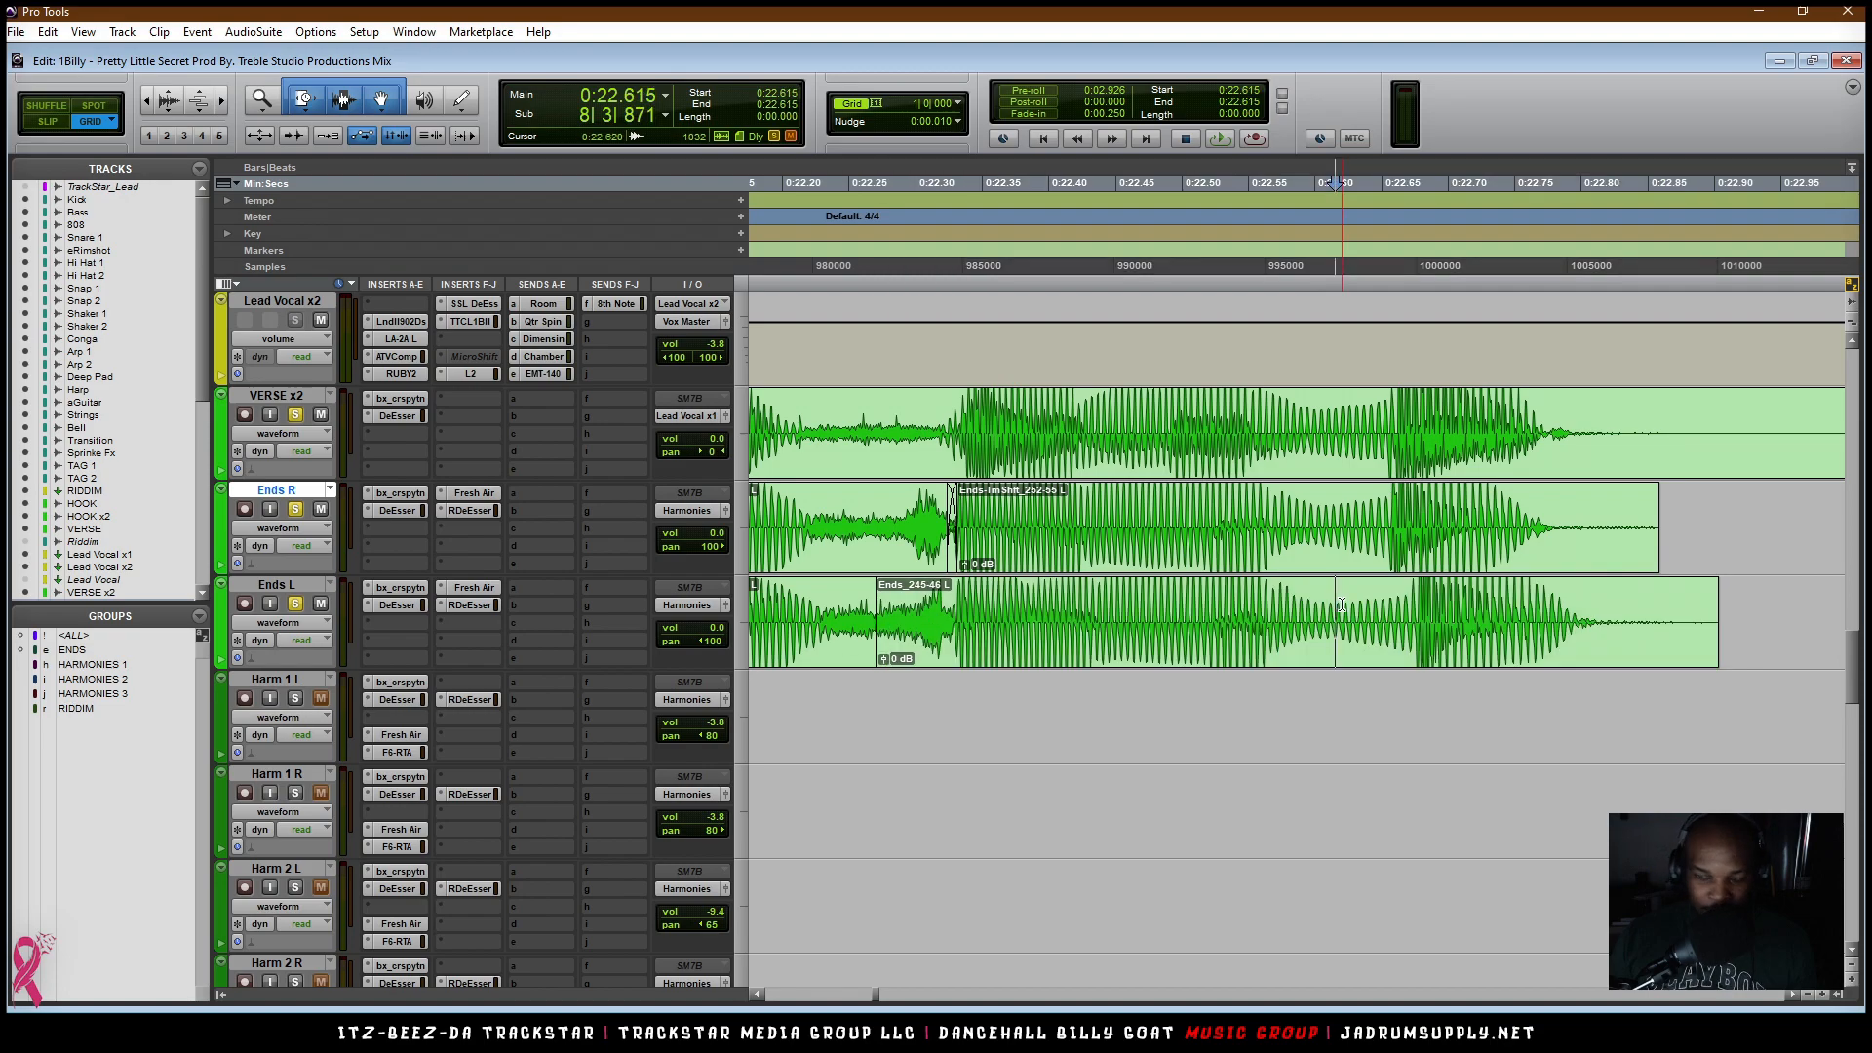
pyautogui.moveTo(1483, 640); pyautogui.dragTo(1460, 640)
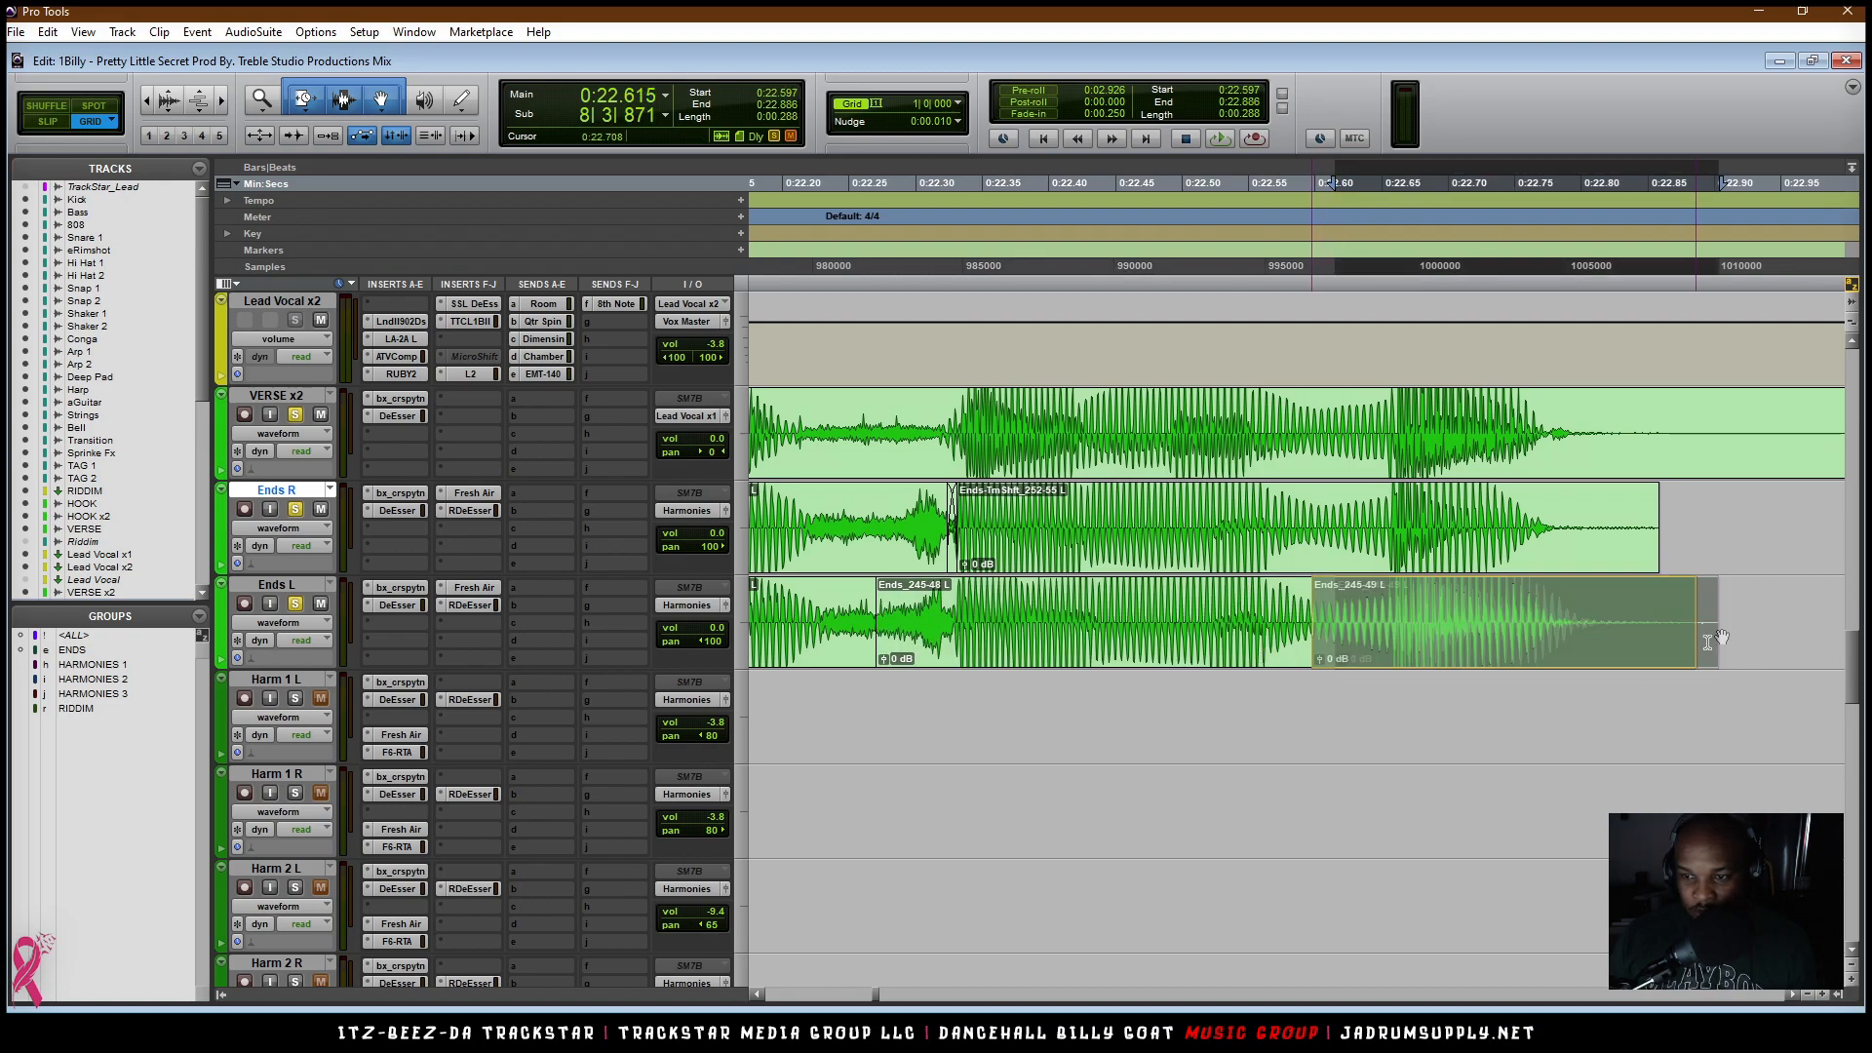
# Step: Time-compress the trailing Ends L piece to end at 0:22.877 and set the Trim tool back to Standard
pyautogui.click(1686, 606)
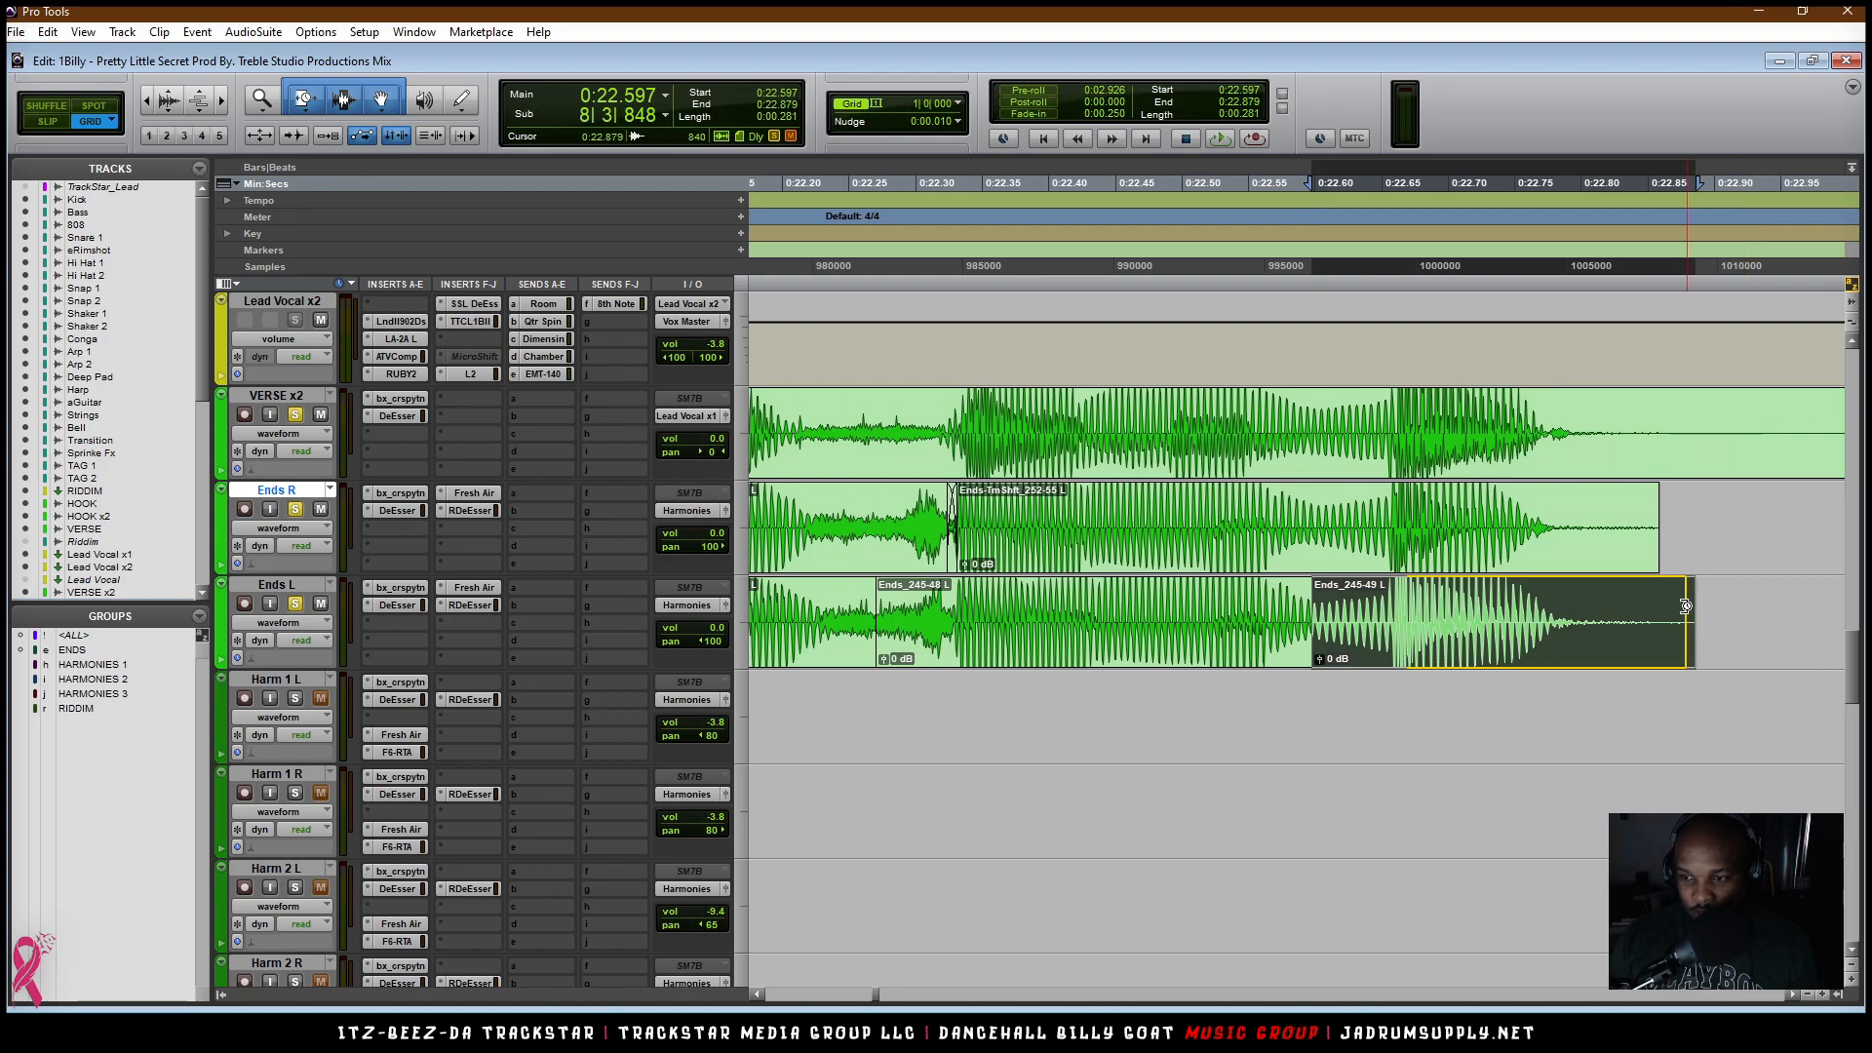
pyautogui.moveTo(1686, 606); pyautogui.dragTo(1683, 607)
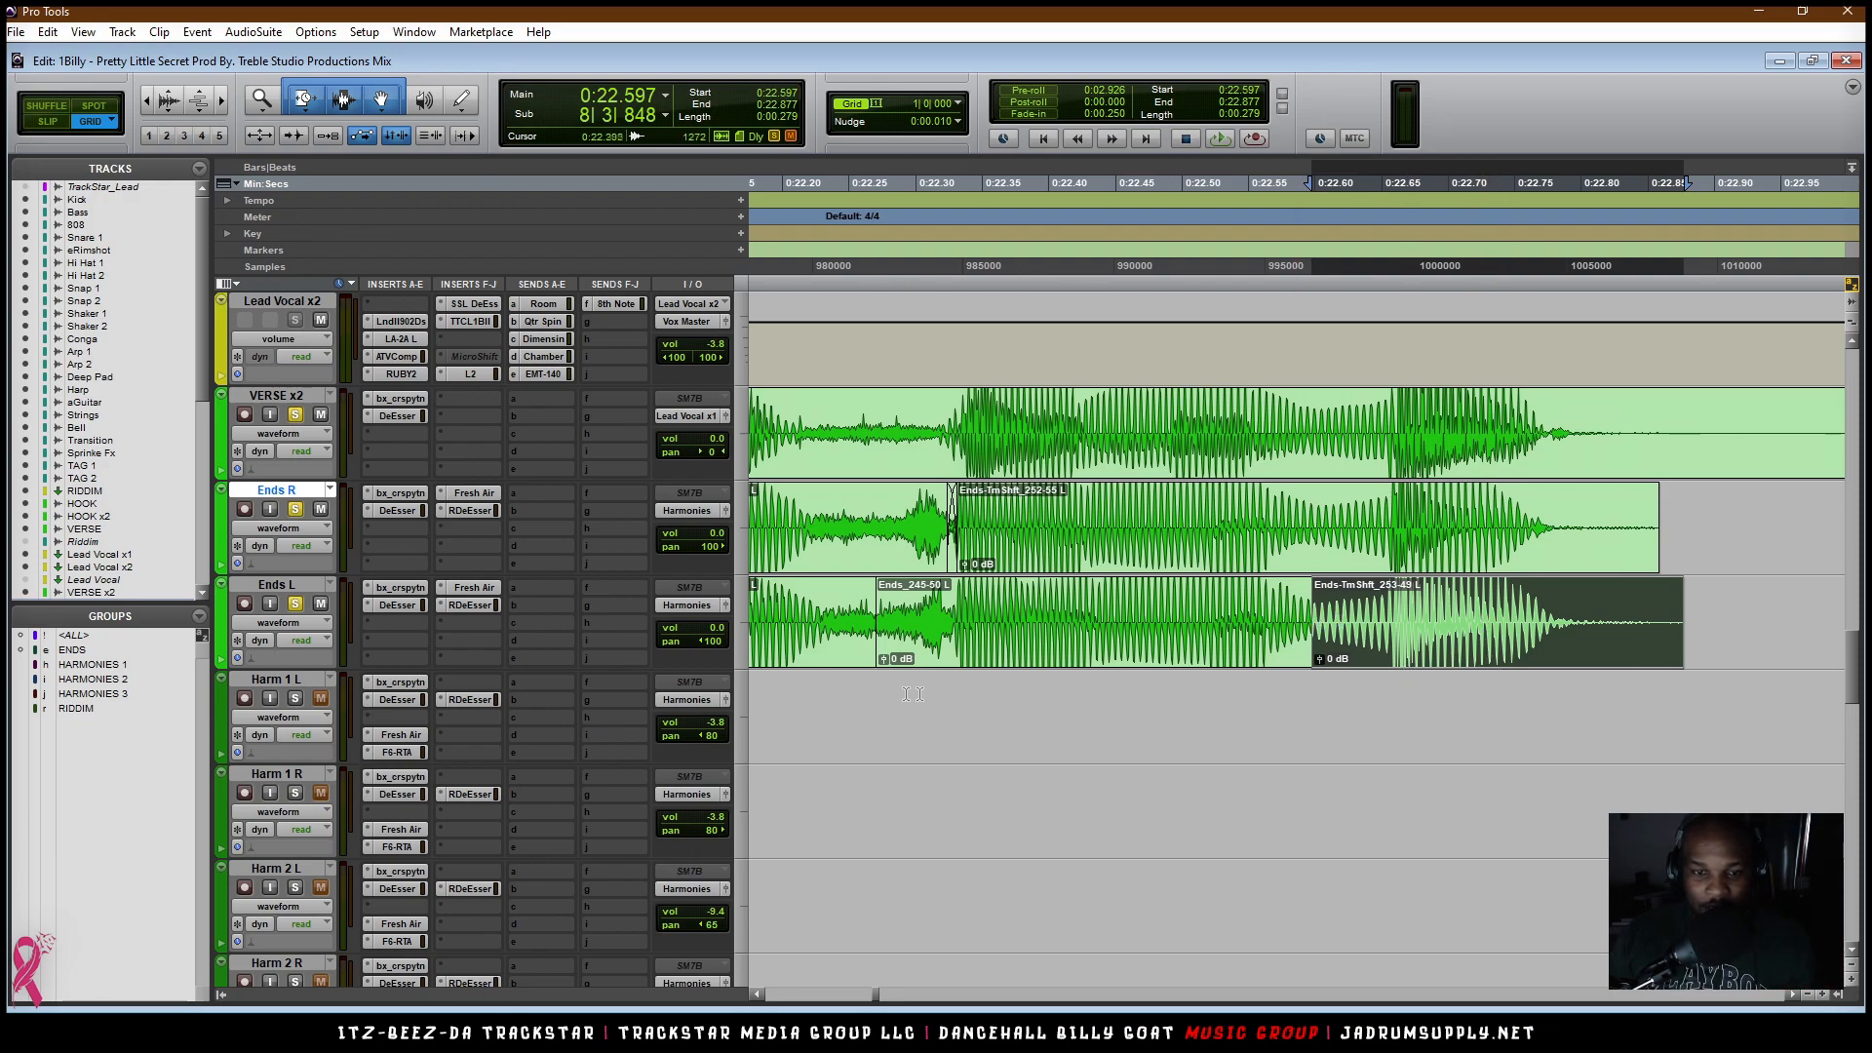
pyautogui.click(343, 102)
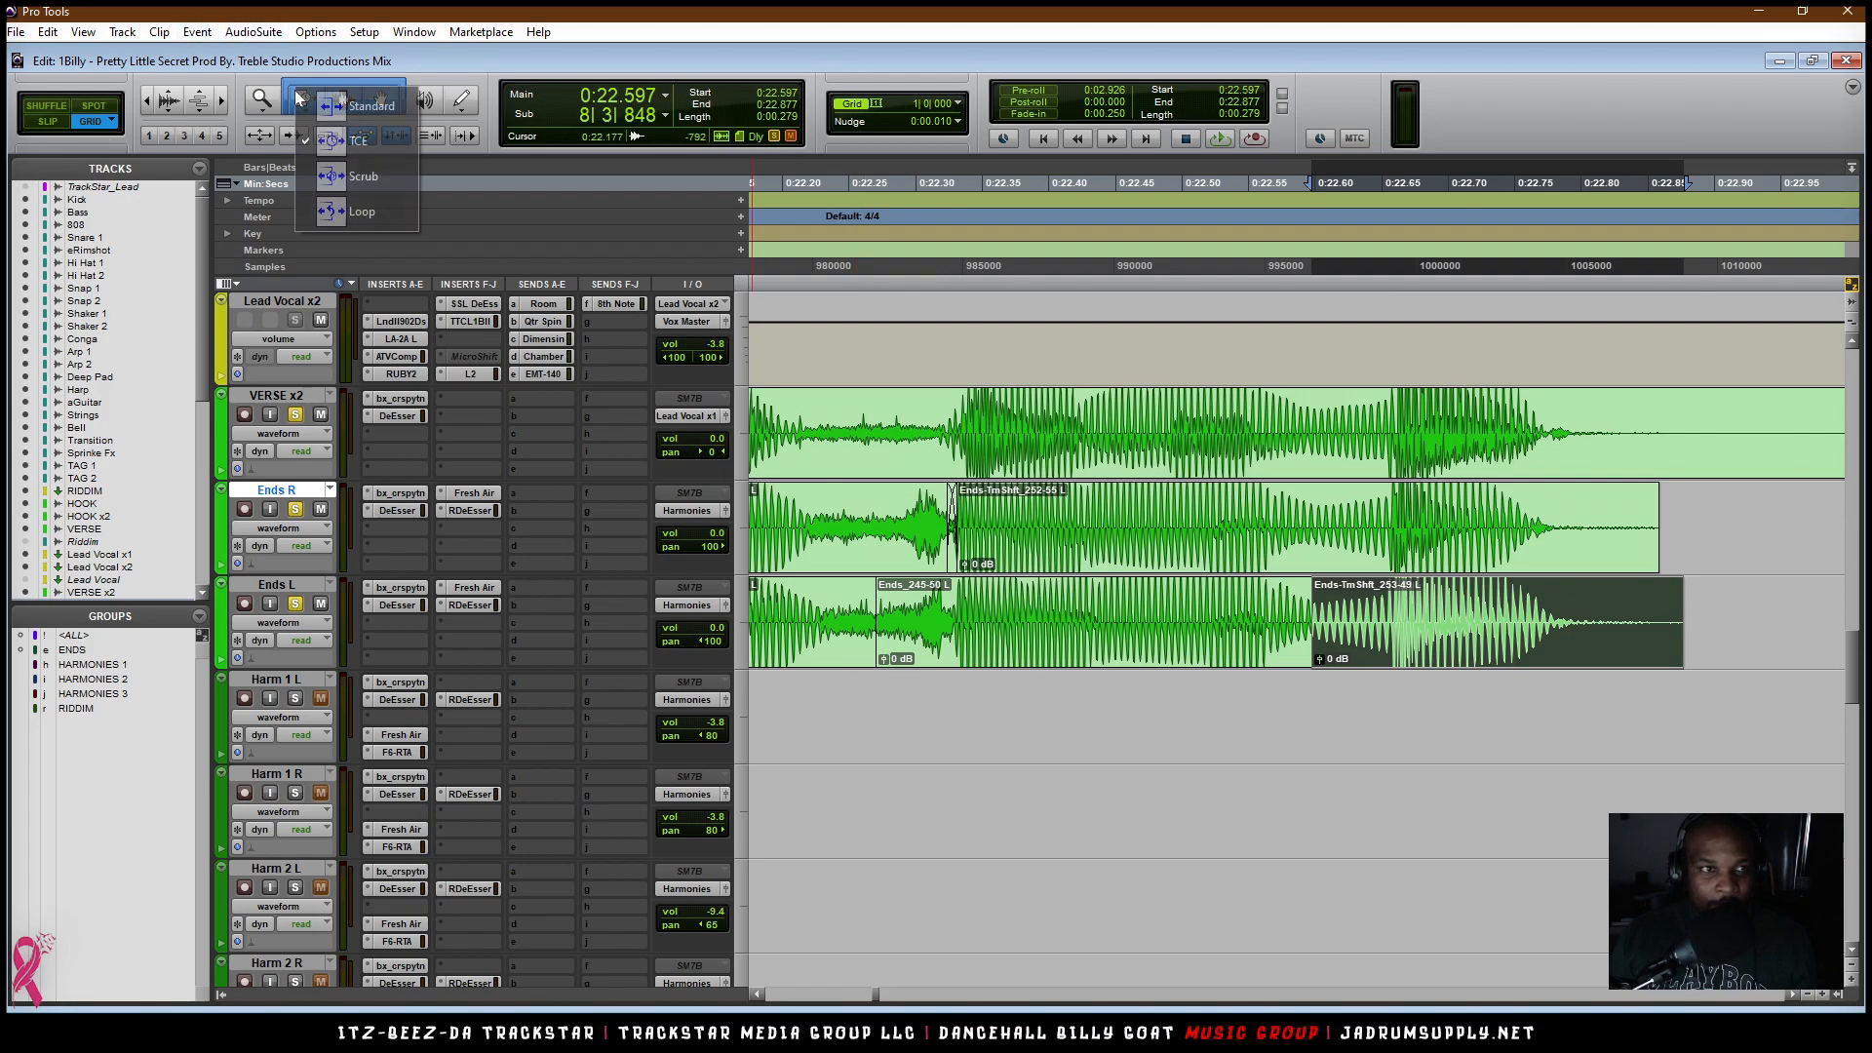
pyautogui.click(360, 116)
# Step: Extend the Ends L piece starting at 0:22.125 to end at 0:22.328 and crossfade that boundary from 0:22.323 to 0:22.330
pyautogui.moveTo(870, 629); pyautogui.dragTo(948, 646)
pyautogui.hotkey('ctrl', ']')
pyautogui.hotkey('ctrl', ']')
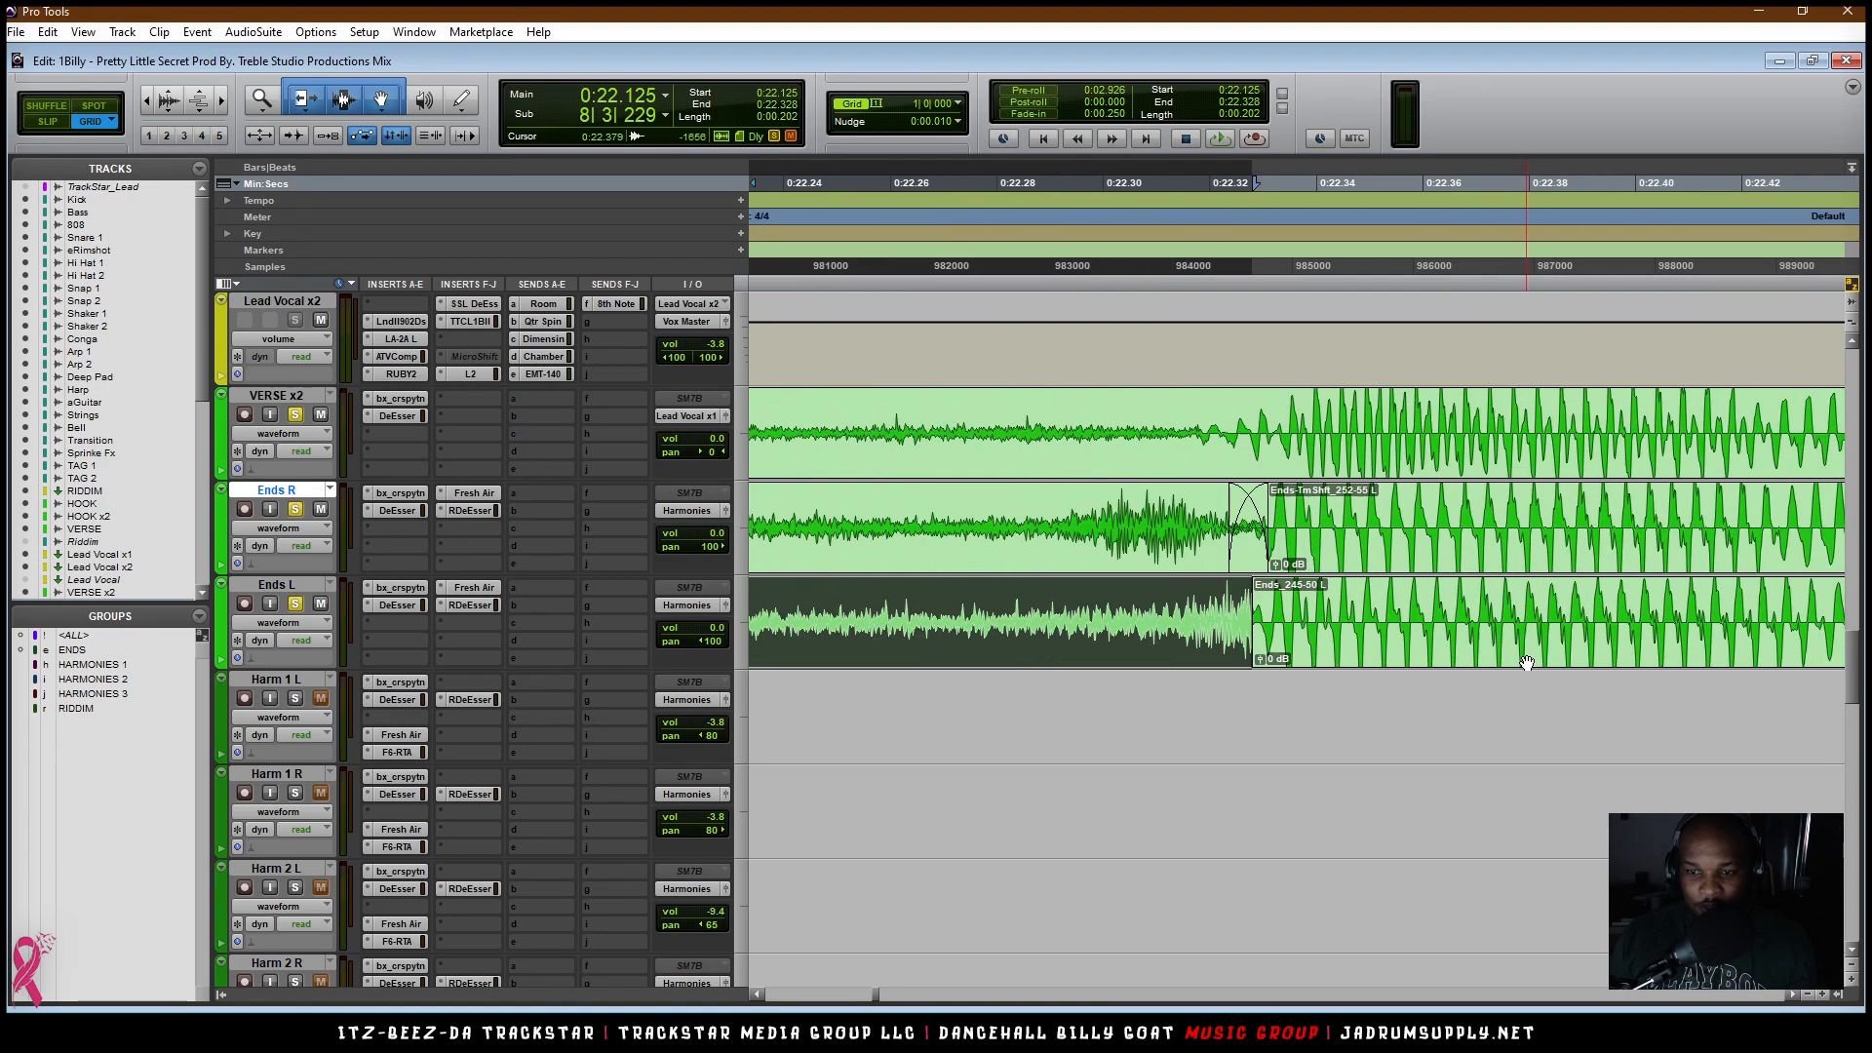
pyautogui.click(1258, 562)
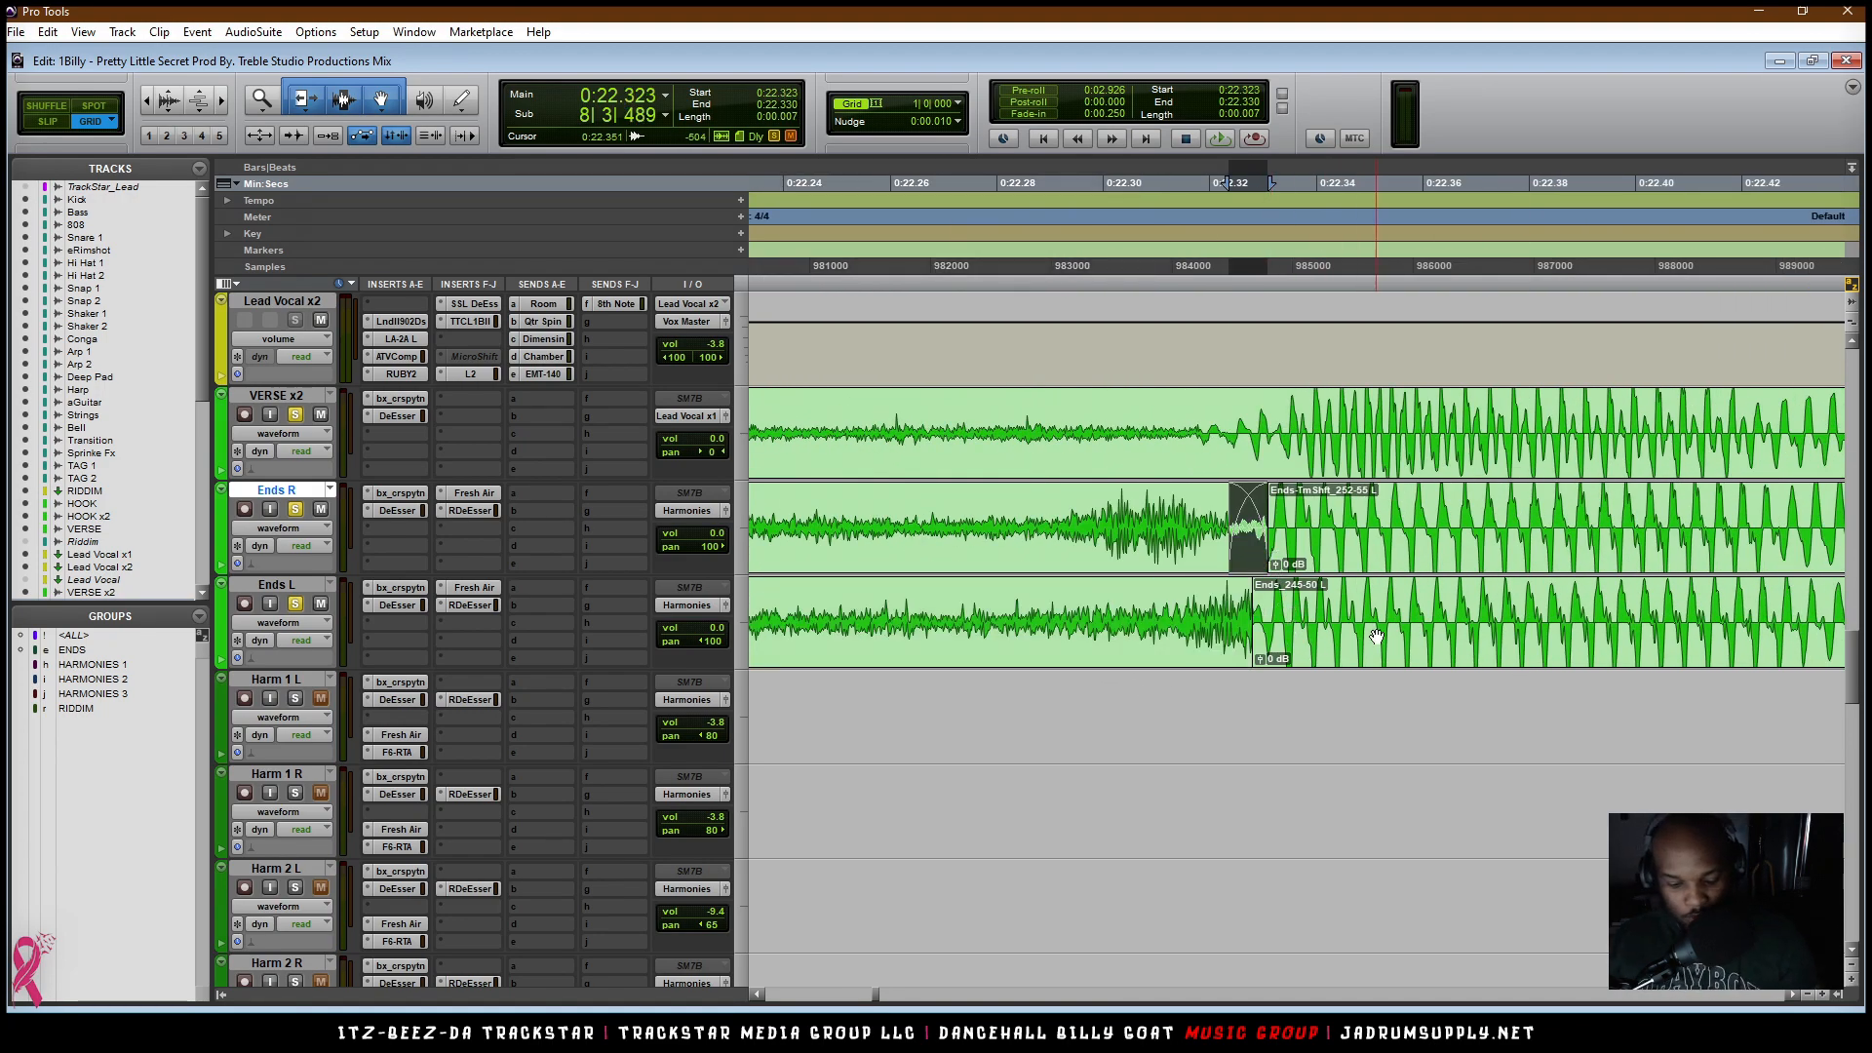
pyautogui.press(';')
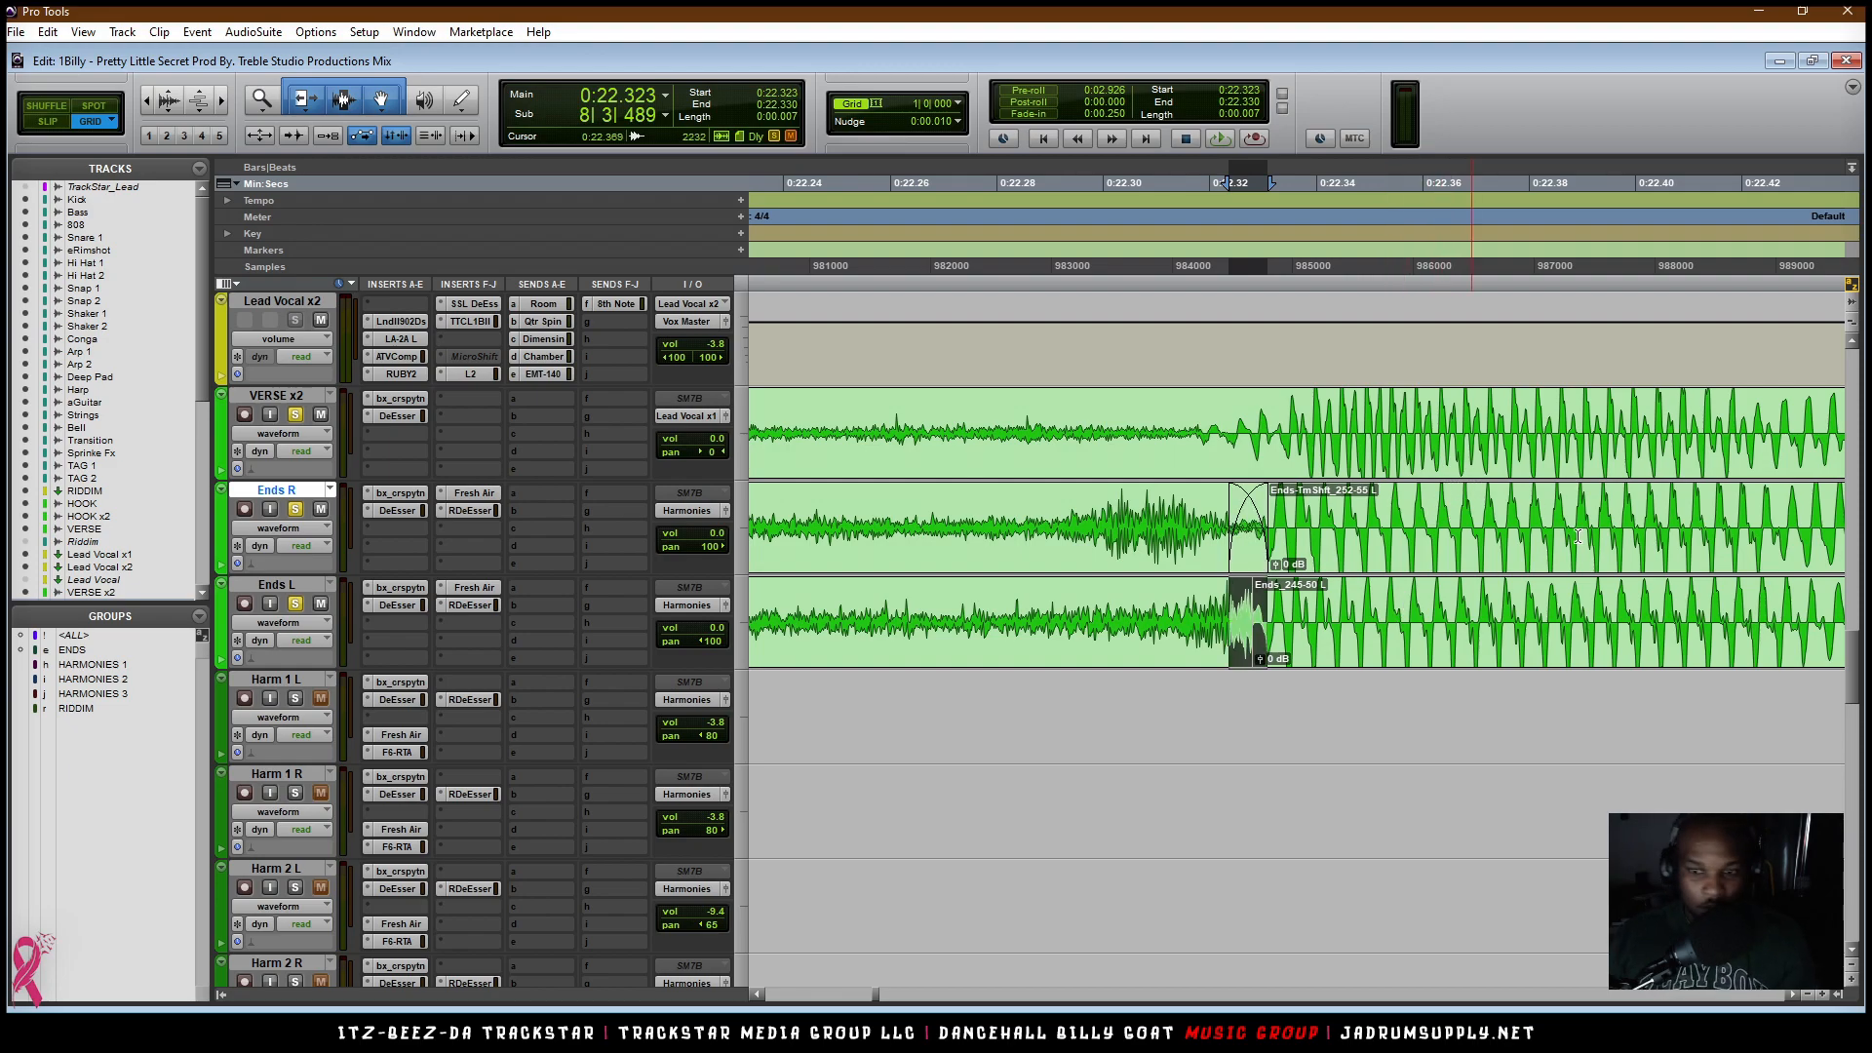
pyautogui.hotkey('ctrl', 'alt', 'f')
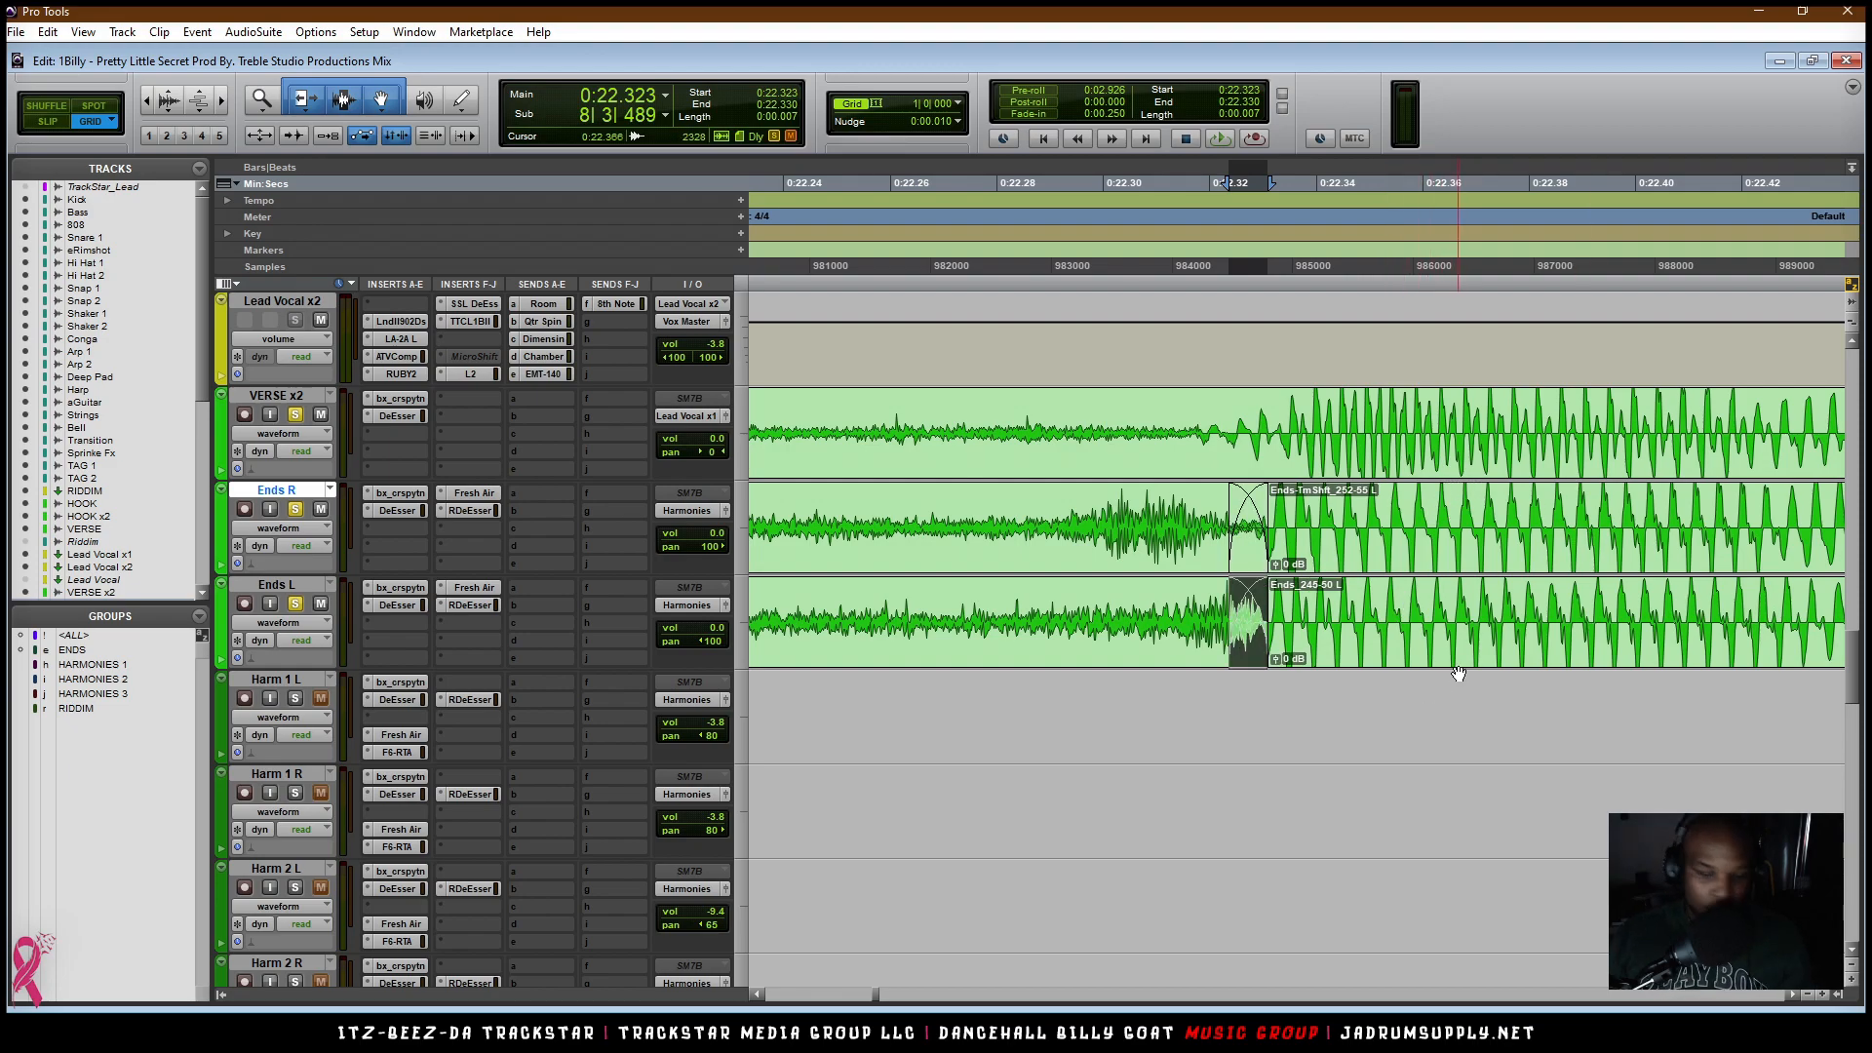
# Step: Play back the last Ends R and Ends L pieces from 0:22.117 to check their alignment
pyautogui.press('r')
pyautogui.press('r')
pyautogui.press('r')
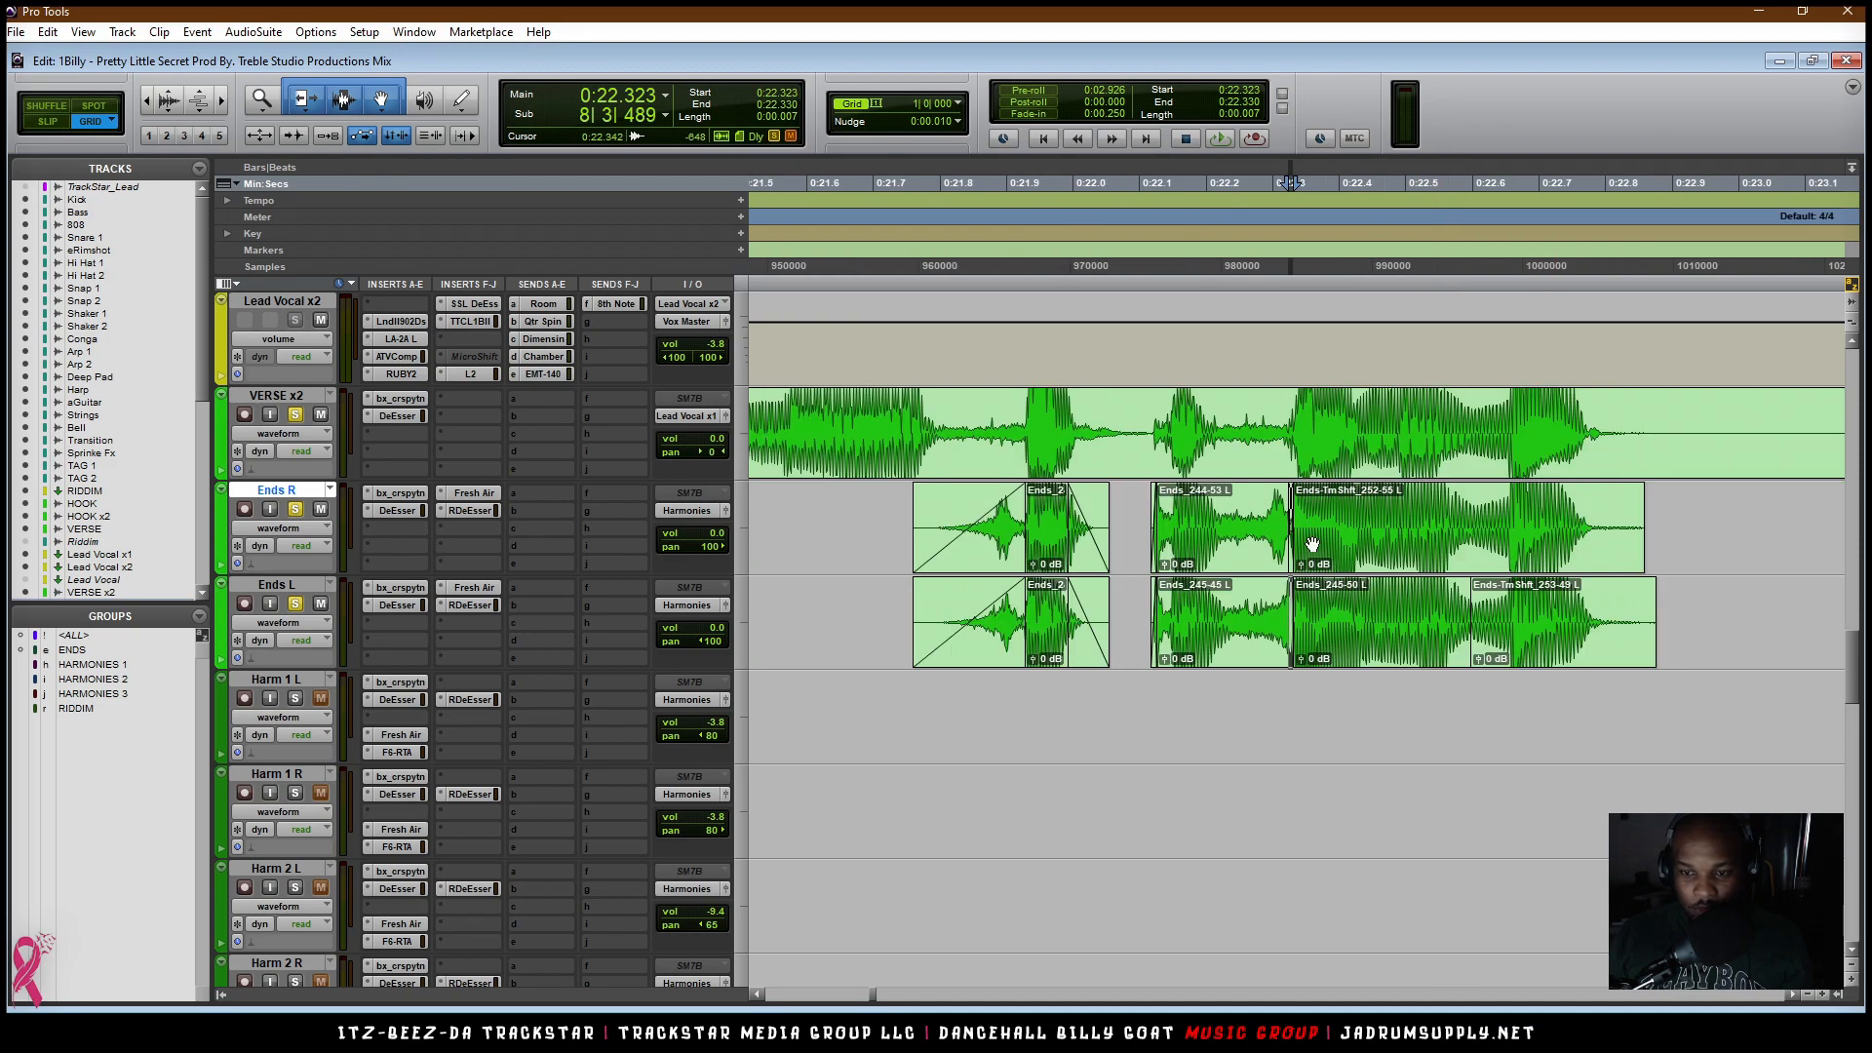
pyautogui.press('t')
pyautogui.press('t')
pyautogui.press('t')
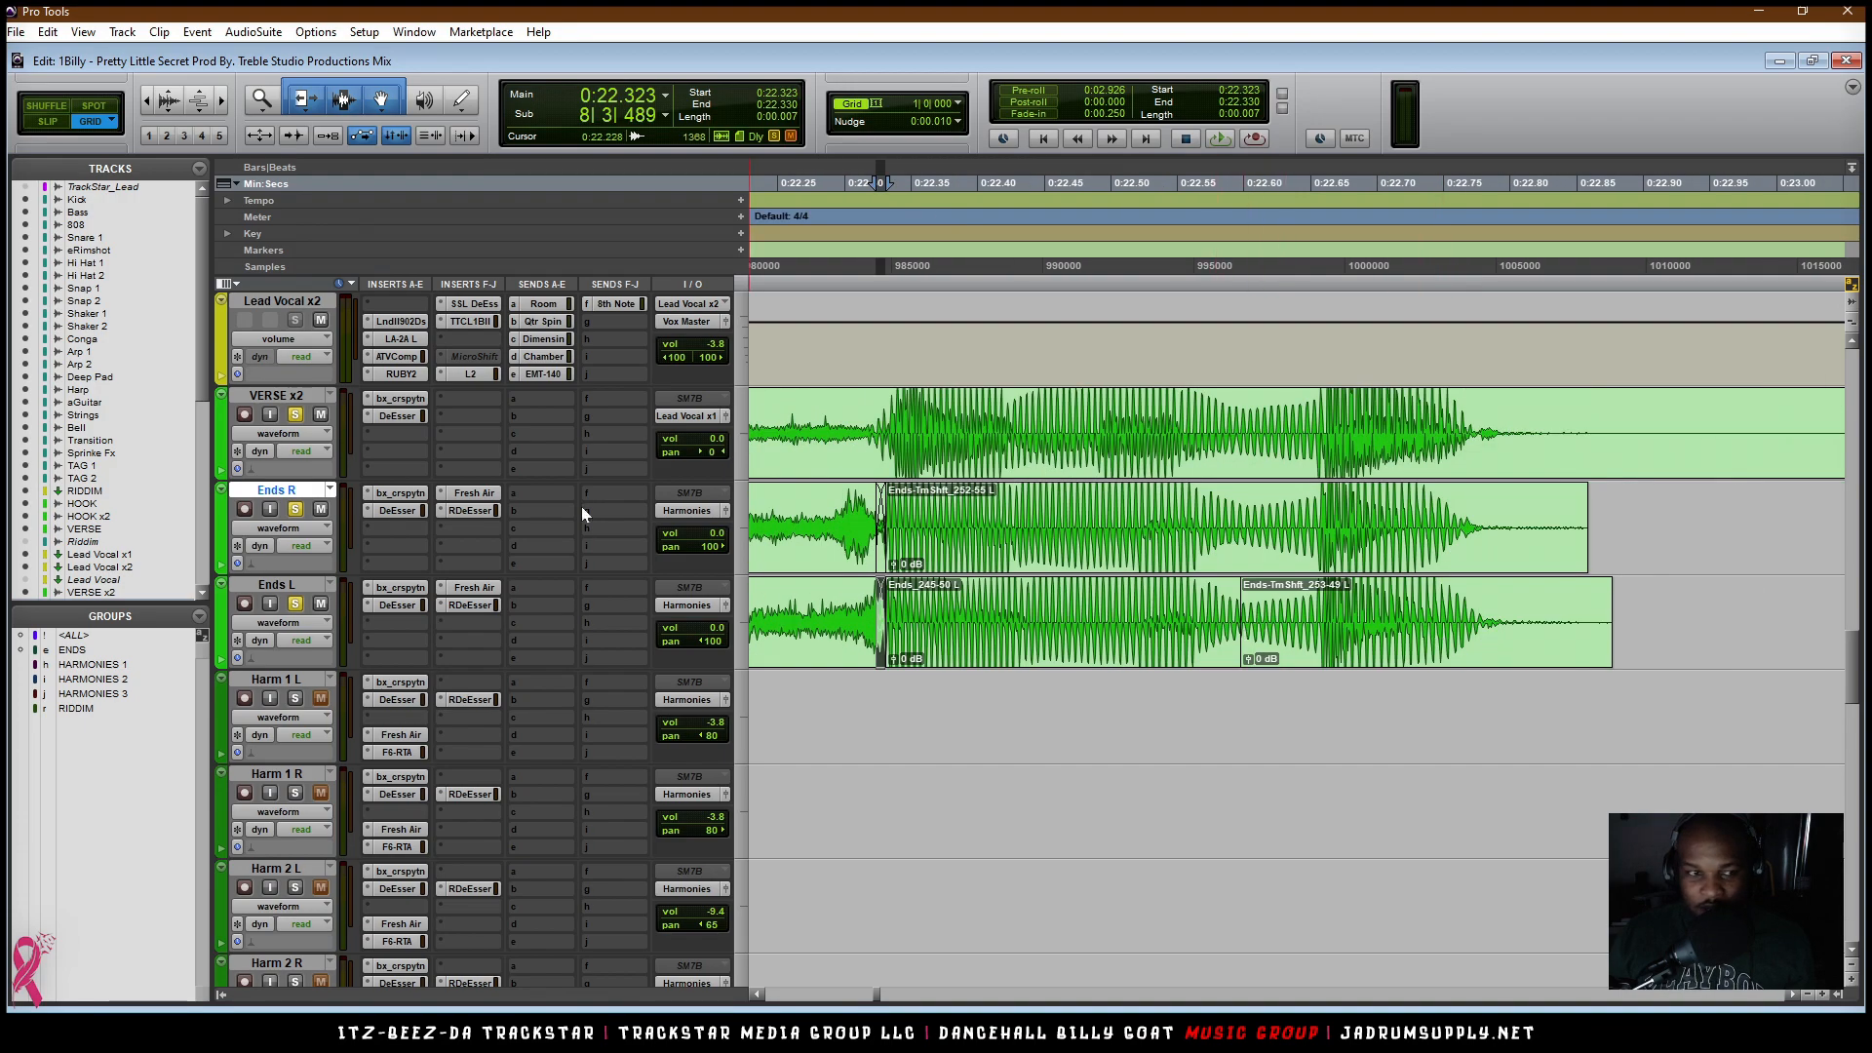
pyautogui.press('r')
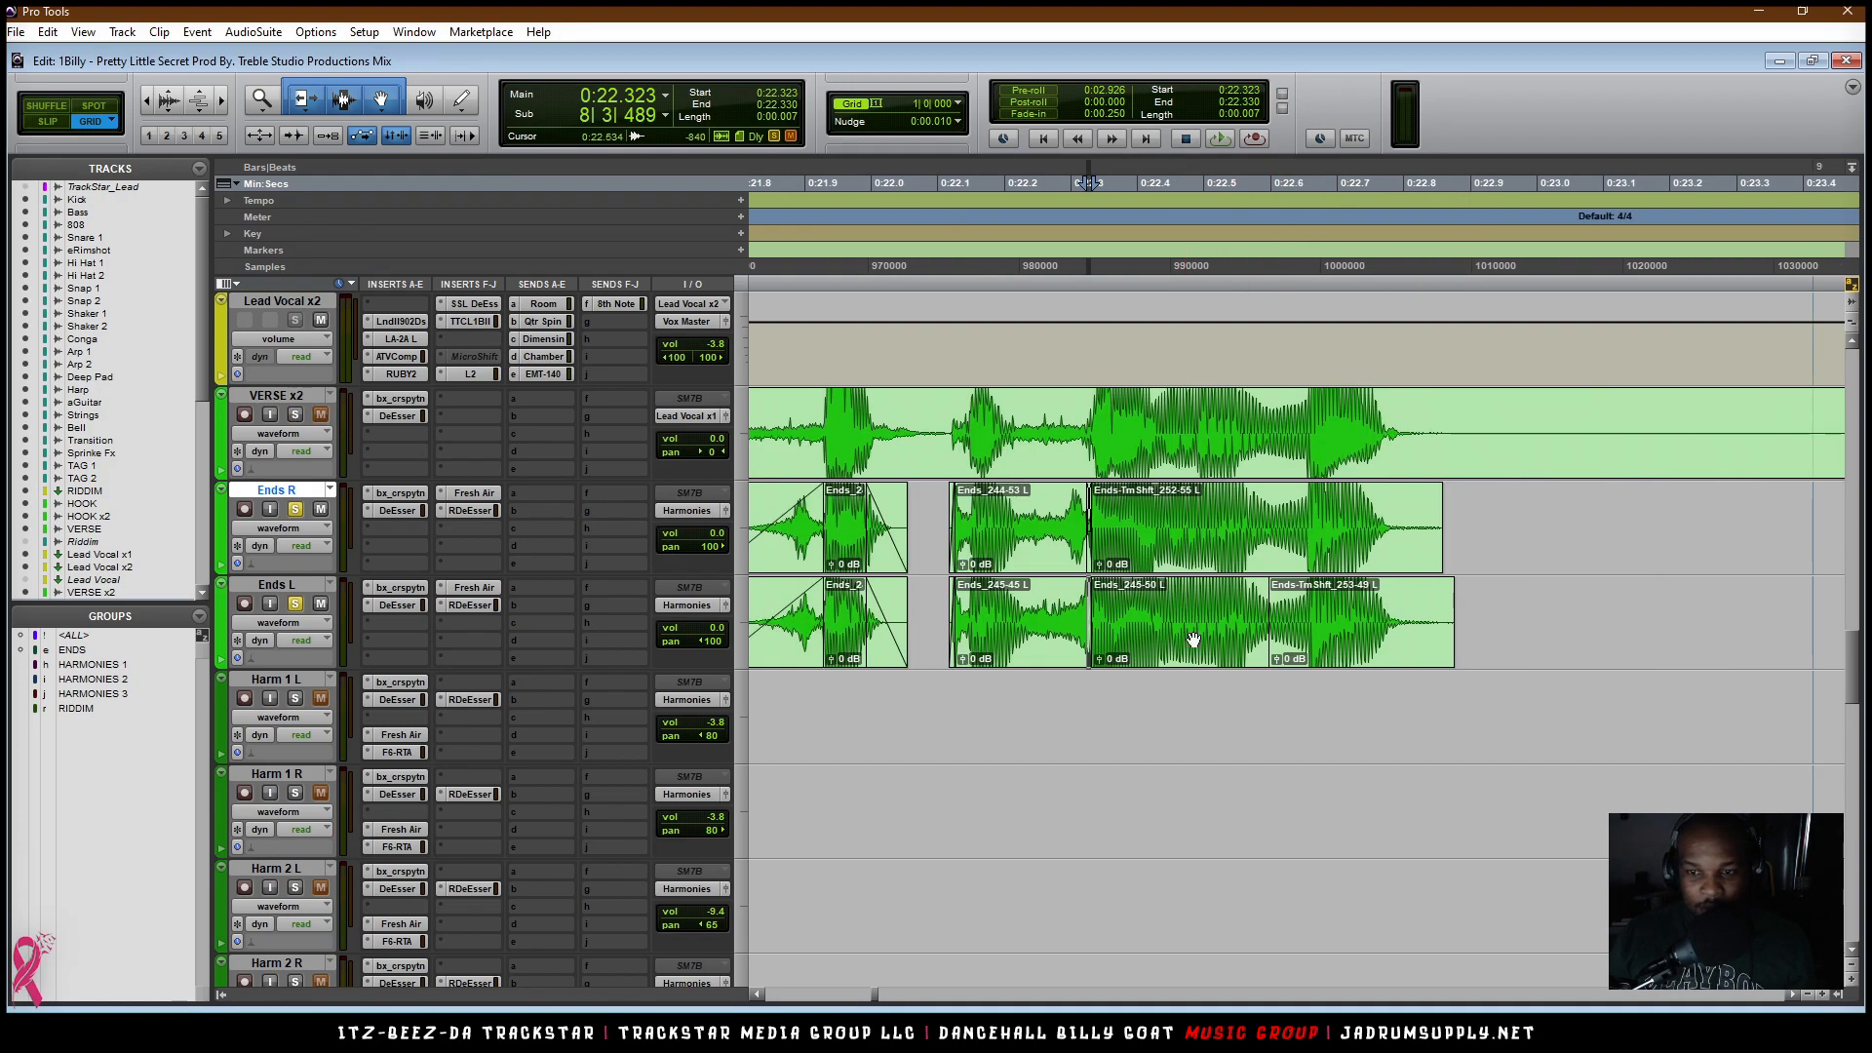
pyautogui.click(1018, 531)
pyautogui.keyDown('shift'); pyautogui.click(1387, 557); pyautogui.keyUp('shift')
pyautogui.press('space')
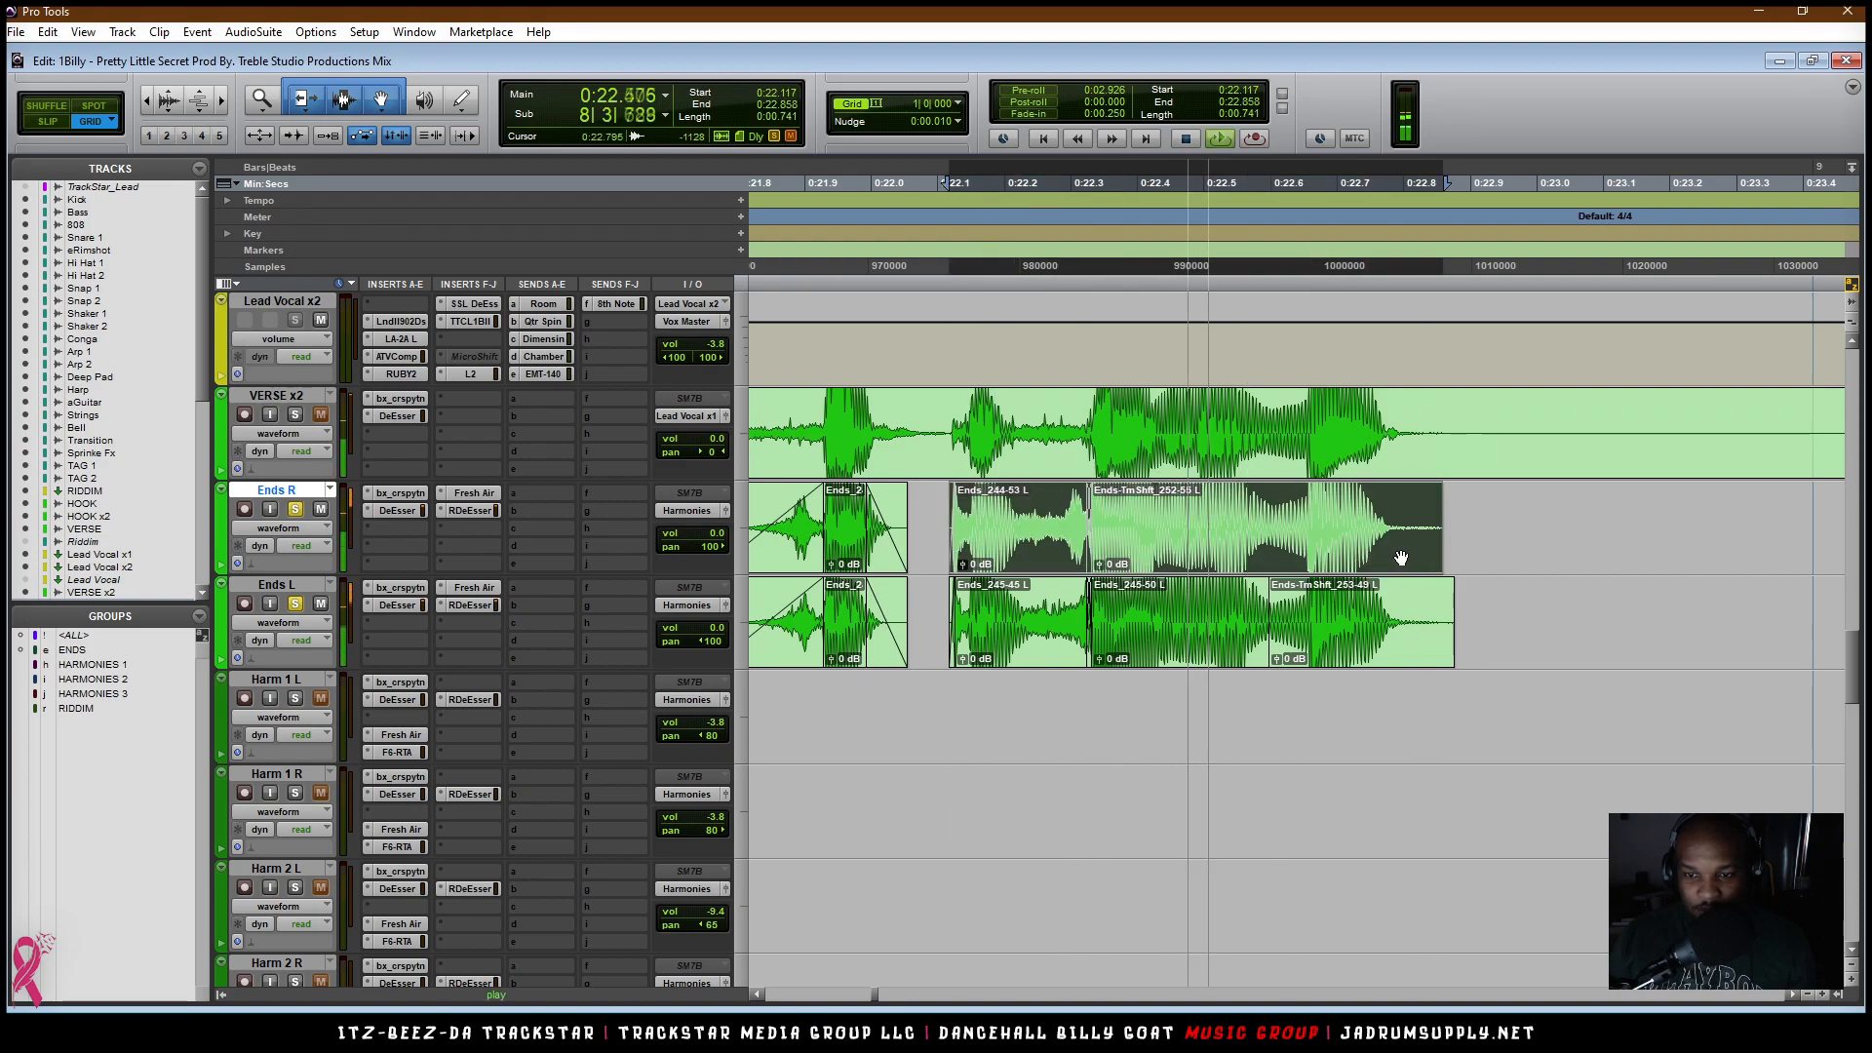
pyautogui.press('space')
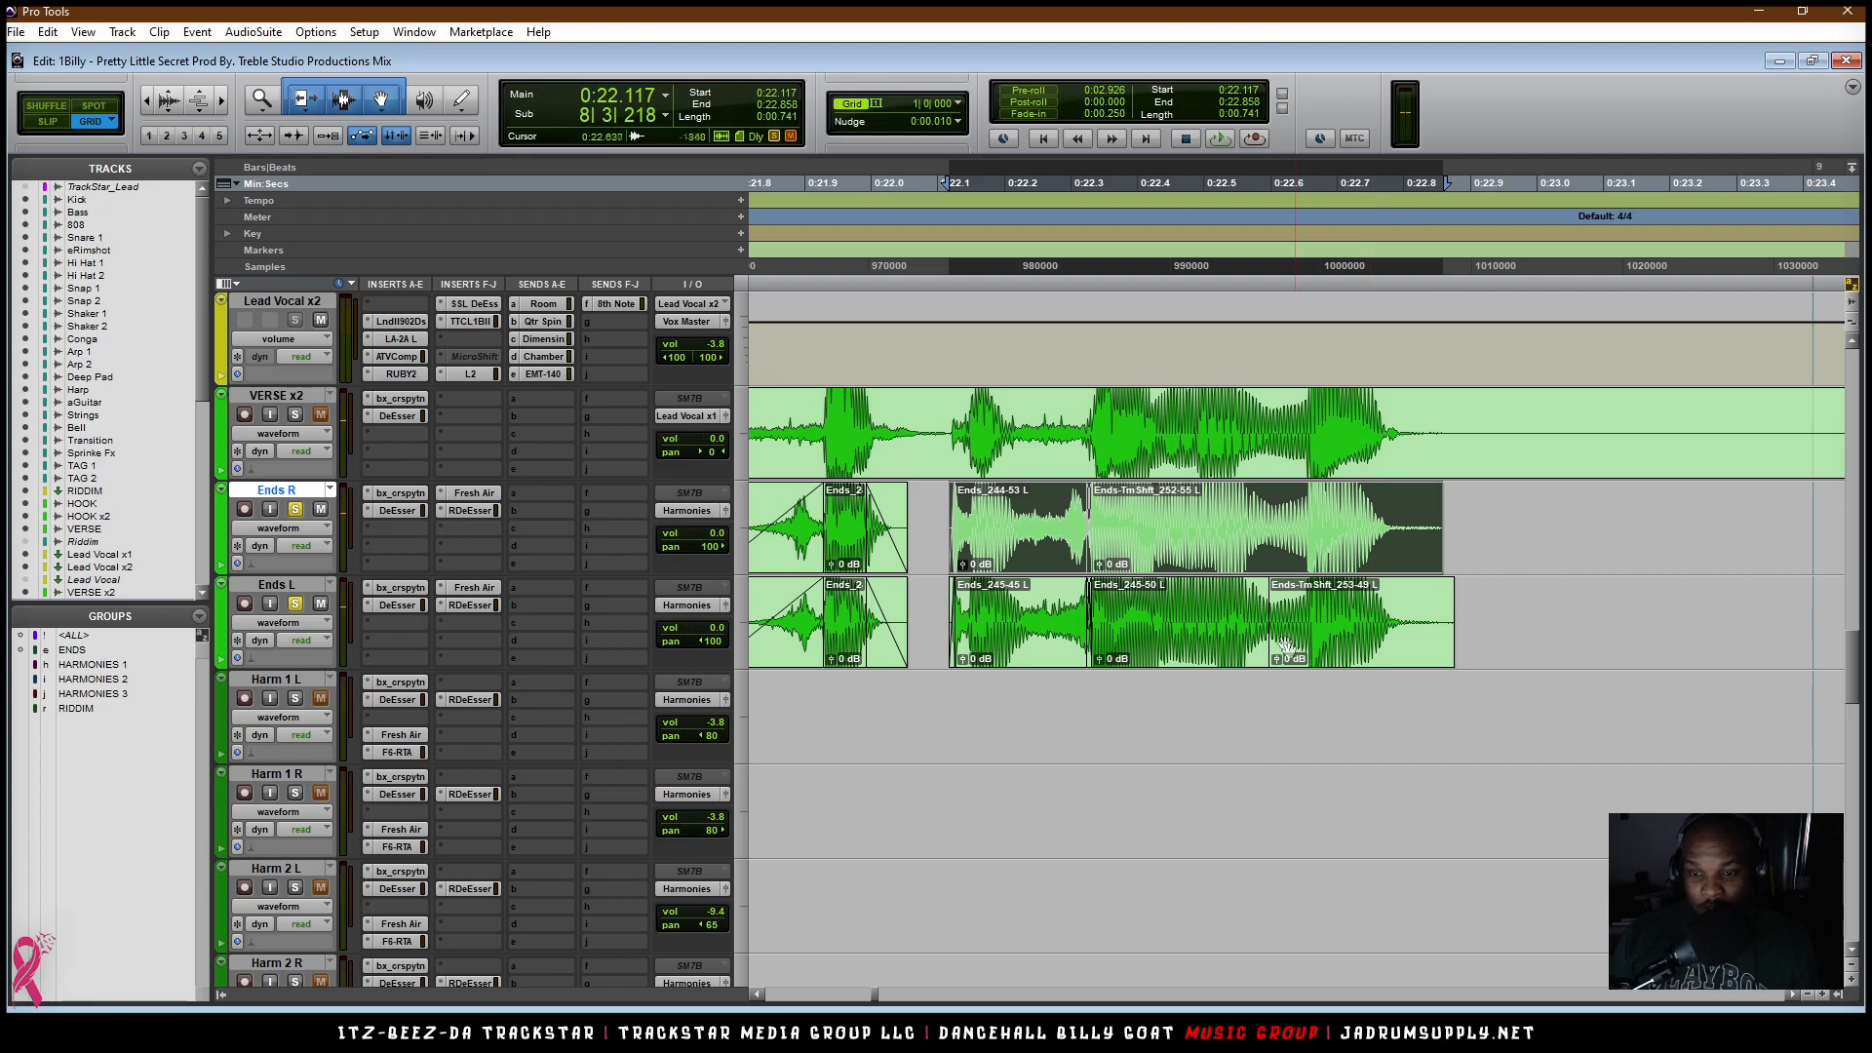
pyautogui.moveTo(1318, 649); pyautogui.dragTo(1254, 721)
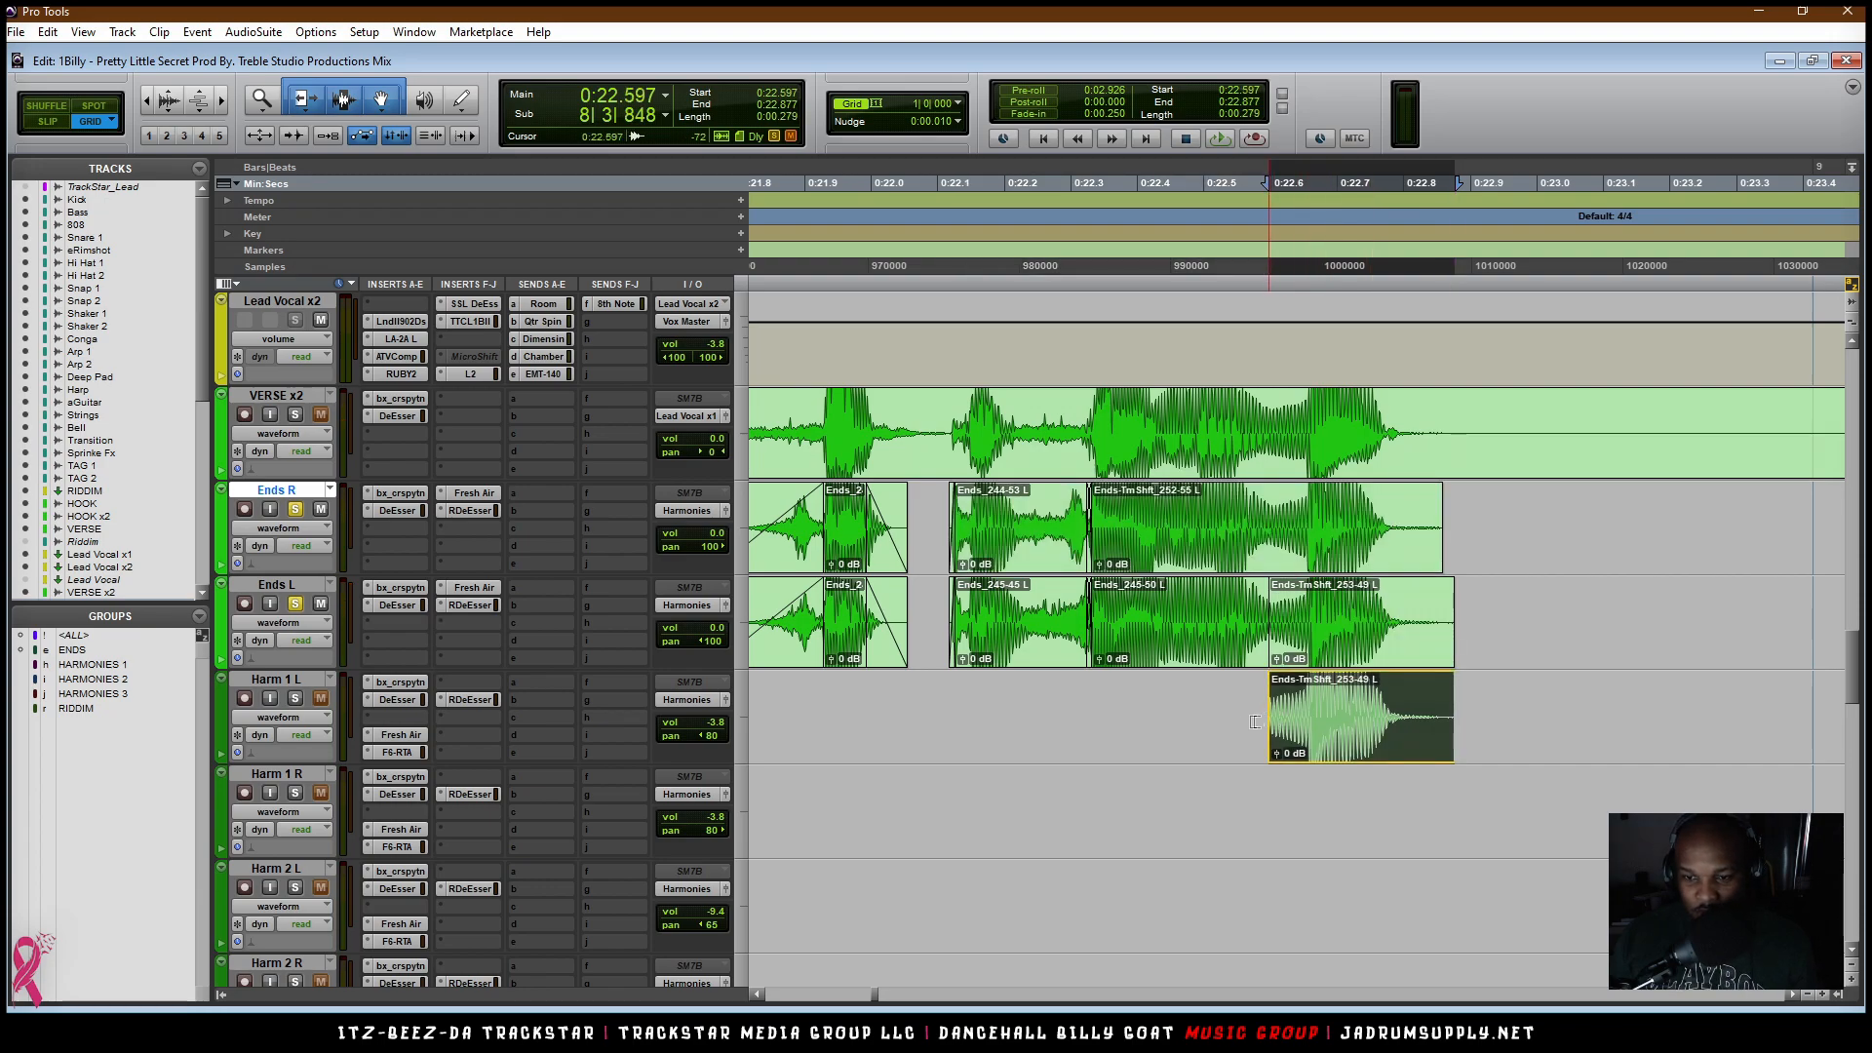
pyautogui.press('t')
pyautogui.press('t')
pyautogui.press('t')
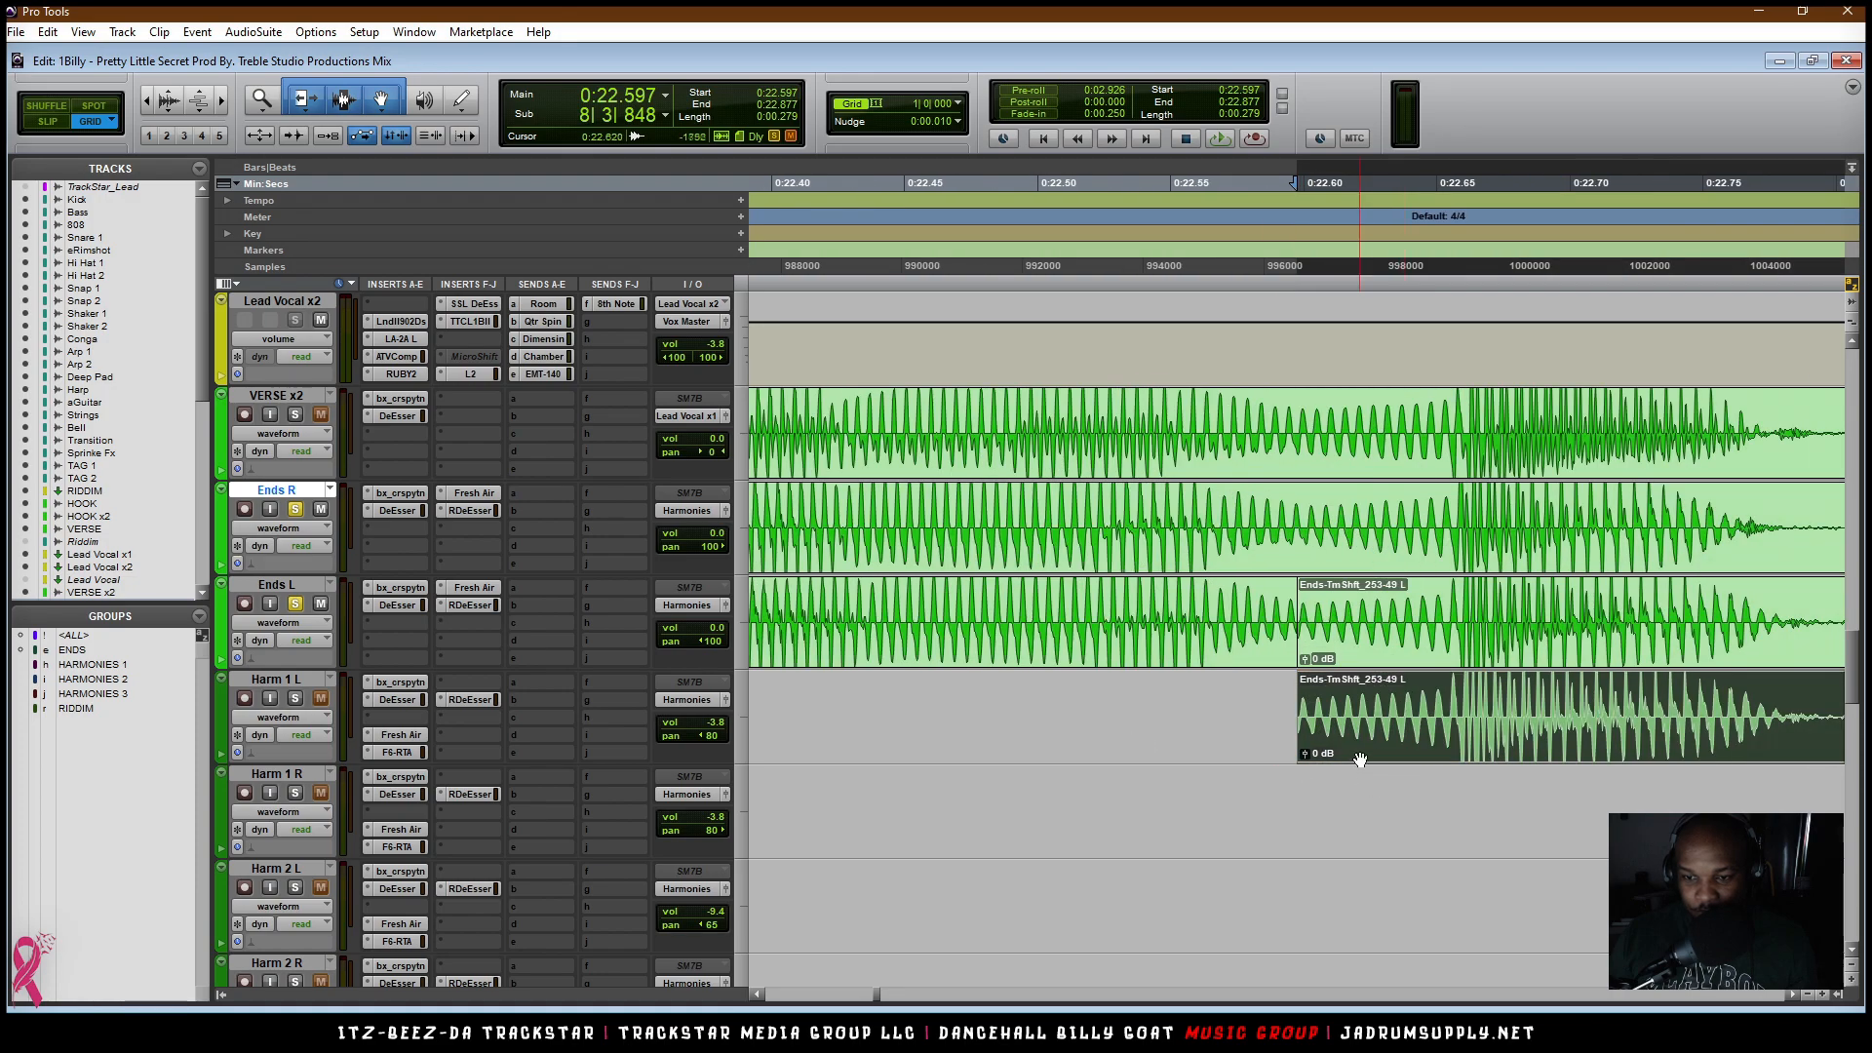
pyautogui.press('t')
pyautogui.press('t')
pyautogui.hotkey('ctrl', 'z')
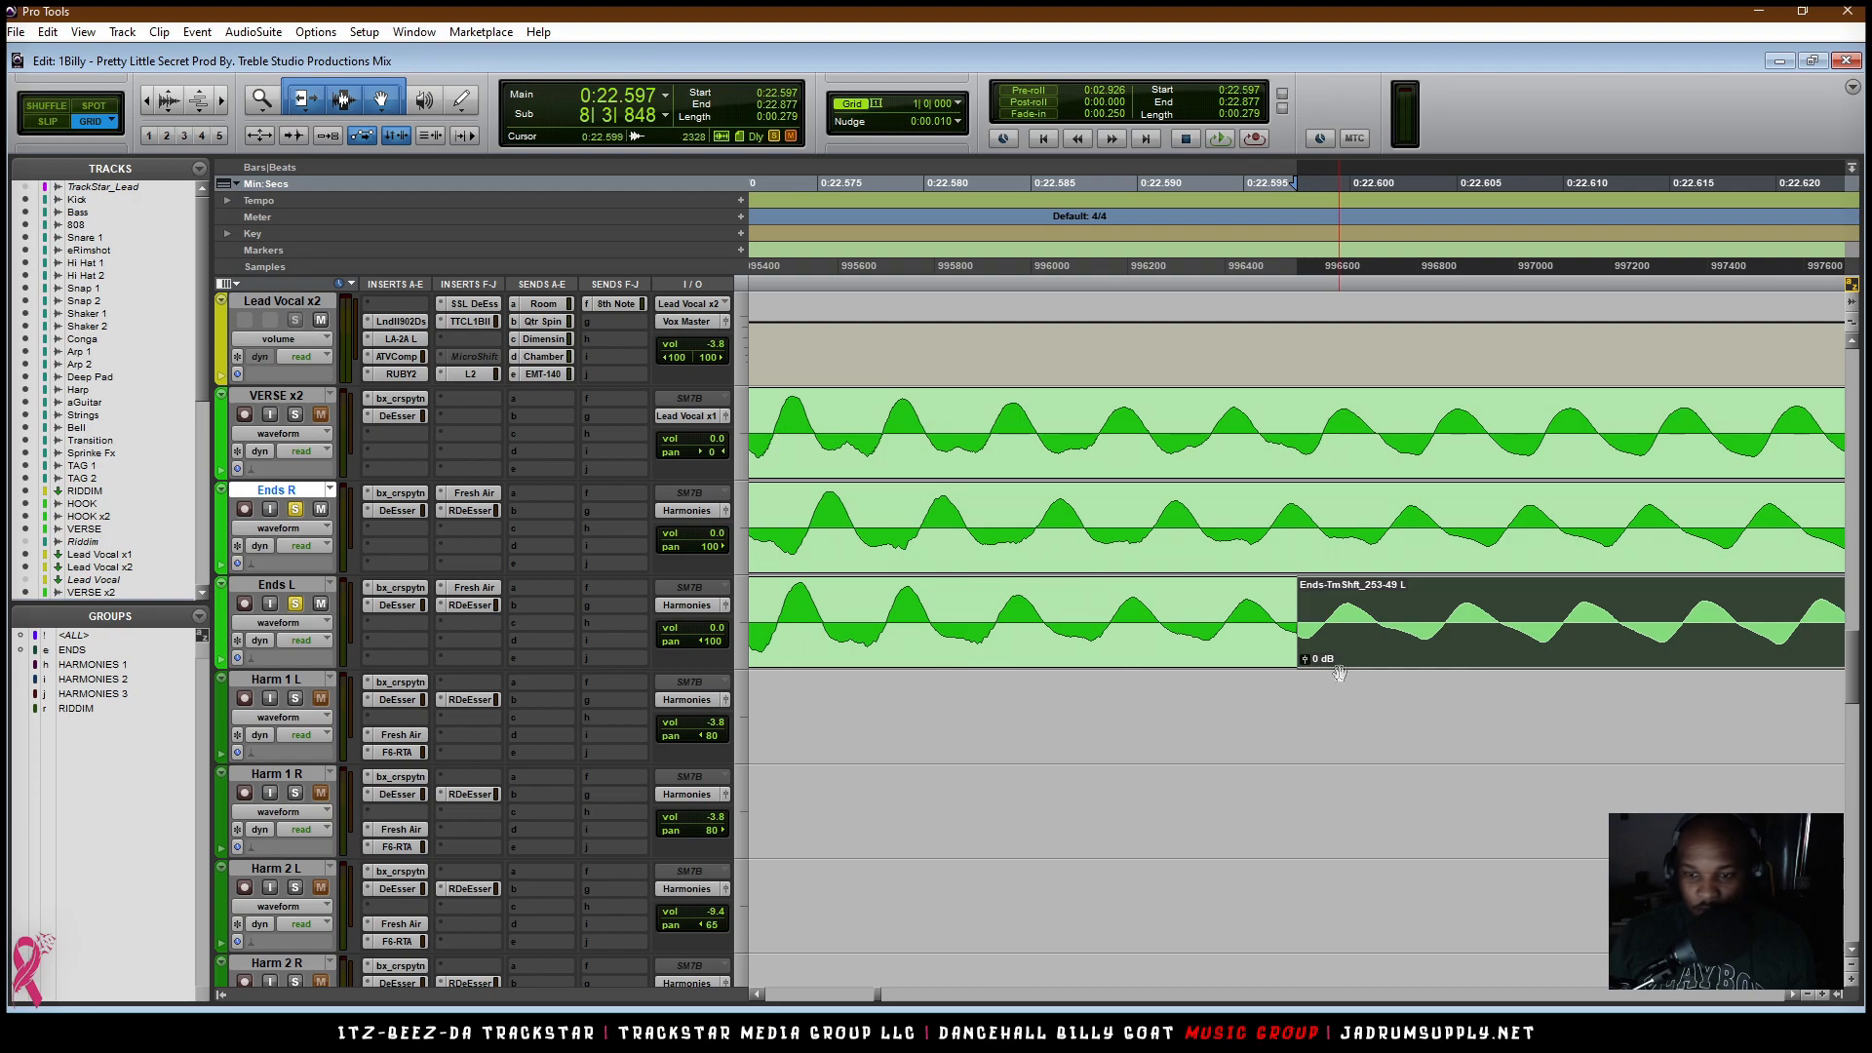
# Step: Crossfade the boundary between the last two Ends L pieces from 0:22.597 to 0:22.603
pyautogui.press('t')
pyautogui.press('t')
pyautogui.press('t')
pyautogui.press('t')
pyautogui.press('t')
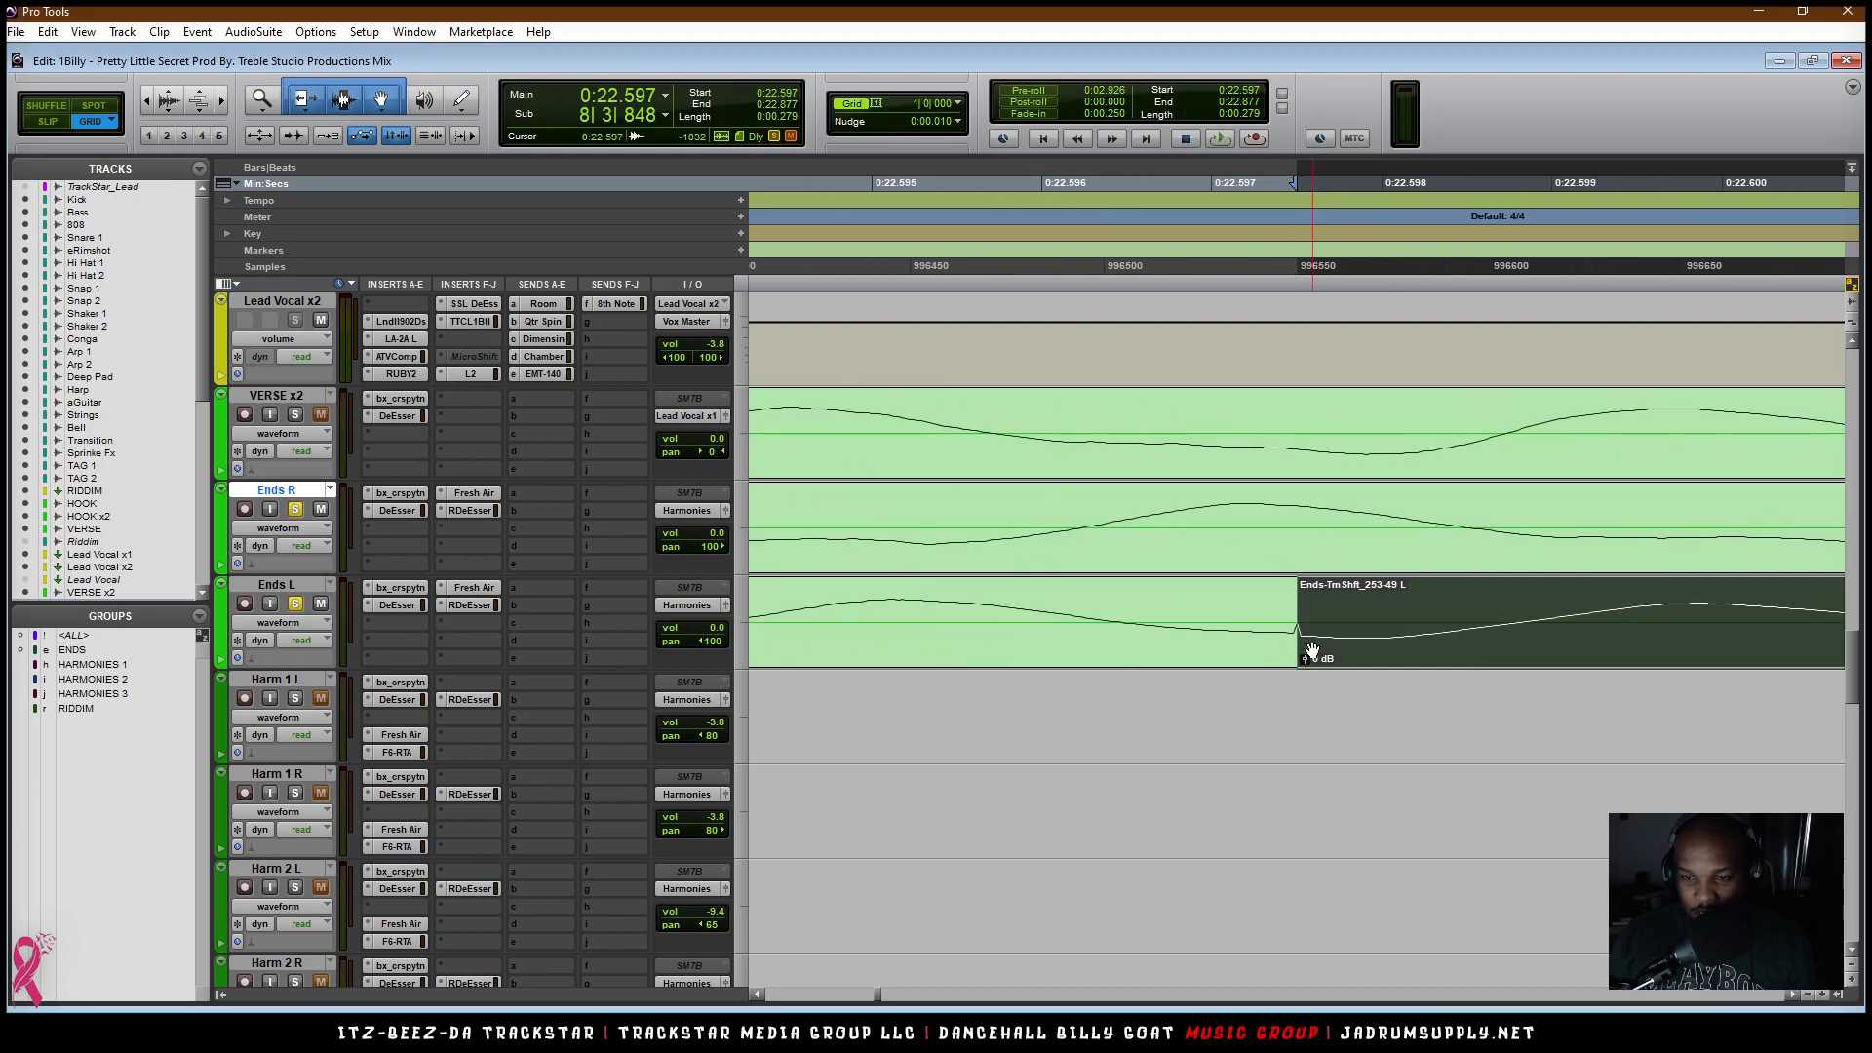
pyautogui.press('r')
pyautogui.press('r')
pyautogui.press('r')
pyautogui.press('r')
pyautogui.press('r')
pyautogui.press('r')
pyautogui.press('r')
pyautogui.press('r')
pyautogui.press('r')
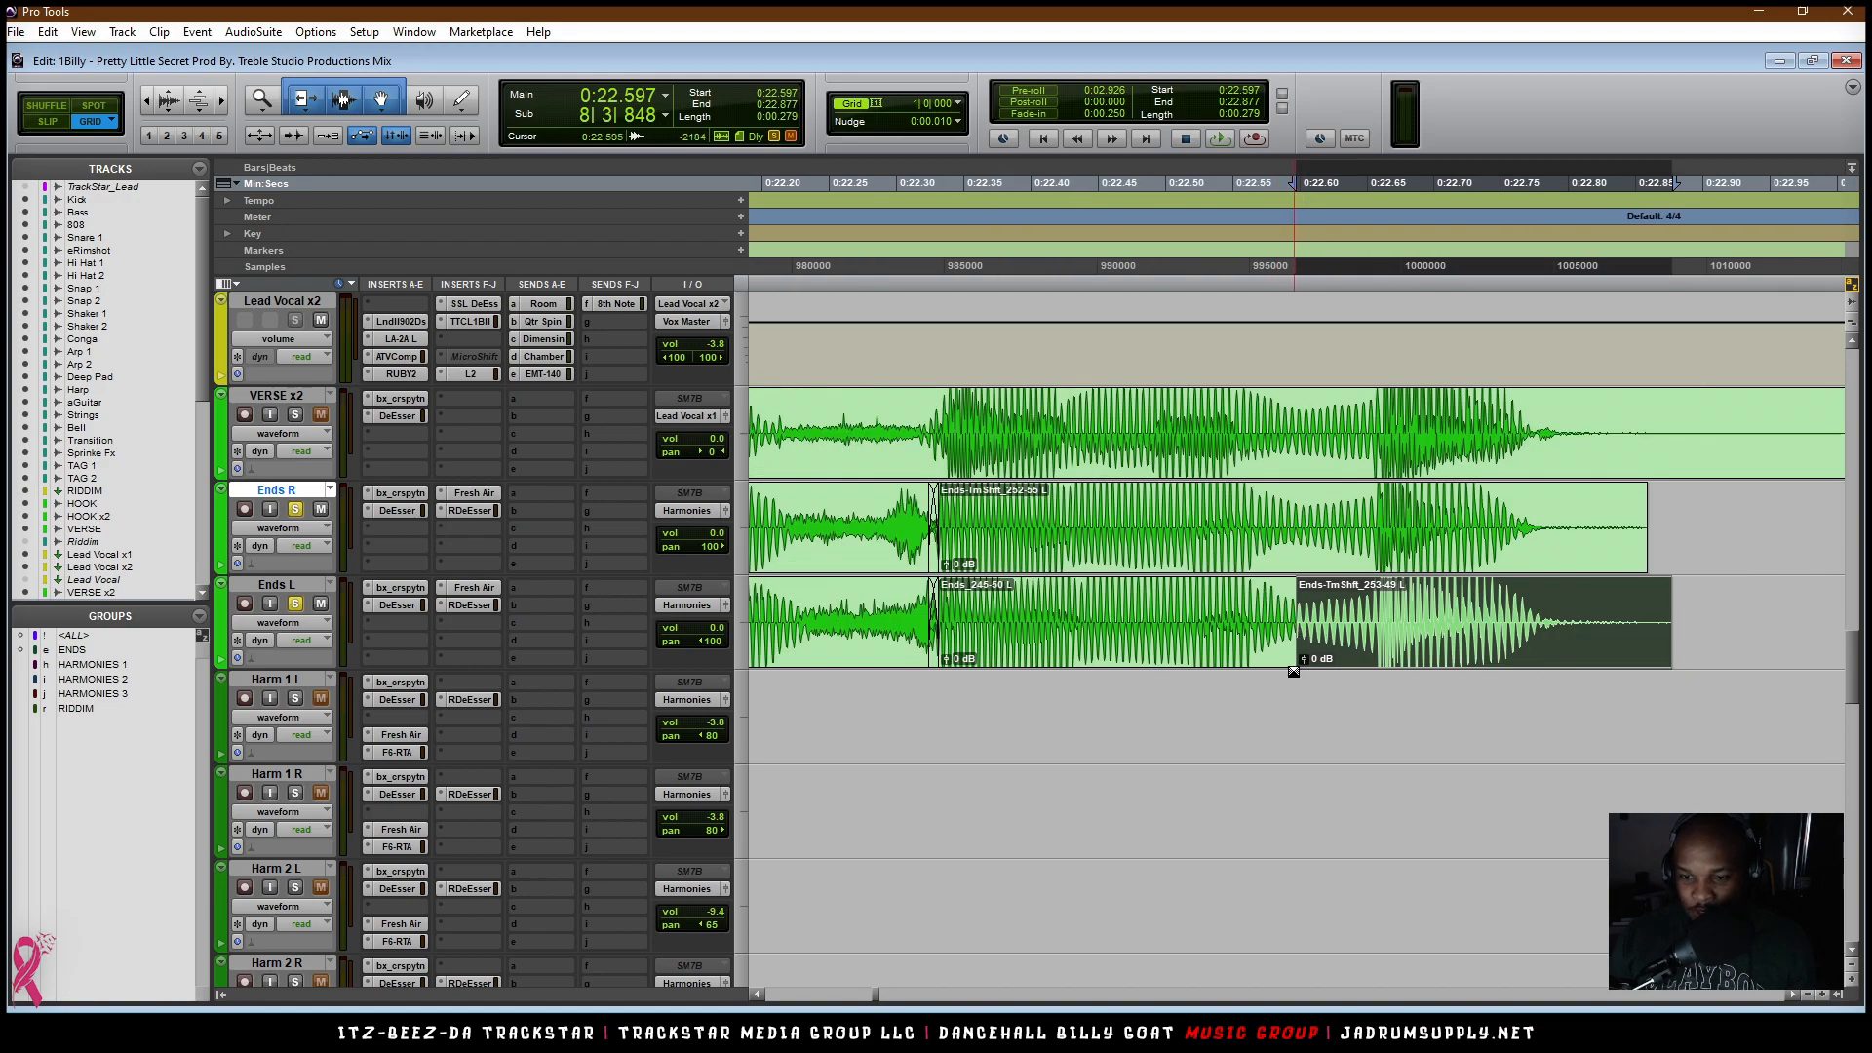
pyautogui.moveTo(1296, 665); pyautogui.dragTo(1303, 663)
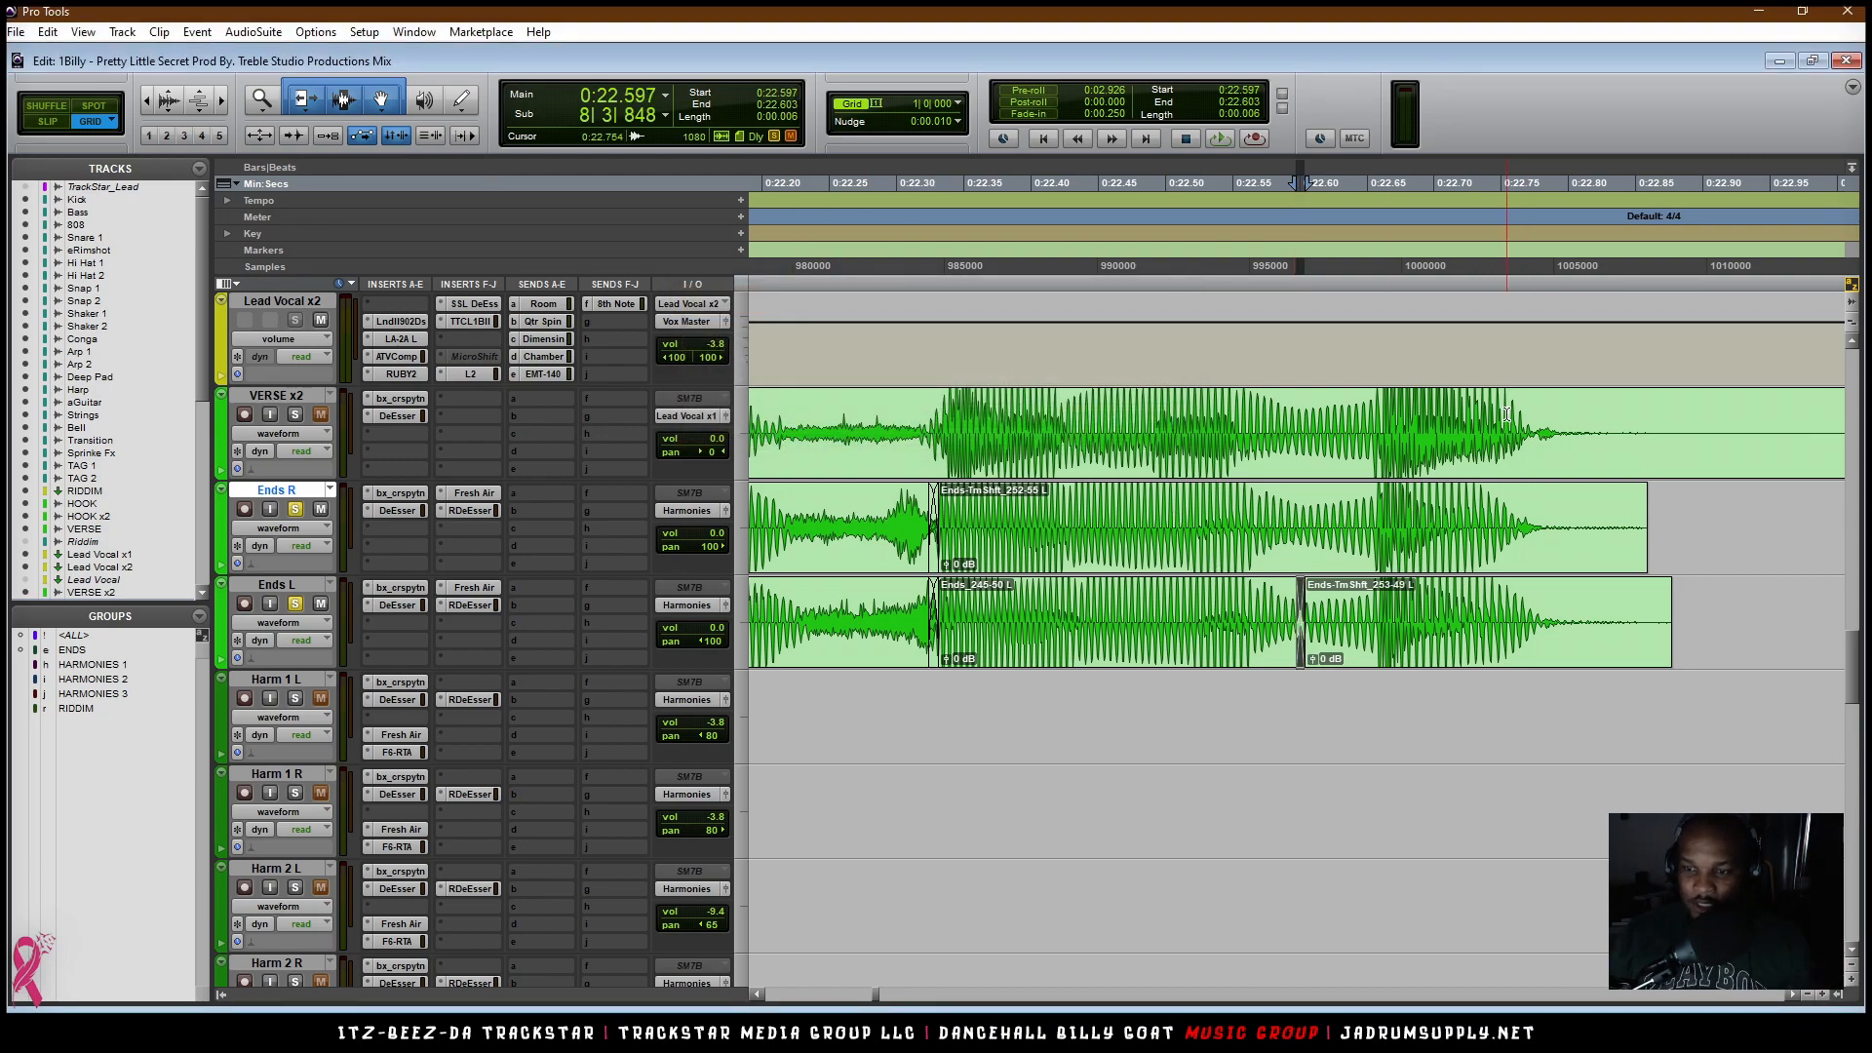
# Step: Delete the tails of the last Ends R and Ends L pieces beyond 0:22.854
pyautogui.press('r')
pyautogui.press('r')
pyautogui.moveTo(1413, 559); pyautogui.dragTo(1383, 612)
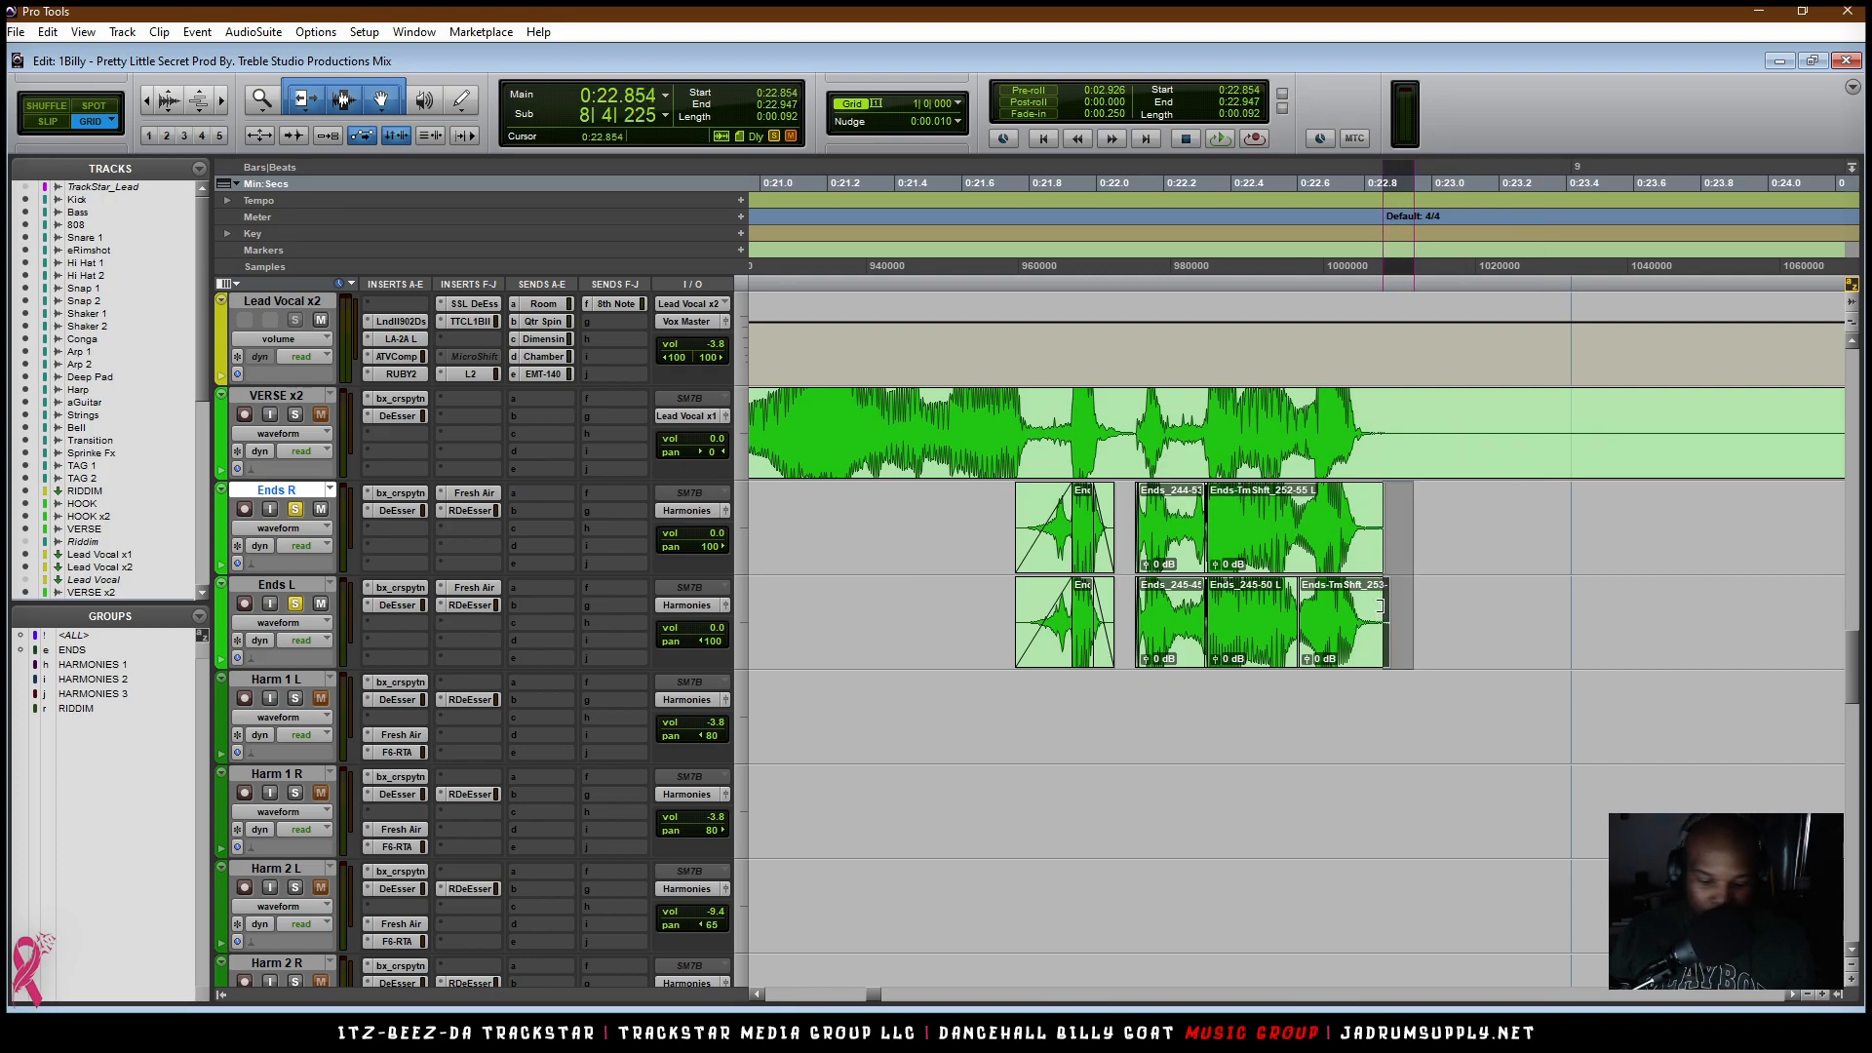
pyautogui.press('Delete')
# Step: Fade out the ends of the last Ends R and Ends L pieces starting at 0:22.730
pyautogui.press('t')
pyautogui.press('t')
pyautogui.press('t')
pyautogui.press('r')
pyautogui.moveTo(1324, 514); pyautogui.dragTo(1129, 612)
pyautogui.press('Delete')
# Step: Play the edited Ends R and Ends L phrase from 0:21.760, and again with VERSE x2 soloed alongside
pyautogui.press('r')
pyautogui.press('r')
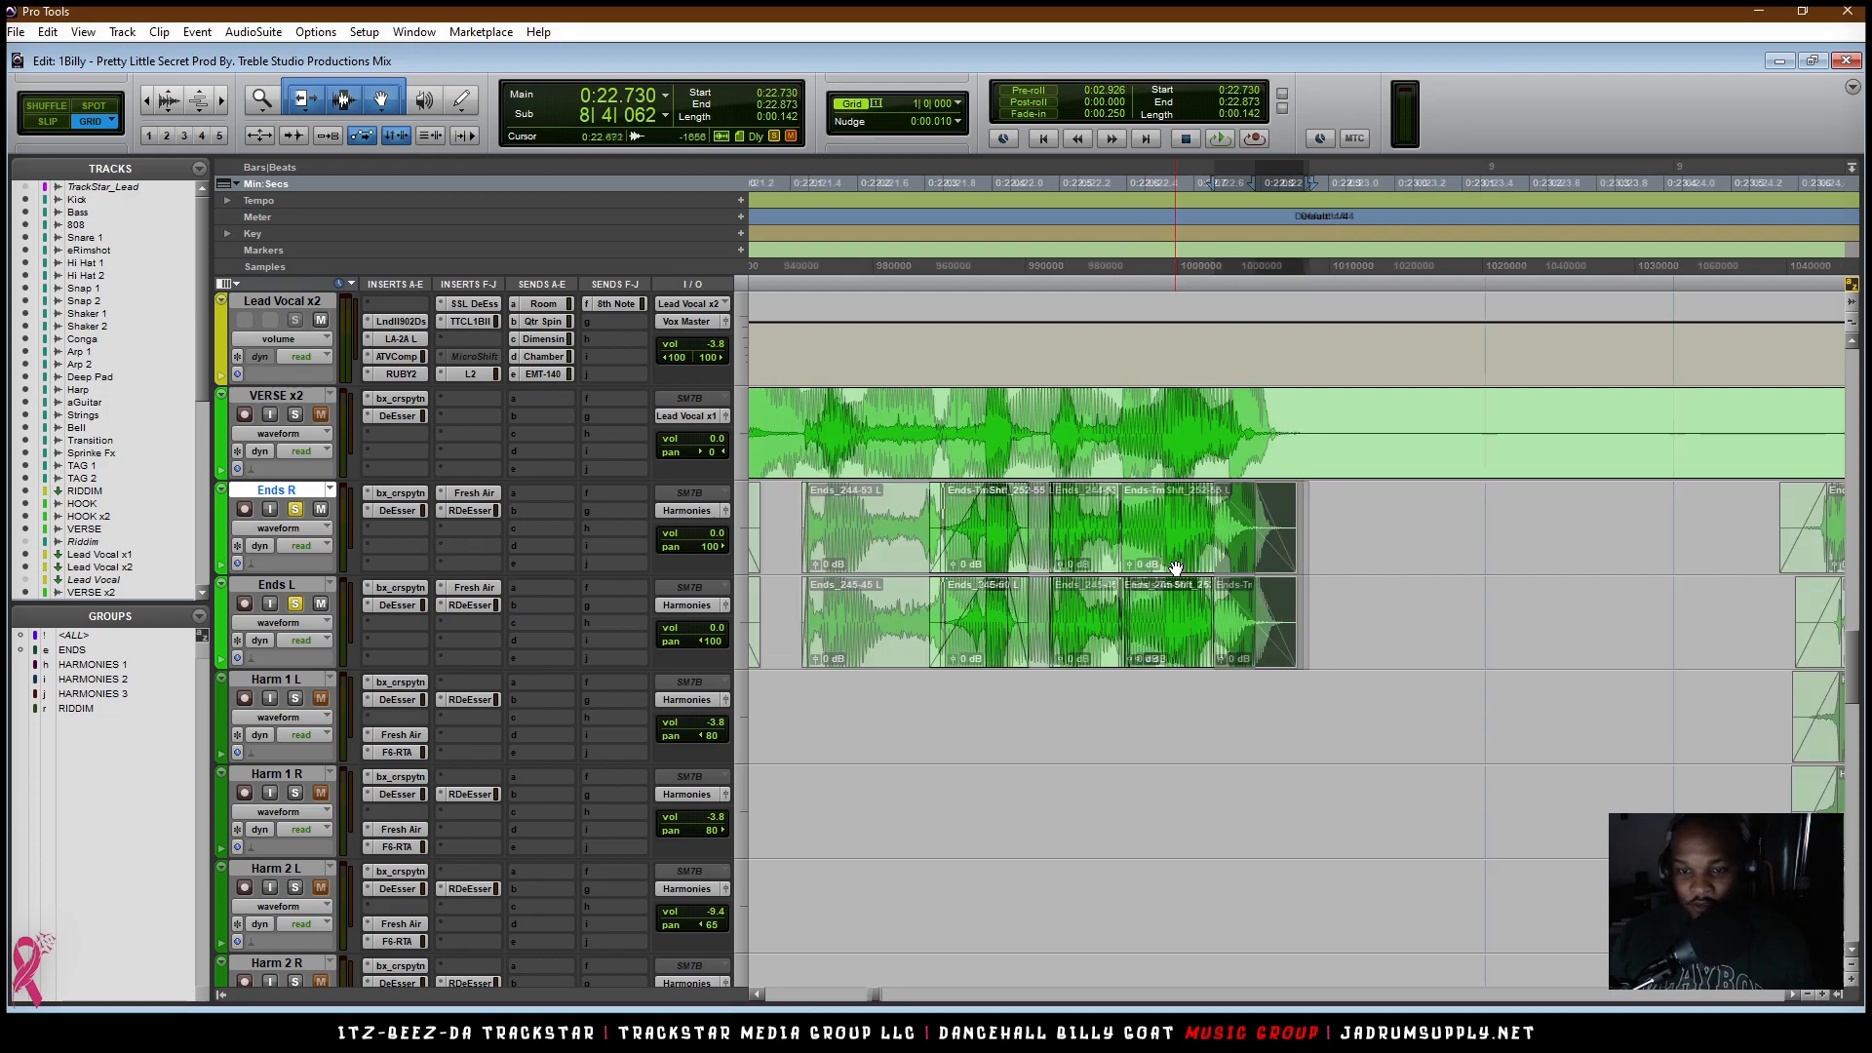
pyautogui.press('r')
pyautogui.keyDown('shift'); pyautogui.click(1127, 552); pyautogui.keyUp('shift')
pyautogui.press('t')
pyautogui.press('t')
pyautogui.hscroll(4, 1223, 581)
pyautogui.press('space')
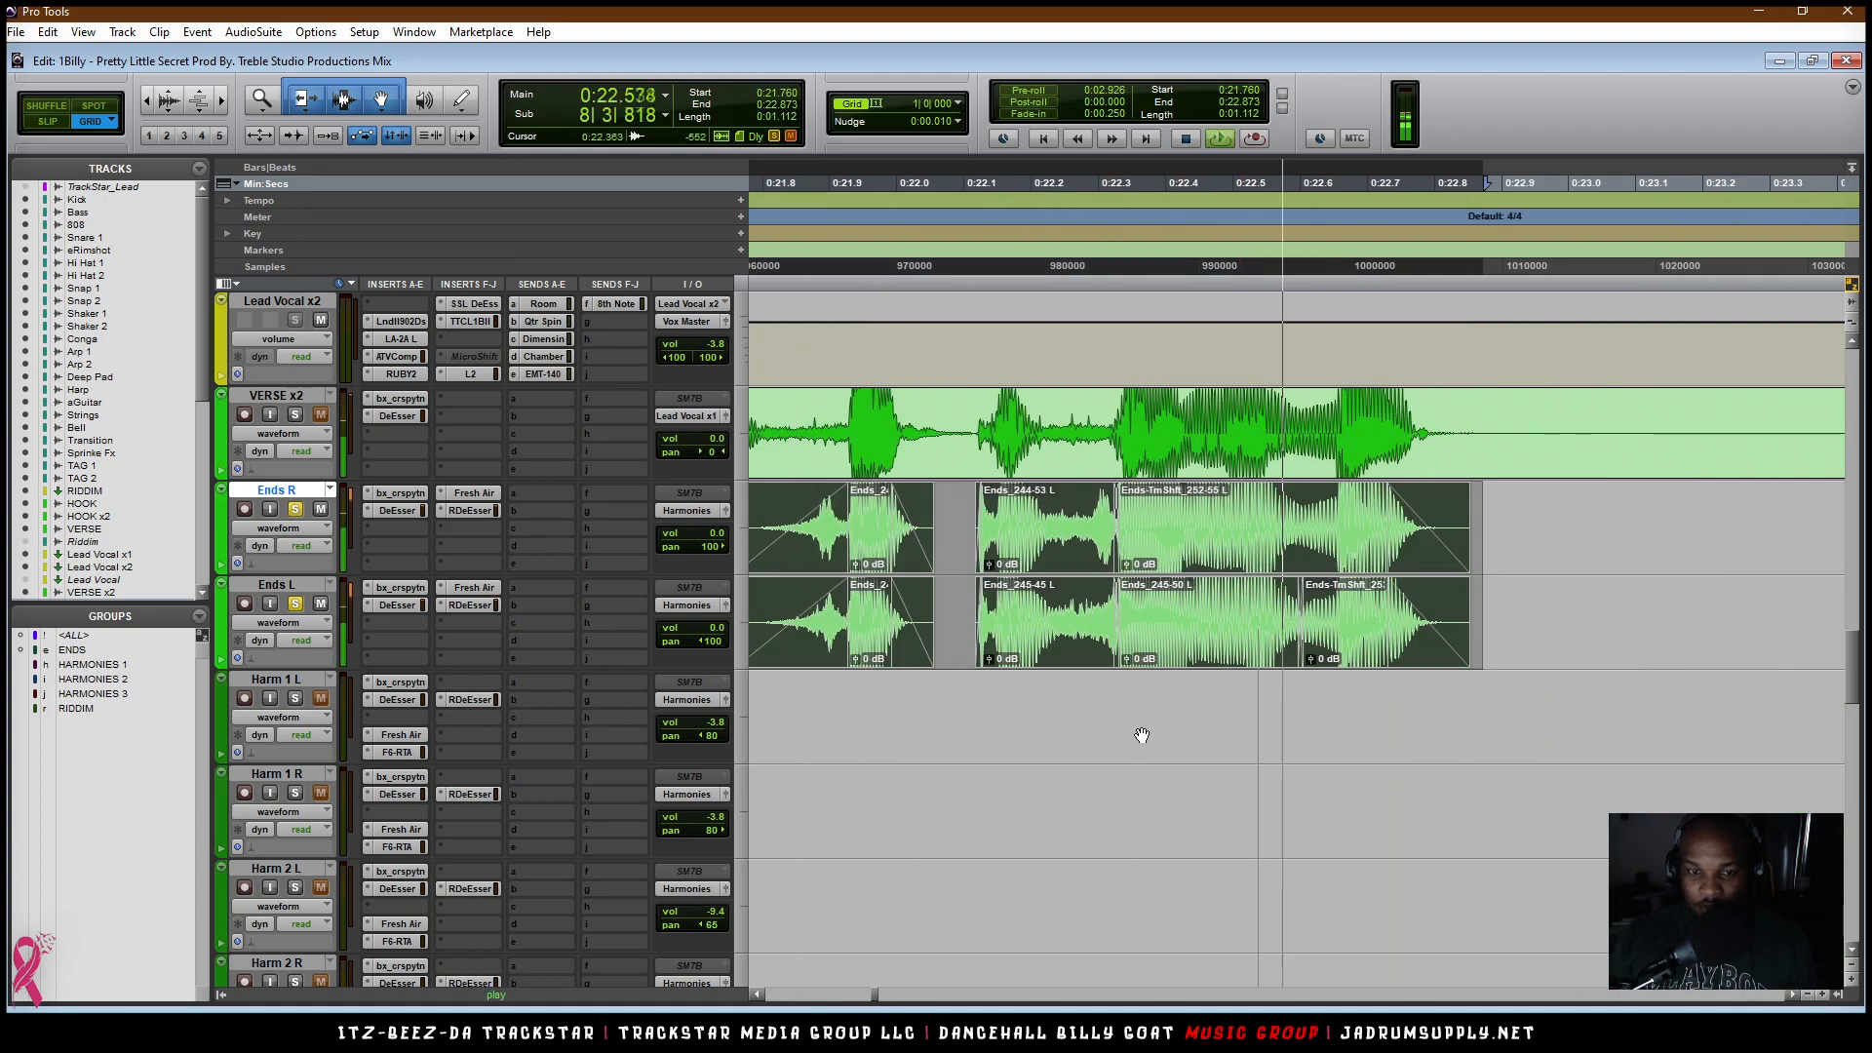
pyautogui.press('space')
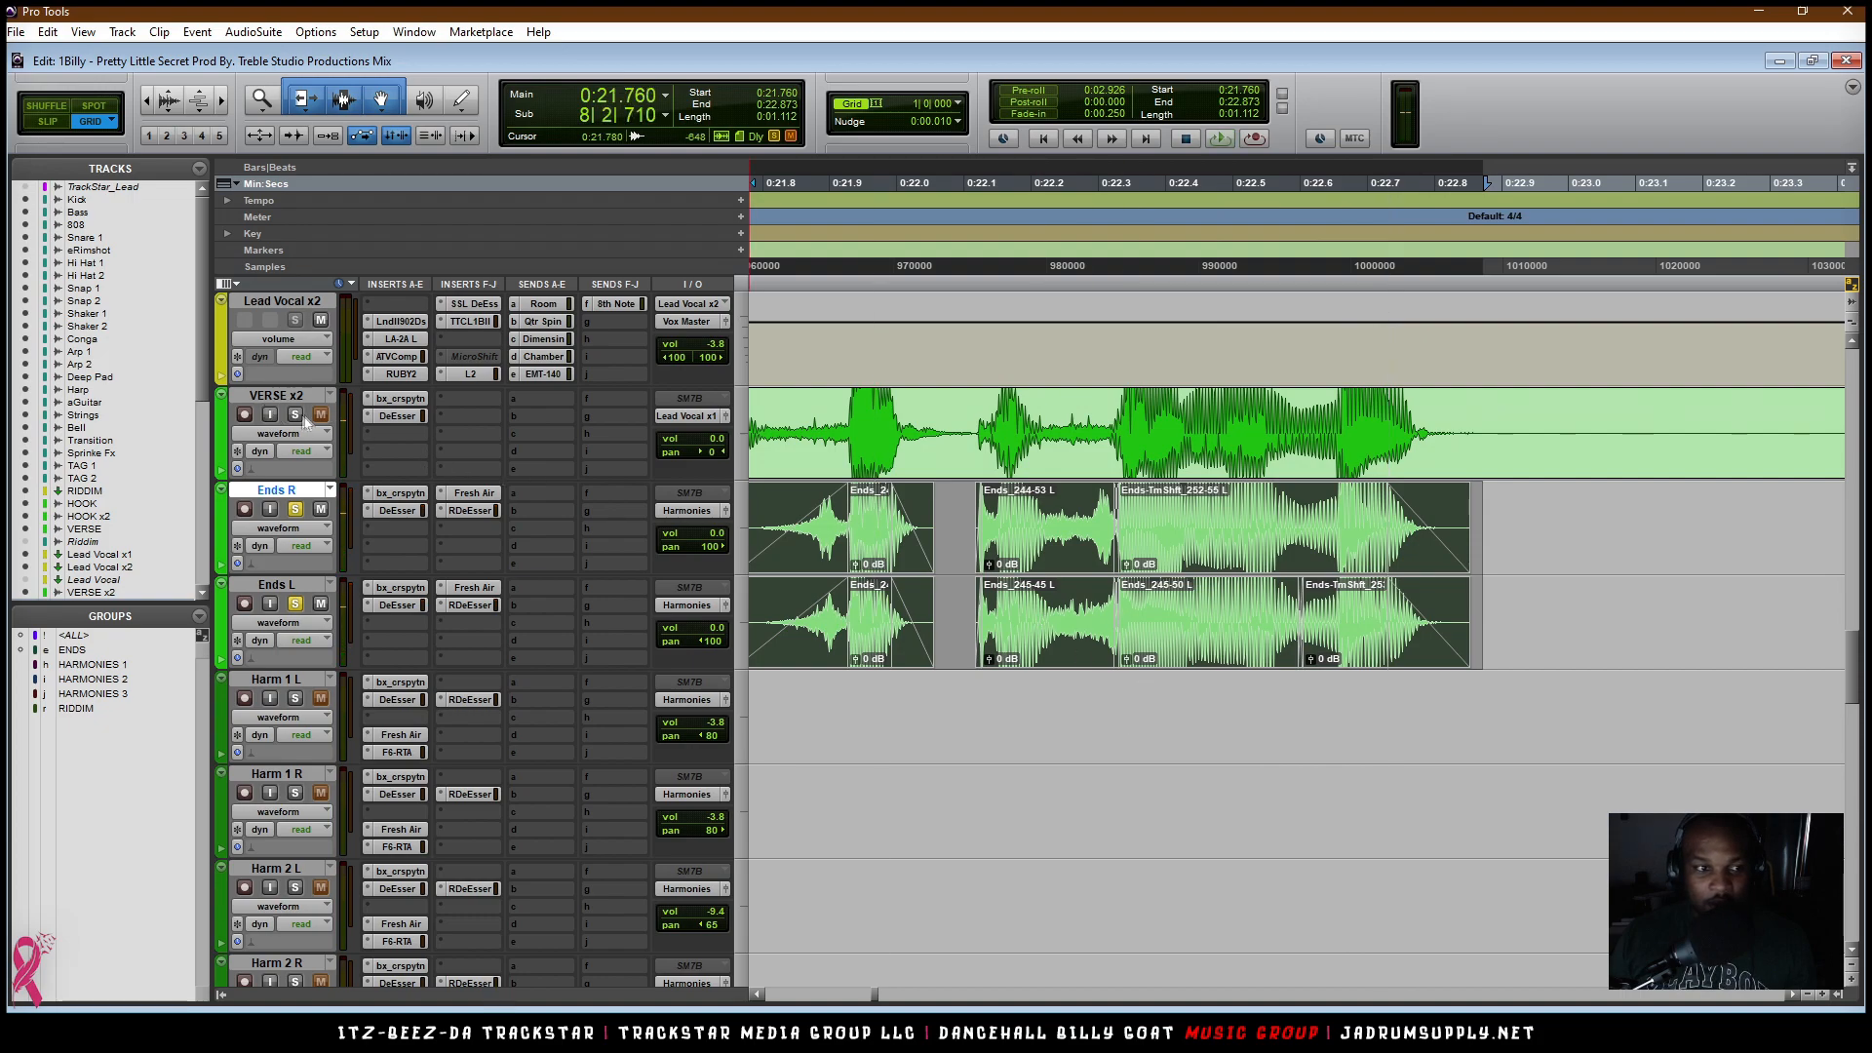
pyautogui.press('space')
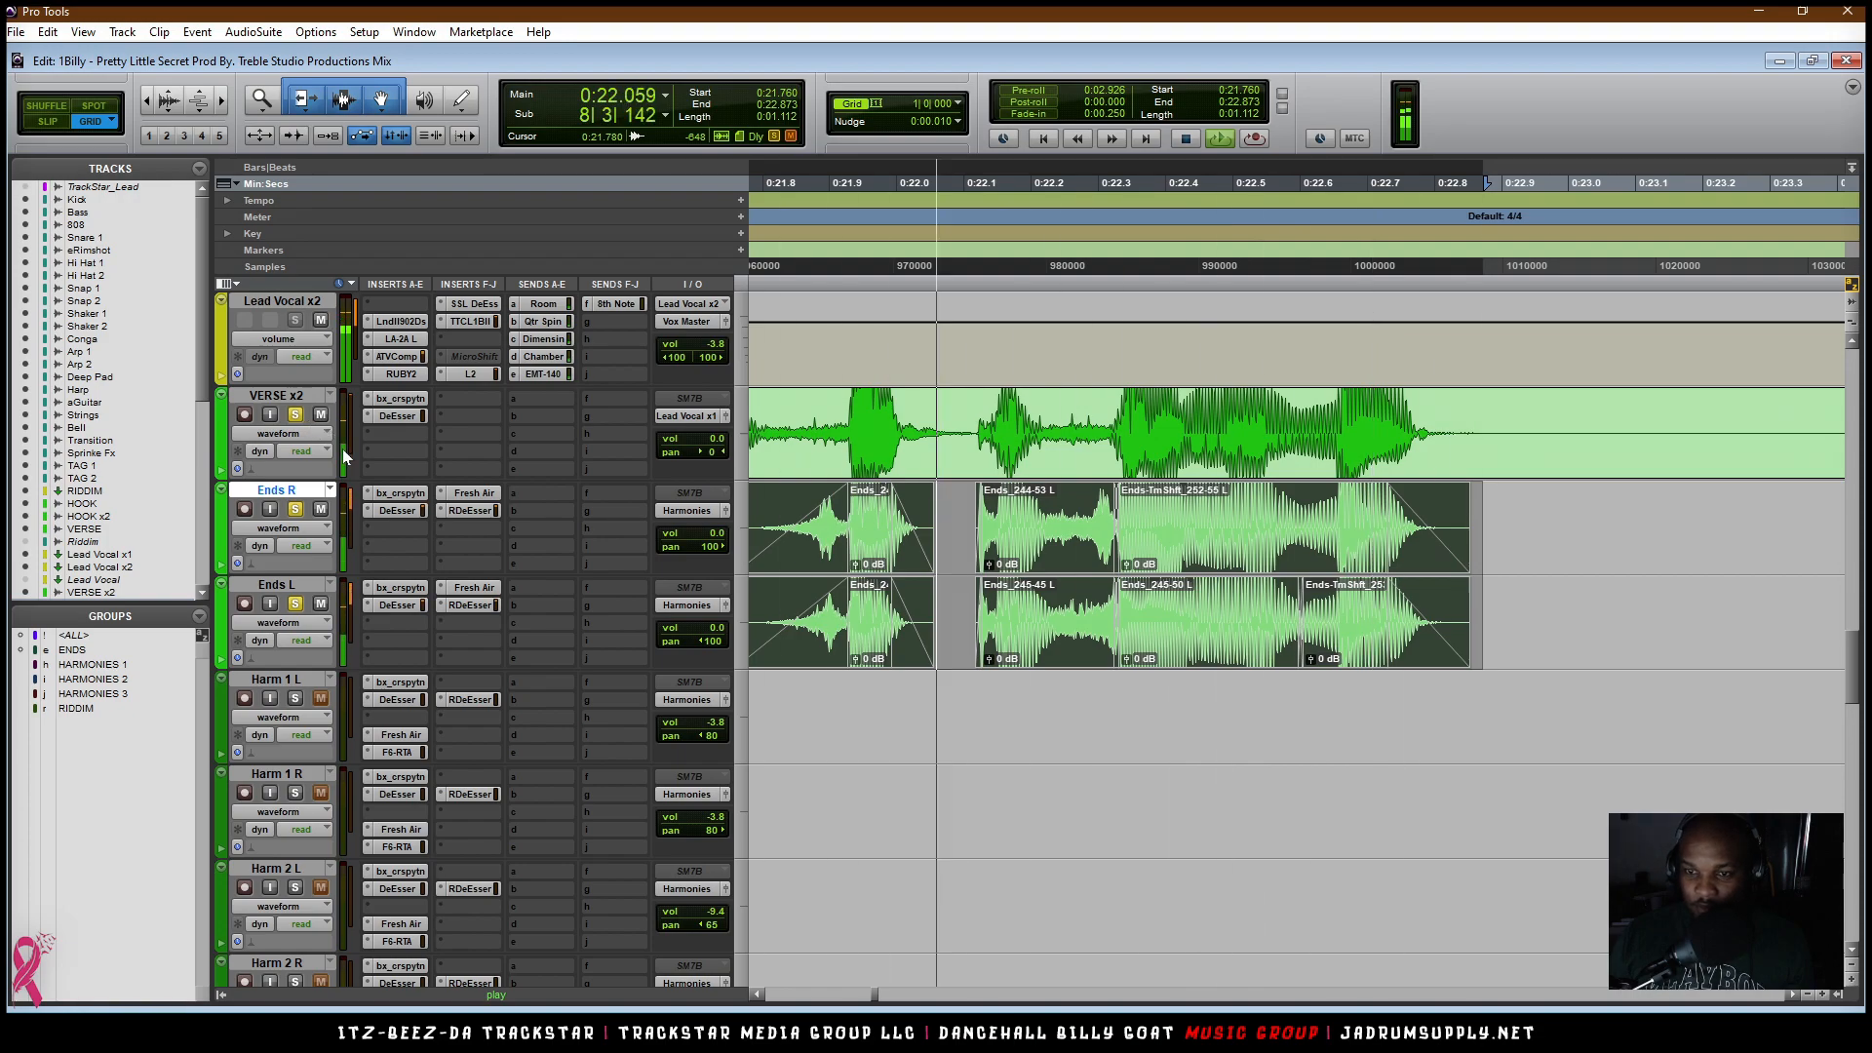
pyautogui.press('space')
# Step: Play the verse from bar 8 at 0:20.487 through the edited phrase to check the doubles against VERSE x2
pyautogui.press('r')
pyautogui.press('r')
pyautogui.press('r')
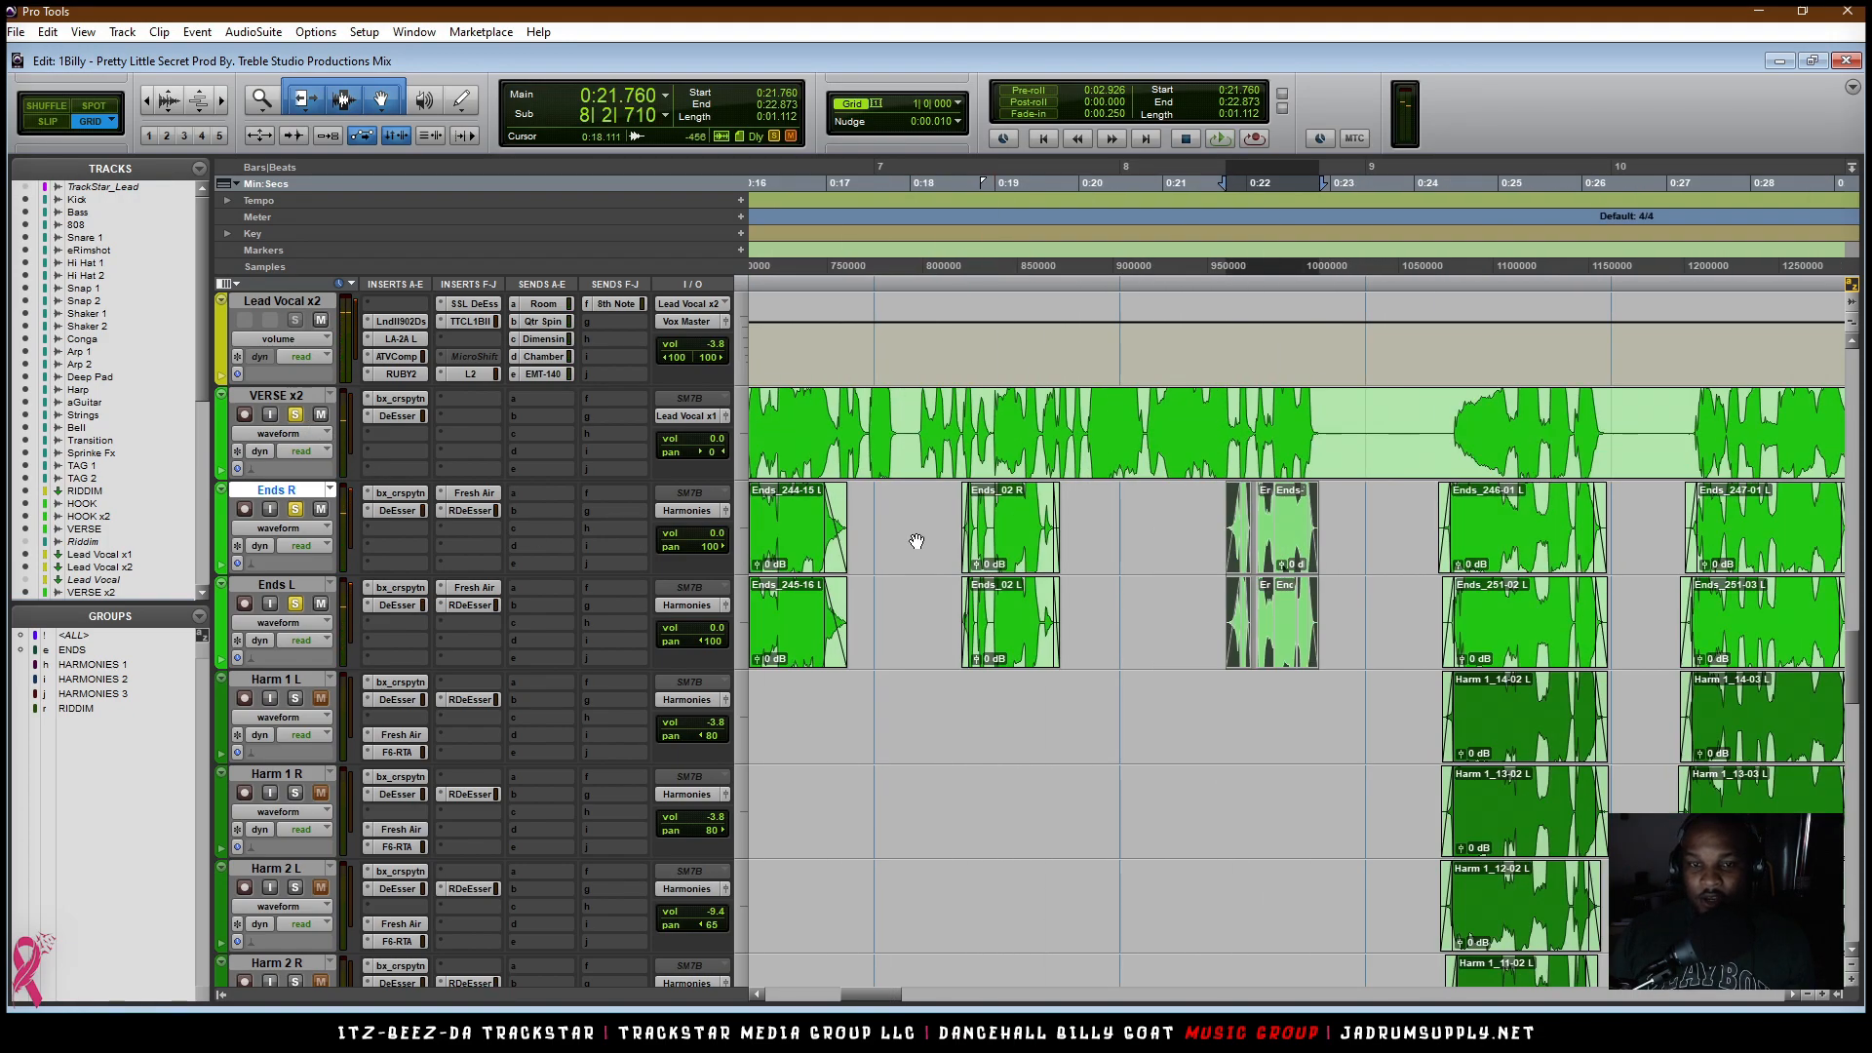
pyautogui.click(1121, 457)
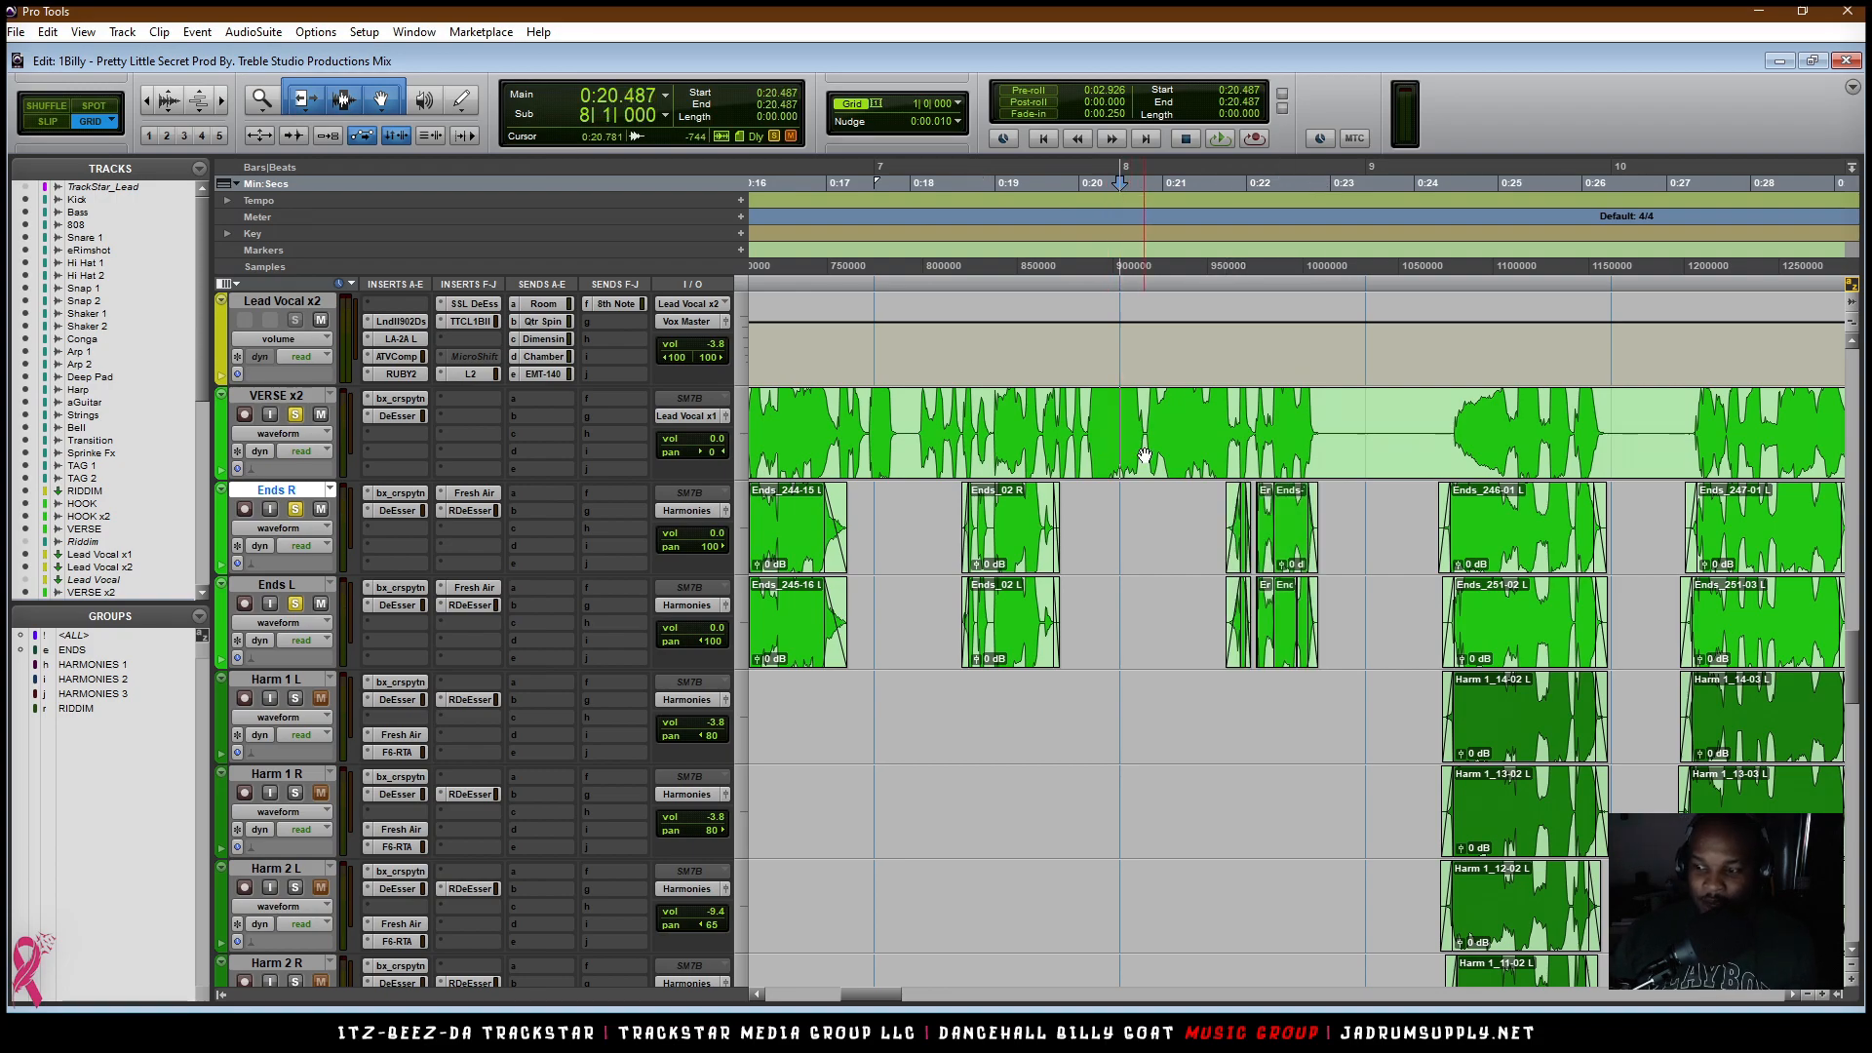
pyautogui.press('space')
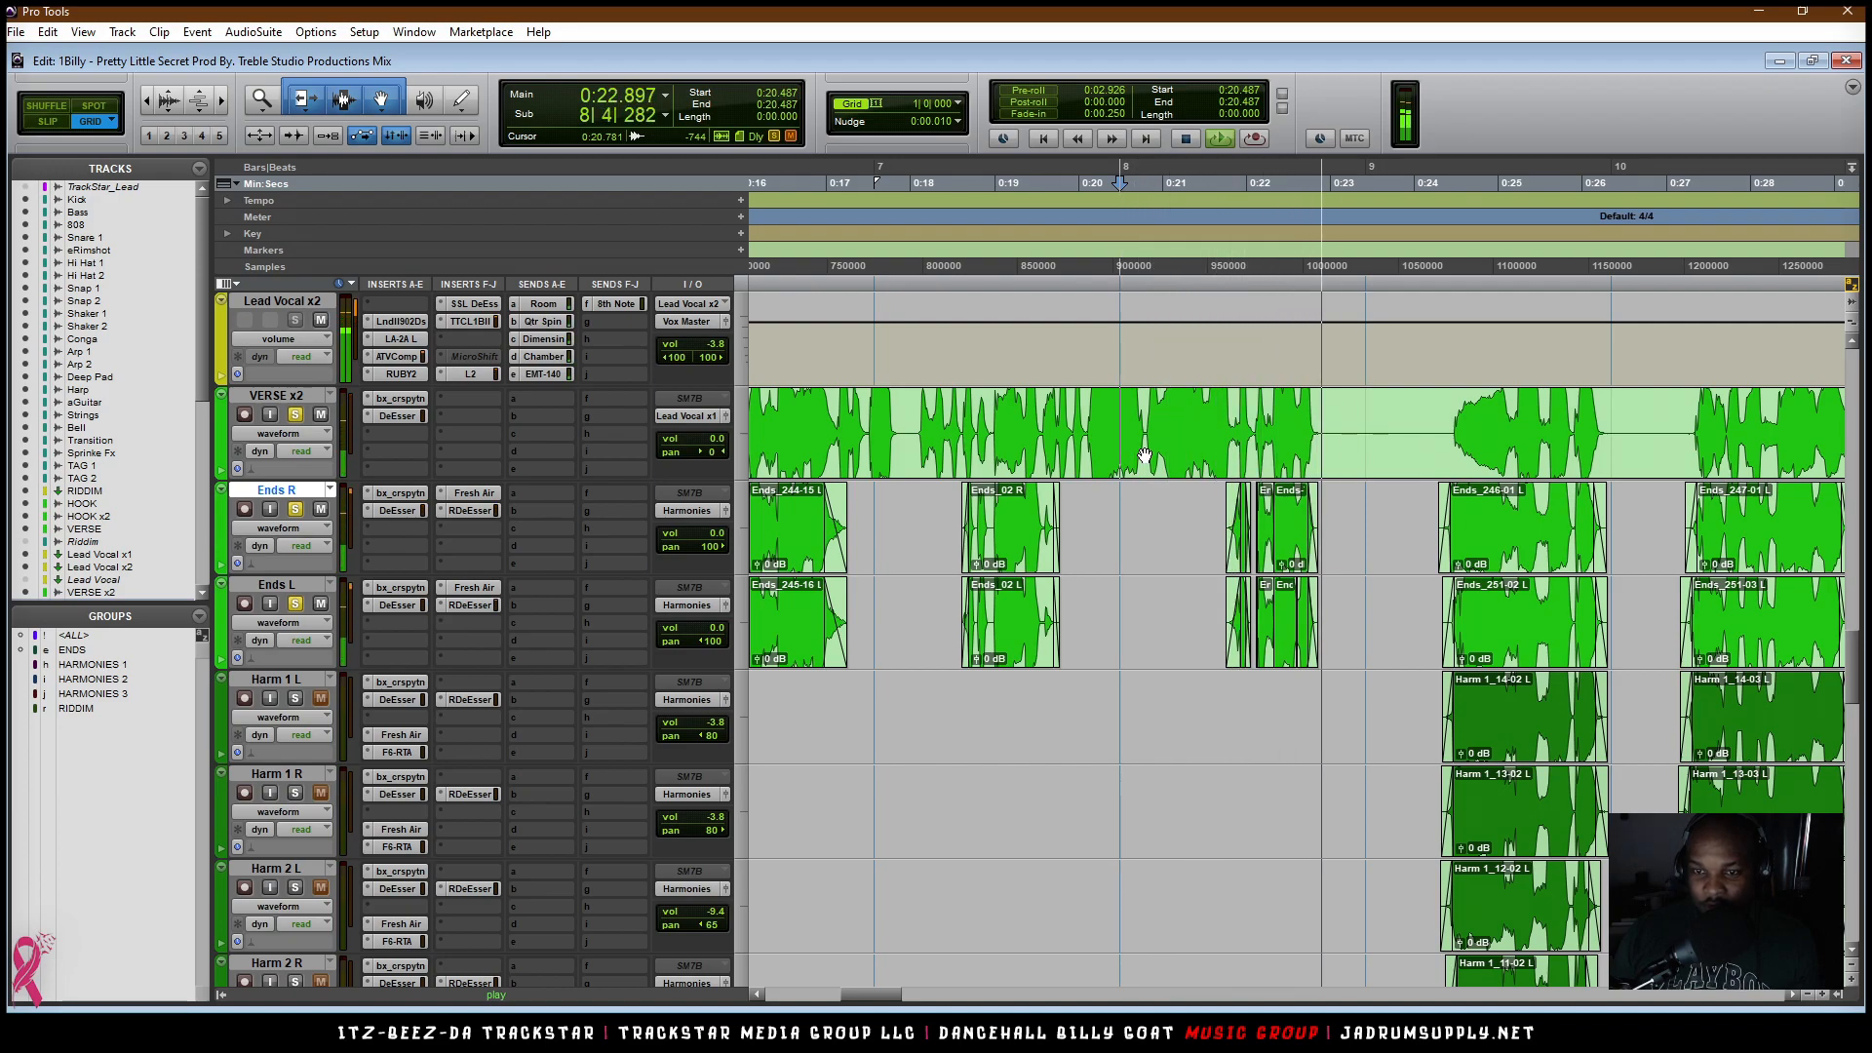
pyautogui.press('space')
pyautogui.scroll(-1, 1347, 695)
pyautogui.scroll(2, 1348, 682)
pyautogui.press('t')
pyautogui.press('t')
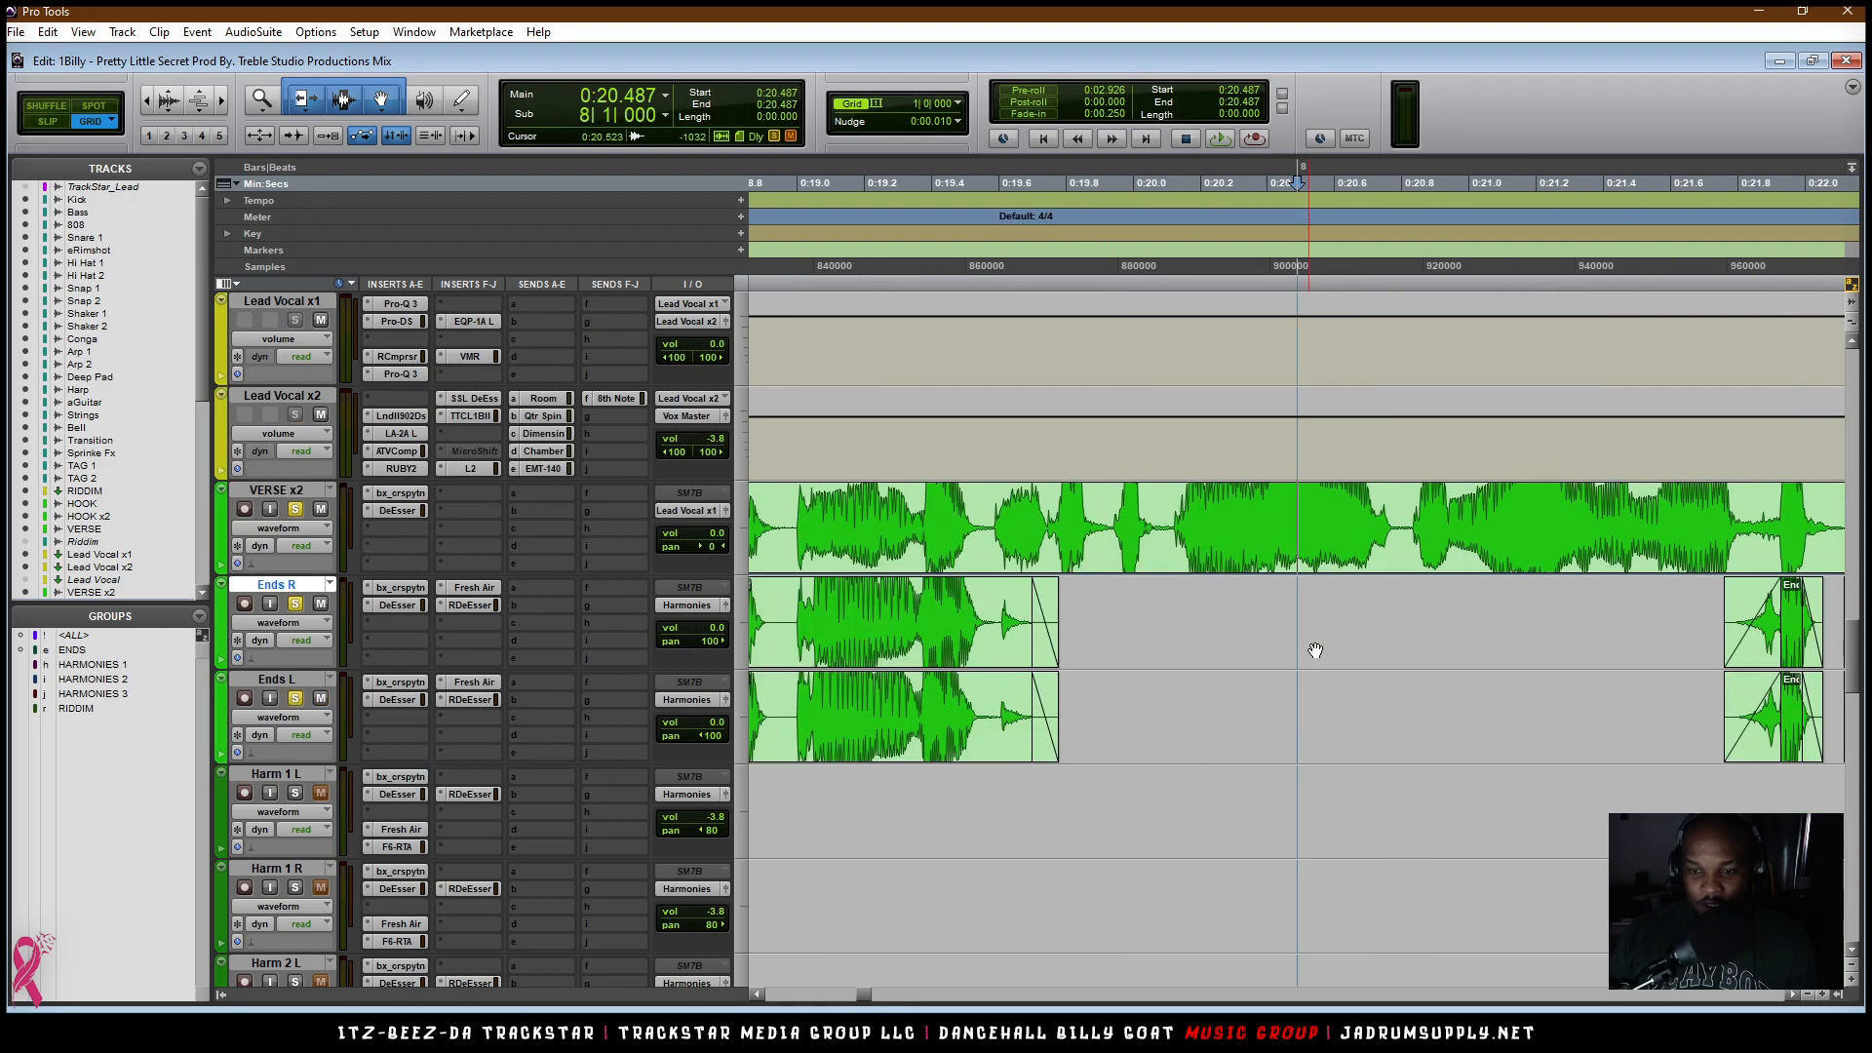
pyautogui.hscroll(5, 1312, 650)
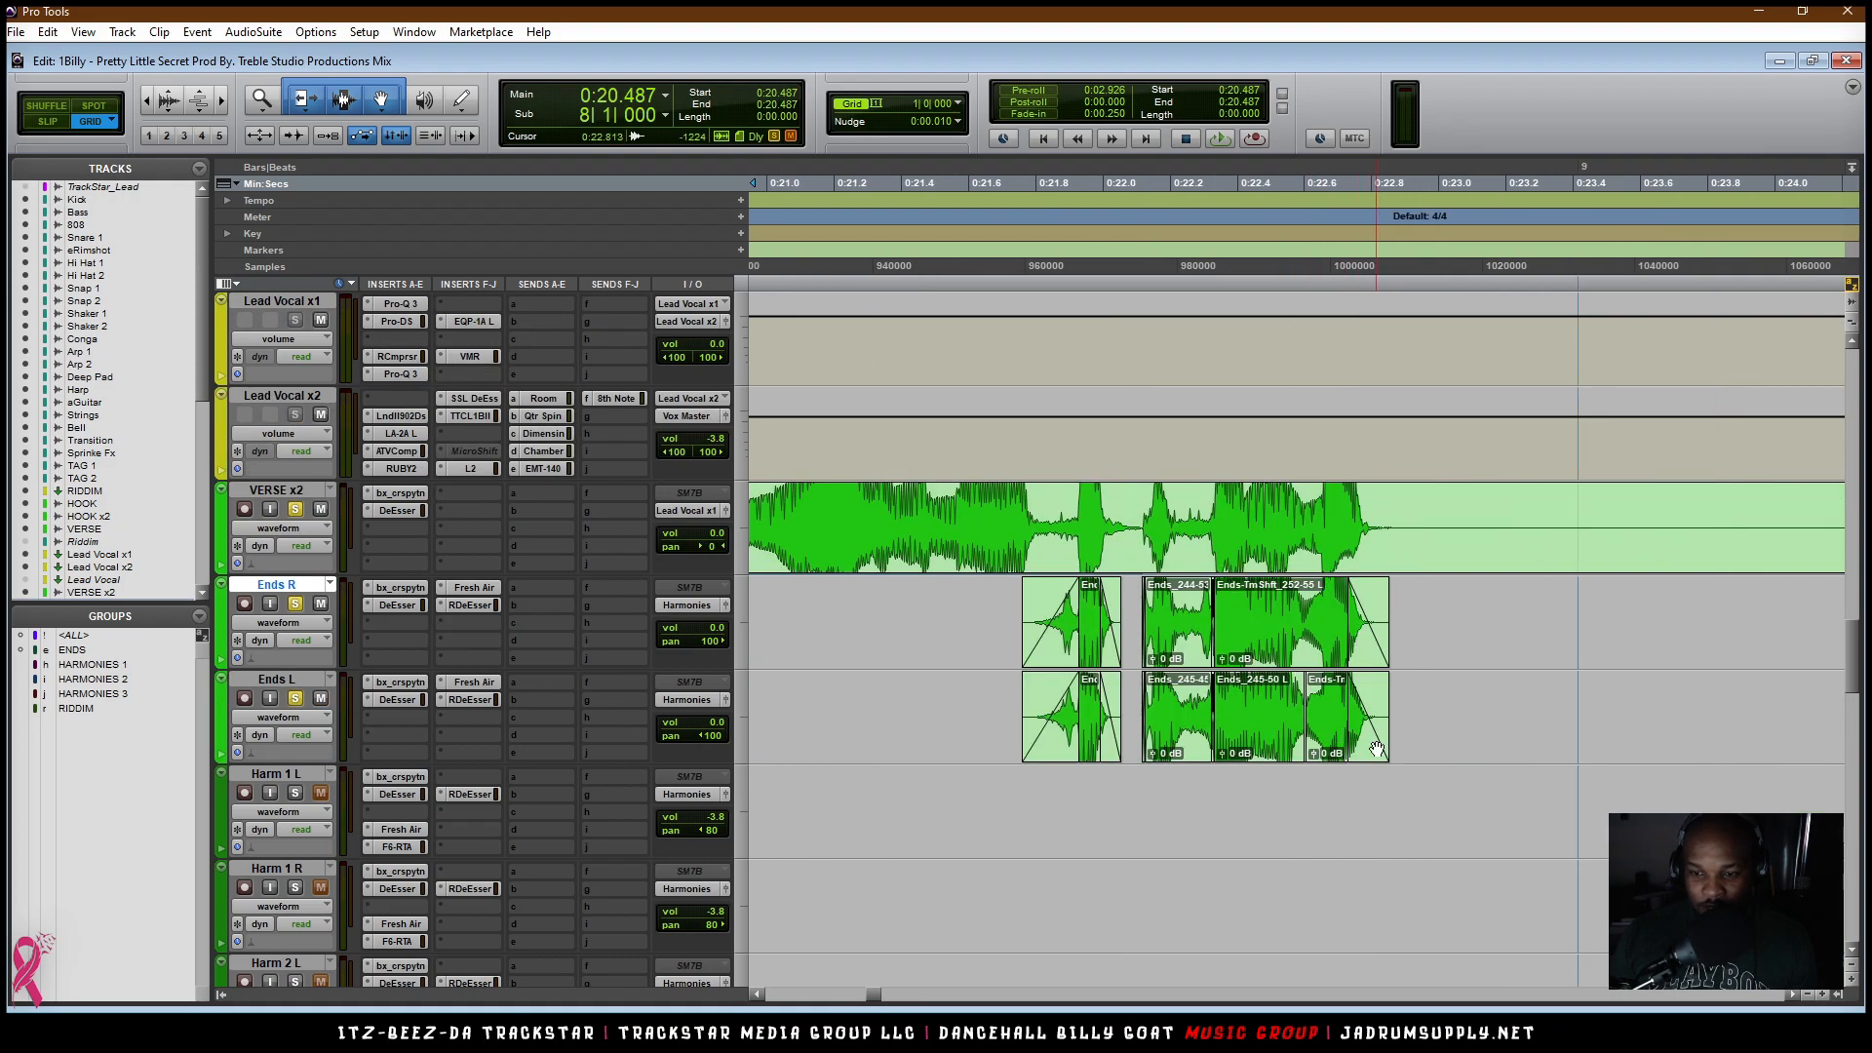
# Step: Consolidate the Ends R and Ends L pieces from 0:21.760 to 0:22.854 into one clip per track, with fades at the clip edges
pyautogui.click(1373, 730)
pyautogui.keyDown('shift'); pyautogui.click(1025, 599); pyautogui.keyUp('shift')
pyautogui.hotkey('alt', 'shift', '3')
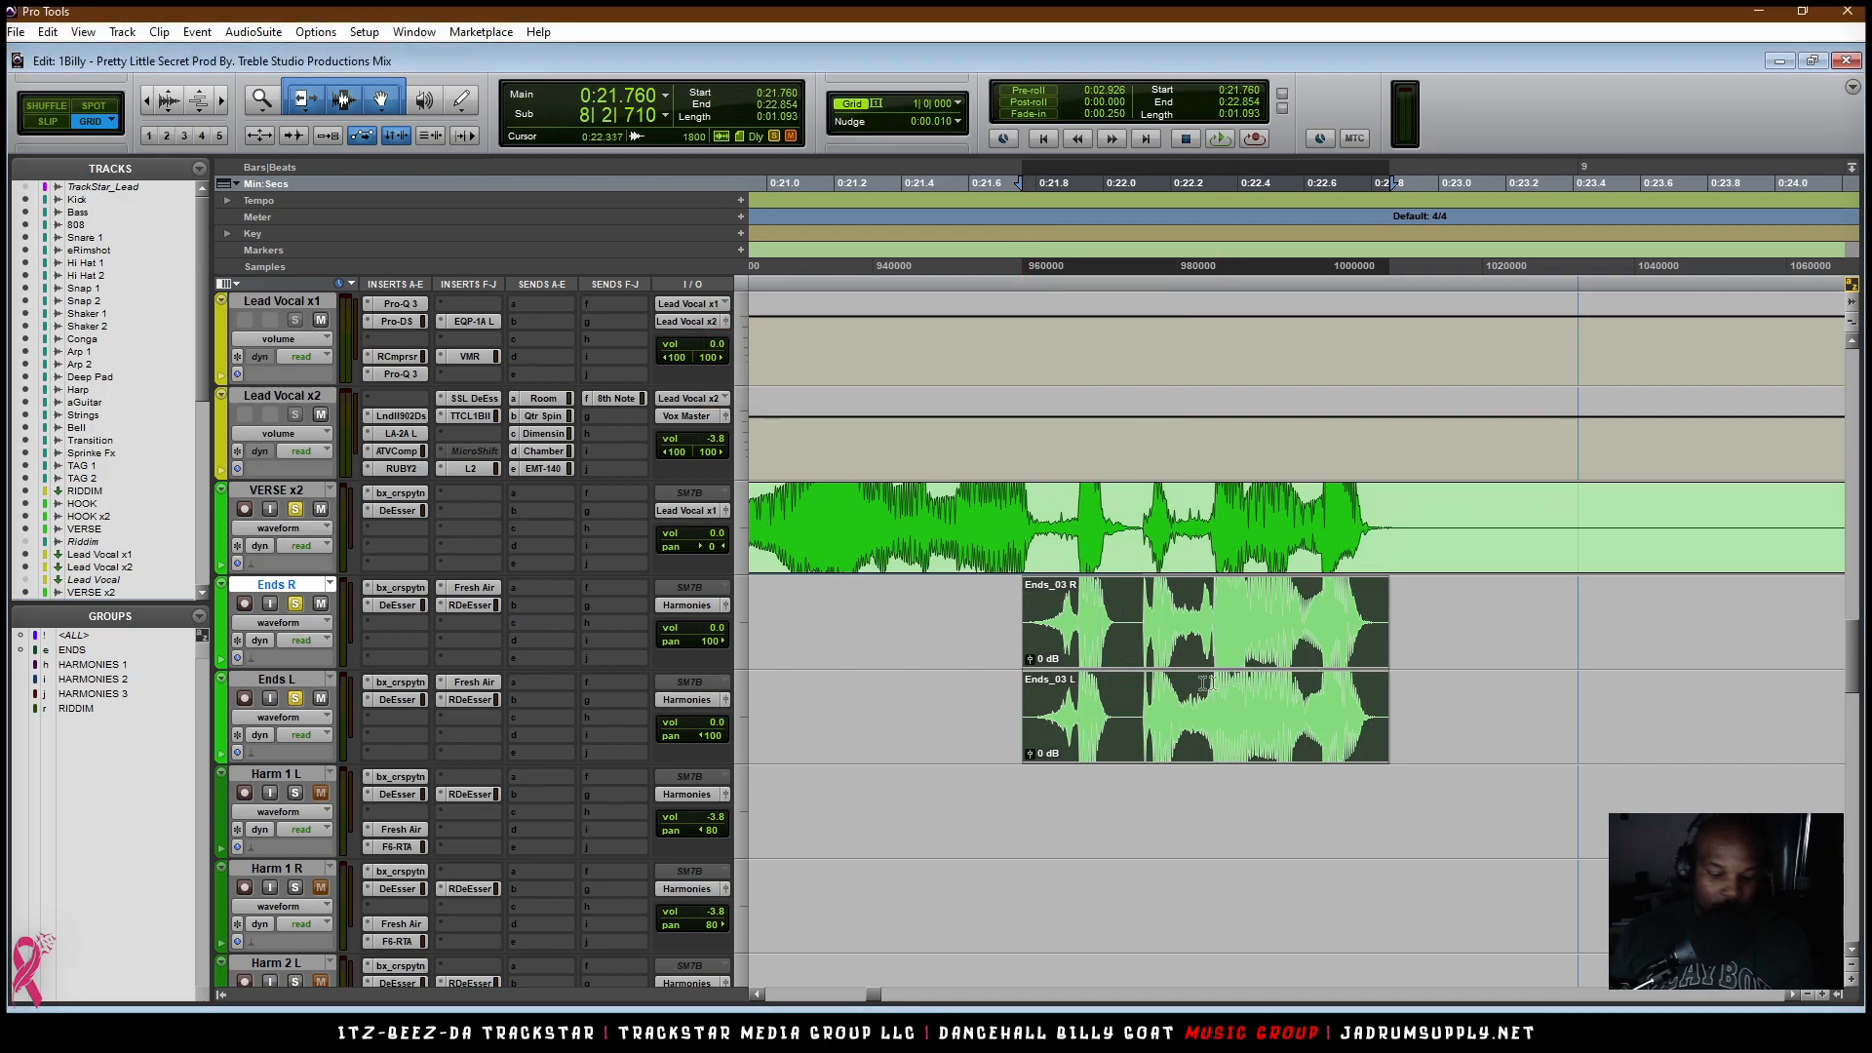
pyautogui.press('f')
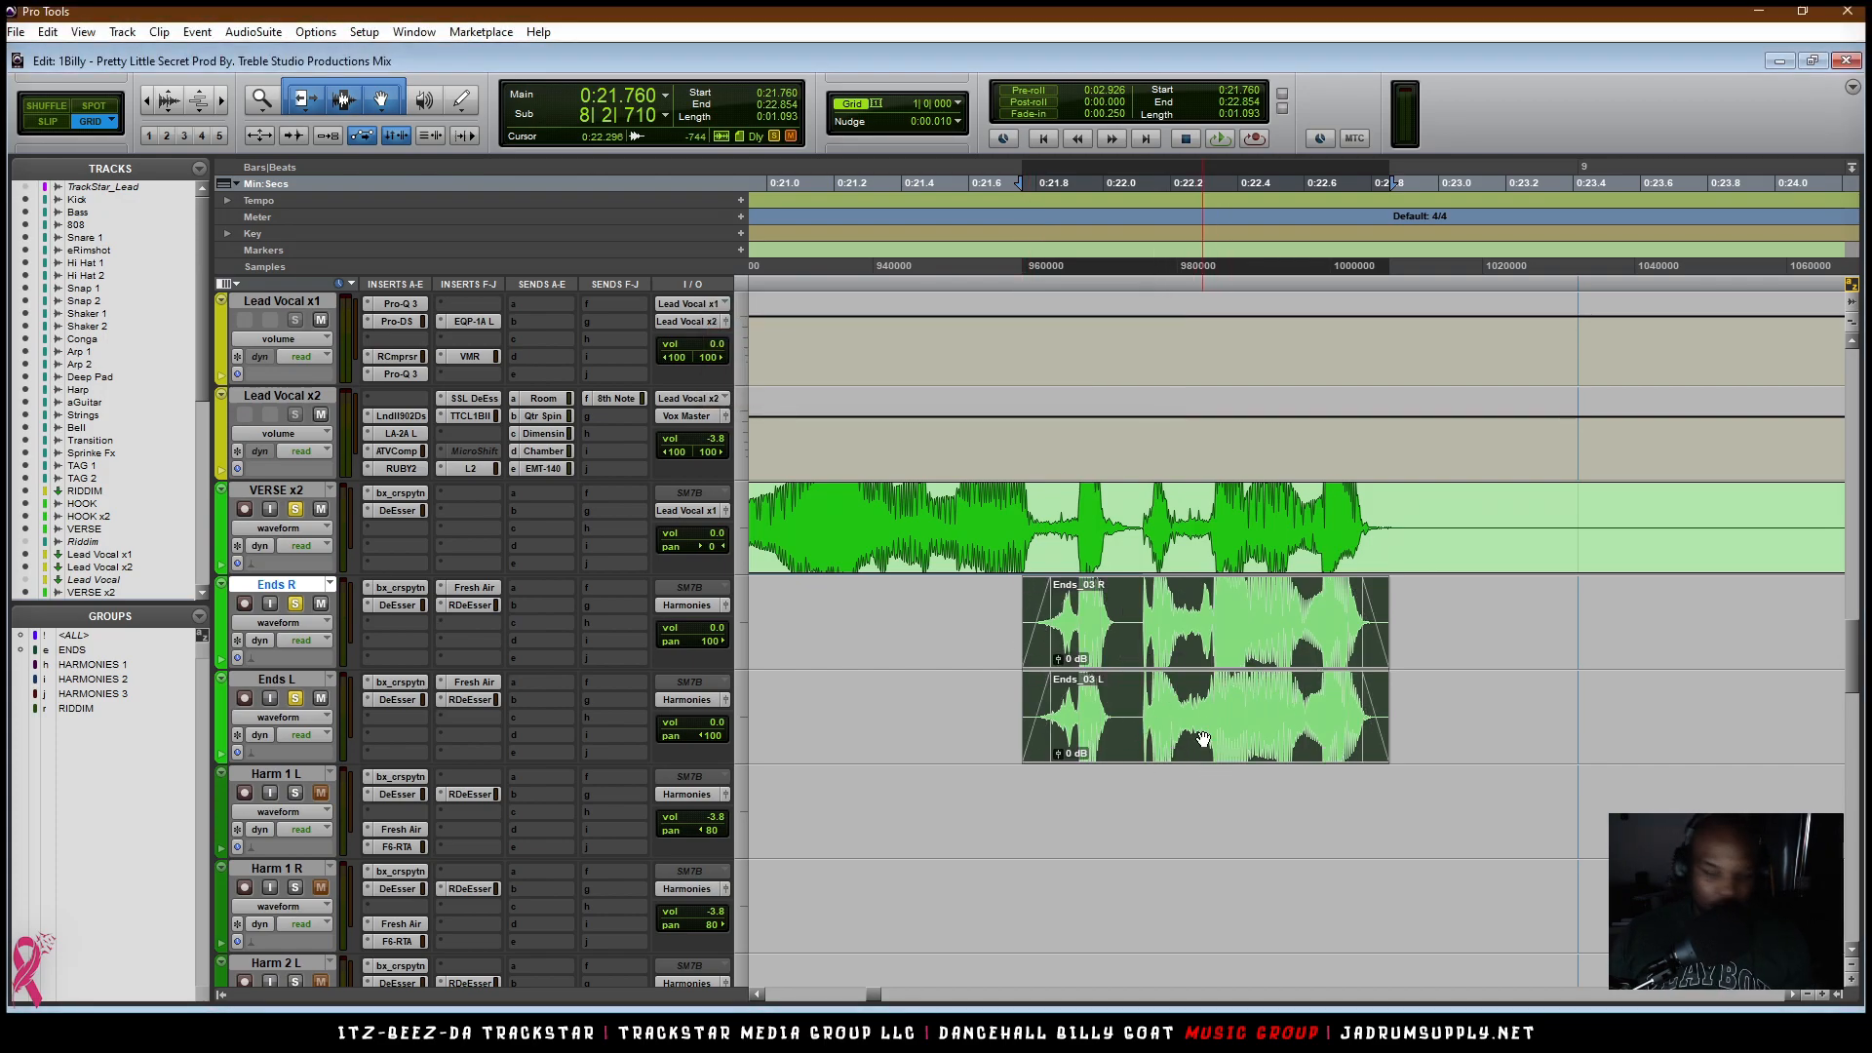
# Step: Examine the consolidated Ends R and Ends L clips up close against the VERSE x2 waveform
pyautogui.press('t')
pyautogui.press('t')
pyautogui.press('t')
pyautogui.hscroll(12, 1204, 741)
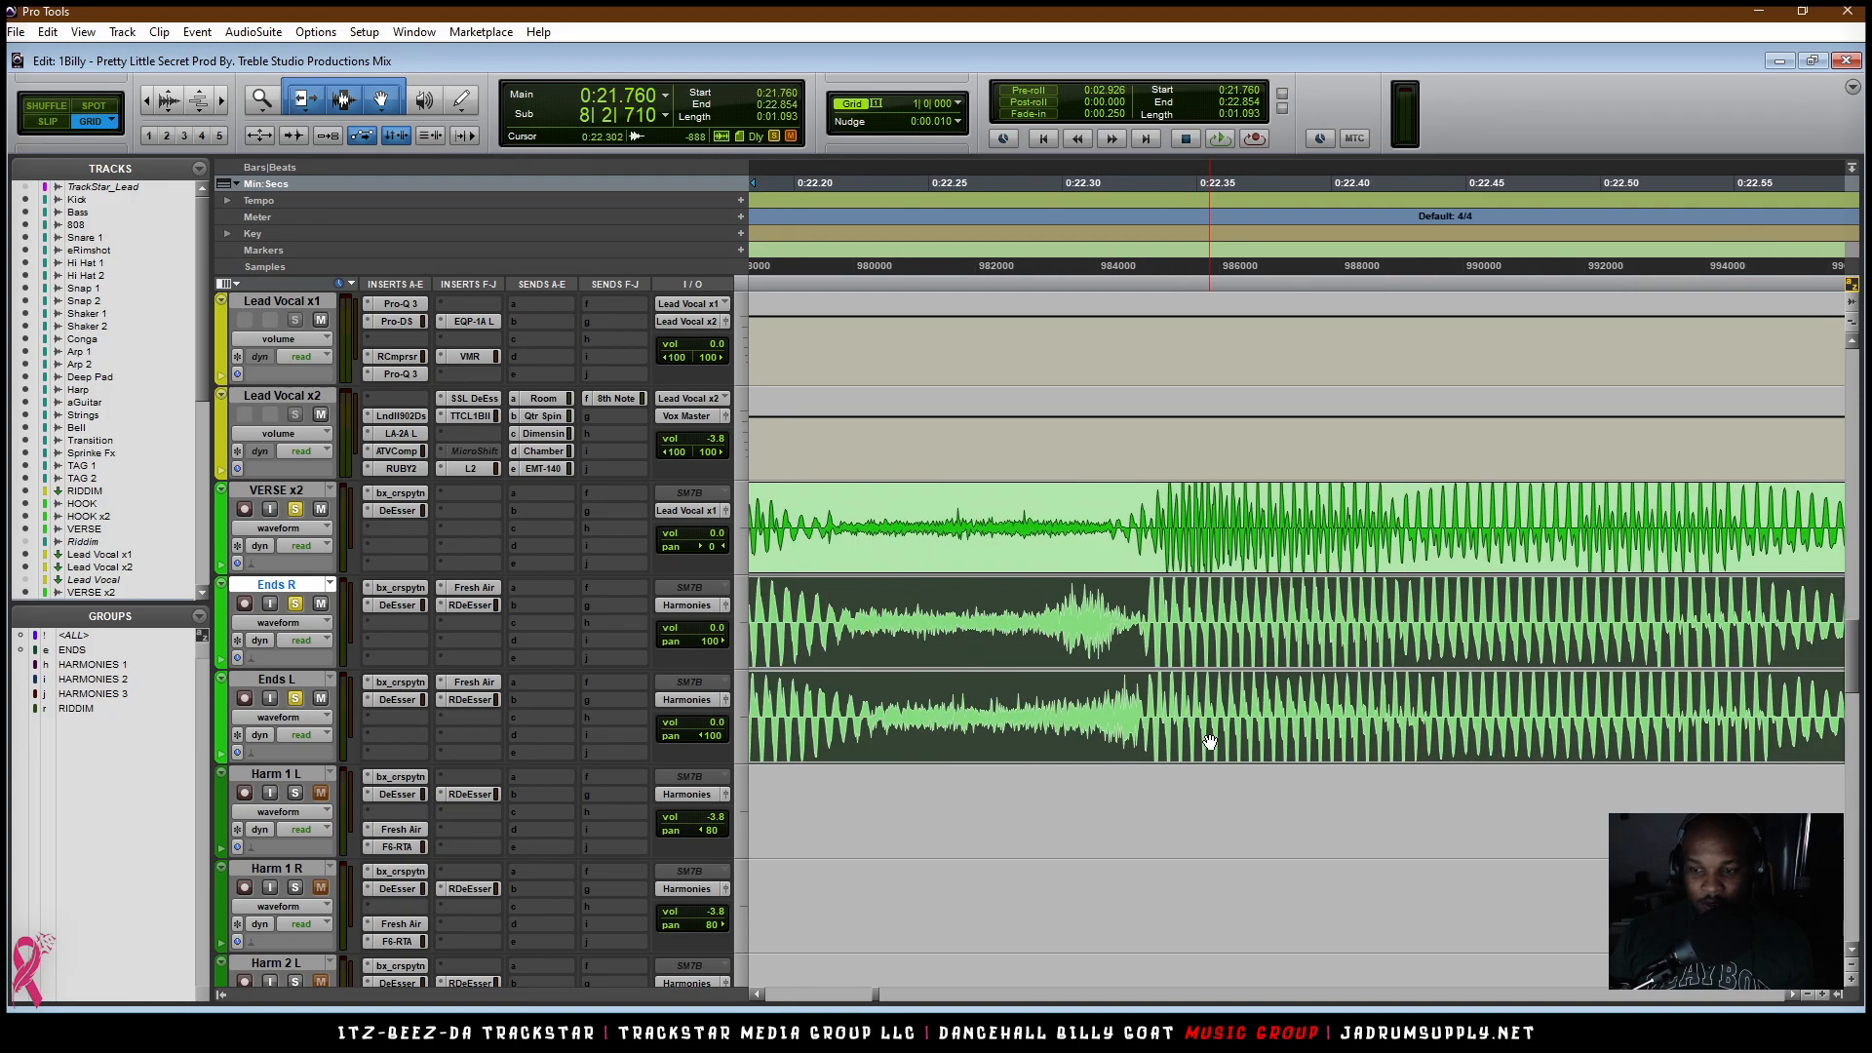
pyautogui.hscroll(4, 1209, 742)
pyautogui.hscroll(-1, 1215, 742)
pyautogui.press('r')
pyautogui.press('r')
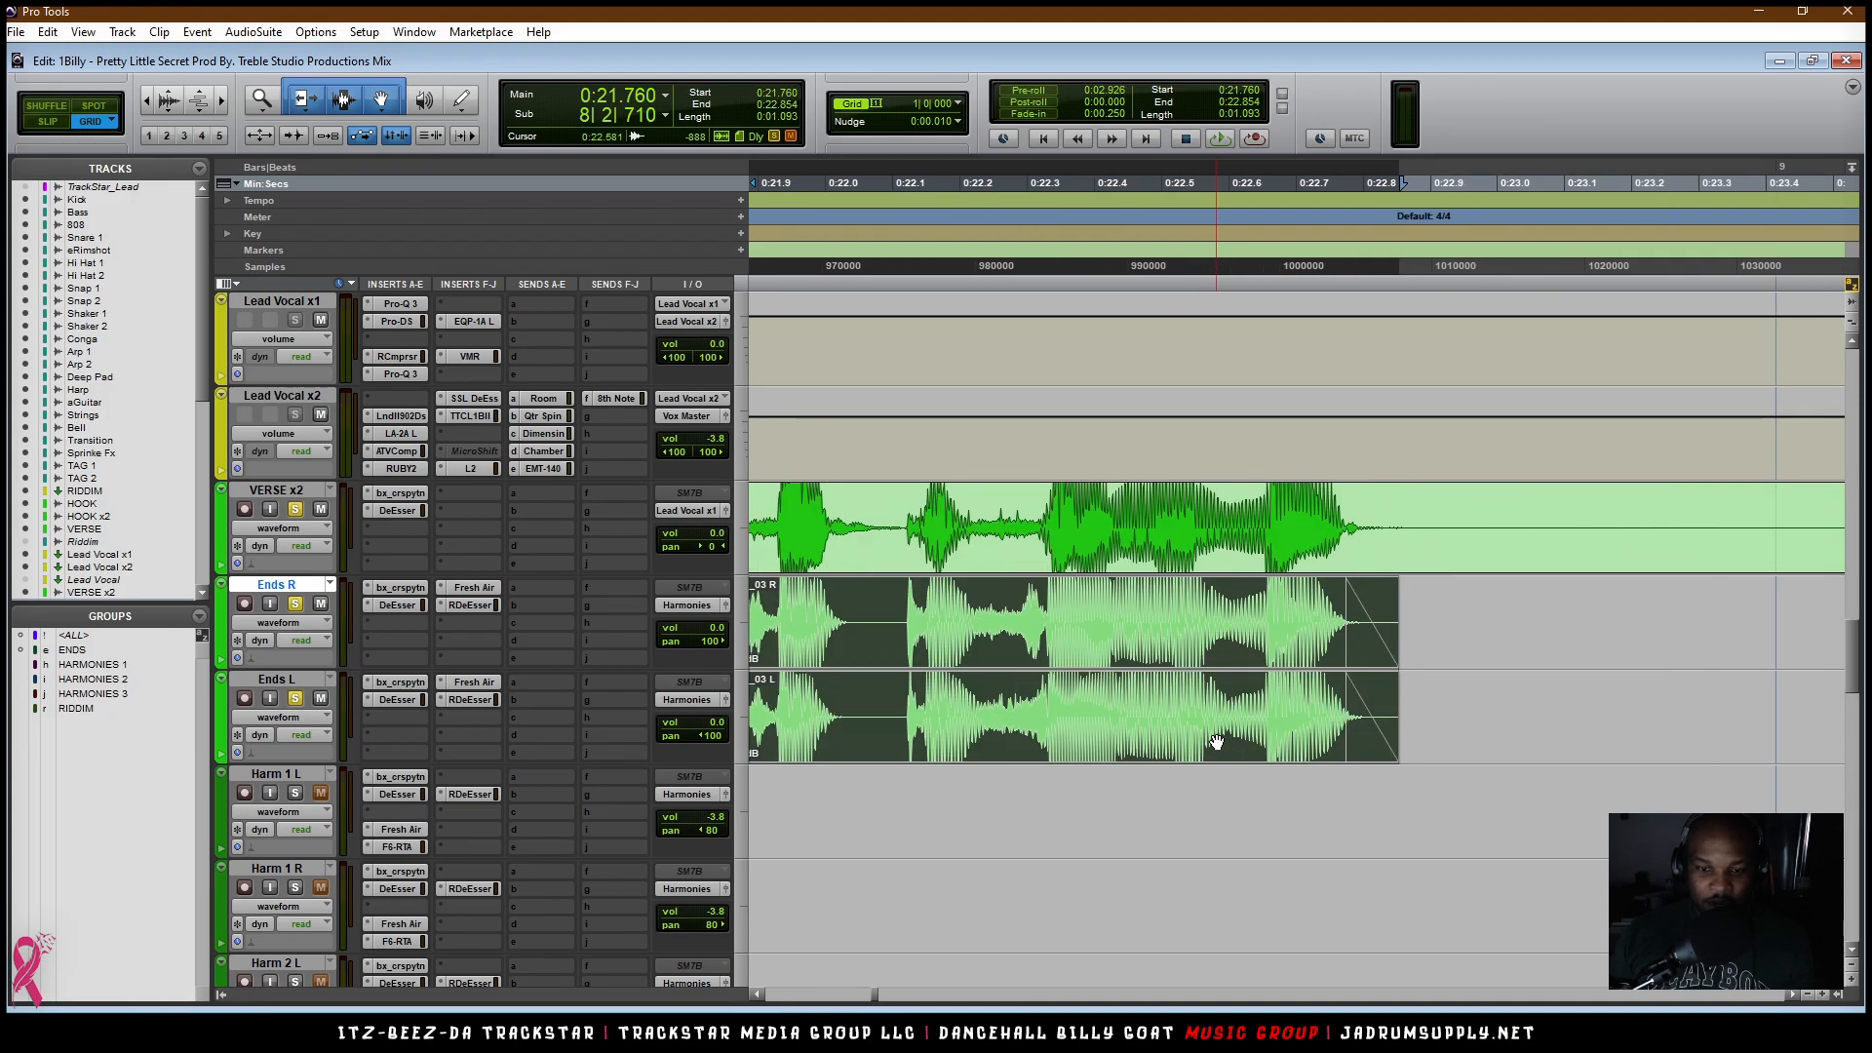
pyautogui.press('r')
pyautogui.press('r')
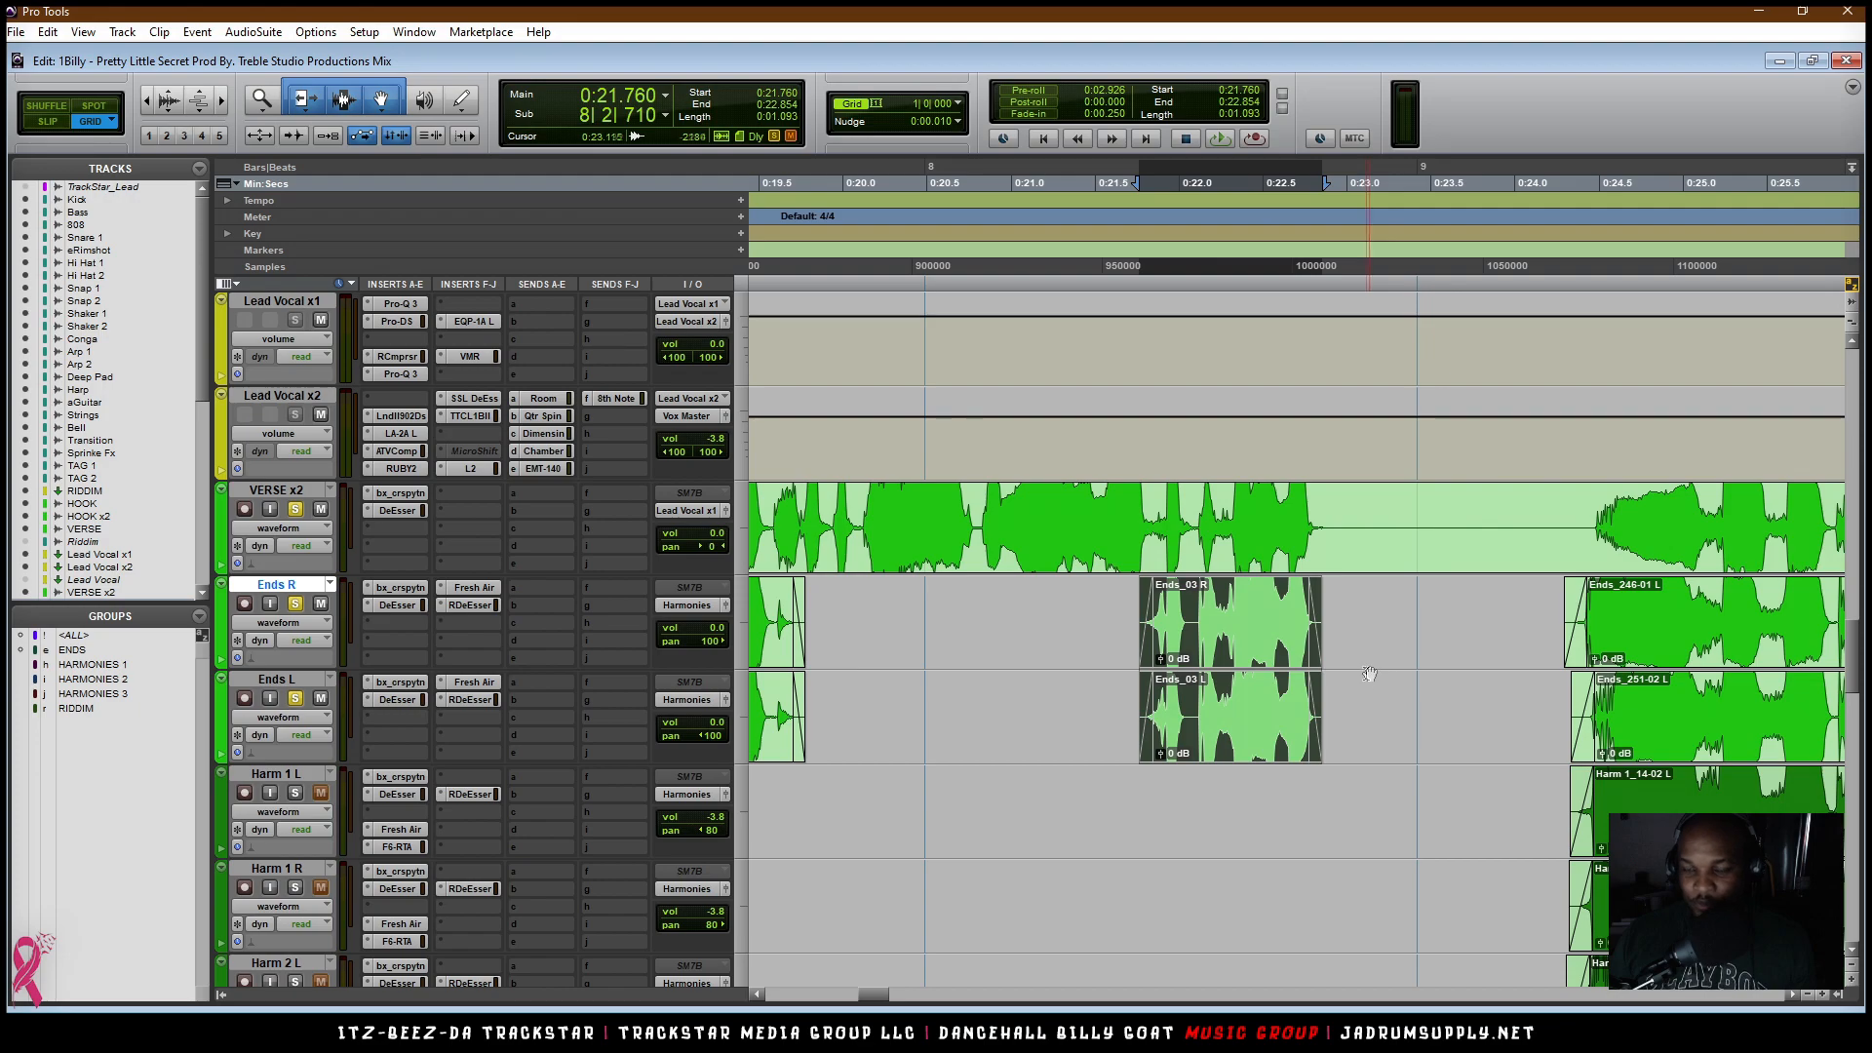
# Step: Set the playback range to bar 9, from 0:23.414 to 0:26.341, and unlink the timeline and edit selections
pyautogui.hscroll(4, 1420, 690)
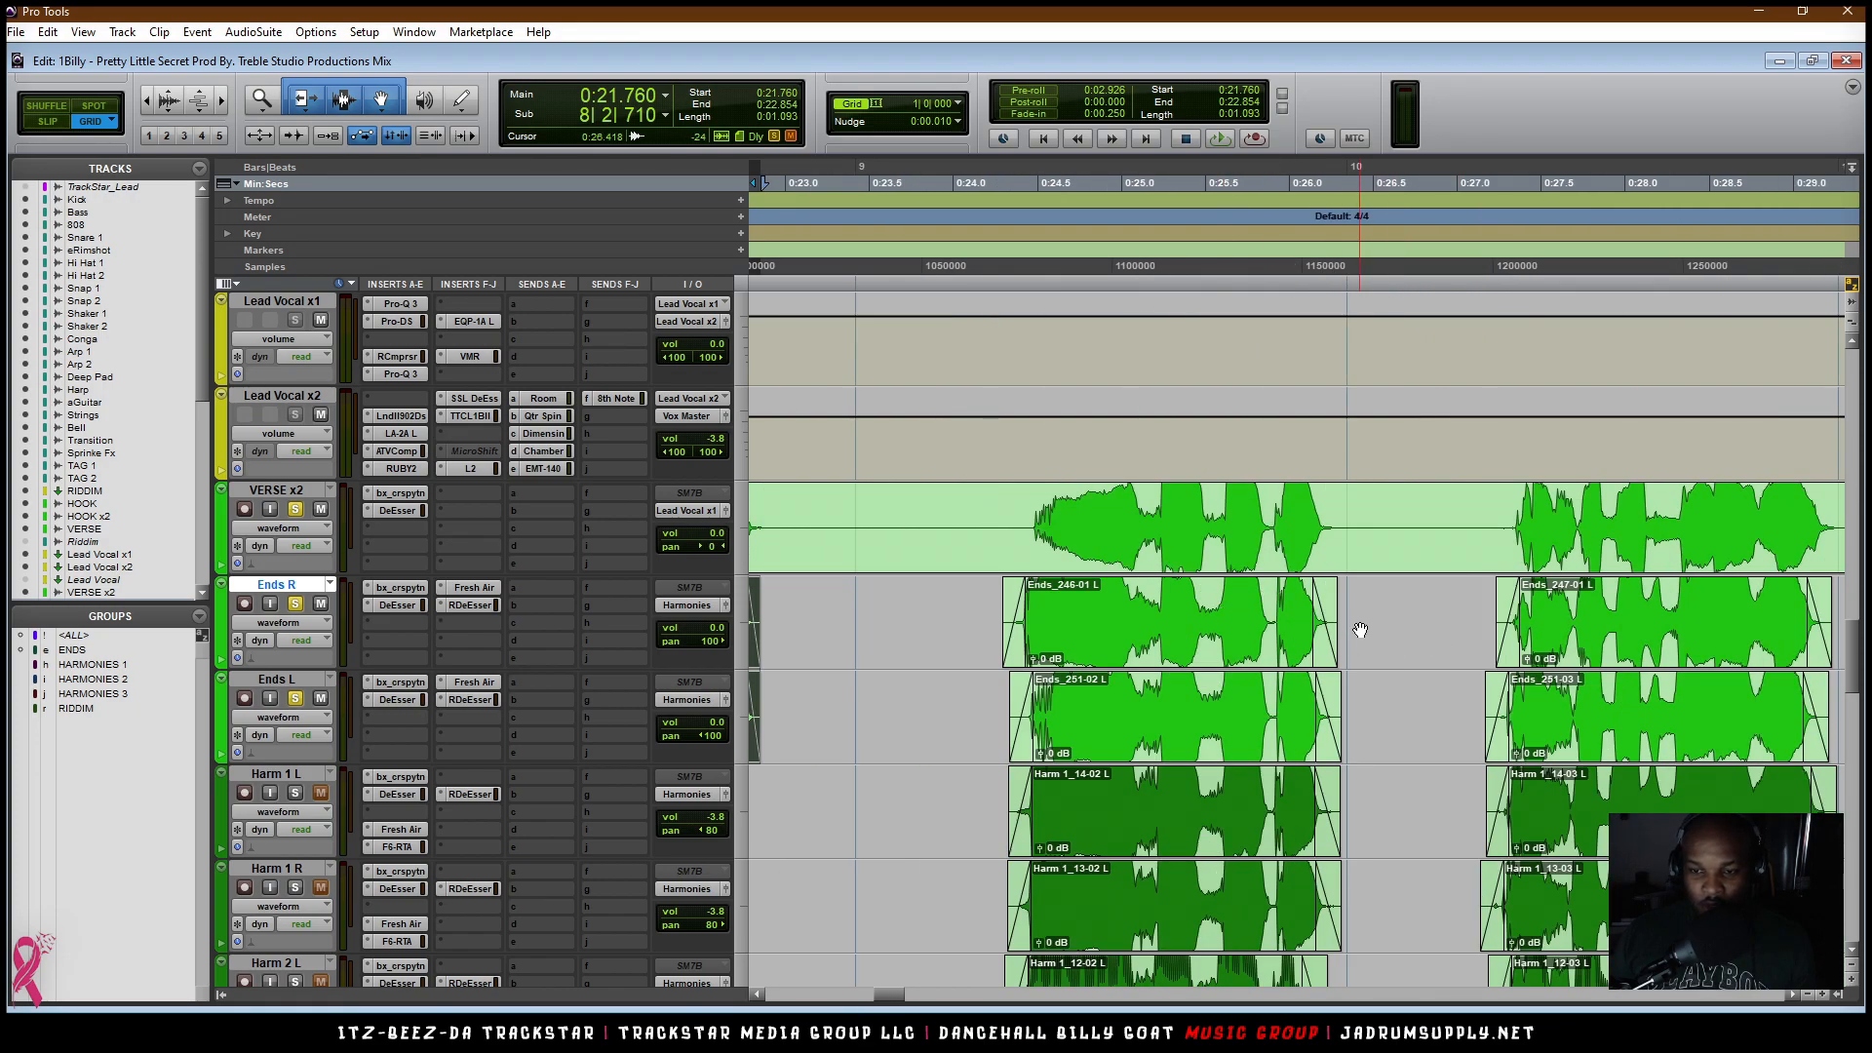
pyautogui.click(1359, 595)
pyautogui.moveTo(871, 499); pyautogui.dragTo(1280, 614)
pyautogui.click(396, 142)
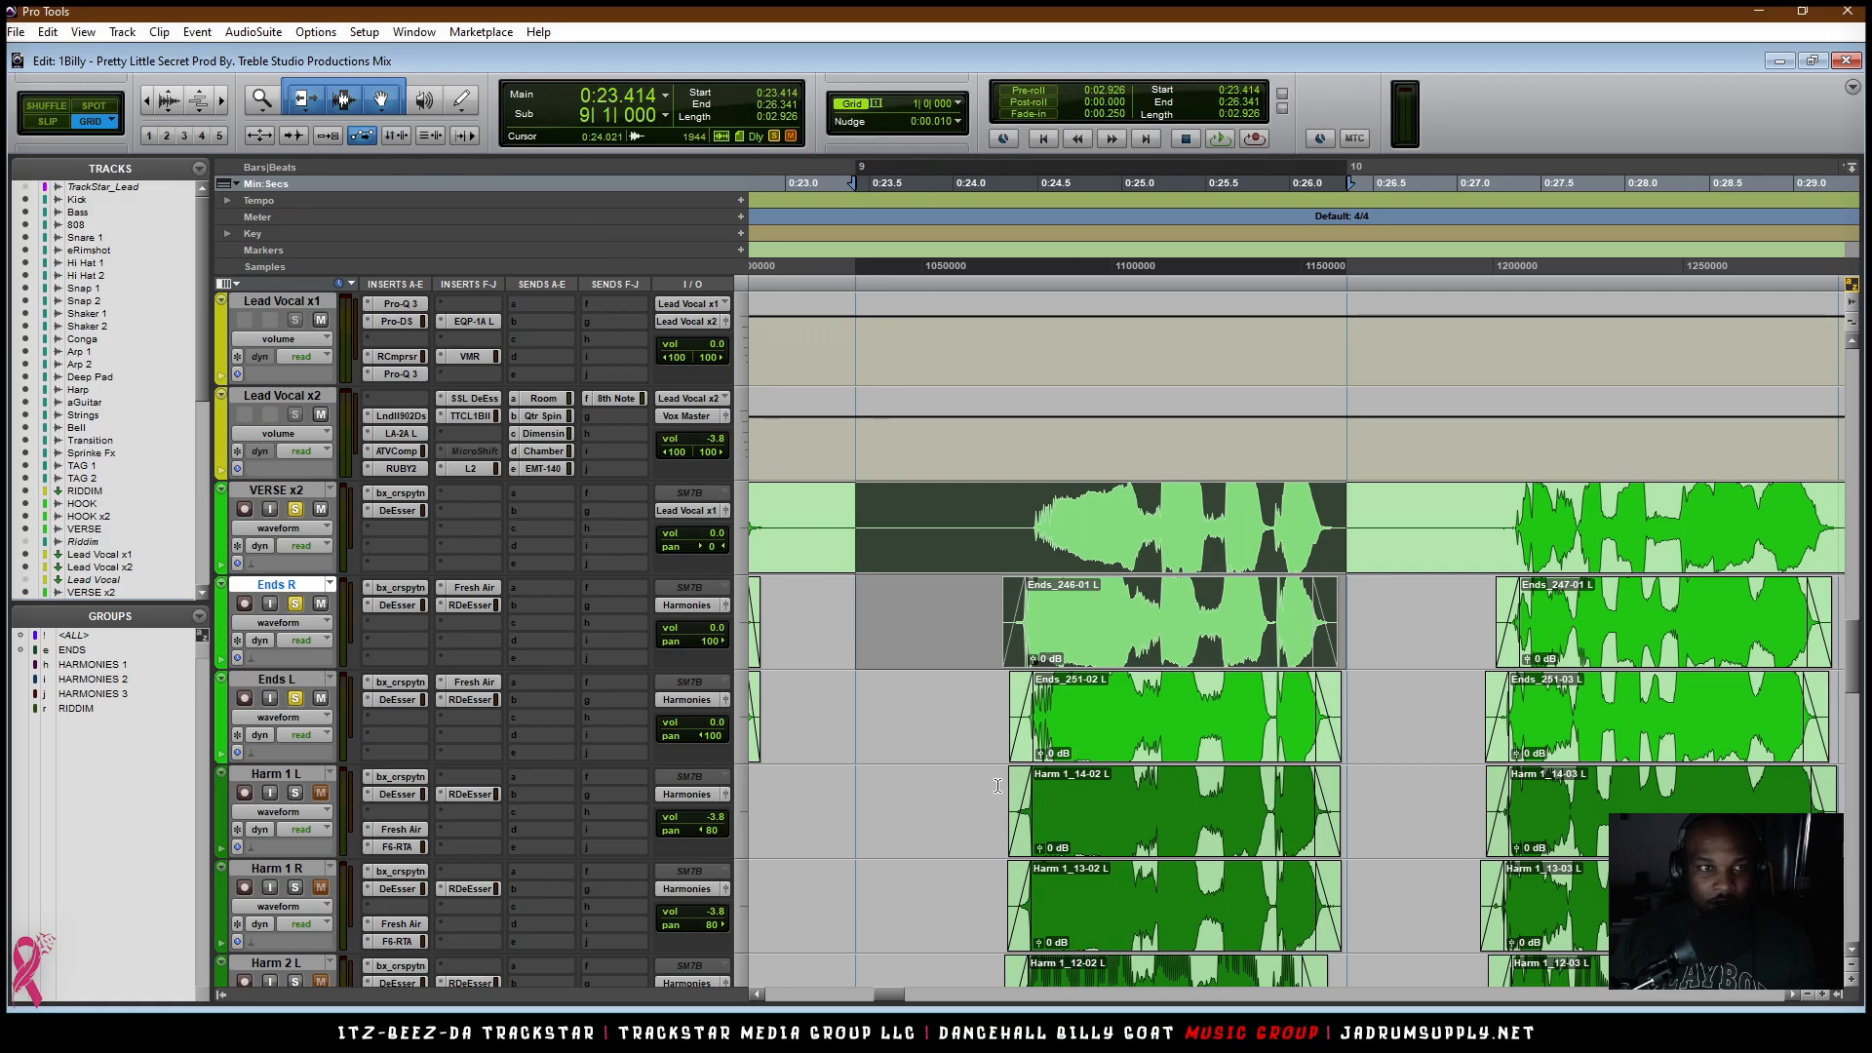
pyautogui.click(943, 612)
# Step: Examine the bar 9 phrase on Ends R and Ends L against the VERSE x2 waveform
pyautogui.press('t')
pyautogui.press('t')
pyautogui.hscroll(-6, 1084, 638)
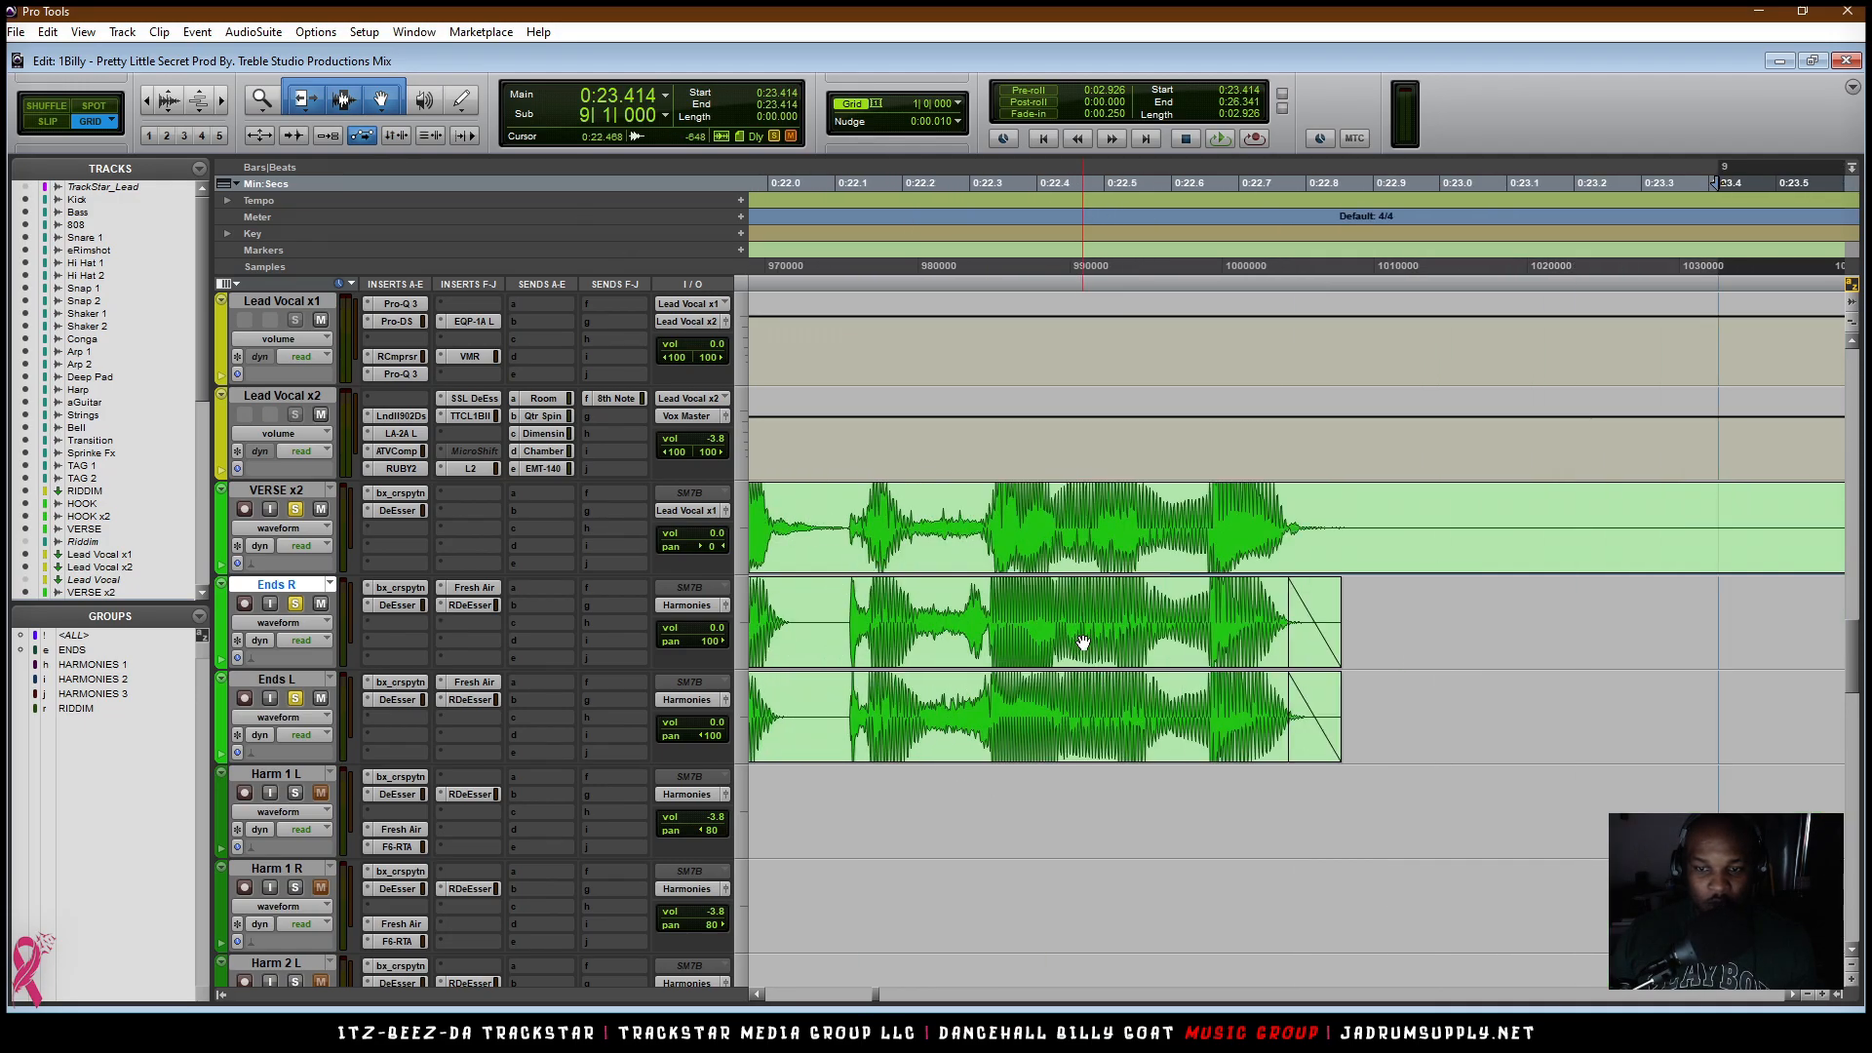
pyautogui.hscroll(2, 1083, 646)
pyautogui.press('r')
pyautogui.press('r')
pyautogui.press('r')
pyautogui.press('r')
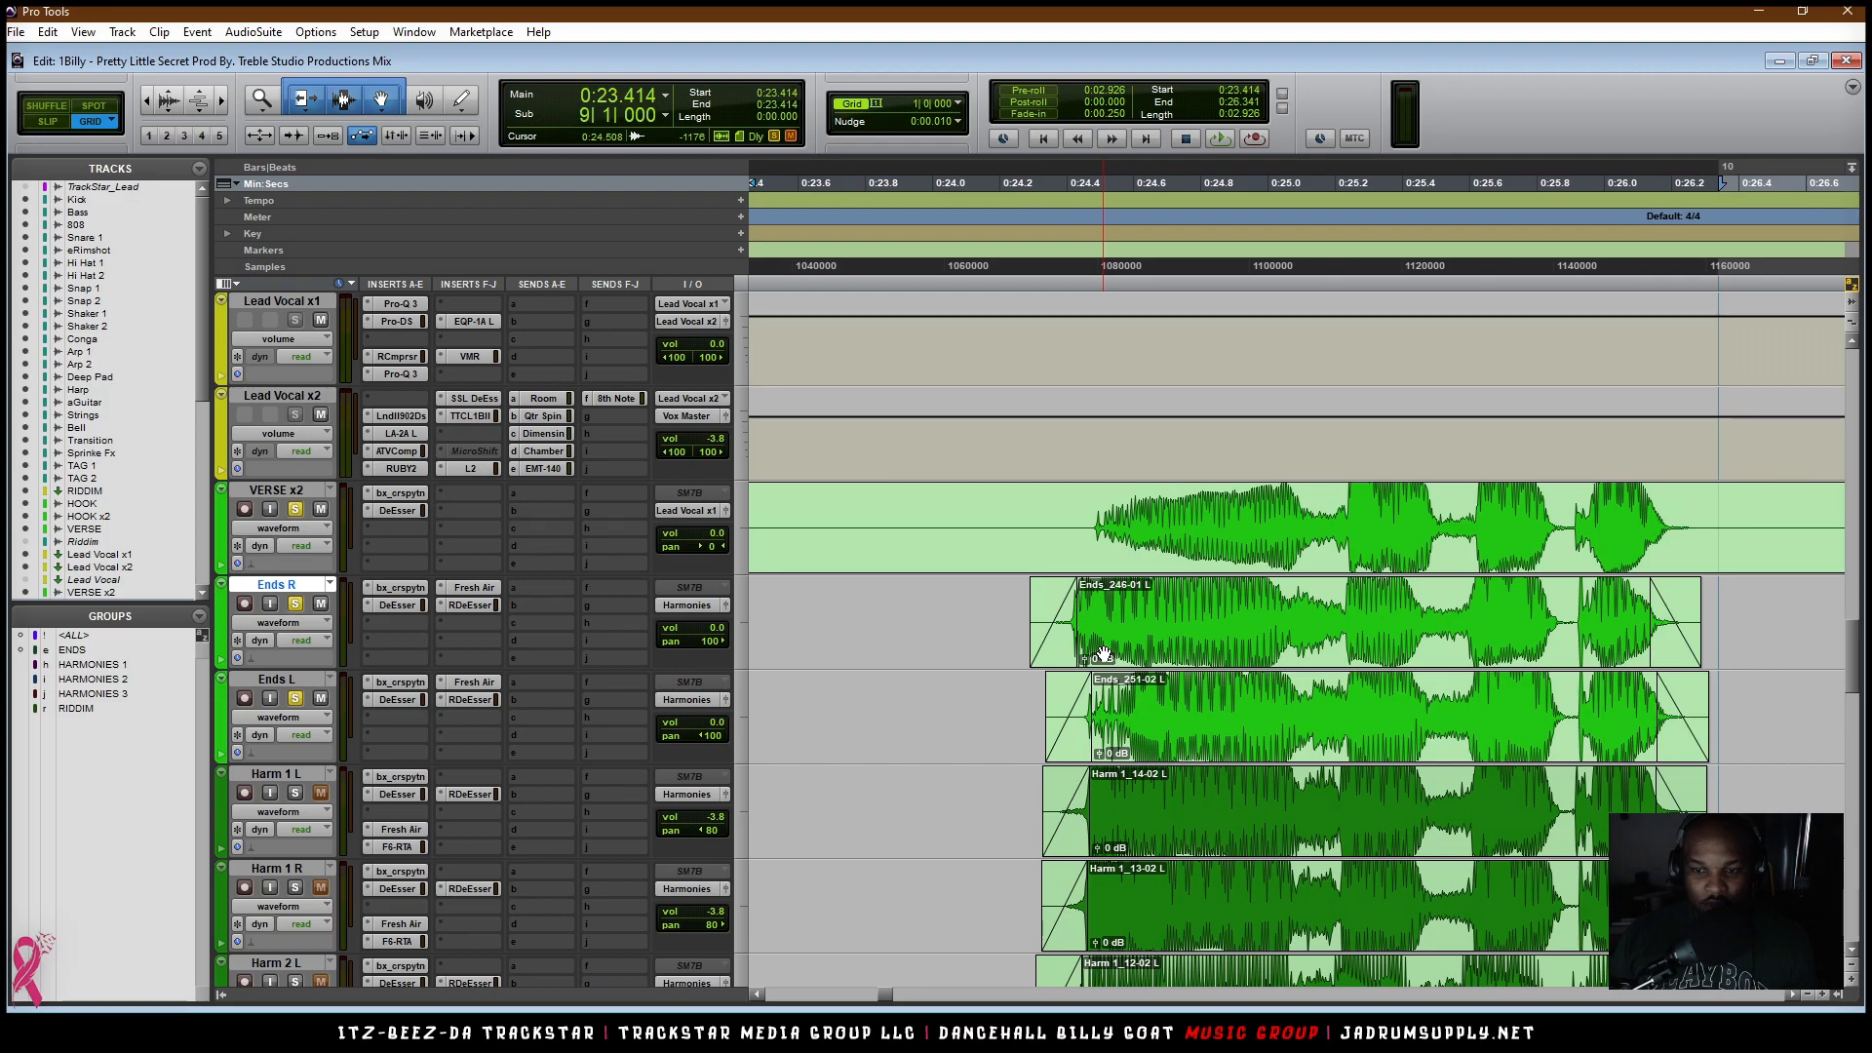
pyautogui.press('t')
pyautogui.press('t')
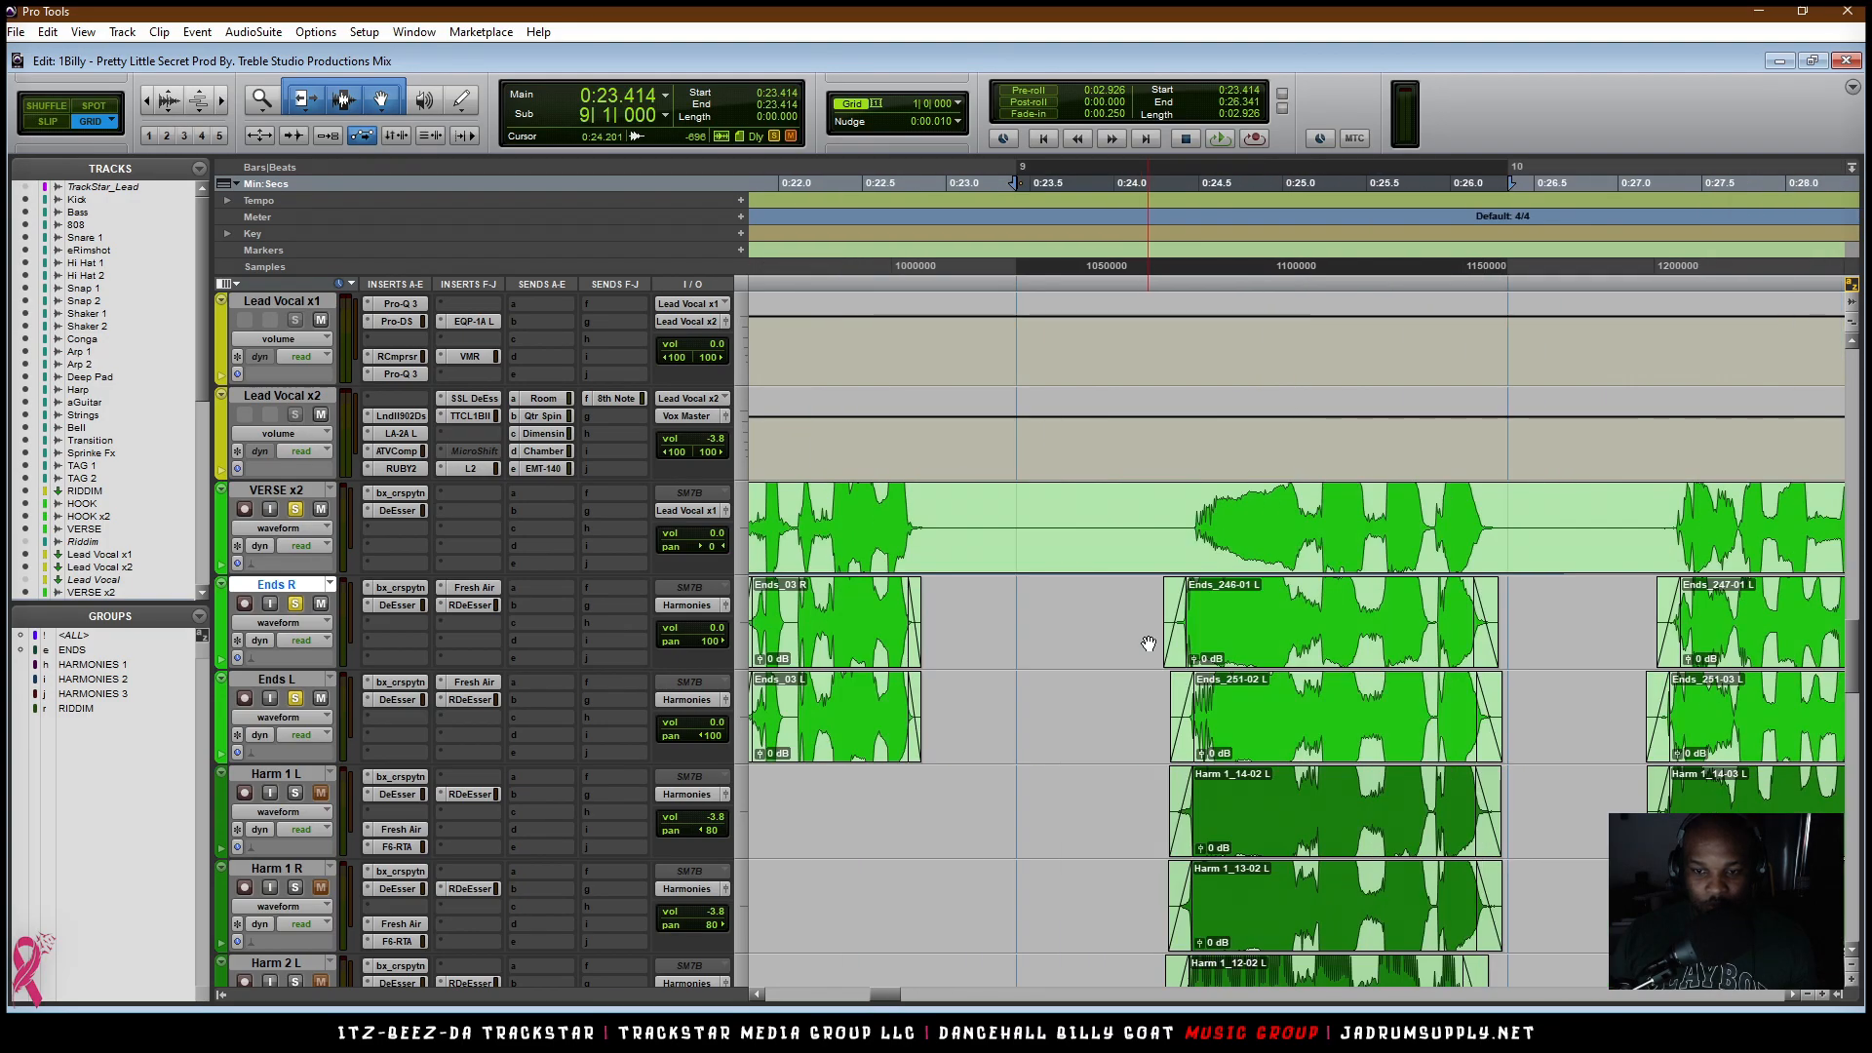
pyautogui.press('t')
pyautogui.hscroll(5, 1148, 644)
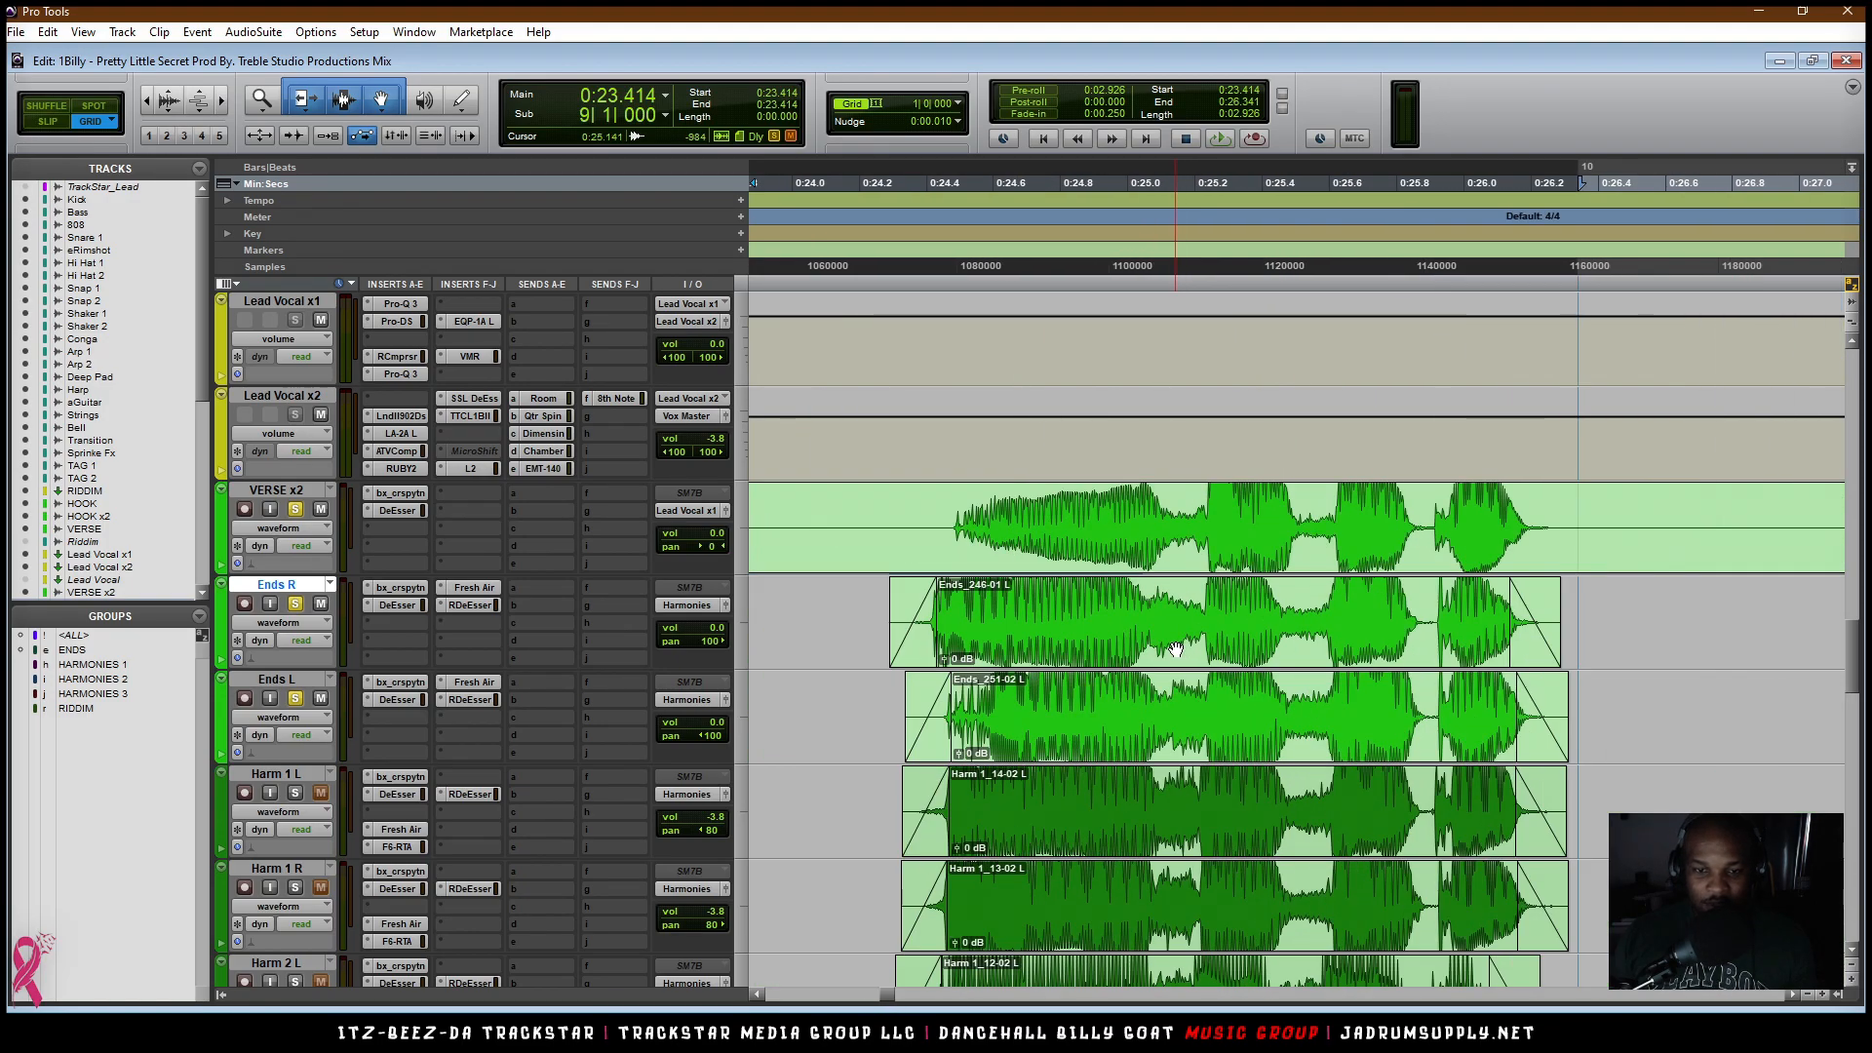
# Step: Delete the fades from the Ends R, Ends L and harmony clips of the bar 9 phrase
pyautogui.scroll(-1, 1348, 449)
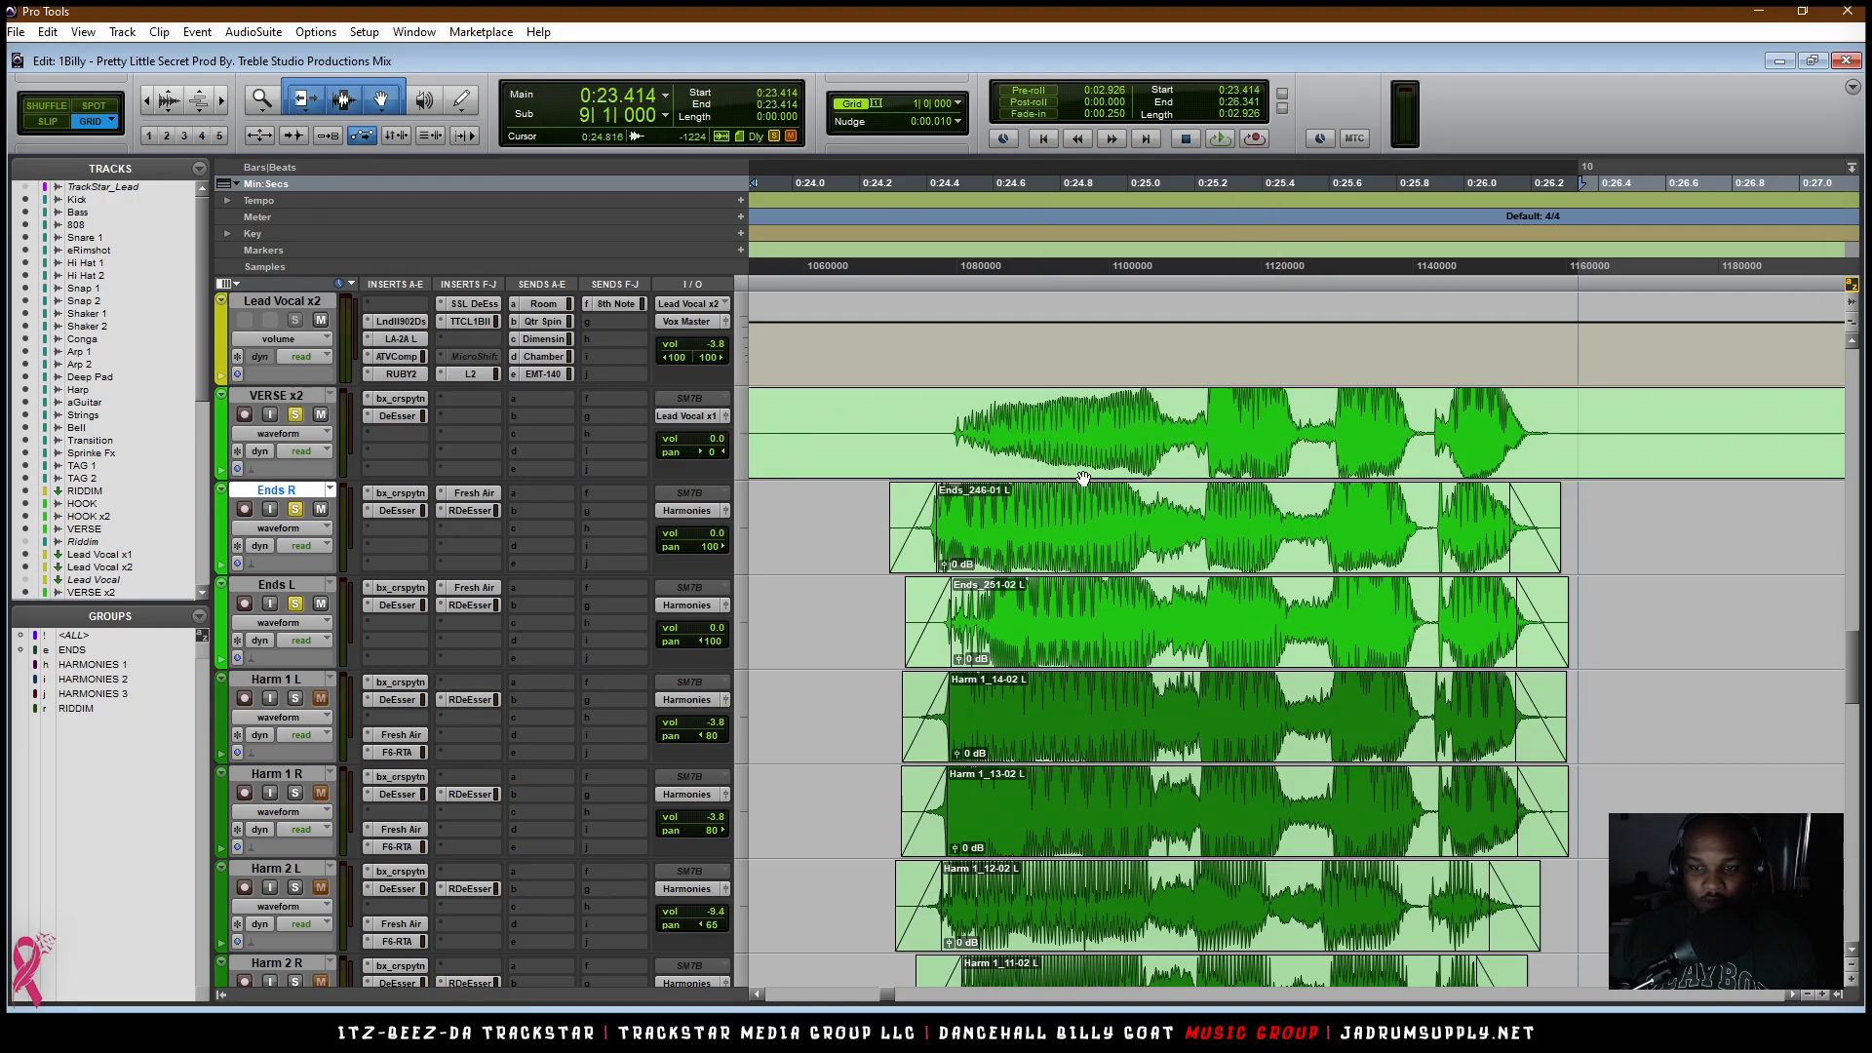
pyautogui.scroll(-3, 1137, 582)
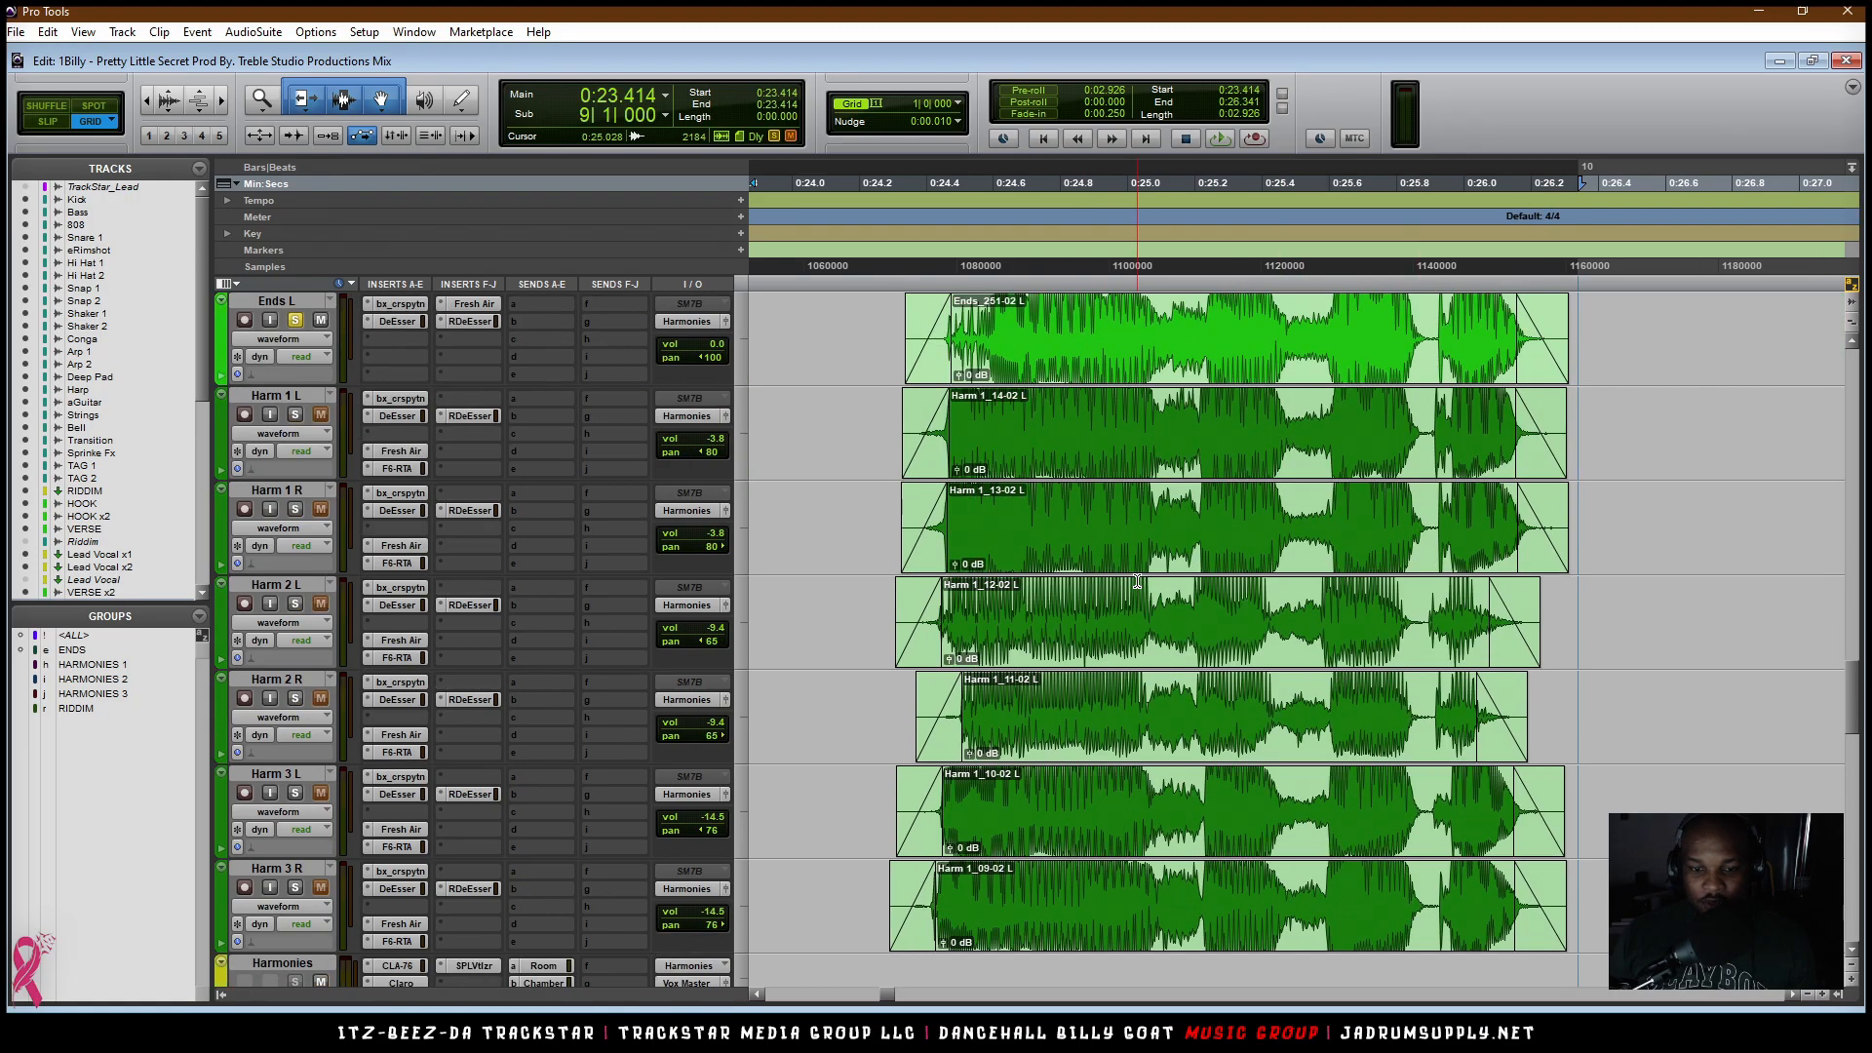
pyautogui.scroll(-1, 1137, 582)
pyautogui.moveTo(1581, 809); pyautogui.dragTo(980, 346)
pyautogui.scroll(7, 1001, 309)
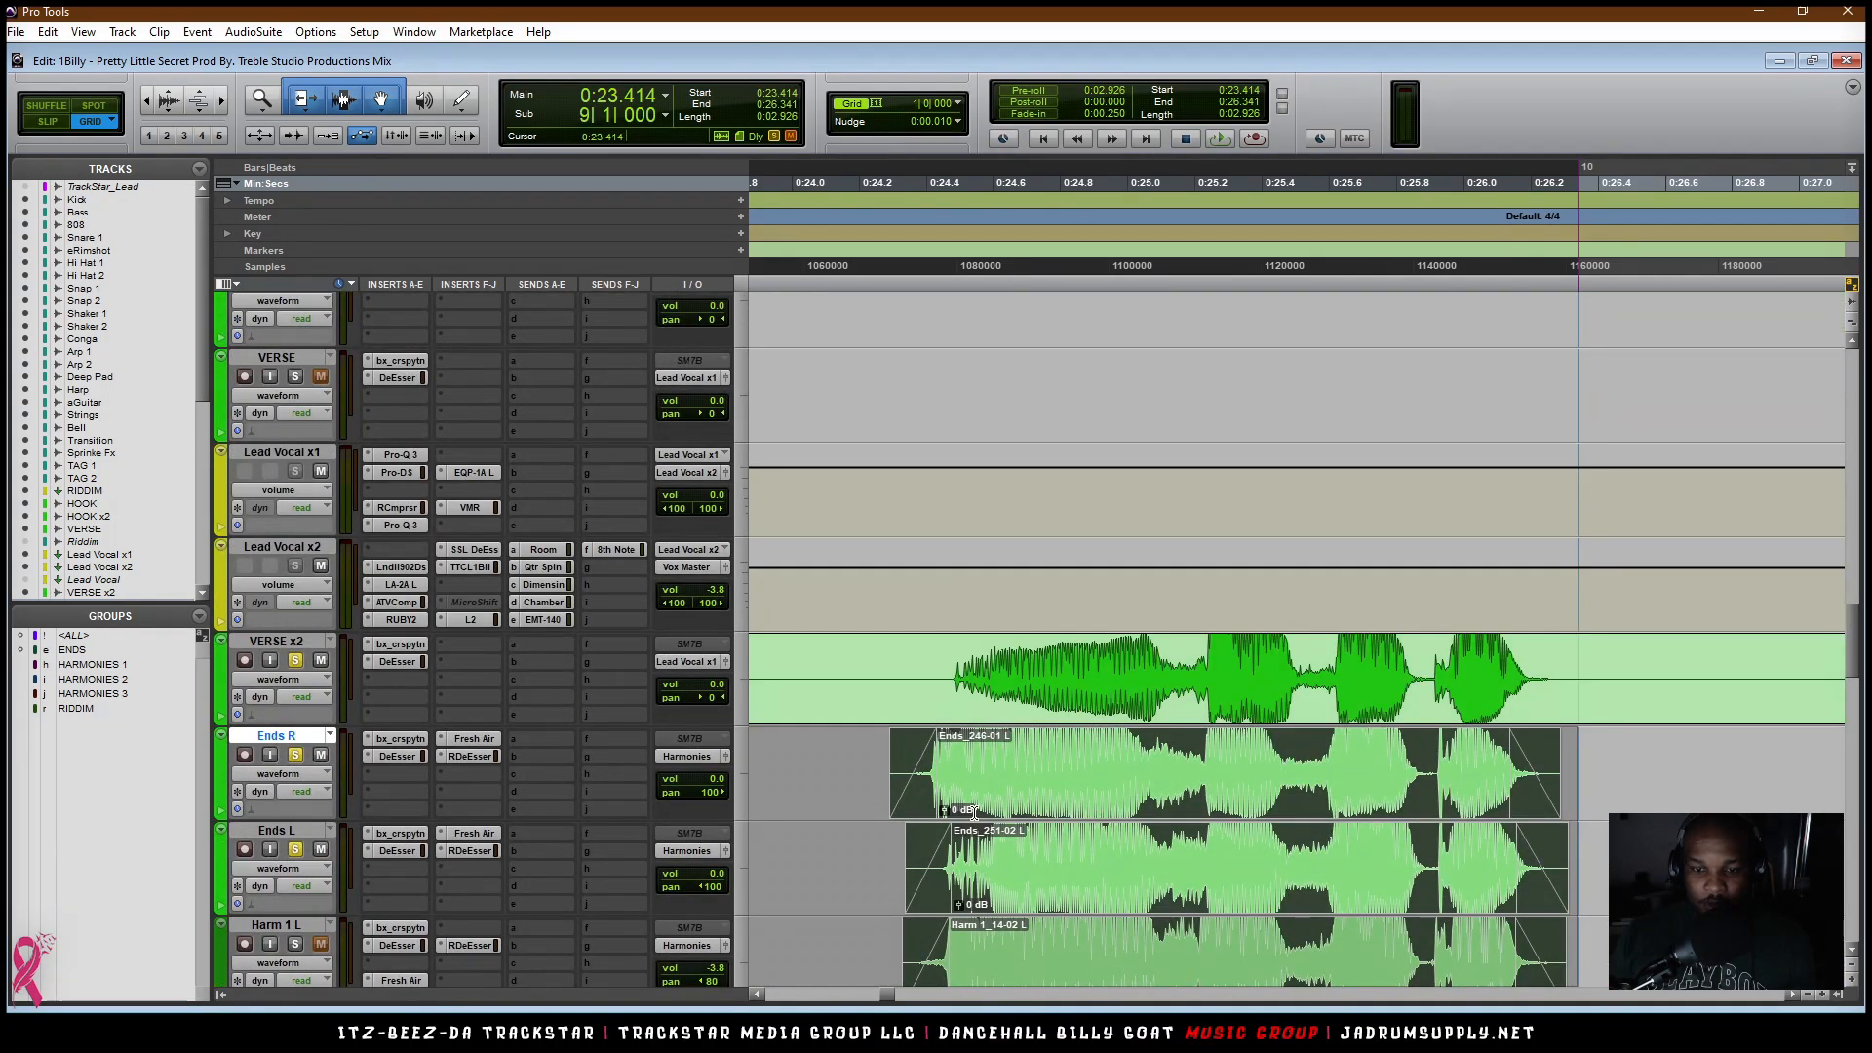
pyautogui.click(48, 32)
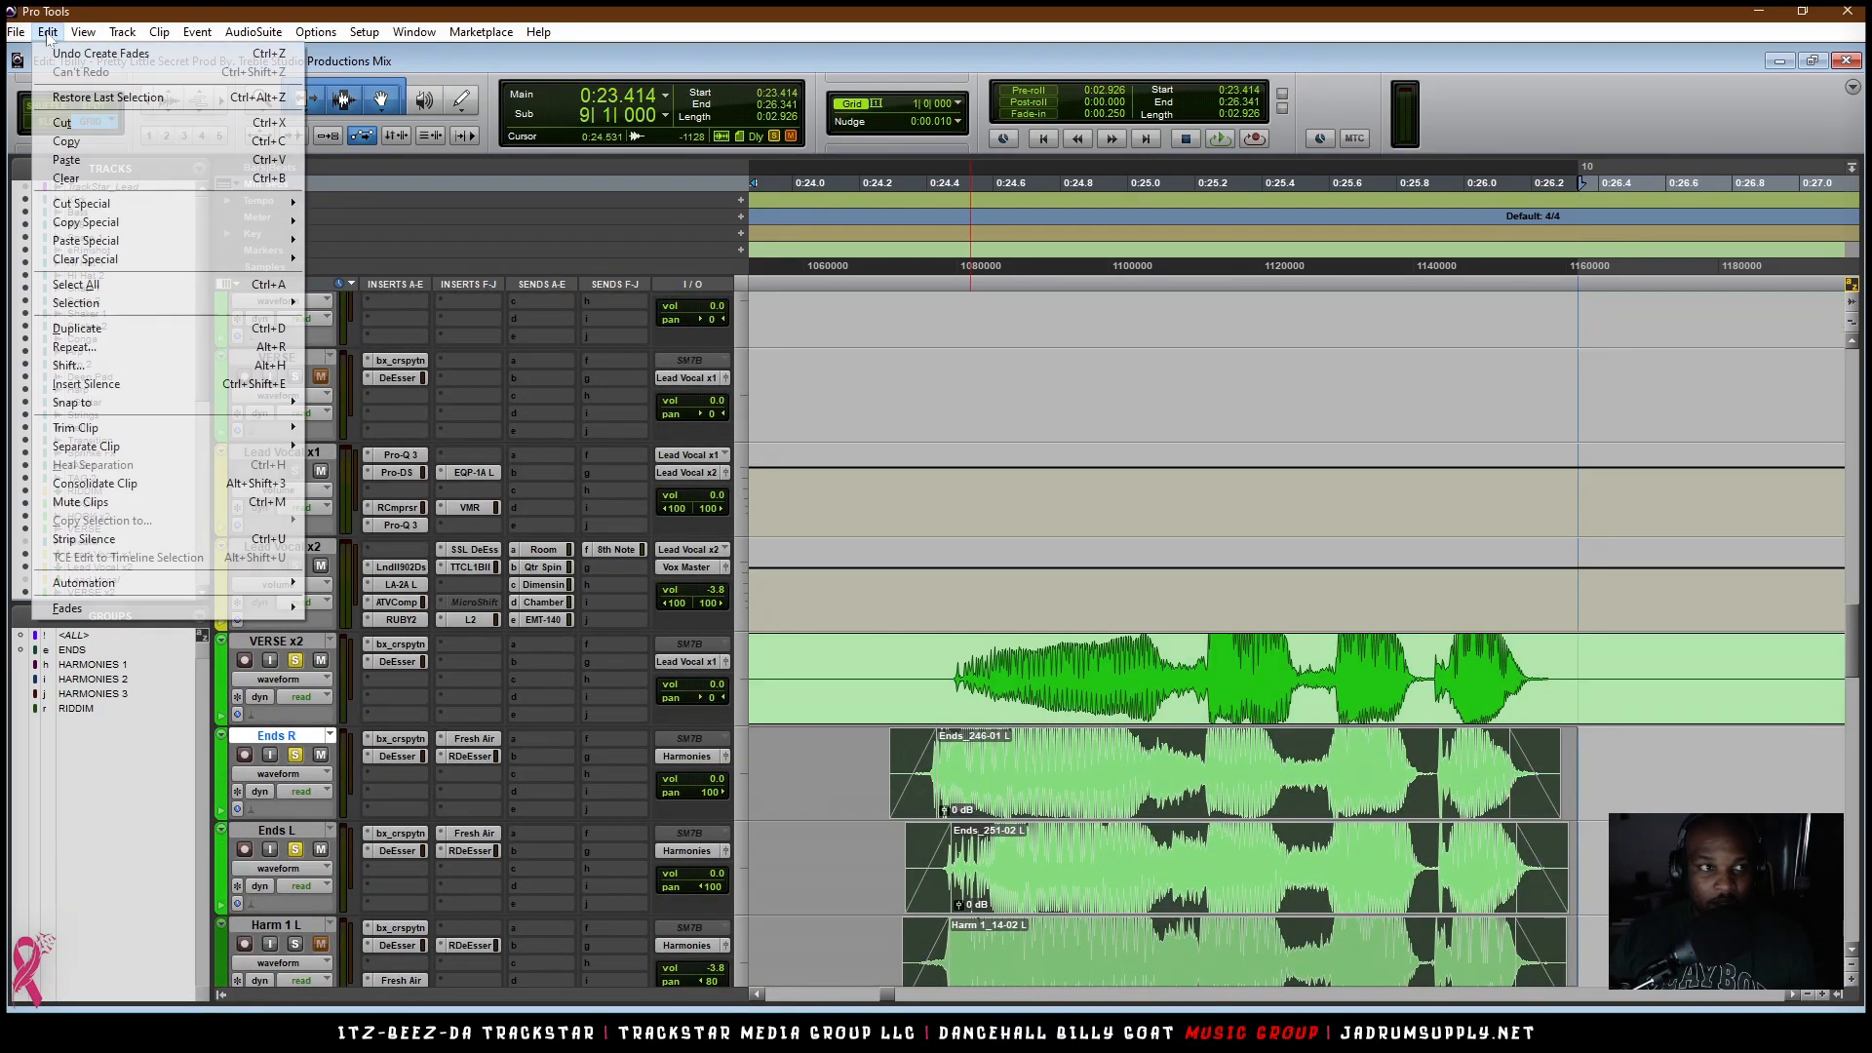
pyautogui.moveTo(151, 607)
pyautogui.click(373, 629)
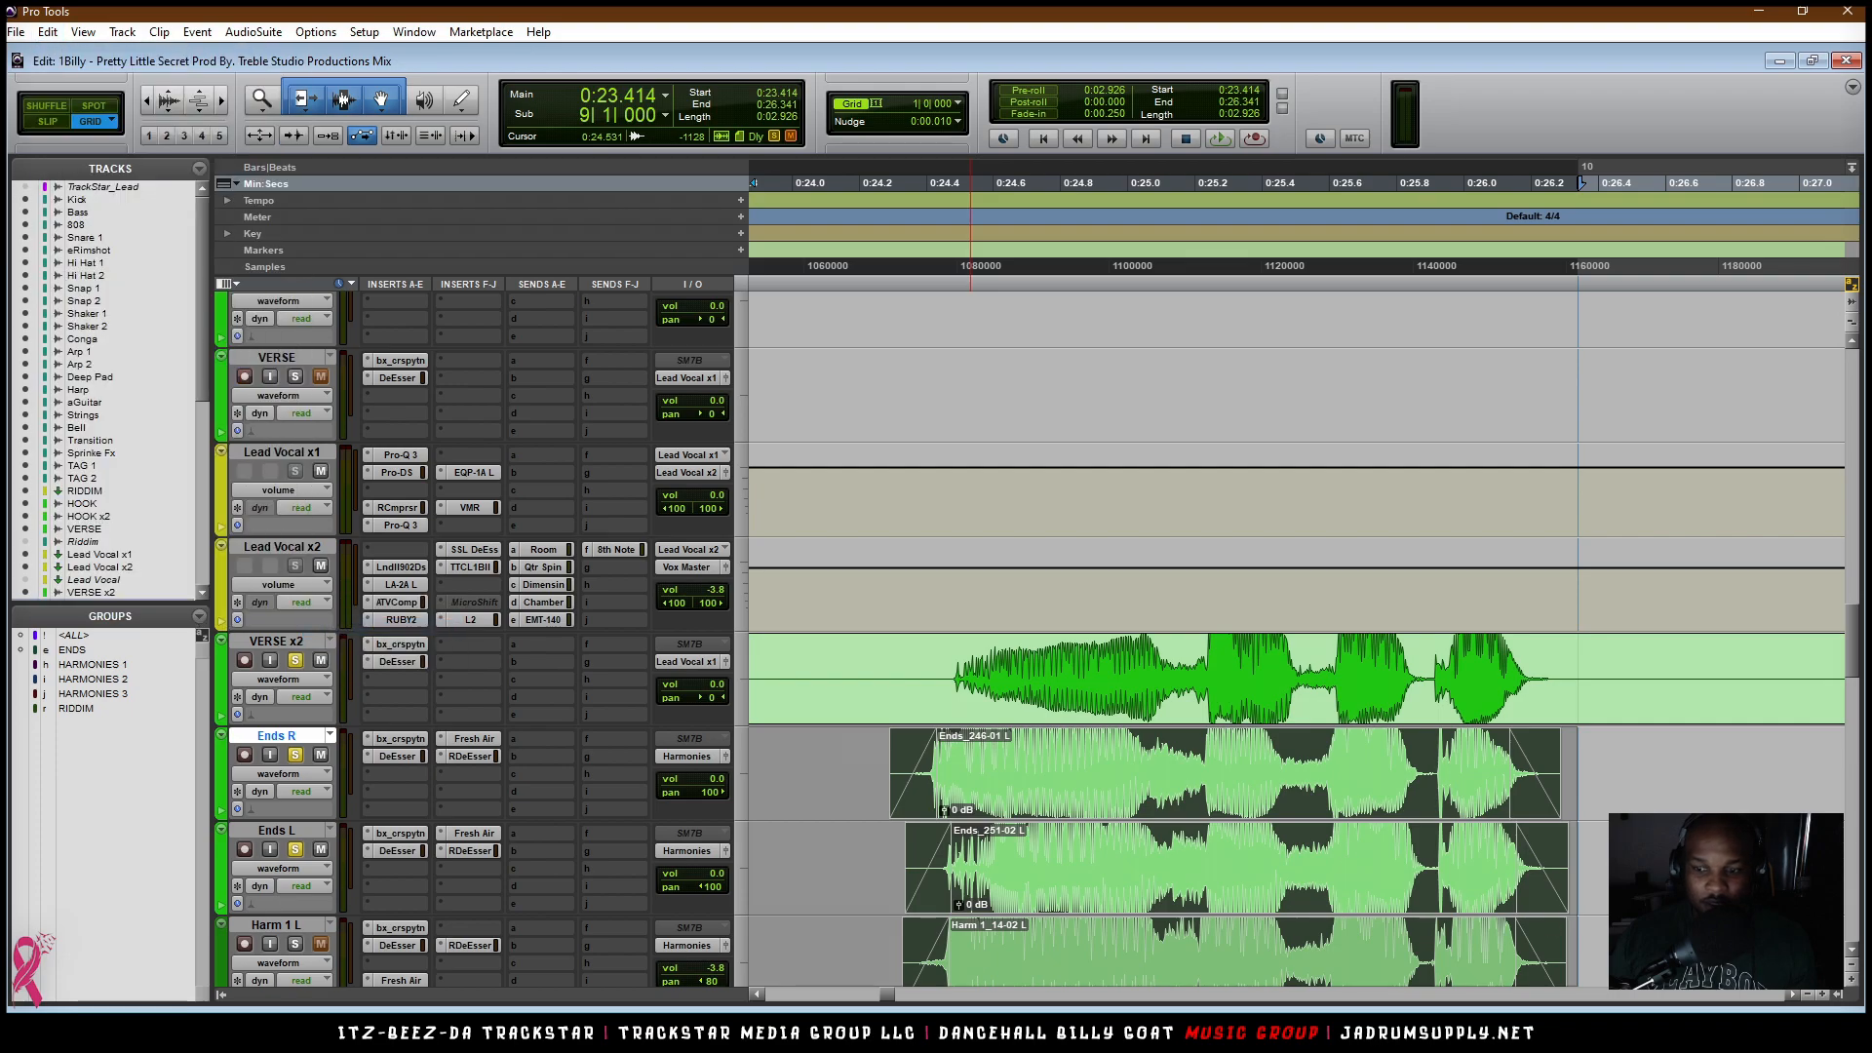
# Step: Move the bar 9 Ends R clip to start at 0:24.358 so its onset lines up with VERSE x2
pyautogui.scroll(-1, 1499, 723)
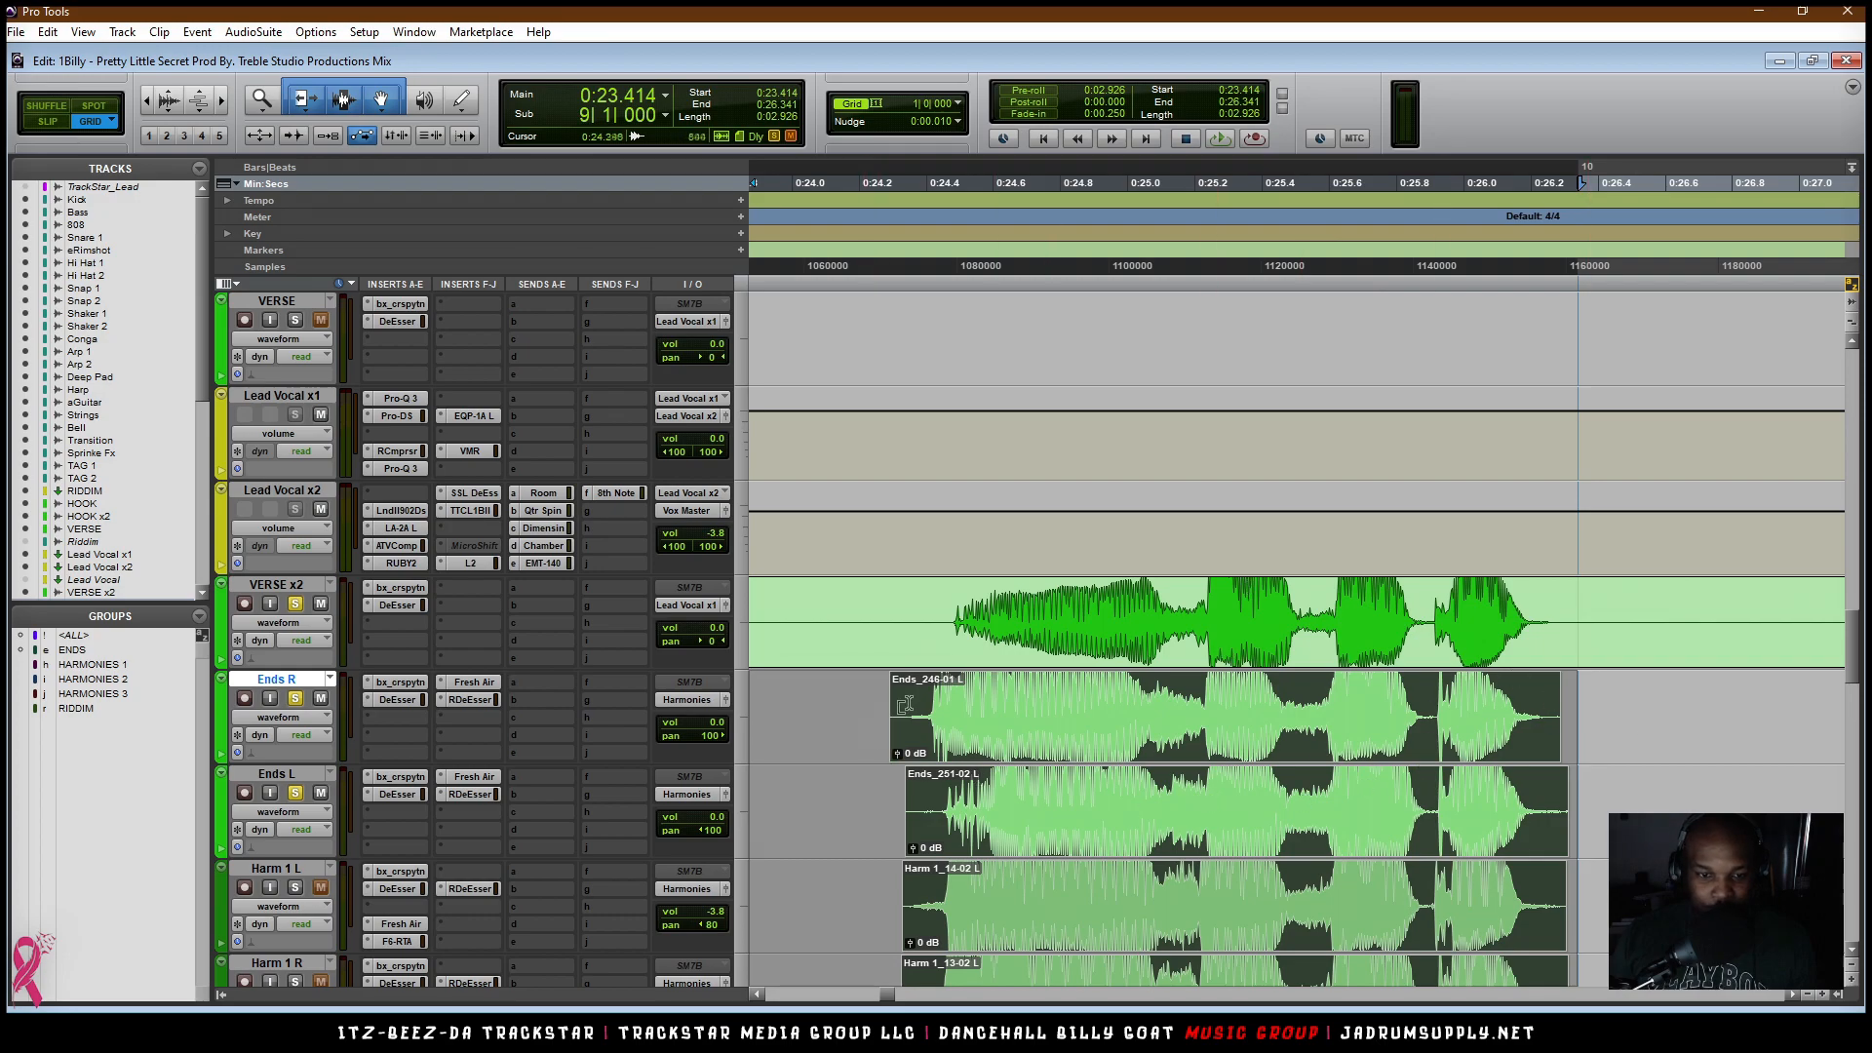
pyautogui.hotkey('ctrl', '[')
pyautogui.click(1102, 700)
pyautogui.hotkey('ctrl', ']')
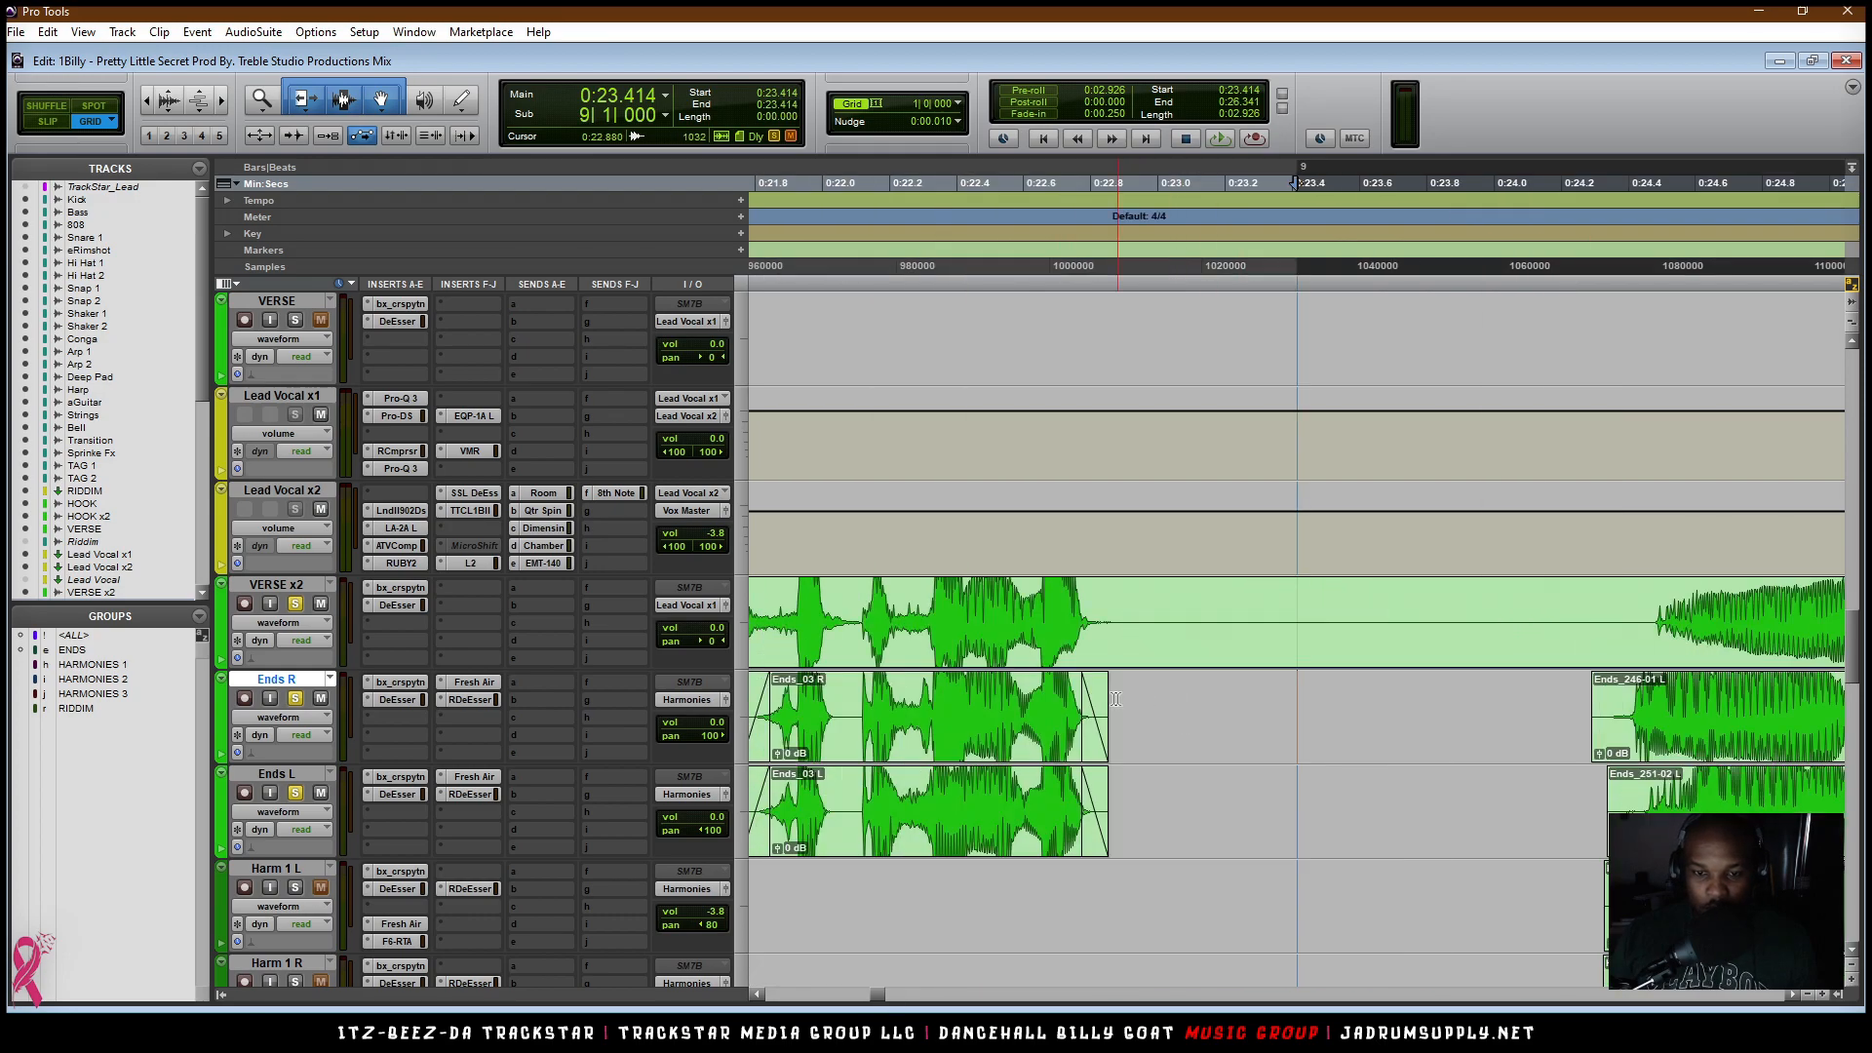
pyautogui.scroll(-1, 1351, 724)
pyautogui.hotkey('ctrl', ']')
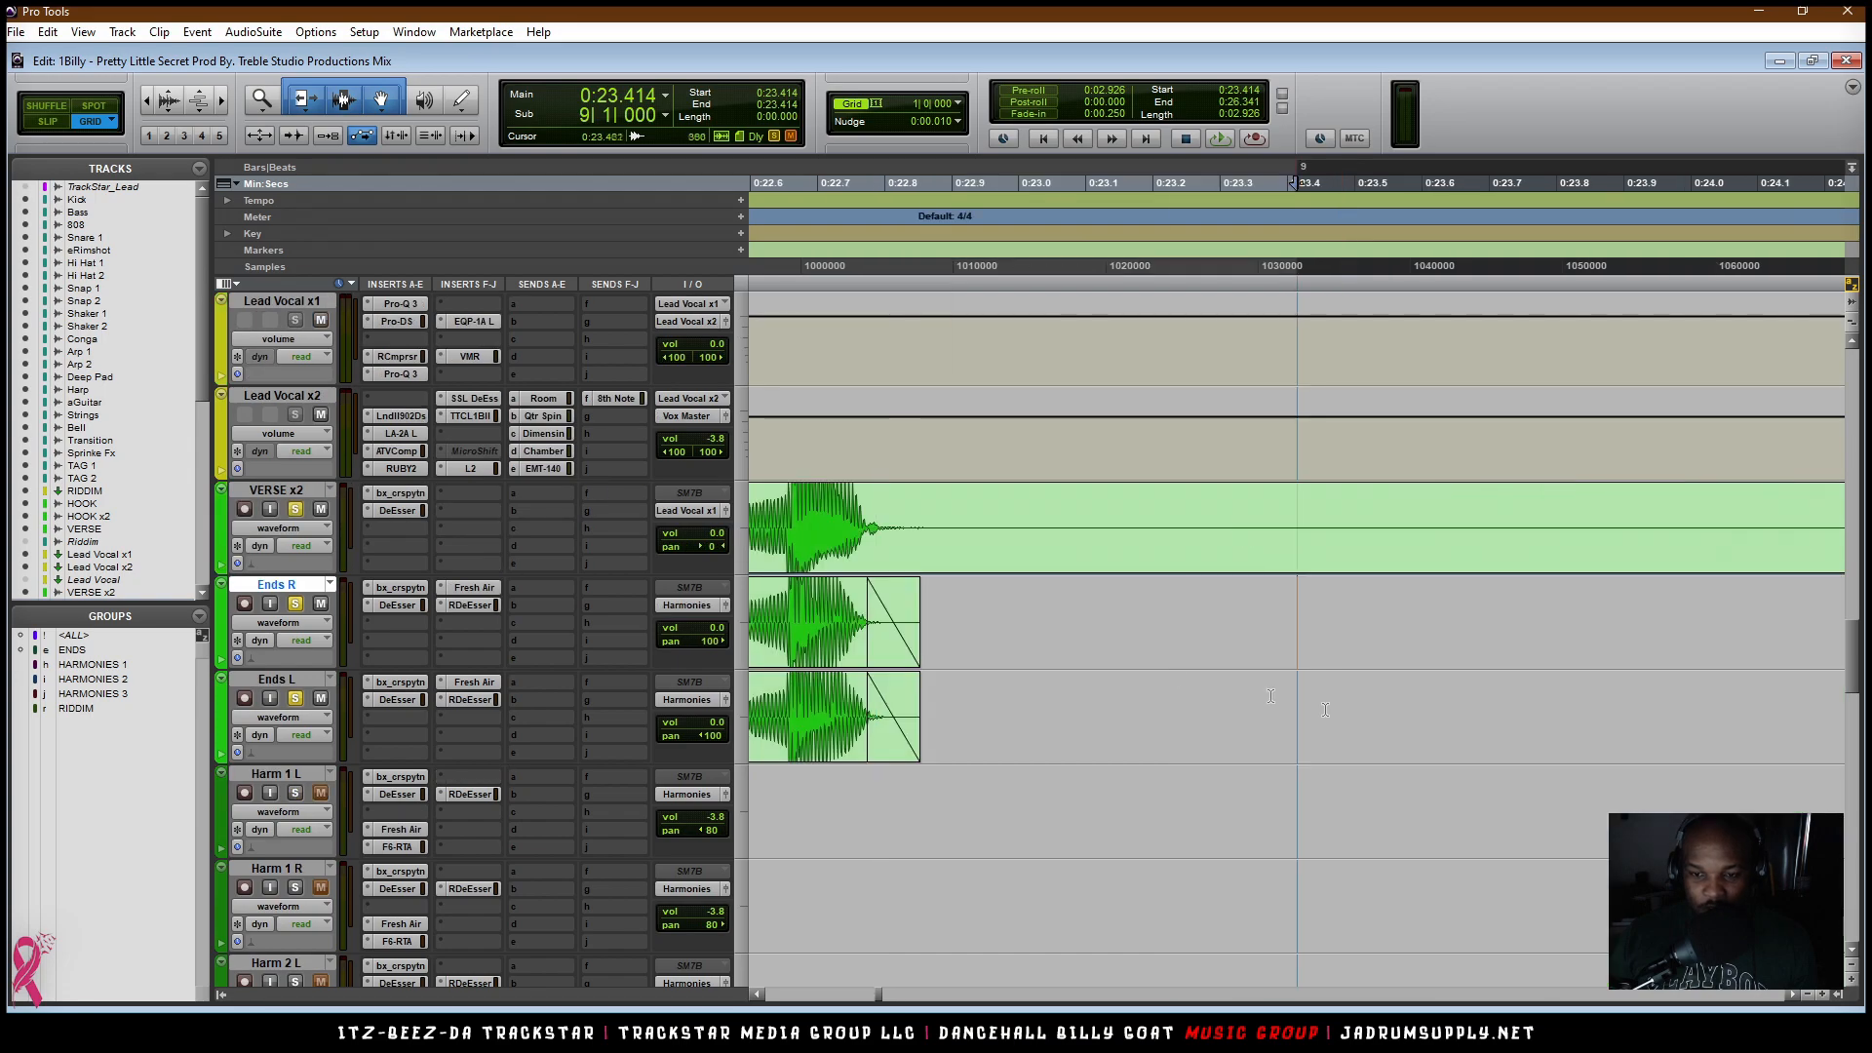
pyautogui.hscroll(5, 1223, 669)
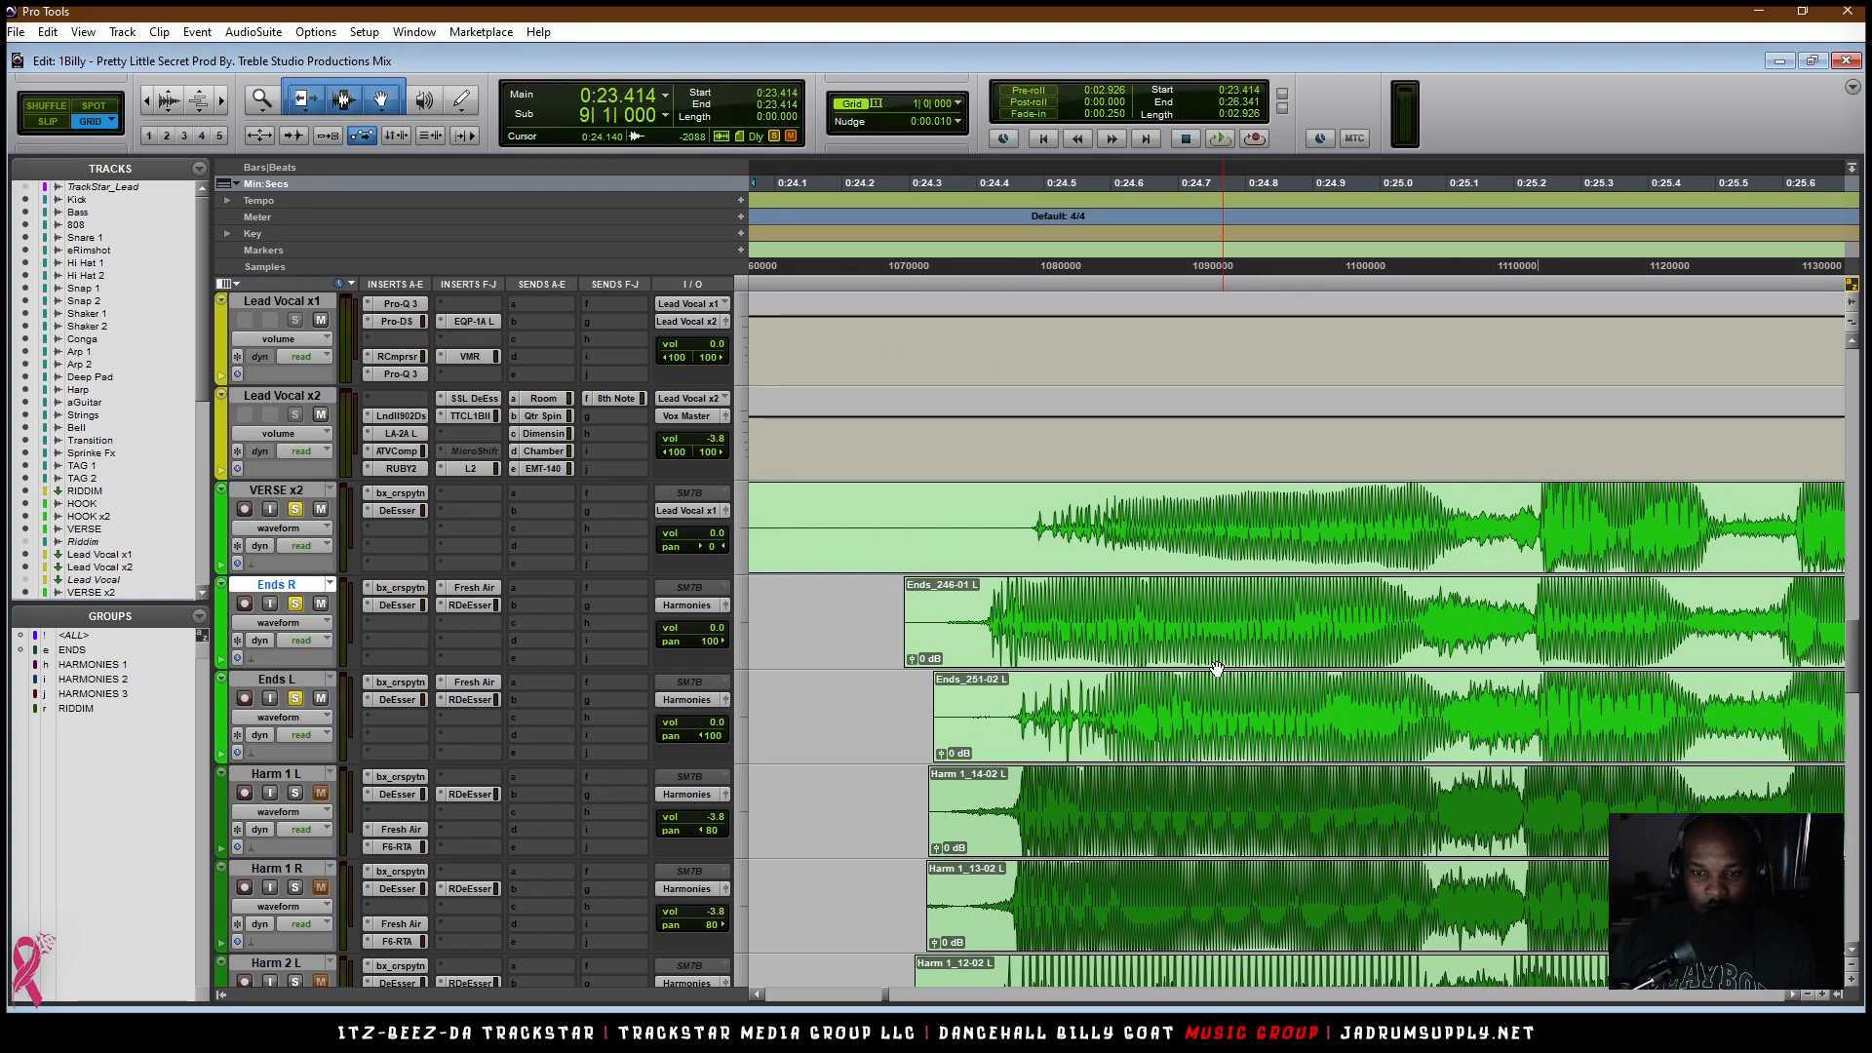
pyautogui.click(1022, 645)
pyautogui.moveTo(1097, 645); pyautogui.dragTo(1094, 644)
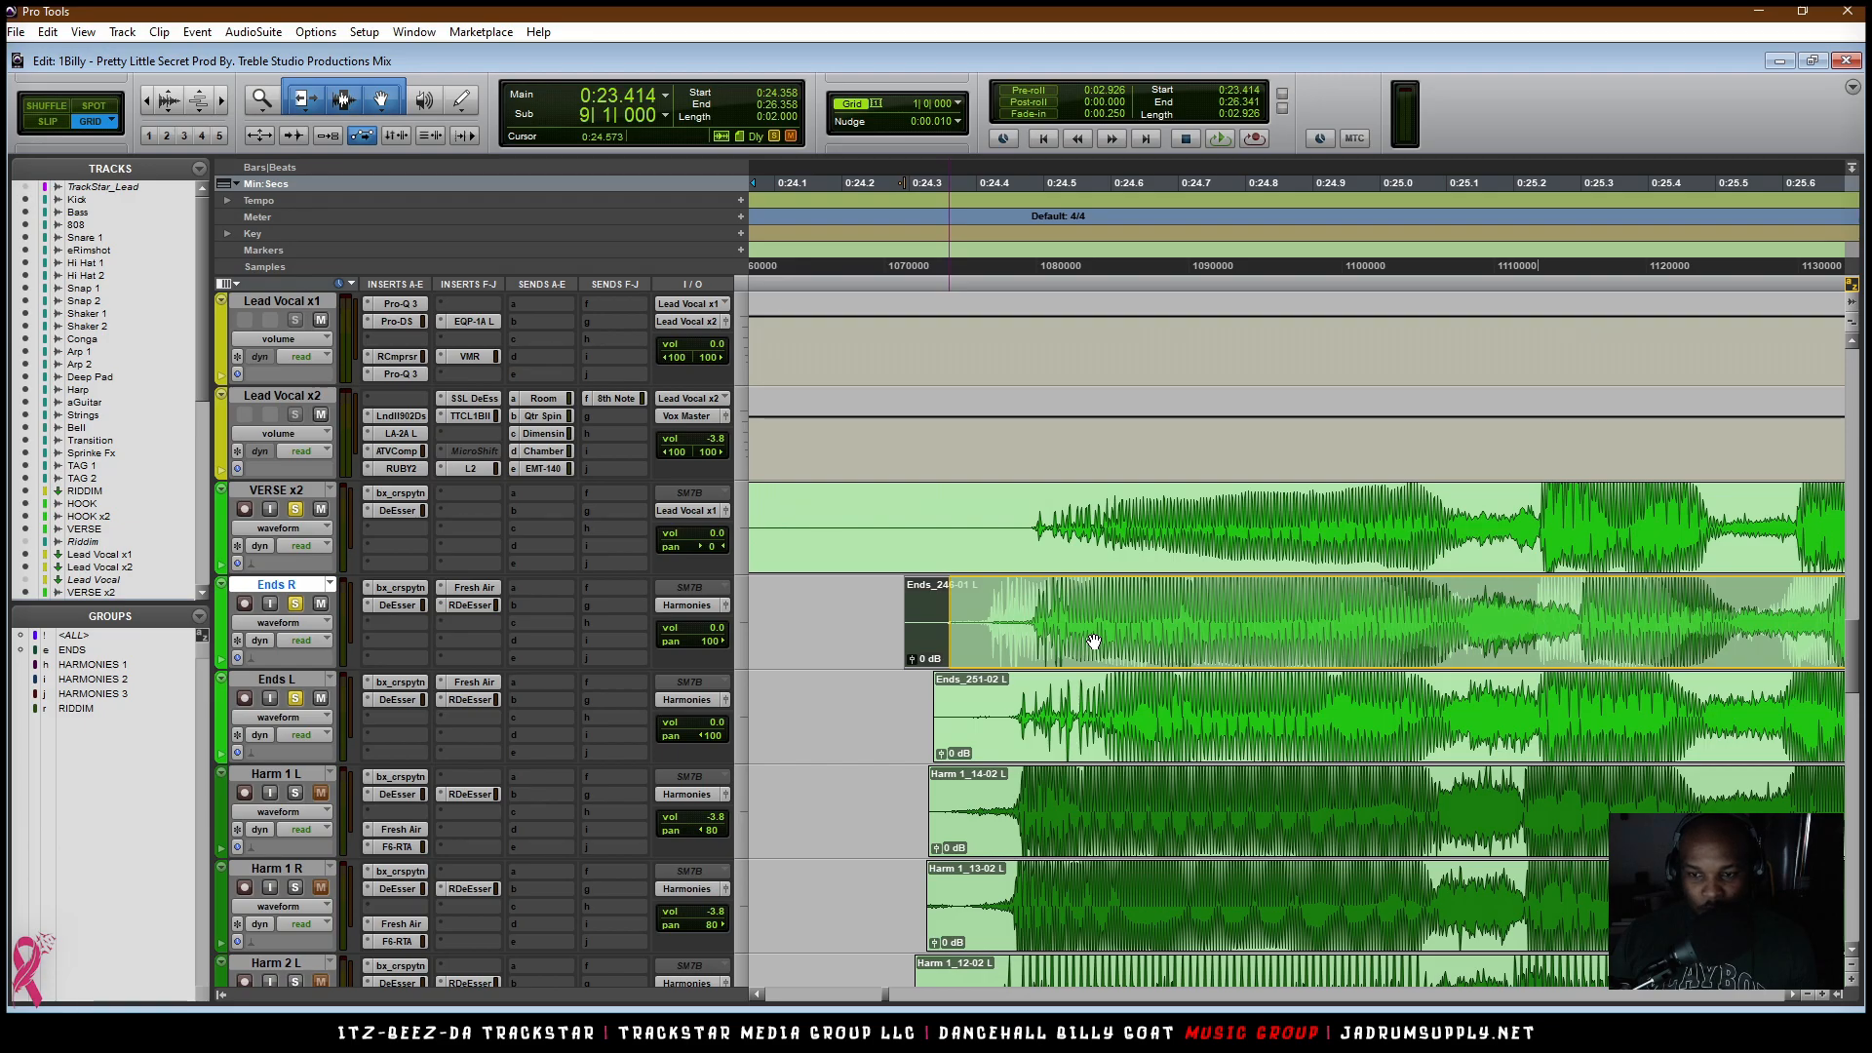
pyautogui.moveTo(1093, 642); pyautogui.dragTo(1094, 642)
pyautogui.hotkey('ctrl', '[')
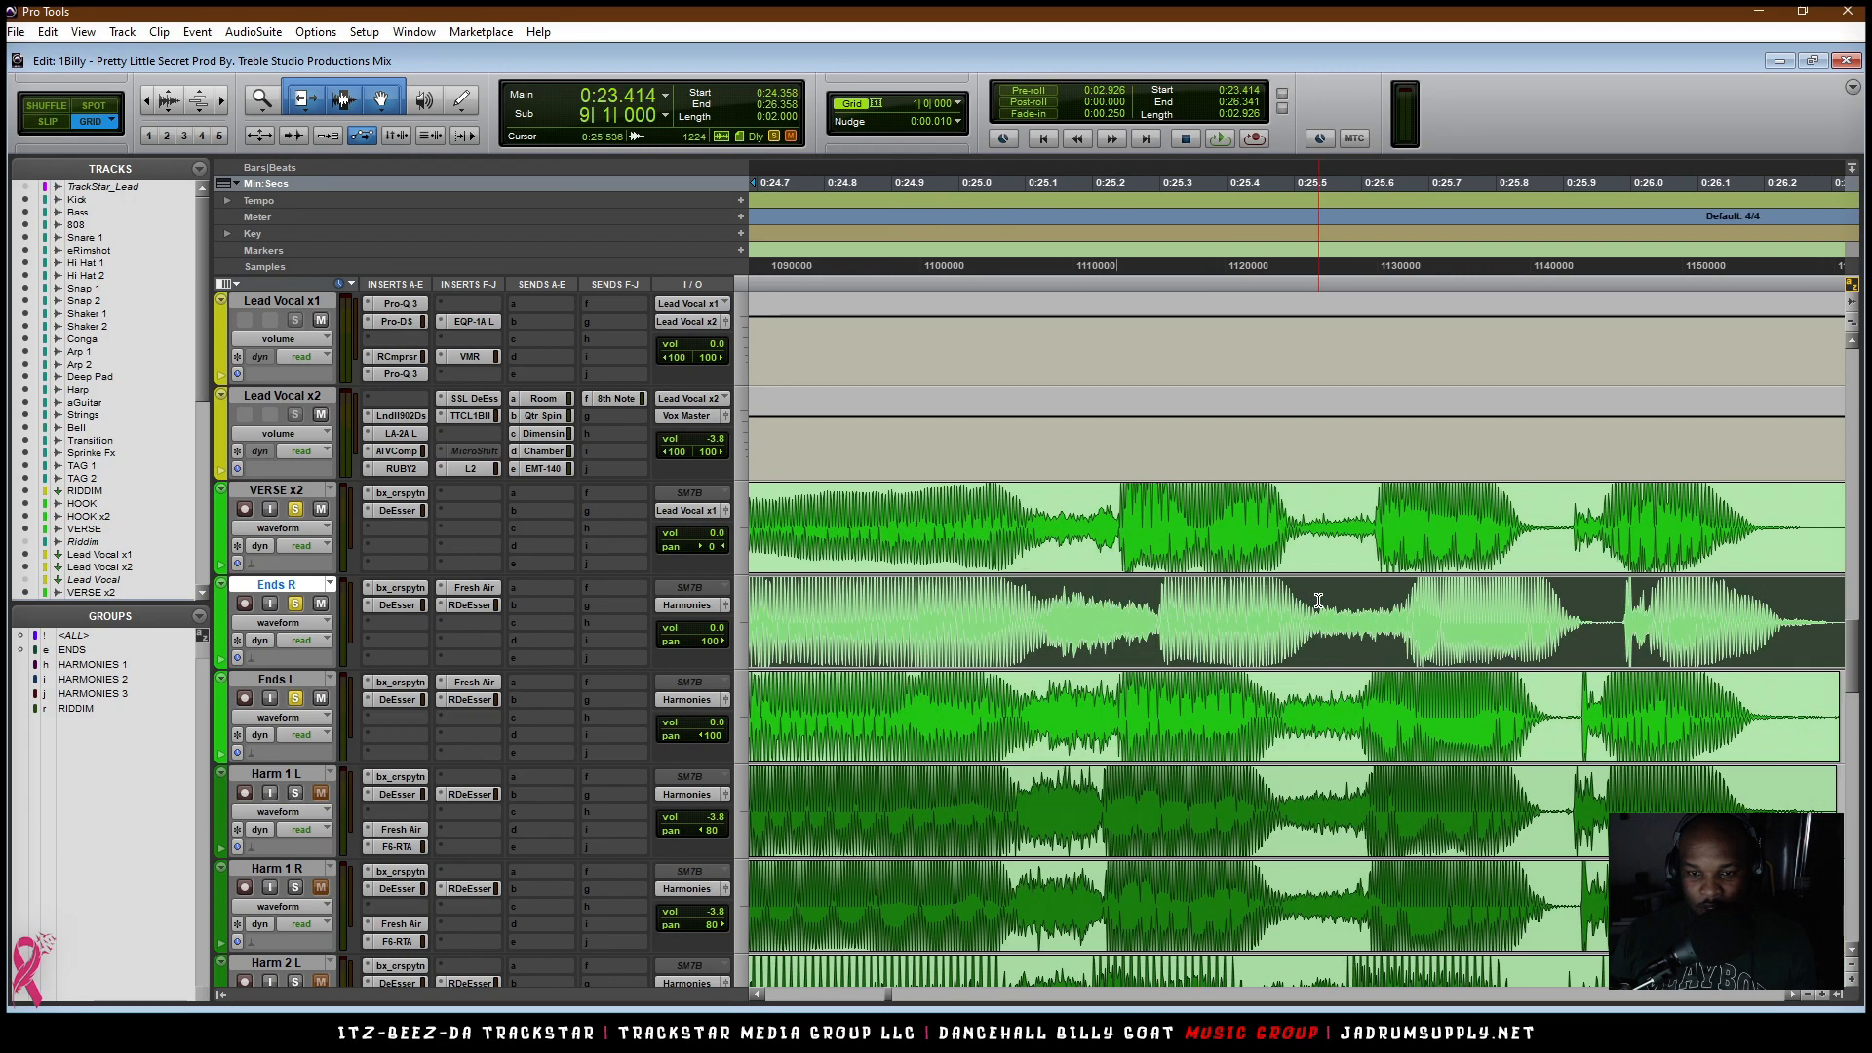
pyautogui.hotkey('ctrl', ']')
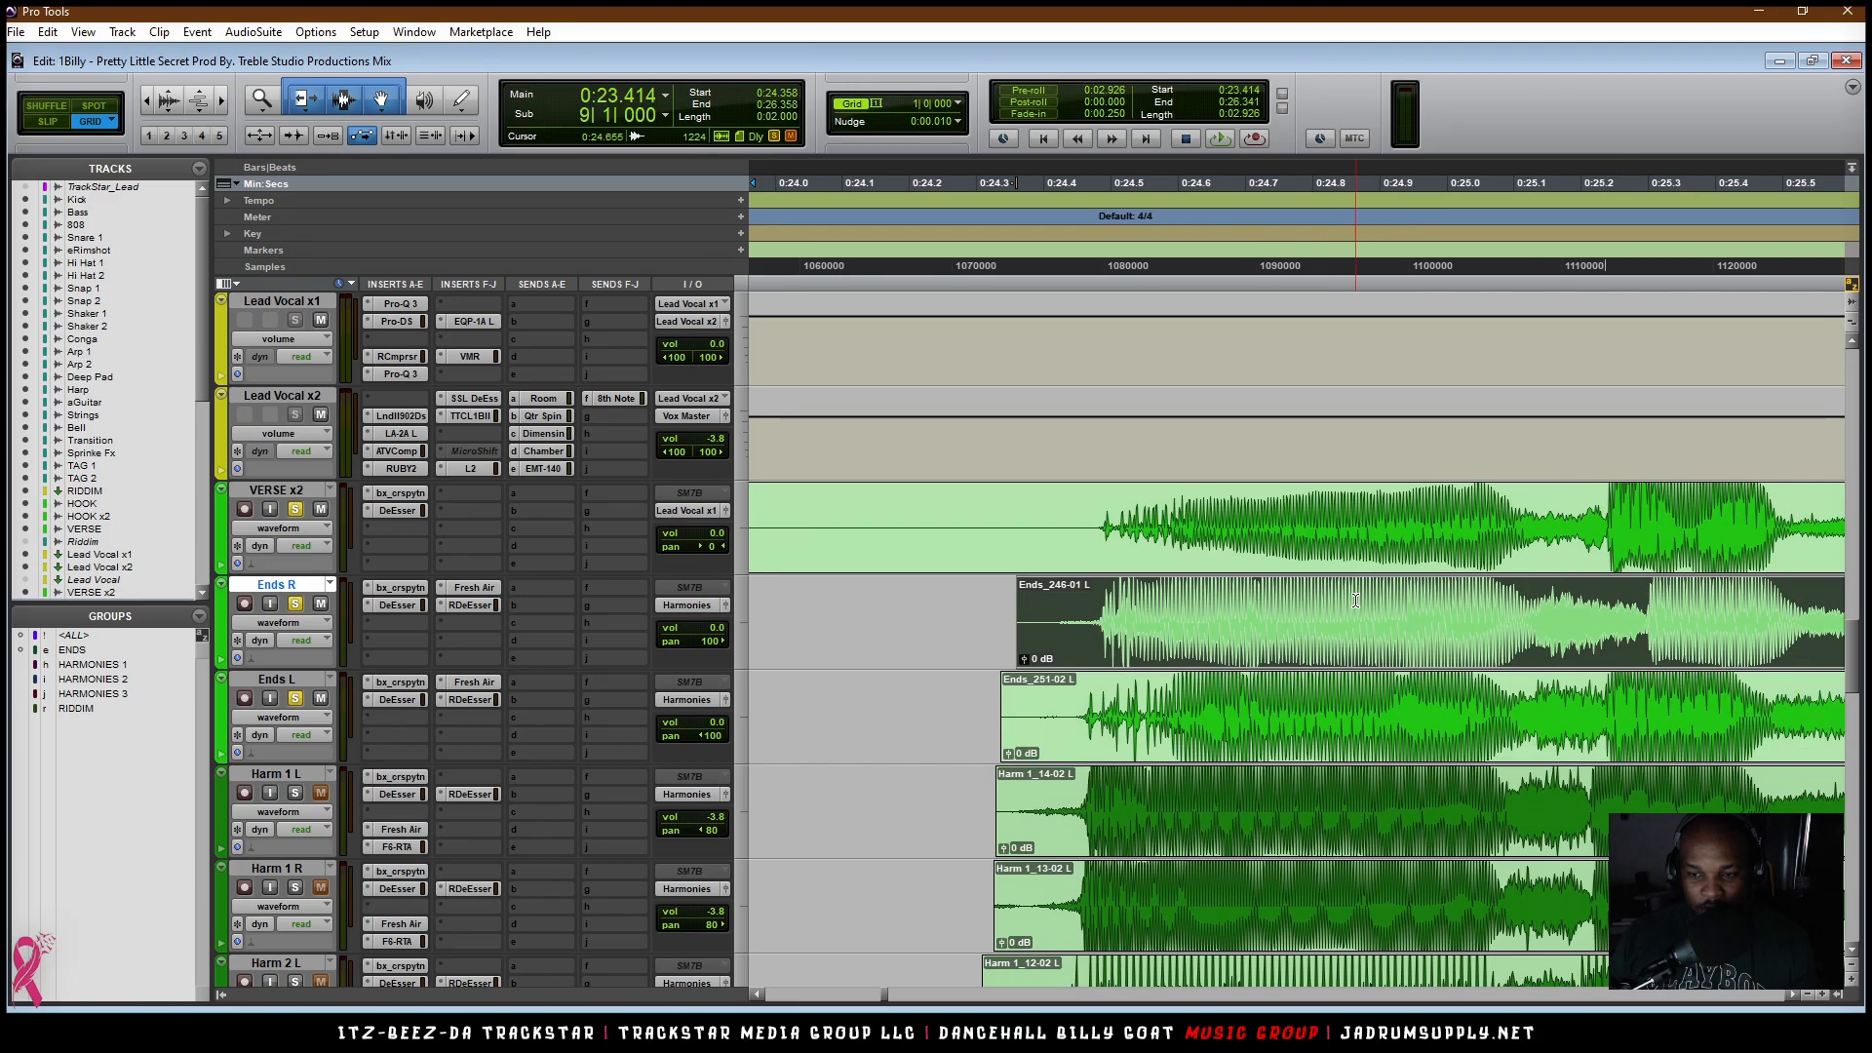
# Step: Time-compress the bar 9 Ends R clip from its end to a length of 1.914 to match VERSE x2
pyautogui.scroll(-3, 1274, 597)
pyautogui.scroll(3, 1272, 595)
pyautogui.hscroll(3, 1262, 560)
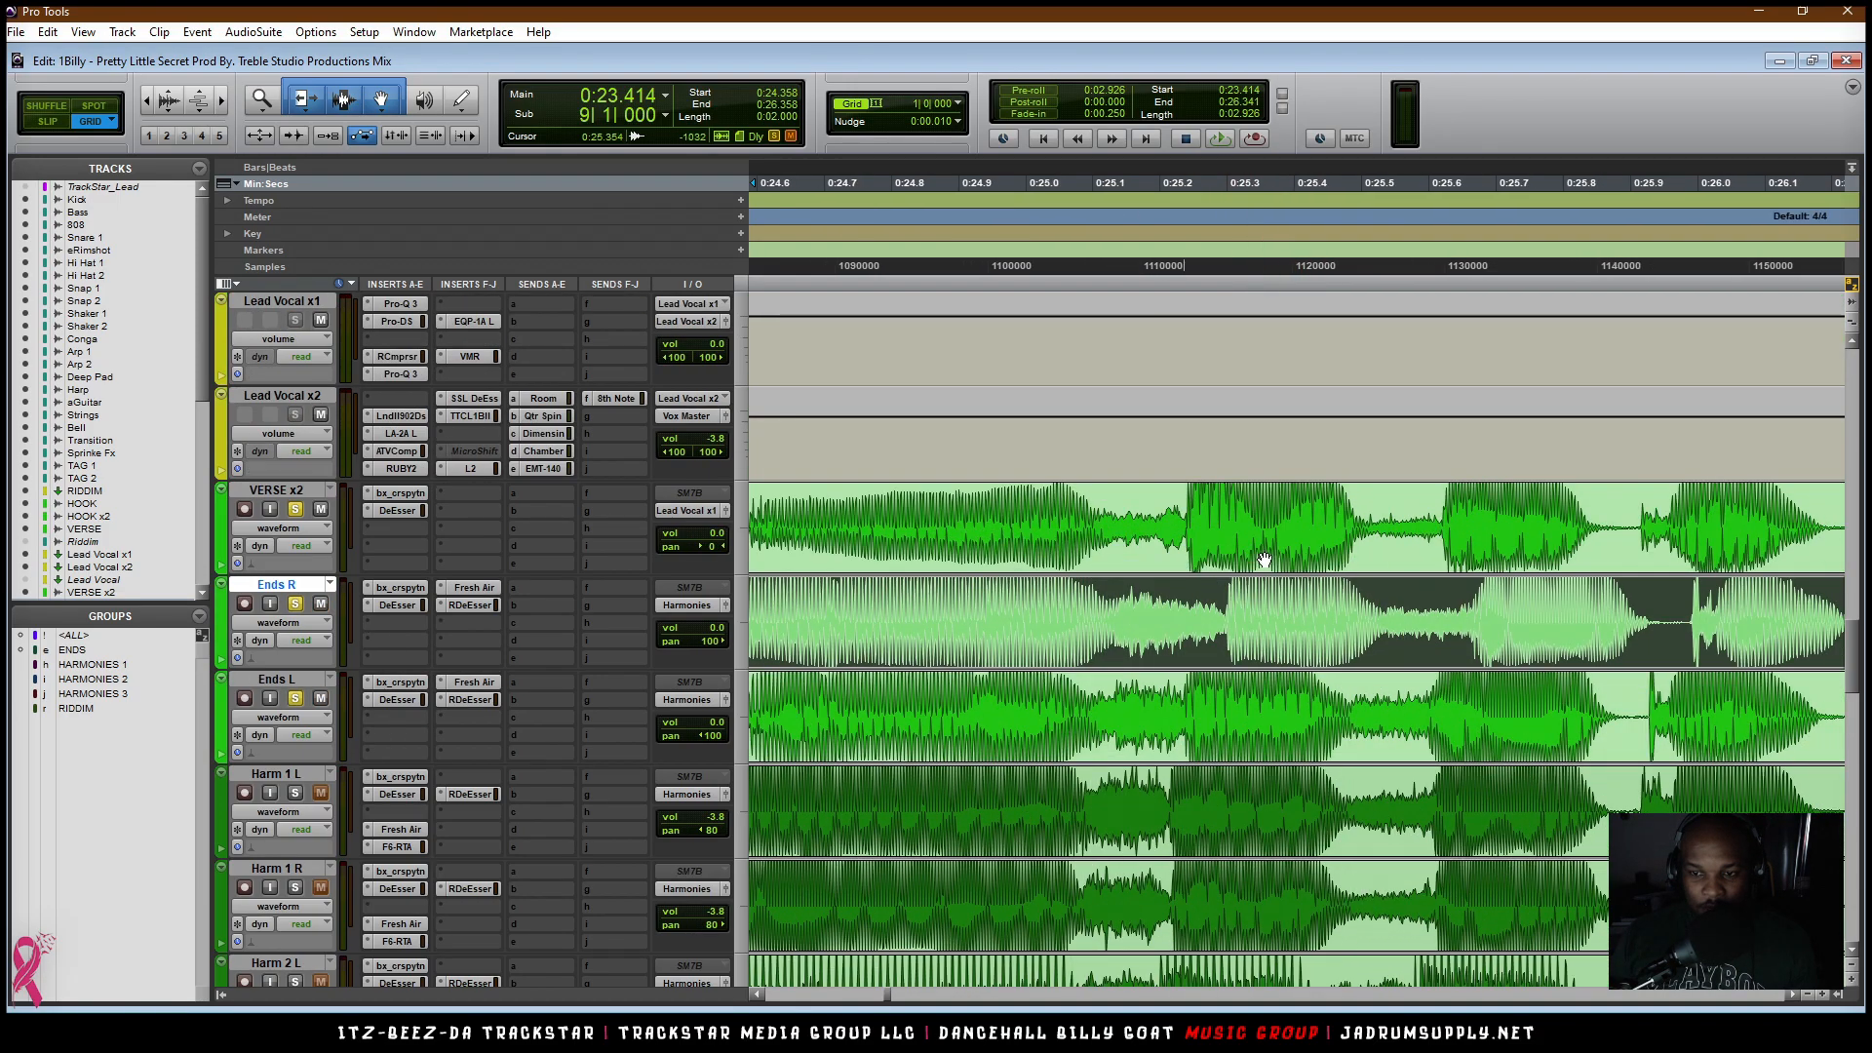
pyautogui.hscroll(-5, 1459, 615)
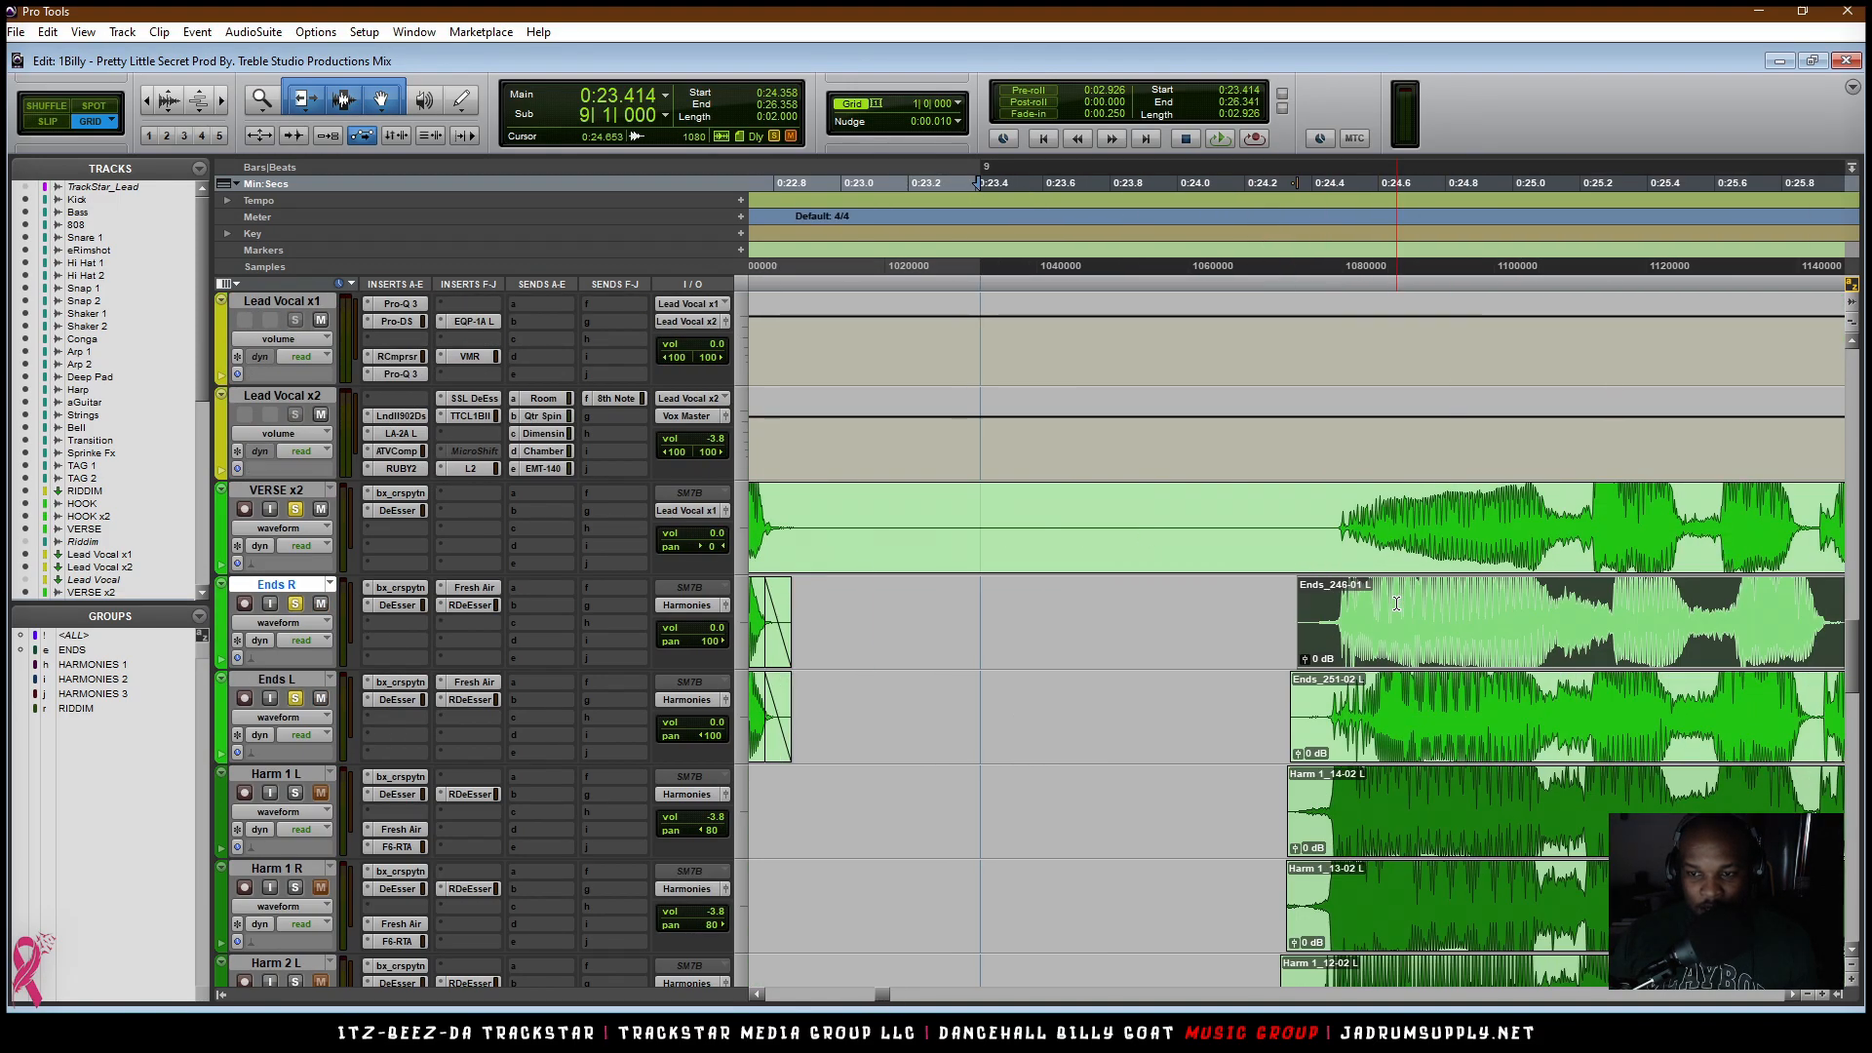
pyautogui.hotkey('ctrl', '[')
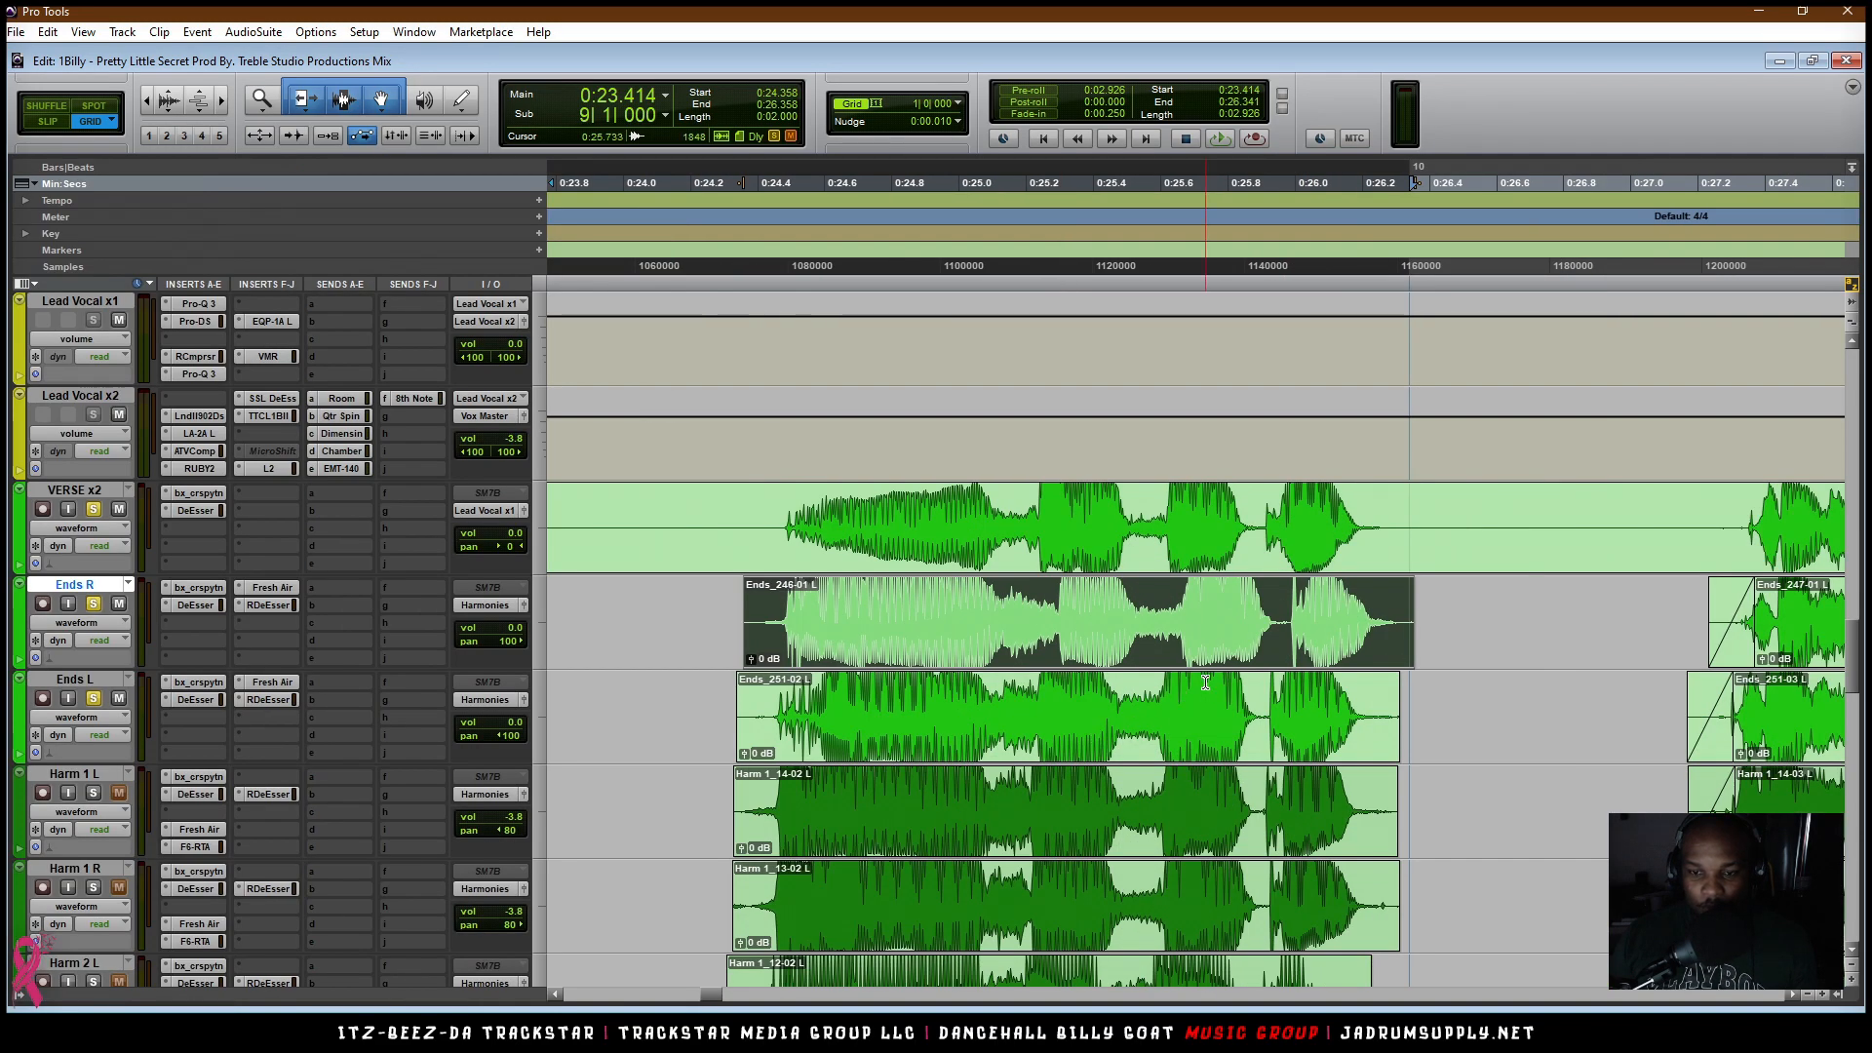
pyautogui.press('t')
pyautogui.hscroll(2, 1113, 647)
pyautogui.hotkey('ctrl', '[')
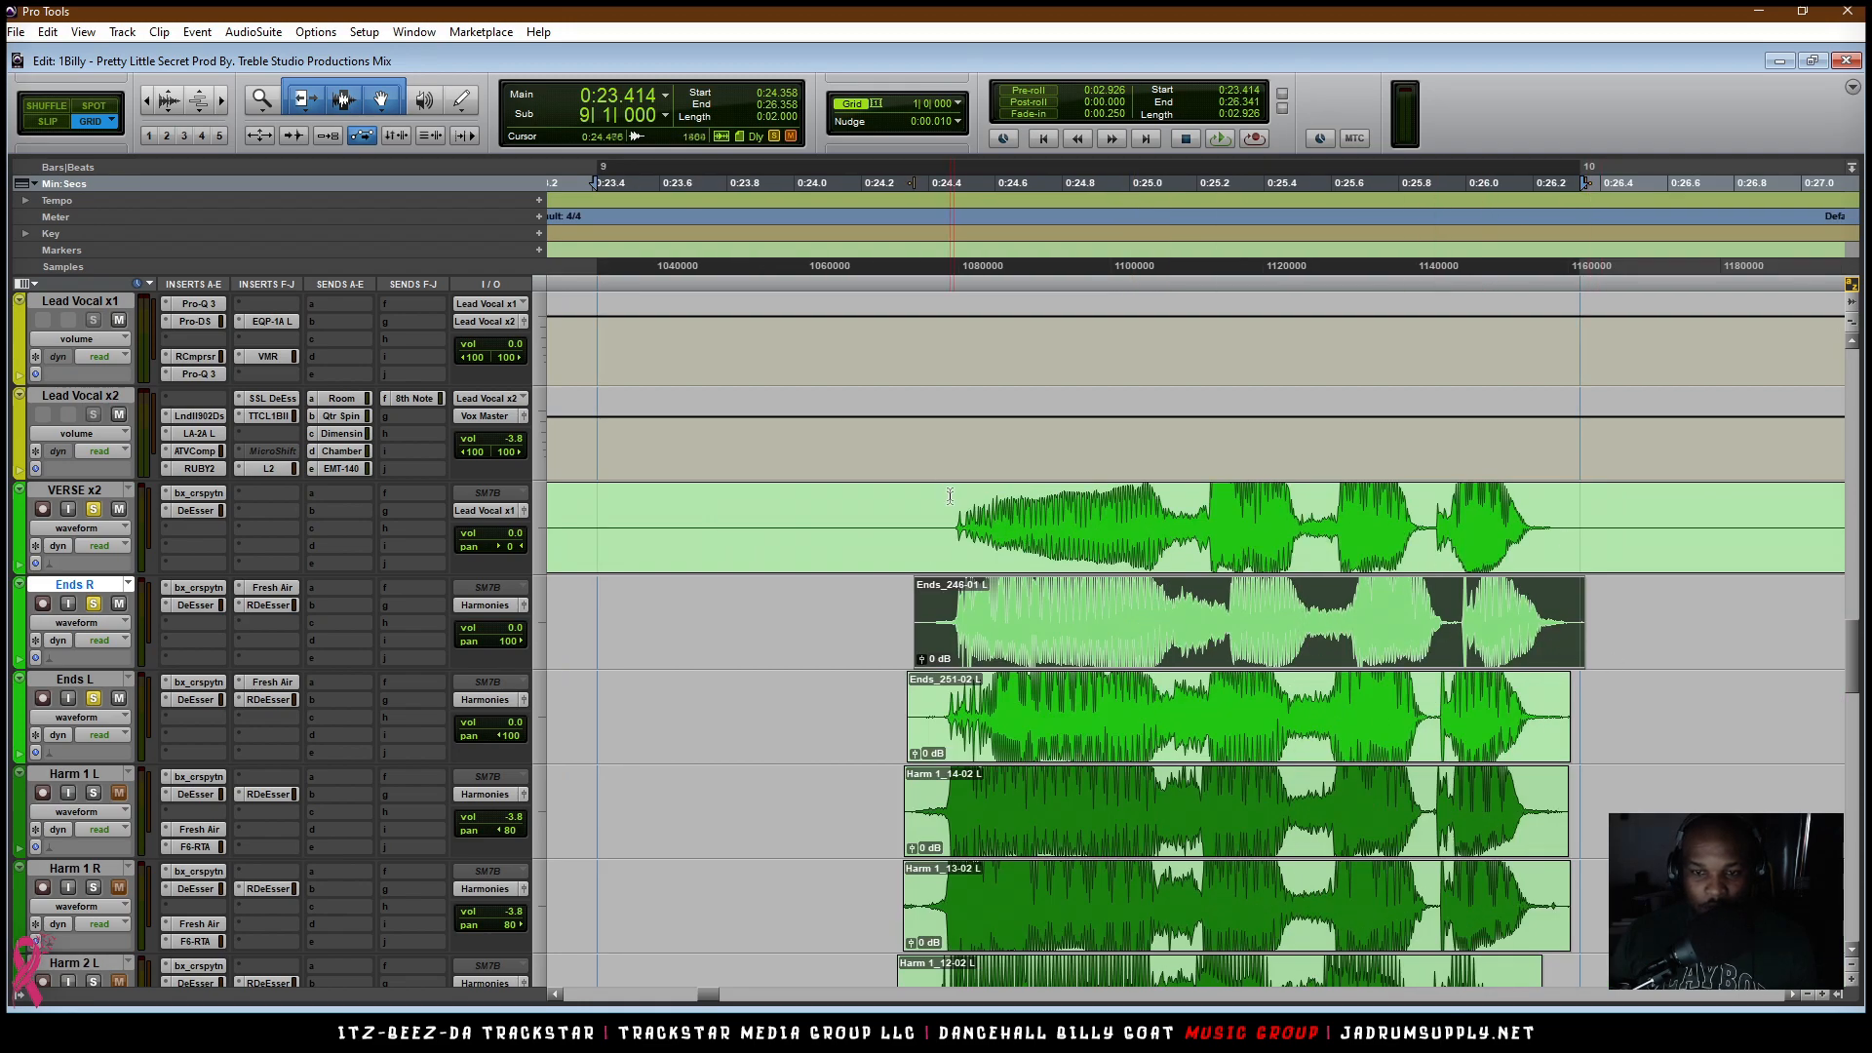
pyautogui.click(315, 109)
pyautogui.click(375, 145)
pyautogui.moveTo(1579, 617); pyautogui.dragTo(1557, 614)
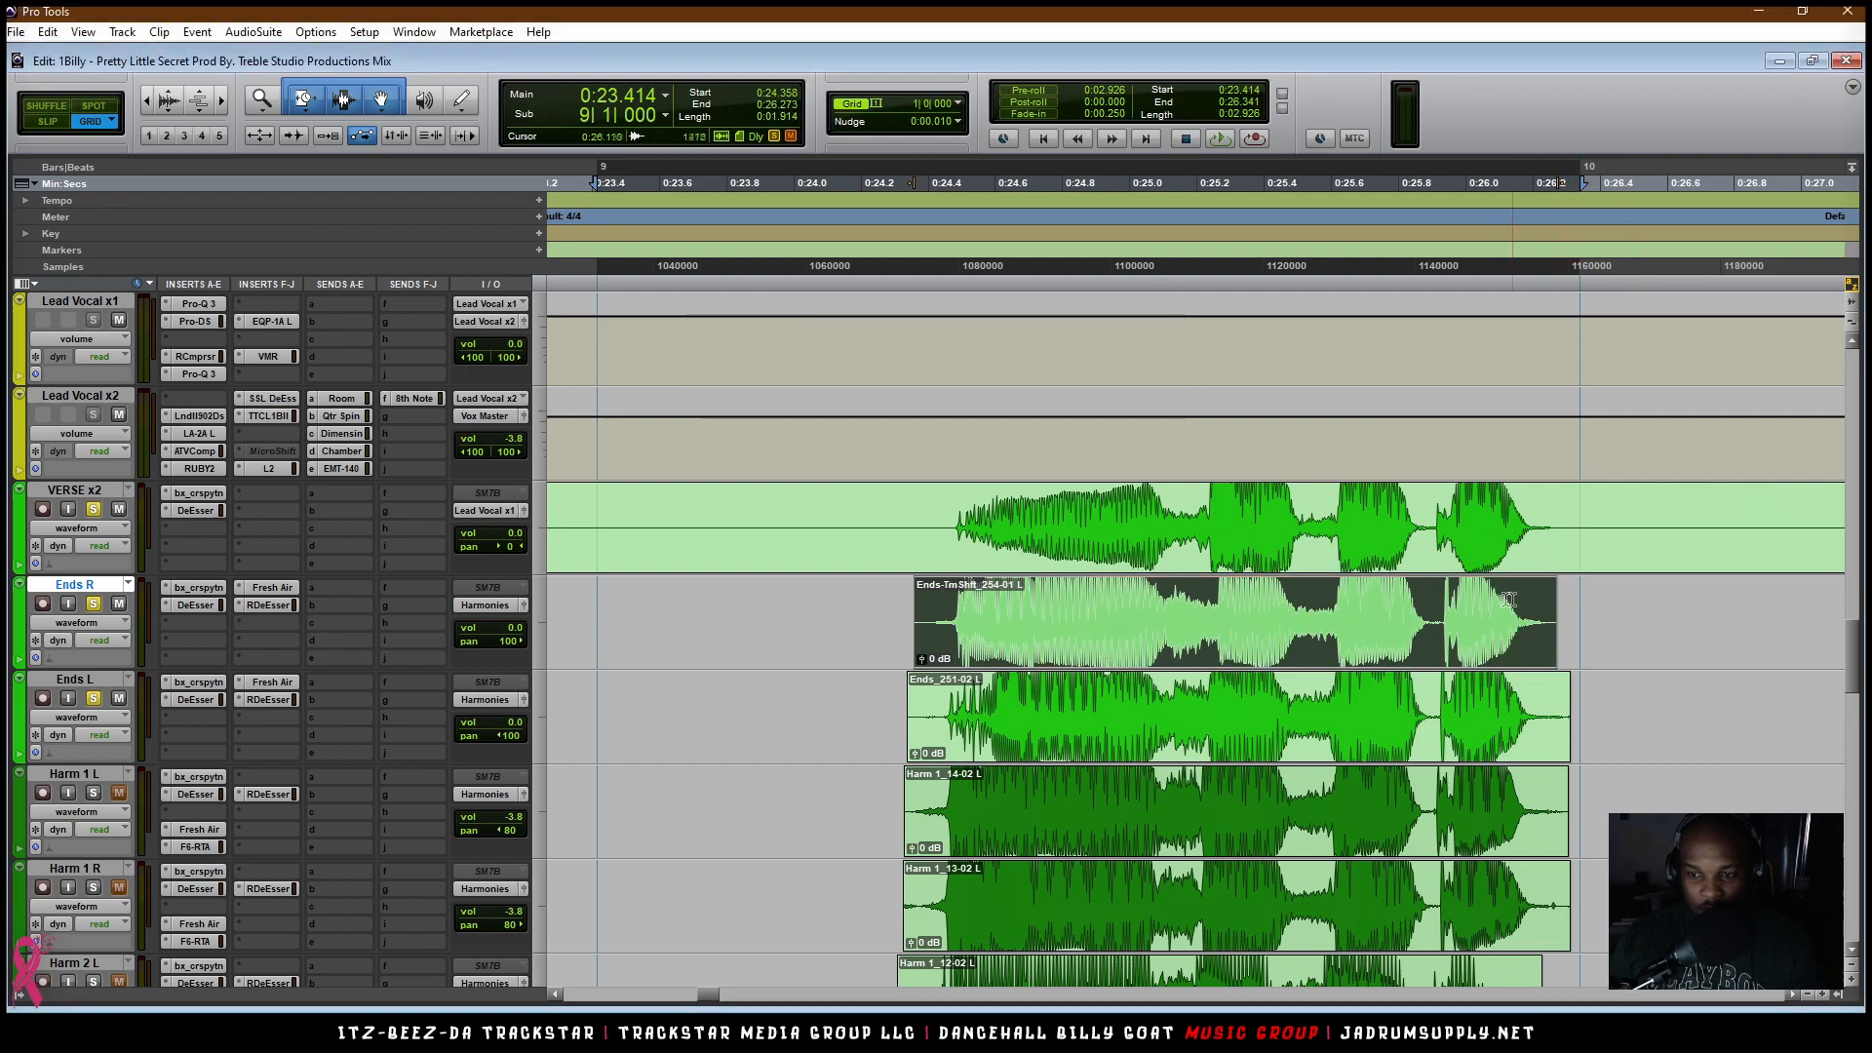
# Step: Restore the standard Trim tool, split the Ends R clip at its second word, and move the second part earlier to 0:25.241
pyautogui.press('t')
pyautogui.hscroll(5, 1404, 616)
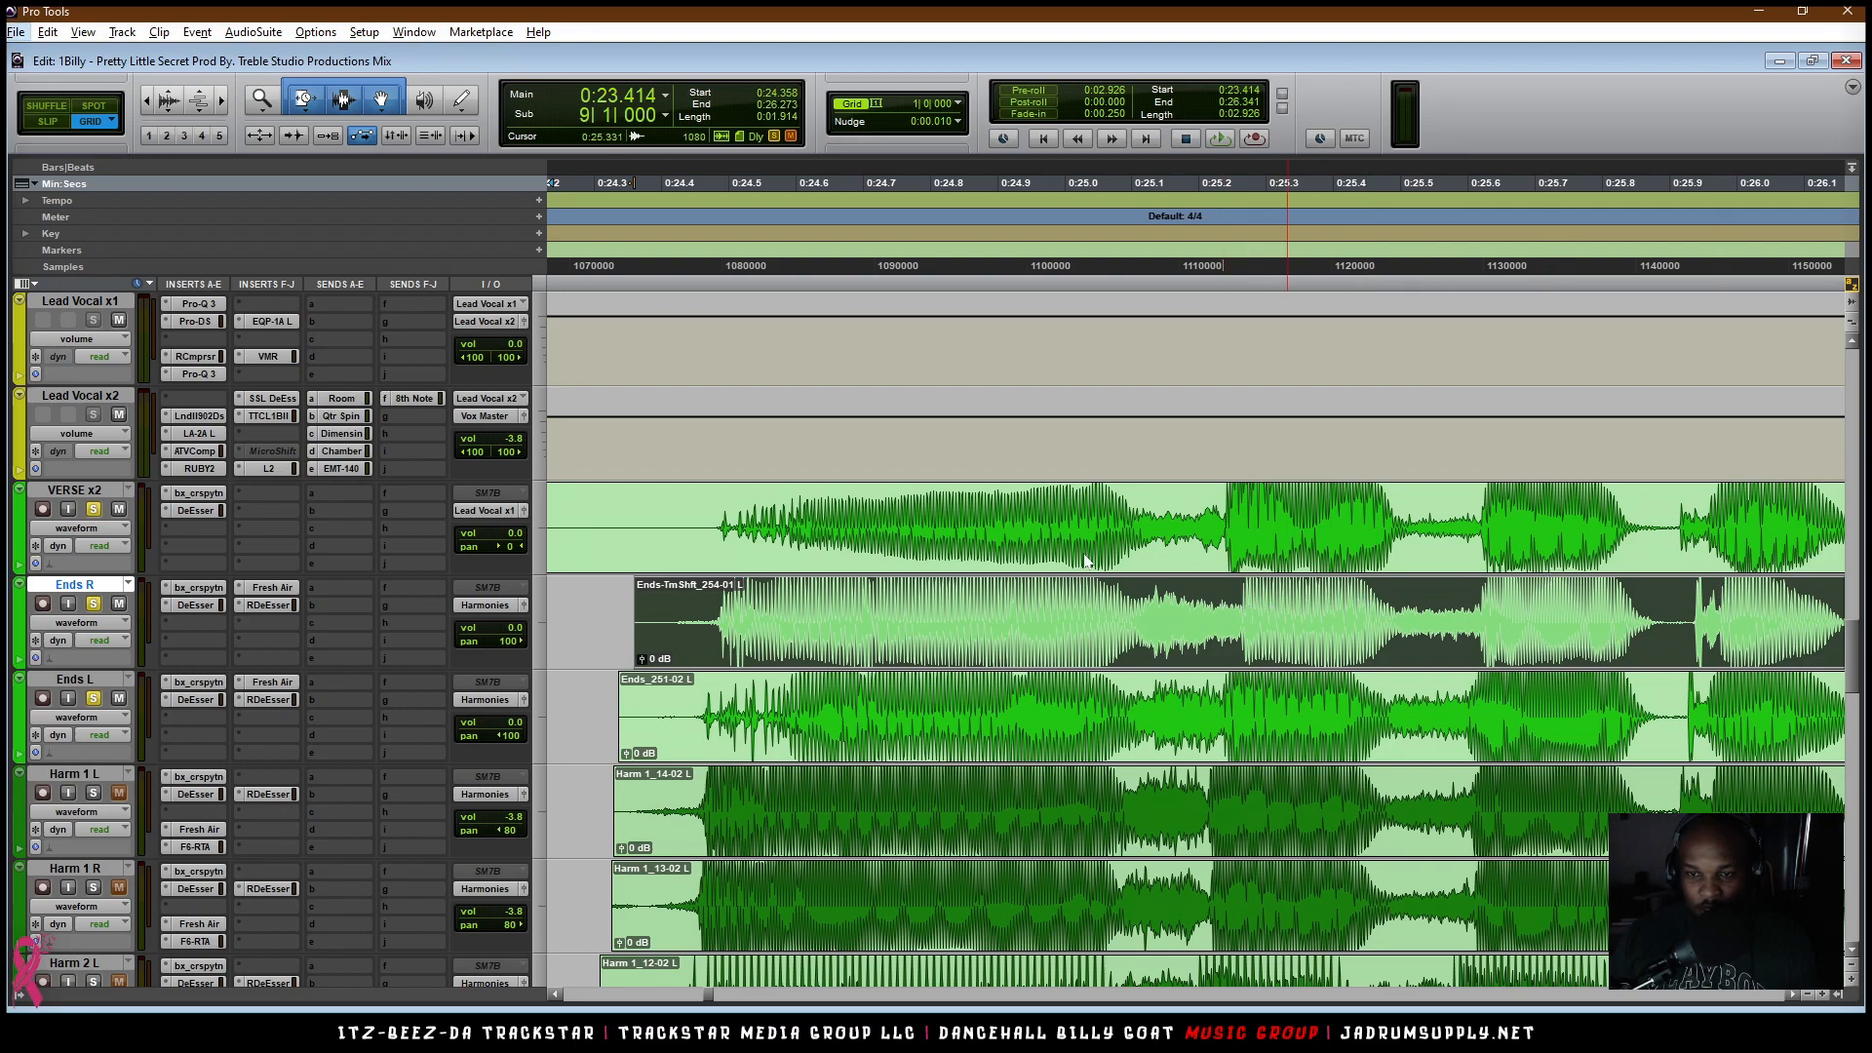
pyautogui.click(305, 99)
pyautogui.click(370, 95)
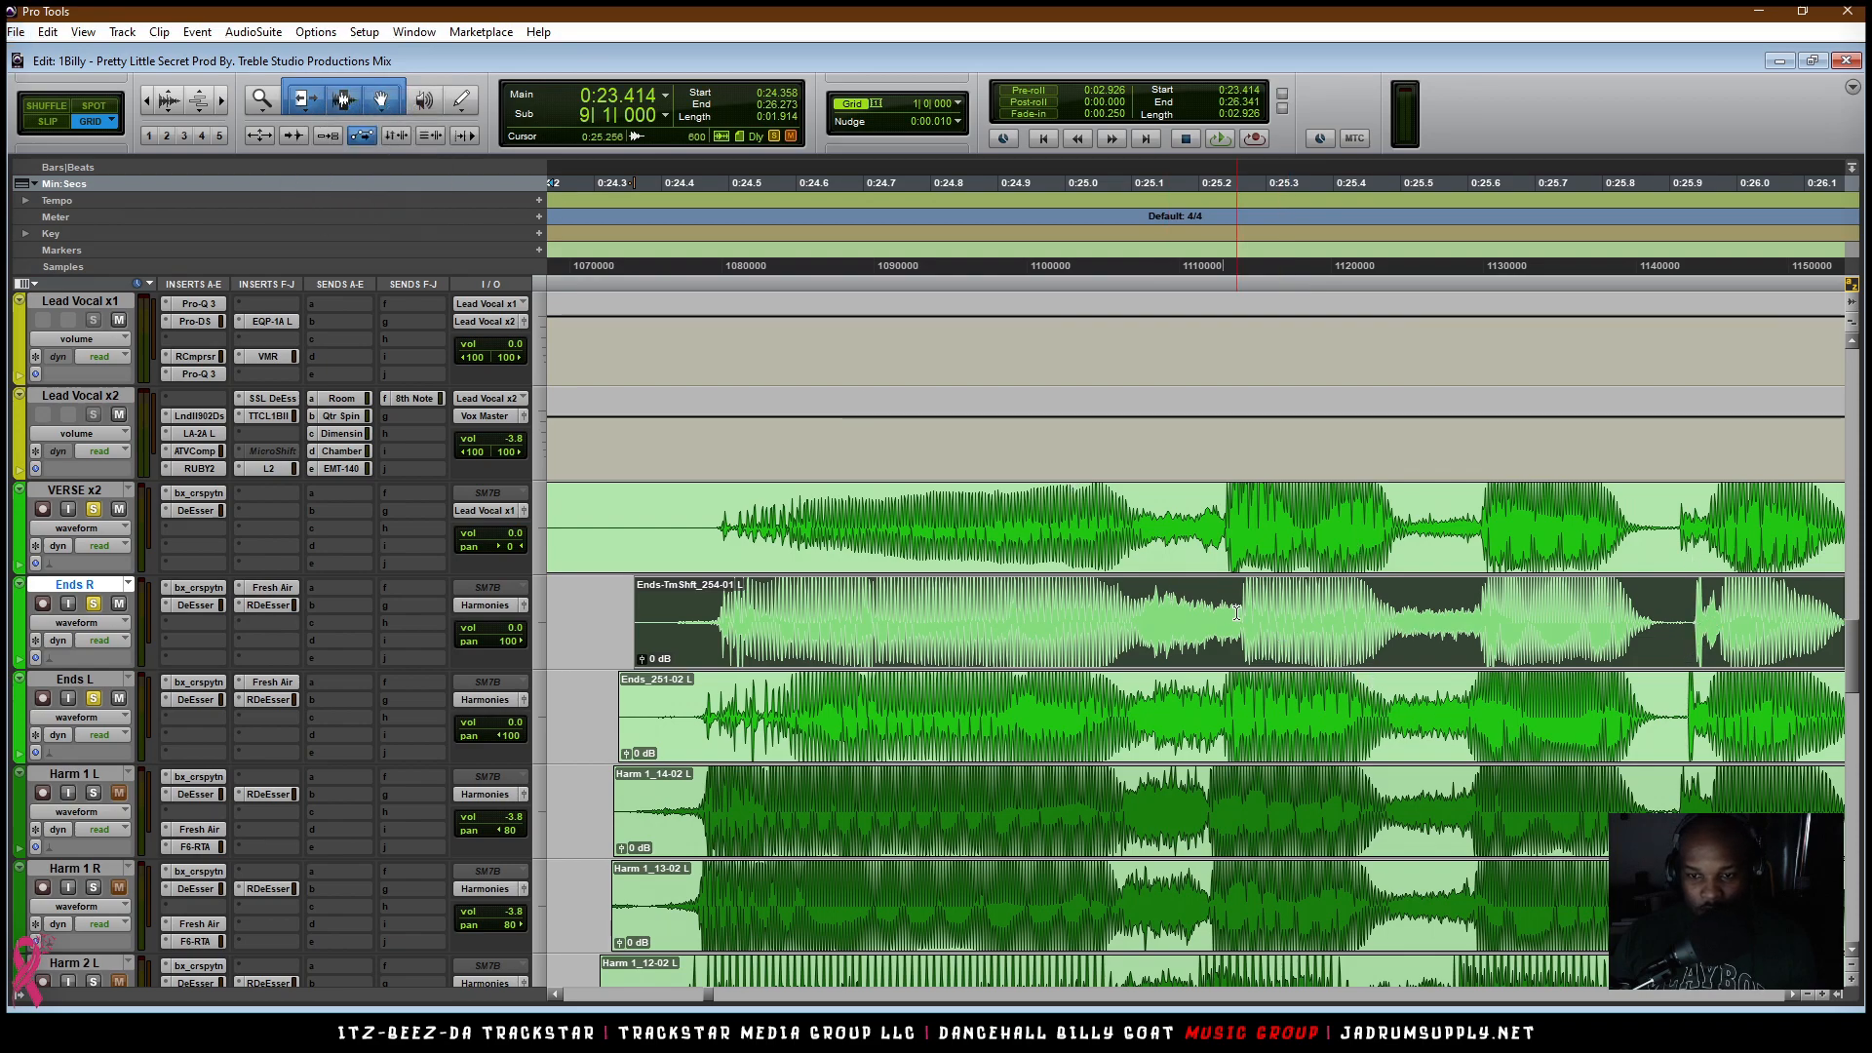
pyautogui.click(1243, 611)
pyautogui.hotkey('ctrl', 'e')
pyautogui.moveTo(1325, 639); pyautogui.dragTo(1312, 638)
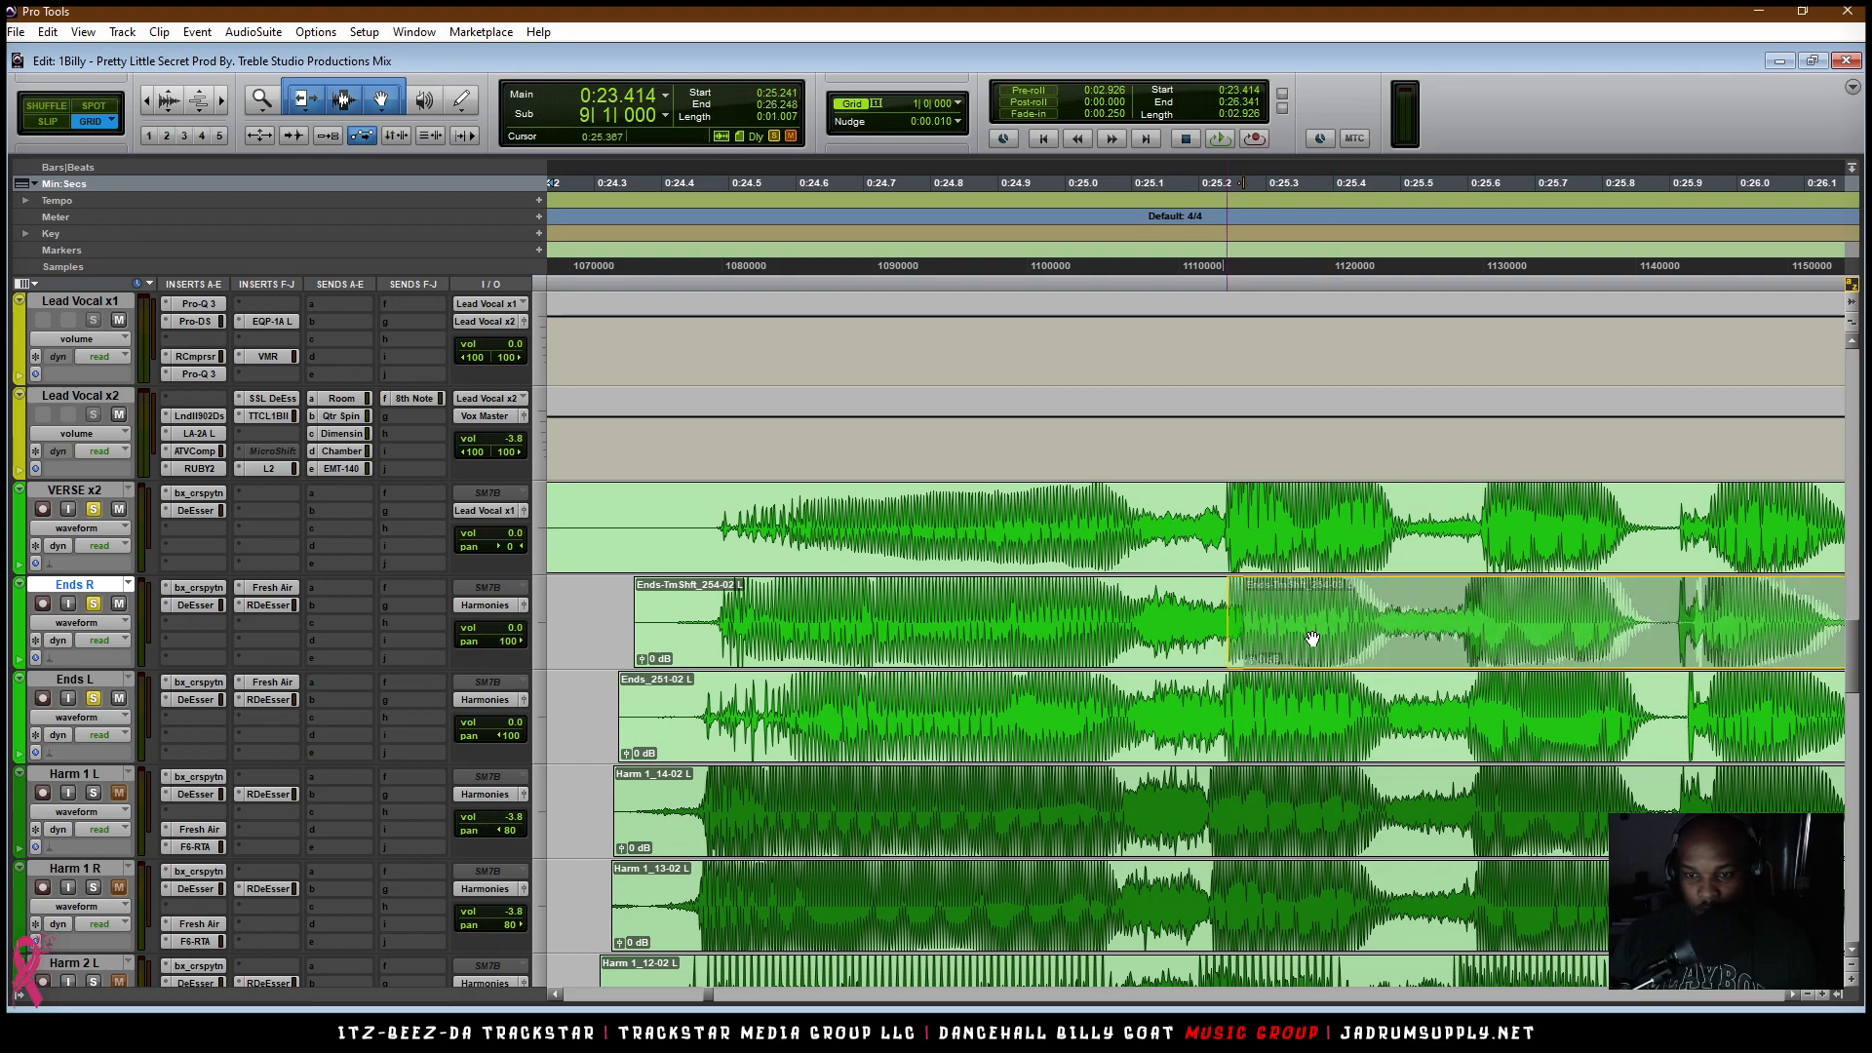
# Step: Split the Ends R clip before its third word and move the split-off part slightly later to match the VERSE x2 onset
pyautogui.moveTo(1455, 641); pyautogui.dragTo(1428, 615)
pyautogui.click(1461, 610)
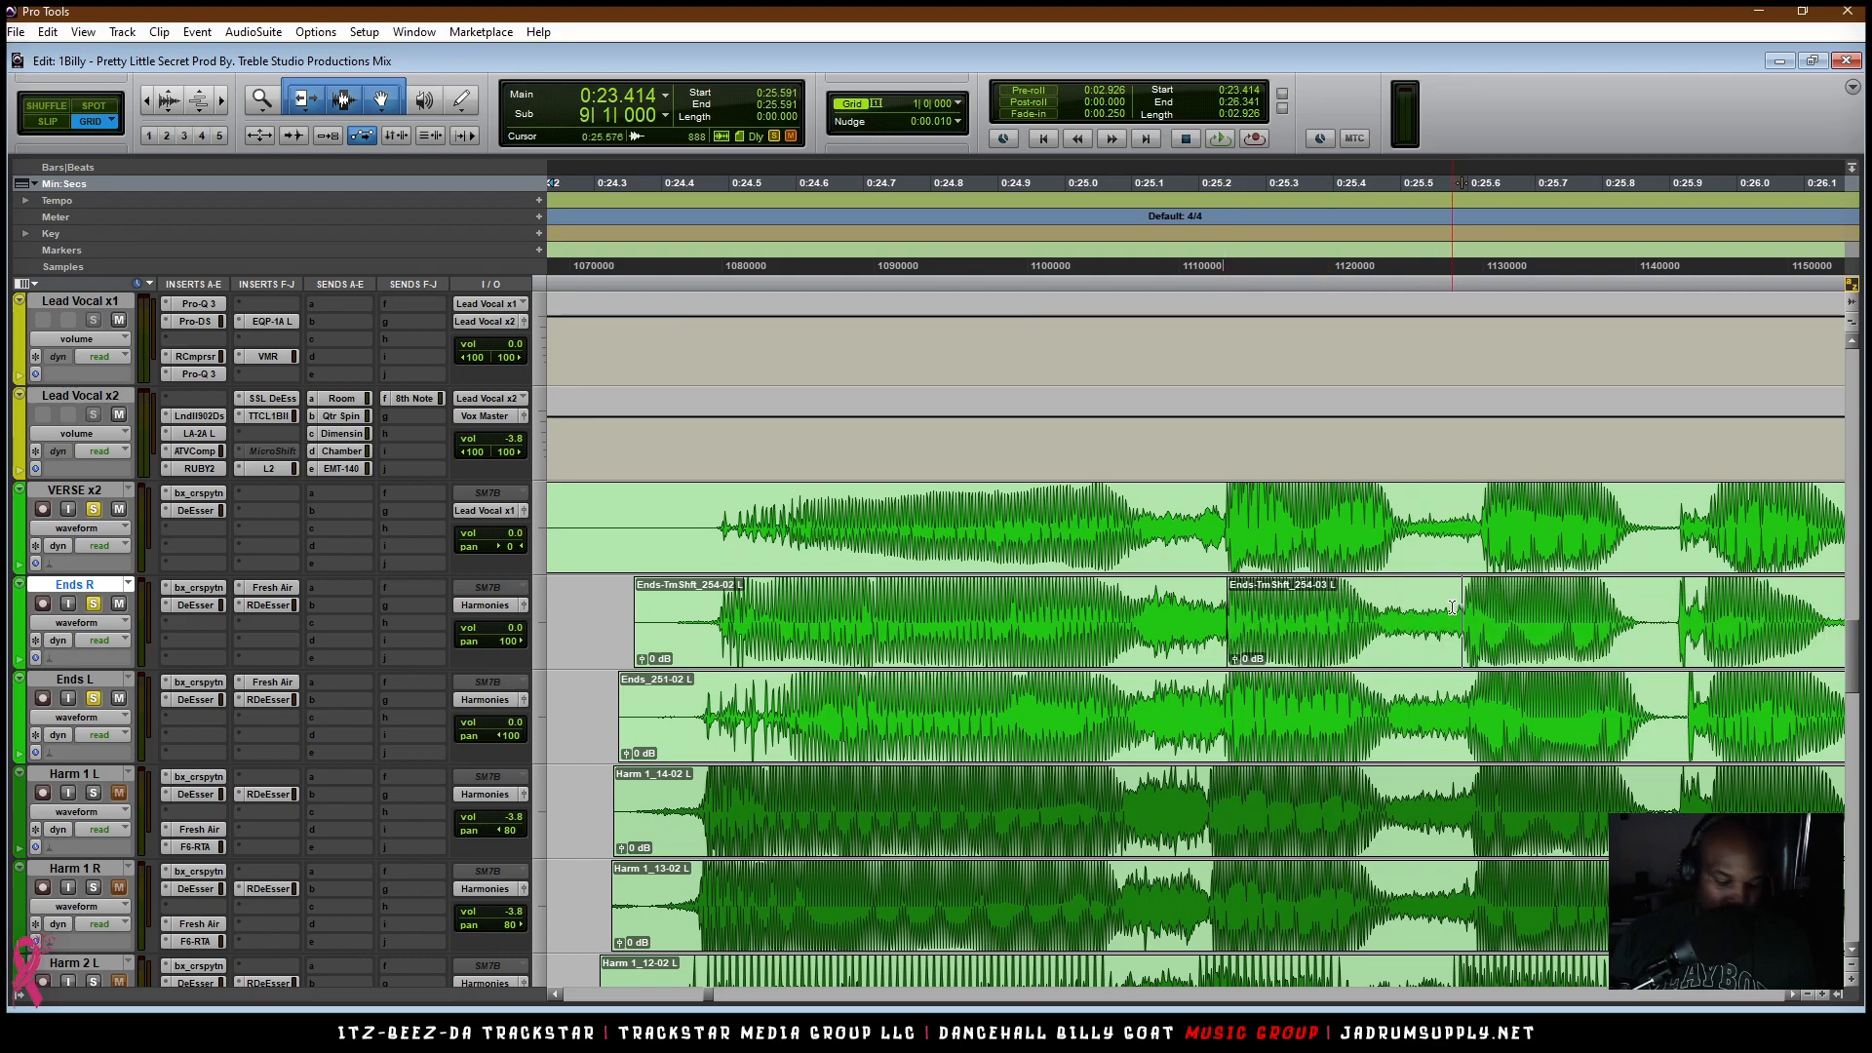
pyautogui.hotkey('ctrl', 'e')
pyautogui.click(1506, 619)
pyautogui.moveTo(1519, 649); pyautogui.dragTo(1531, 652)
# Step: Split off the last word of the bar 9 Ends R phrase and place it at 0:25.916, in line with VERSE x2
pyautogui.moveTo(1674, 647); pyautogui.dragTo(1743, 639)
pyautogui.click(1698, 614)
pyautogui.hotkey('ctrl', 'e')
pyautogui.press('r')
pyautogui.press('t')
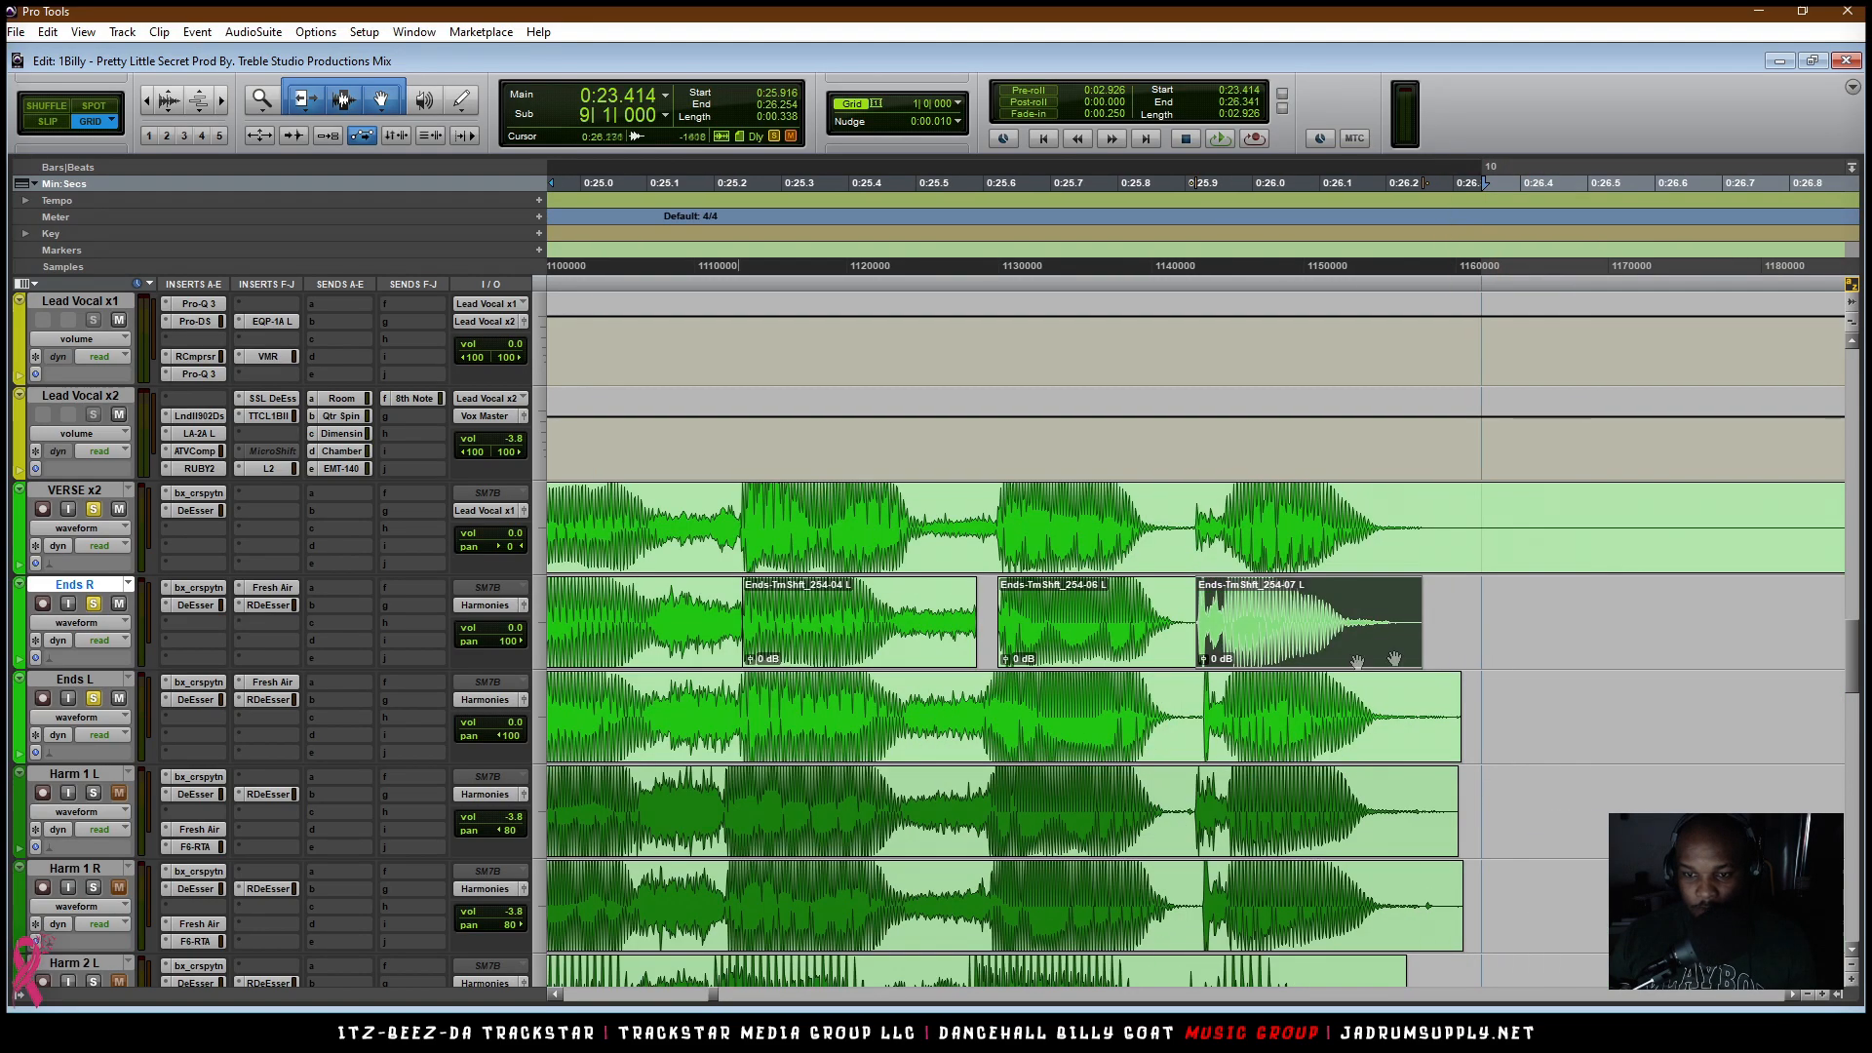
pyautogui.press('t')
pyautogui.hscroll(-2, 1011, 623)
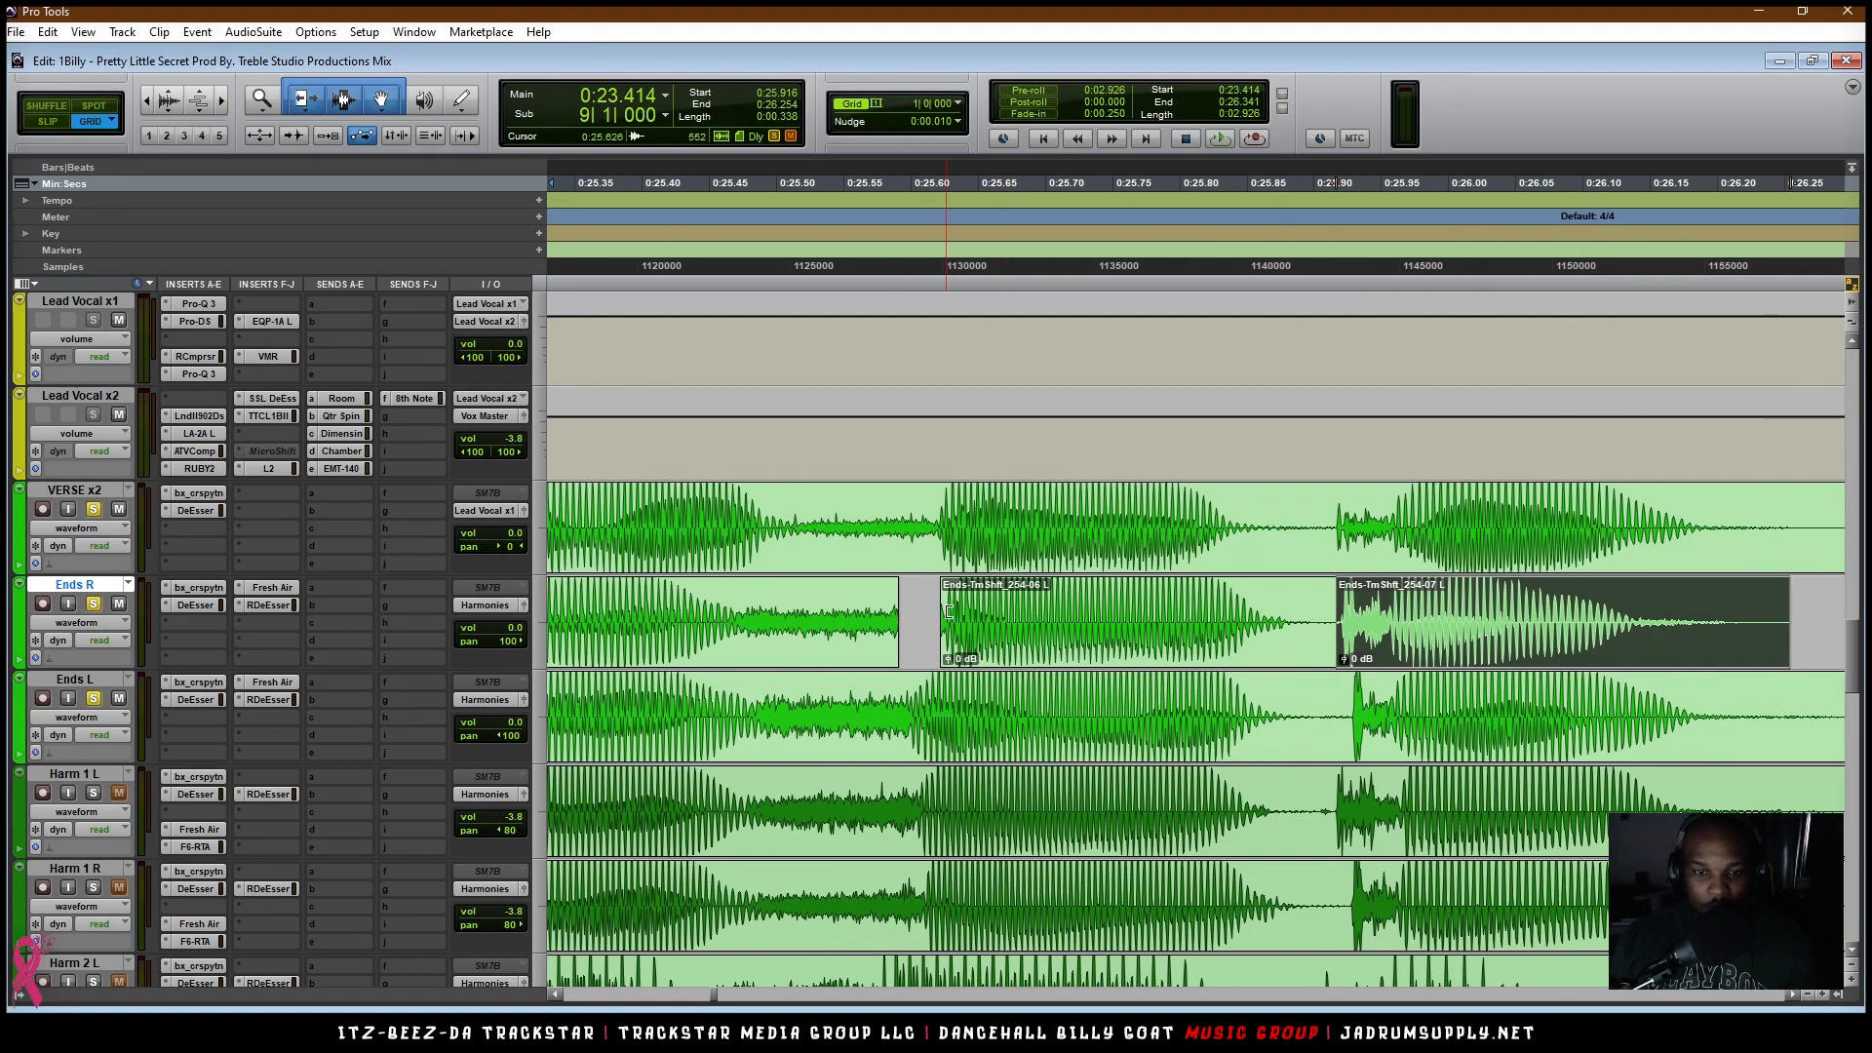
pyautogui.press('r')
pyautogui.press('r')
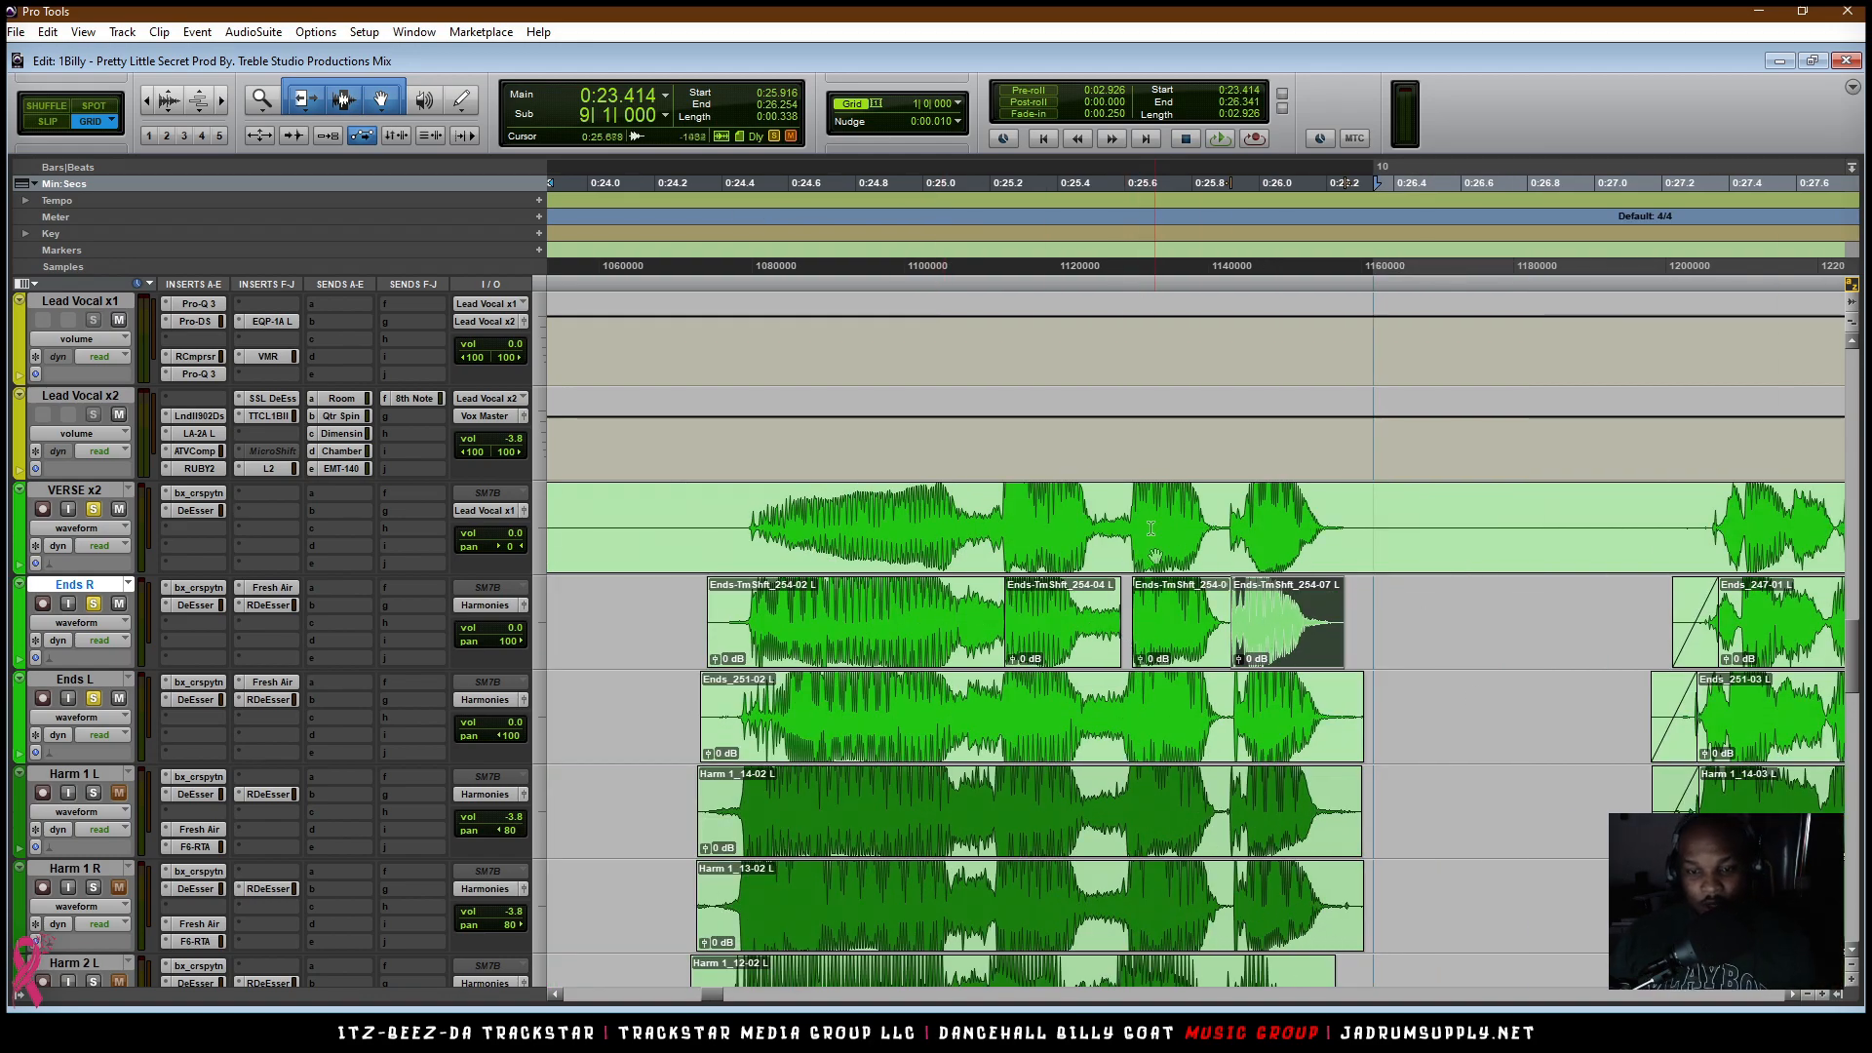
# Step: Try to close the gap in the bar 9 Ends R phrase by healing its splits and extending the second part to 0:25.667
pyautogui.keyDown('shift'); pyautogui.click(1118, 631); pyautogui.keyUp('shift')
pyautogui.hotkey('ctrl', 'h')
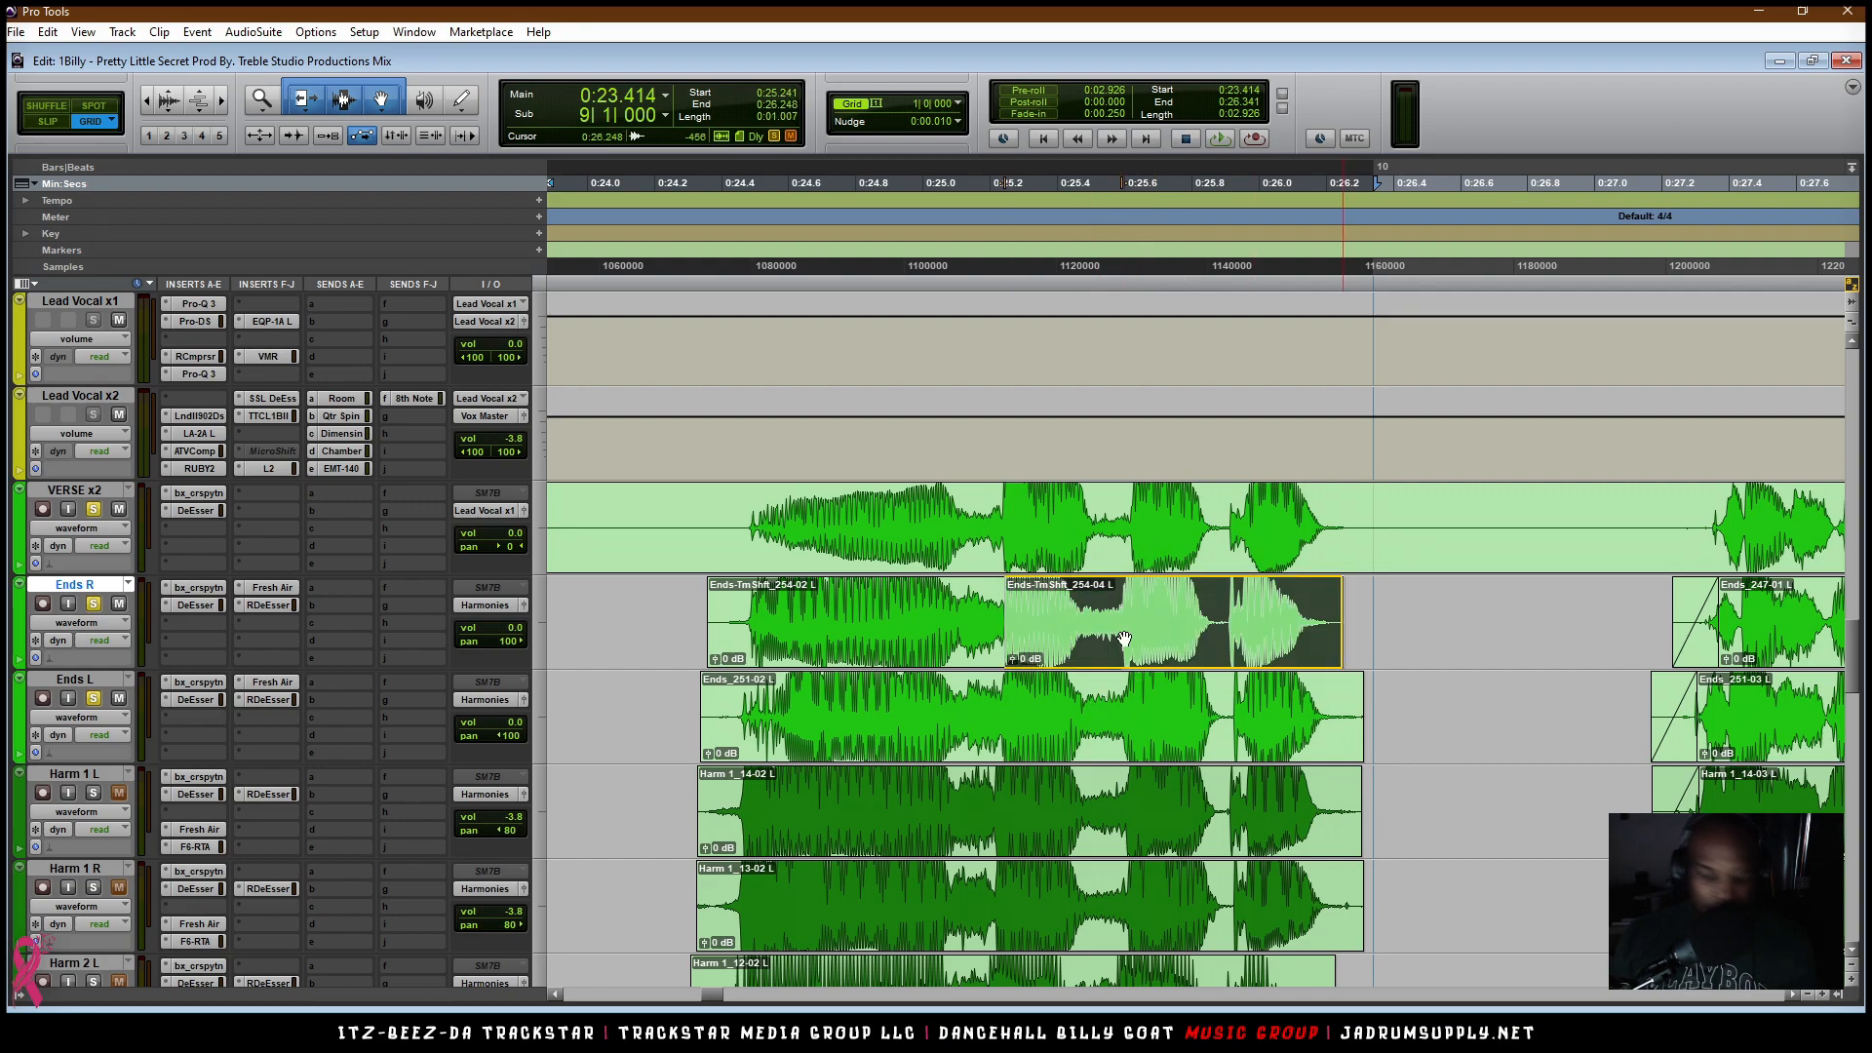
pyautogui.hotkey('ctrl', 'space')
pyautogui.click(1088, 423)
pyautogui.hotkey('ctrl', 'z')
pyautogui.click(1108, 632)
pyautogui.moveTo(1110, 624); pyautogui.dragTo(1157, 646)
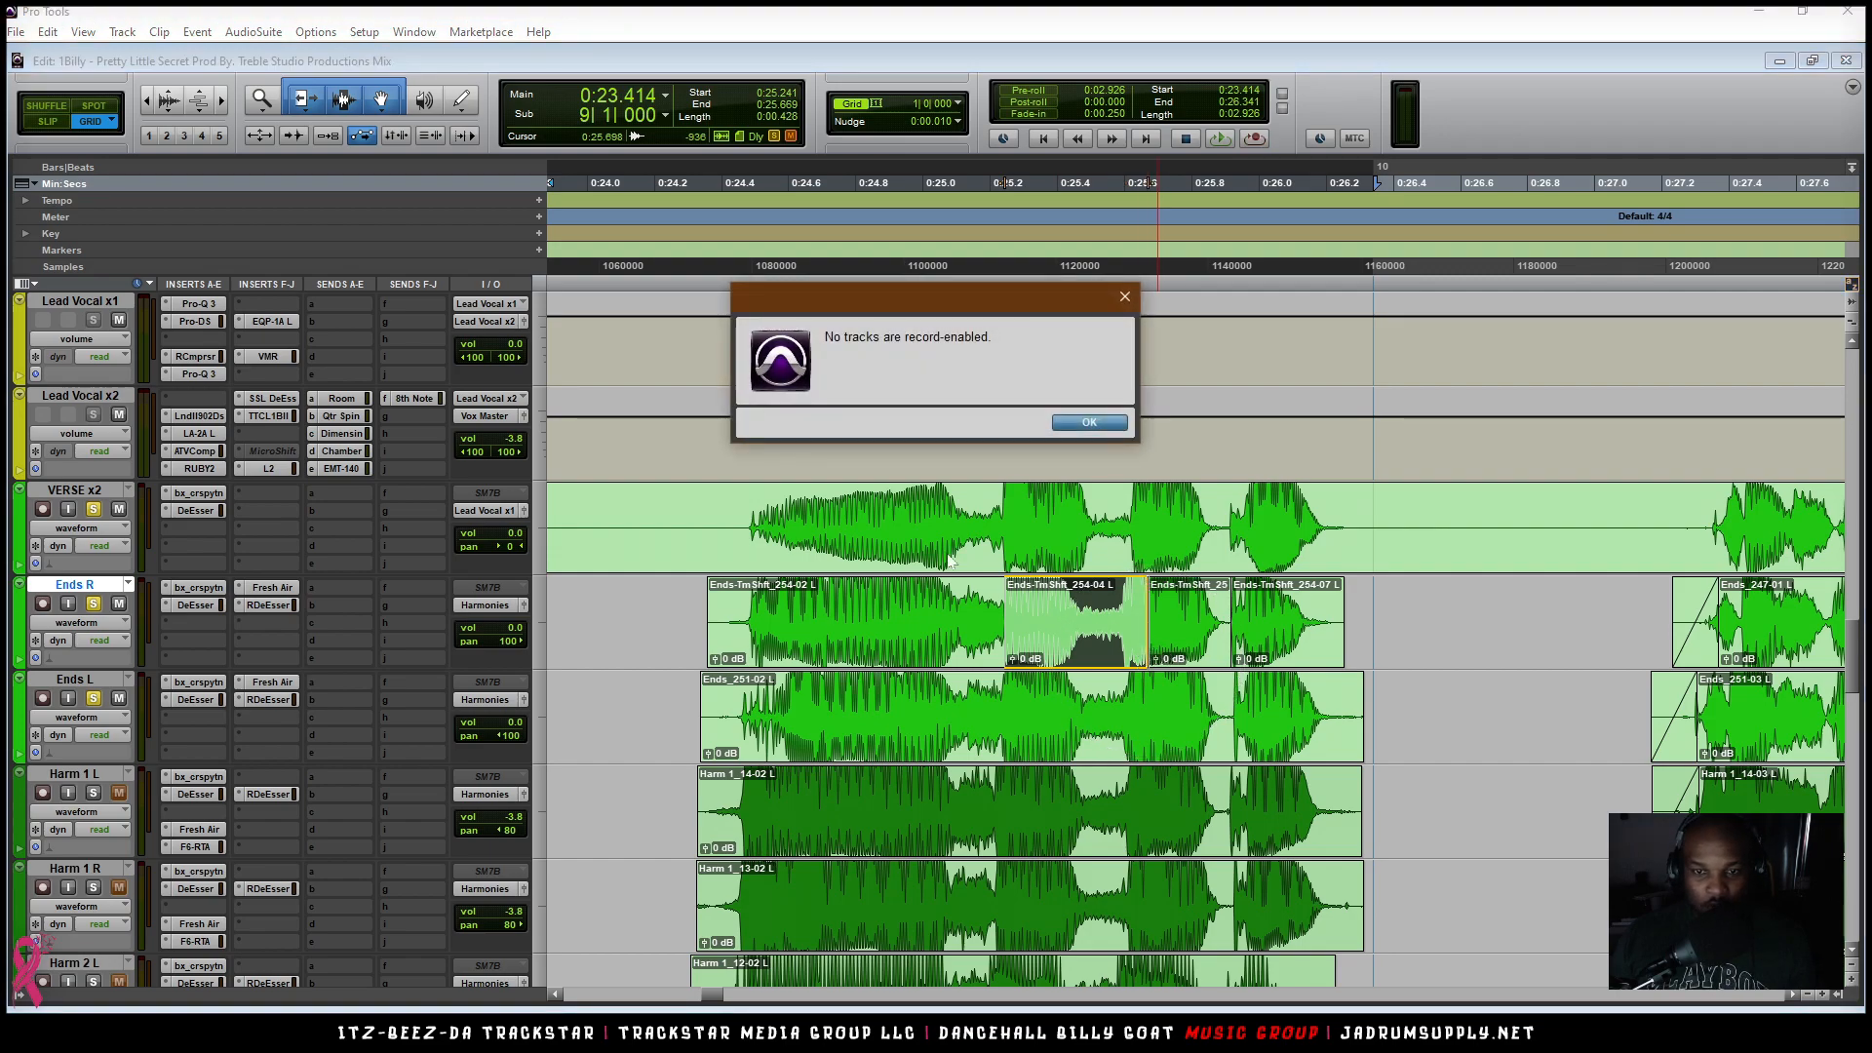
pyautogui.press('Return')
# Step: Undo the bar 9 Ends R splits, moves and time compression to restore the original unsplit clip
pyautogui.hotkey('ctrl', 'z')
pyautogui.hotkey('ctrl', 'z')
pyautogui.hotkey('ctrl', 'z')
pyautogui.hotkey('ctrl', 'z')
pyautogui.hotkey('ctrl', 'z')
pyautogui.hotkey('ctrl', 'z')
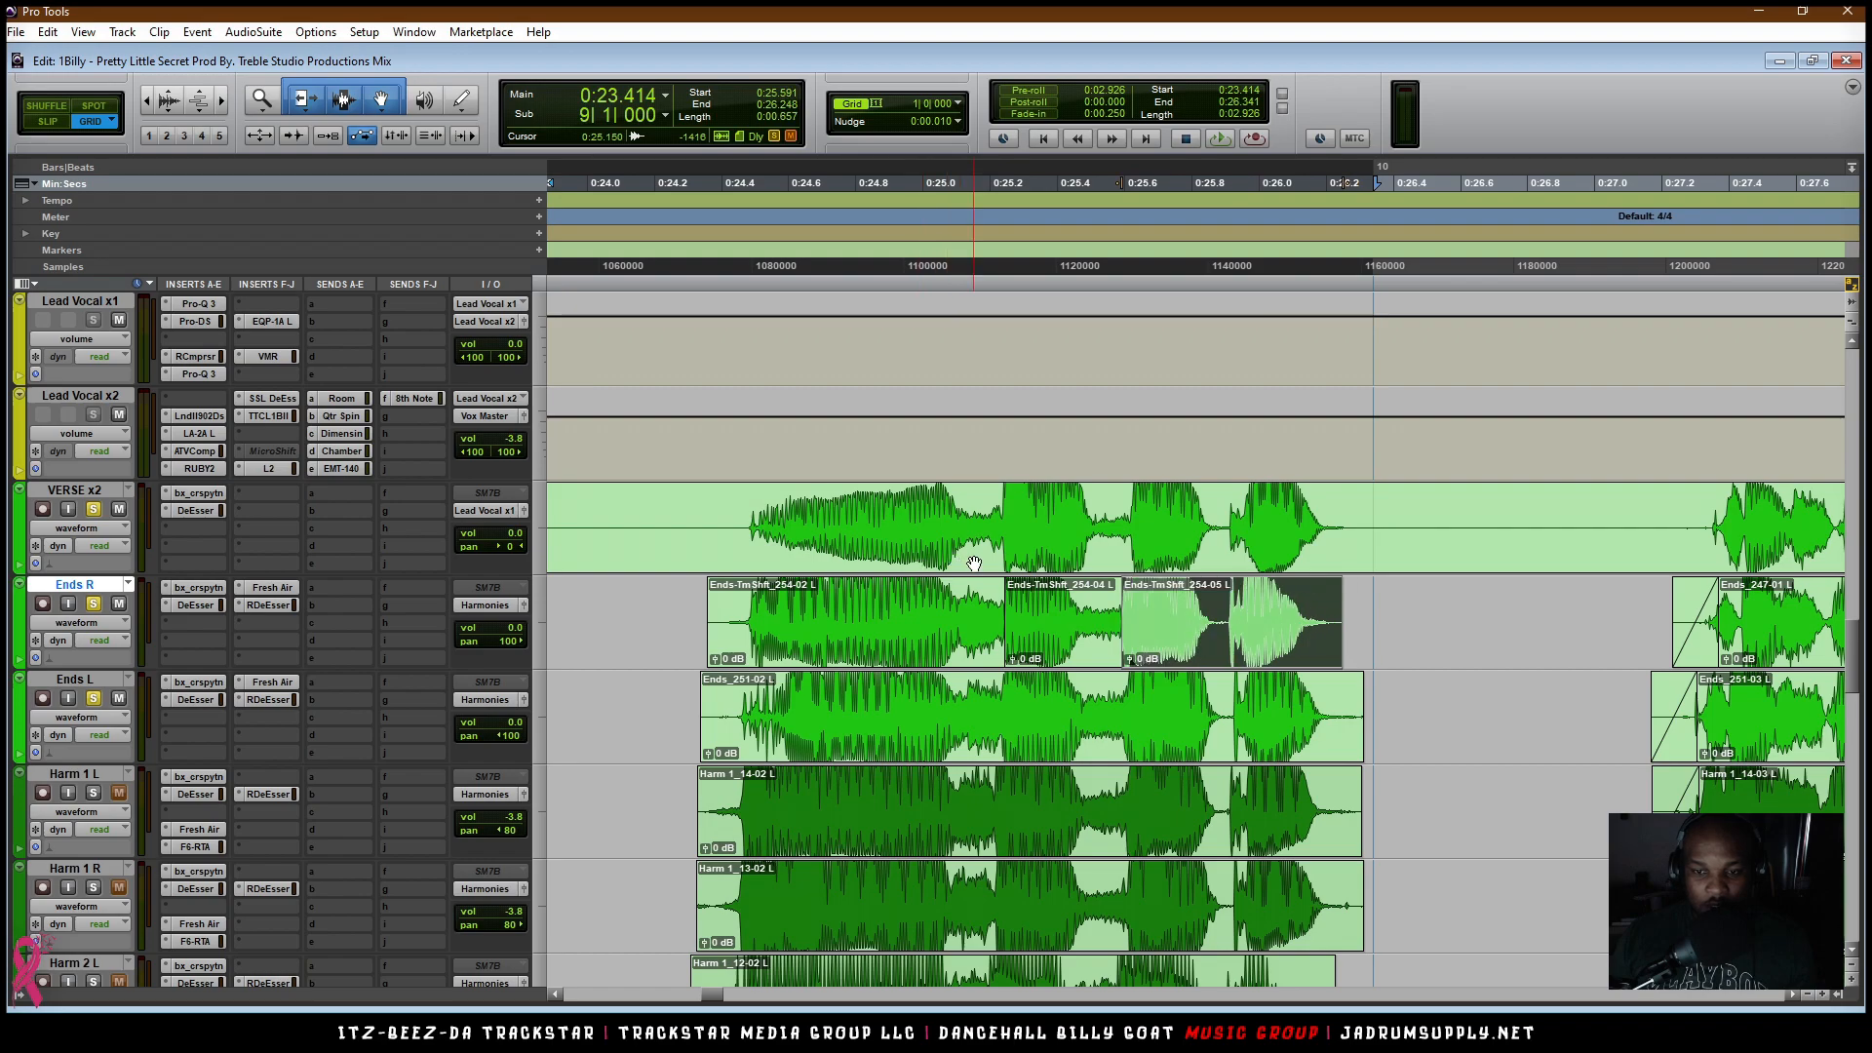
pyautogui.hotkey('ctrl', 'z')
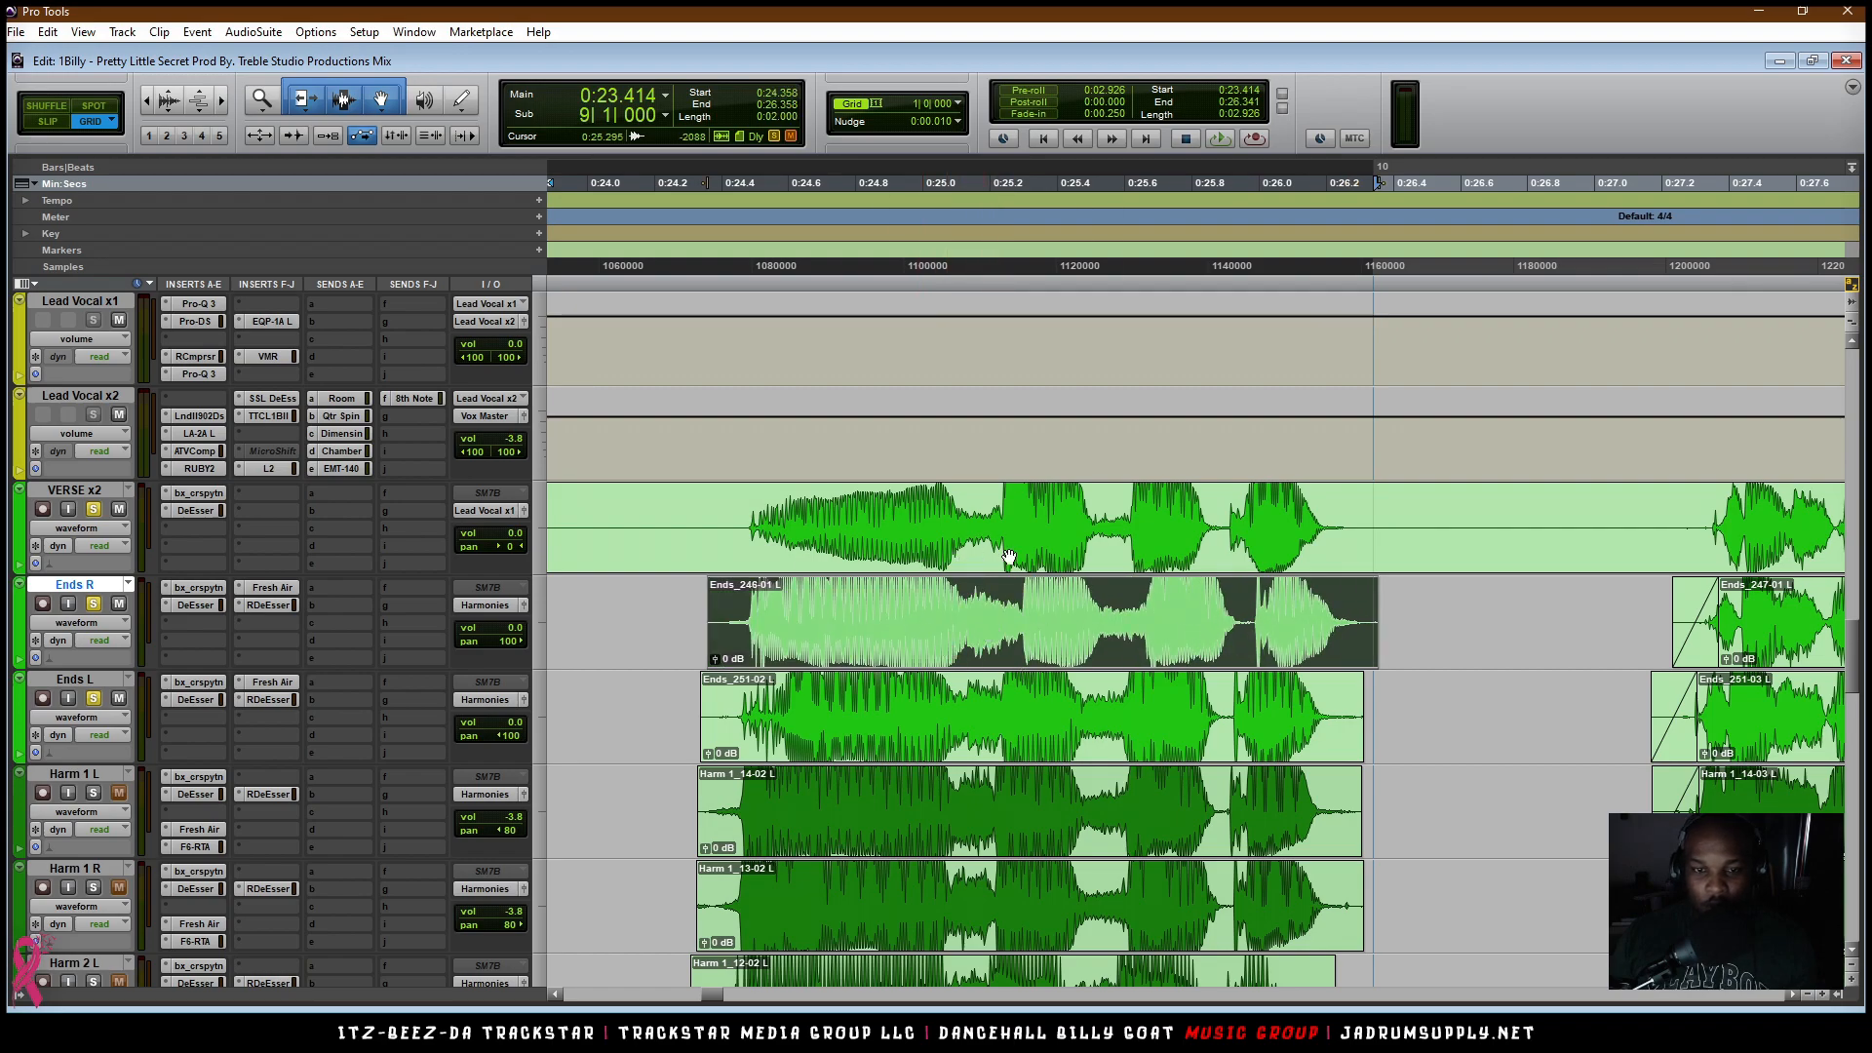
# Step: Split the bar 9 Ends R clip at its second word and move the second part earlier to 0:25.237
pyautogui.click(1021, 616)
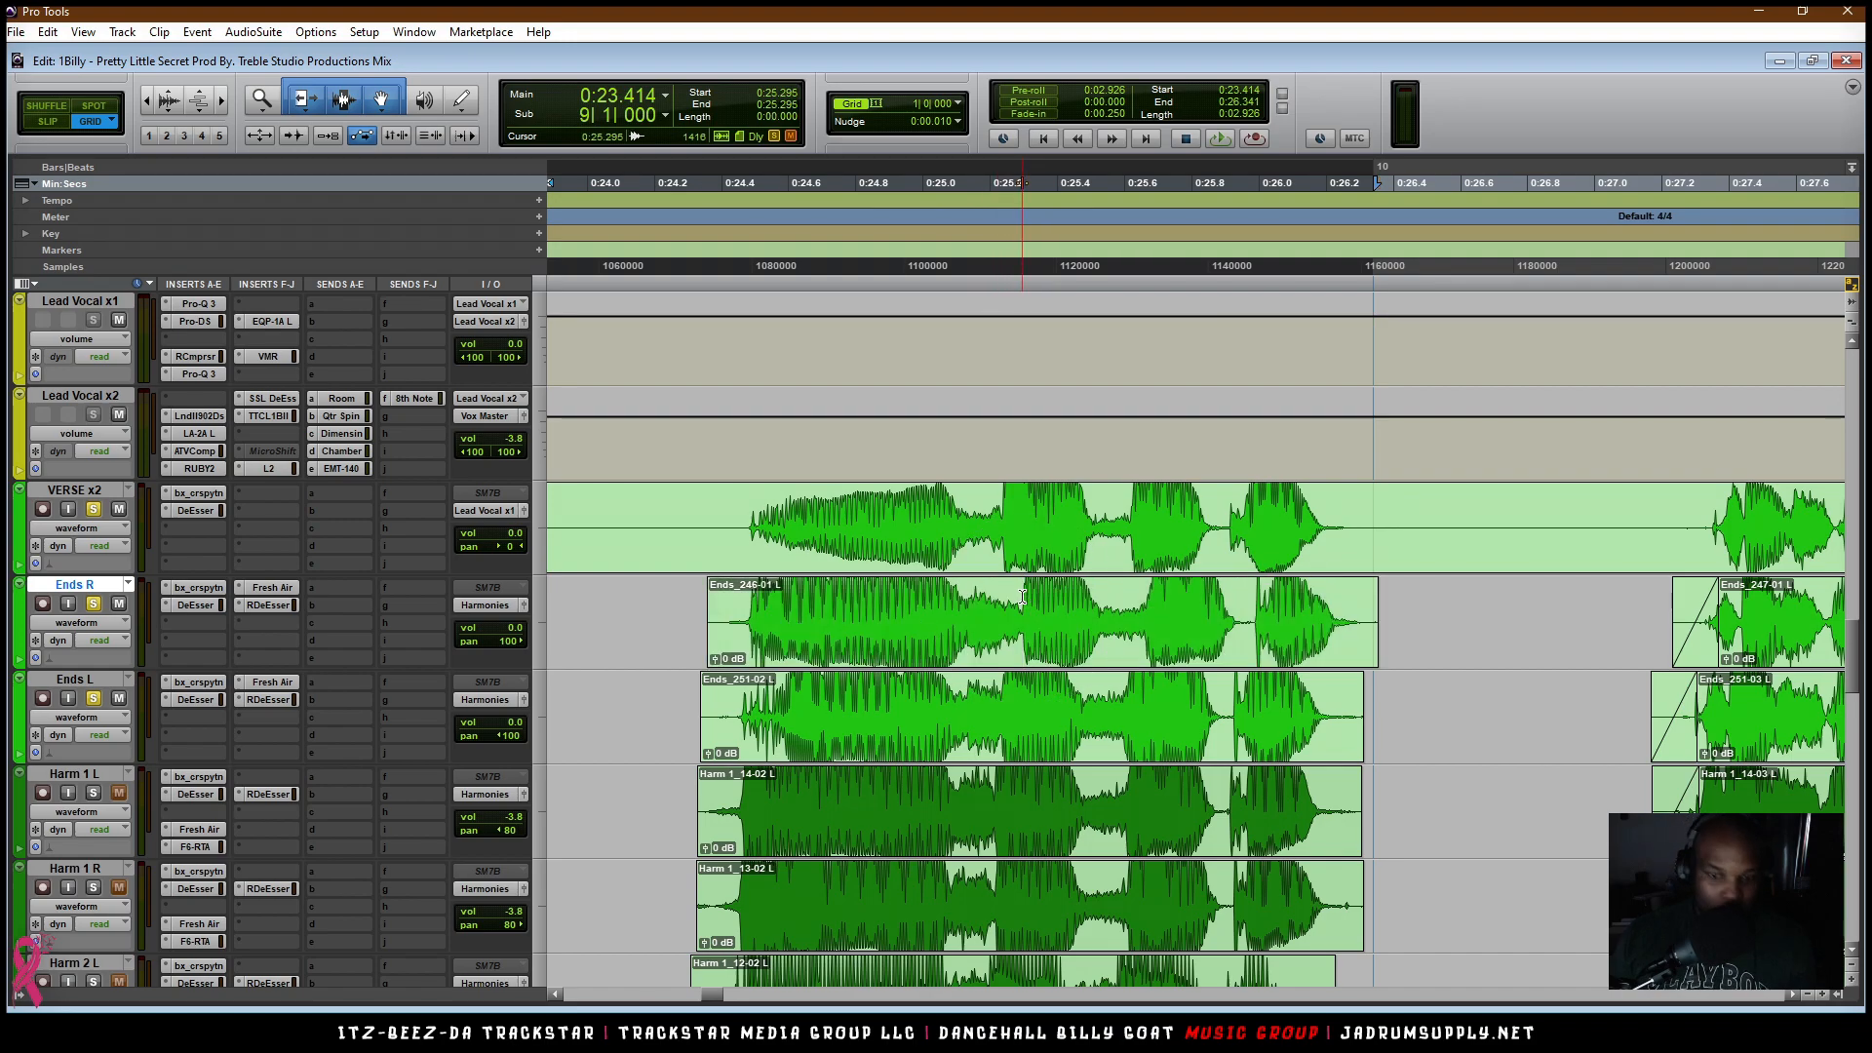
pyautogui.hotkey('ctrl', 'e')
pyautogui.moveTo(1070, 635); pyautogui.dragTo(1063, 634)
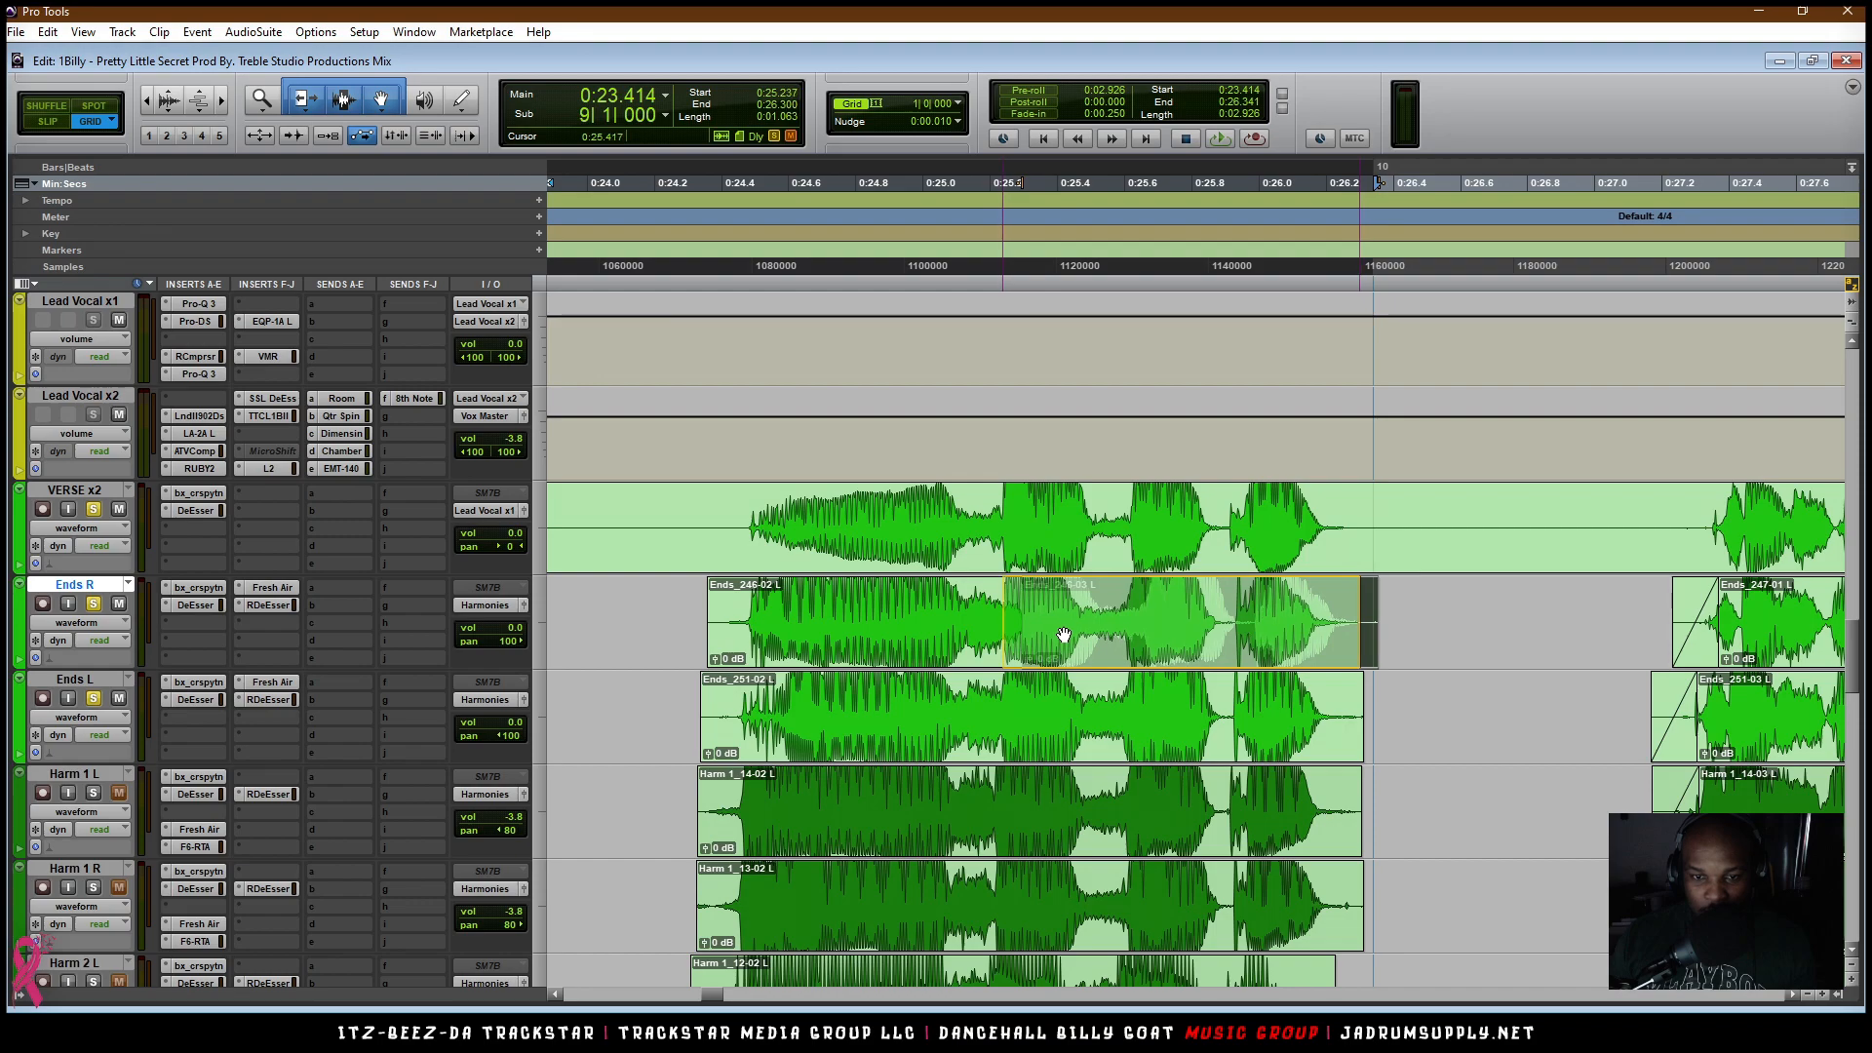
pyautogui.moveTo(1178, 635); pyautogui.dragTo(1178, 635)
# Step: Split the Ends R clip before its third word at 0:25.608 and move the split-off part to 0:25.620
pyautogui.click(1127, 597)
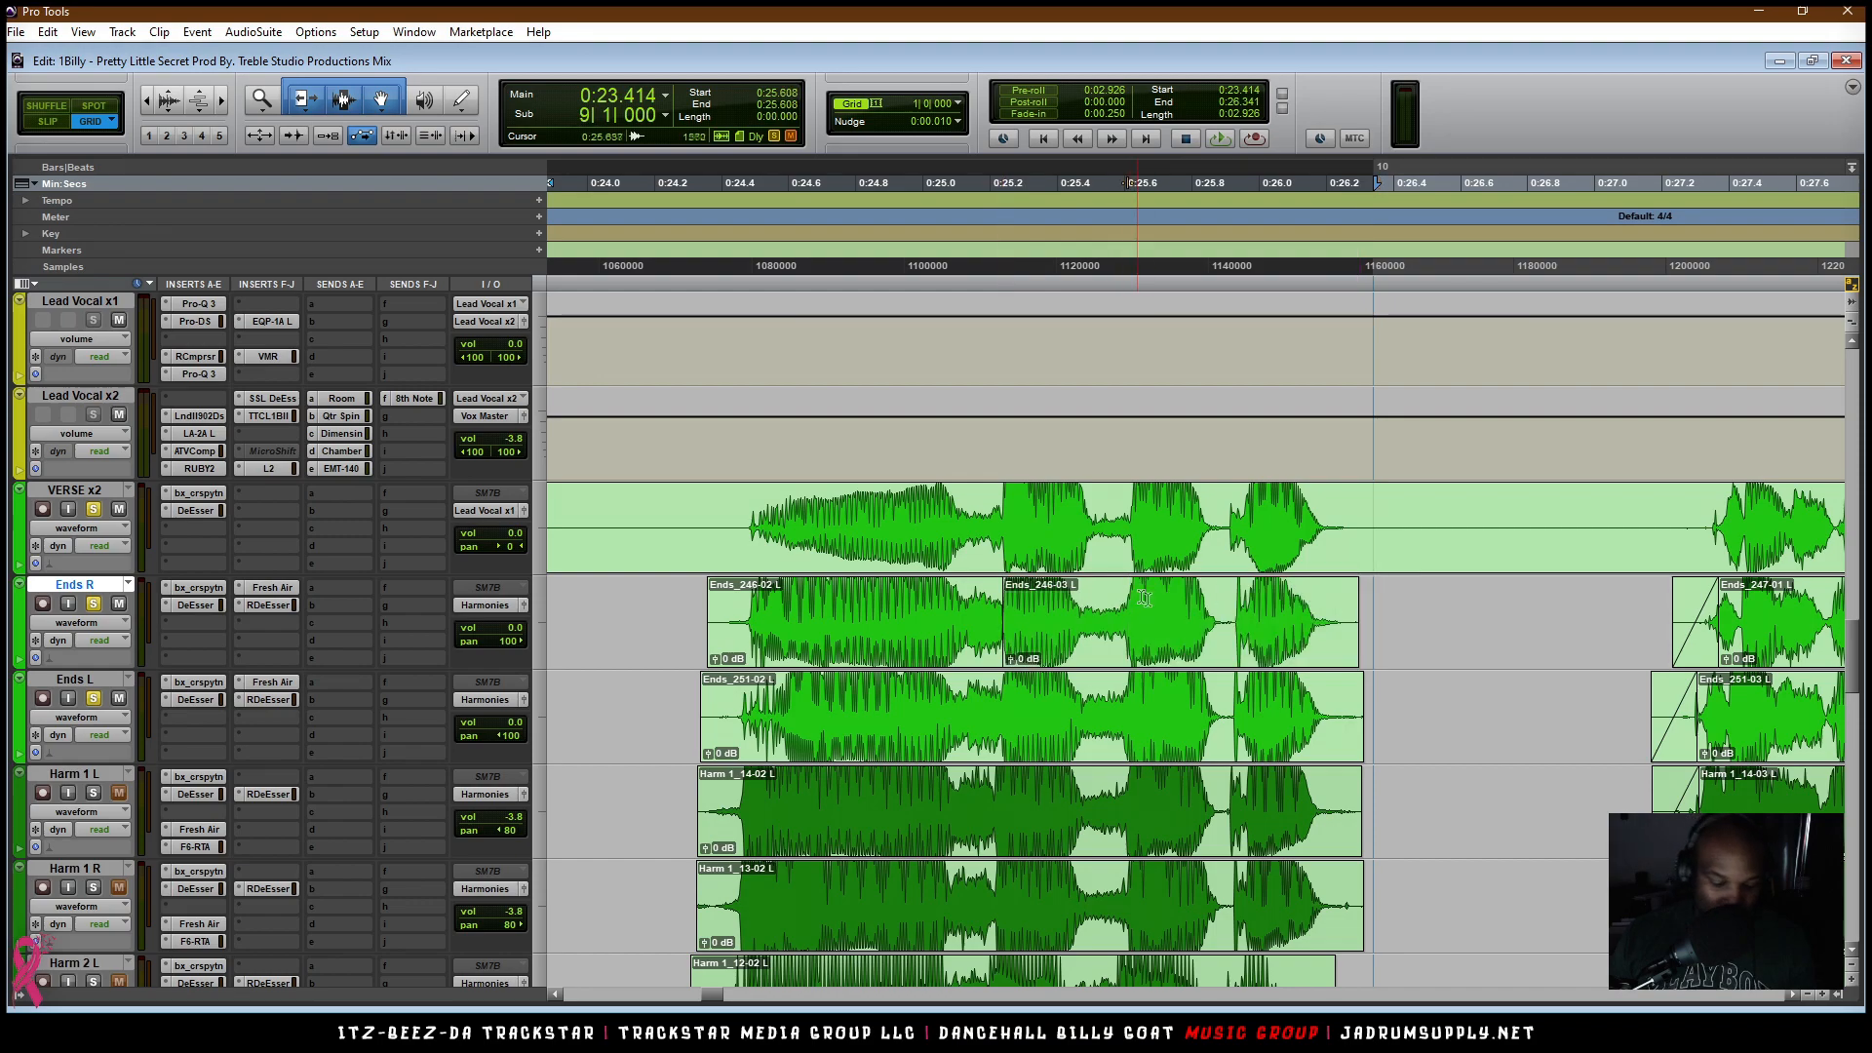
pyautogui.hotkey('ctrl', 'e')
pyautogui.click(1142, 621)
pyautogui.moveTo(1174, 650); pyautogui.dragTo(1178, 650)
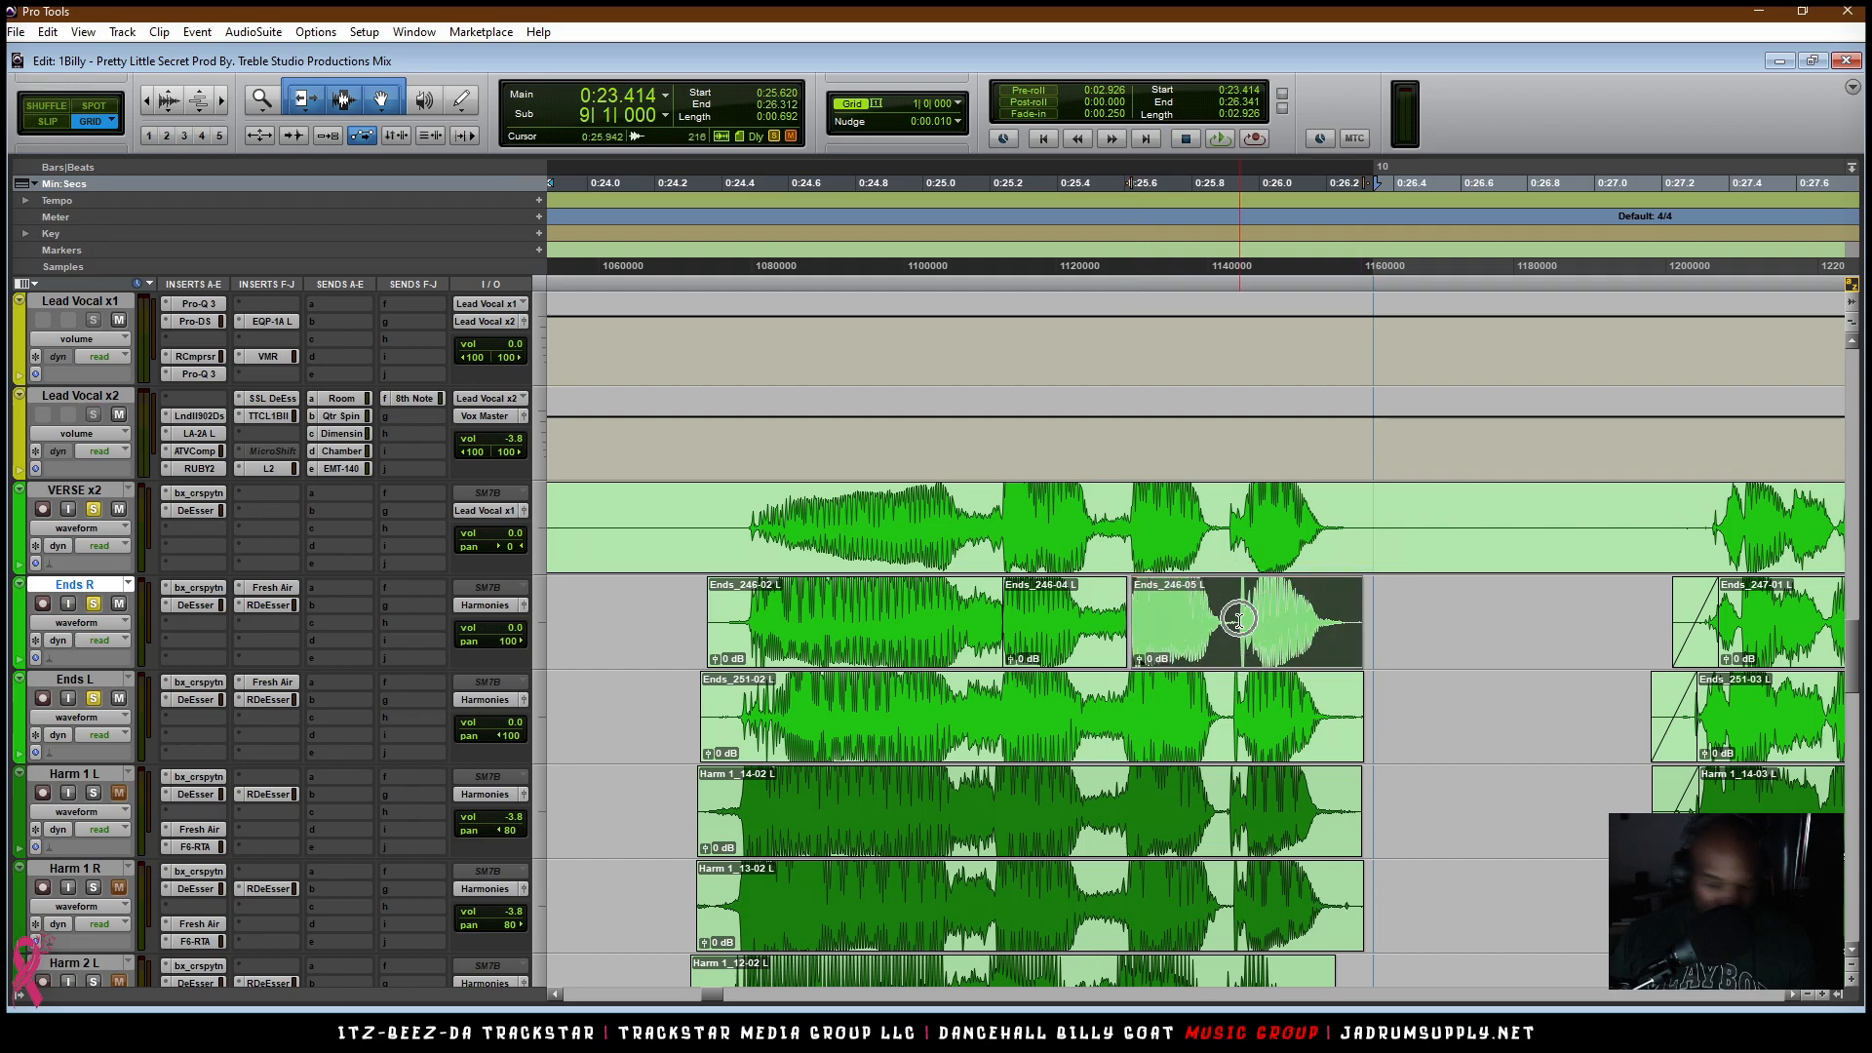
# Step: Split off the last word of the Ends R phrase at 0:25.942 and move it earlier to 0:25.913
pyautogui.click(1239, 621)
pyautogui.hotkey('ctrl', 'e')
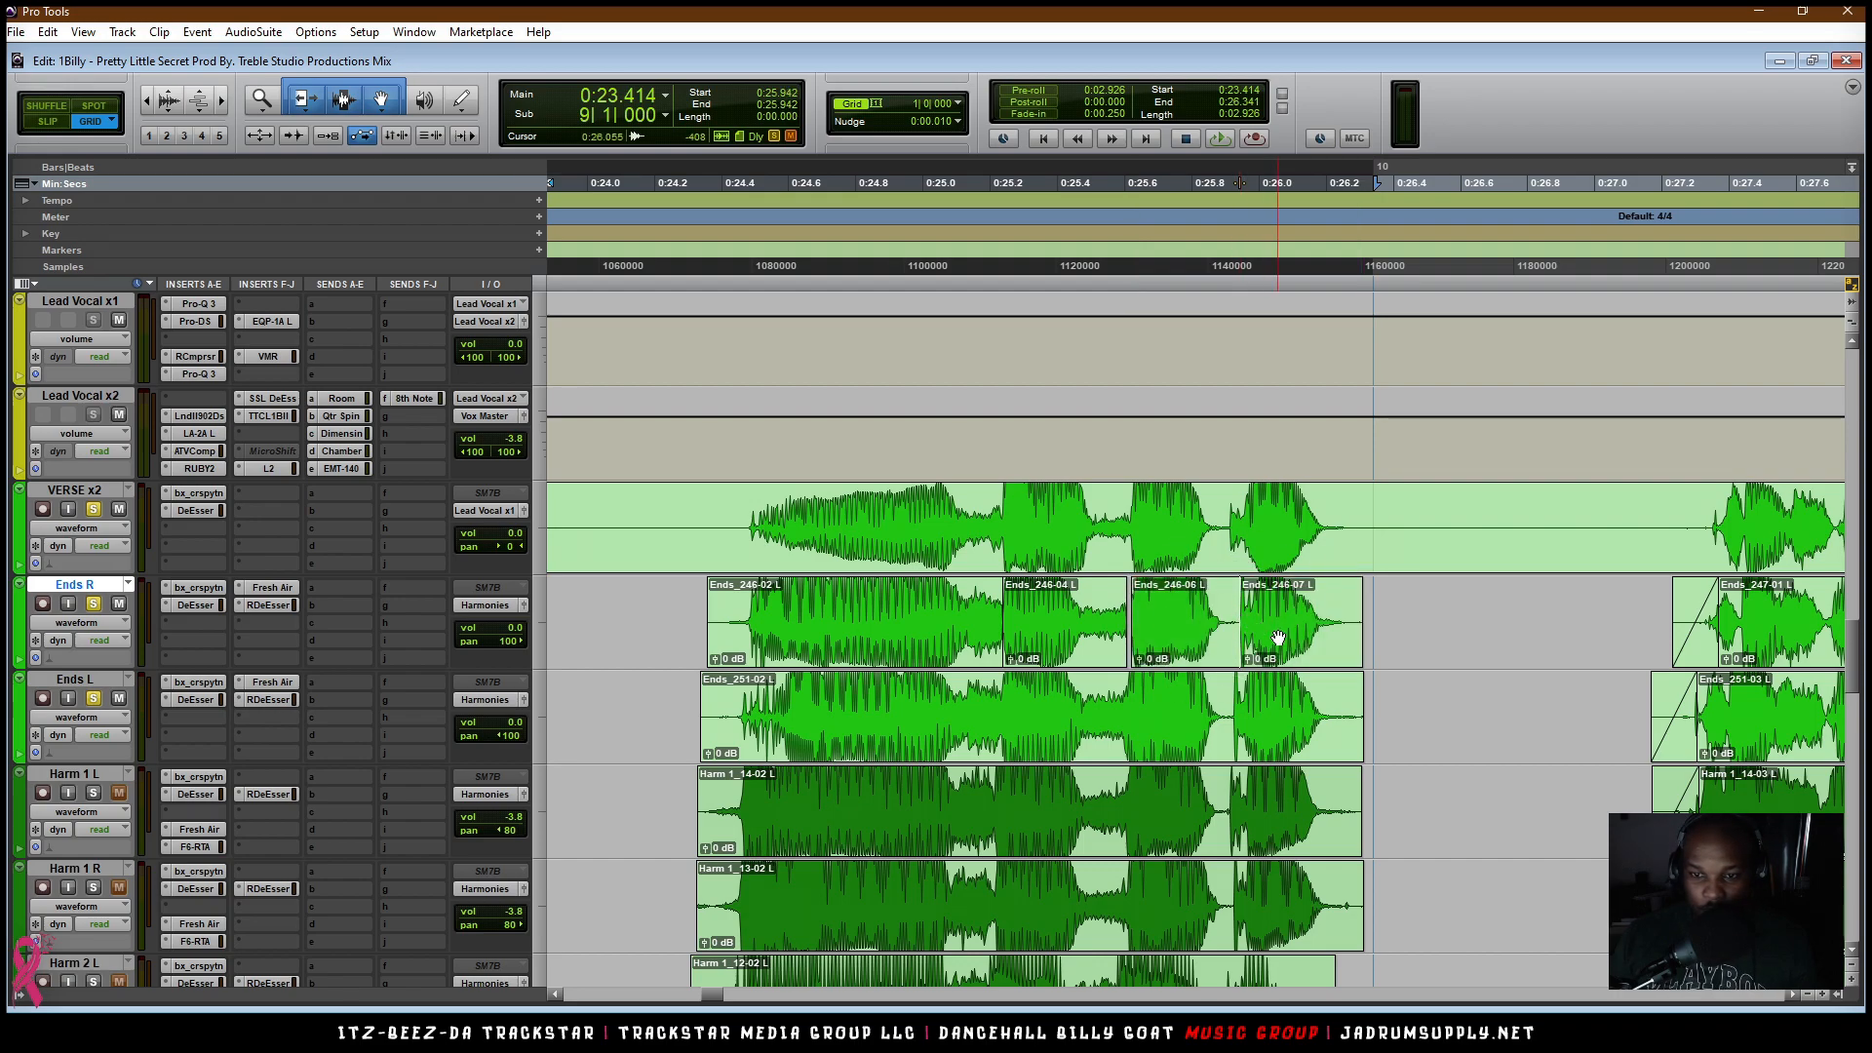
pyautogui.click(1269, 639)
pyautogui.moveTo(1269, 638); pyautogui.dragTo(1269, 639)
pyautogui.press('t')
pyautogui.press('t')
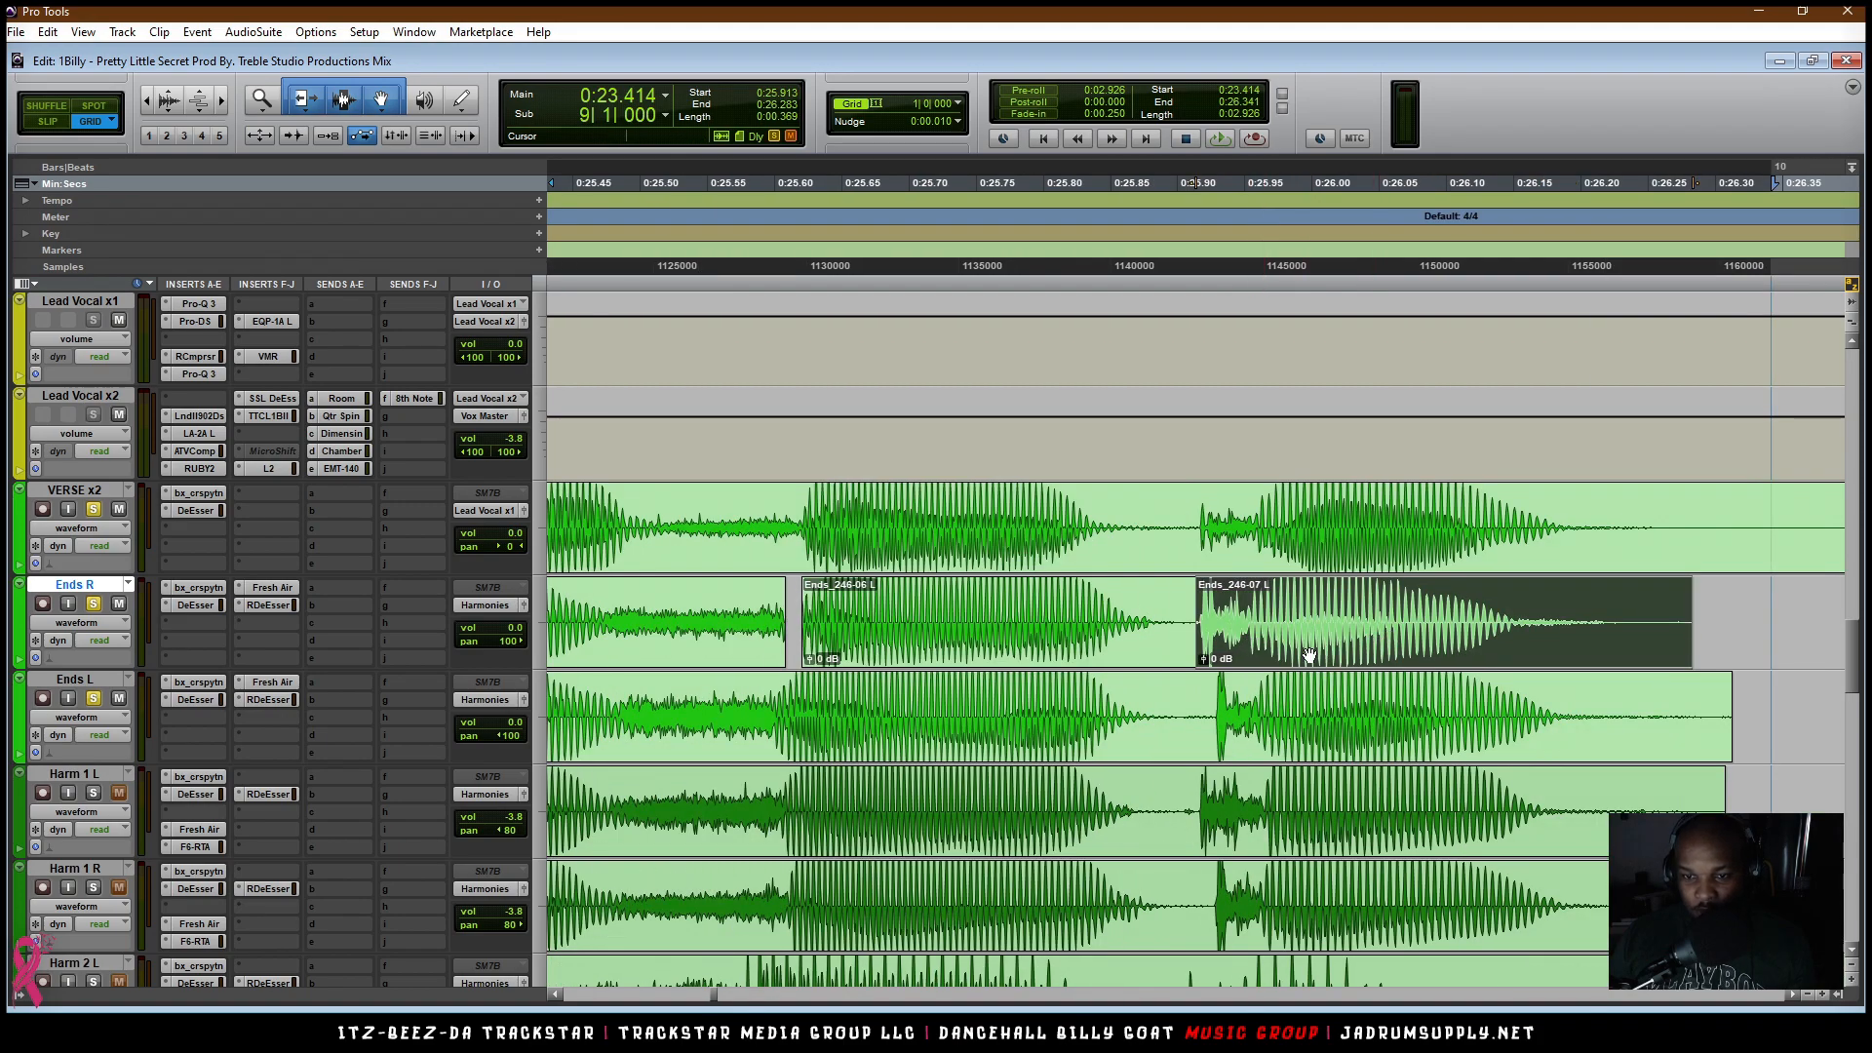
# Step: Extend the start of the third Ends R part to 0:25.611 and trim the end of the second part to a length of 0.365
pyautogui.click(811, 632)
pyautogui.moveTo(788, 632); pyautogui.dragTo(773, 632)
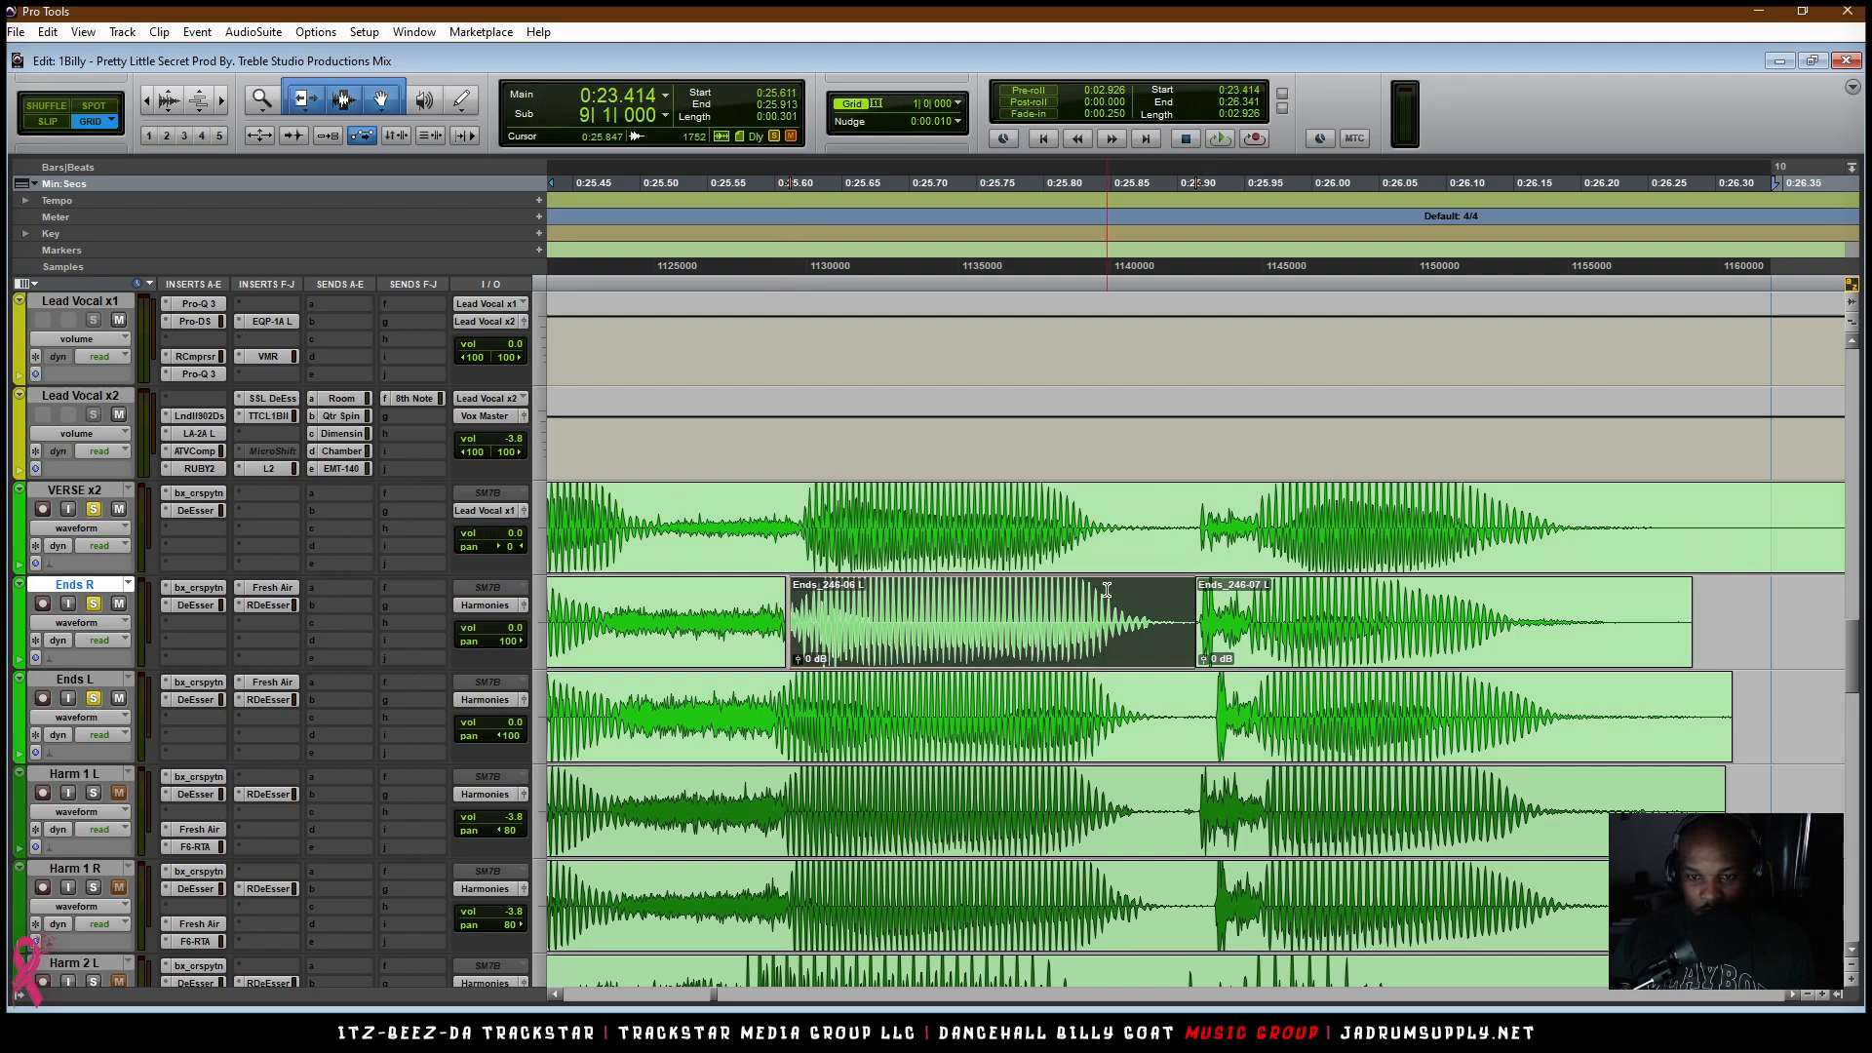
pyautogui.press('r')
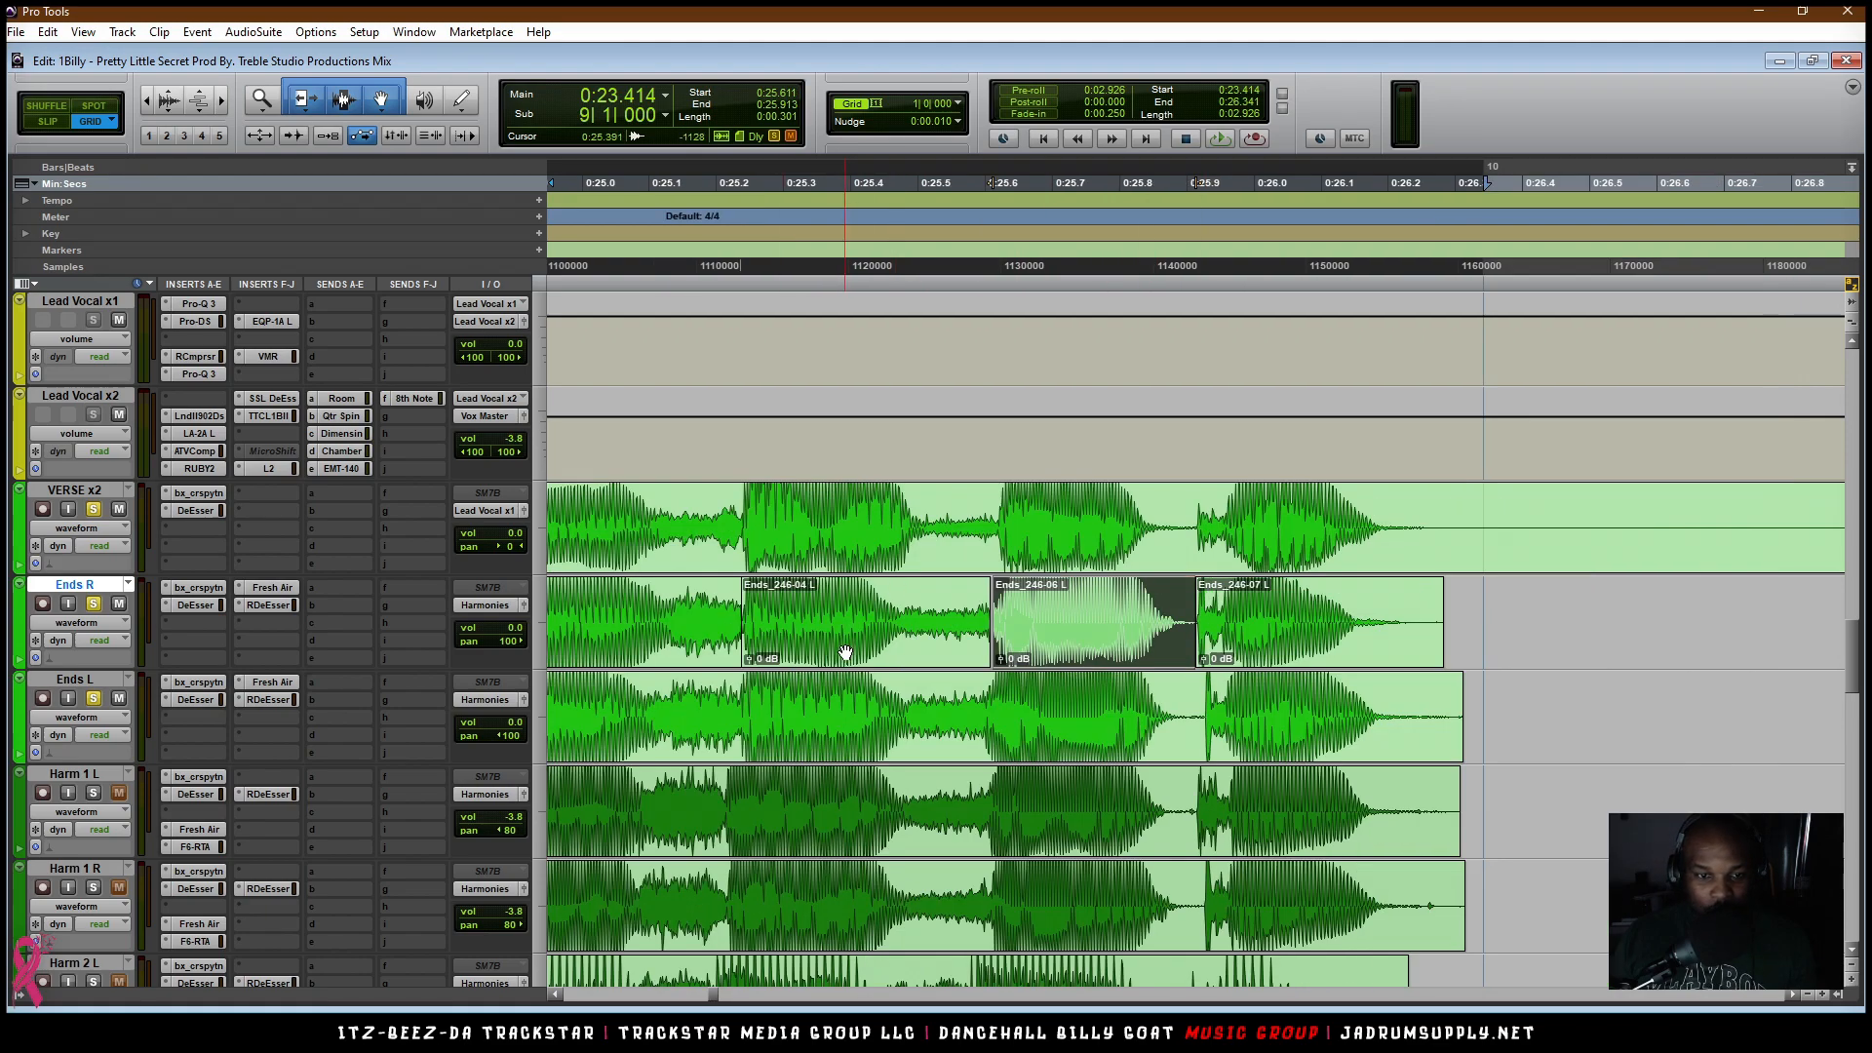
pyautogui.click(845, 651)
pyautogui.press('t')
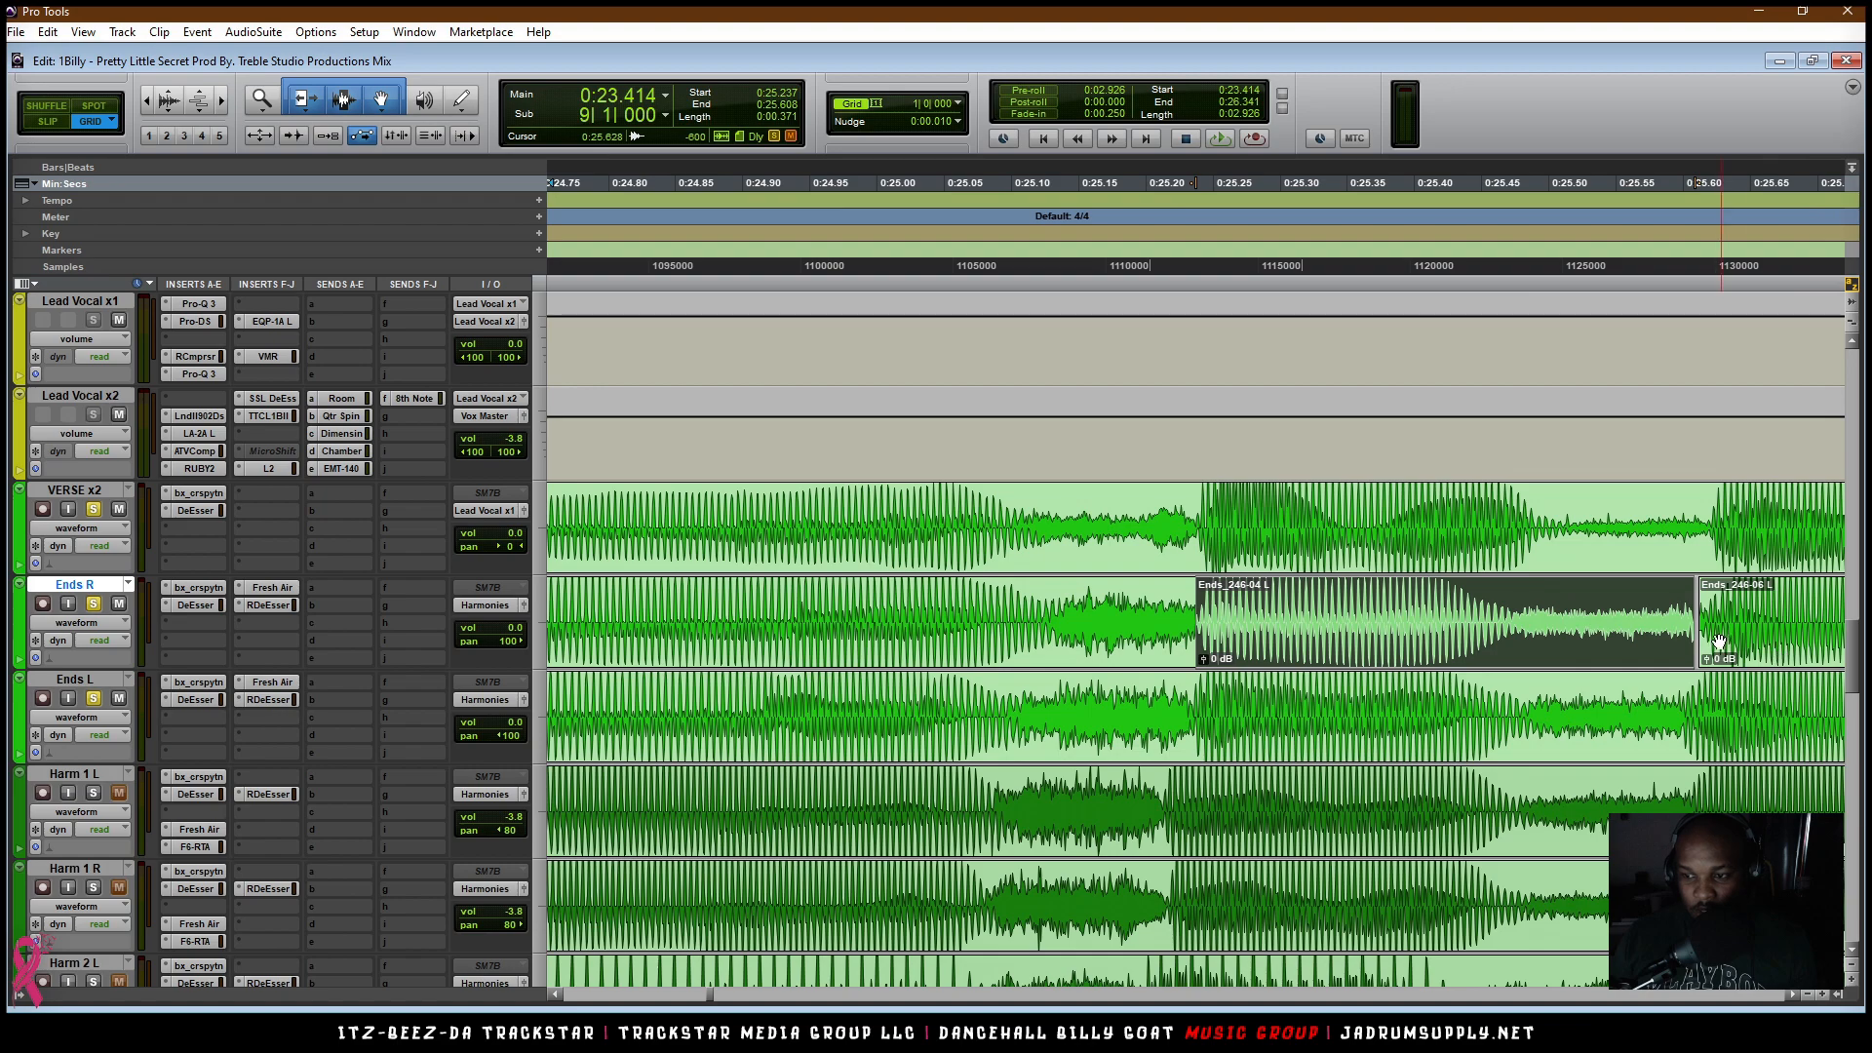
pyautogui.moveTo(1690, 614); pyautogui.dragTo(1690, 616)
pyautogui.moveTo(1683, 622); pyautogui.dragTo(1684, 622)
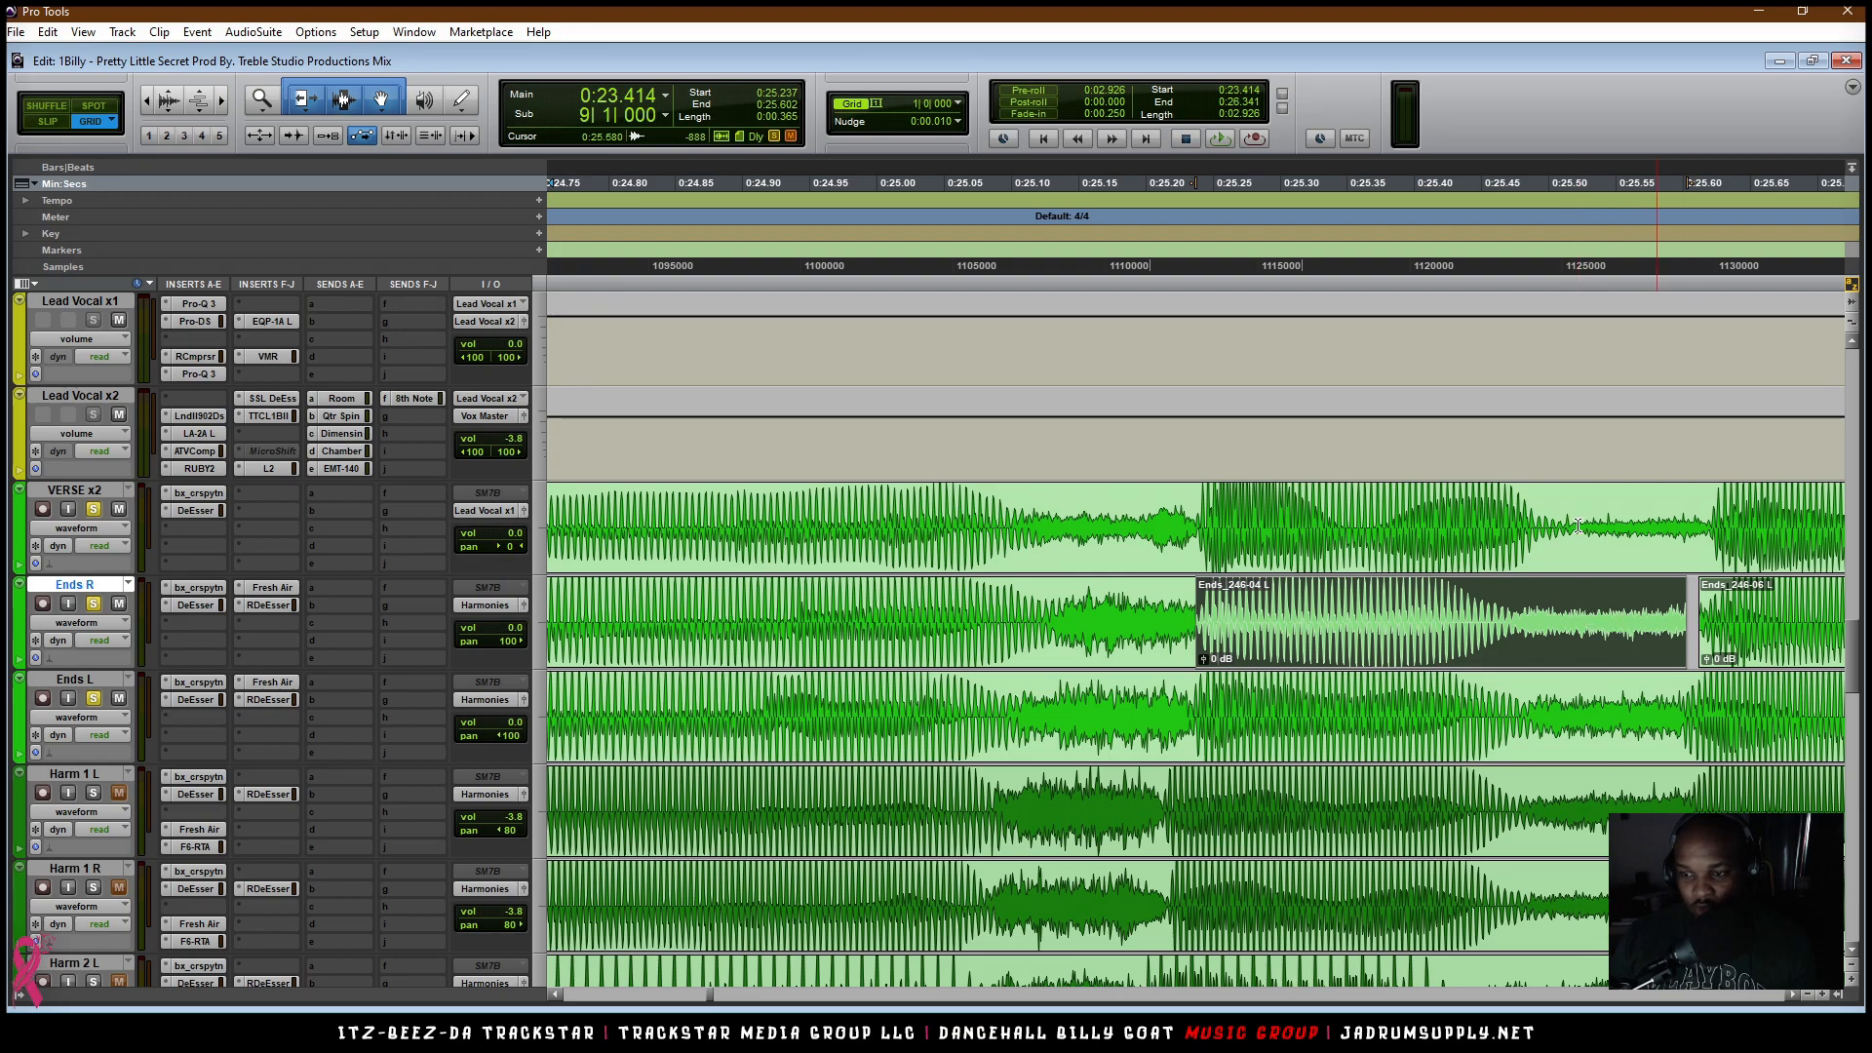
# Step: Try a crossfade of about 0.014 between the first and second Ends R parts
pyautogui.scroll(-4, 1180, 669)
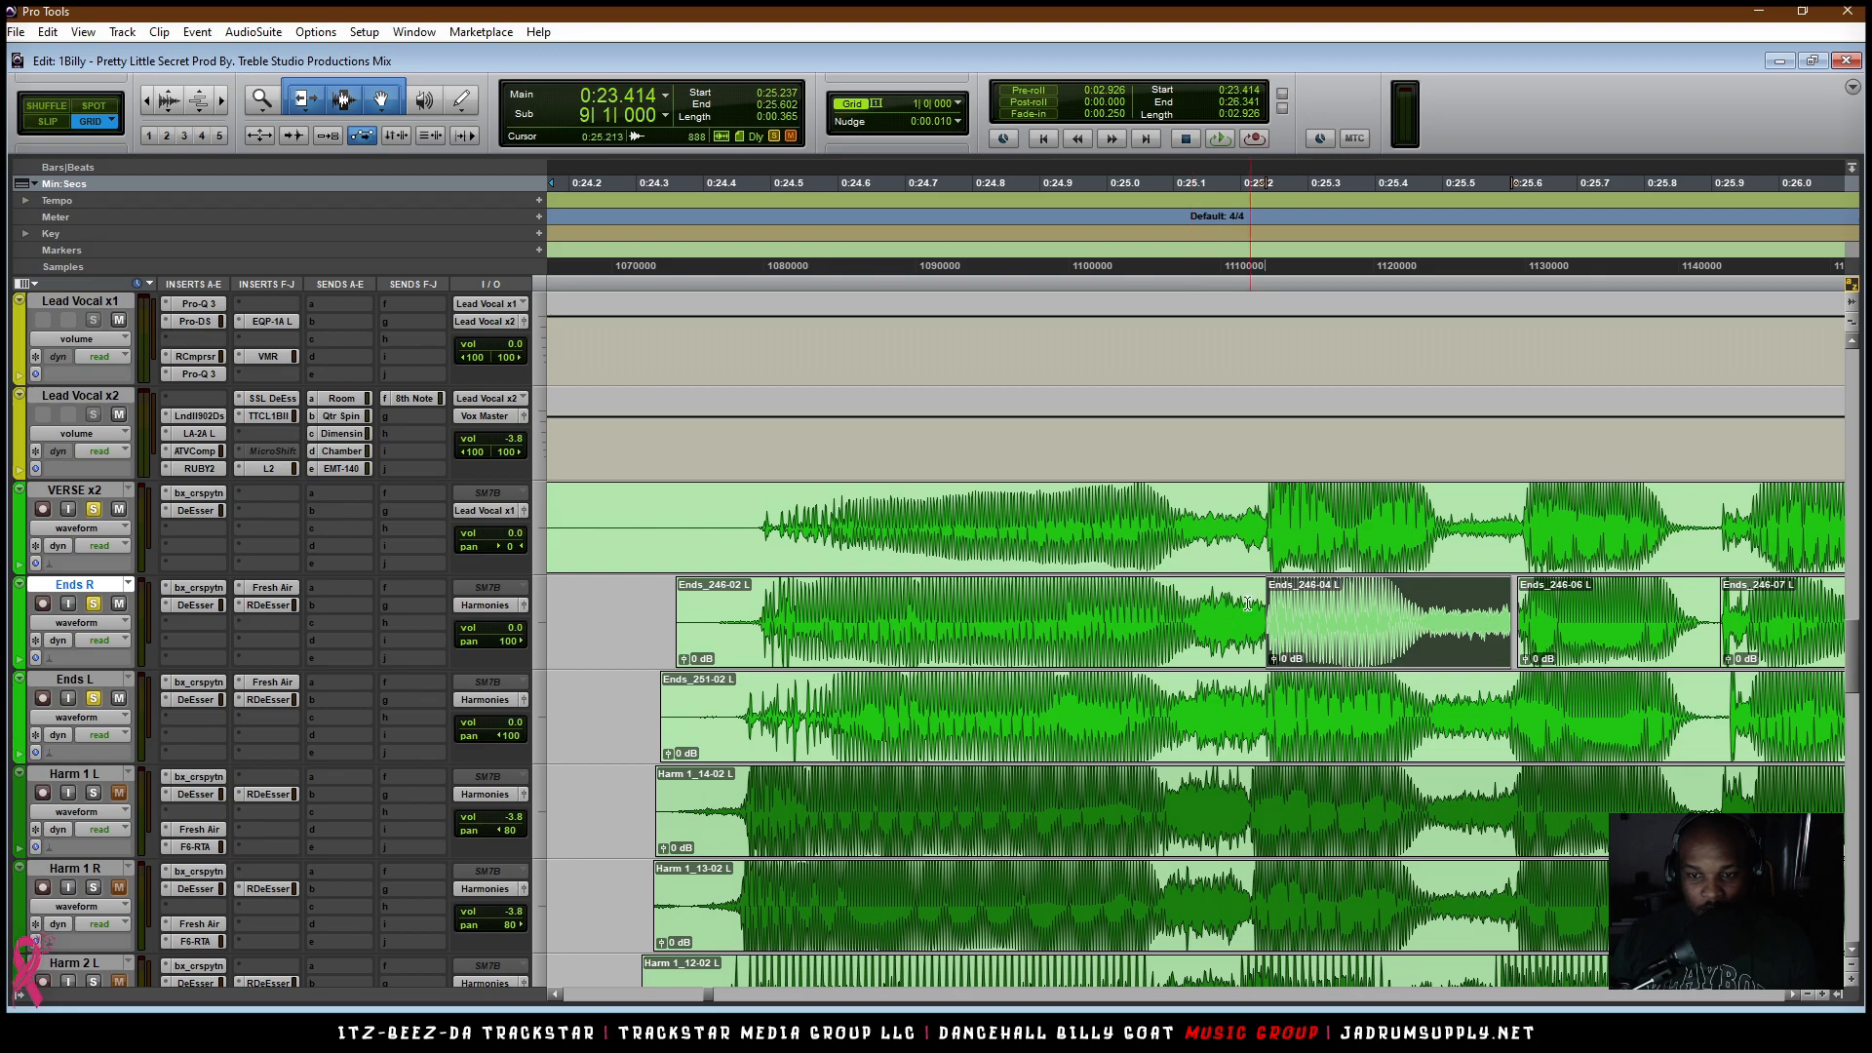
pyautogui.click(865, 638)
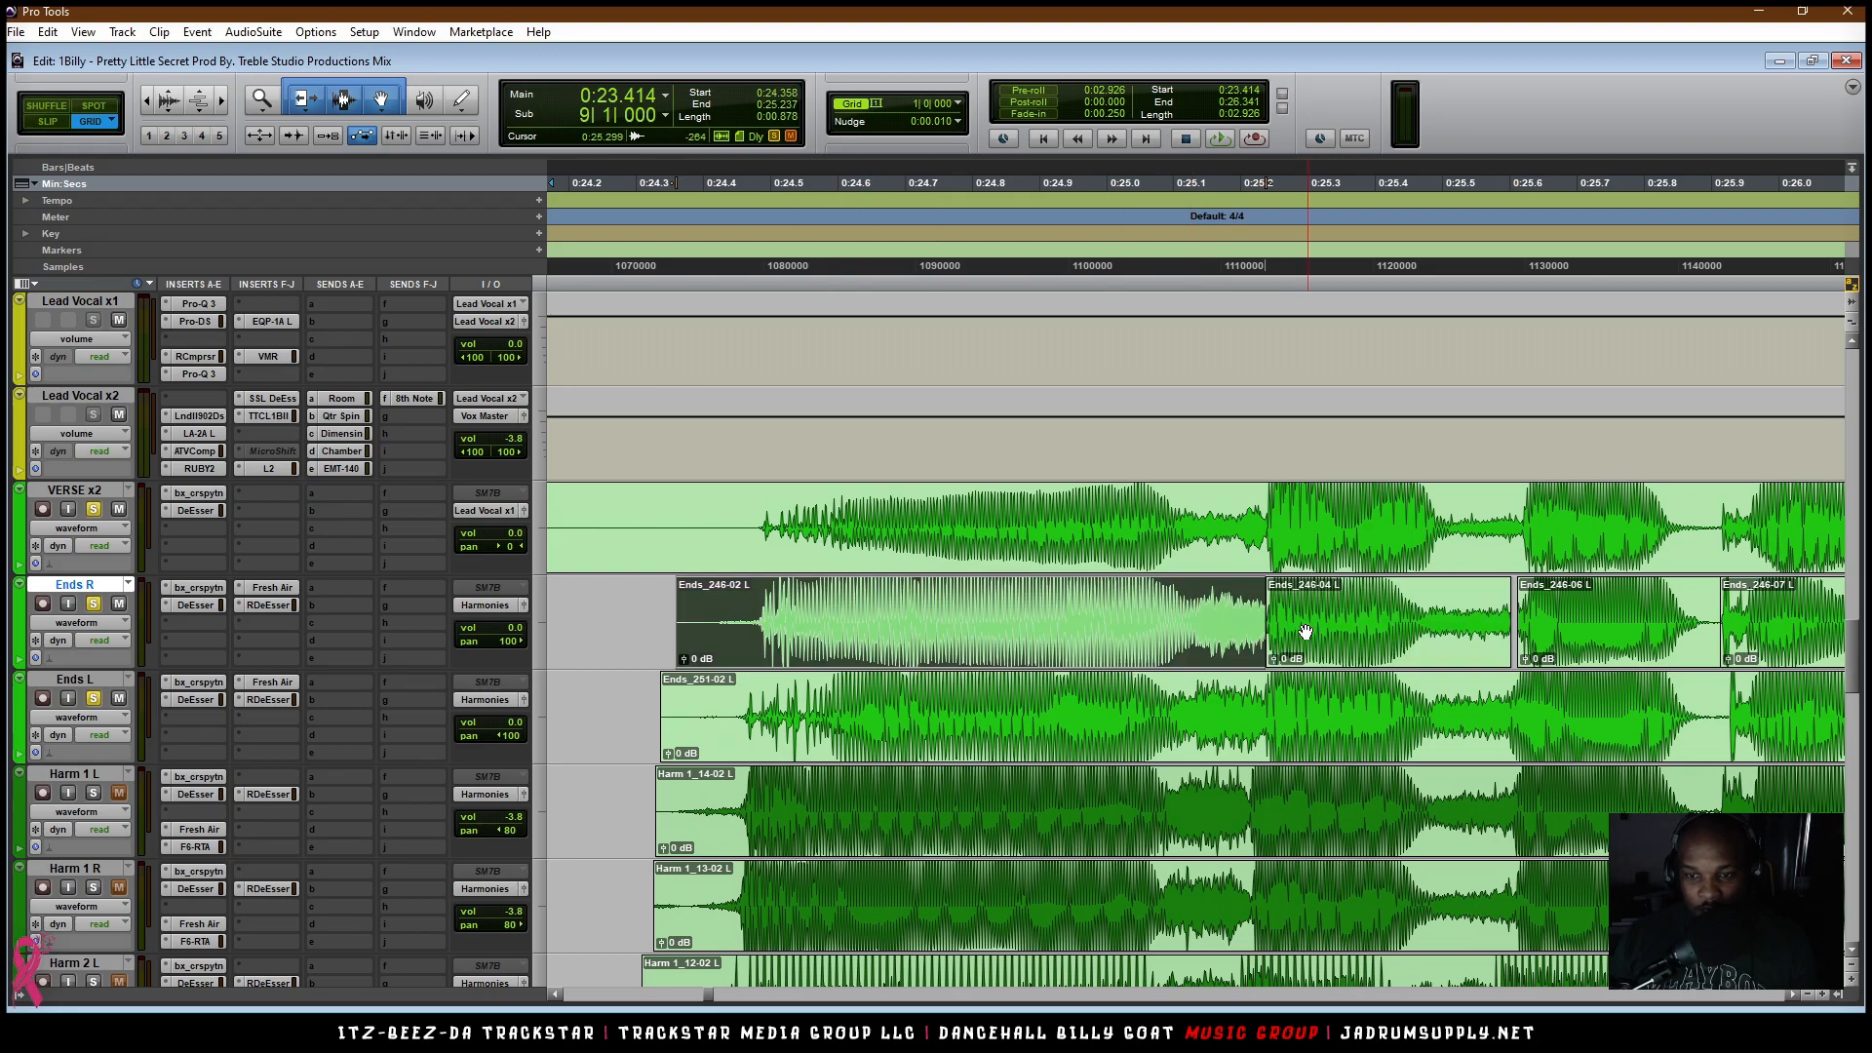
pyautogui.scroll(4, 1285, 613)
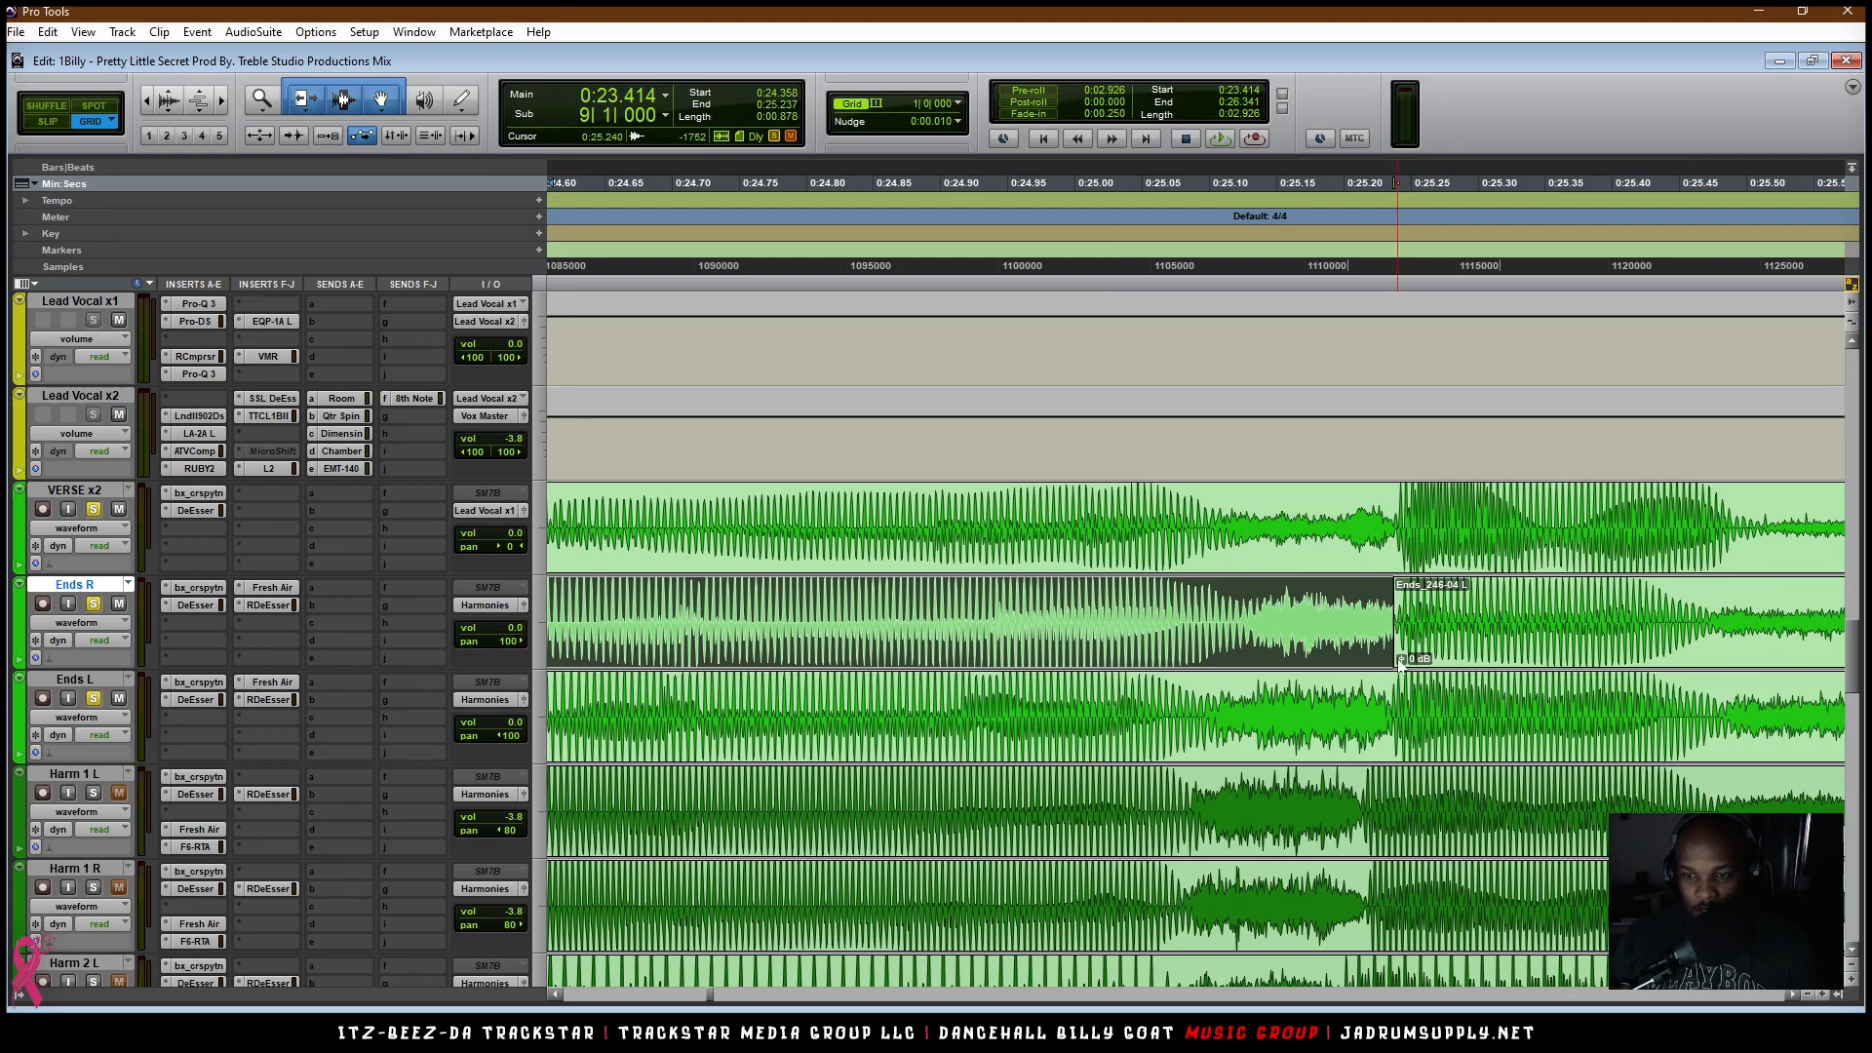
pyautogui.moveTo(1392, 665); pyautogui.dragTo(1402, 682)
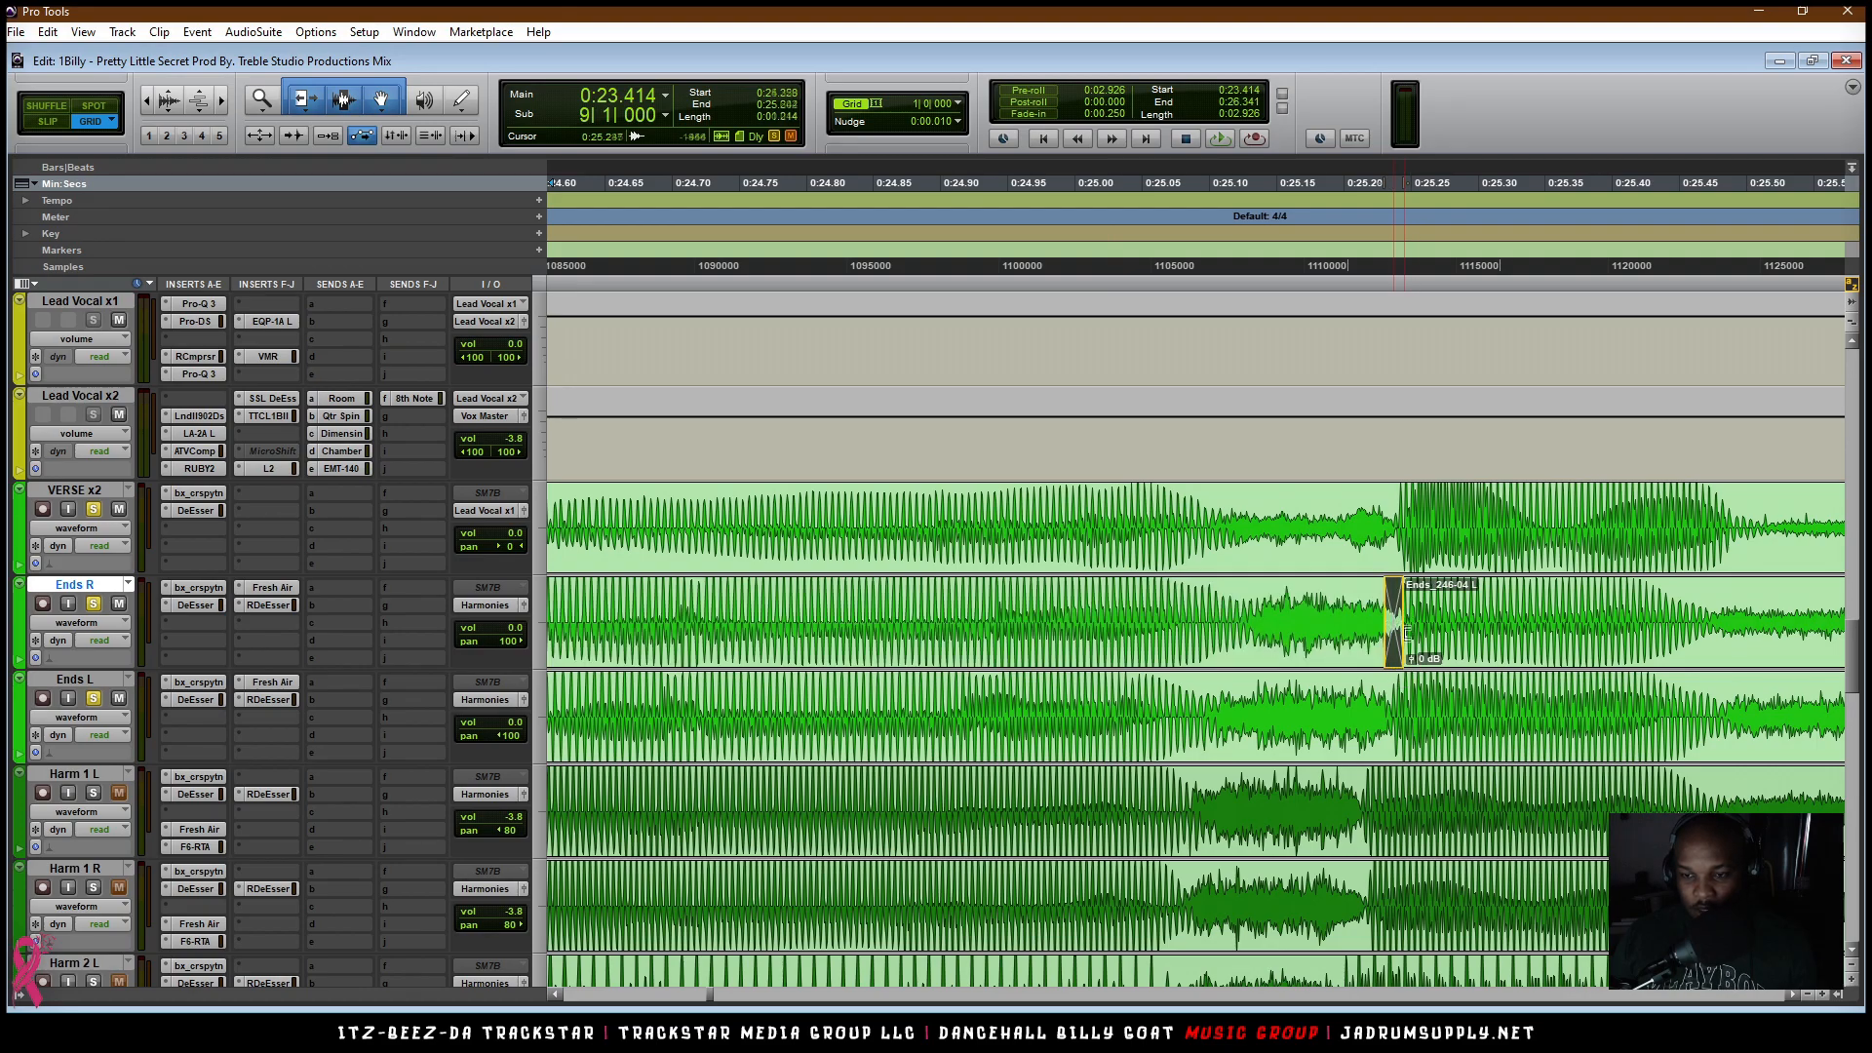
pyautogui.hscroll(3, 1430, 608)
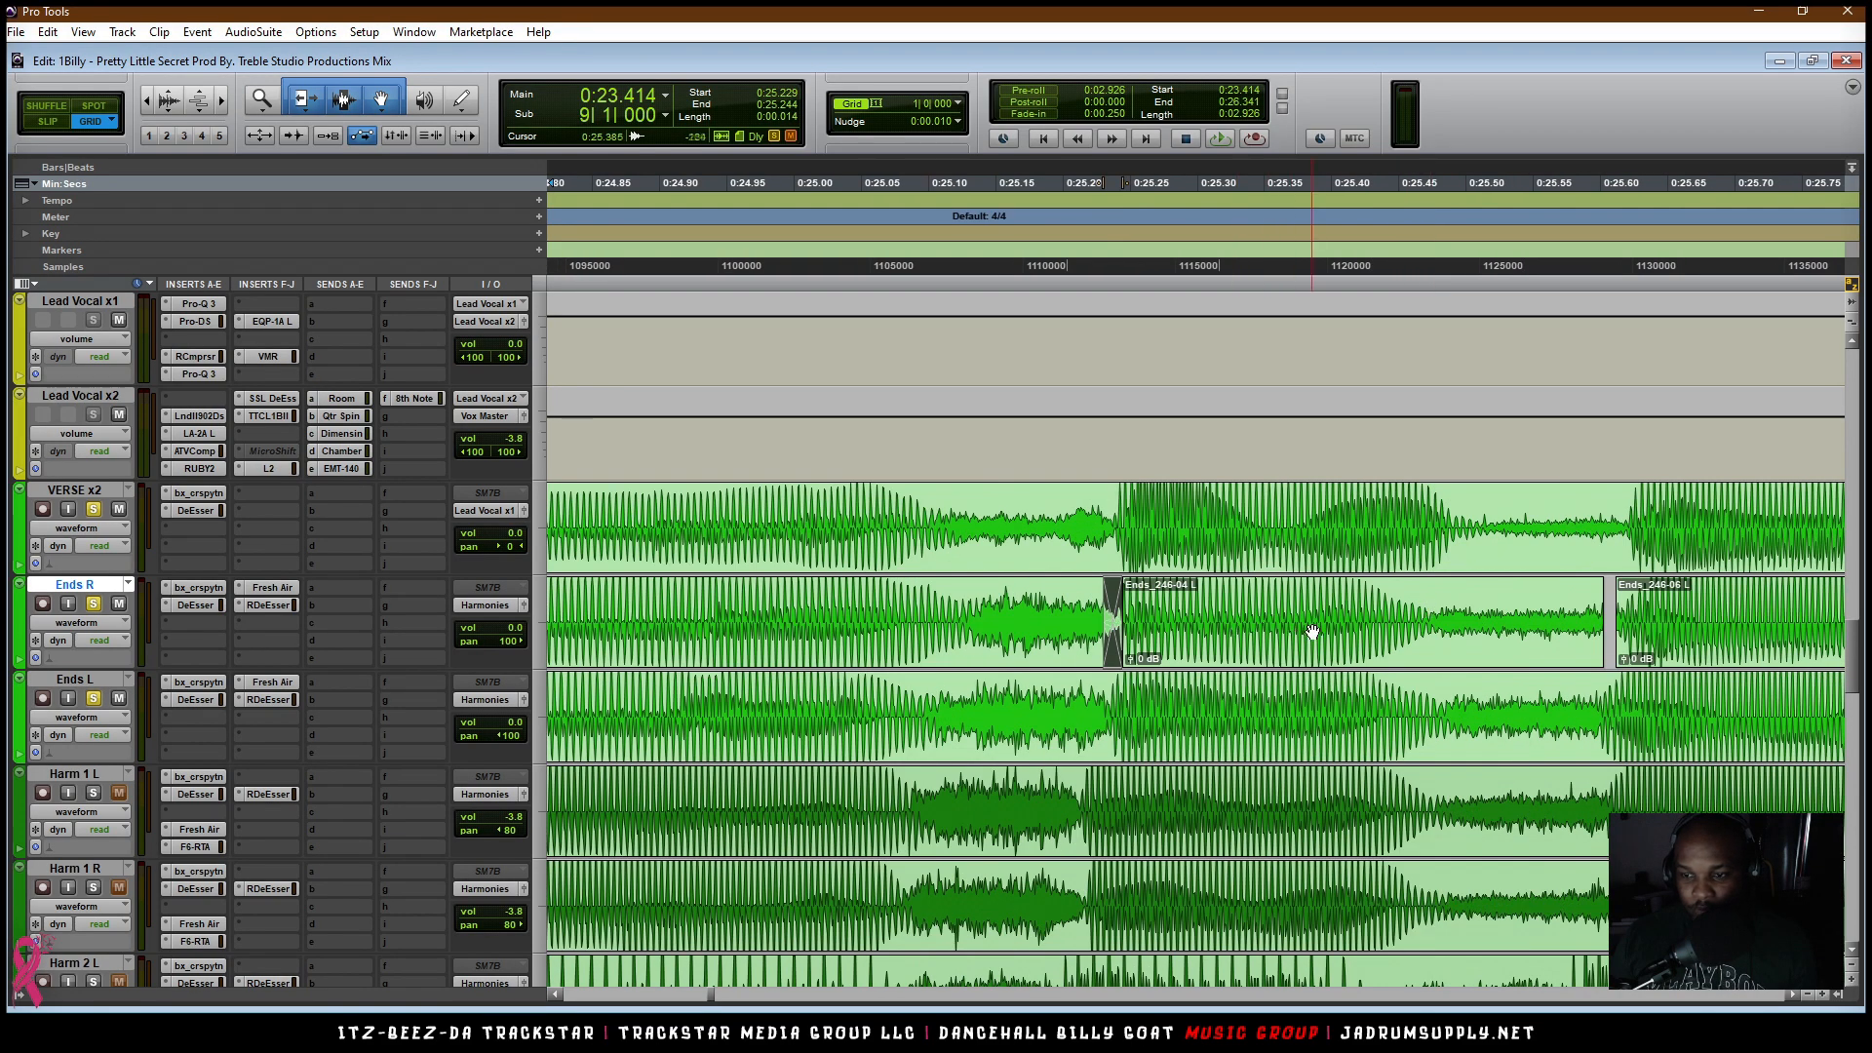
pyautogui.hscroll(3, 1312, 632)
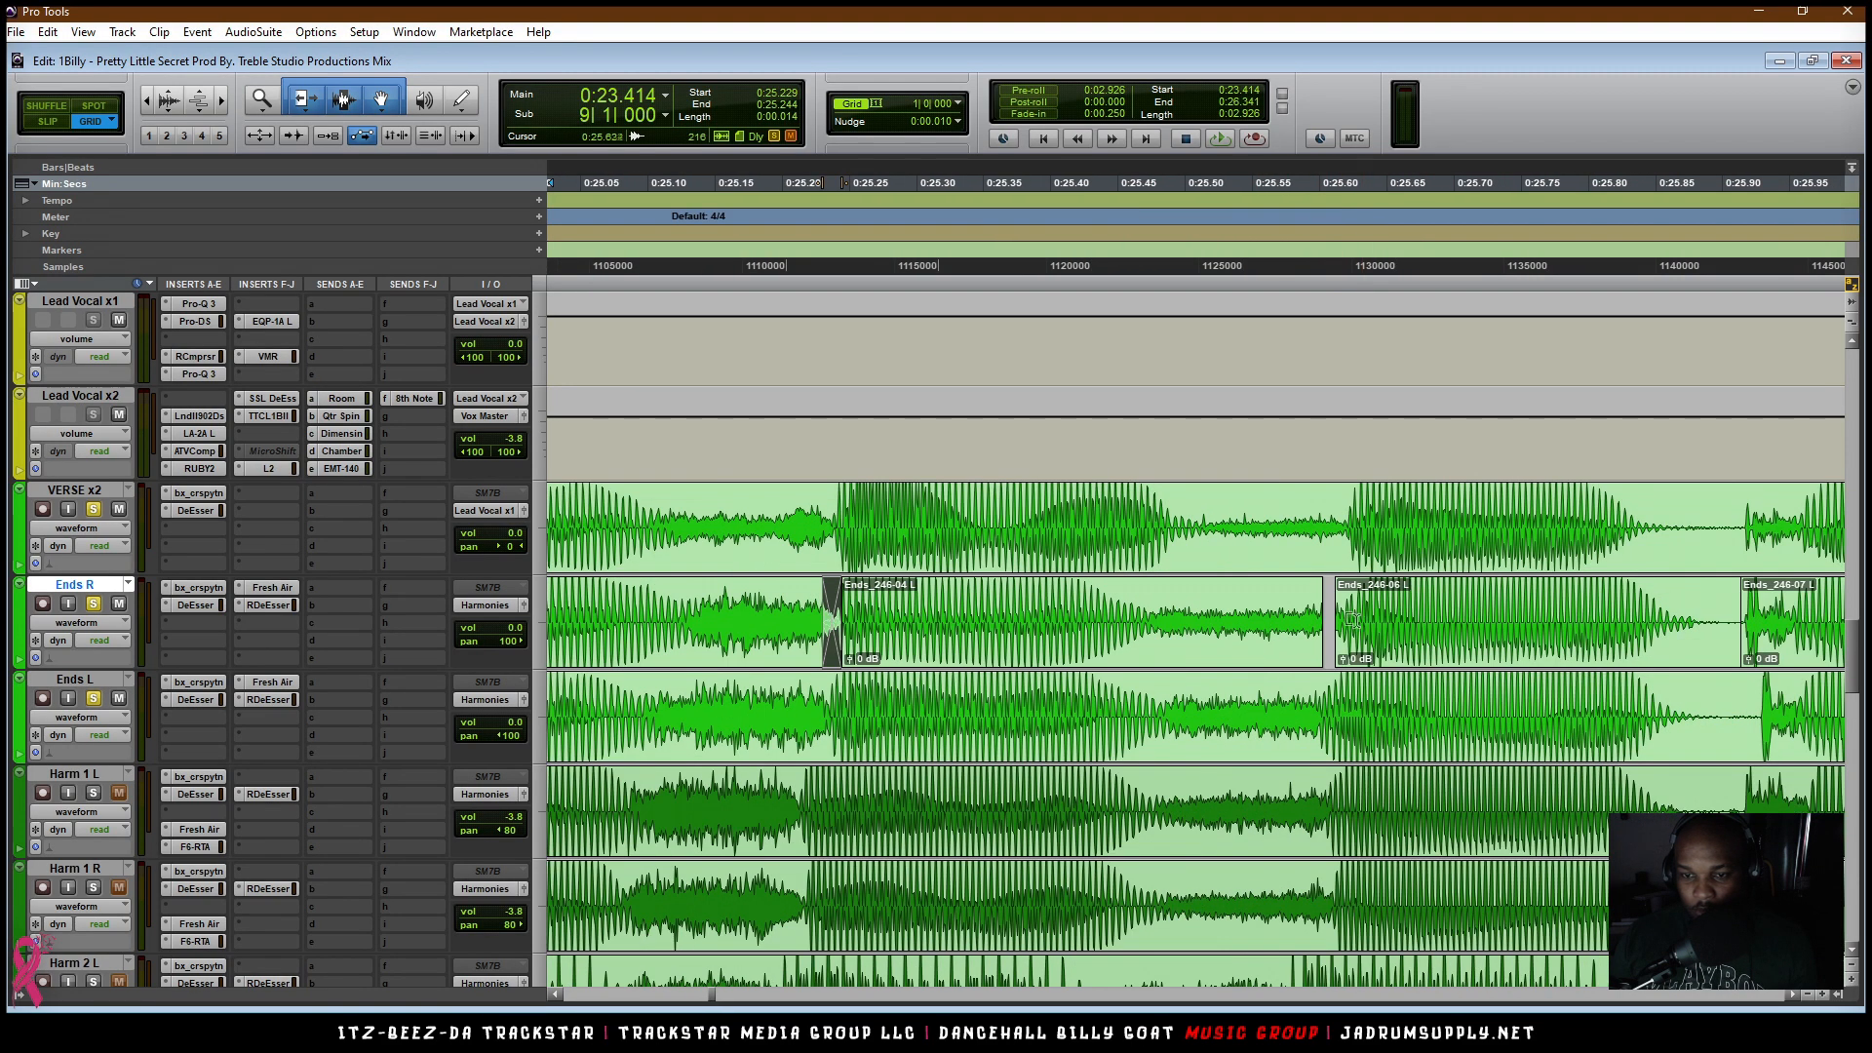
pyautogui.hotkey('ctrl', 'z')
pyautogui.hotkey('ctrl', 'z')
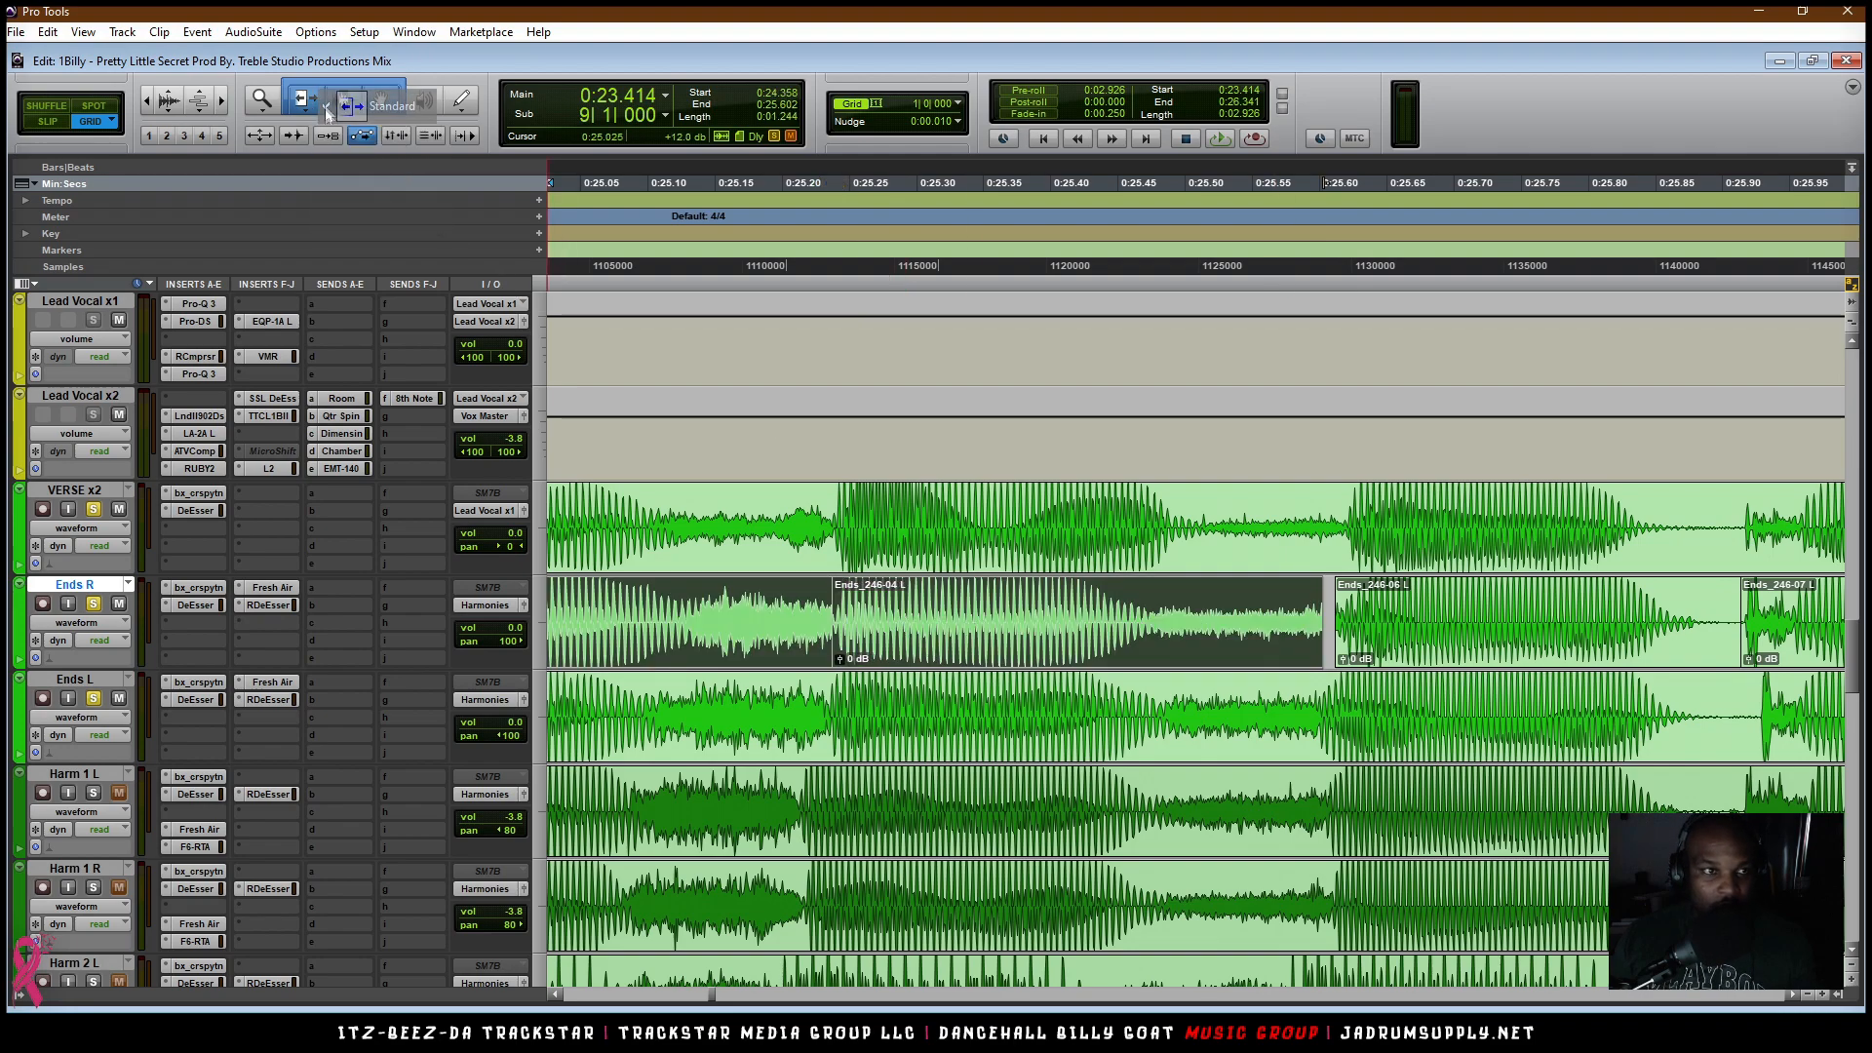
# Step: Time-stretch the second Ends R part to a length of 0.385 with the TCE Trim tool, and restore the Standard Trim tool
pyautogui.rightClick(316, 103)
pyautogui.click(377, 141)
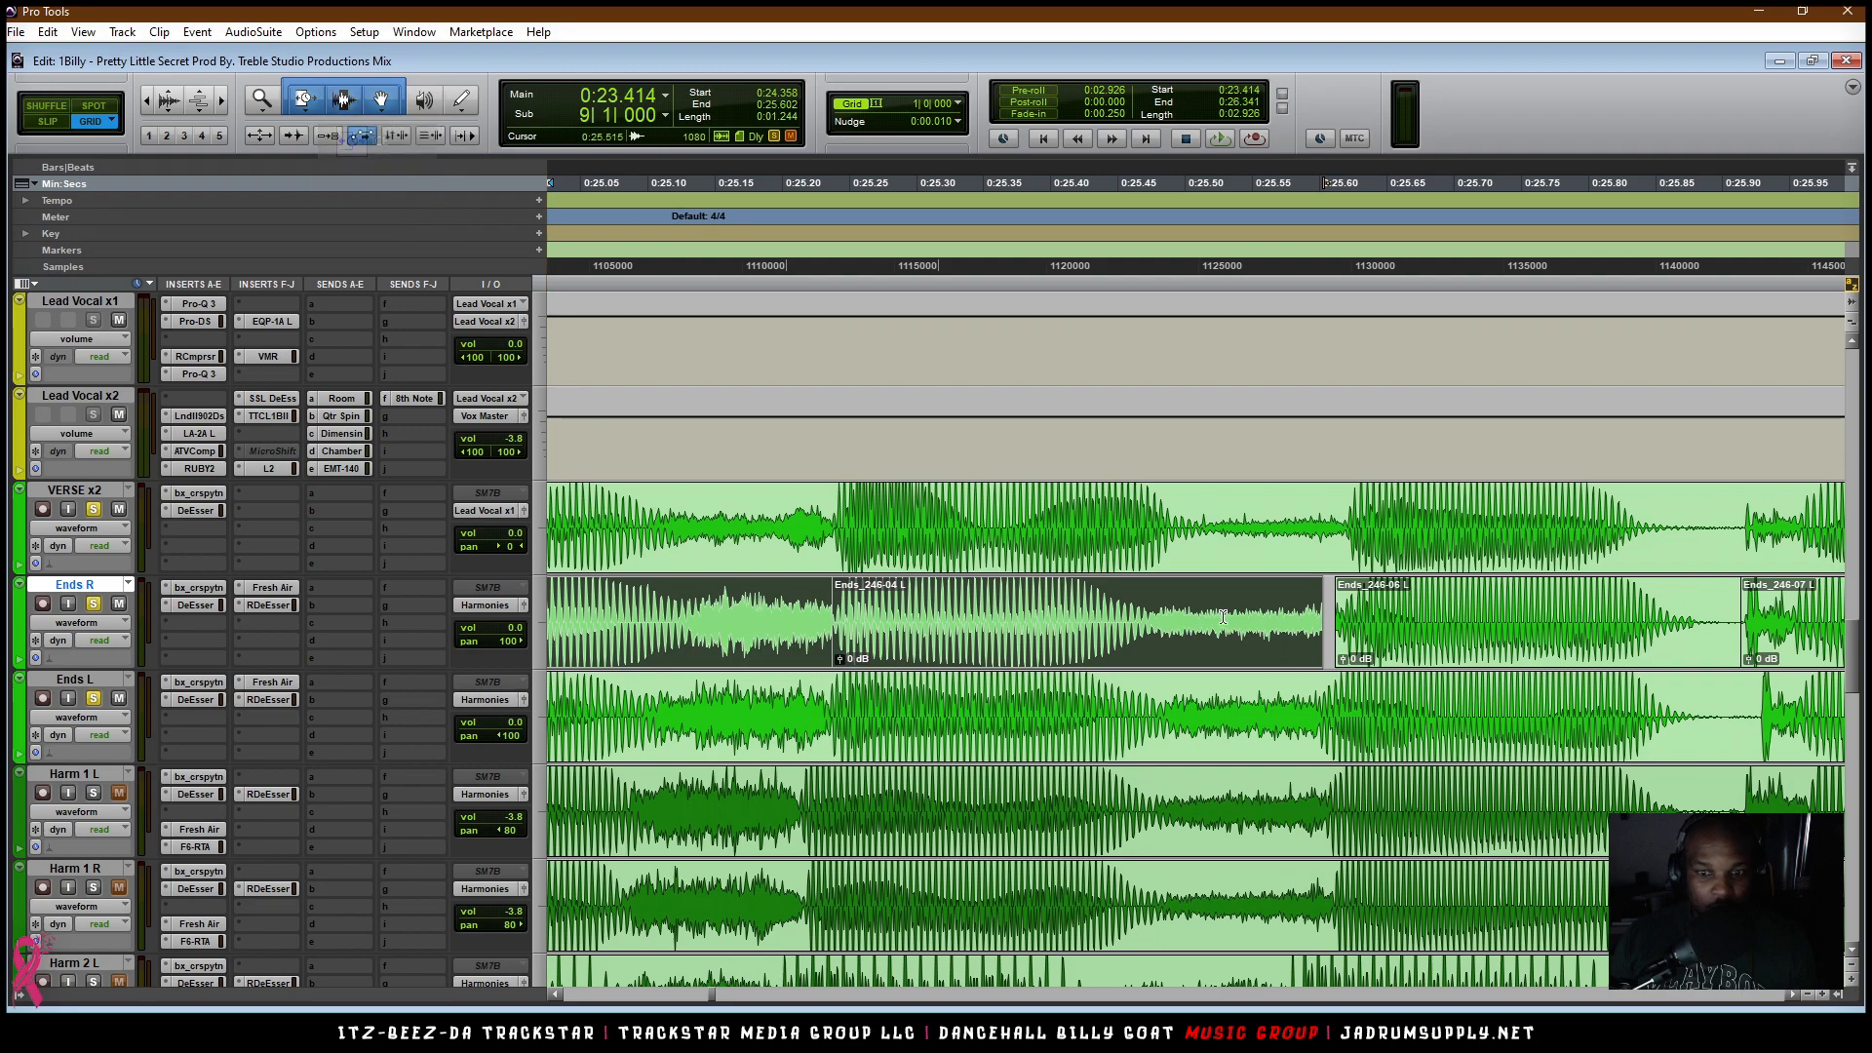
pyautogui.click(1319, 607)
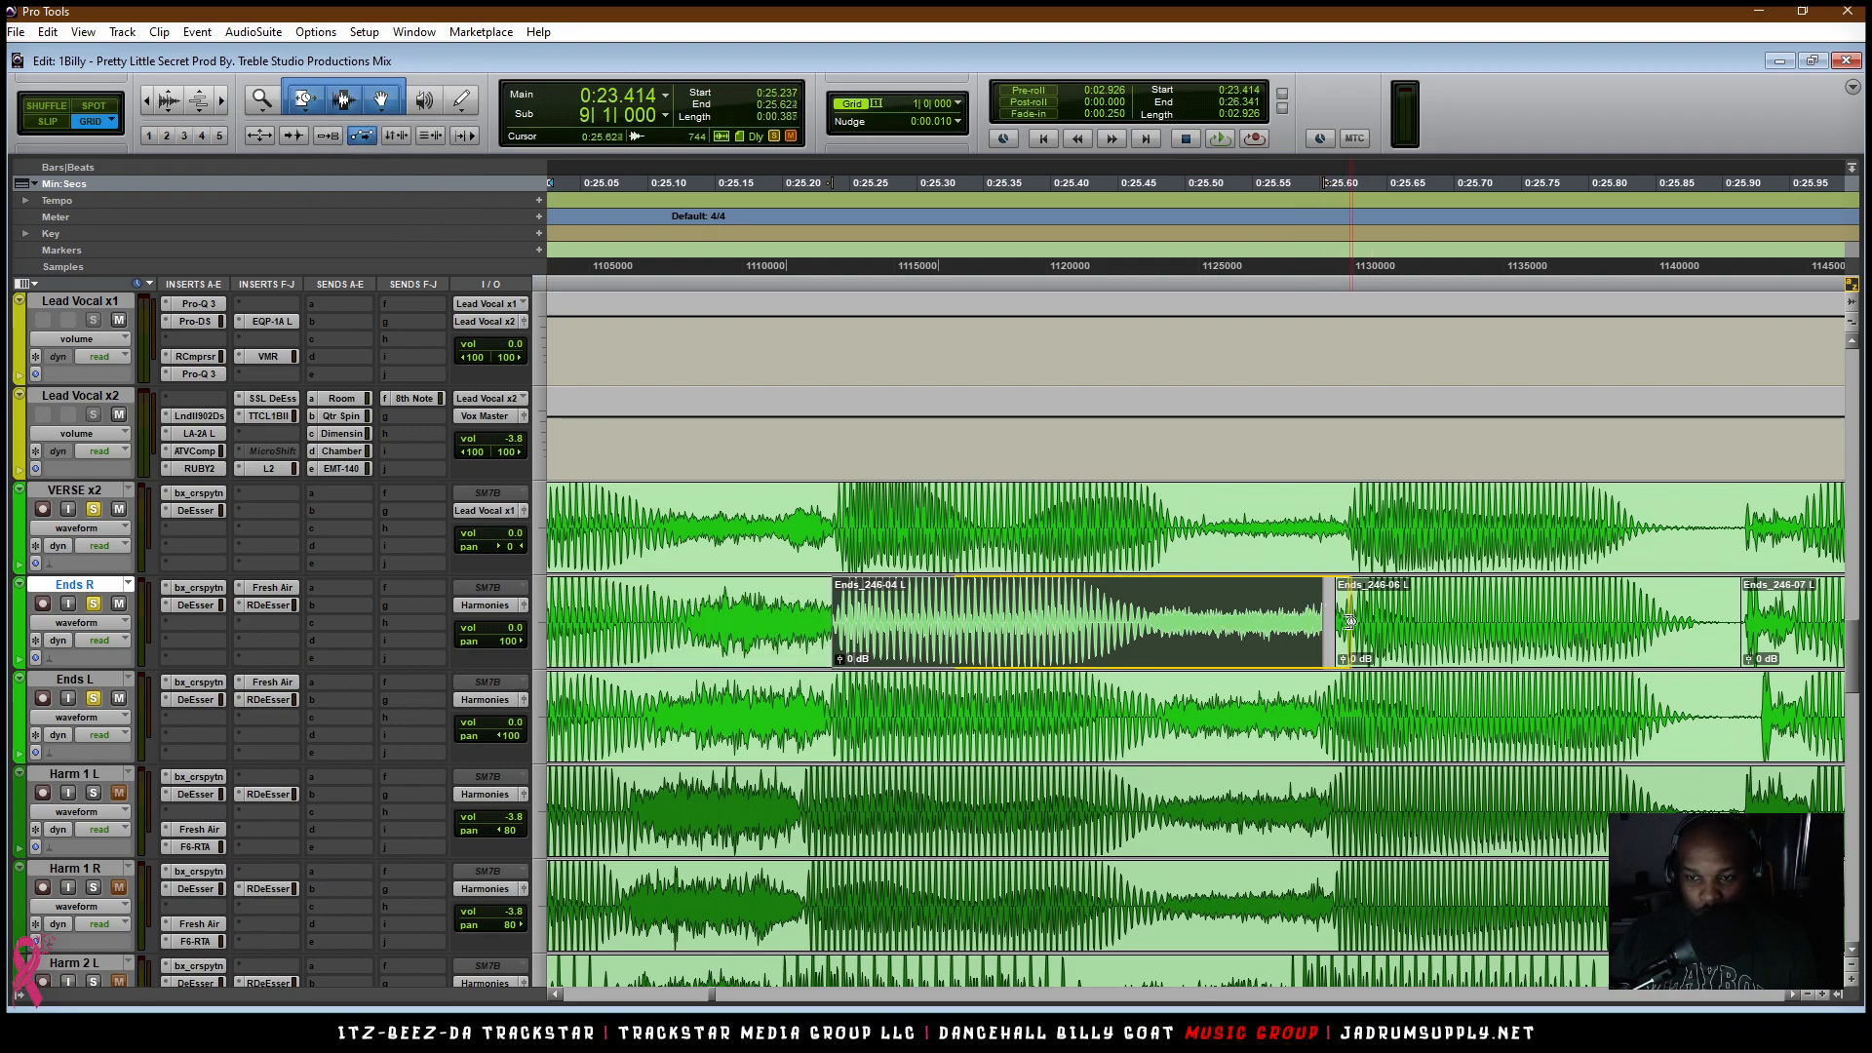
pyautogui.moveTo(1338, 641); pyautogui.dragTo(1349, 642)
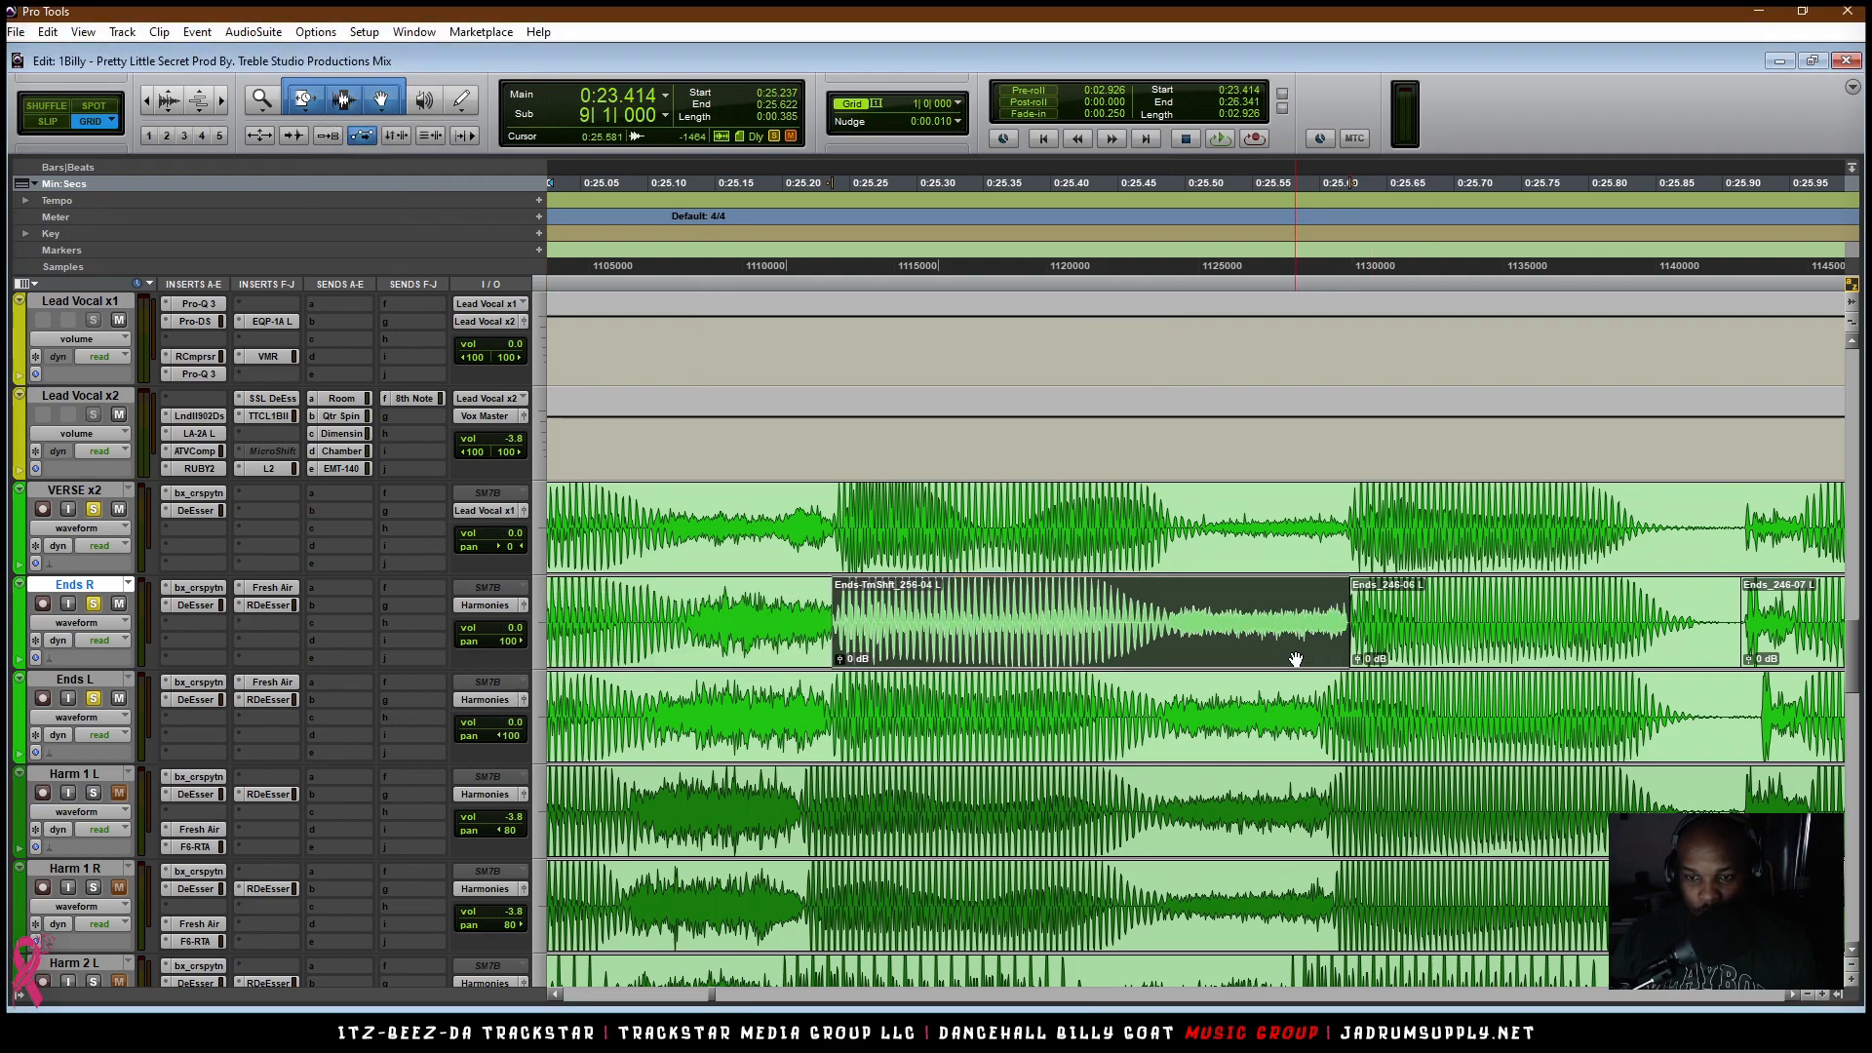
pyautogui.rightClick(305, 97)
pyautogui.click(364, 110)
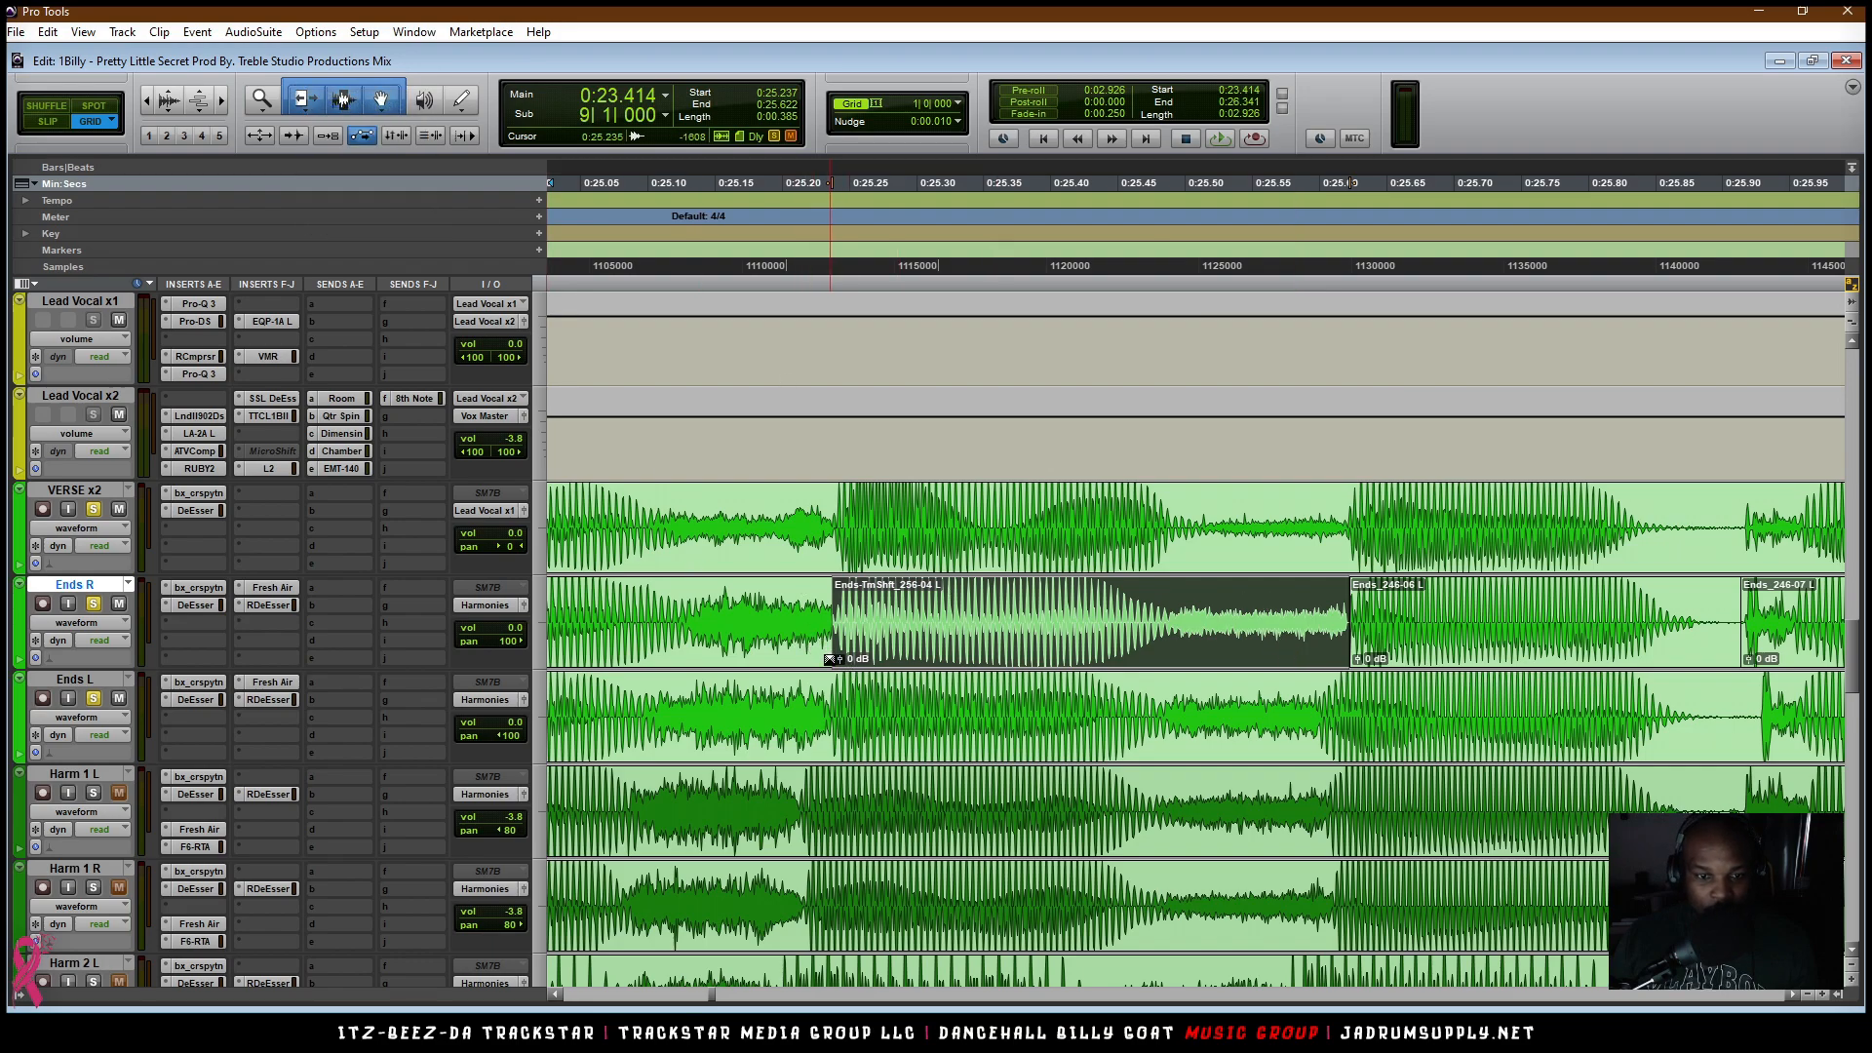
# Step: Crossfade the joins on both sides of the second Ends R part, adjusting the invalid fade bounds and moving the second join to 0:25.618
pyautogui.moveTo(829, 660); pyautogui.dragTo(840, 661)
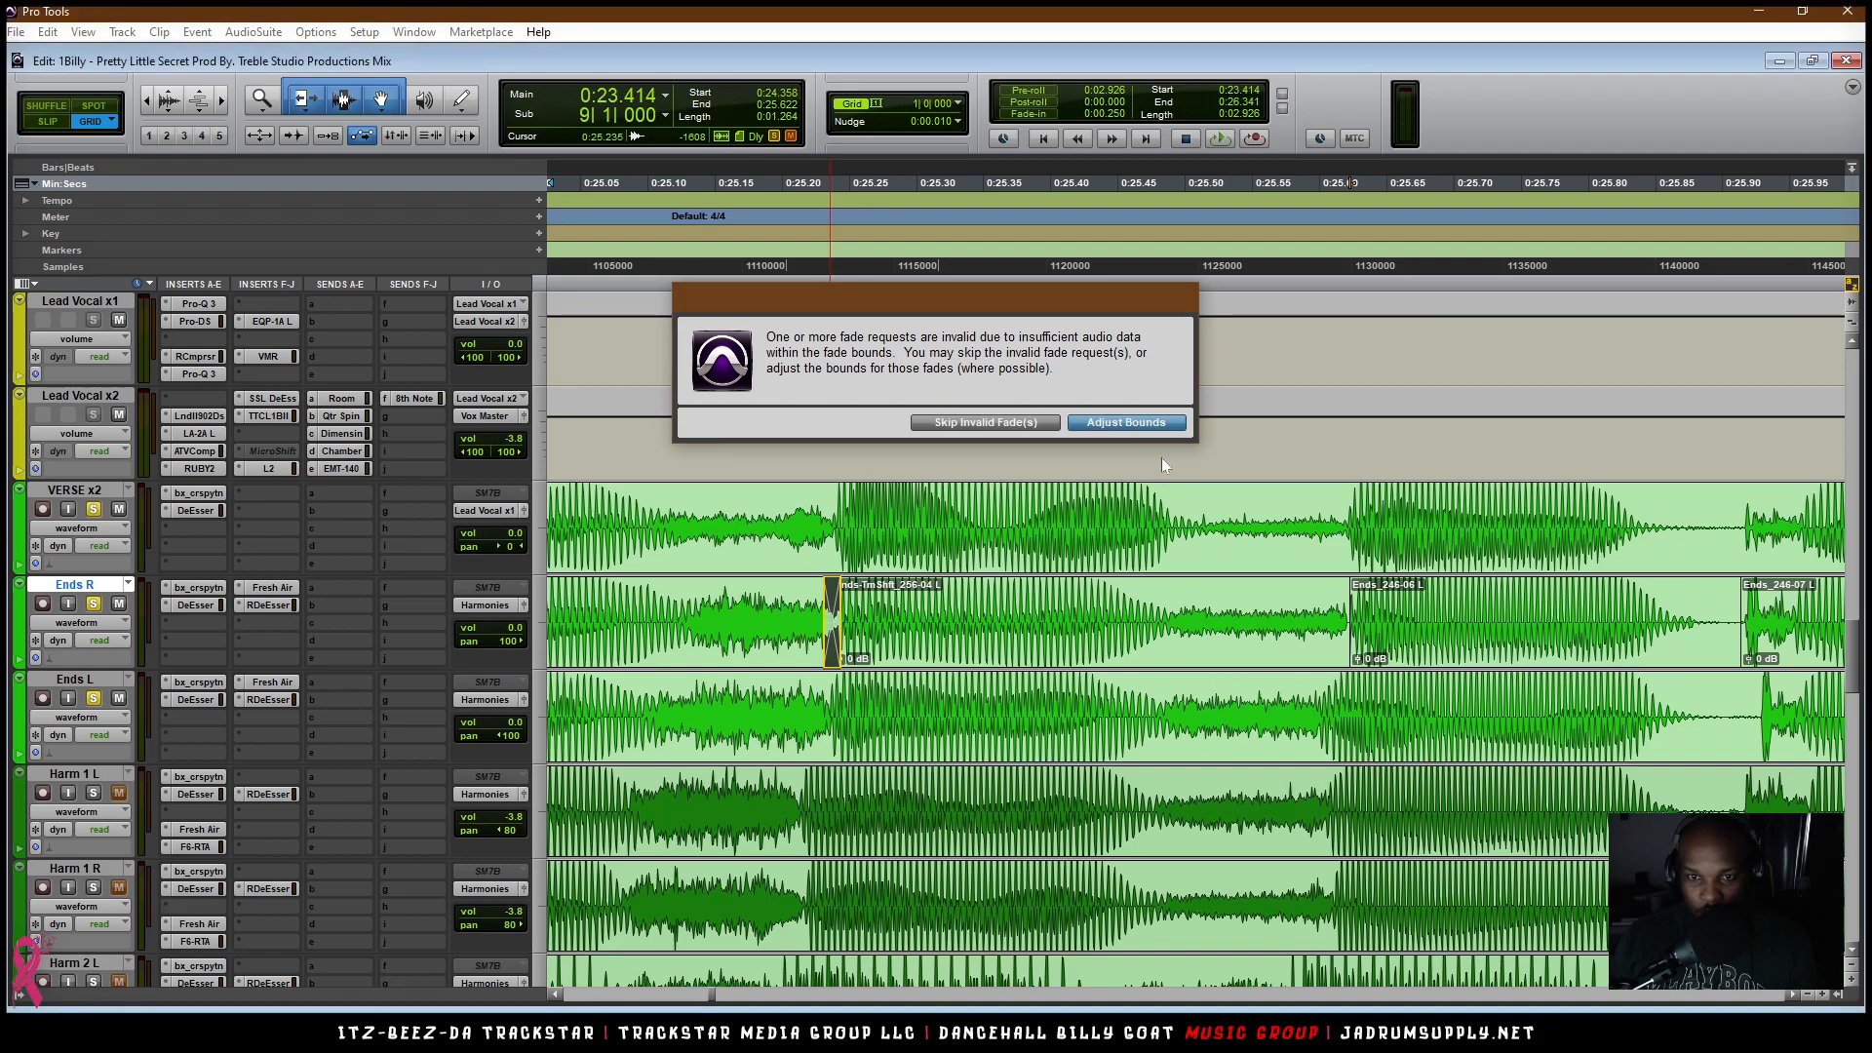
pyautogui.press('Return')
pyautogui.moveTo(1350, 629); pyautogui.dragTo(1345, 625)
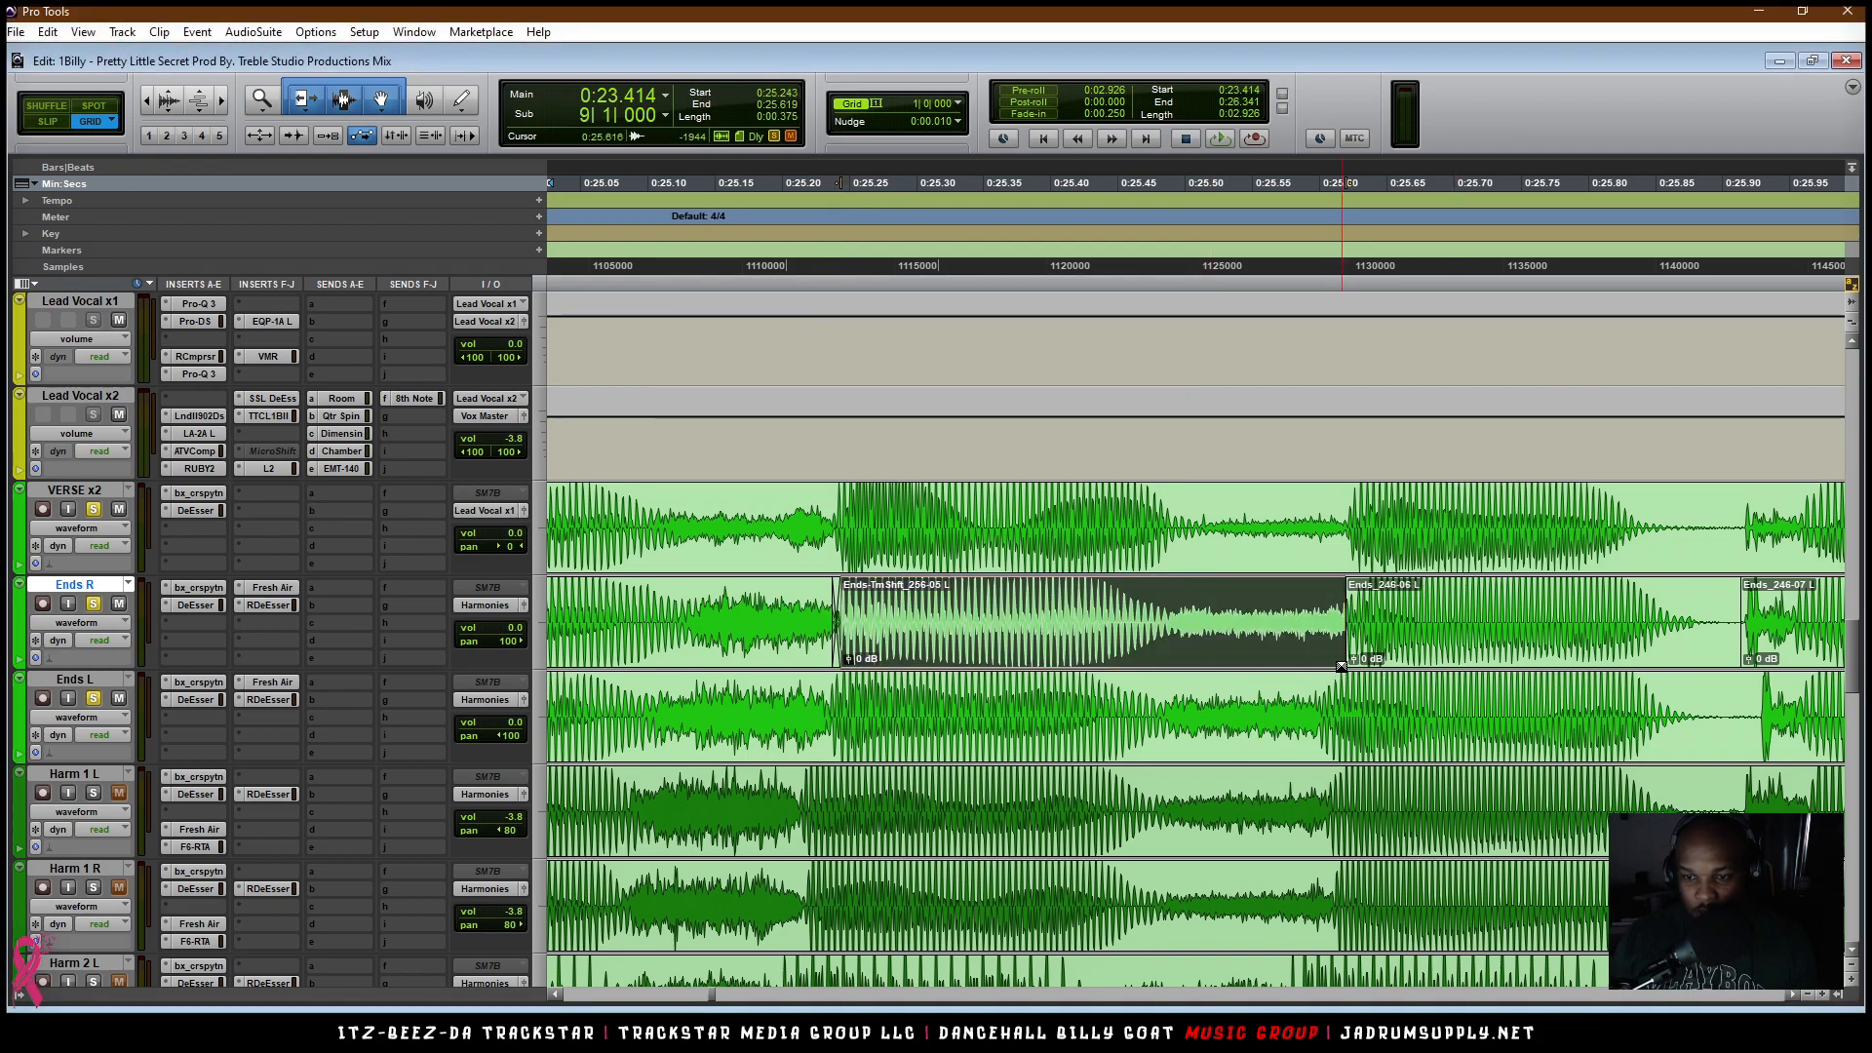
pyautogui.click(1344, 670)
pyautogui.click(1403, 692)
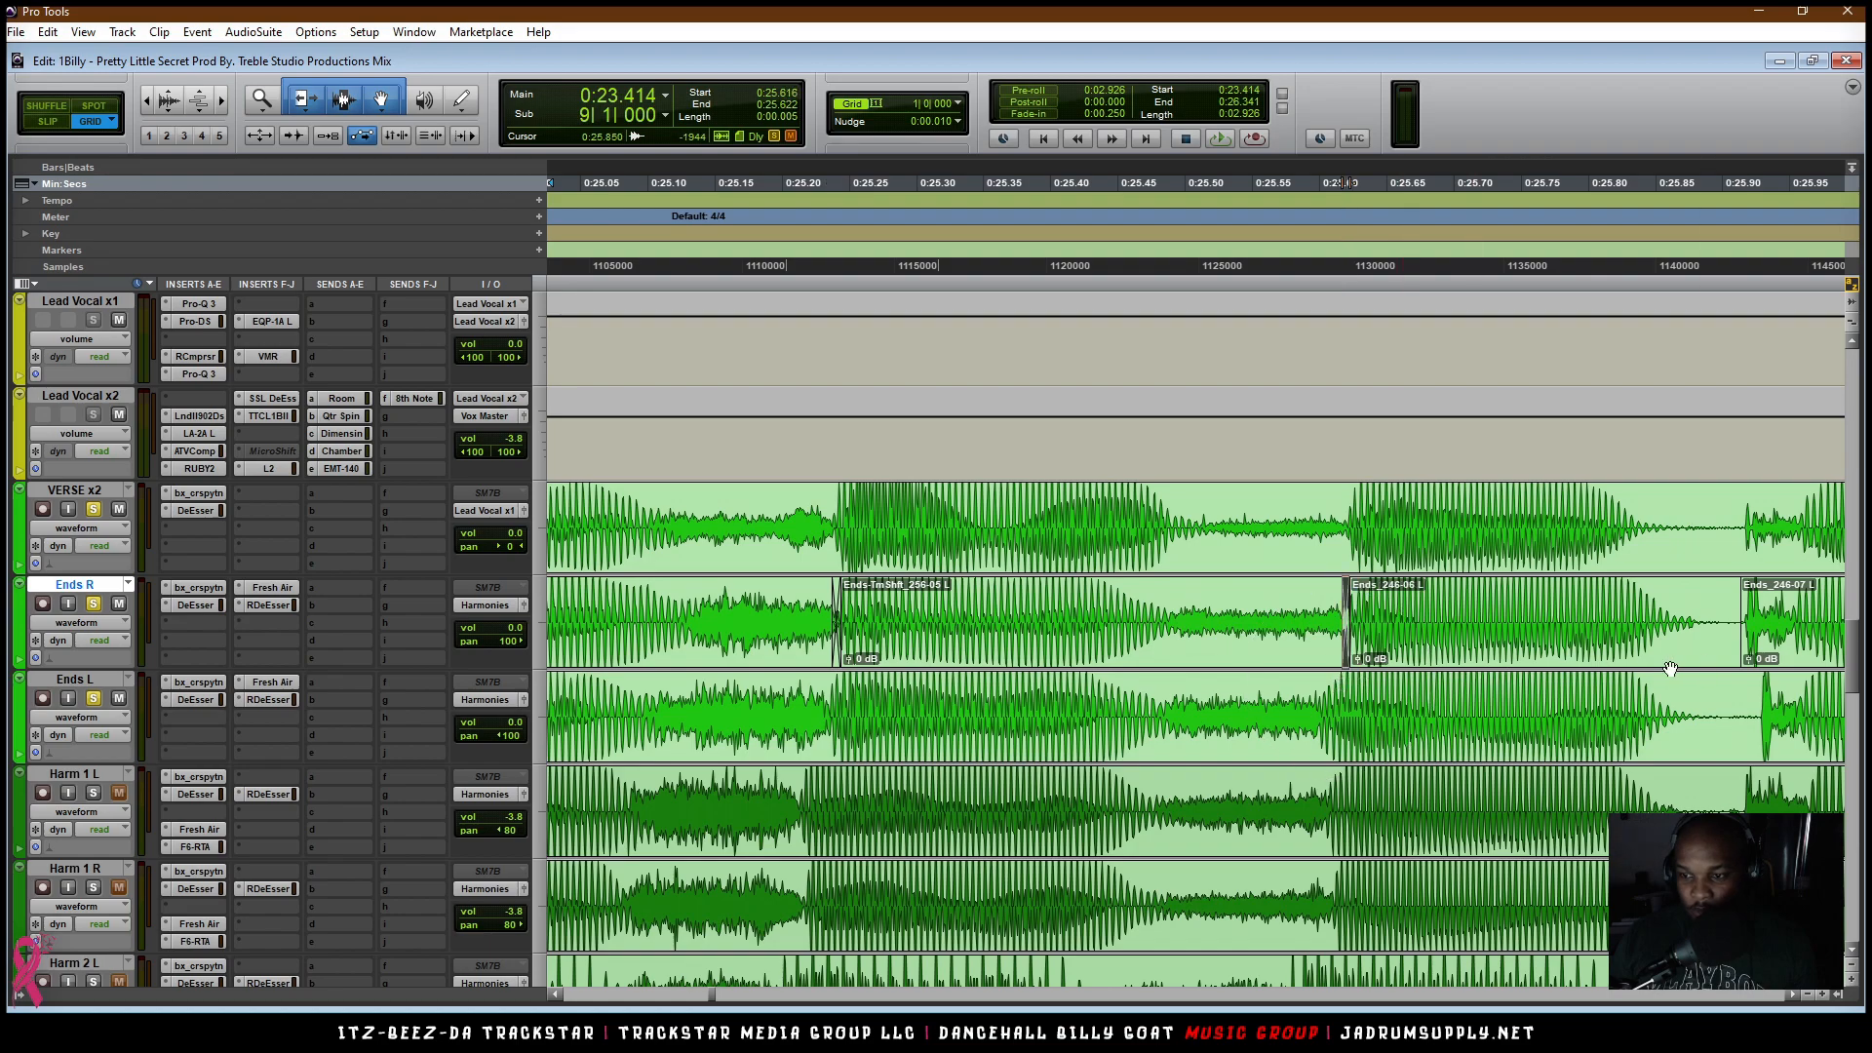
# Step: Try a crossfade before the last Ends R word and a fade-out of about 0.124 at its end, and remove both fades
pyautogui.click(1748, 668)
pyautogui.press('r')
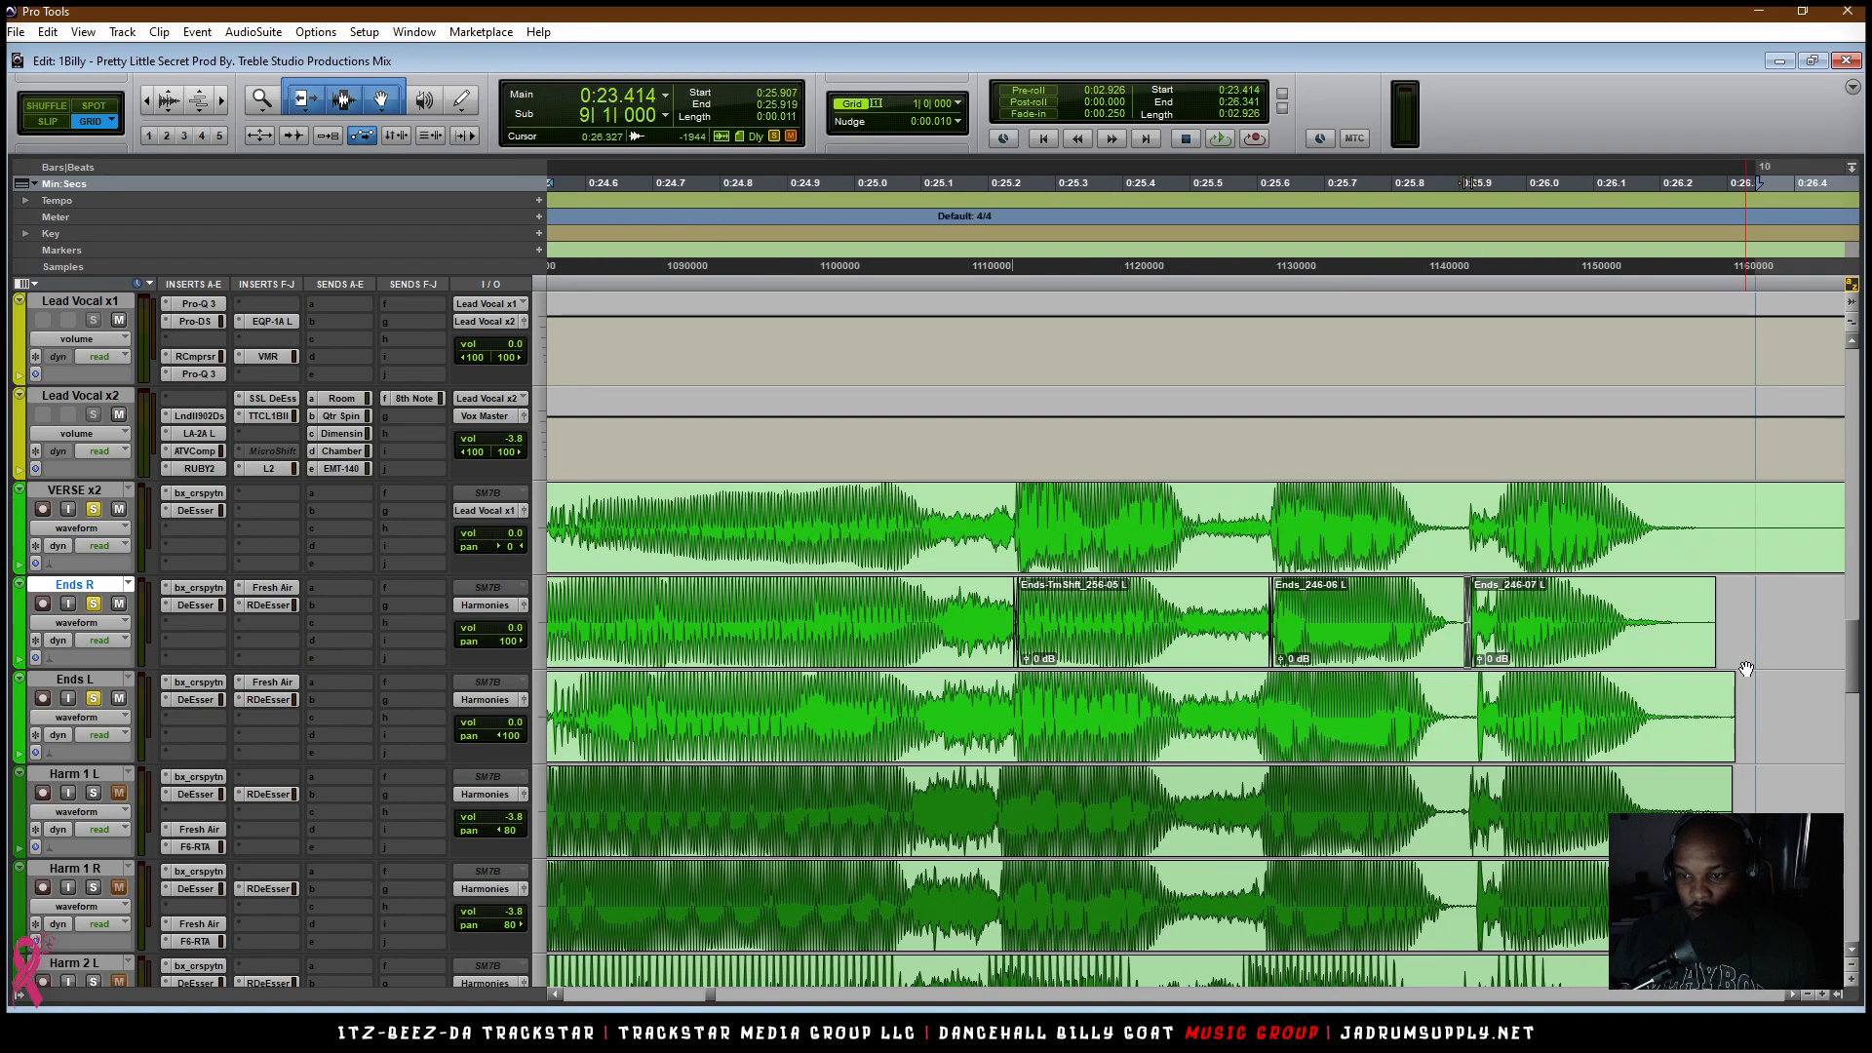
pyautogui.moveTo(1711, 581); pyautogui.dragTo(1628, 582)
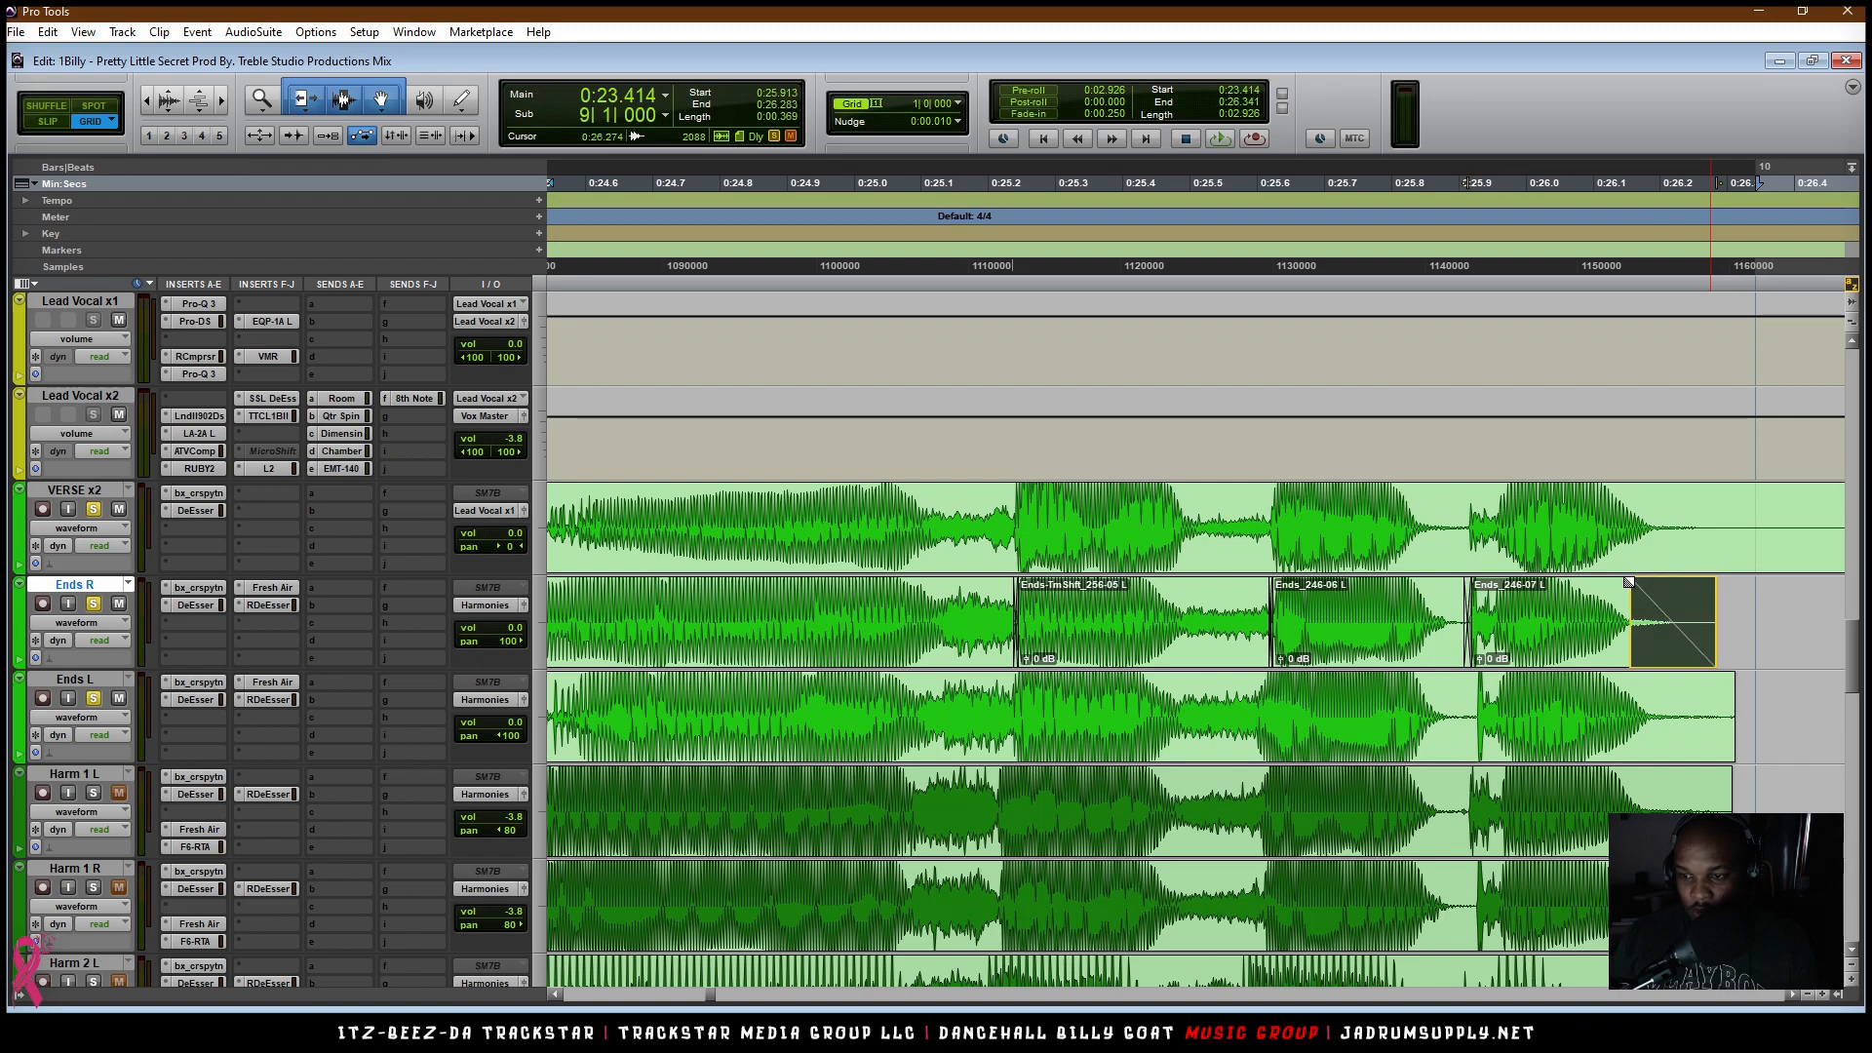
pyautogui.press('t')
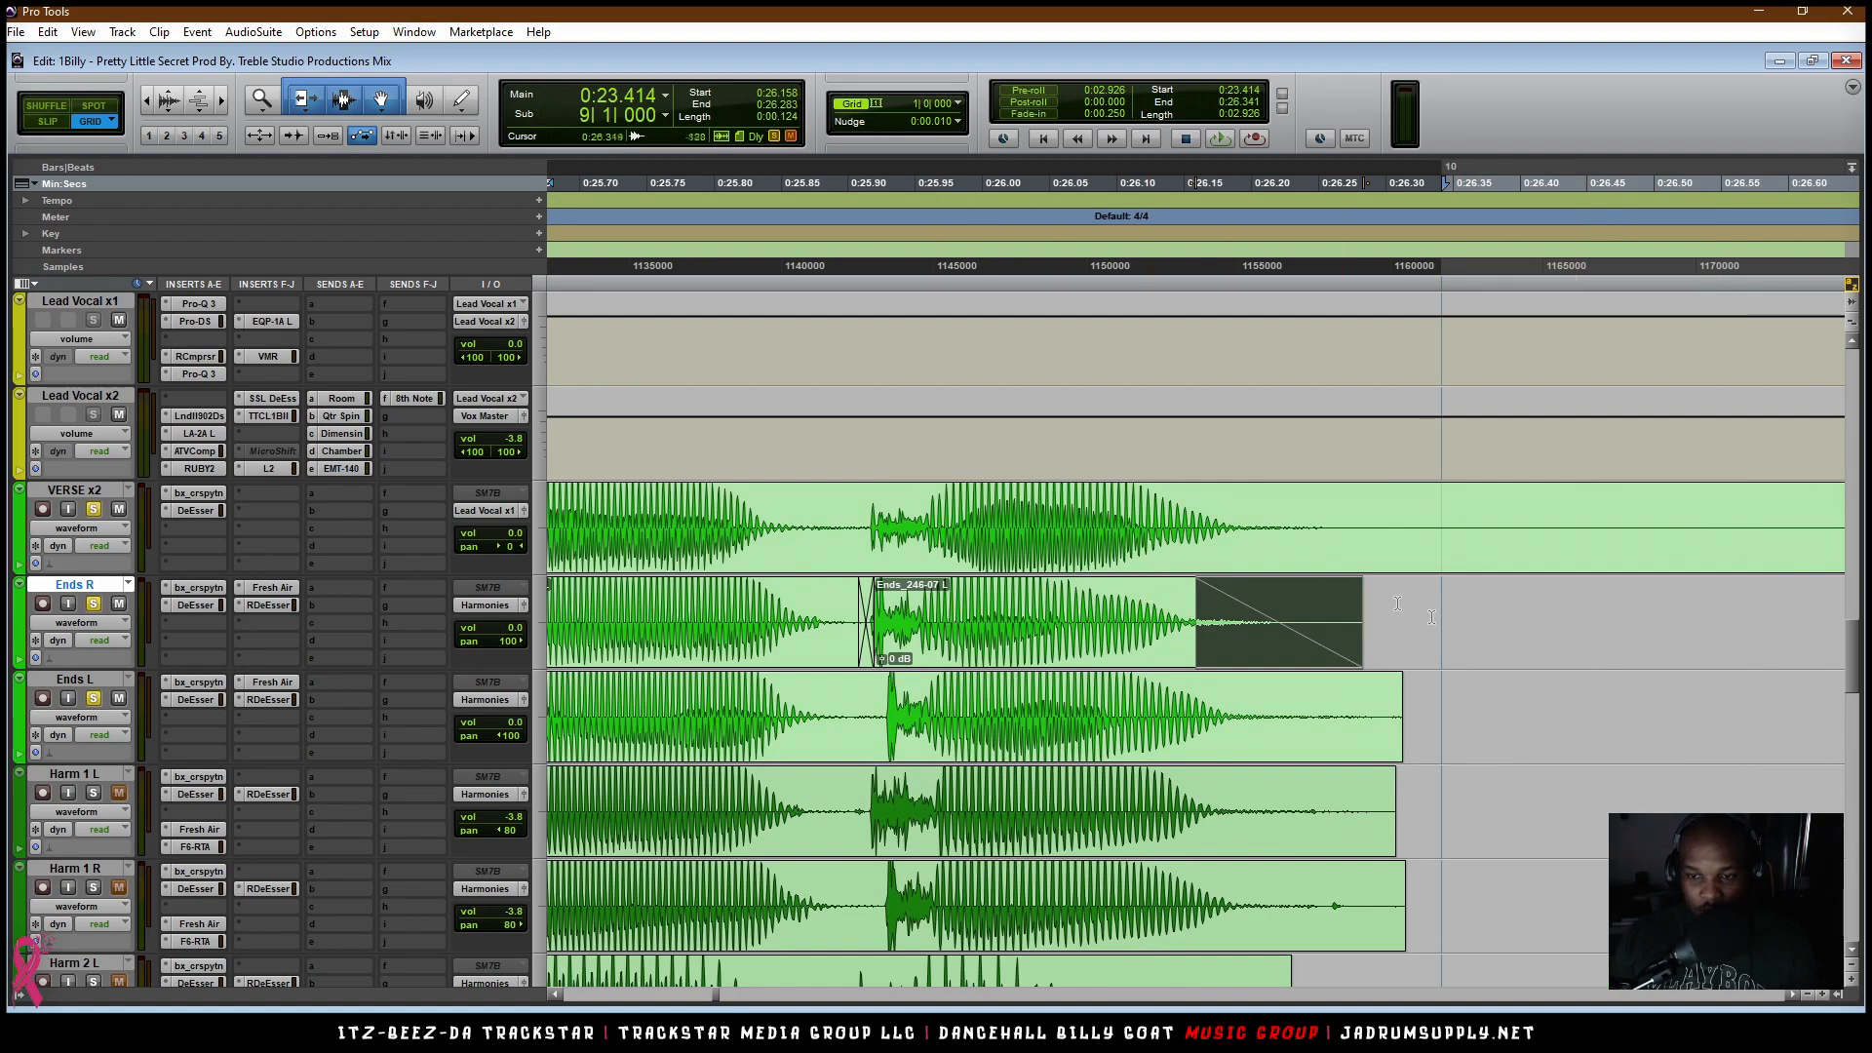
pyautogui.click(870, 629)
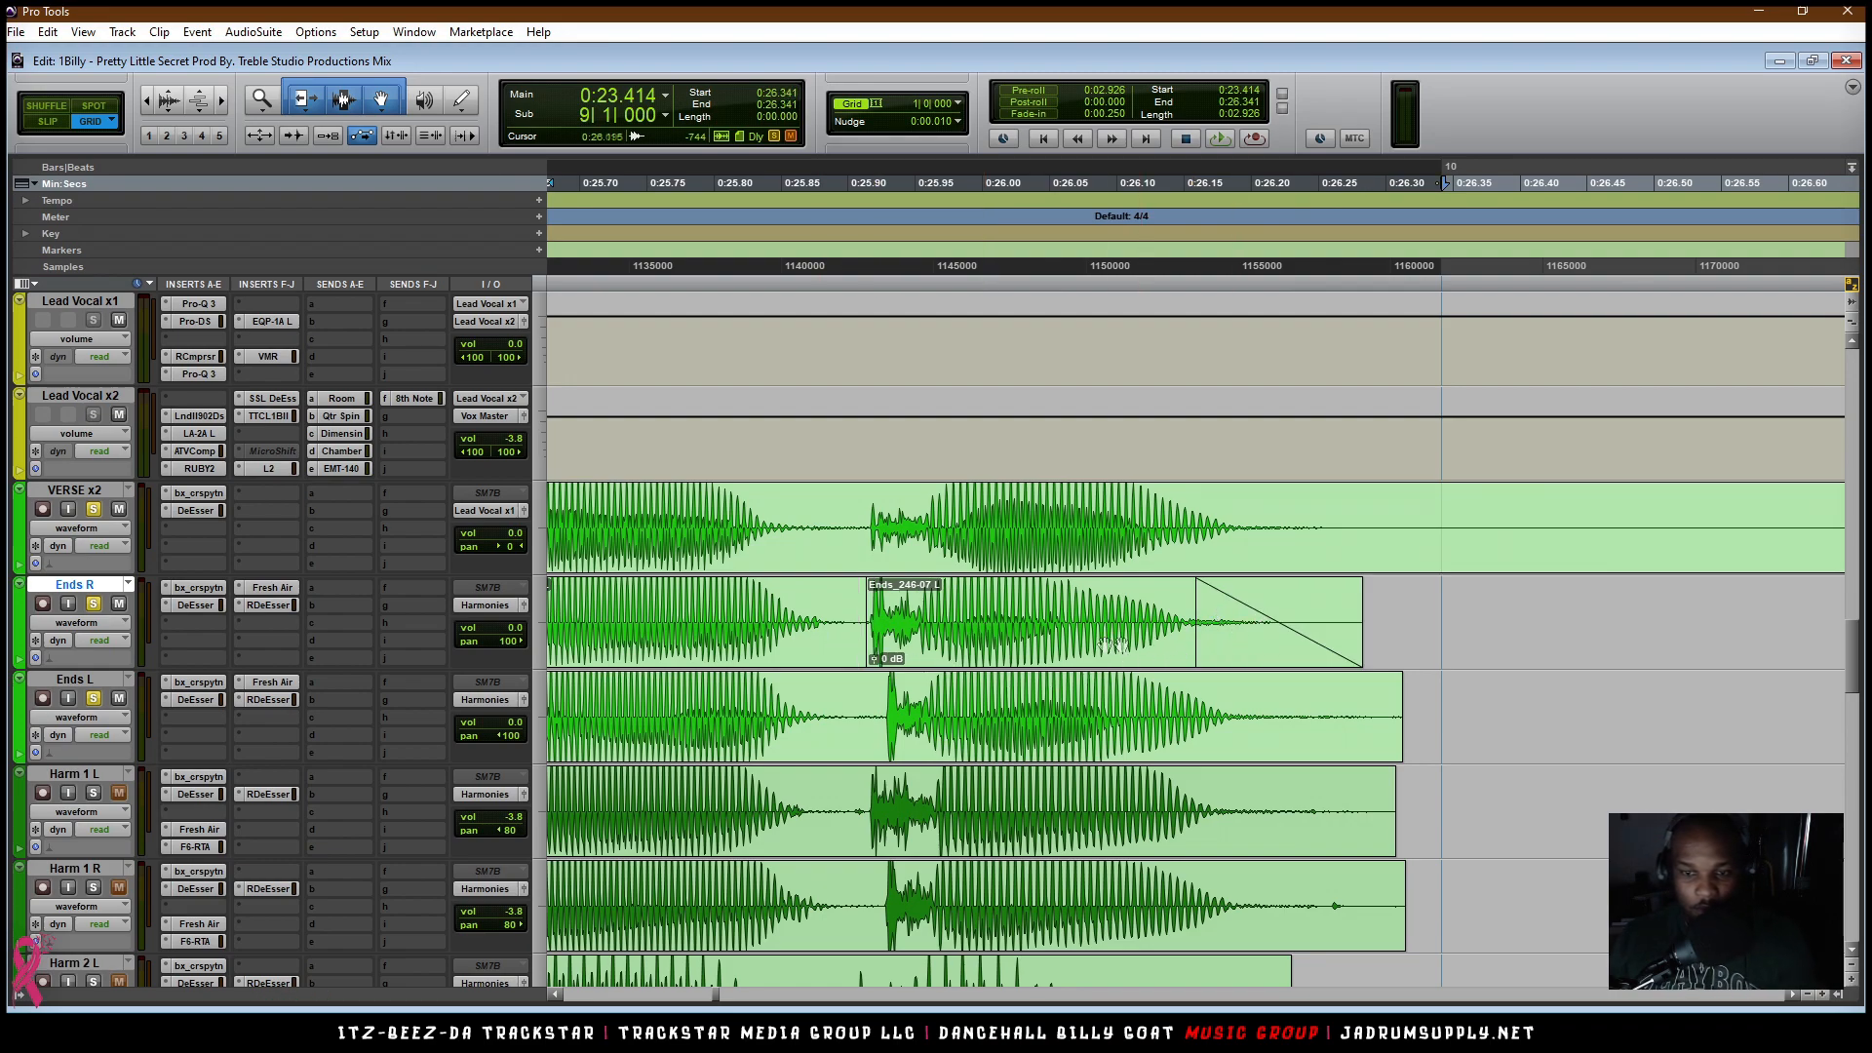
pyautogui.click(1261, 663)
pyautogui.press('Delete')
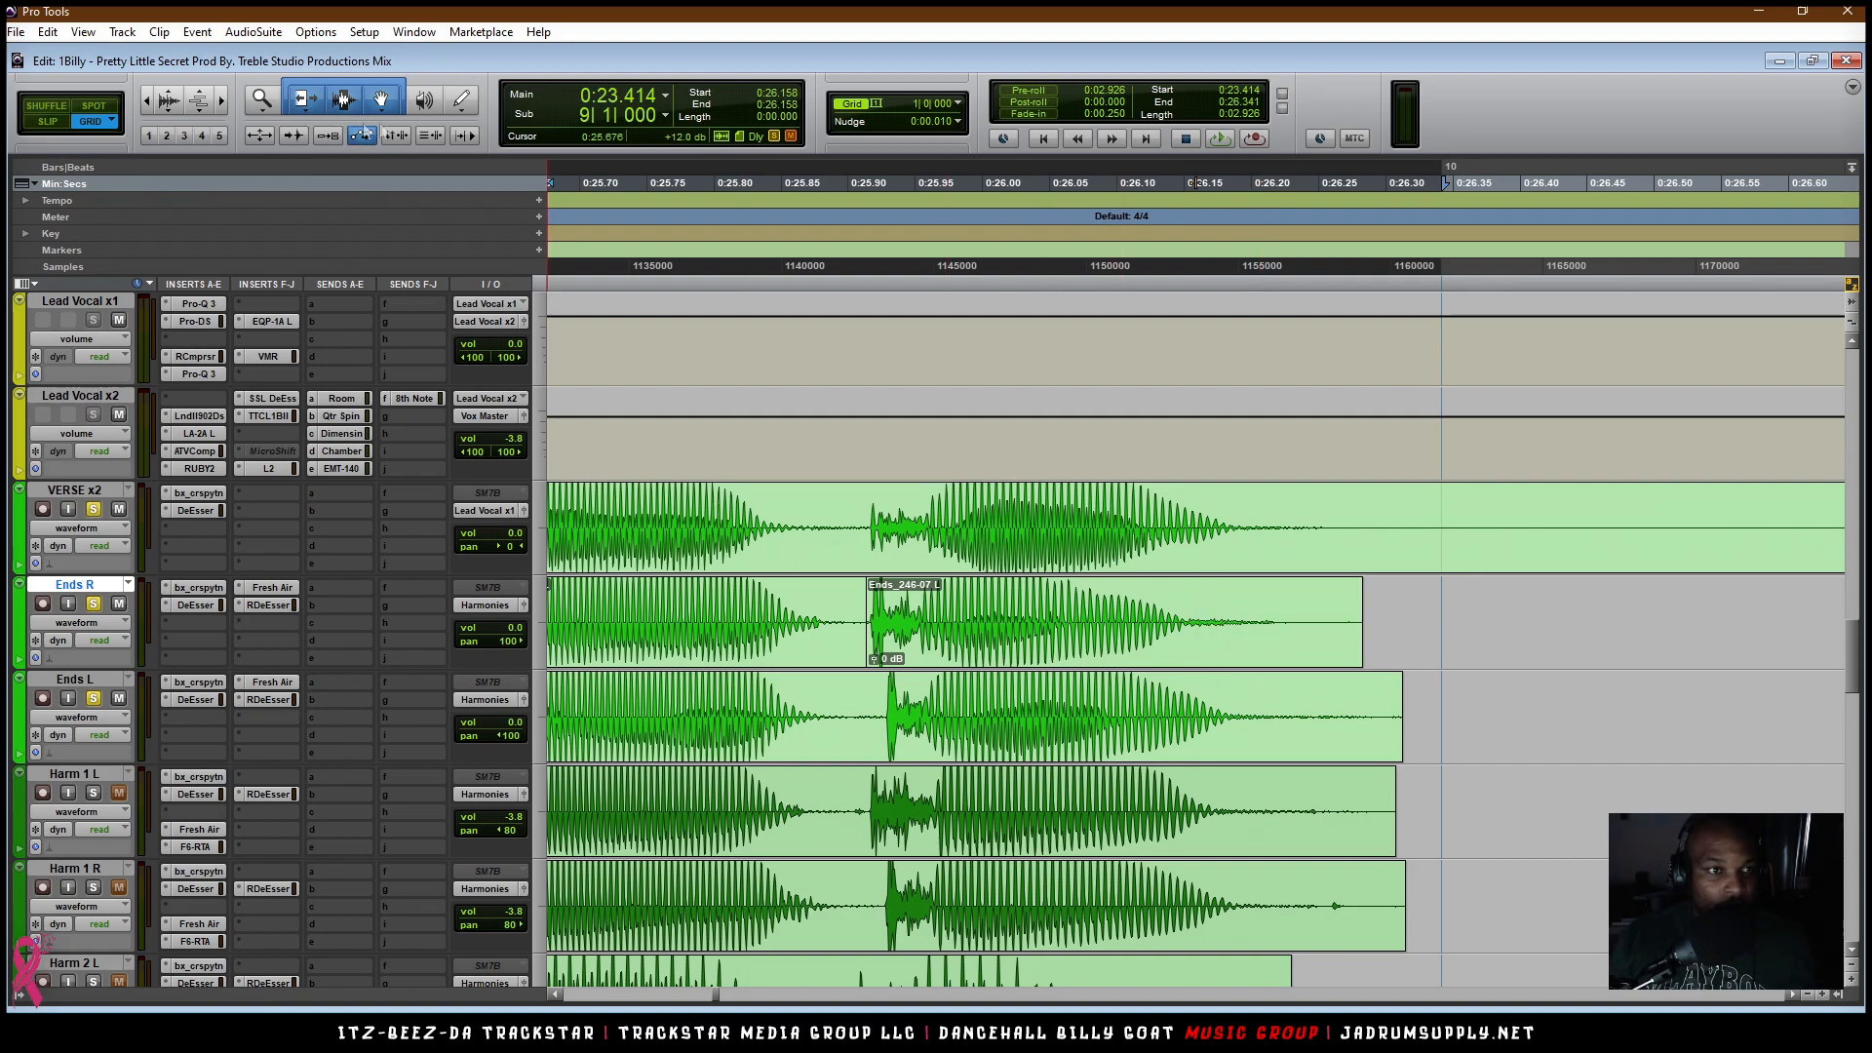
# Step: Time-stretch the last Ends R part from its end to a length of 0.392 with the TCE Trim tool
pyautogui.click(330, 102)
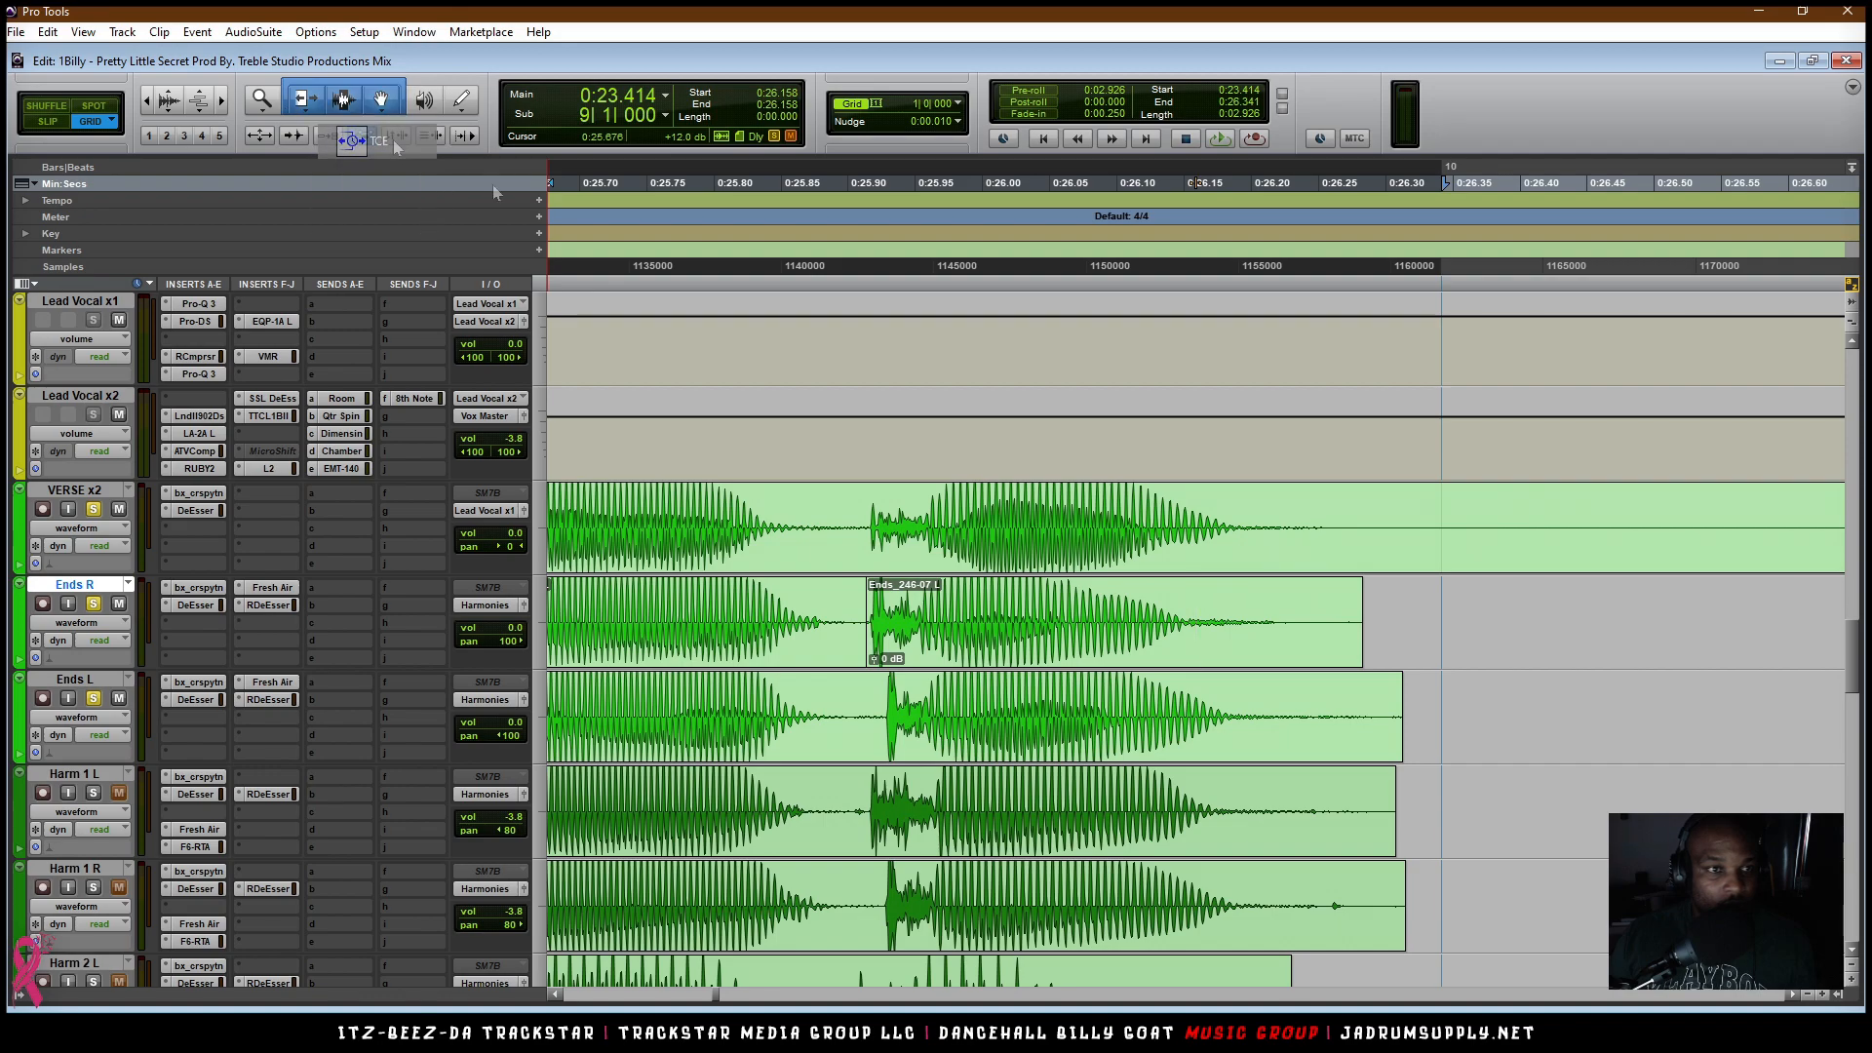
pyautogui.moveTo(1354, 611); pyautogui.dragTo(1395, 612)
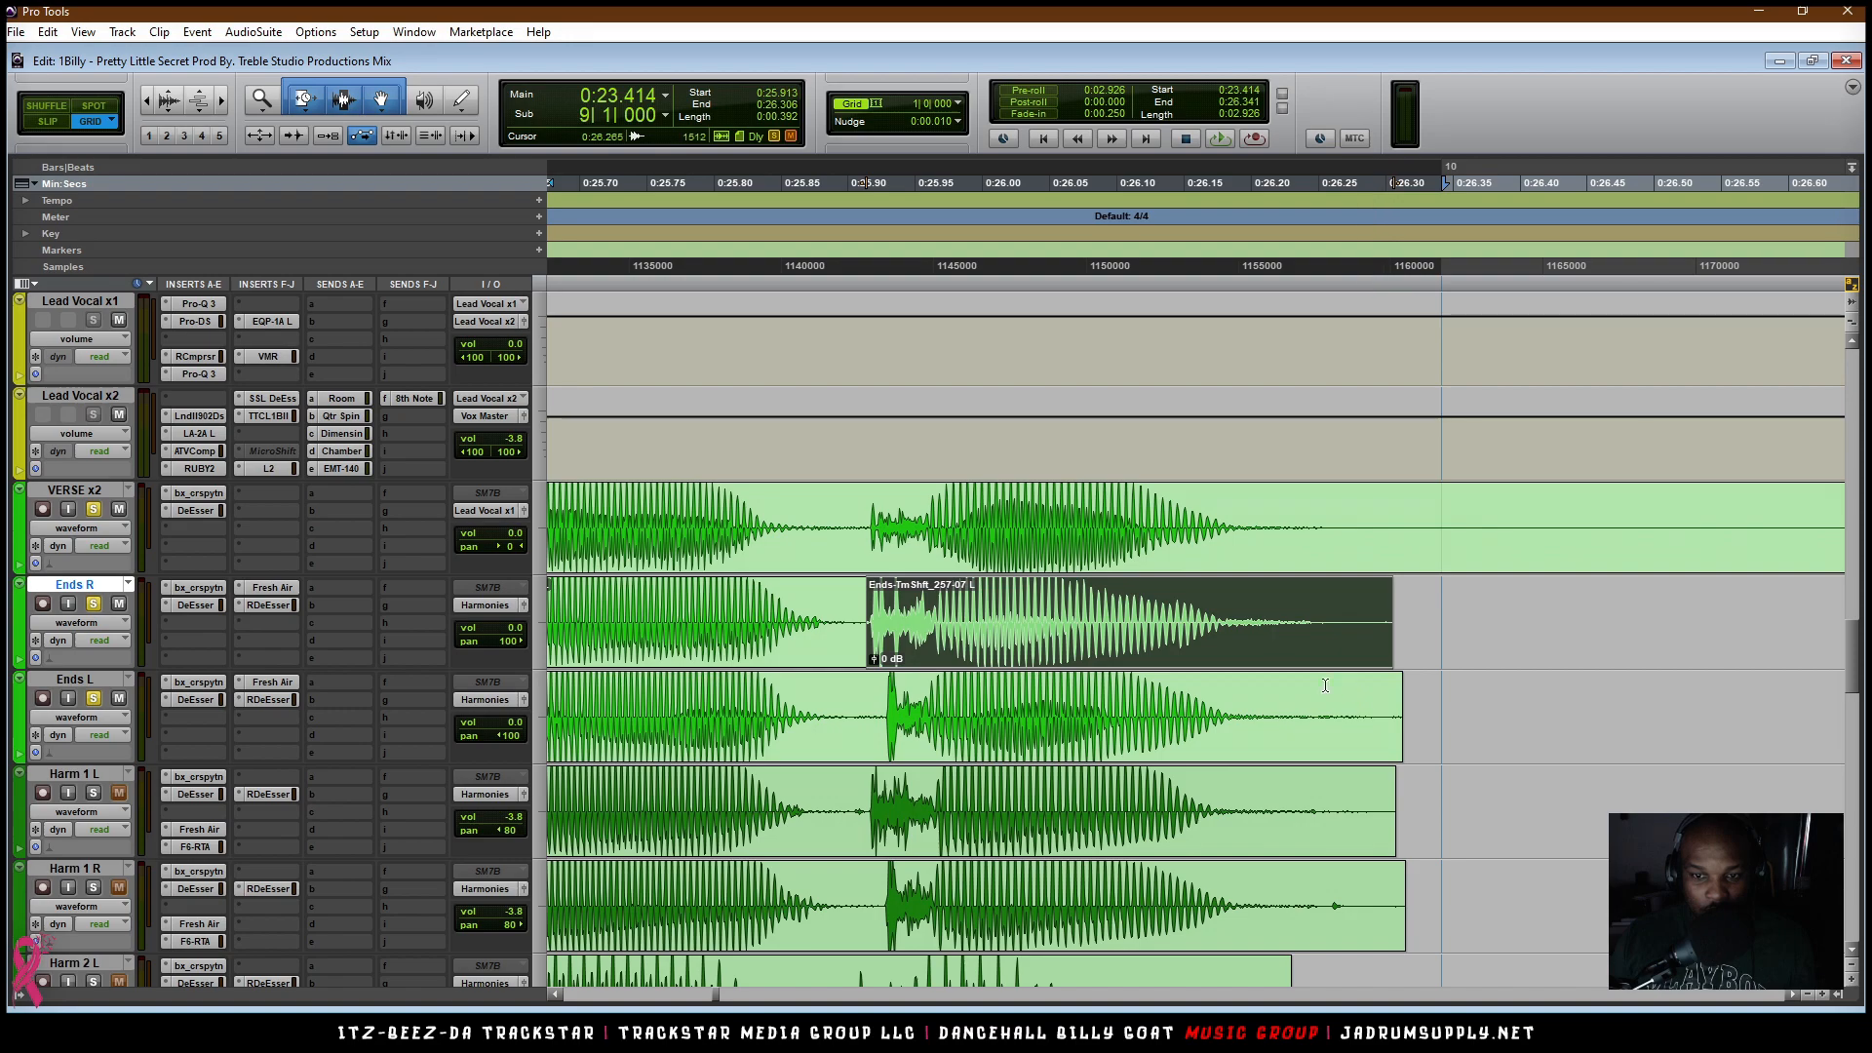
# Step: Restore the Standard Trim tool and crossfade the join before the last Ends R part over about 0.006
pyautogui.click(303, 98)
pyautogui.click(360, 124)
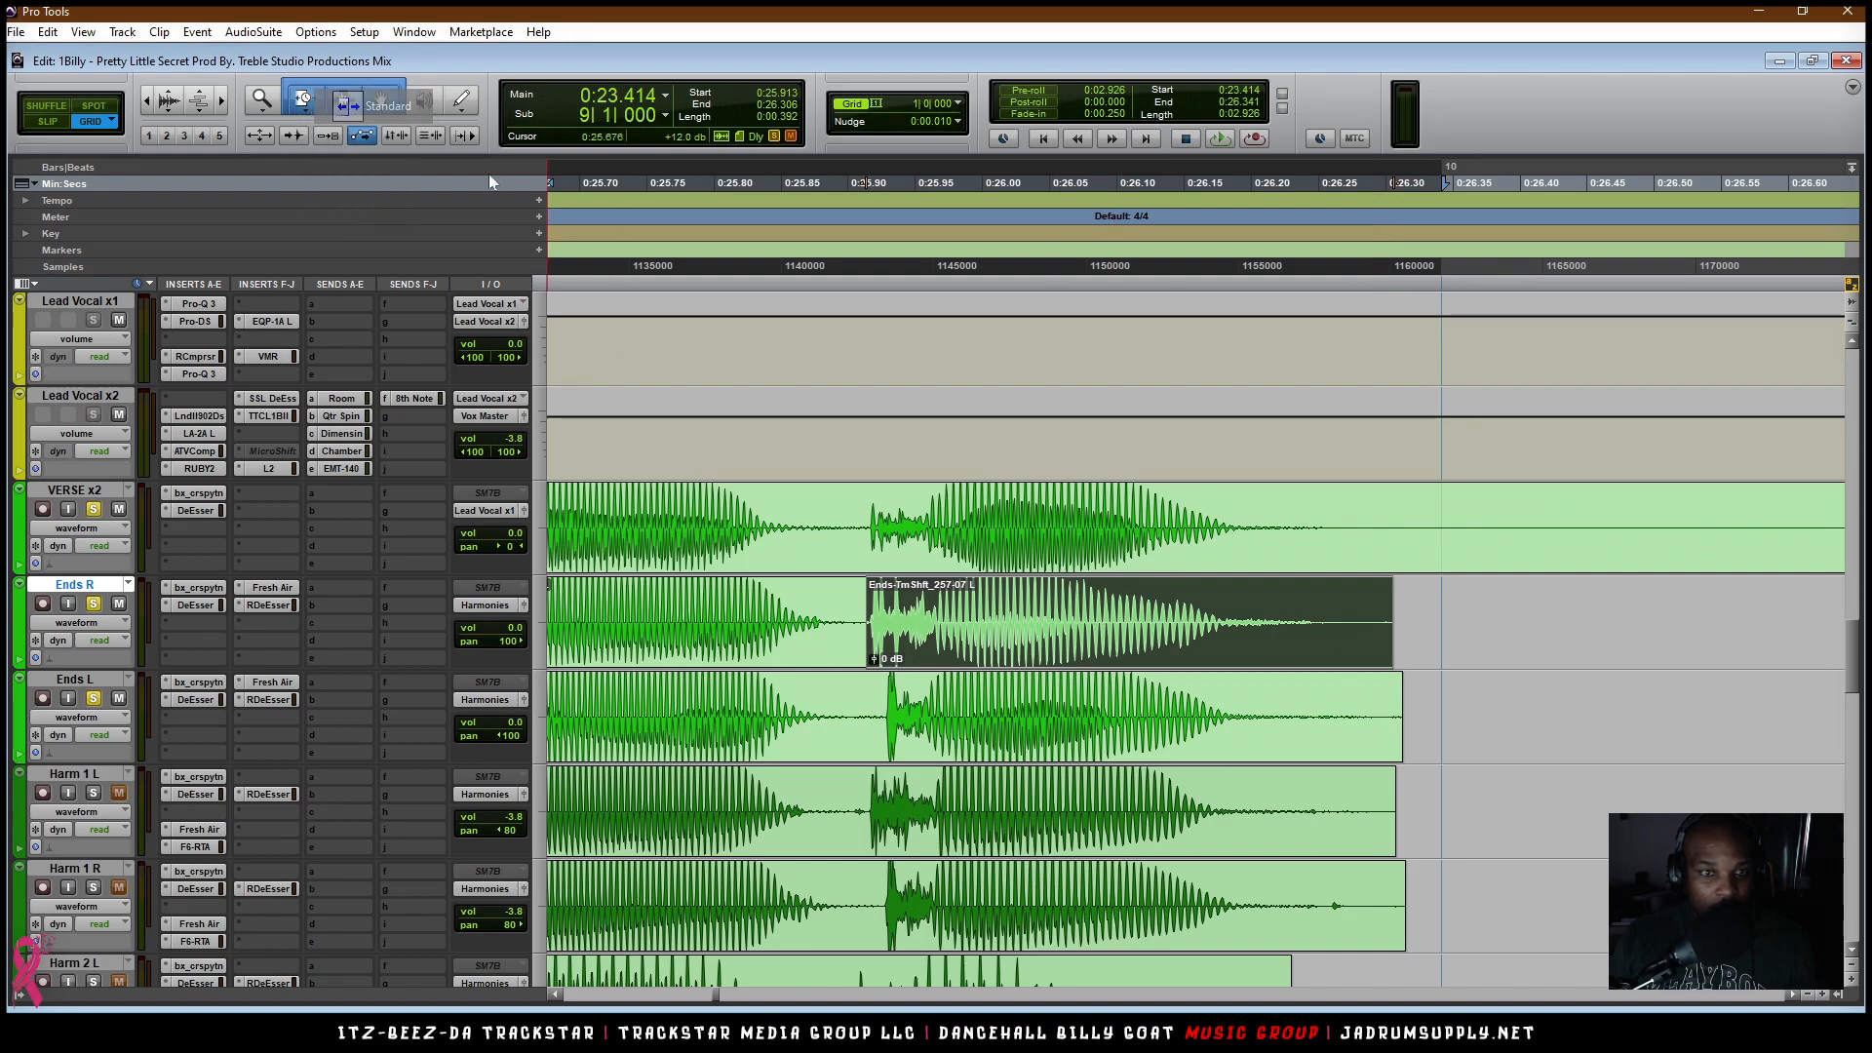
pyautogui.click(869, 659)
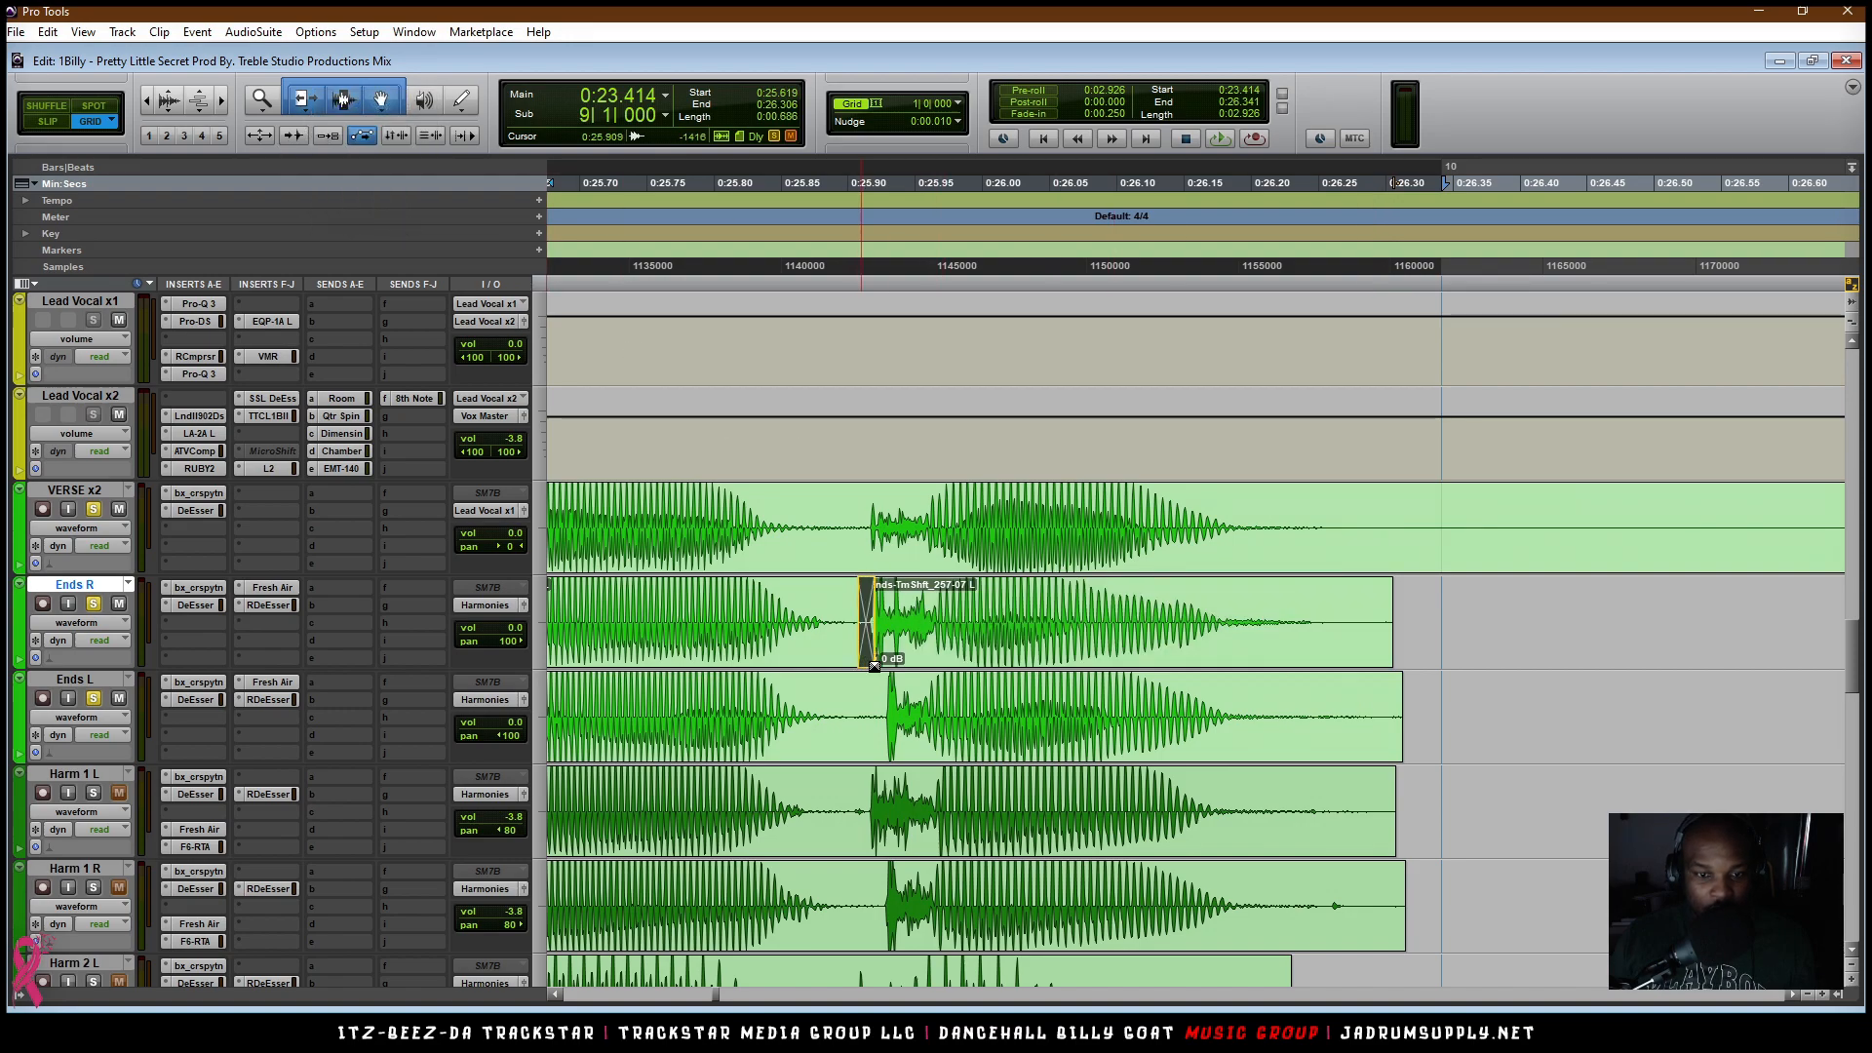
pyautogui.moveTo(874, 667); pyautogui.dragTo(874, 666)
pyautogui.click(1125, 422)
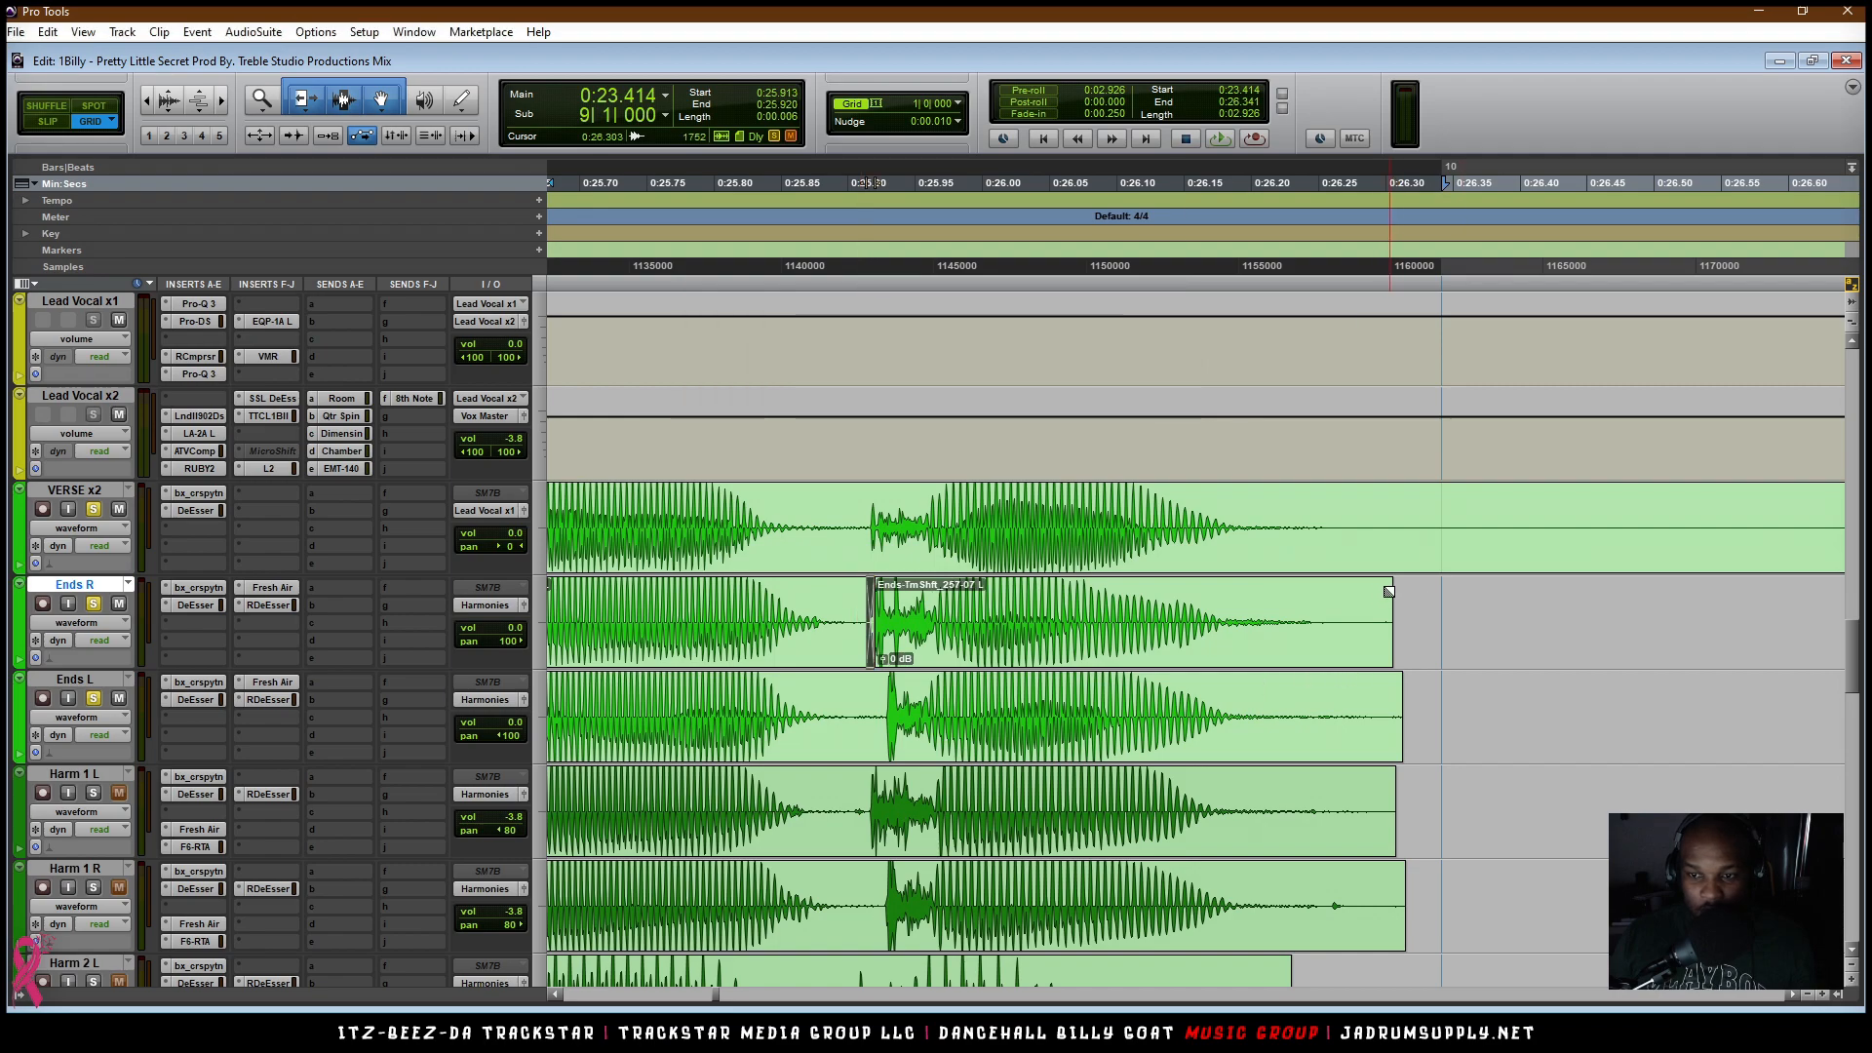
# Step: Add a fade-out of about 0.172 at the end of the last Ends R part and a fade-in at the phrase's start
pyautogui.moveTo(1343, 585); pyautogui.dragTo(1162, 598)
pyautogui.press('r')
pyautogui.press('r')
pyautogui.press('r')
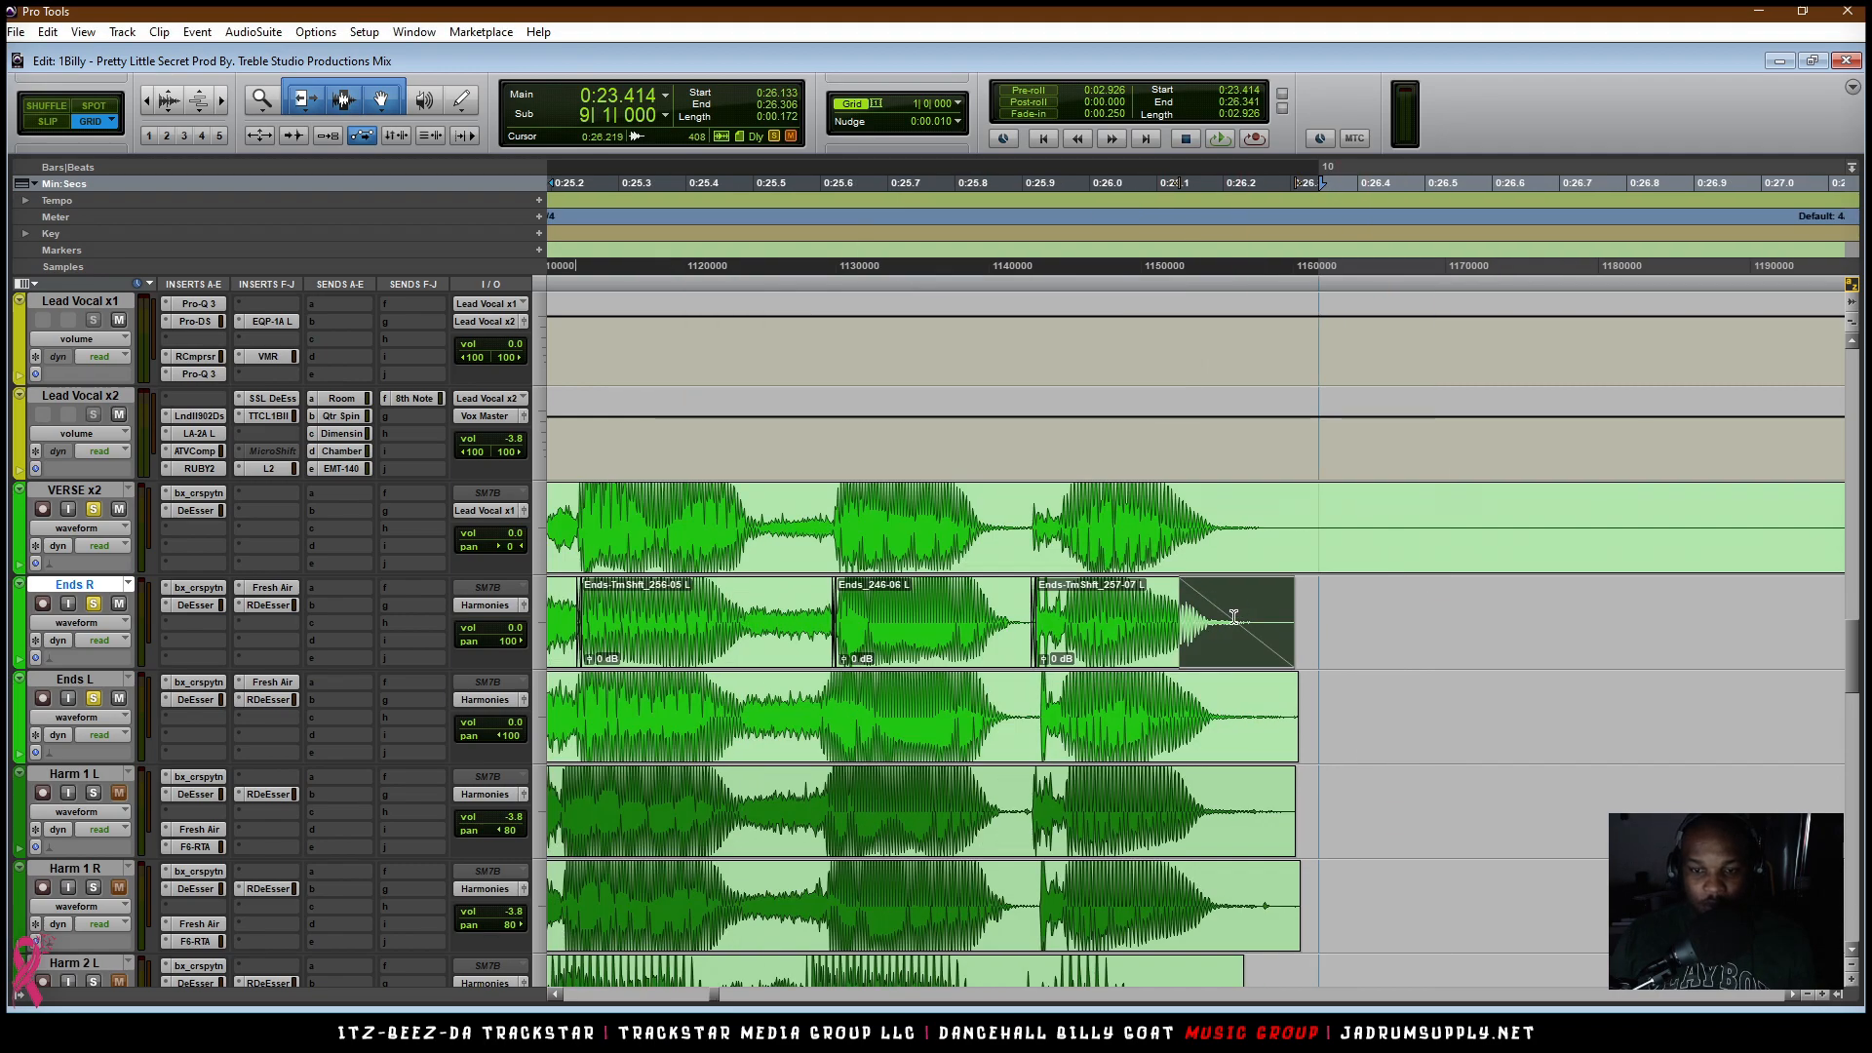
pyautogui.click(923, 648)
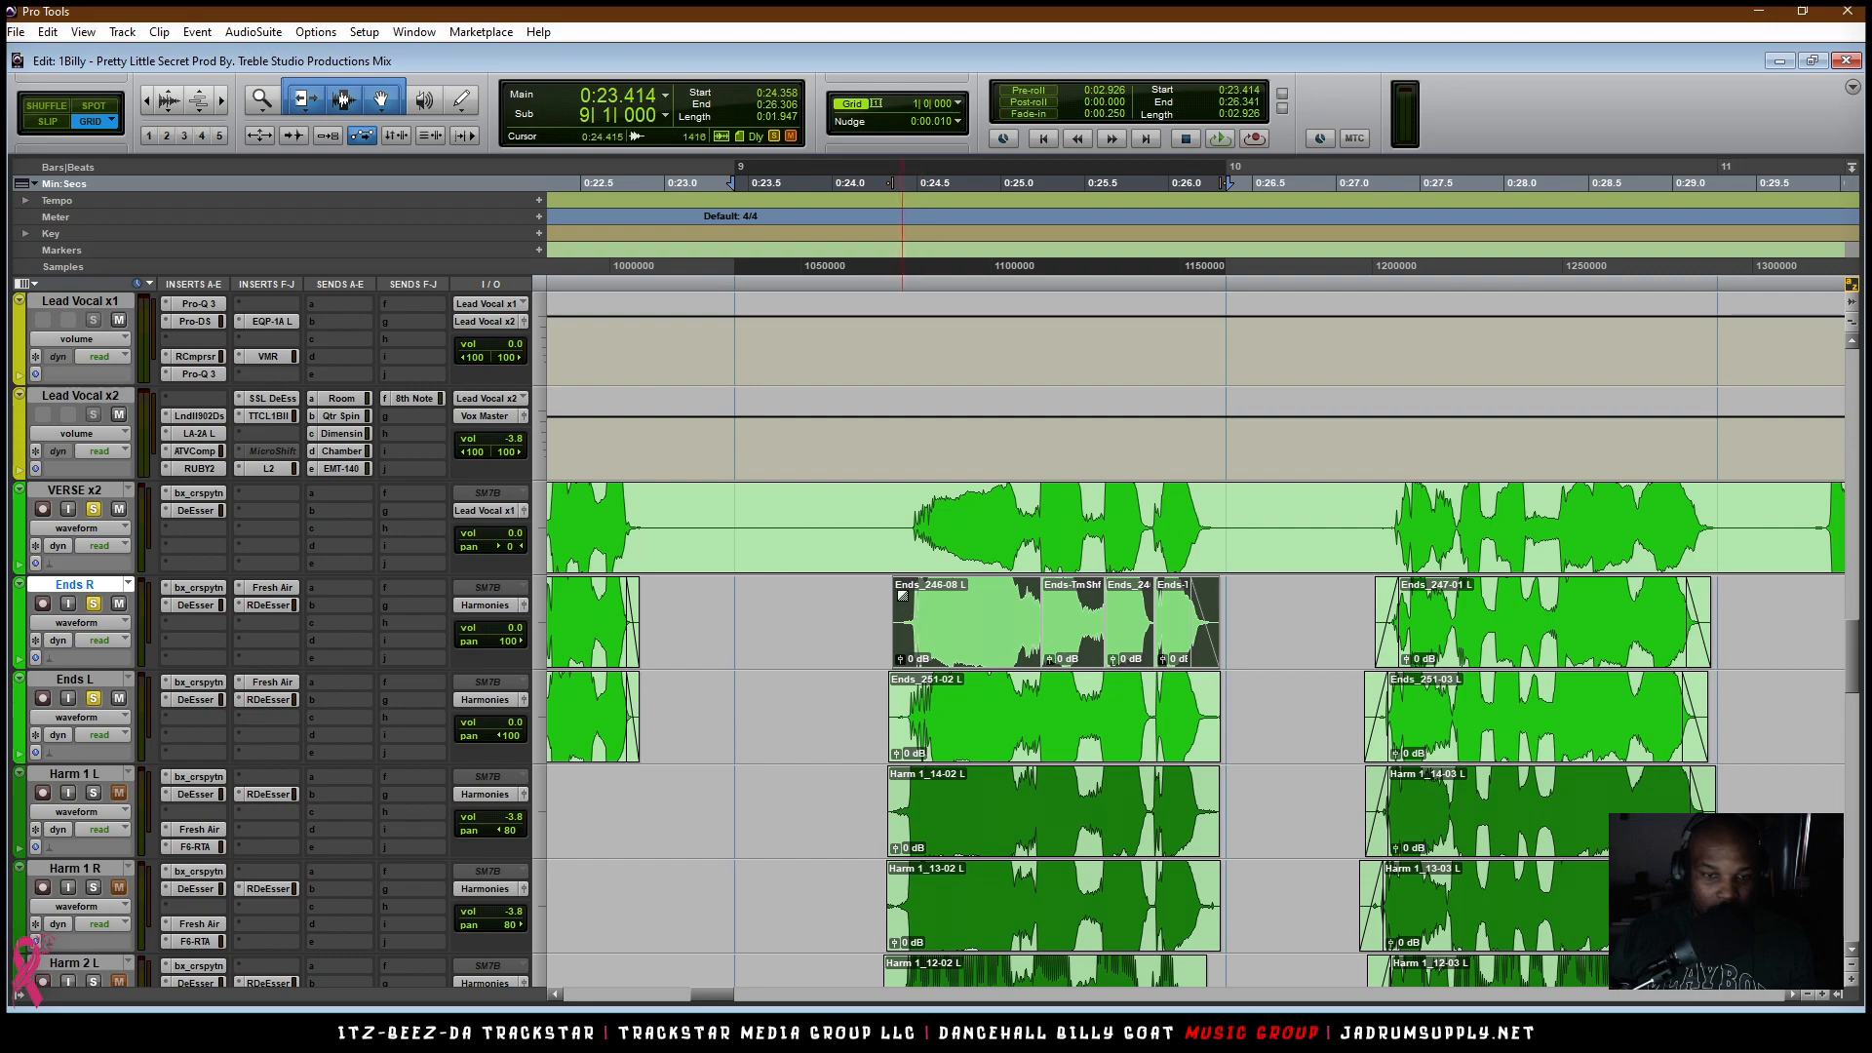
pyautogui.click(904, 593)
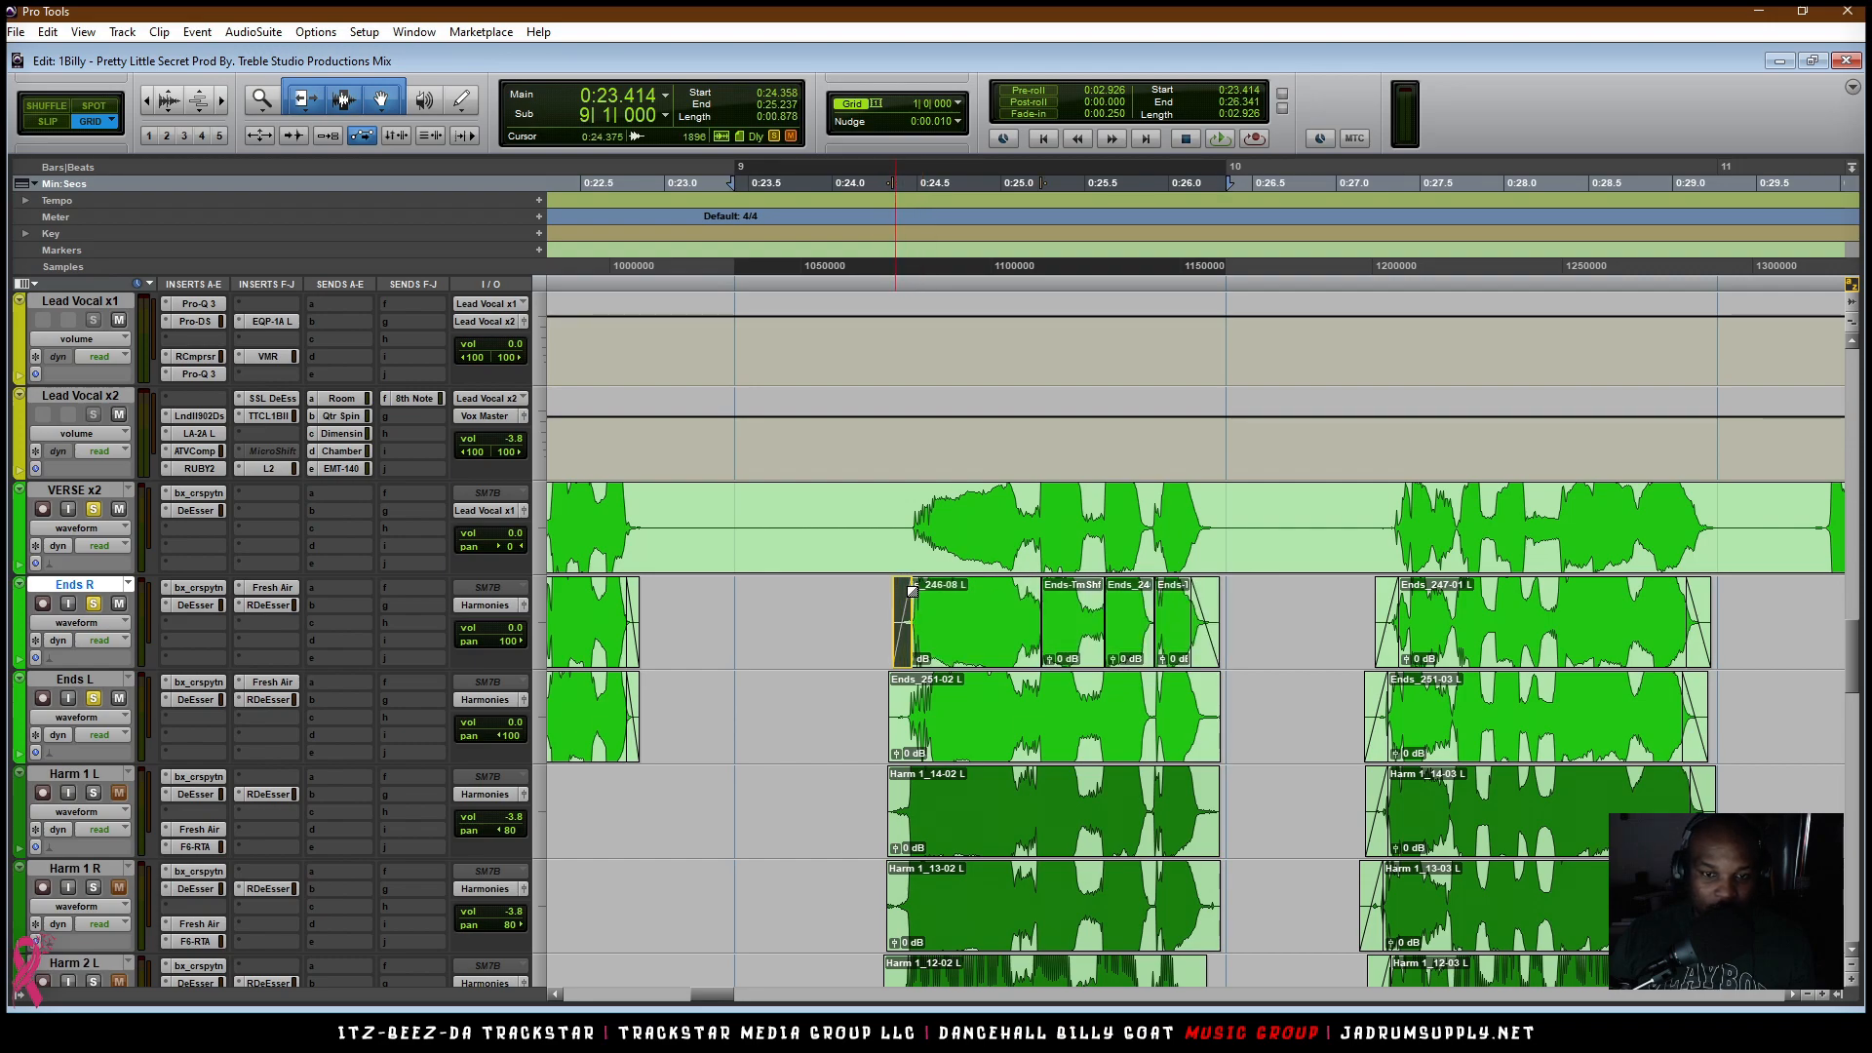
# Step: Consolidate the four Ends R parts into one clip and compare its words with the VERSE x2 lead
pyautogui.click(1196, 641)
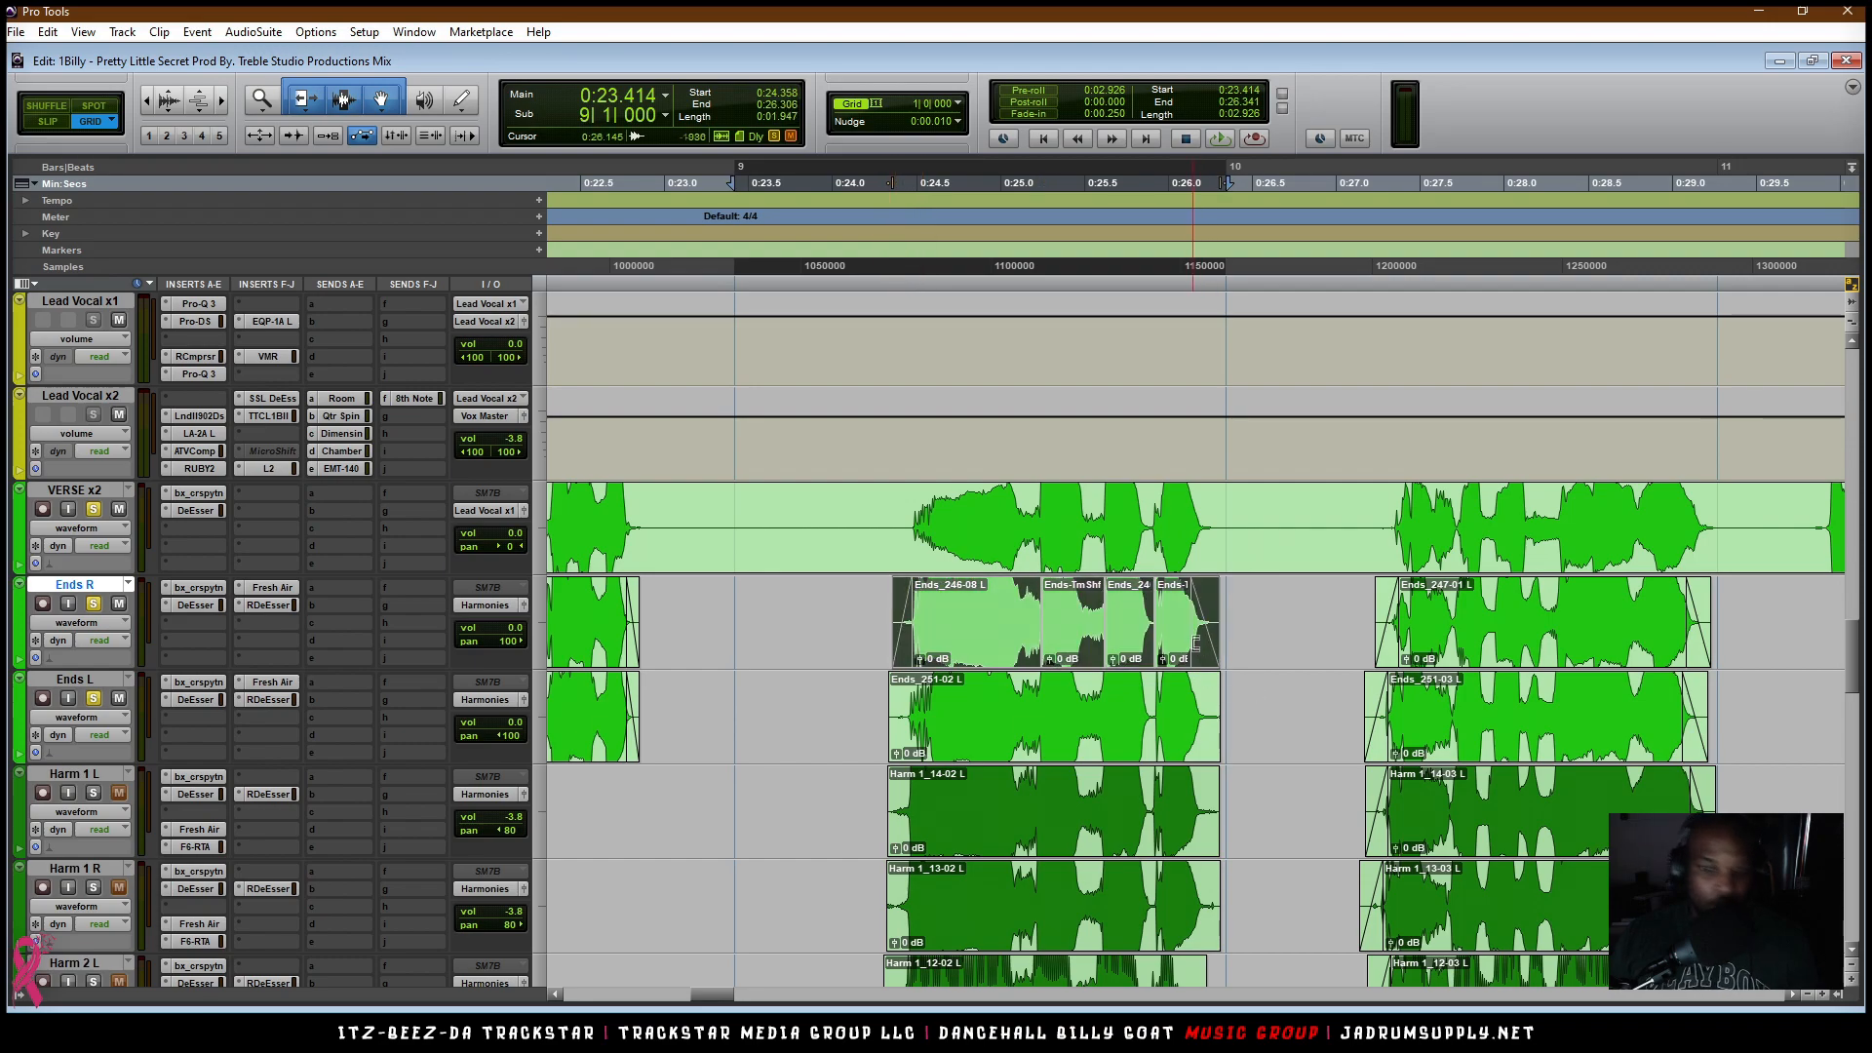
pyautogui.hotkey('alt', 'shift', '3')
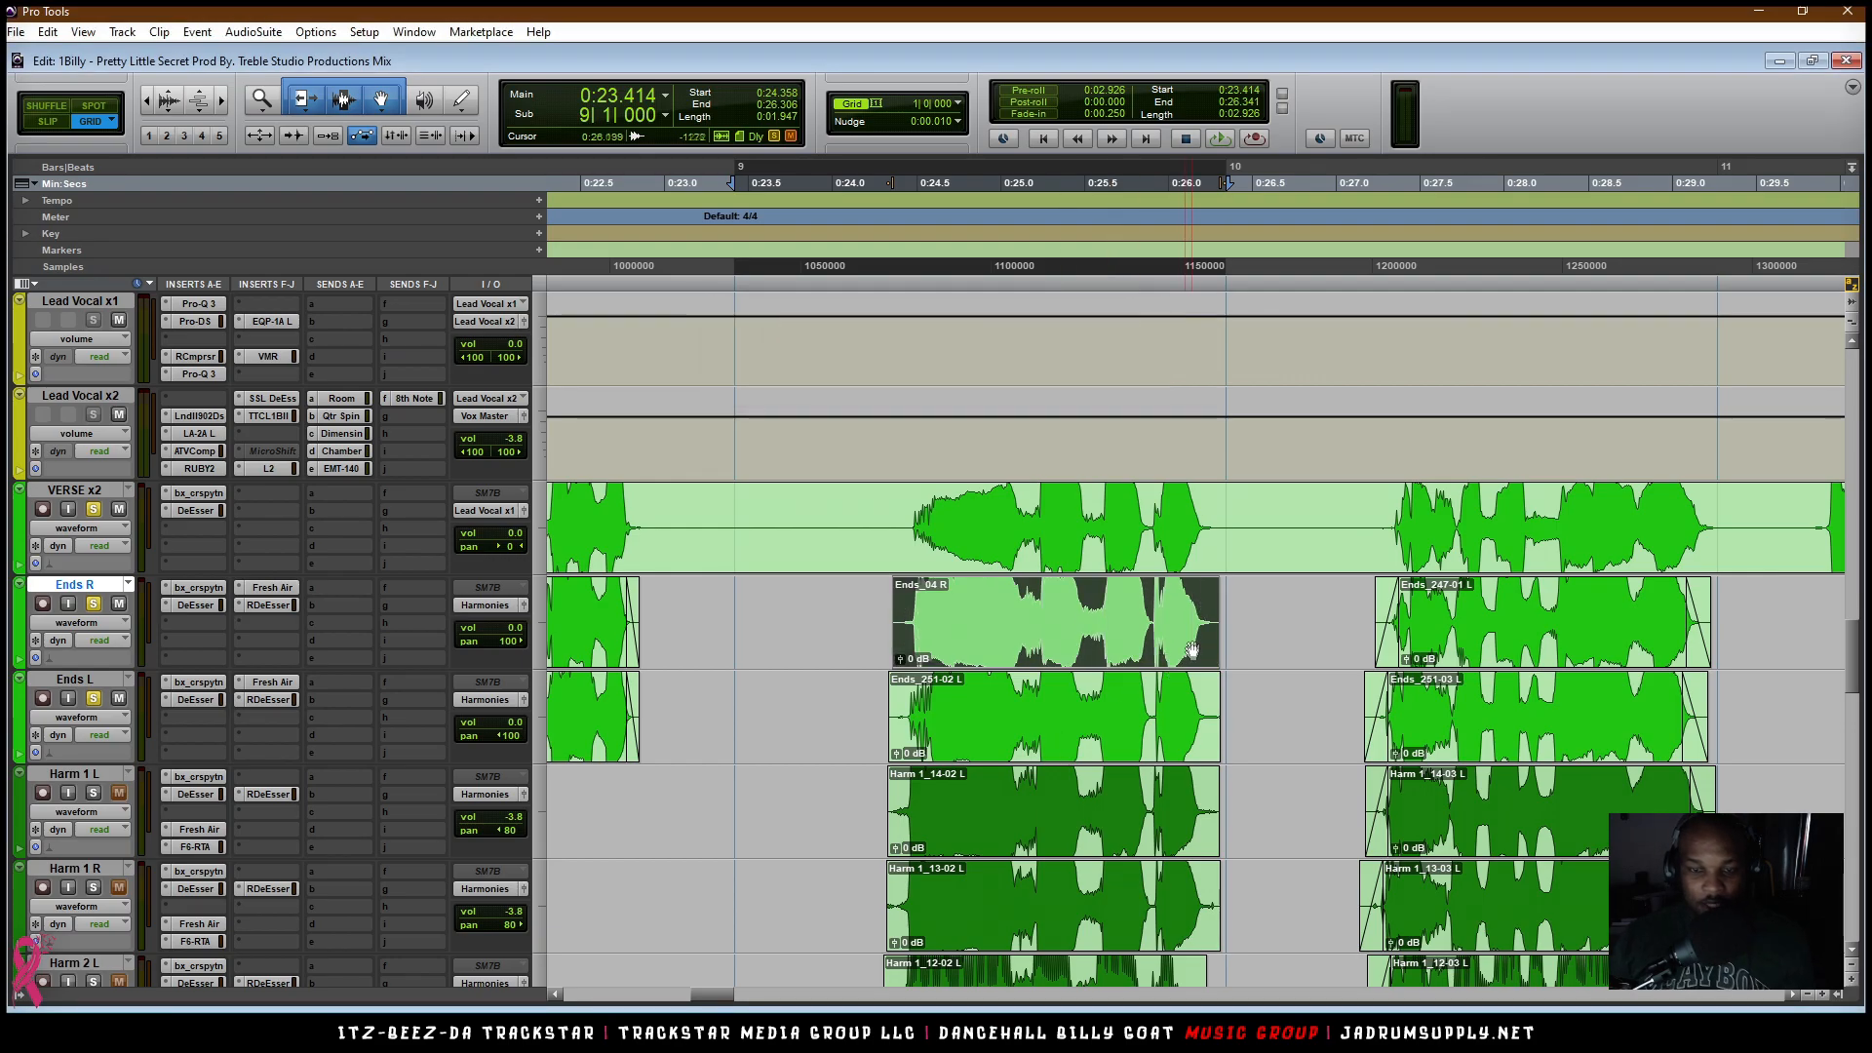
pyautogui.press('t')
pyautogui.press('t')
pyautogui.press('t')
pyautogui.hscroll(4, 1261, 618)
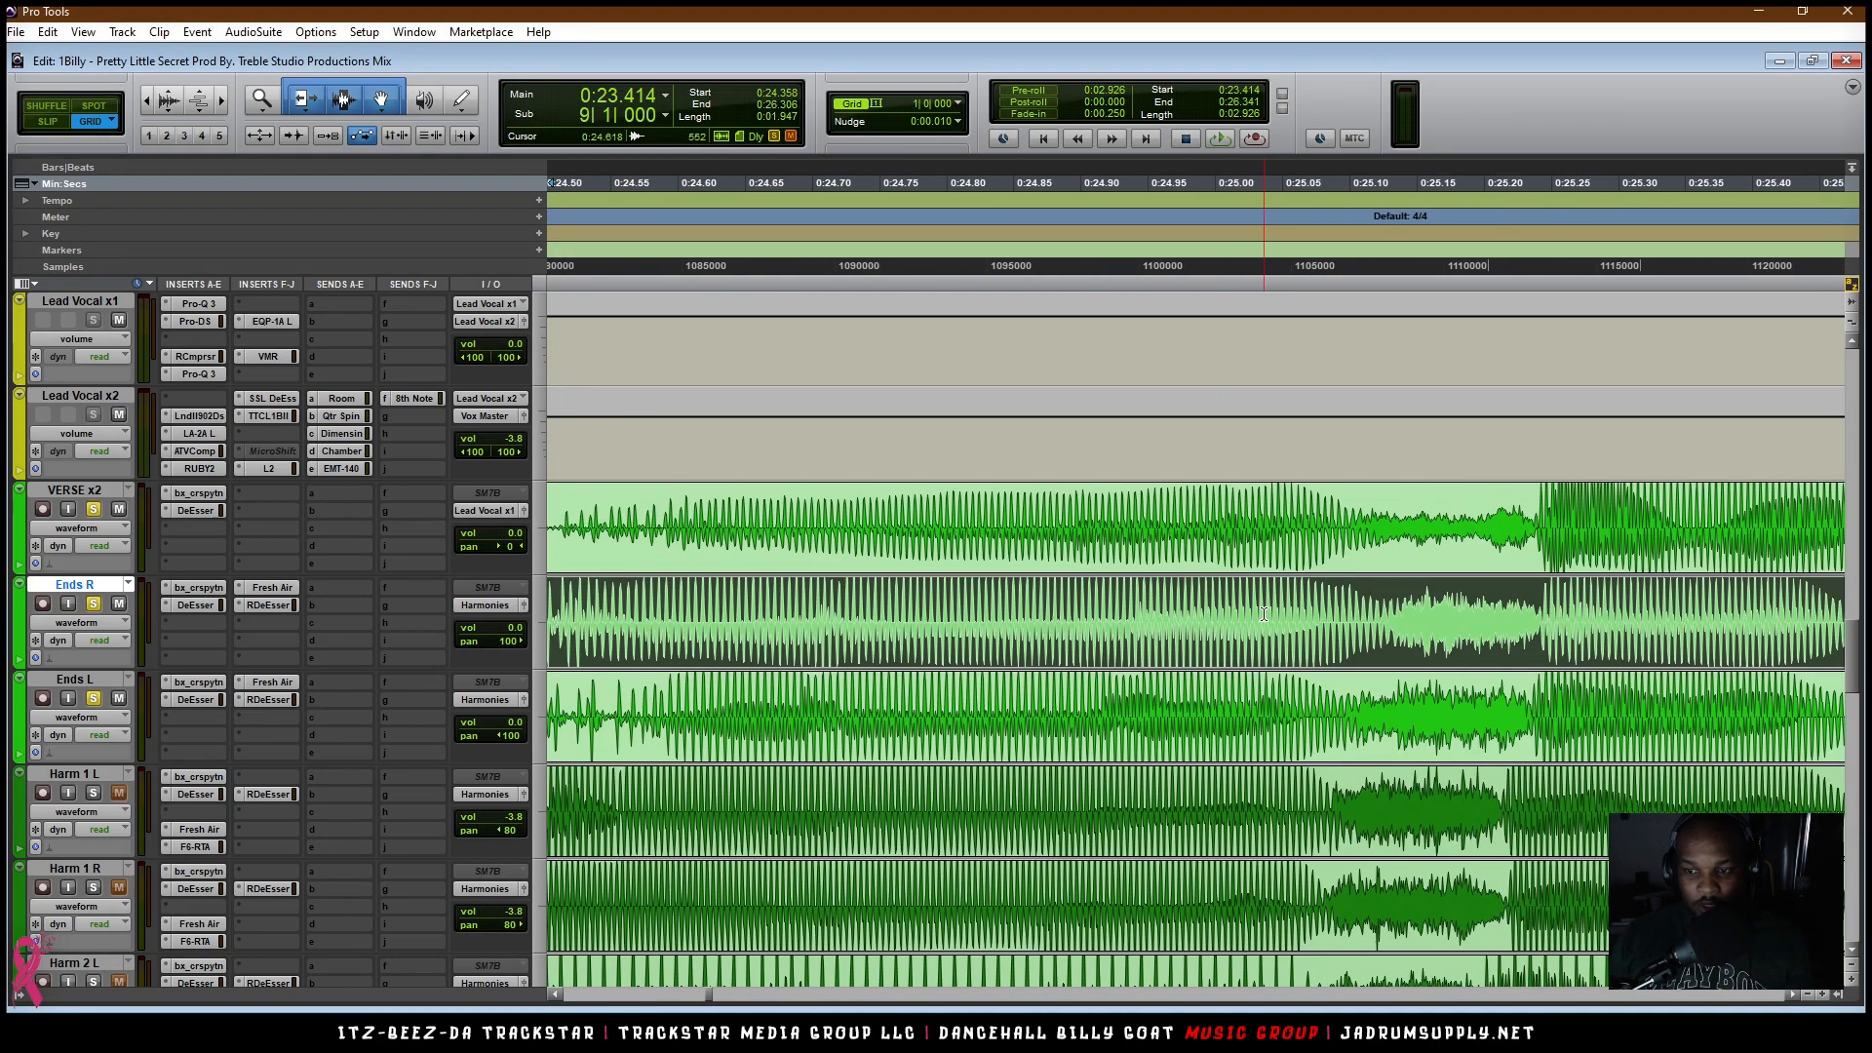
pyautogui.hscroll(6, 1280, 614)
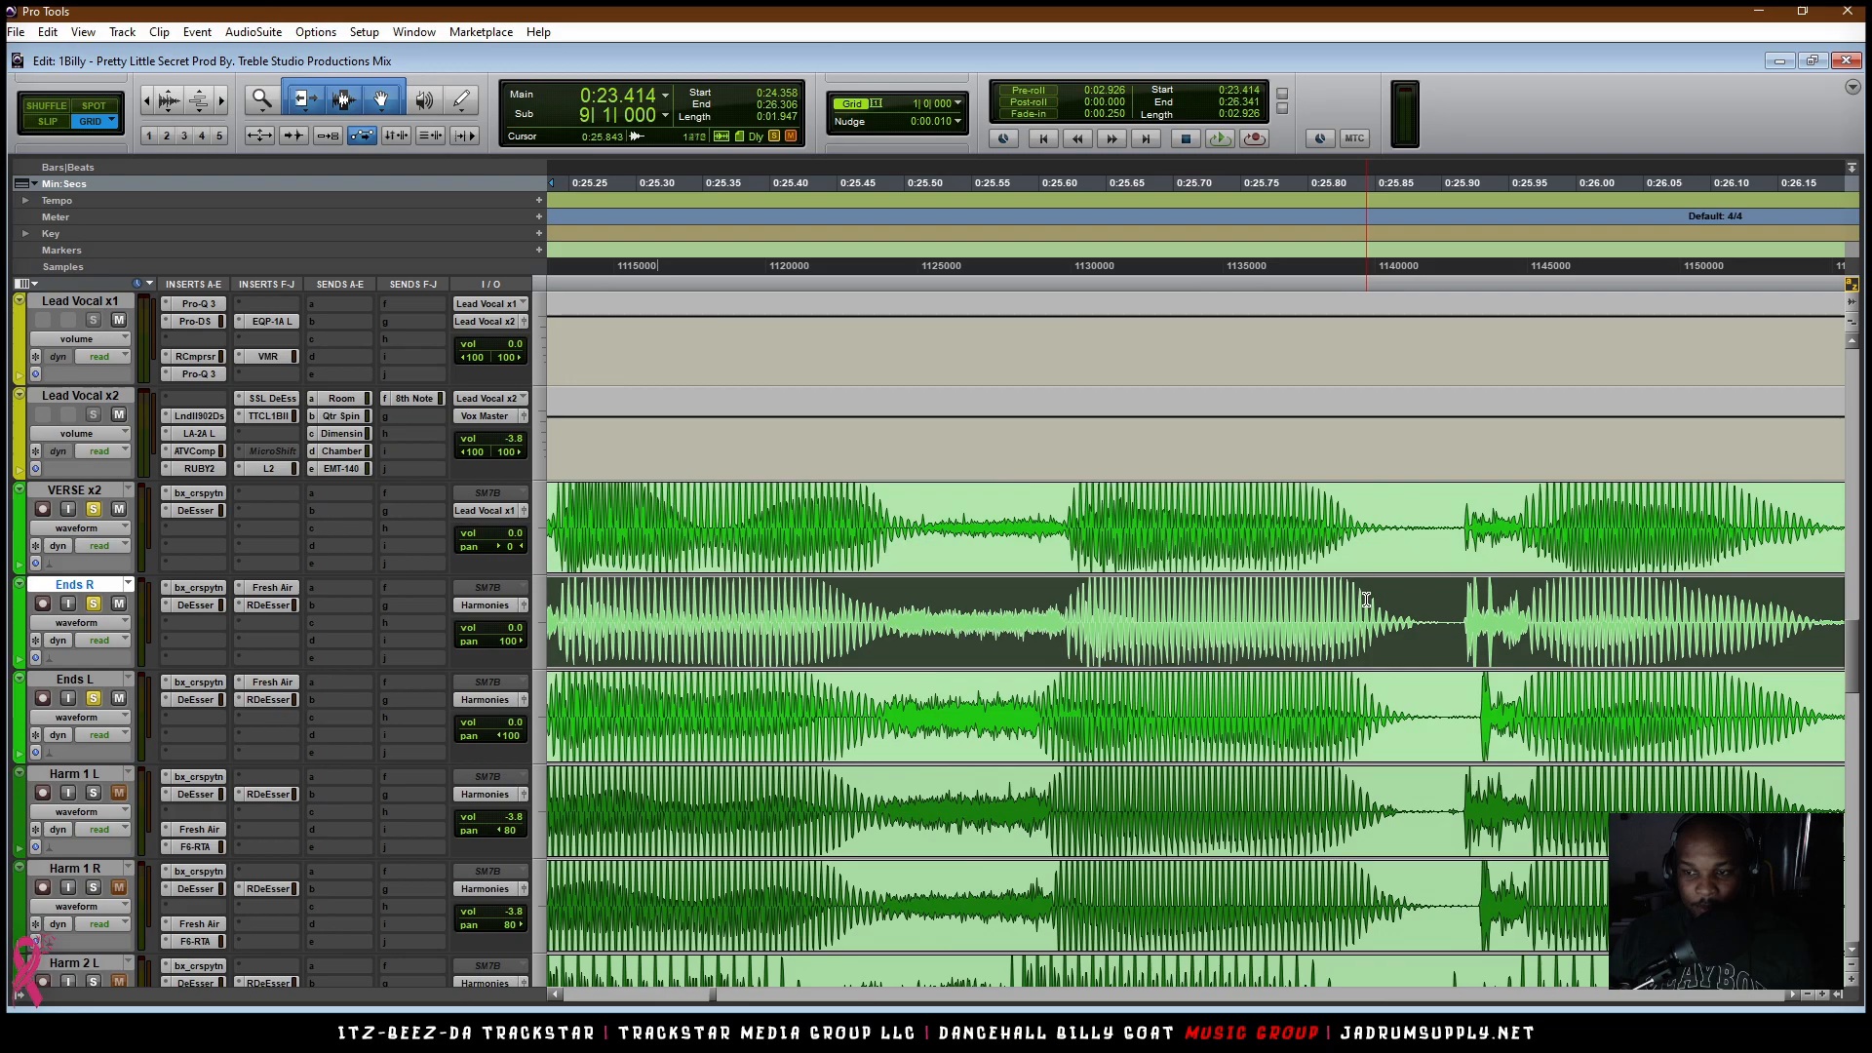
pyautogui.hscroll(1, 1404, 598)
pyautogui.press('r')
pyautogui.press('r')
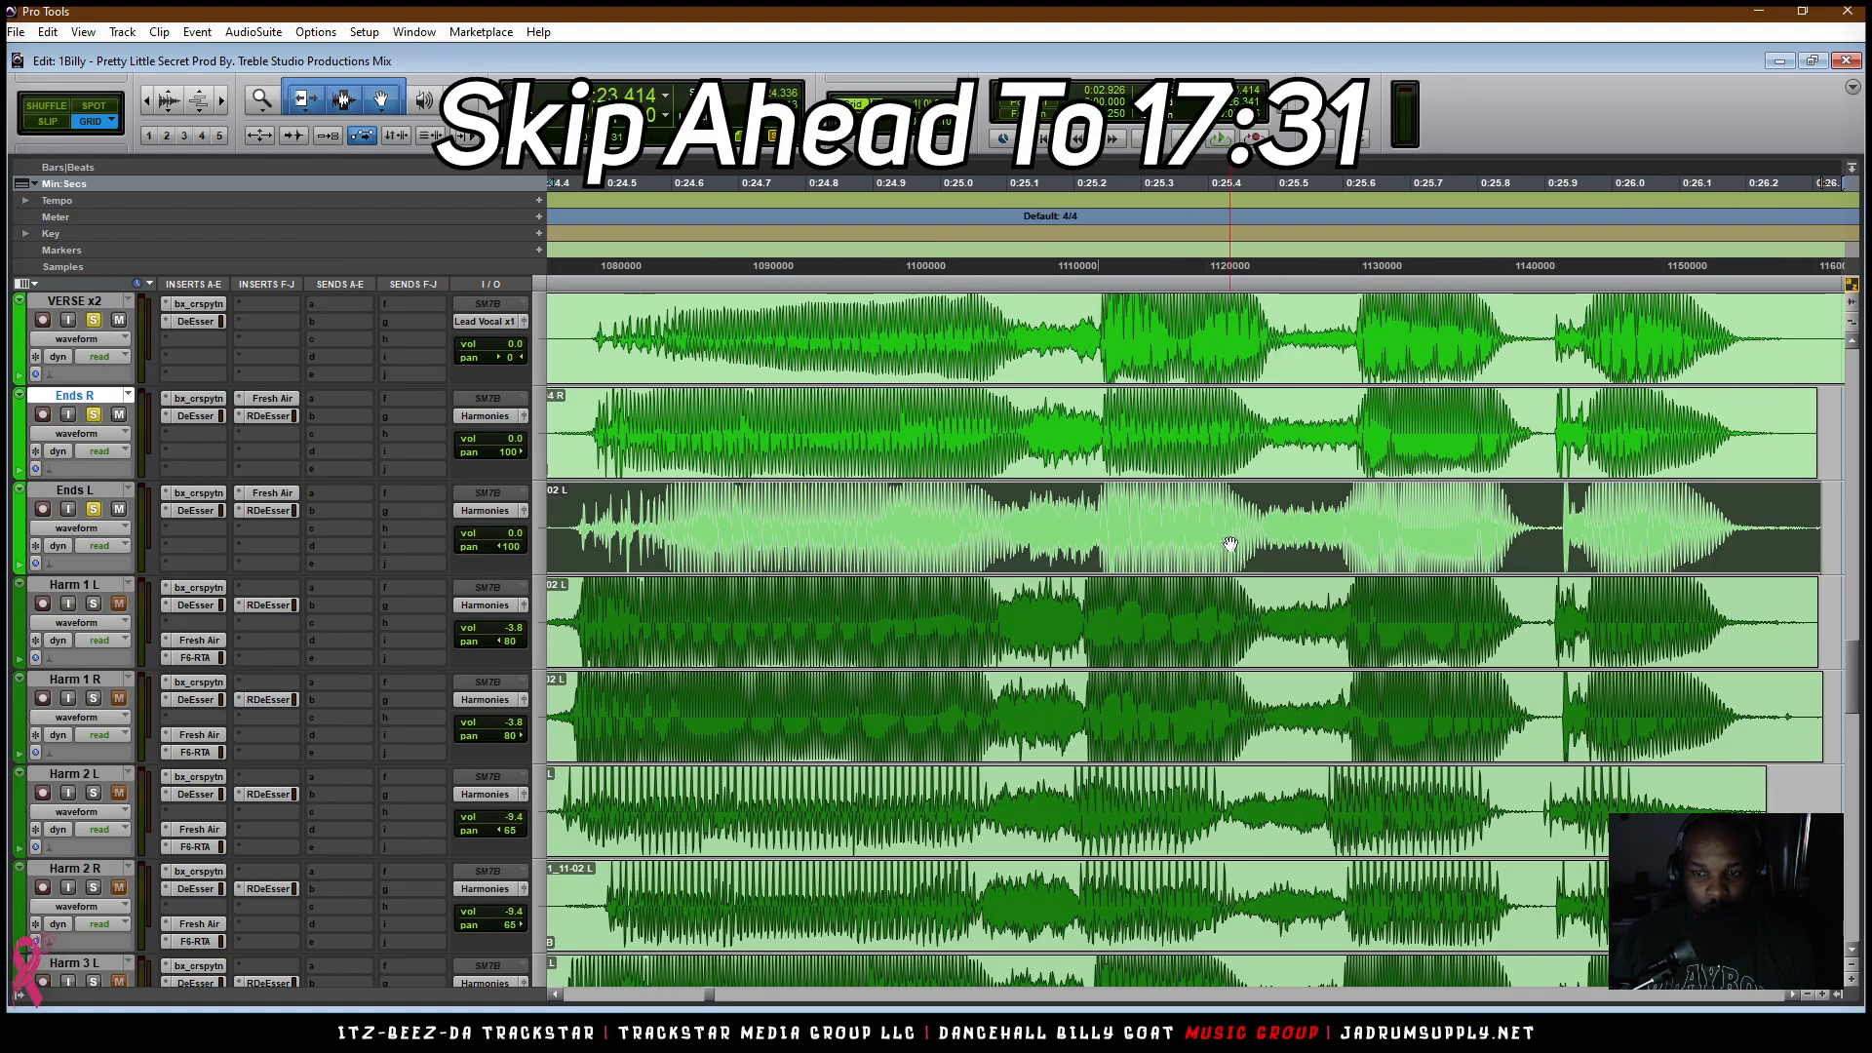
# Step: Split the Ends L clip at the starts of its second, third and last words
pyautogui.click(1109, 526)
pyautogui.hotkey('ctrl', 'e')
pyautogui.click(1370, 541)
pyautogui.click(1341, 512)
pyautogui.hotkey('ctrl', 'e')
pyautogui.click(1574, 512)
pyautogui.hotkey('ctrl', 'e')
# Step: Move the last Ends L part slightly earlier and time-stretch the second part with the TCE Trim tool
pyautogui.click(1643, 552)
pyautogui.moveTo(1644, 552); pyautogui.dragTo(1627, 551)
pyautogui.rightClick(306, 99)
pyautogui.click(341, 143)
pyautogui.moveTo(1337, 552); pyautogui.dragTo(1353, 554)
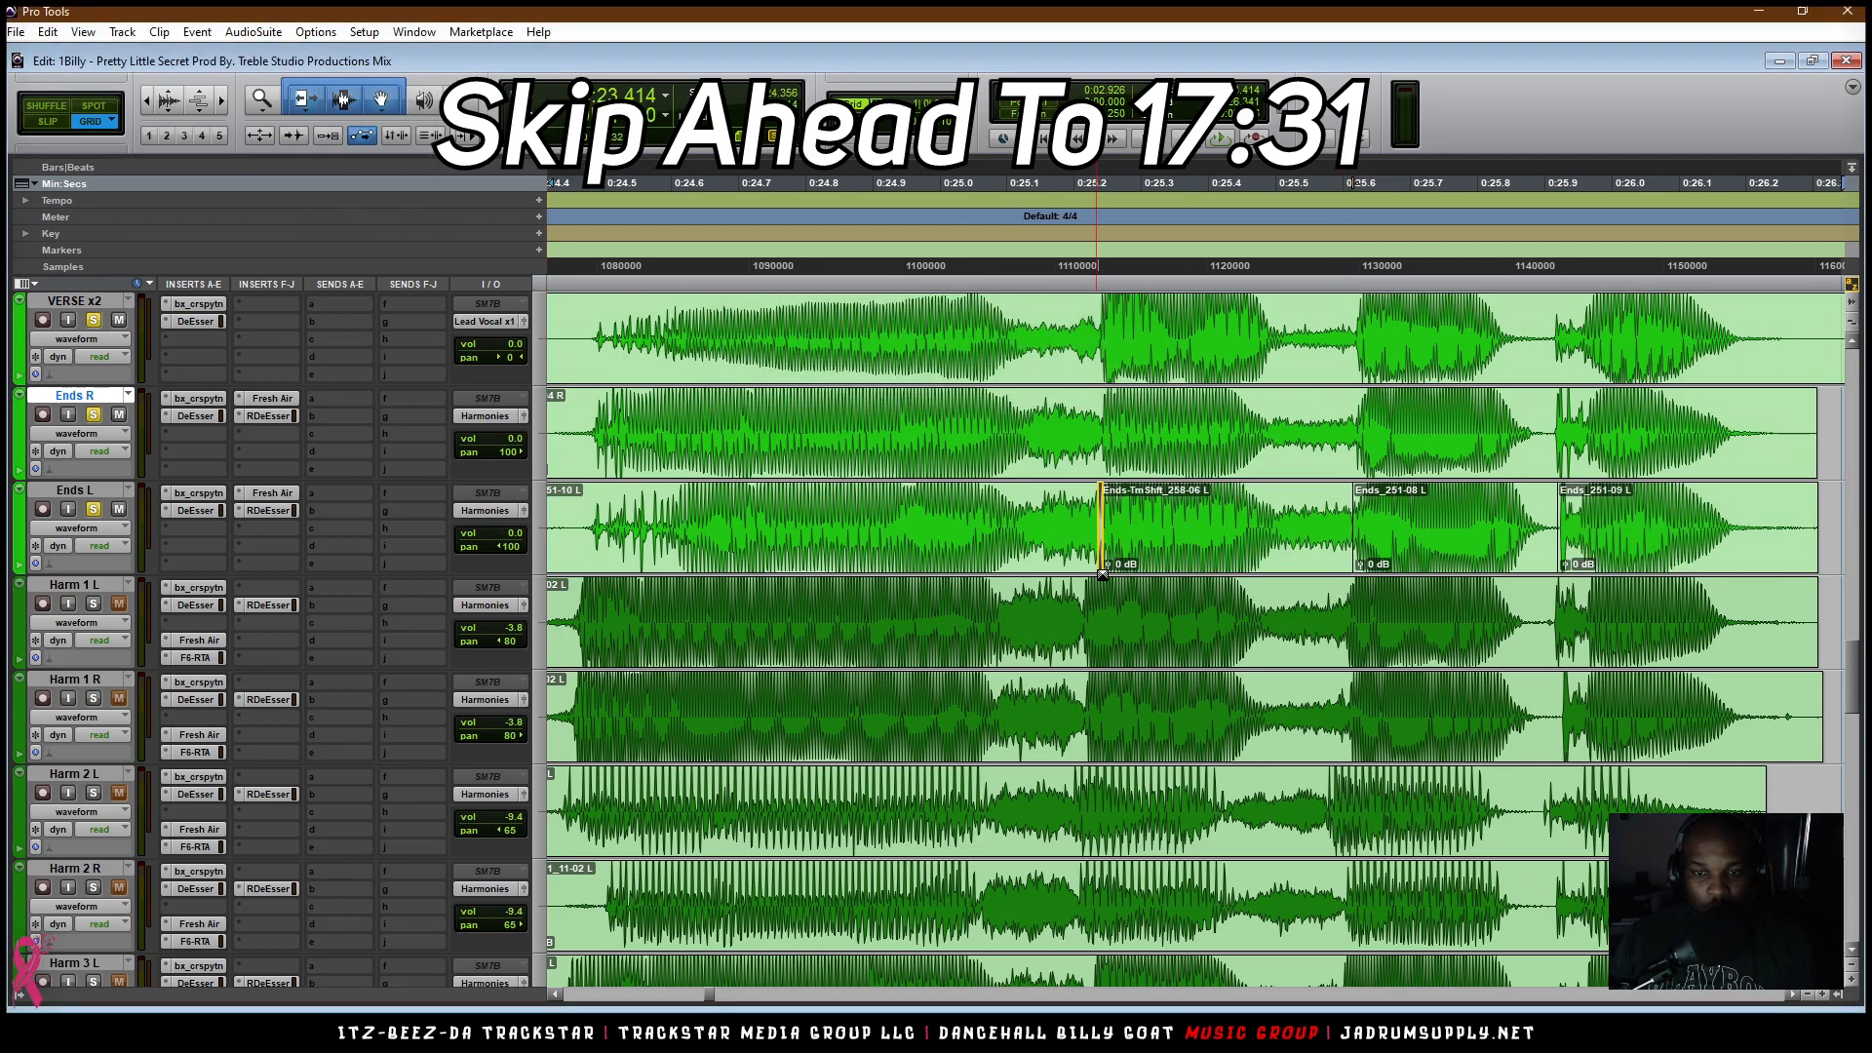
# Step: Crossfade the joins between the Ends L parts and consolidate the phrase into one clip
pyautogui.moveTo(1557, 568); pyautogui.dragTo(1545, 570)
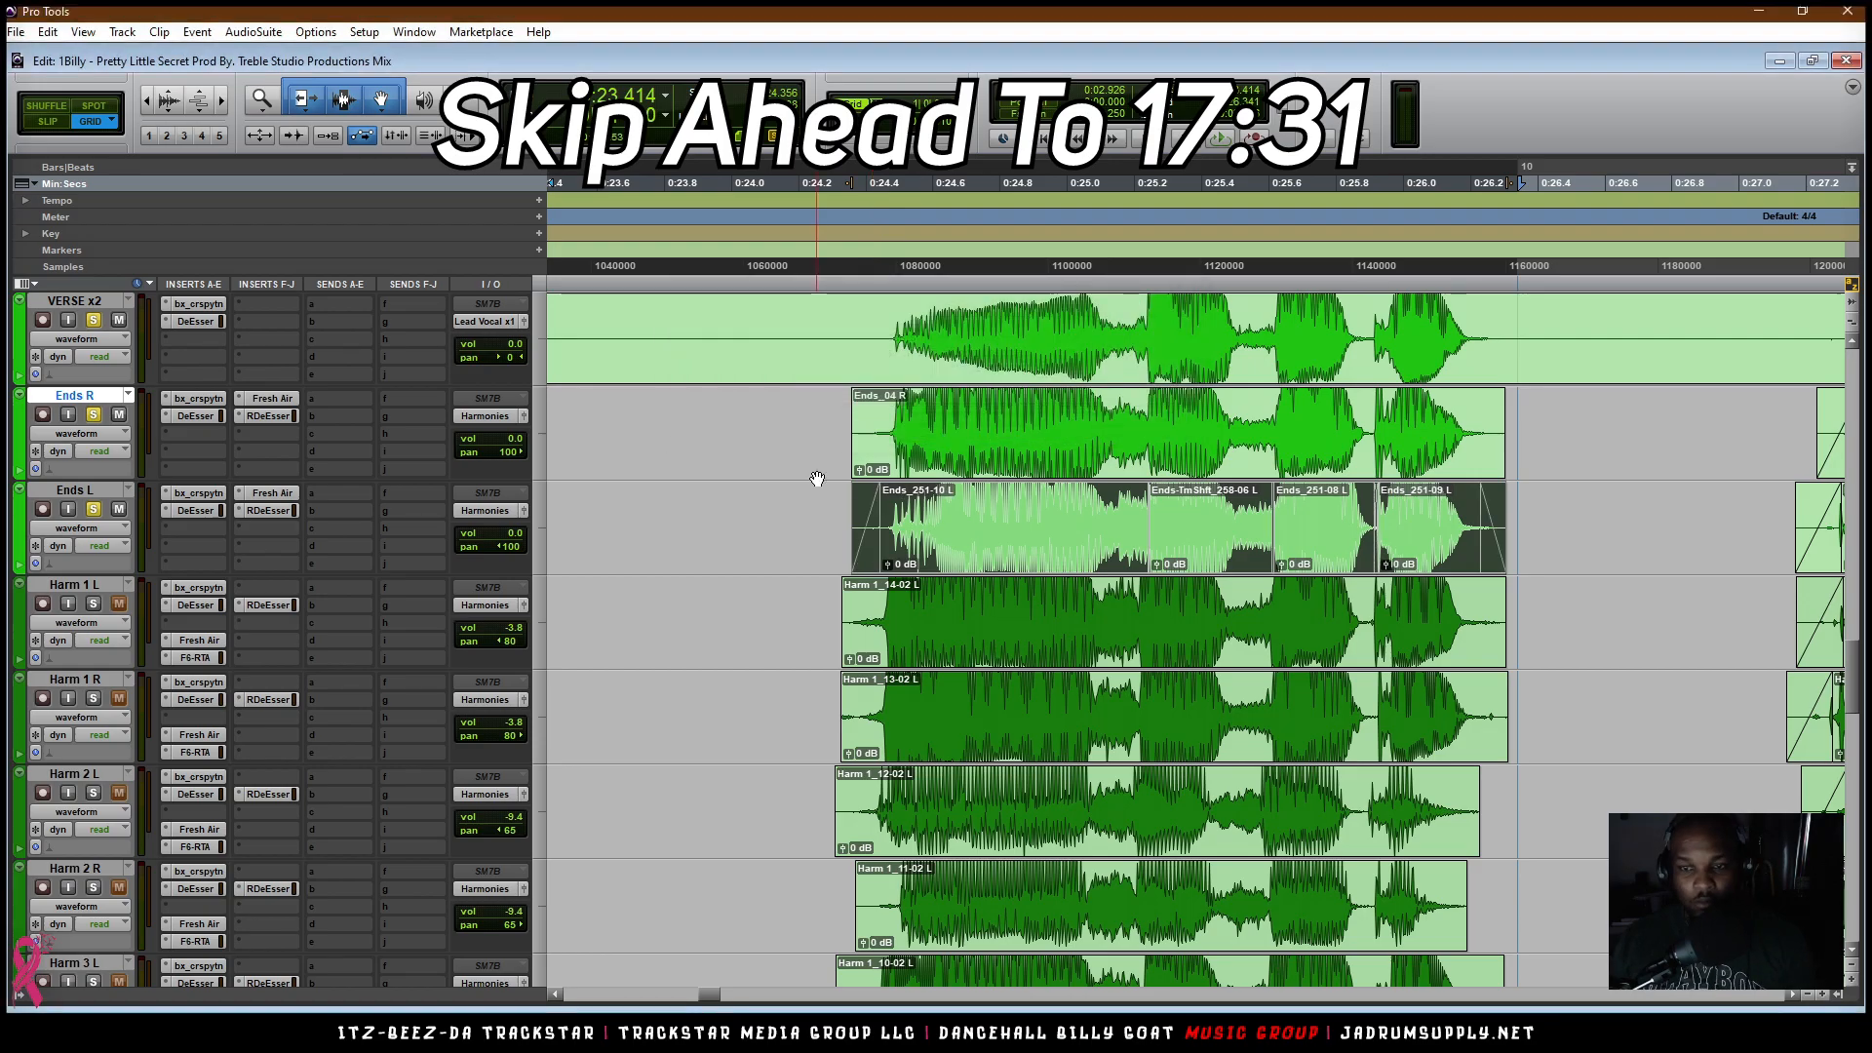
pyautogui.scroll(-1, 1195, 552)
pyautogui.scroll(4, 1195, 552)
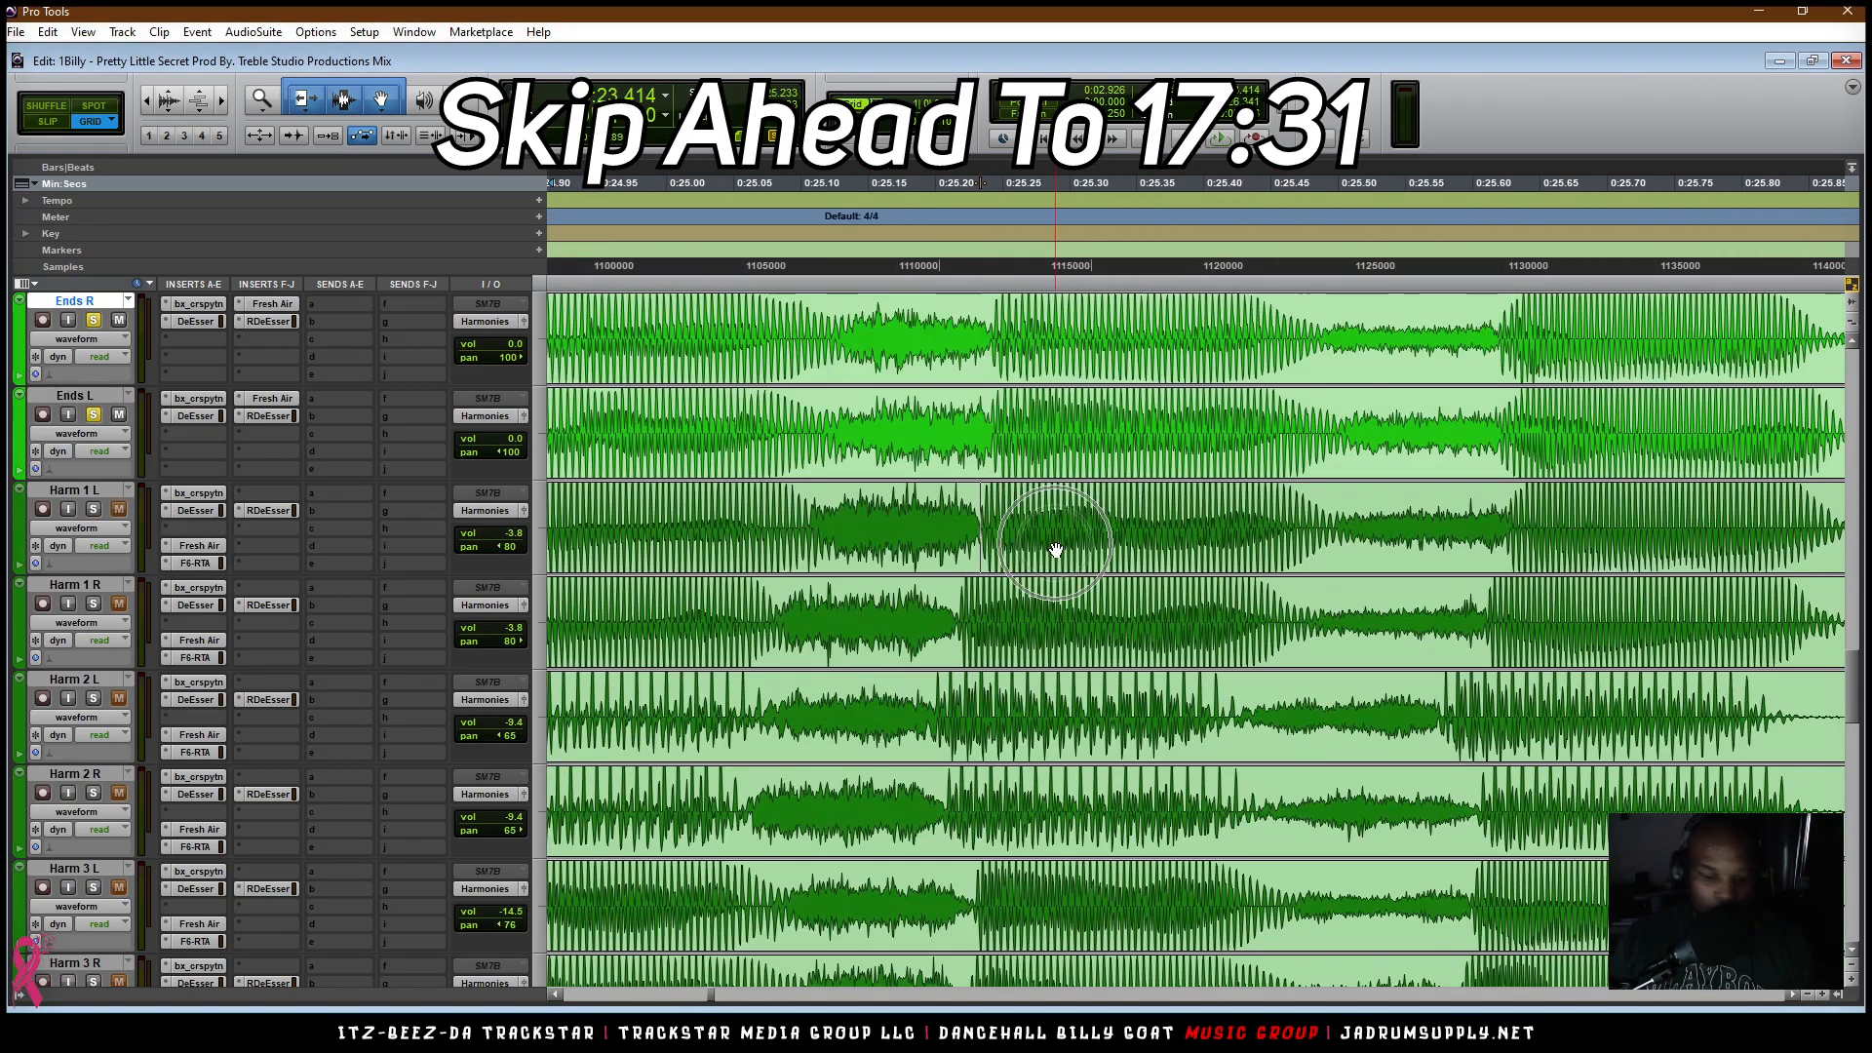
# Step: Split Harm 1 L at its second and third words, and time-stretch the first part with the TCE Trim tool
pyautogui.moveTo(1056, 549); pyautogui.dragTo(1532, 546)
pyautogui.rightClick(301, 88)
pyautogui.click(327, 129)
pyautogui.moveTo(973, 527); pyautogui.dragTo(982, 512)
pyautogui.rightClick(307, 89)
pyautogui.click(332, 102)
# Step: Crossfade the join between the first and second Harm 1 L parts
pyautogui.moveTo(983, 566); pyautogui.dragTo(975, 565)
pyautogui.press('KP_Enter')
pyautogui.press('Escape')
pyautogui.scroll(-1, 1009, 487)
pyautogui.scroll(-2, 1013, 470)
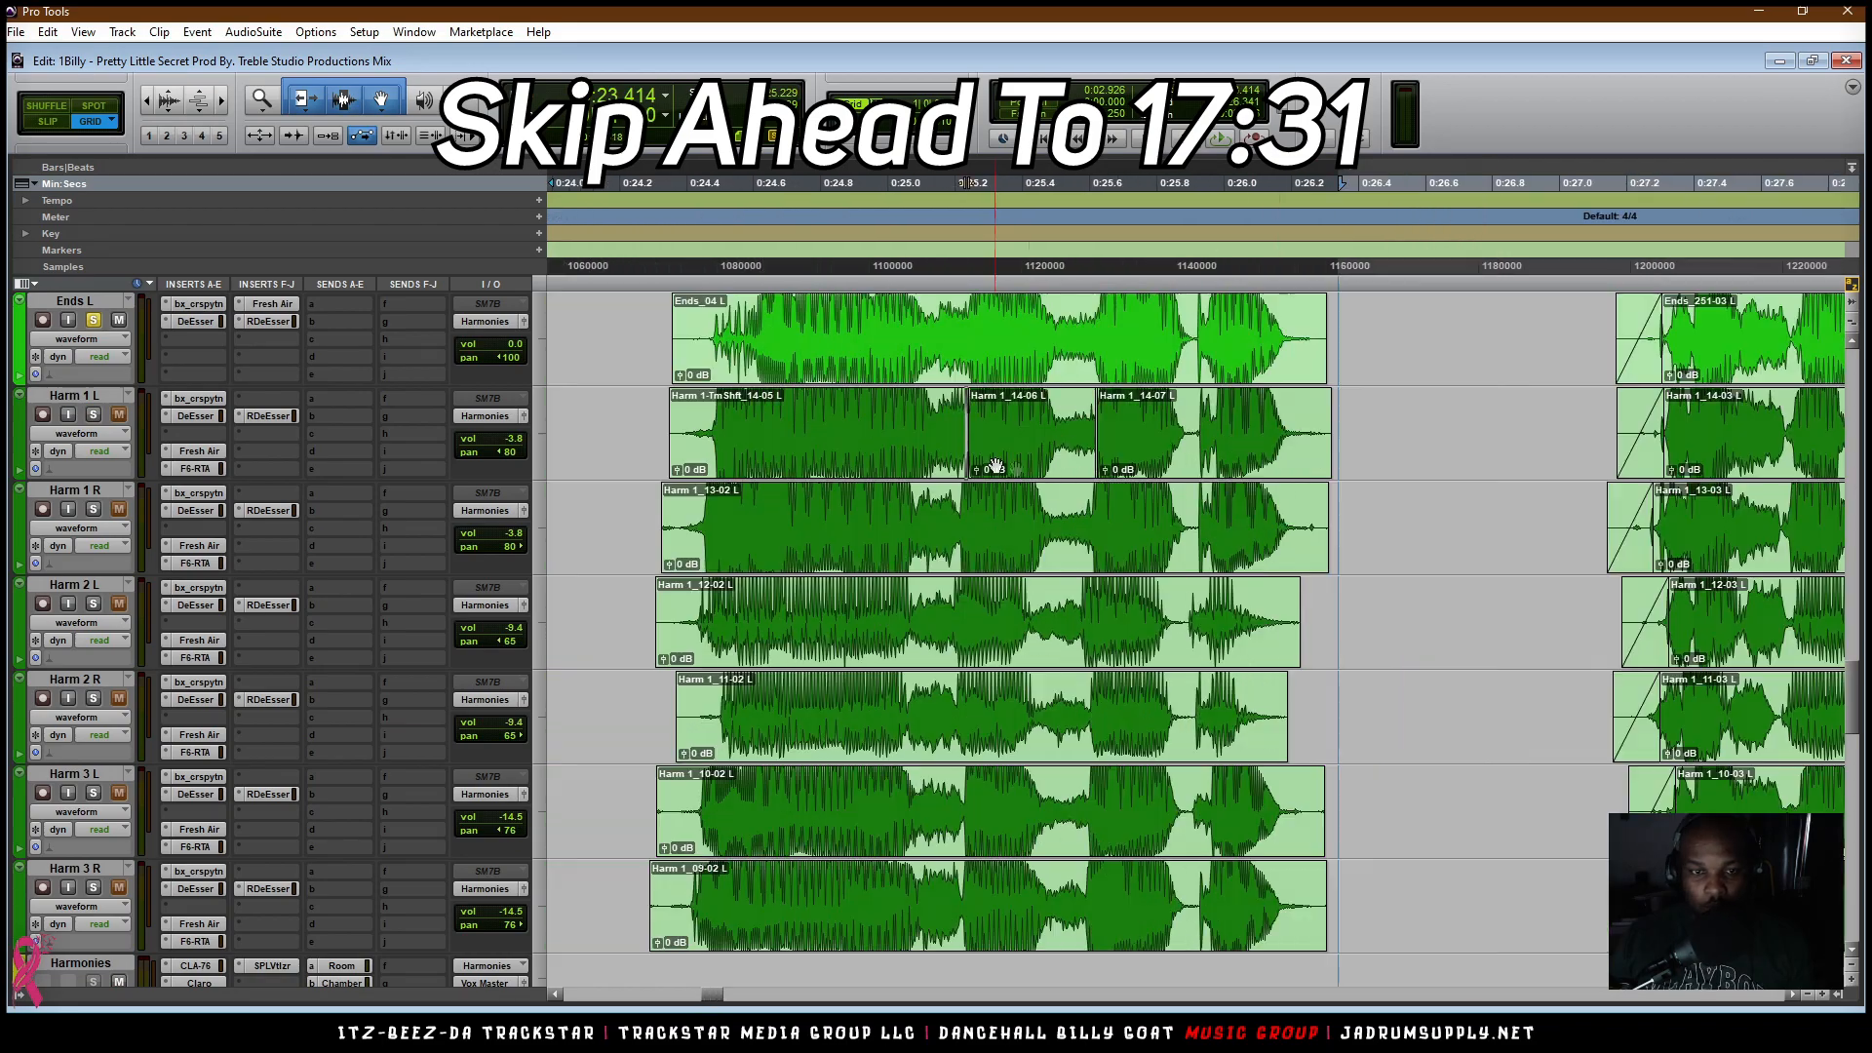
# Step: Split Harm 1 L before its last word and crossfade the new join
pyautogui.scroll(1, 1016, 469)
pyautogui.click(1146, 556)
pyautogui.scroll(2, 1146, 555)
pyautogui.click(1154, 515)
pyautogui.press('b')
pyautogui.moveTo(1338, 557); pyautogui.dragTo(1327, 557)
pyautogui.scroll(-1, 1131, 624)
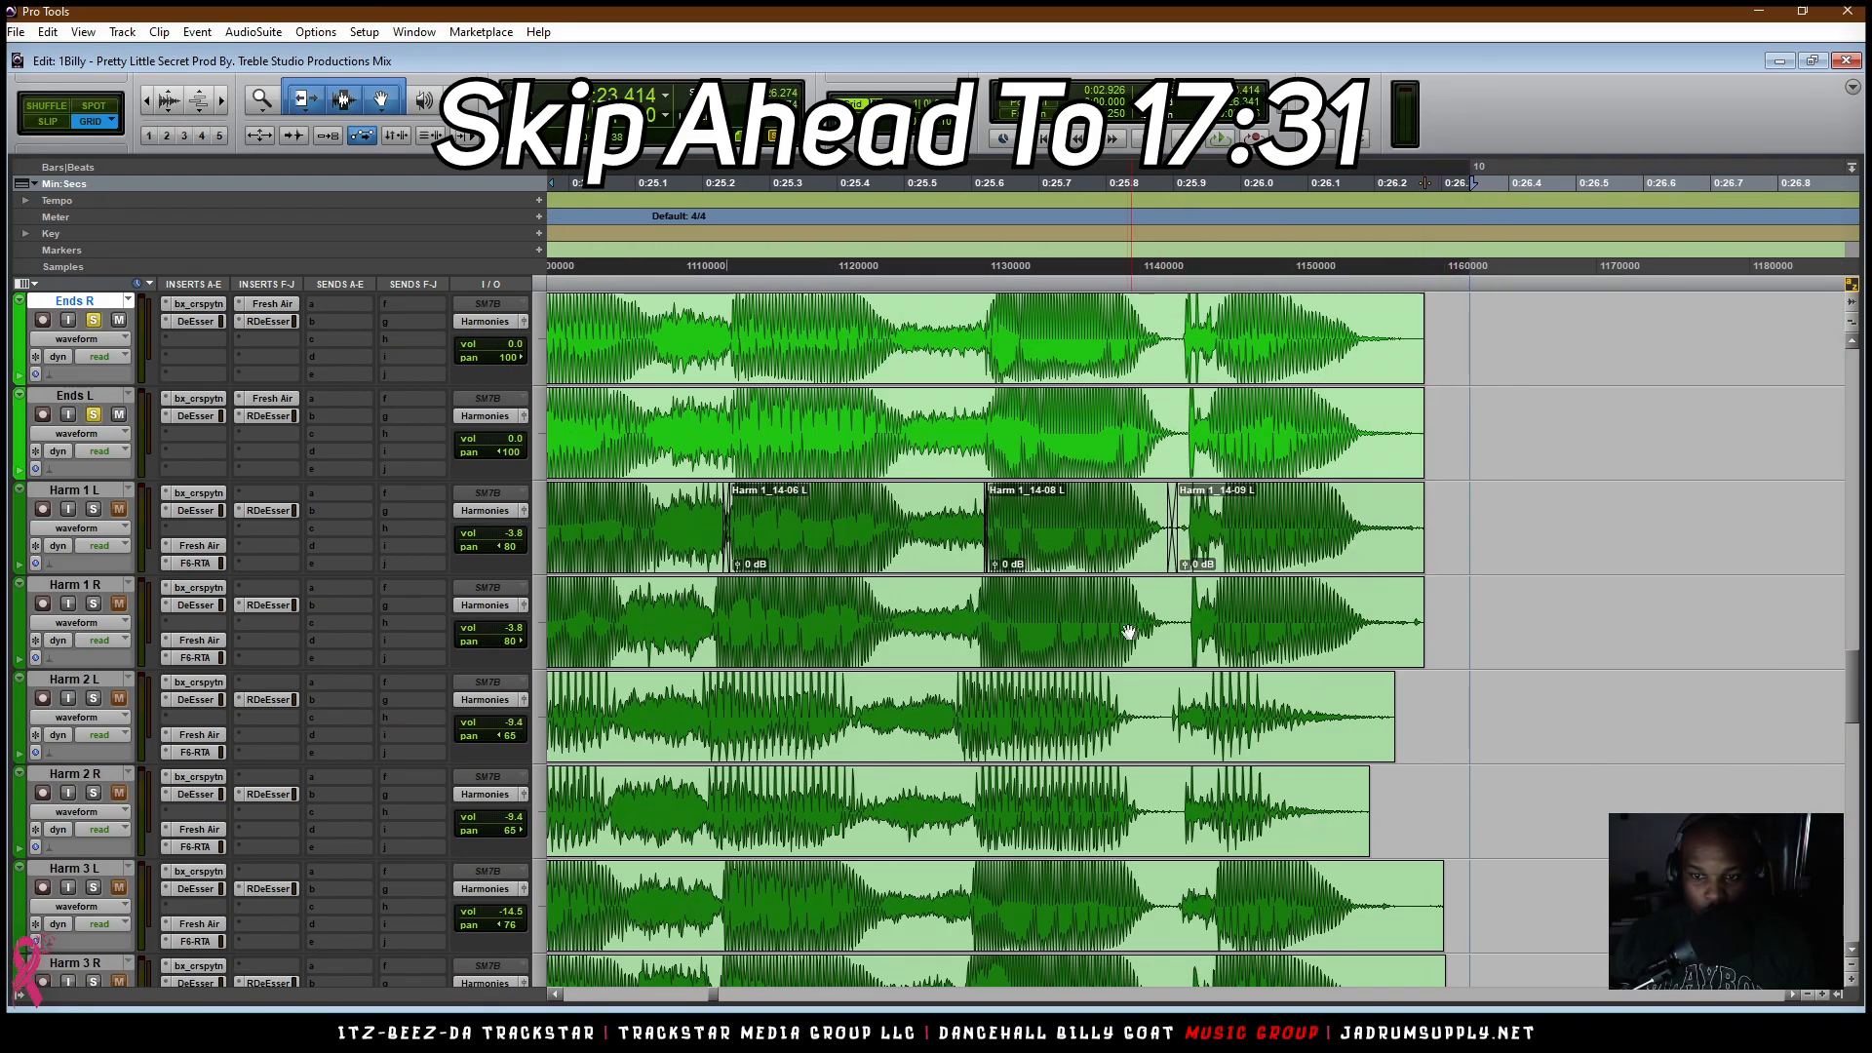
# Step: Consolidate the Harm 1 L parts and move the Harm 1 R clip later to line up with them
pyautogui.hscroll(-3, 1128, 632)
pyautogui.click(857, 544)
pyautogui.moveTo(780, 648); pyautogui.dragTo(799, 648)
# Step: Split Harm 1 R at its second word, align the second part with Harm 1 L and crossfade the join
pyautogui.press('t')
pyautogui.hscroll(5, 1087, 648)
pyautogui.click(989, 612)
pyautogui.press('b')
pyautogui.moveTo(1065, 648); pyautogui.dragTo(1056, 648)
pyautogui.moveTo(983, 660); pyautogui.dragTo(967, 660)
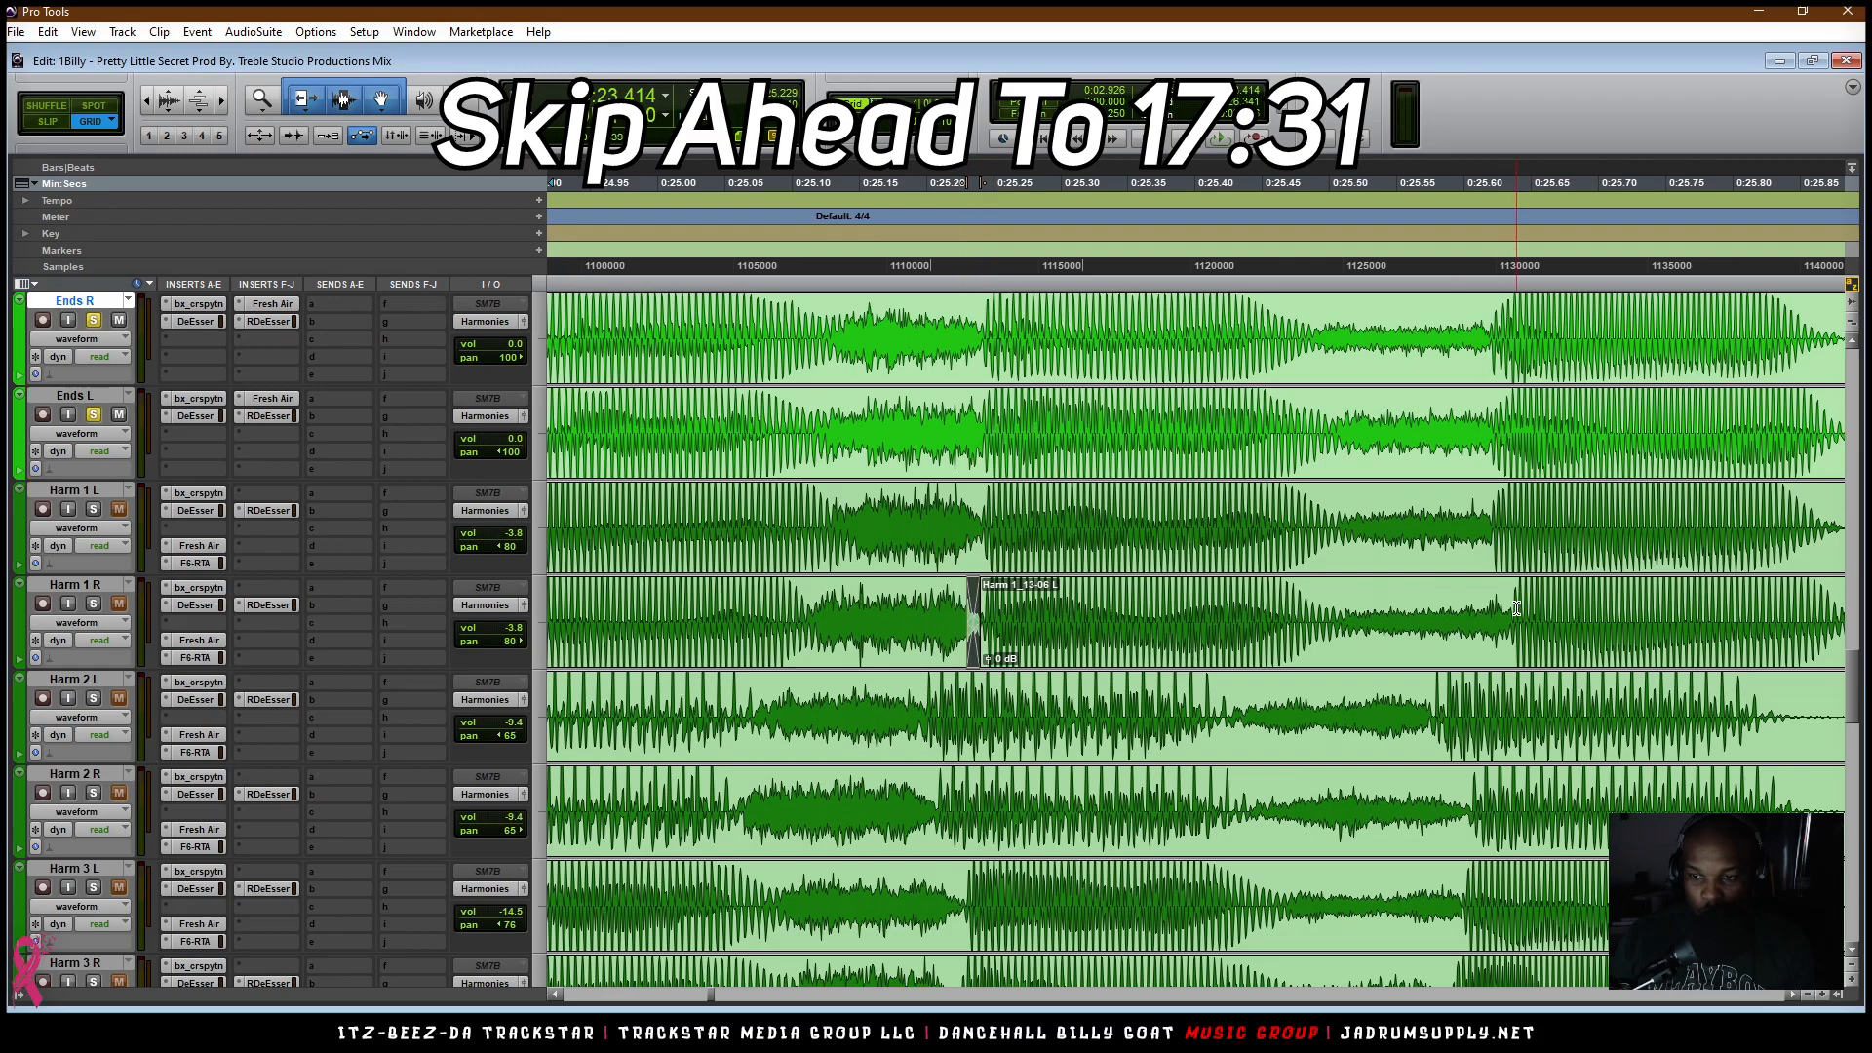
# Step: Split Harm 1 R before its third and last words and crossfade the new joins
pyautogui.click(1491, 609)
pyautogui.hscroll(3, 1413, 614)
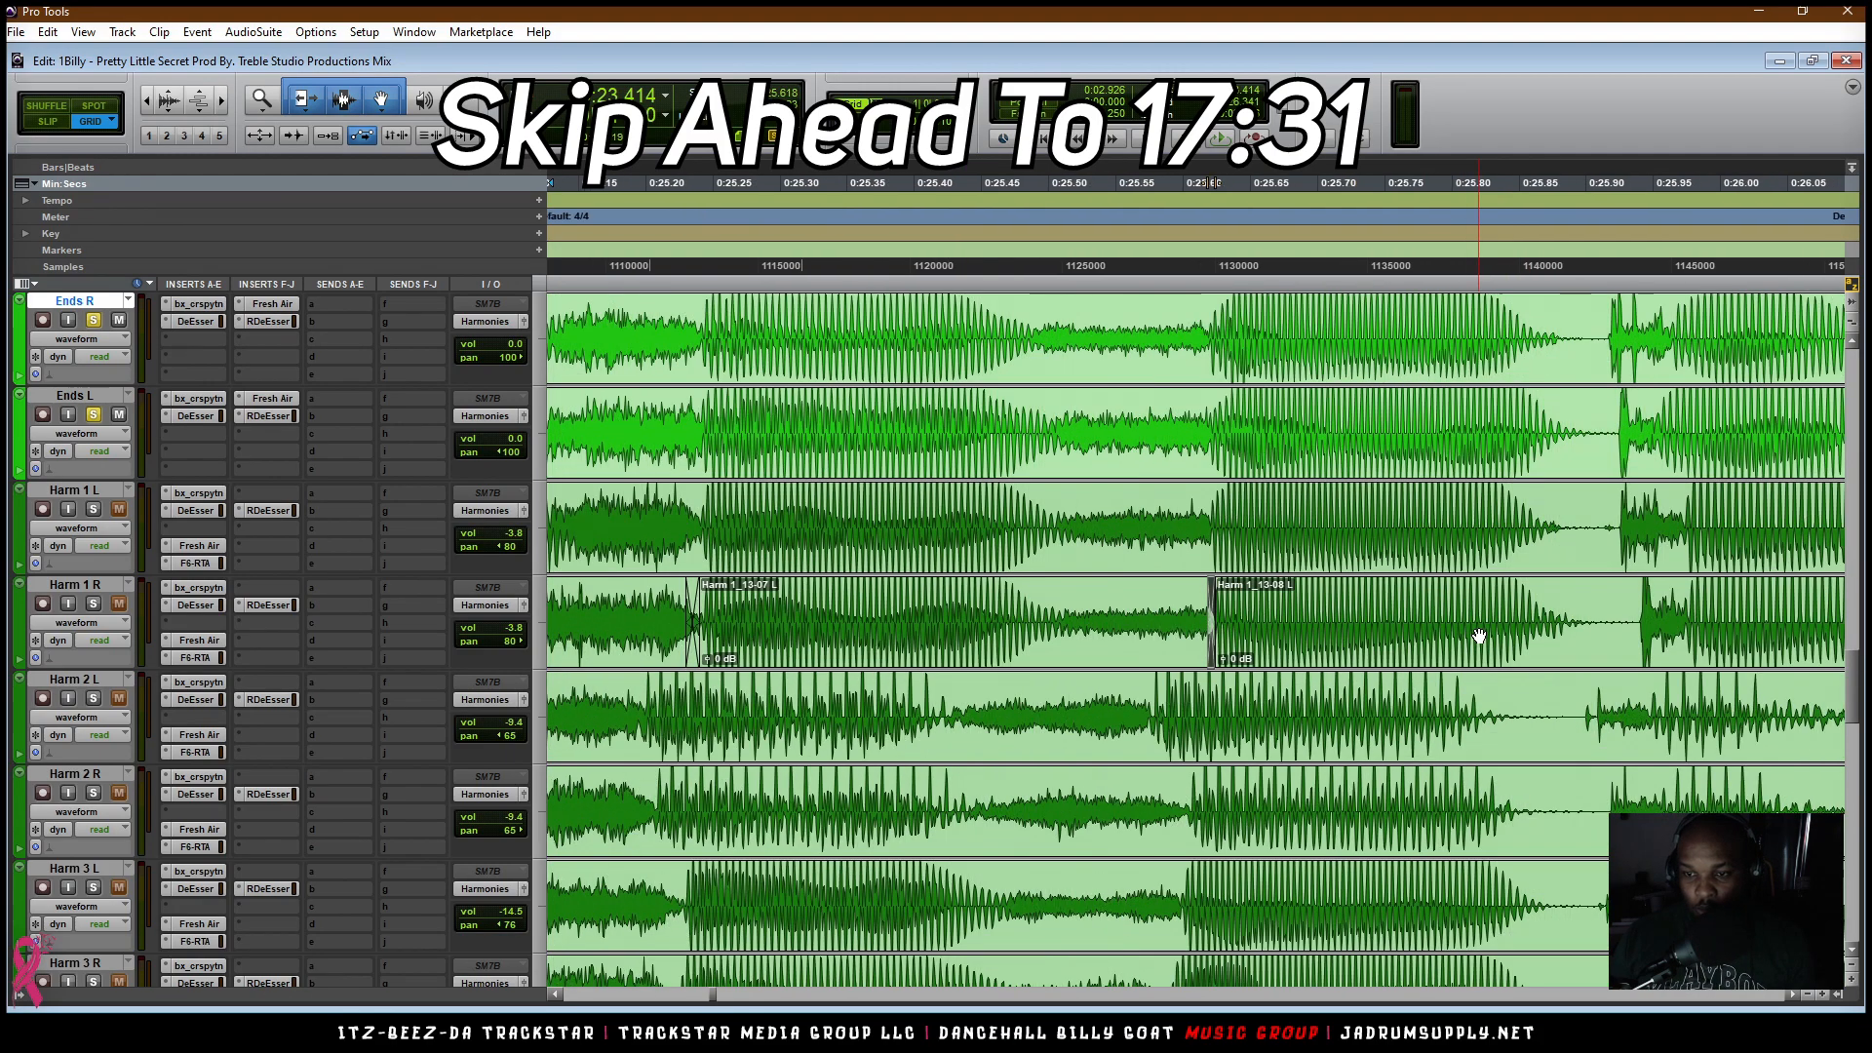
pyautogui.click(1336, 604)
pyautogui.press('b')
pyautogui.moveTo(1449, 660); pyautogui.dragTo(1304, 662)
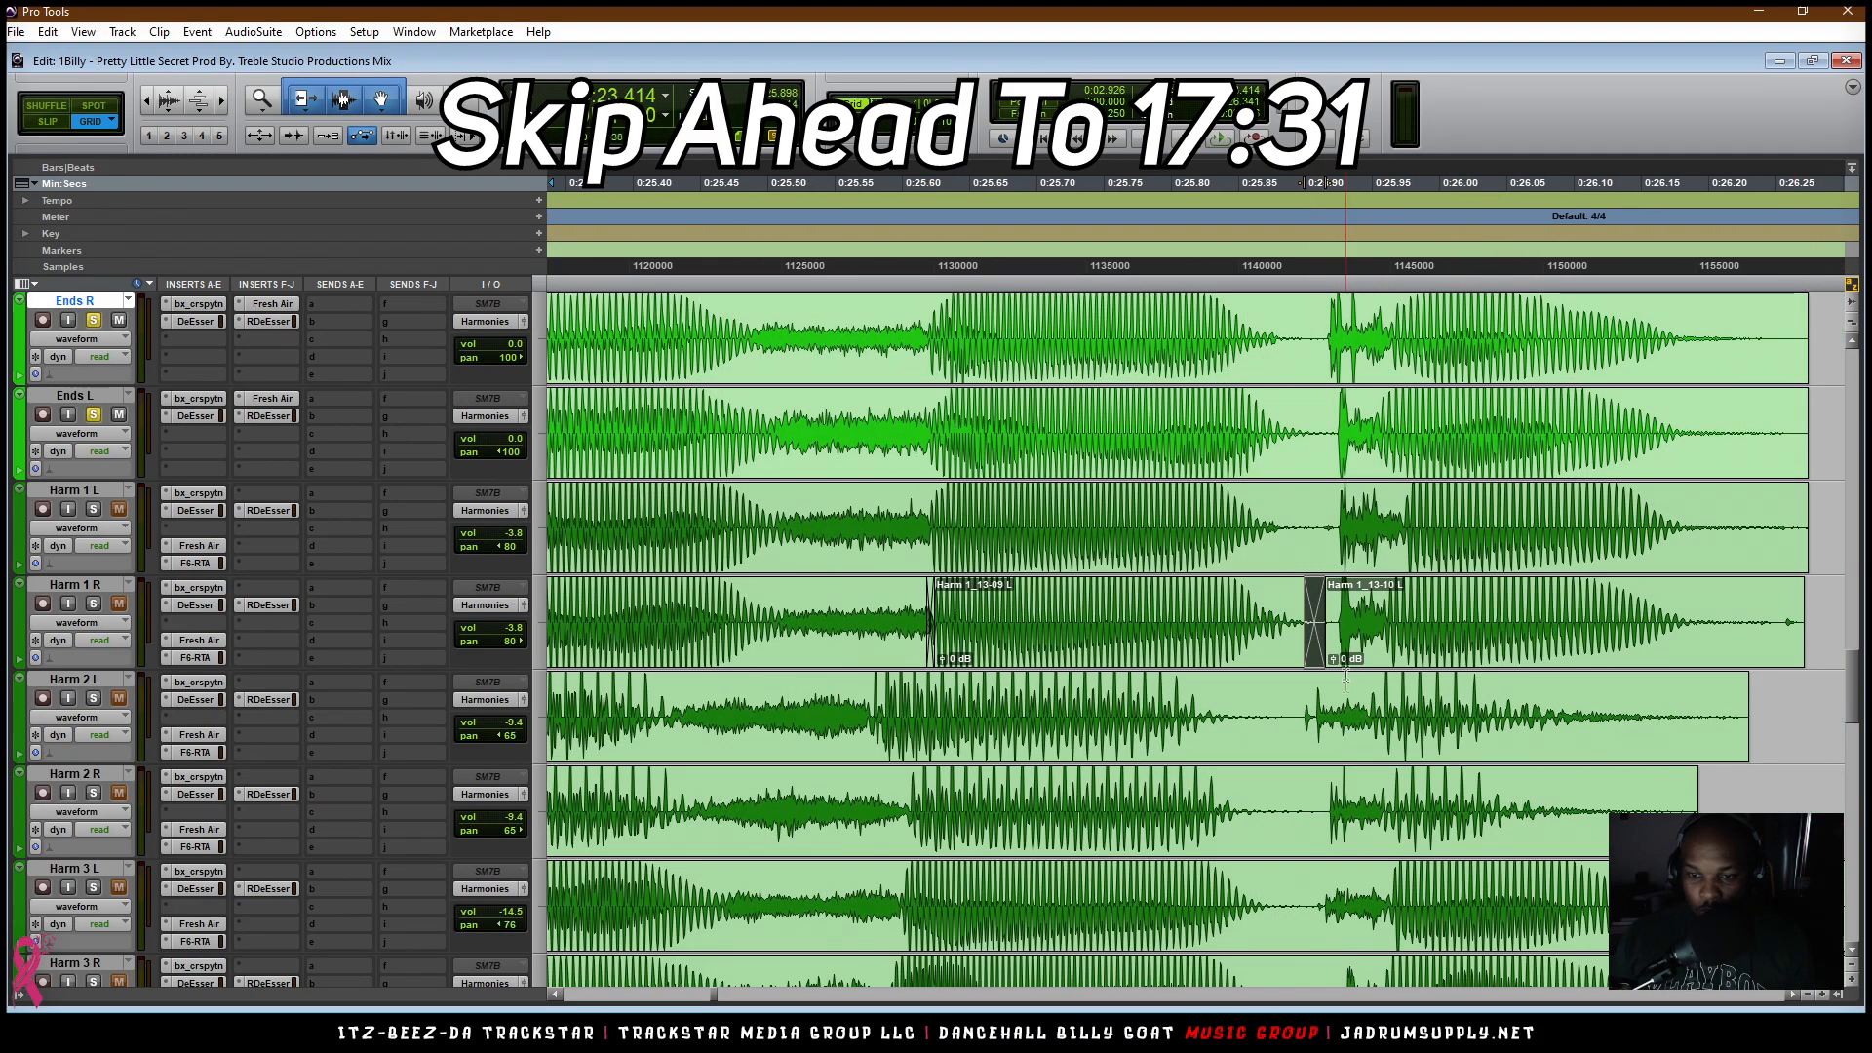
# Step: Consolidate the Harm 1 R parts into one clip and consolidate the Harm 1 L clip again
pyautogui.press('r')
pyautogui.press('r')
pyautogui.click(879, 645)
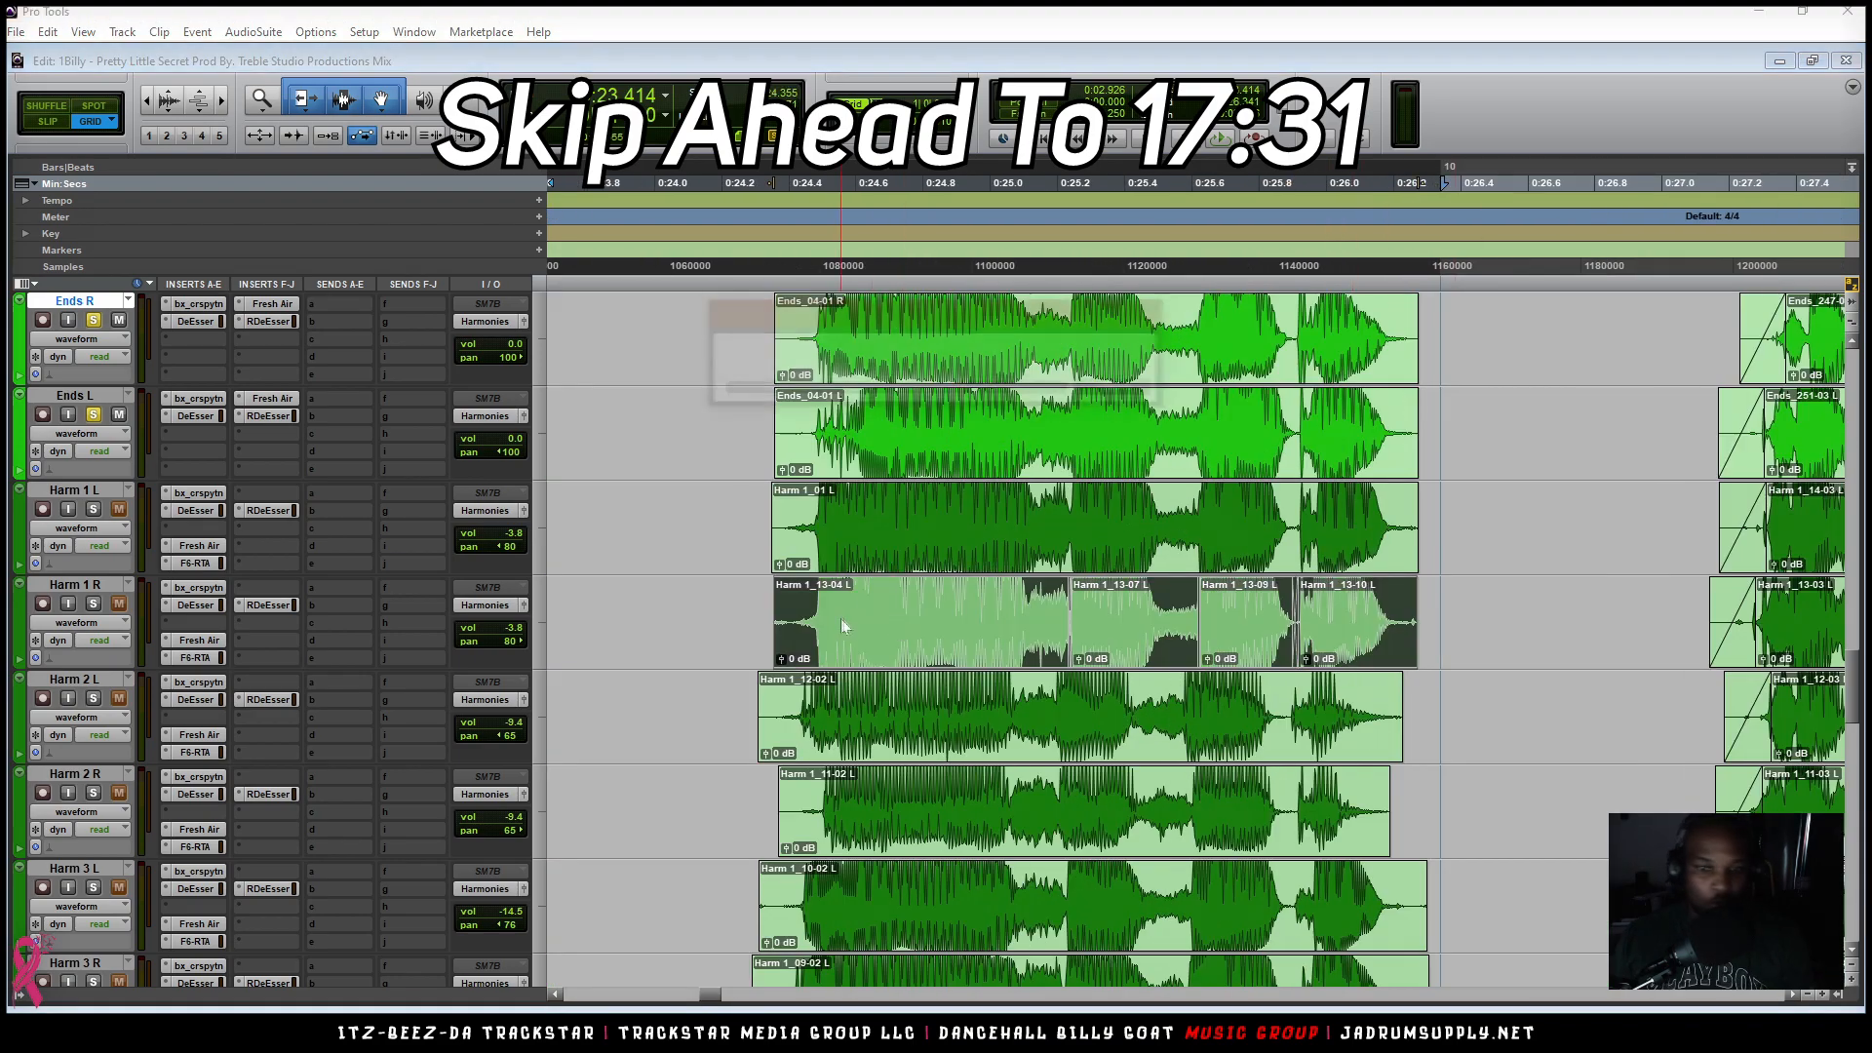
pyautogui.click(846, 547)
pyautogui.scroll(-1, 845, 547)
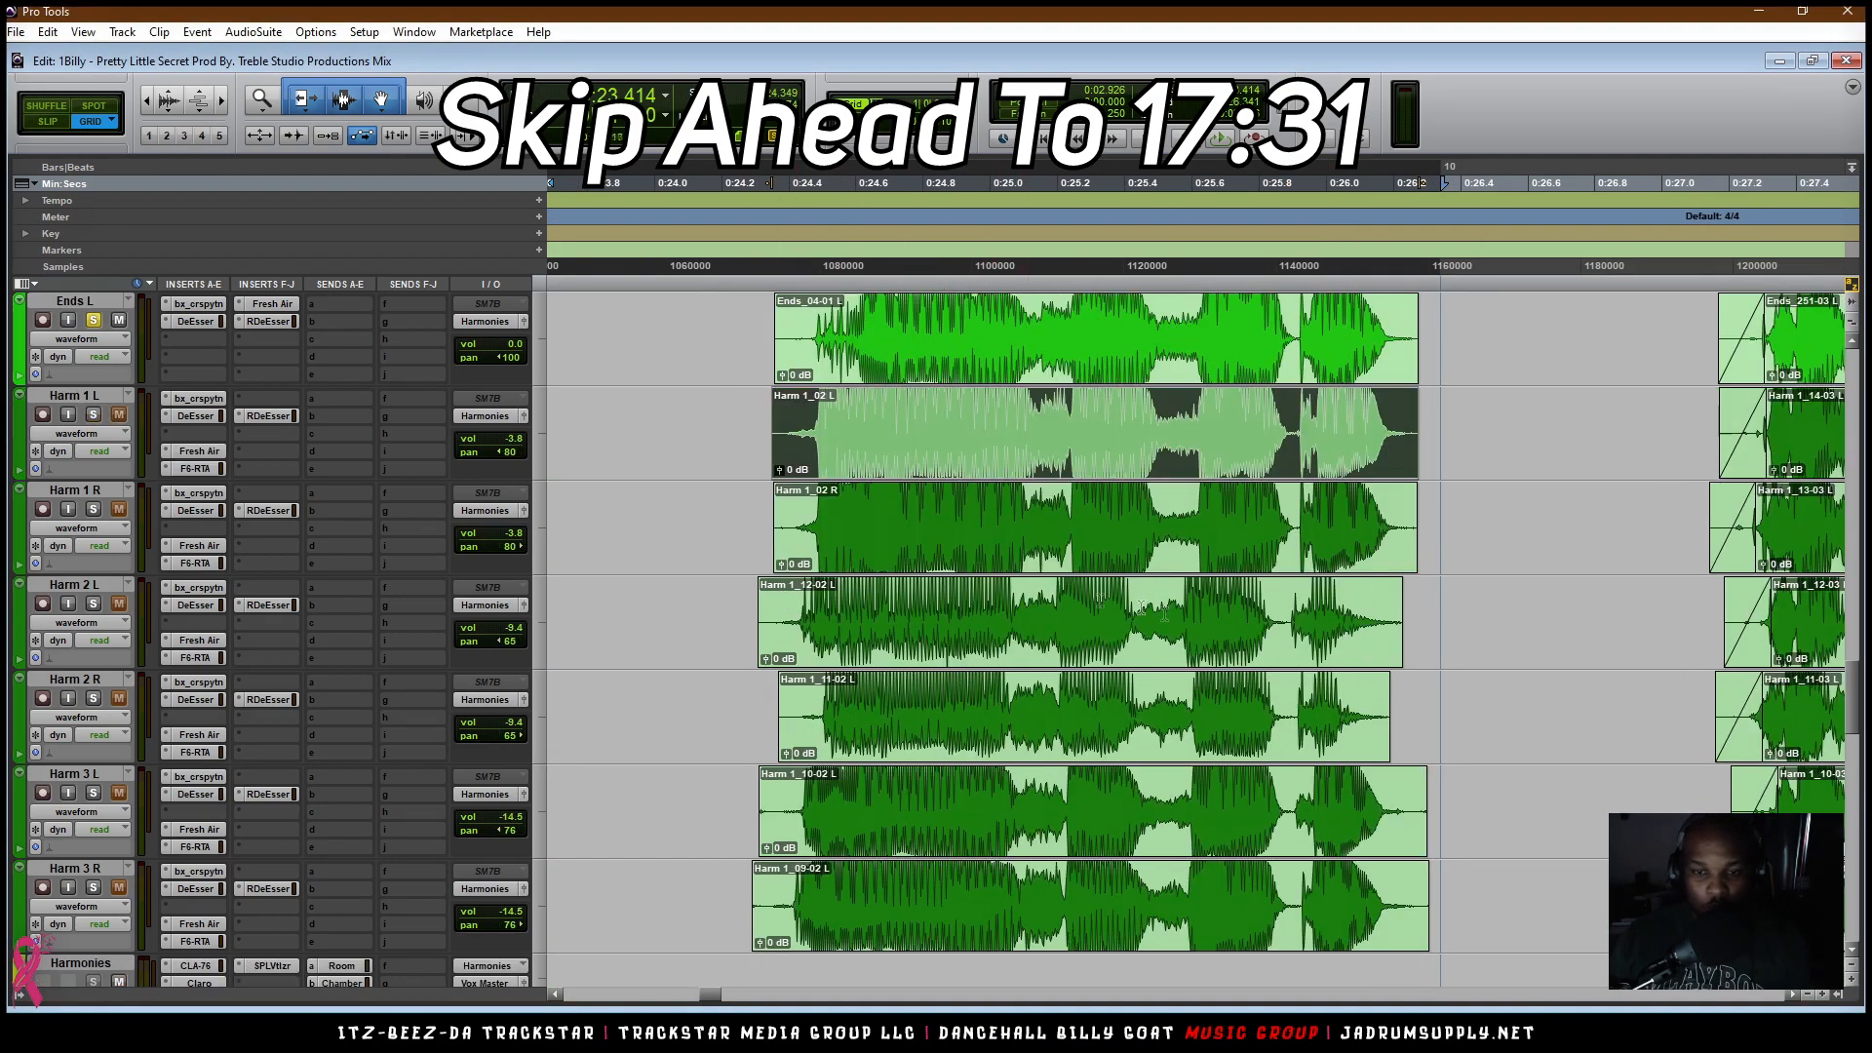
# Step: Move the Harm 2 L clip later to match the start of Harm 1 L, and split it before its last word
pyautogui.click(1172, 638)
pyautogui.press('t')
pyautogui.hscroll(5, 1172, 638)
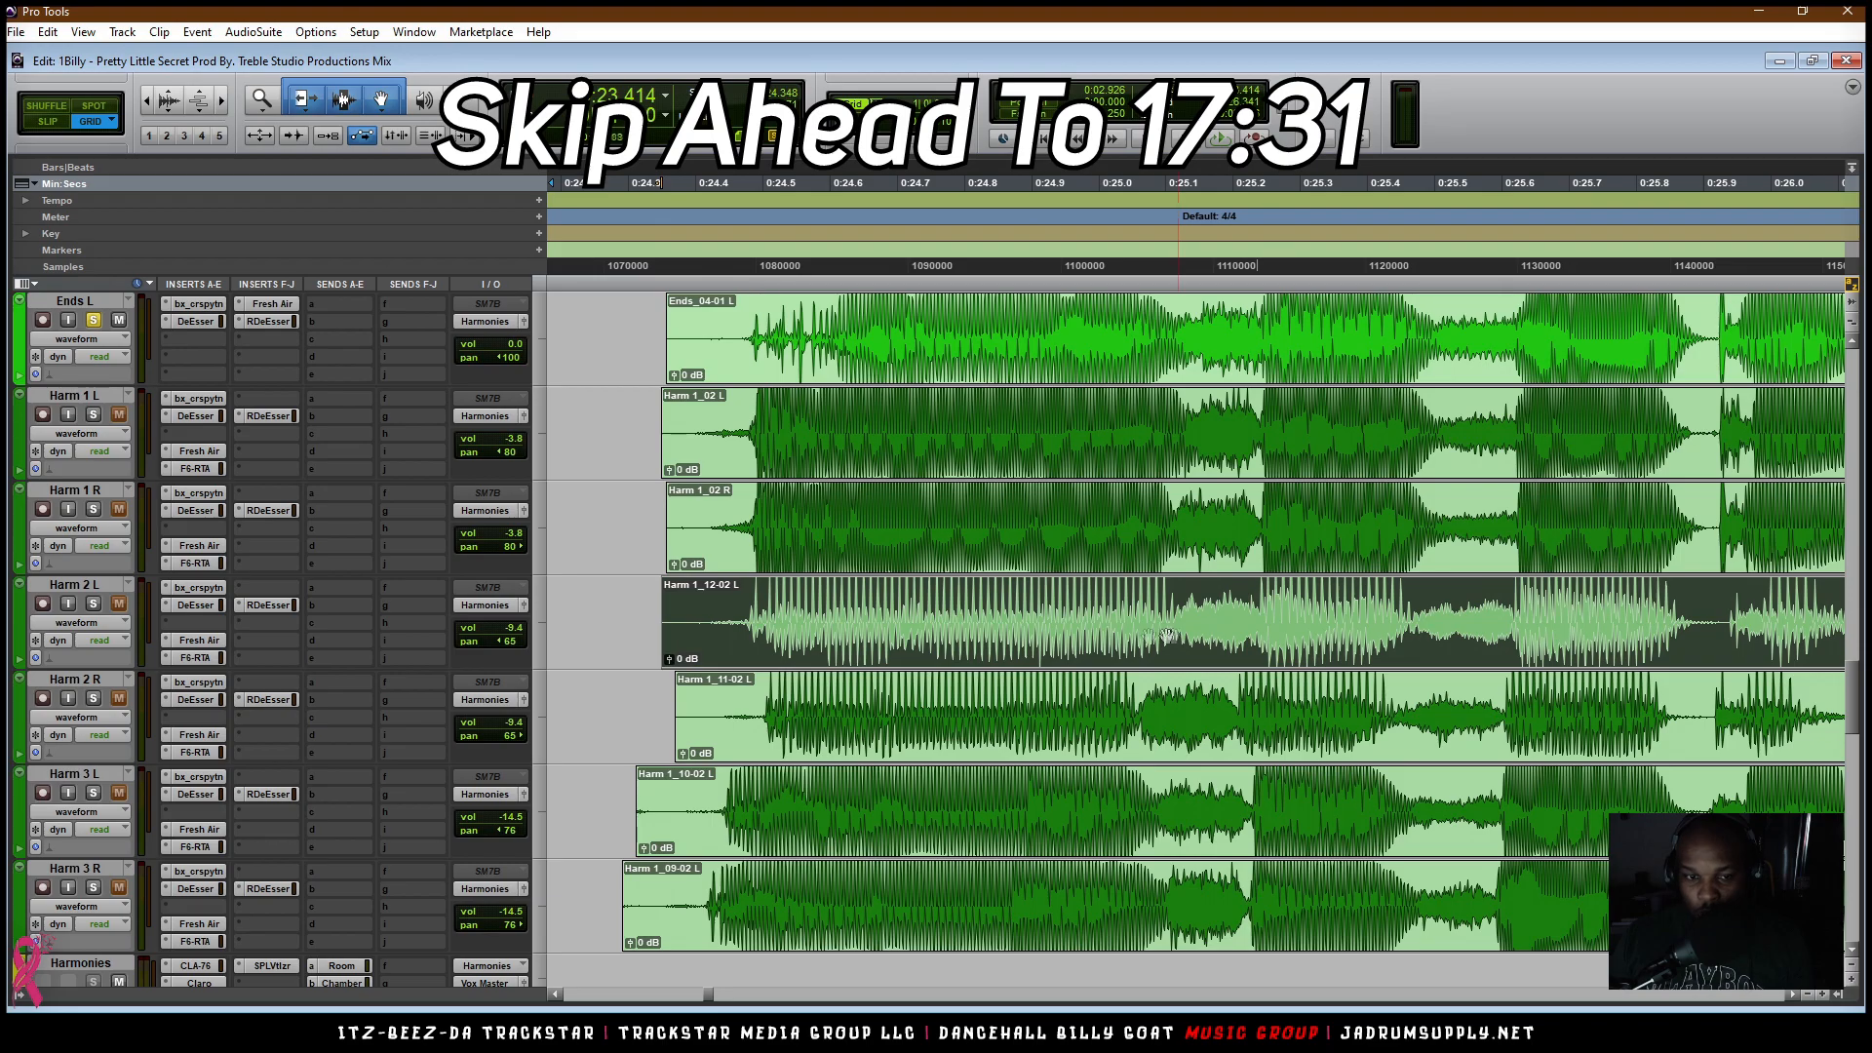
pyautogui.click(1723, 616)
pyautogui.press('b')
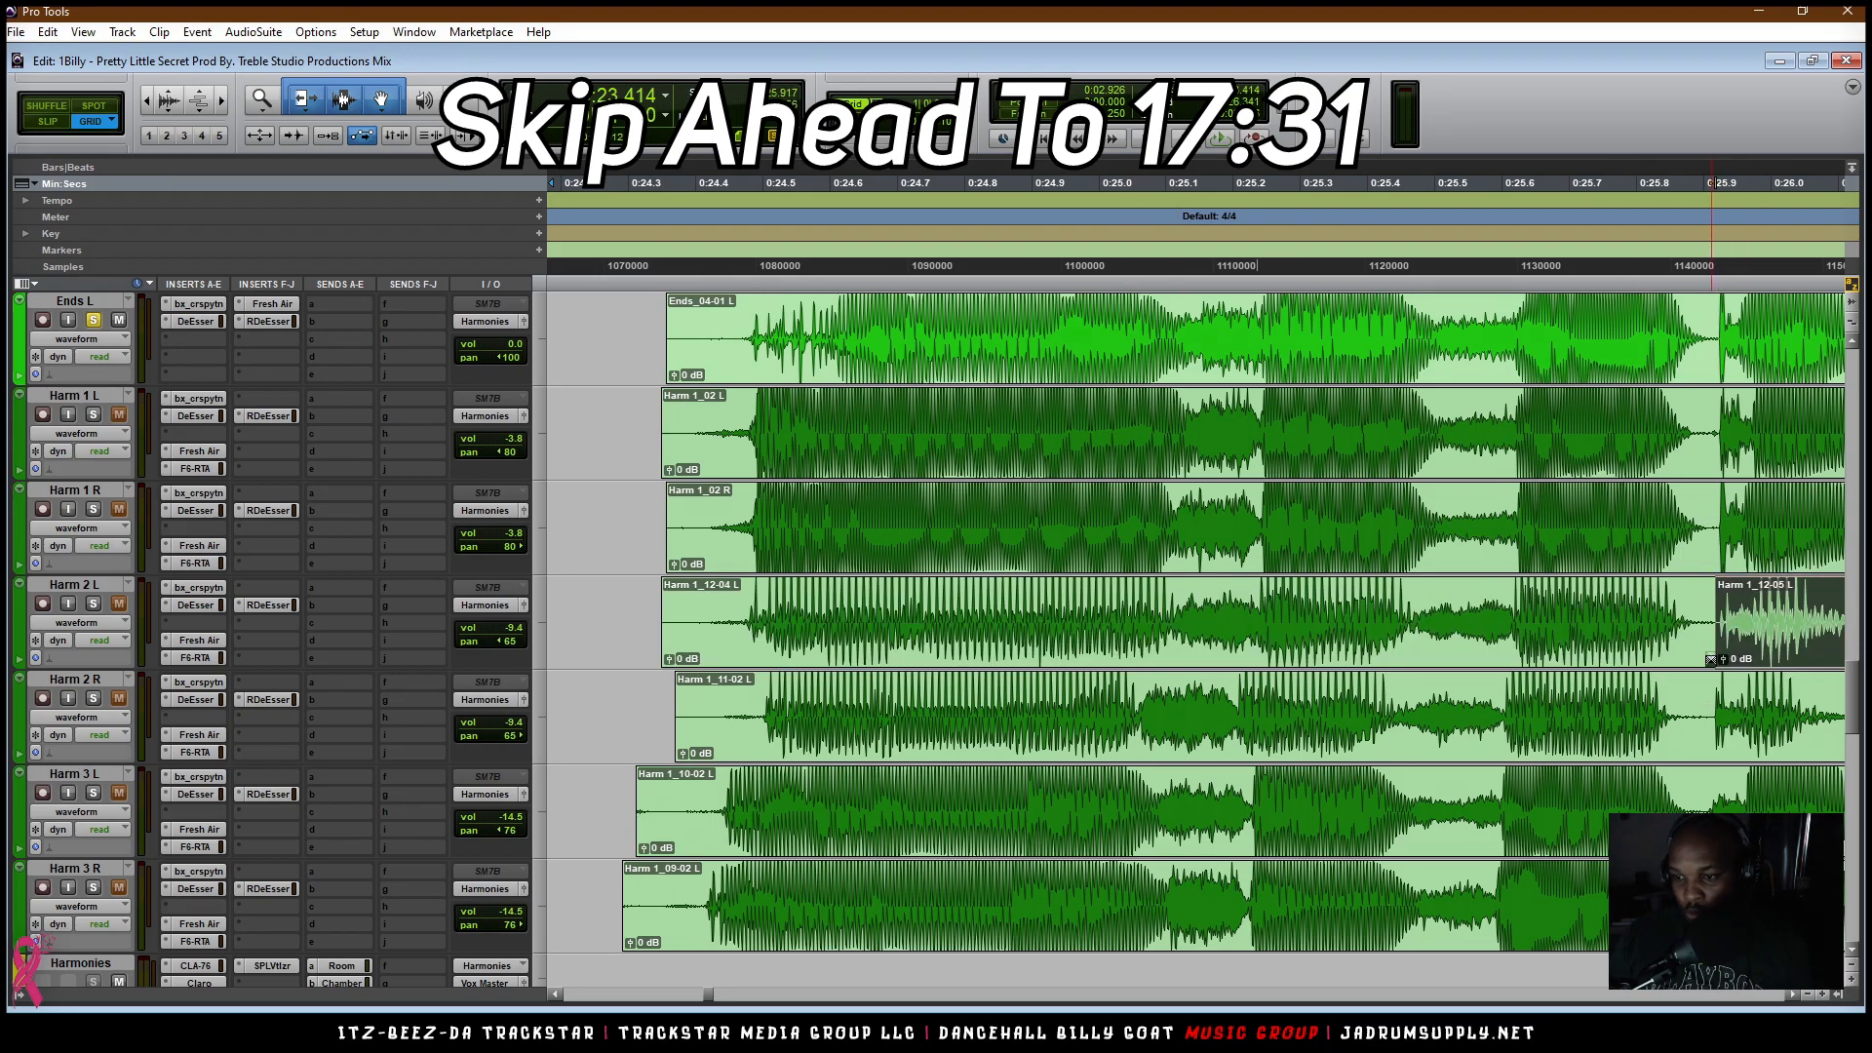
# Step: Crossfade the Harm 2 L join and fade out the last part, consolidating the phrase into one clip
pyautogui.hscroll(2, 1666, 594)
pyautogui.moveTo(1659, 585); pyautogui.dragTo(1581, 587)
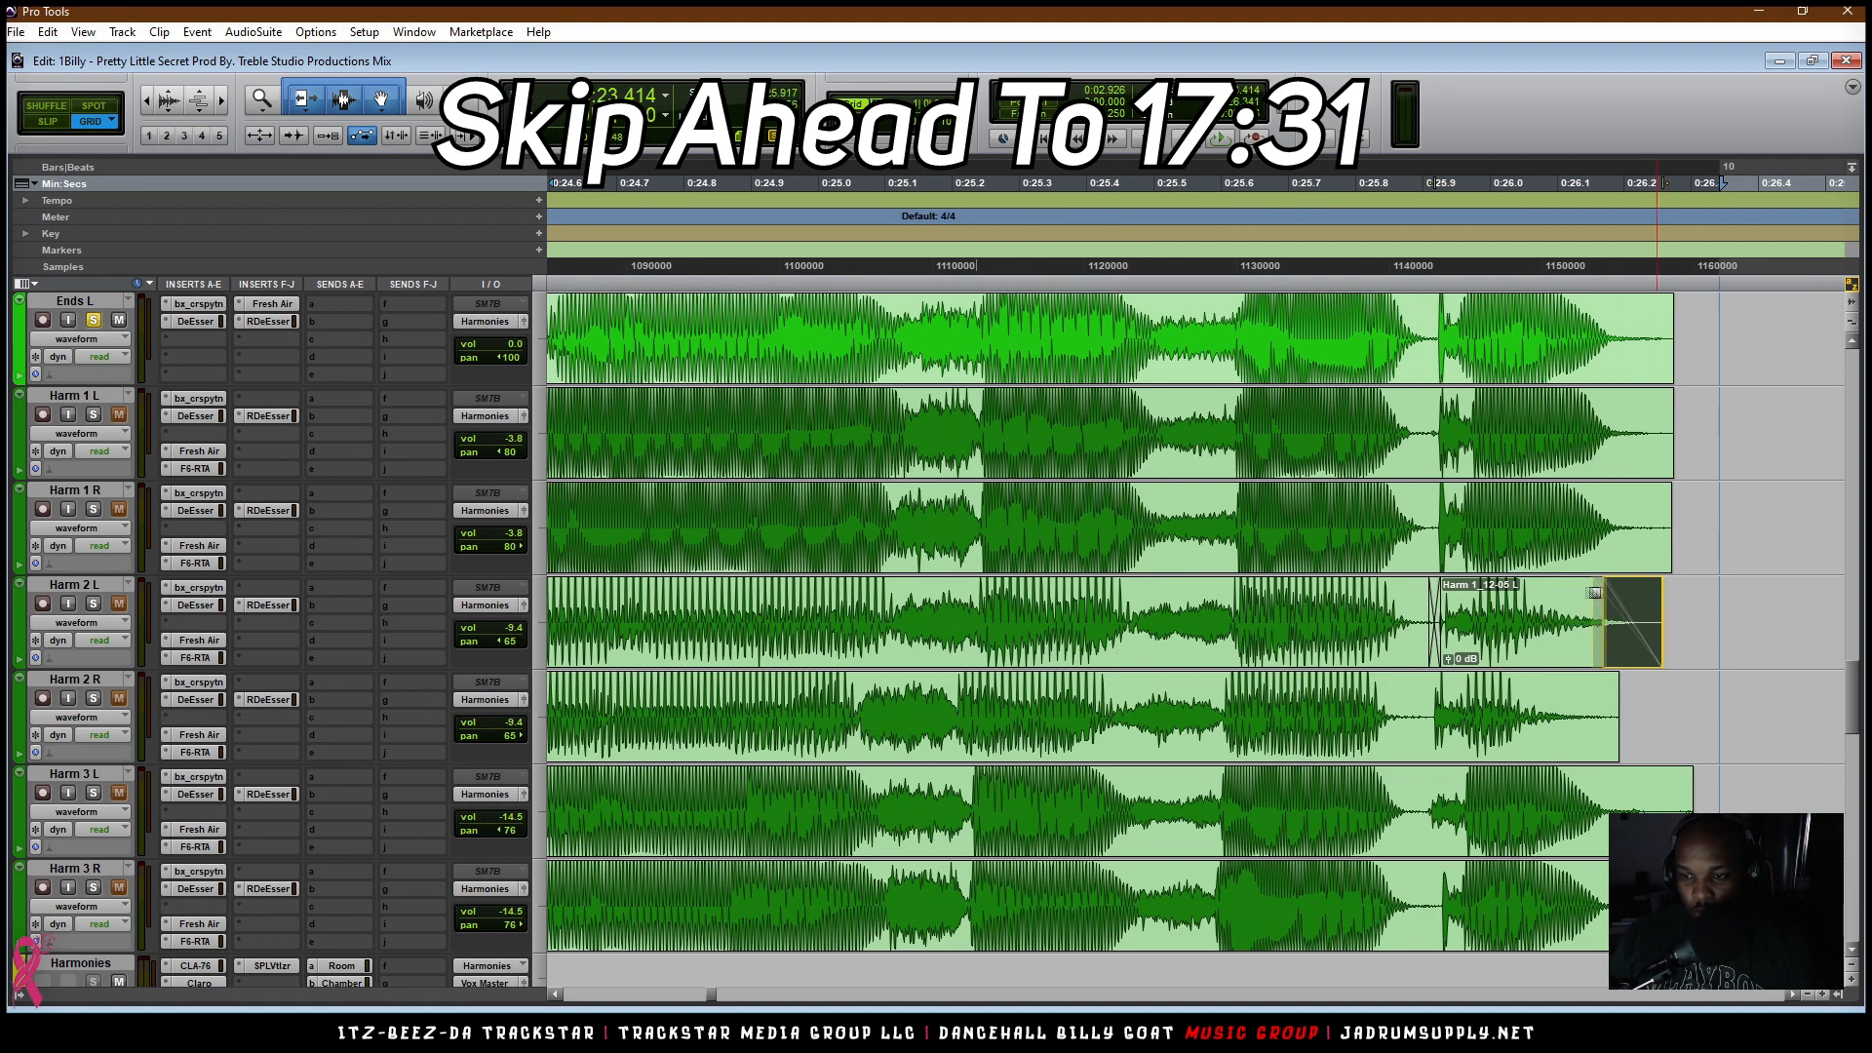
pyautogui.hscroll(-1, 1365, 615)
pyautogui.click(1038, 645)
pyautogui.keyDown('shift'); pyautogui.click(1652, 621); pyautogui.keyUp('shift')
pyautogui.press('r')
pyautogui.keyDown('shift'); pyautogui.click(1436, 624); pyautogui.keyUp('shift')
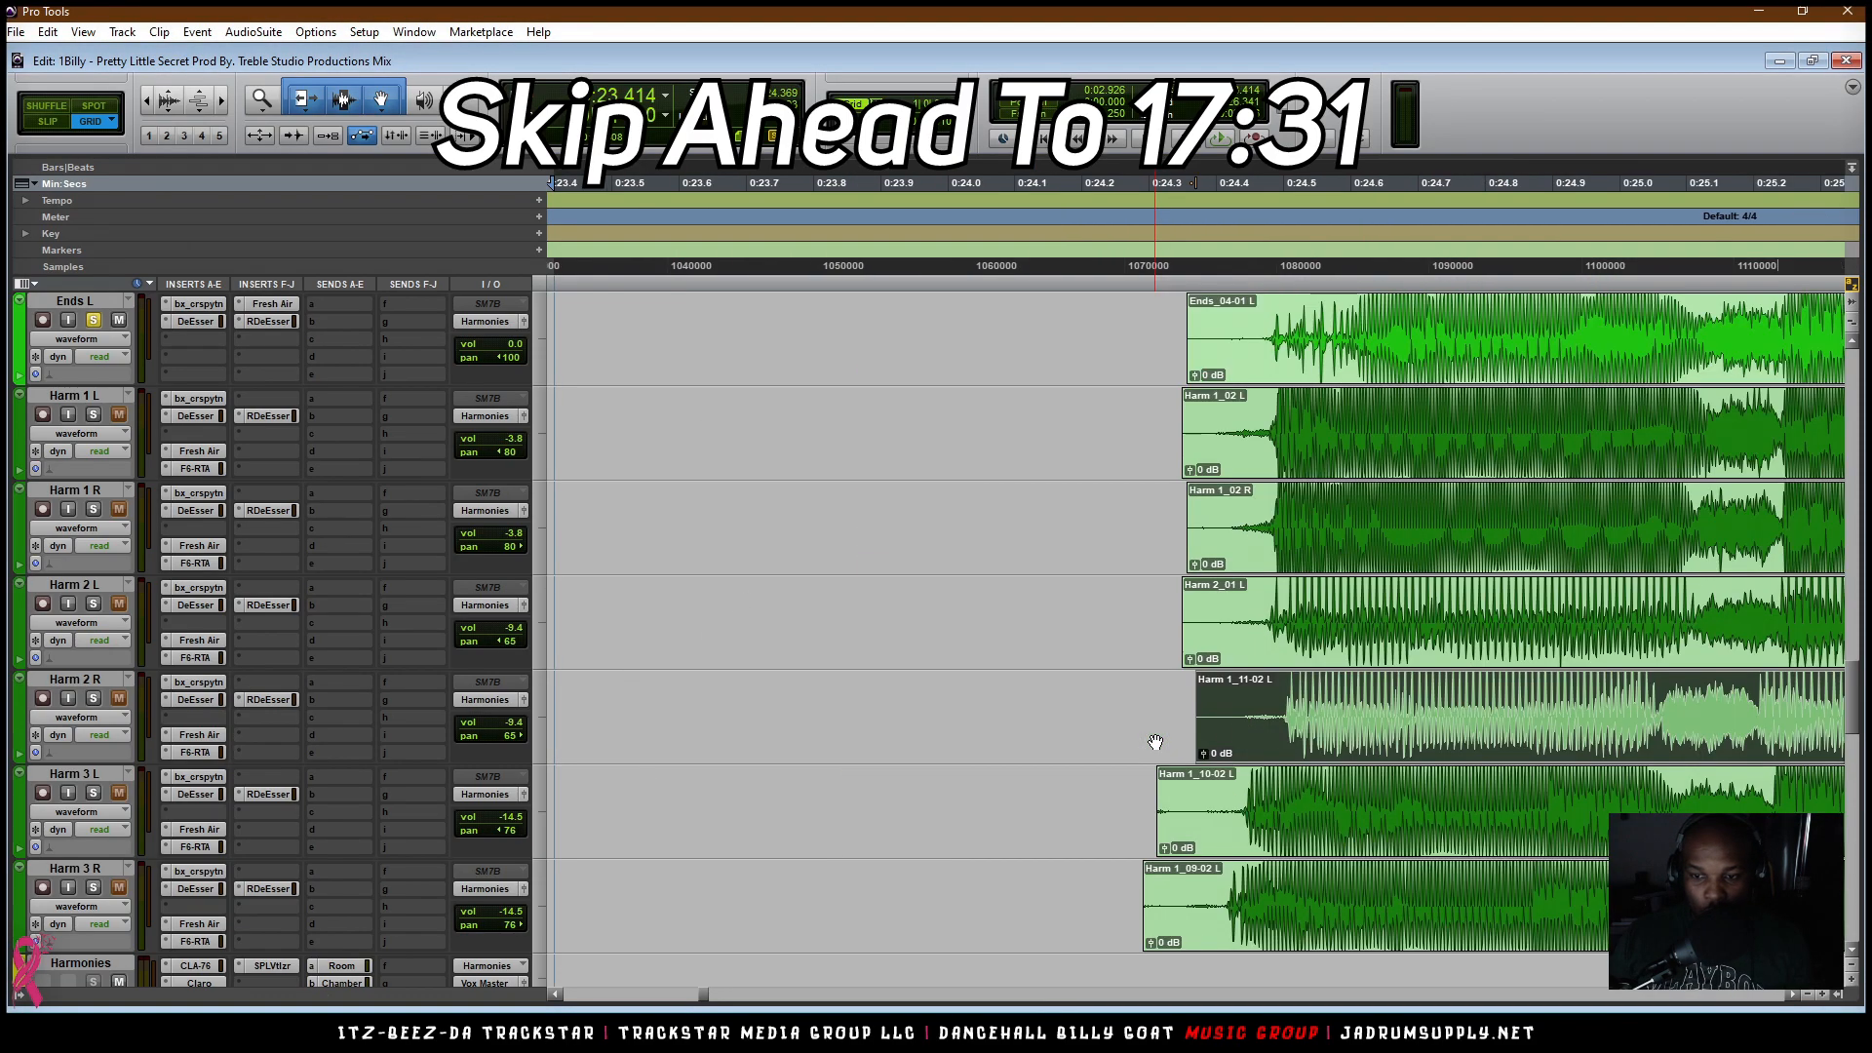
# Step: Move the Harm 2 R clip earlier to match Harm 2 L, split it at its second word and move the second part later
pyautogui.click(1346, 729)
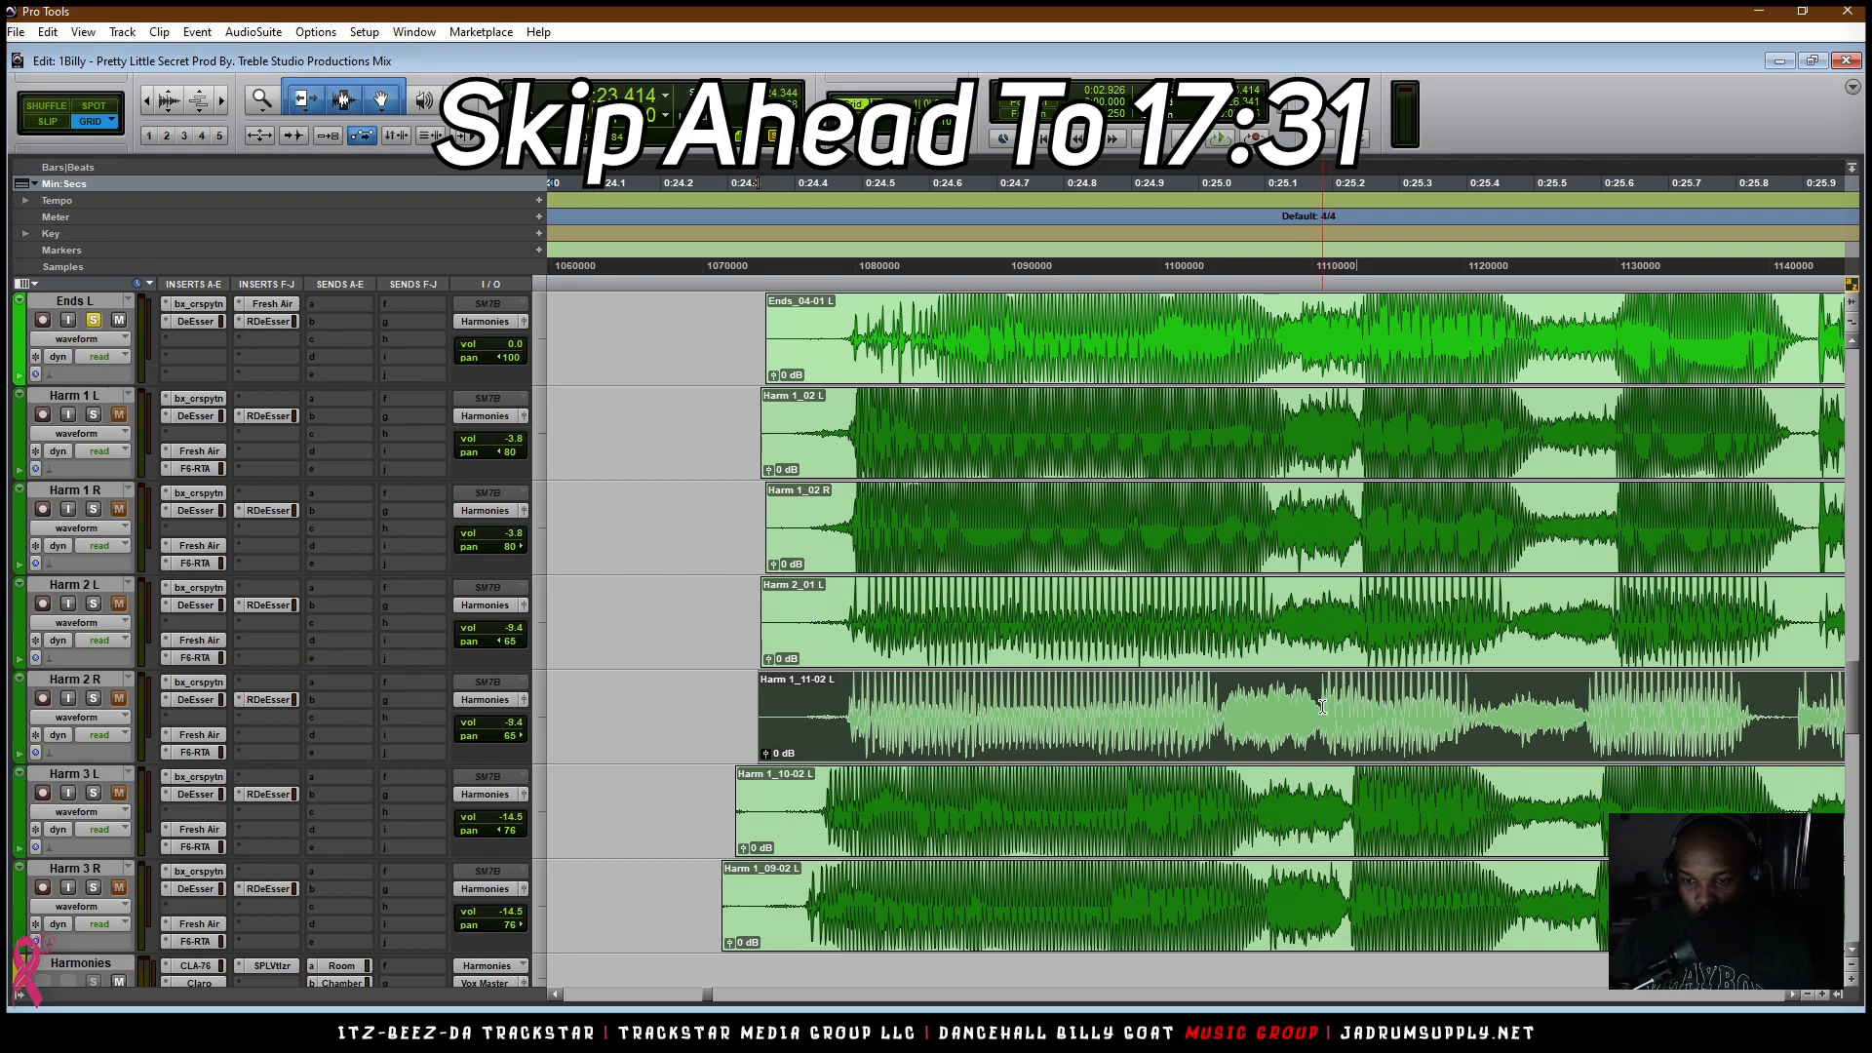
pyautogui.click(1322, 706)
pyautogui.press('b')
pyautogui.moveTo(1394, 728); pyautogui.dragTo(1430, 733)
# Step: Time-stretch the first Harm 2 R part to meet the second with the TCE Trim tool, and crossfade their join with the Standard tool
pyautogui.press('F6')
pyautogui.hotkey('F6', 'F7')
pyautogui.moveTo(1319, 707); pyautogui.dragTo(1368, 769)
pyautogui.rightClick(305, 96)
pyautogui.click(364, 110)
pyautogui.click(1381, 721)
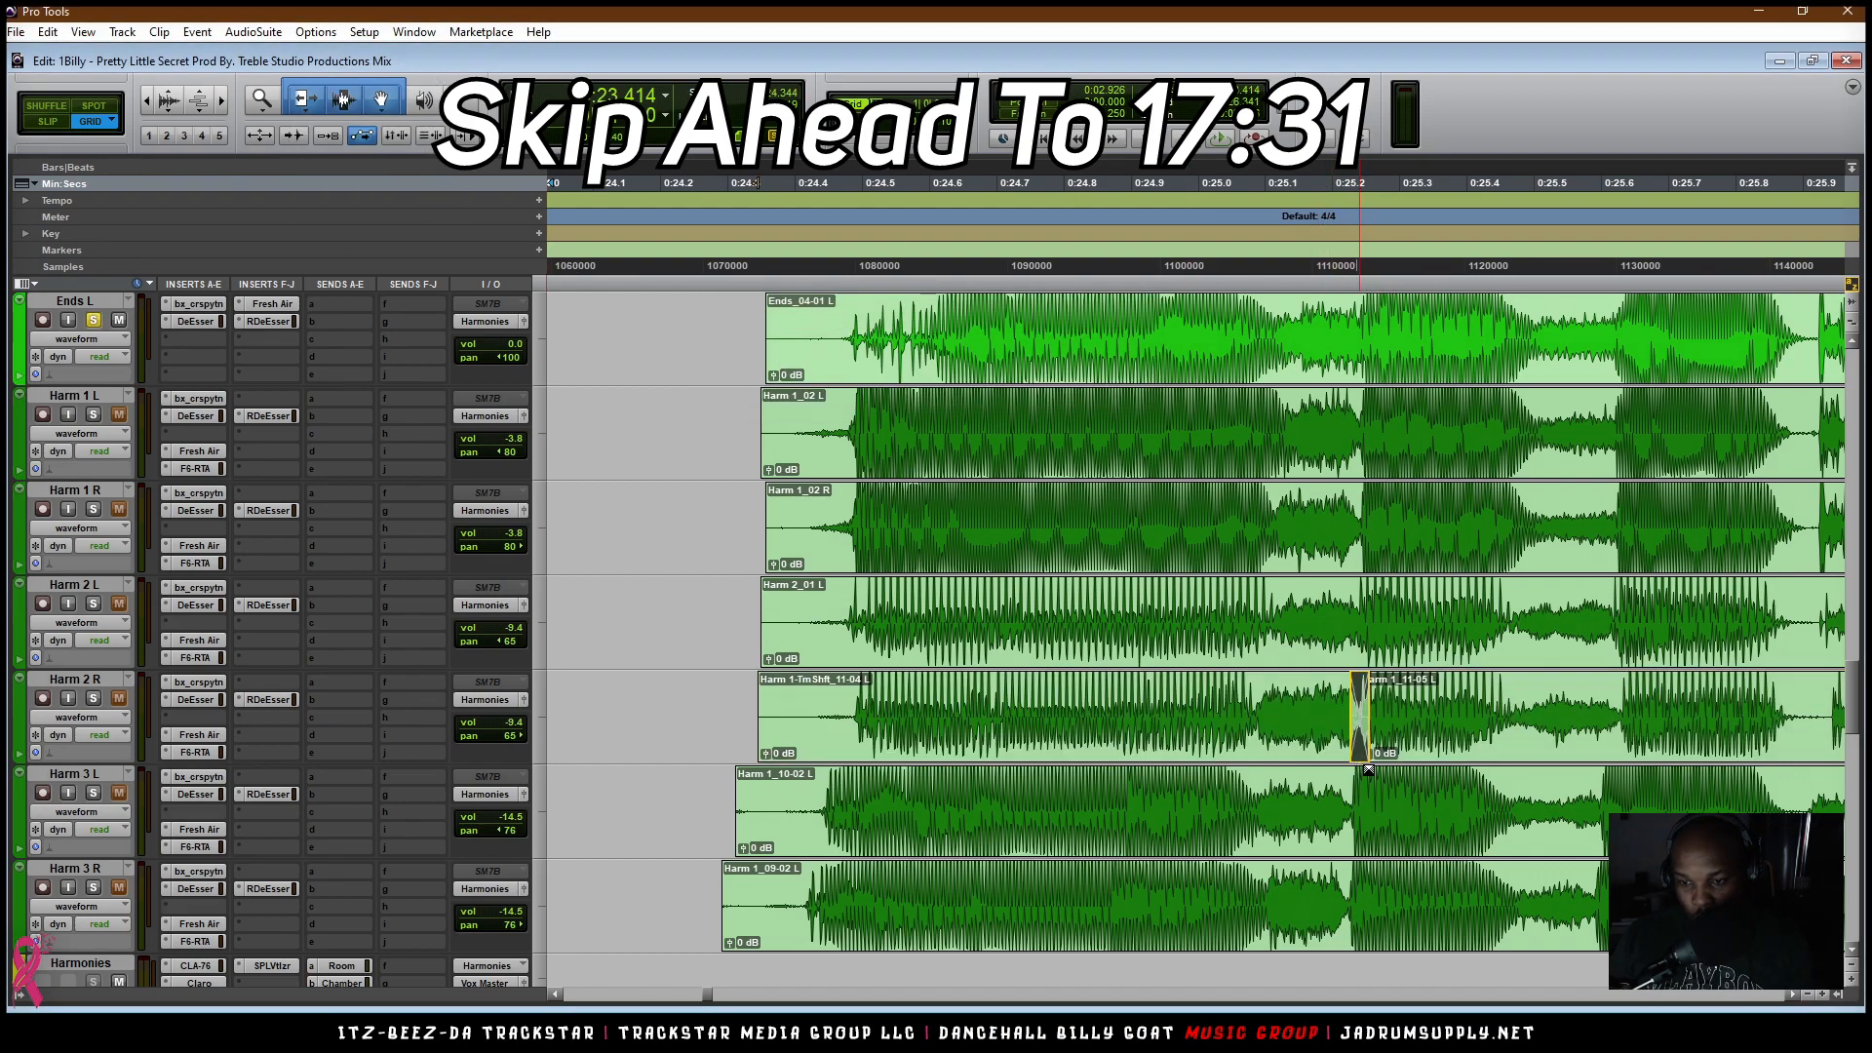
pyautogui.press('Return')
# Step: Split Harm 2 R before its last word and crossfade the new join
pyautogui.hscroll(2, 1463, 682)
pyautogui.click(1690, 711)
pyautogui.click(1690, 710)
pyautogui.press('b')
pyautogui.press('t')
pyautogui.press('t')
pyautogui.hscroll(2, 1083, 751)
pyautogui.moveTo(1069, 758); pyautogui.dragTo(1020, 766)
pyautogui.press('r')
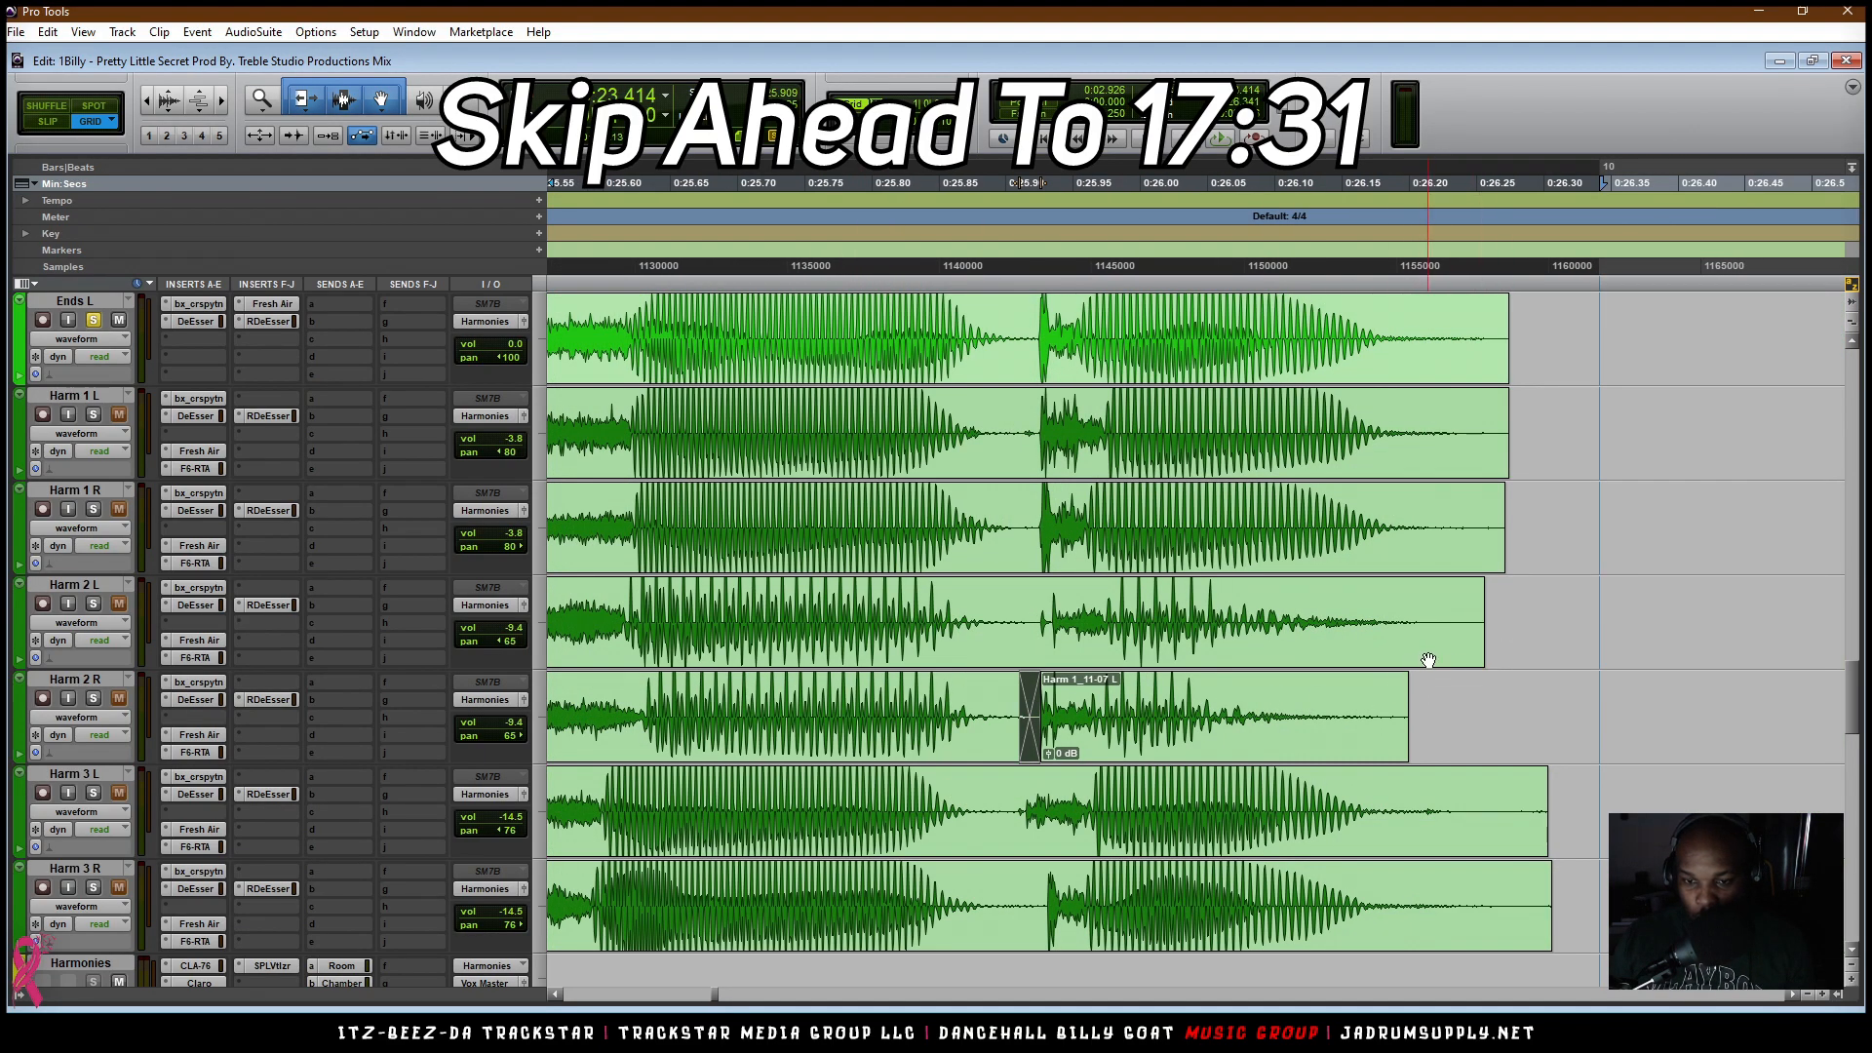
# Step: Consolidate the Harm 2 R parts into one clip, extending it slightly past the end of the last part
pyautogui.moveTo(1483, 711); pyautogui.dragTo(1040, 712)
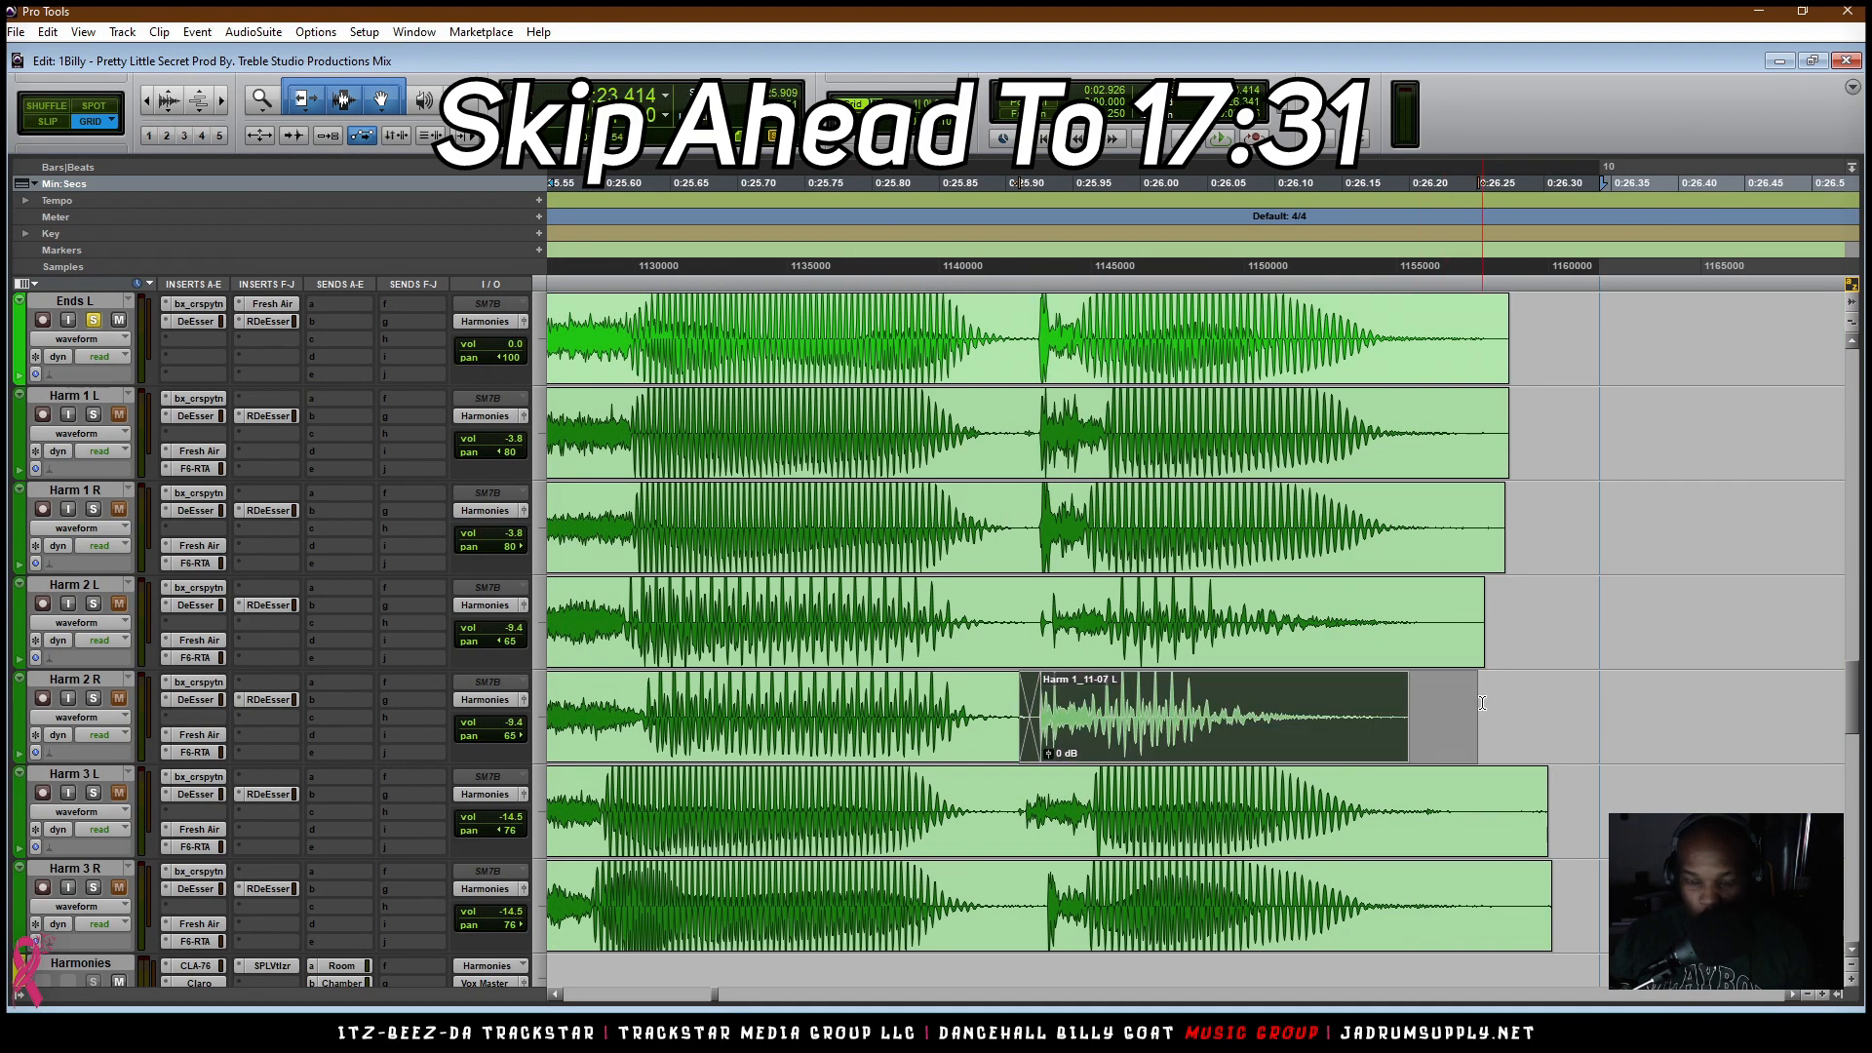
pyautogui.press('r')
pyautogui.press('r')
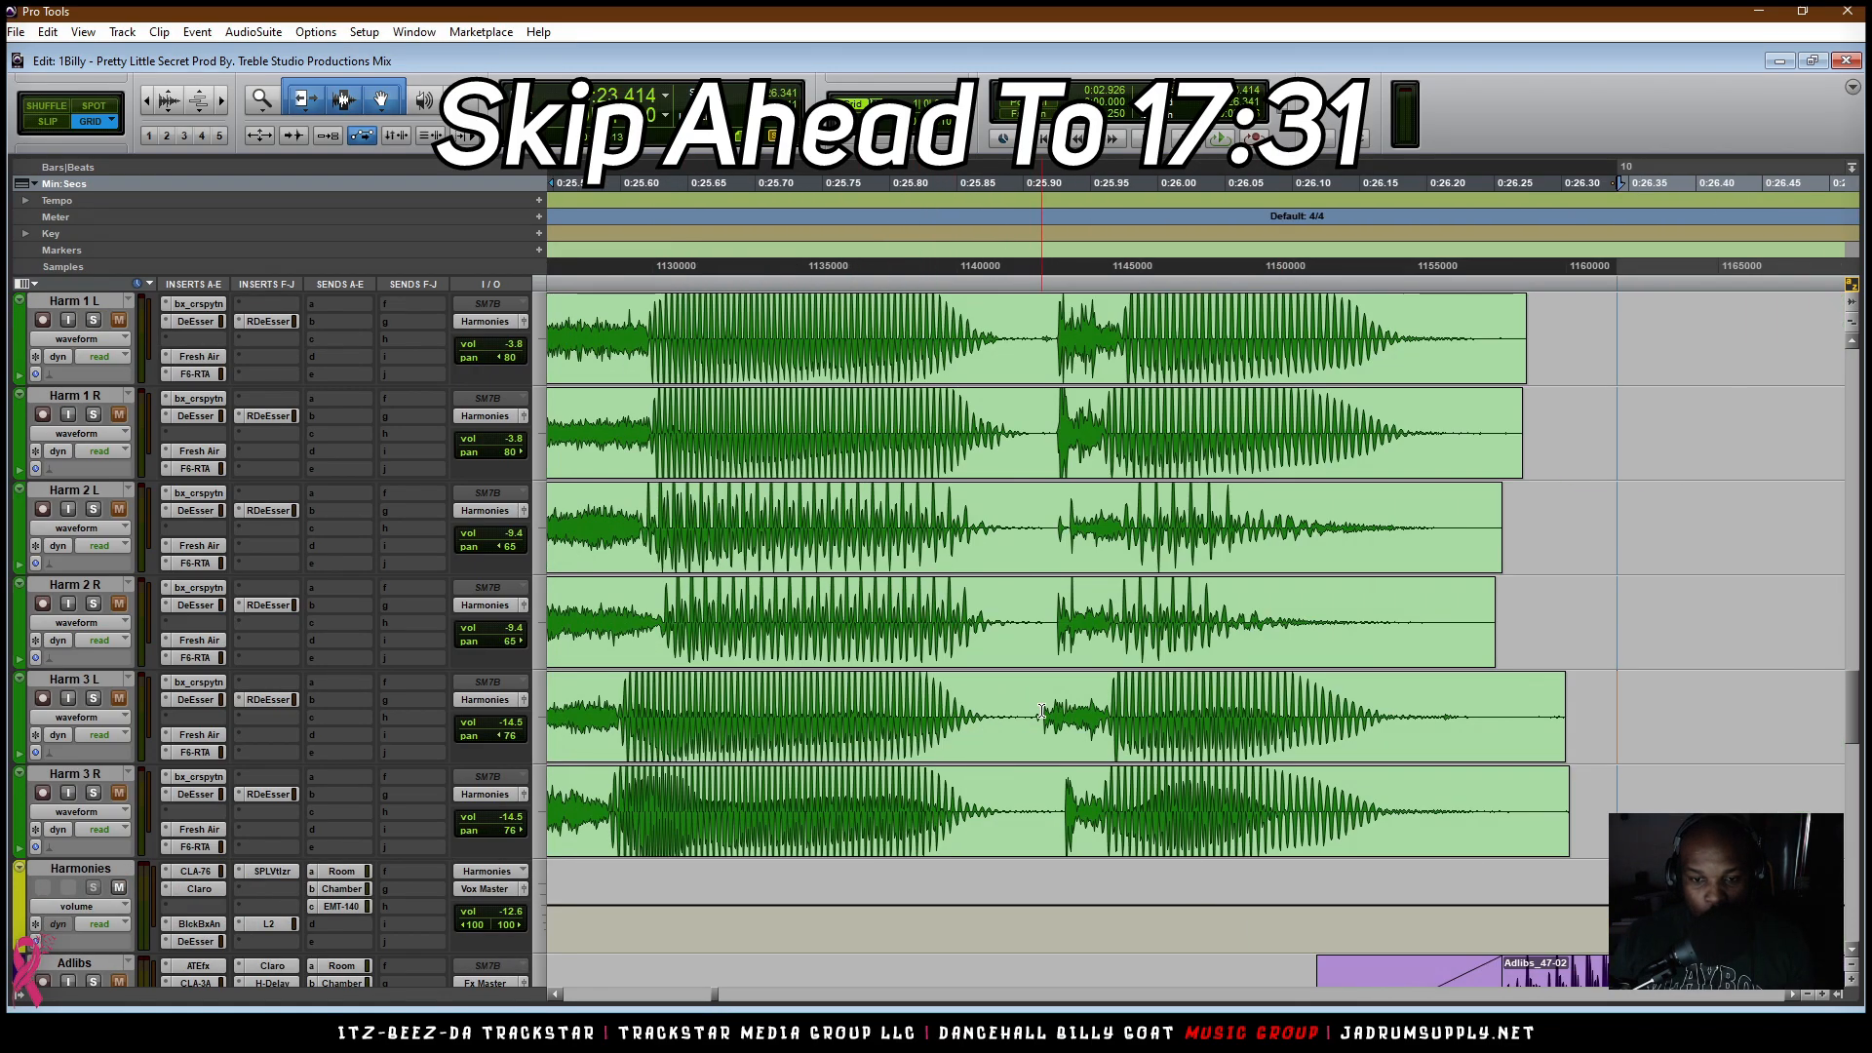
# Step: Move the last Harm 3 L part later, split Harm 3 R before its last word, and switch to the TCE Trim tool
pyautogui.click(1182, 741)
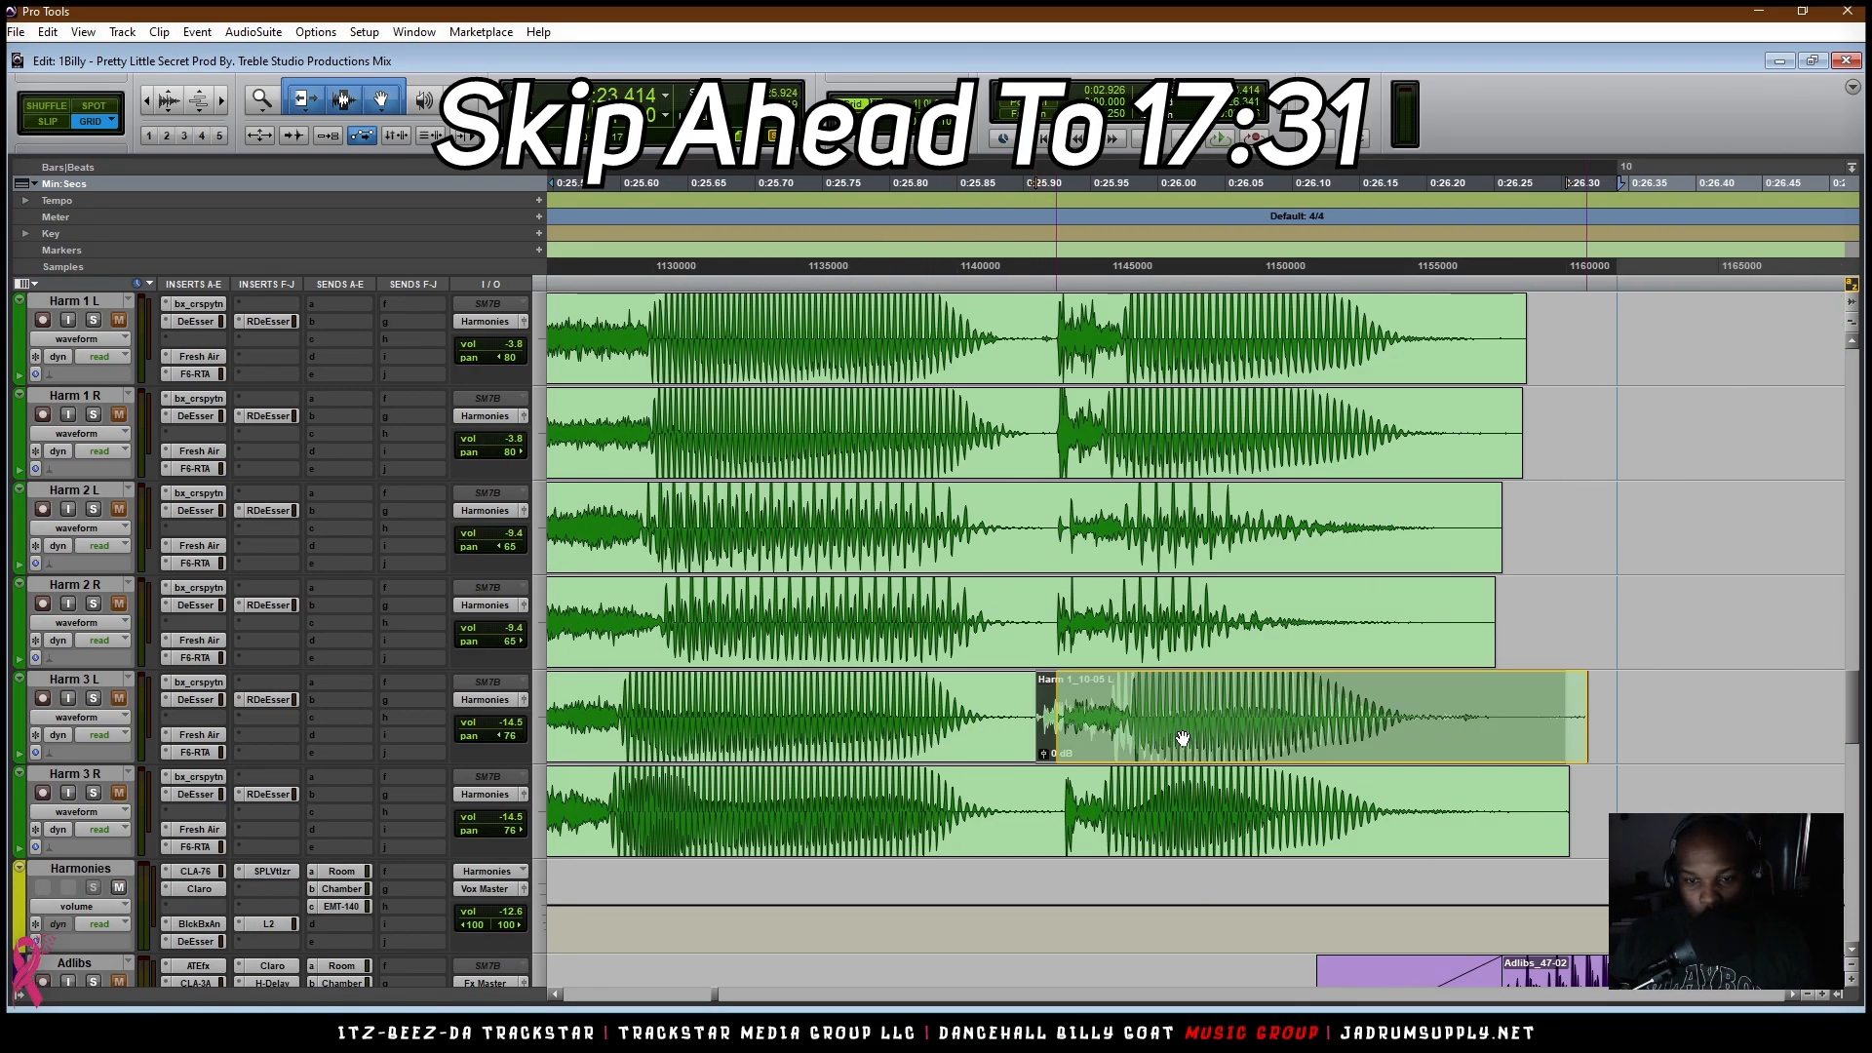
pyautogui.click(1064, 785)
pyautogui.press('b')
pyautogui.click(1164, 824)
pyautogui.moveTo(302, 99); pyautogui.dragTo(327, 146)
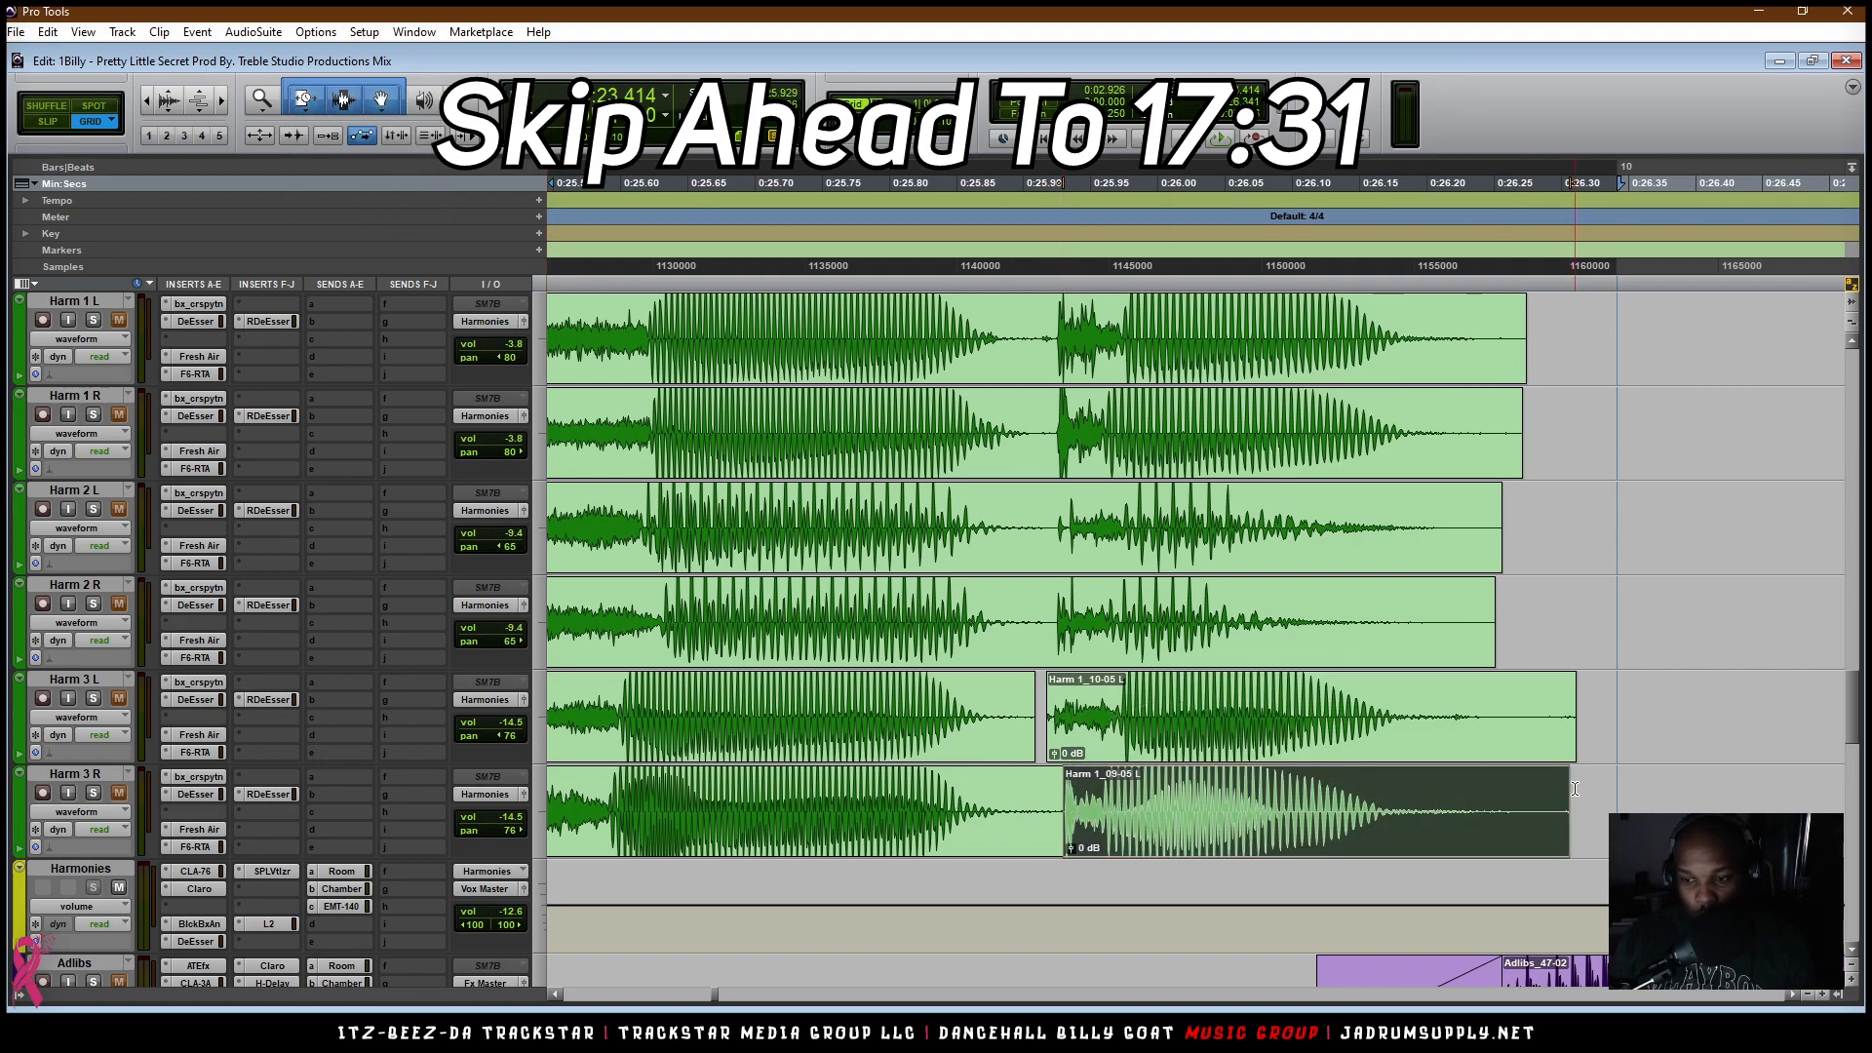
# Step: Try shortening the last Harm 3 R and Harm 3 L parts by time-stretching their ends, and undo both changes
pyautogui.moveTo(1567, 809); pyautogui.dragTo(1520, 809)
pyautogui.moveTo(1566, 718); pyautogui.dragTo(1489, 719)
pyautogui.scroll(3, 1396, 466)
pyautogui.scroll(-3, 1391, 477)
pyautogui.moveTo(1057, 438); pyautogui.dragTo(1403, 820)
pyautogui.hotkey('ctrl', 'z')
pyautogui.hotkey('ctrl', 'z')
# Step: Time-stretch the last Harm 3 R part from its end and align its start with the other harmonies
pyautogui.moveTo(1558, 819); pyautogui.dragTo(1568, 819)
pyautogui.press('t')
pyautogui.moveTo(1354, 822); pyautogui.dragTo(1339, 823)
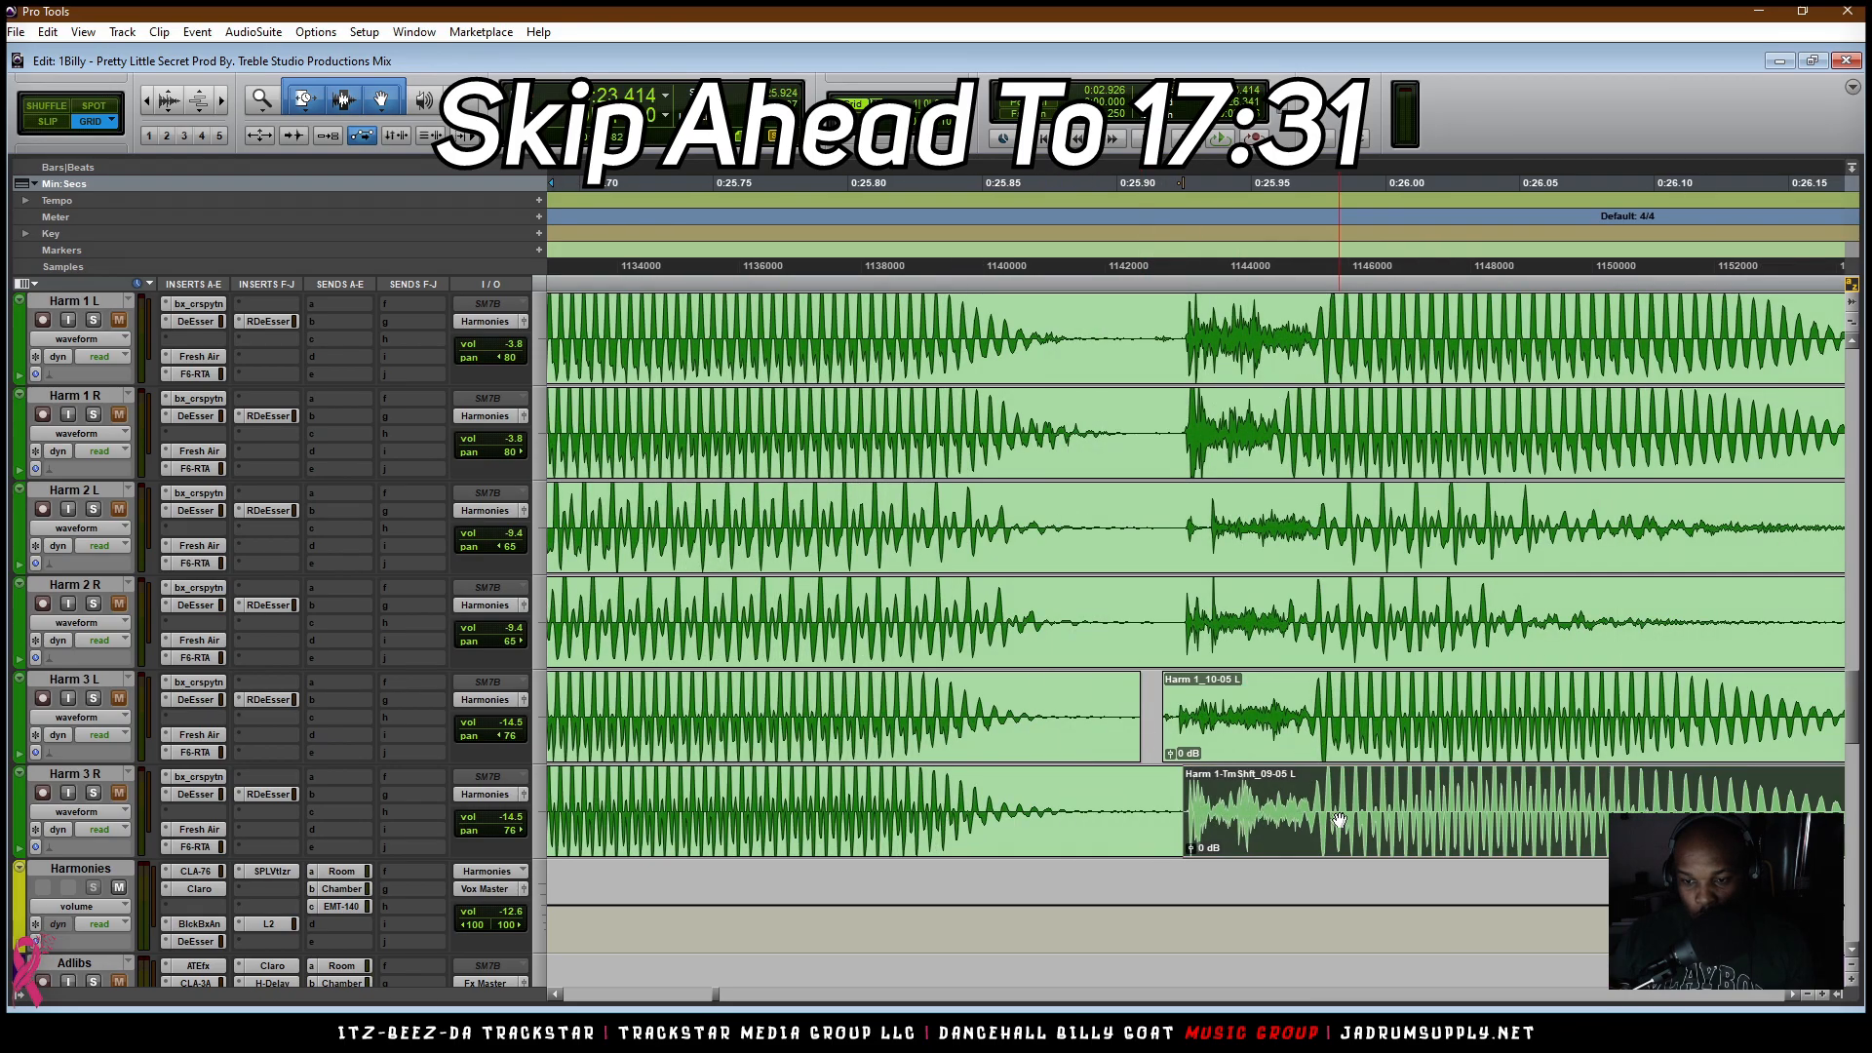
# Step: Move the first Harm 3 R part later so its opening word lines up with the harmonies above
pyautogui.press('r')
pyautogui.press('r')
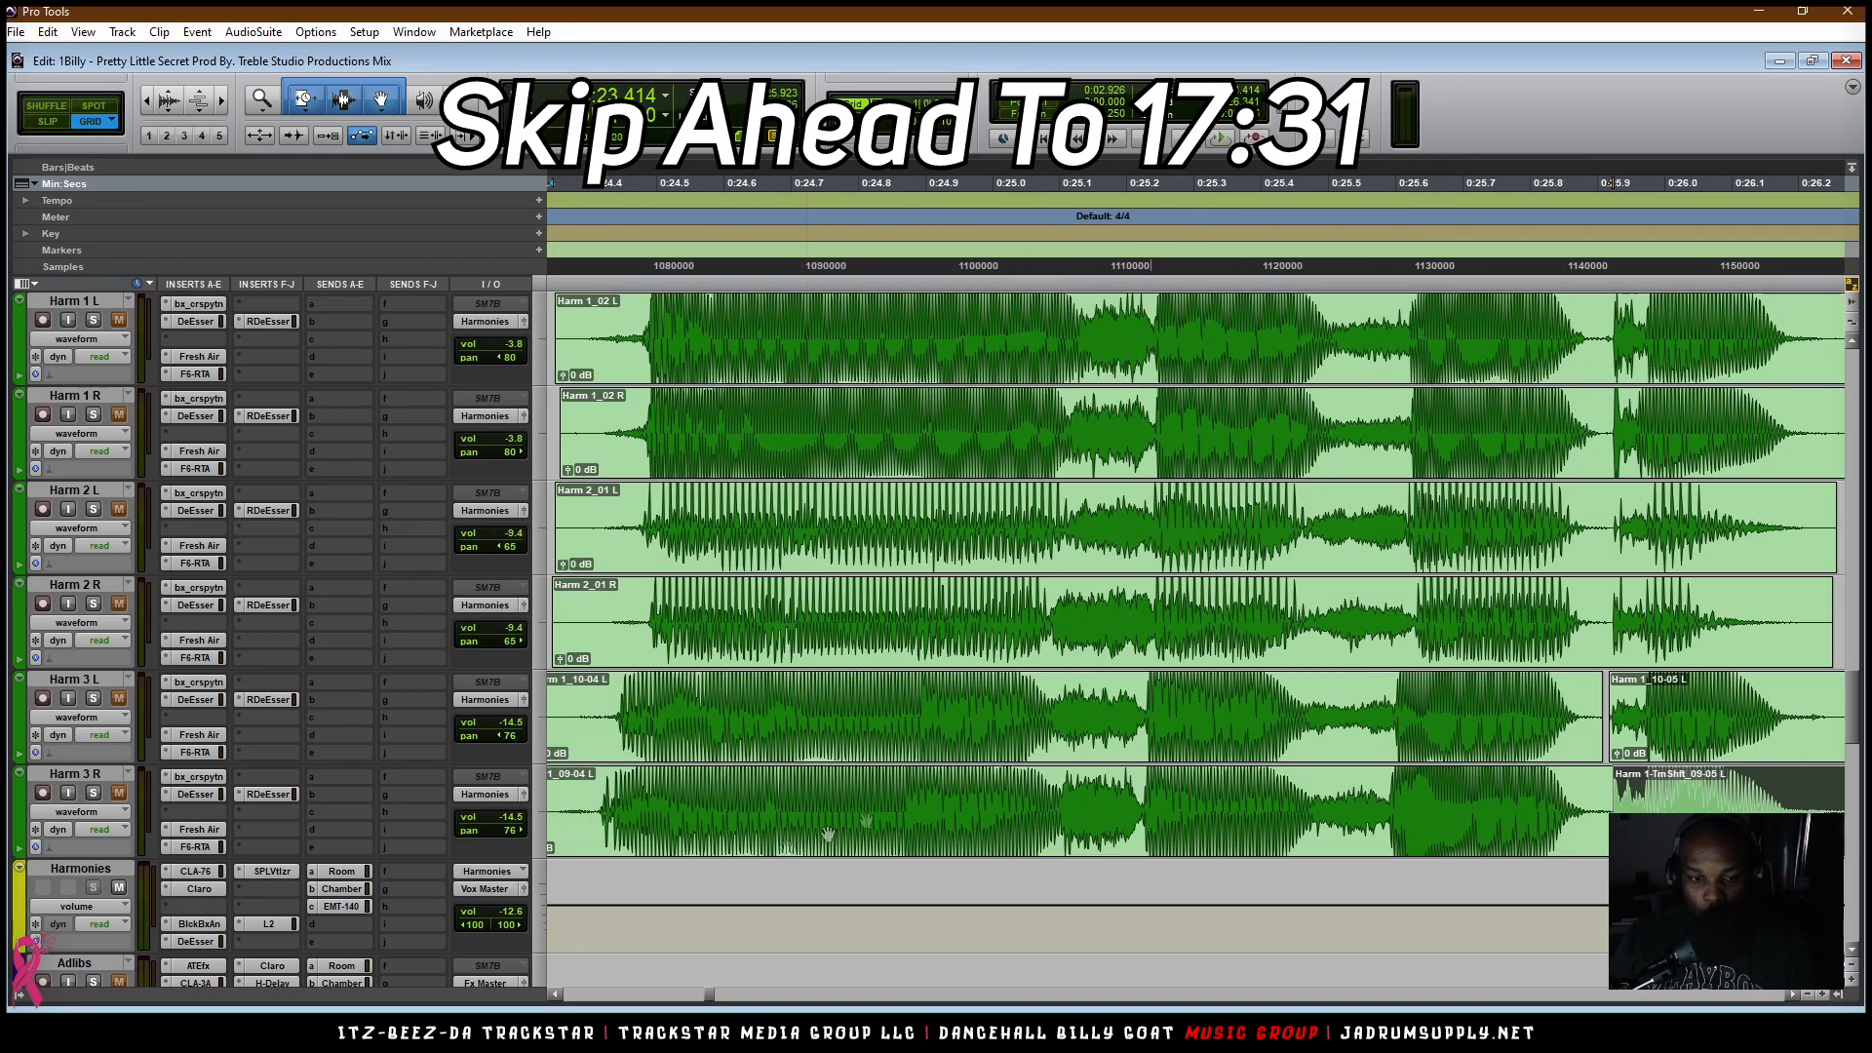
pyautogui.moveTo(796, 844); pyautogui.dragTo(814, 848)
# Step: Try splitting the first Harm 3 R part at its second word, and undo the split
pyautogui.click(1162, 777)
pyautogui.click(1156, 806)
pyautogui.hotkey('ctrl', 'e')
pyautogui.hotkey('ctrl', 'z')
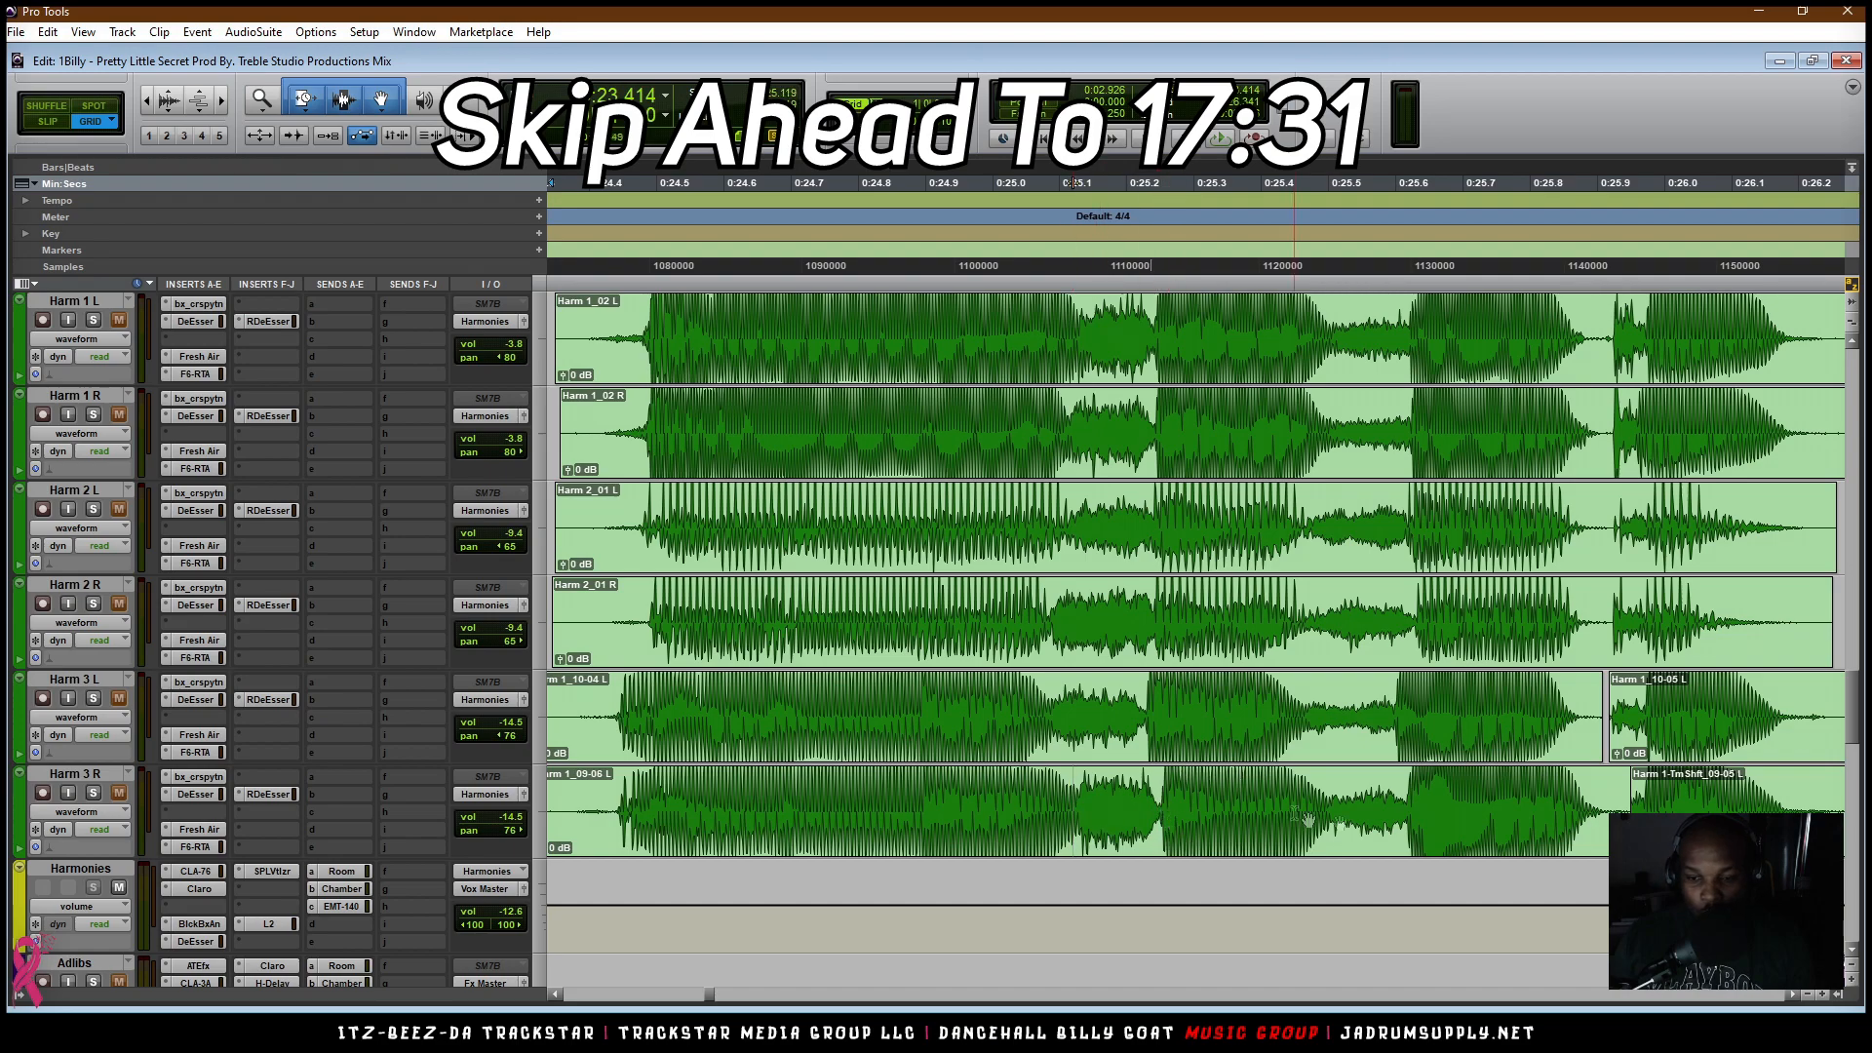
# Step: Split the first Harm 3 R part around its first sibilant and time-stretch the opening section to line up with the harmonies above
pyautogui.click(1158, 810)
pyautogui.hotkey('ctrl', 'e')
pyautogui.moveTo(1154, 846); pyautogui.dragTo(1075, 838)
pyautogui.rightClick(295, 99)
pyautogui.click(295, 104)
pyautogui.moveTo(1129, 833); pyautogui.dragTo(1099, 833)
# Step: Split Harm 3 R before its third held section and at the end of the first sibilant, and crossfade the sibilant's opening join
pyautogui.click(1383, 805)
pyautogui.hotkey('ctrl', 'e')
pyautogui.click(1131, 799)
pyautogui.hotkey('ctrl', 'e')
pyautogui.press('t')
pyautogui.press('t')
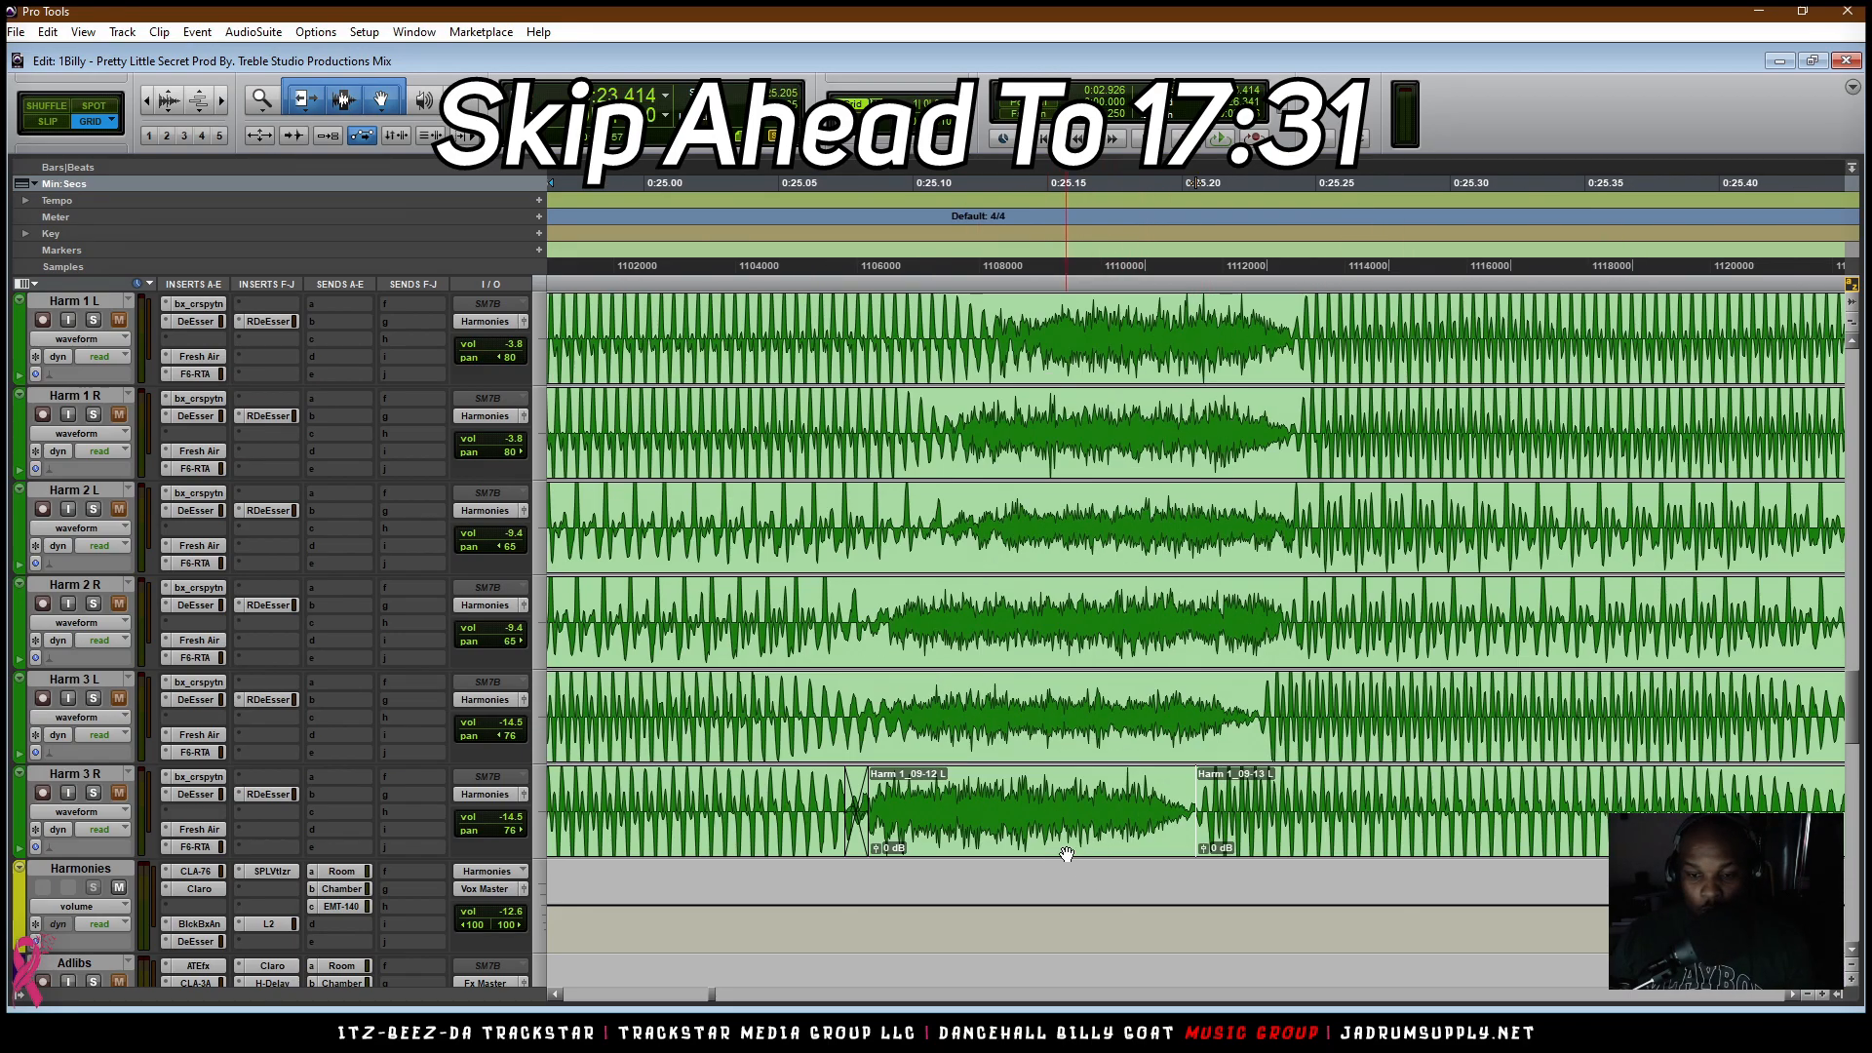
pyautogui.moveTo(864, 823); pyautogui.dragTo(845, 823)
# Step: Time-stretch the end of the first Harm 3 R sibilant section later to match the harmonies above
pyautogui.rightClick(314, 95)
pyautogui.click(336, 119)
pyautogui.moveTo(1195, 791); pyautogui.dragTo(1292, 825)
pyautogui.hotkey('ctrl', 'z')
# Step: Play the phrase with Harm 3 R soloed and compare its timing with the VERSE x2 lead
pyautogui.press('space')
pyautogui.click(93, 795)
pyautogui.scroll(4, 94, 794)
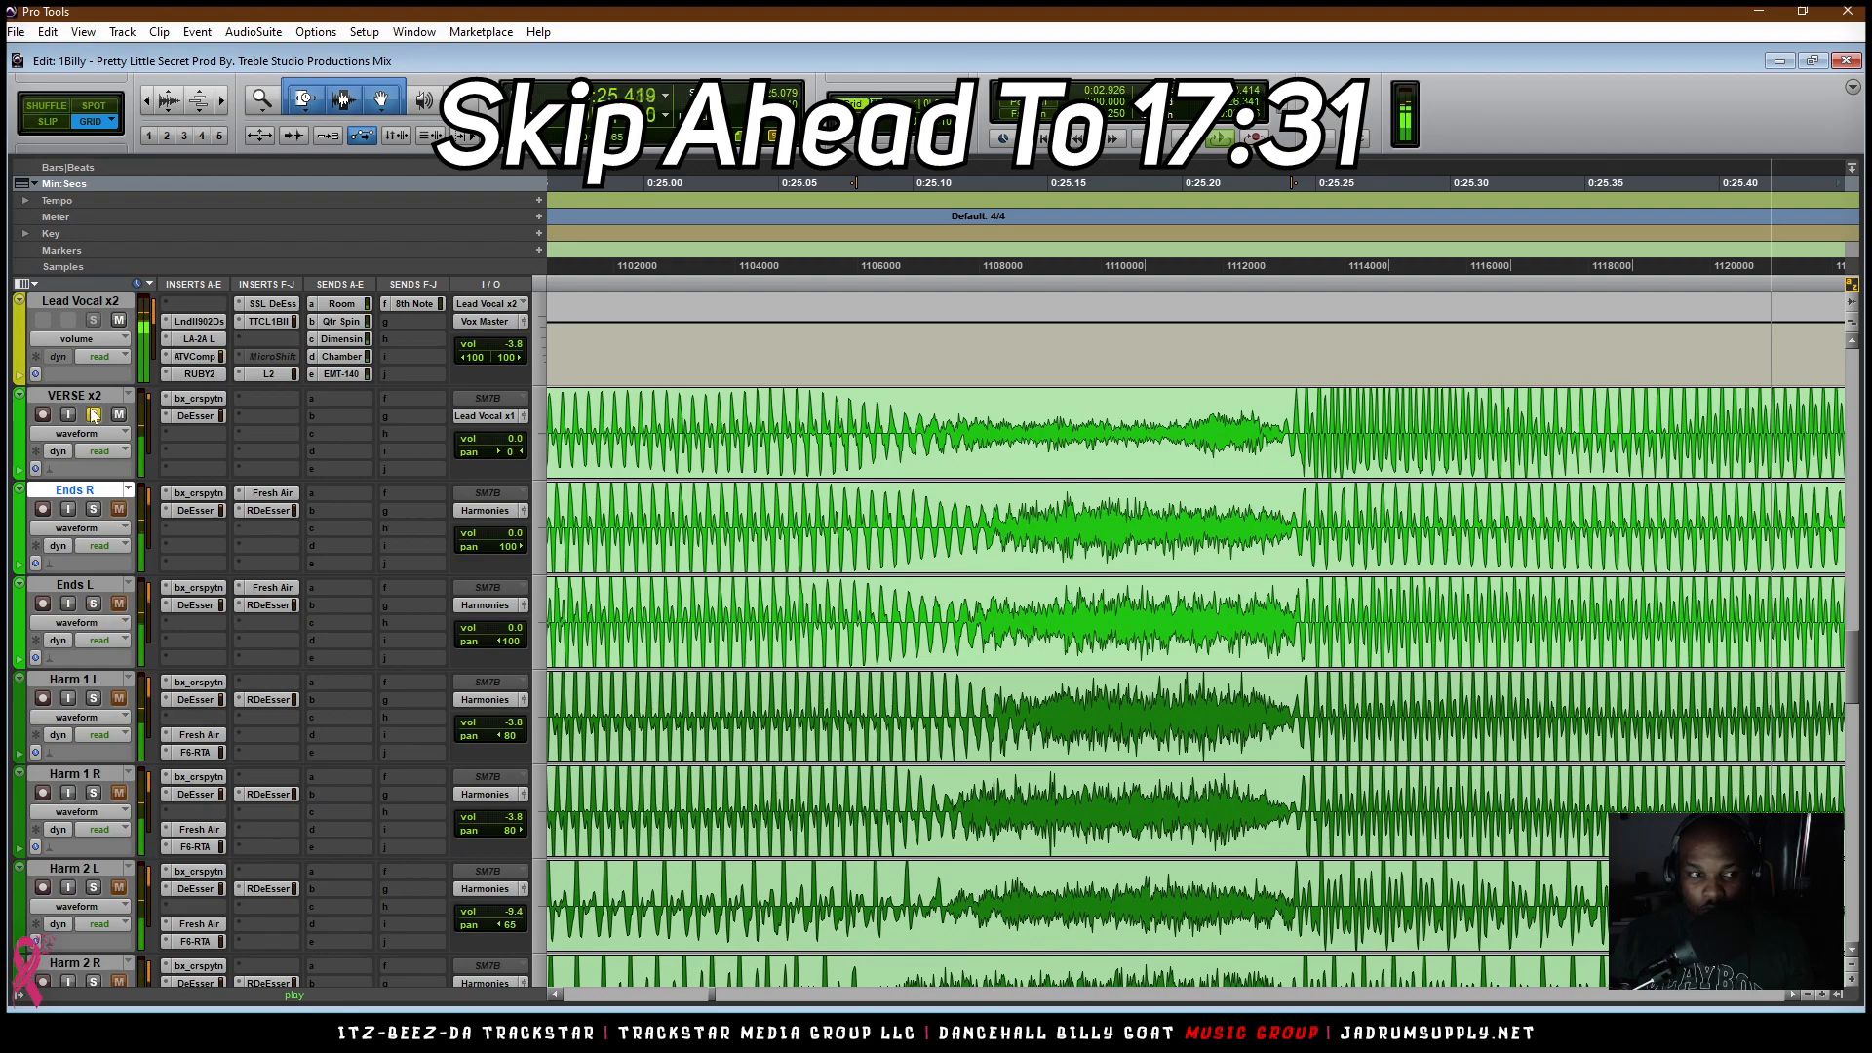
pyautogui.scroll(-5, 798, 778)
# Step: Extend the second held Harm 3 R section back over the stretched sibilant and crossfade both joins, adjusting invalid fade bounds
pyautogui.press('F6')
pyautogui.moveTo(1292, 731); pyautogui.dragTo(1241, 733)
pyautogui.moveTo(1242, 768); pyautogui.dragTo(1254, 771)
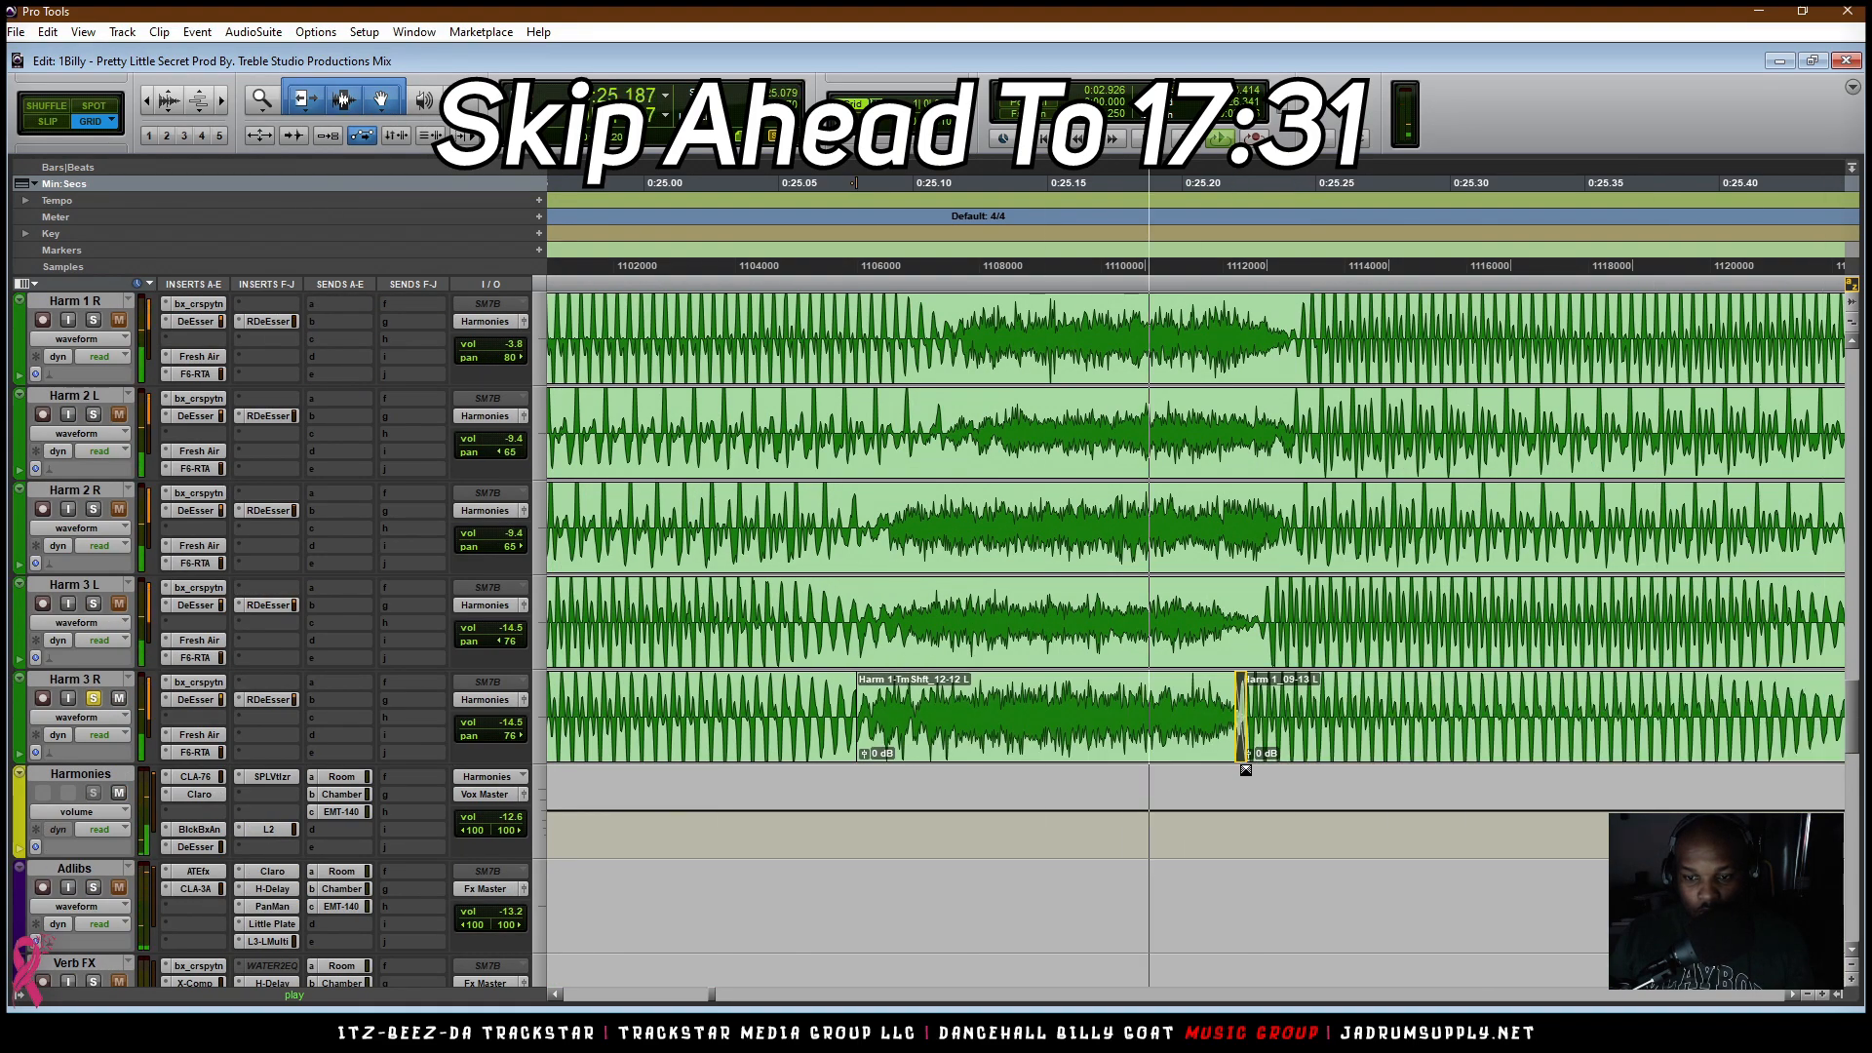
pyautogui.moveTo(858, 759); pyautogui.dragTo(869, 759)
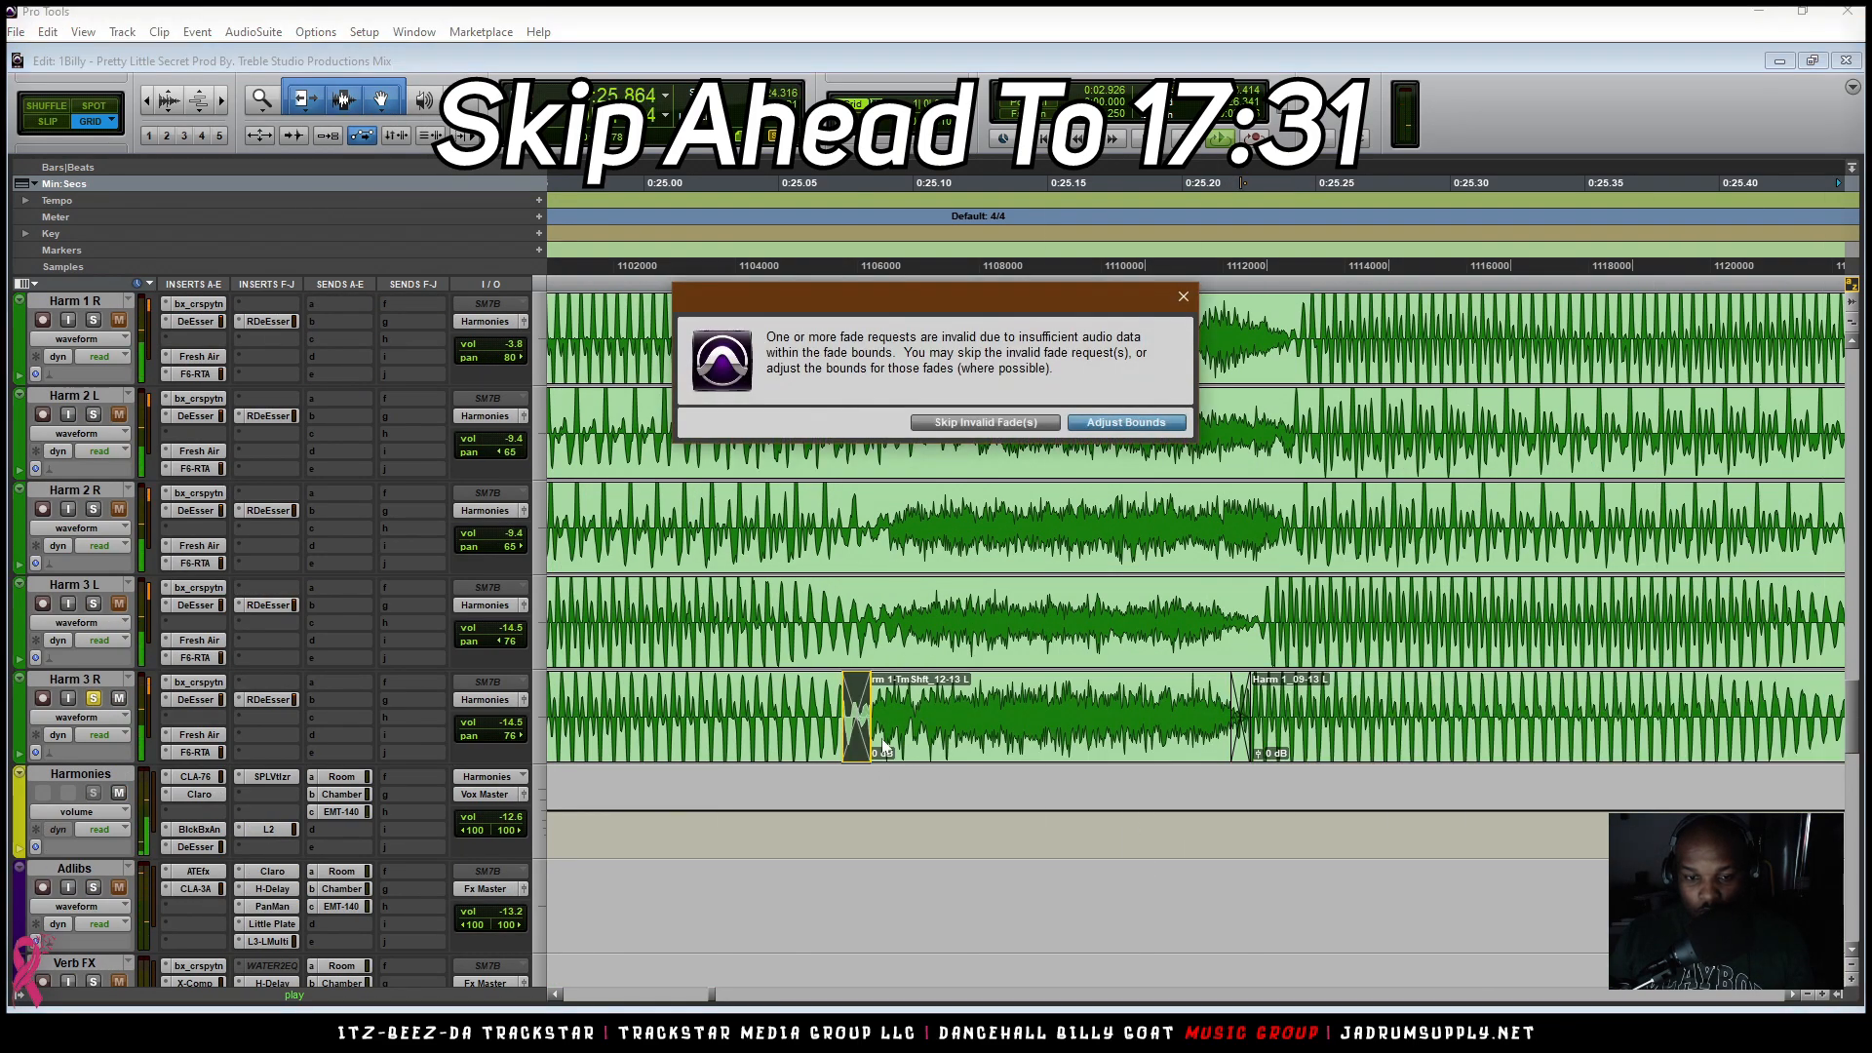
pyautogui.press('Return')
# Step: Move the third held Harm 3 R section later, and split off the sibilant before it and time-stretch it across the gap
pyautogui.hscroll(4, 952, 737)
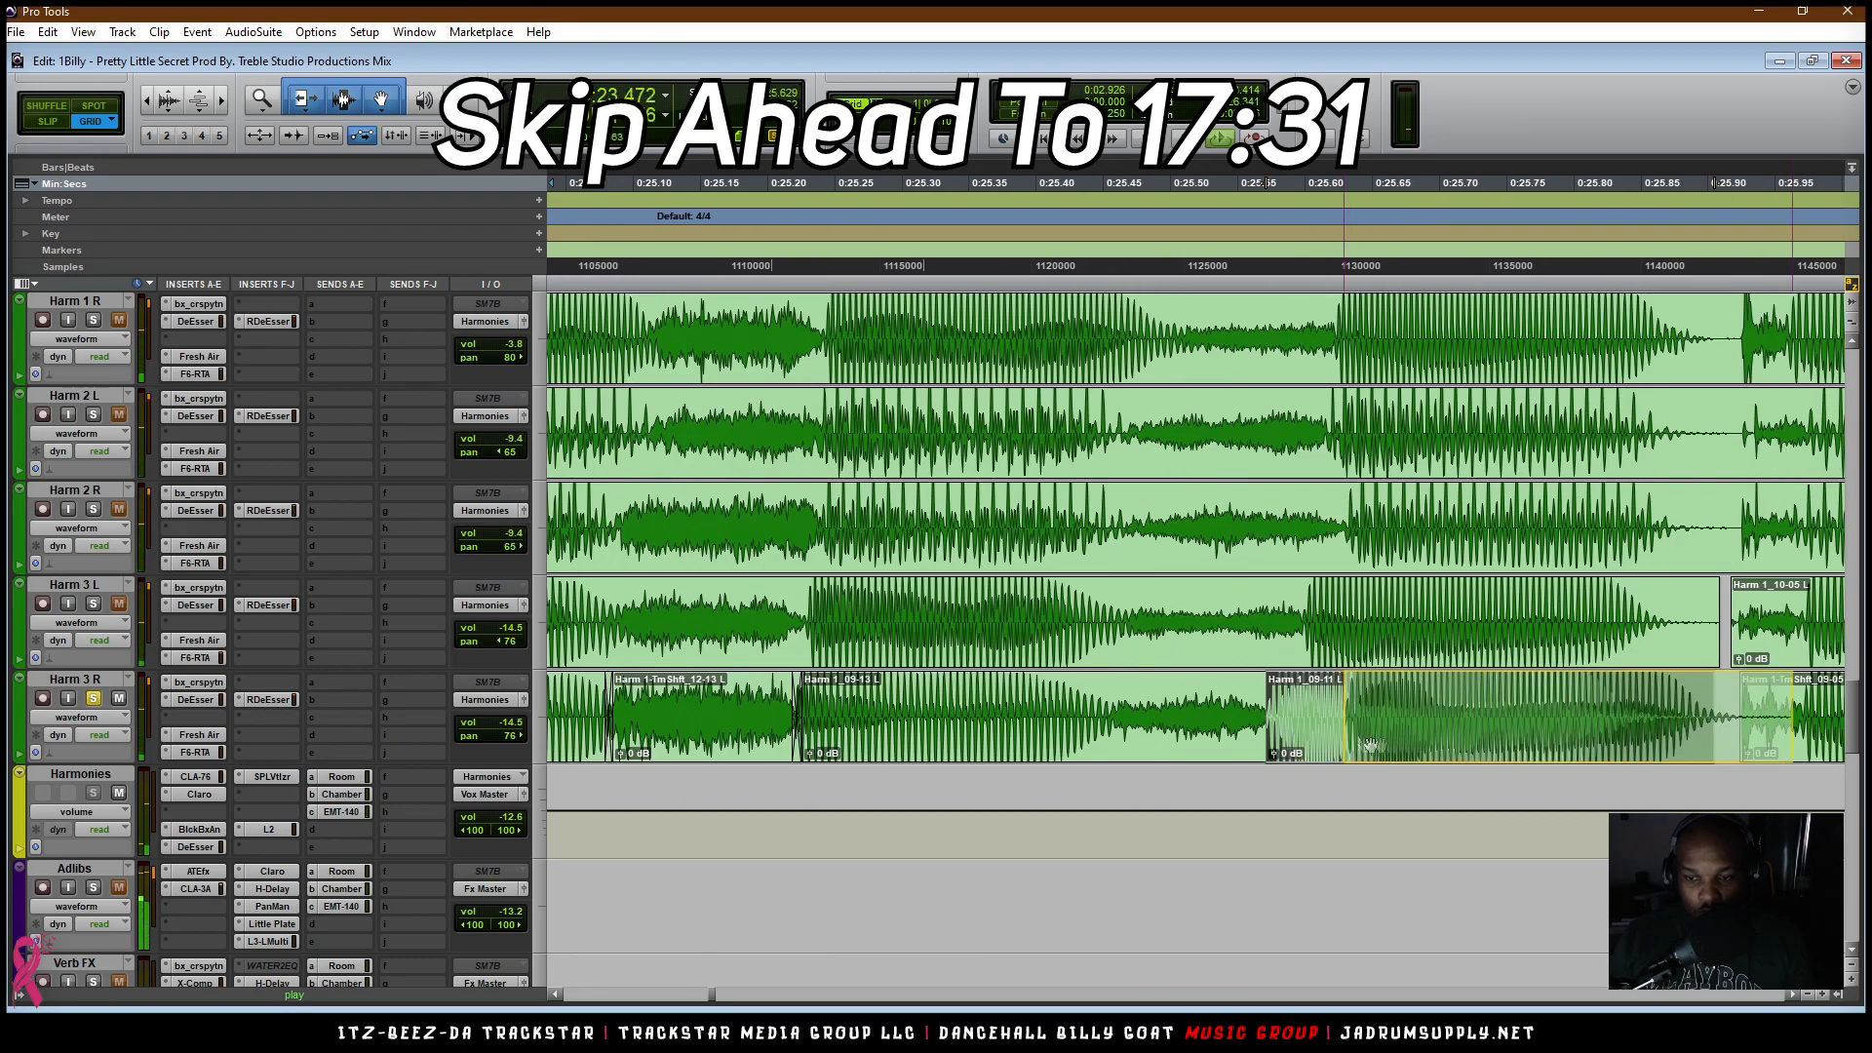
pyautogui.moveTo(1369, 746); pyautogui.dragTo(1331, 746)
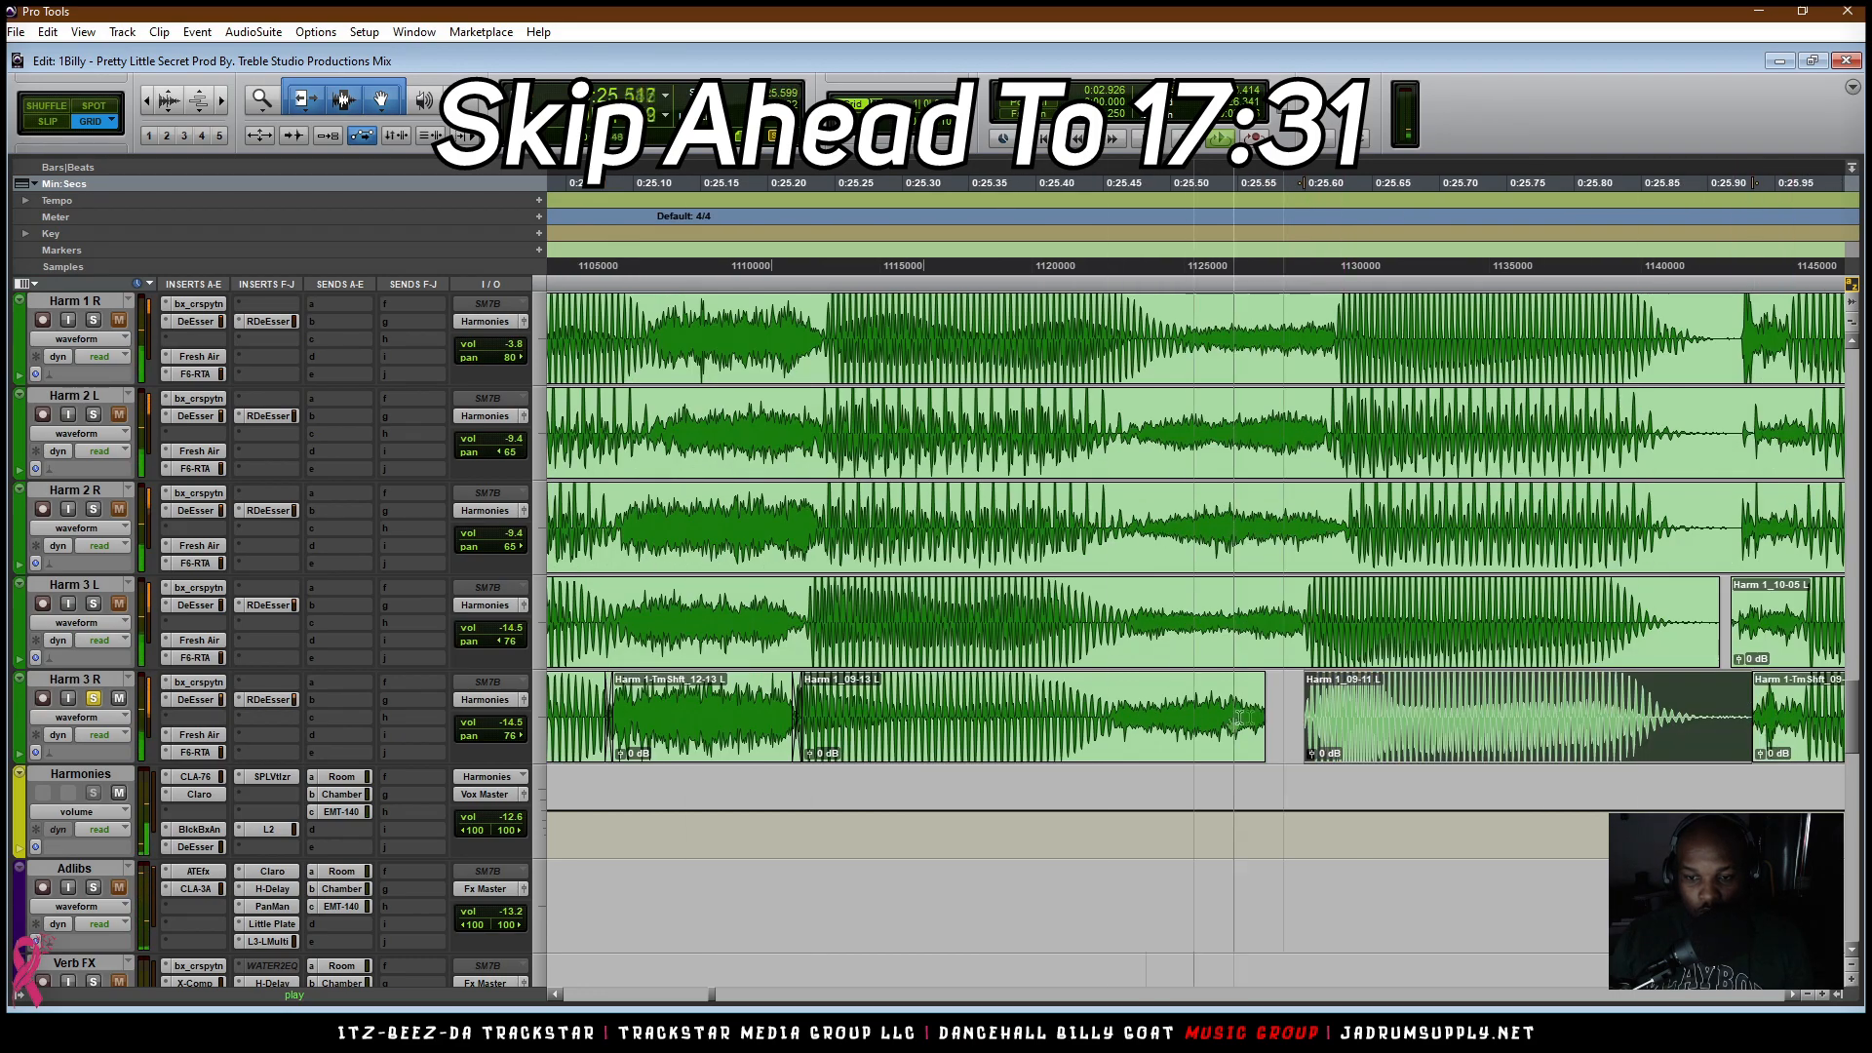
pyautogui.hotkey('ctrl', 'e')
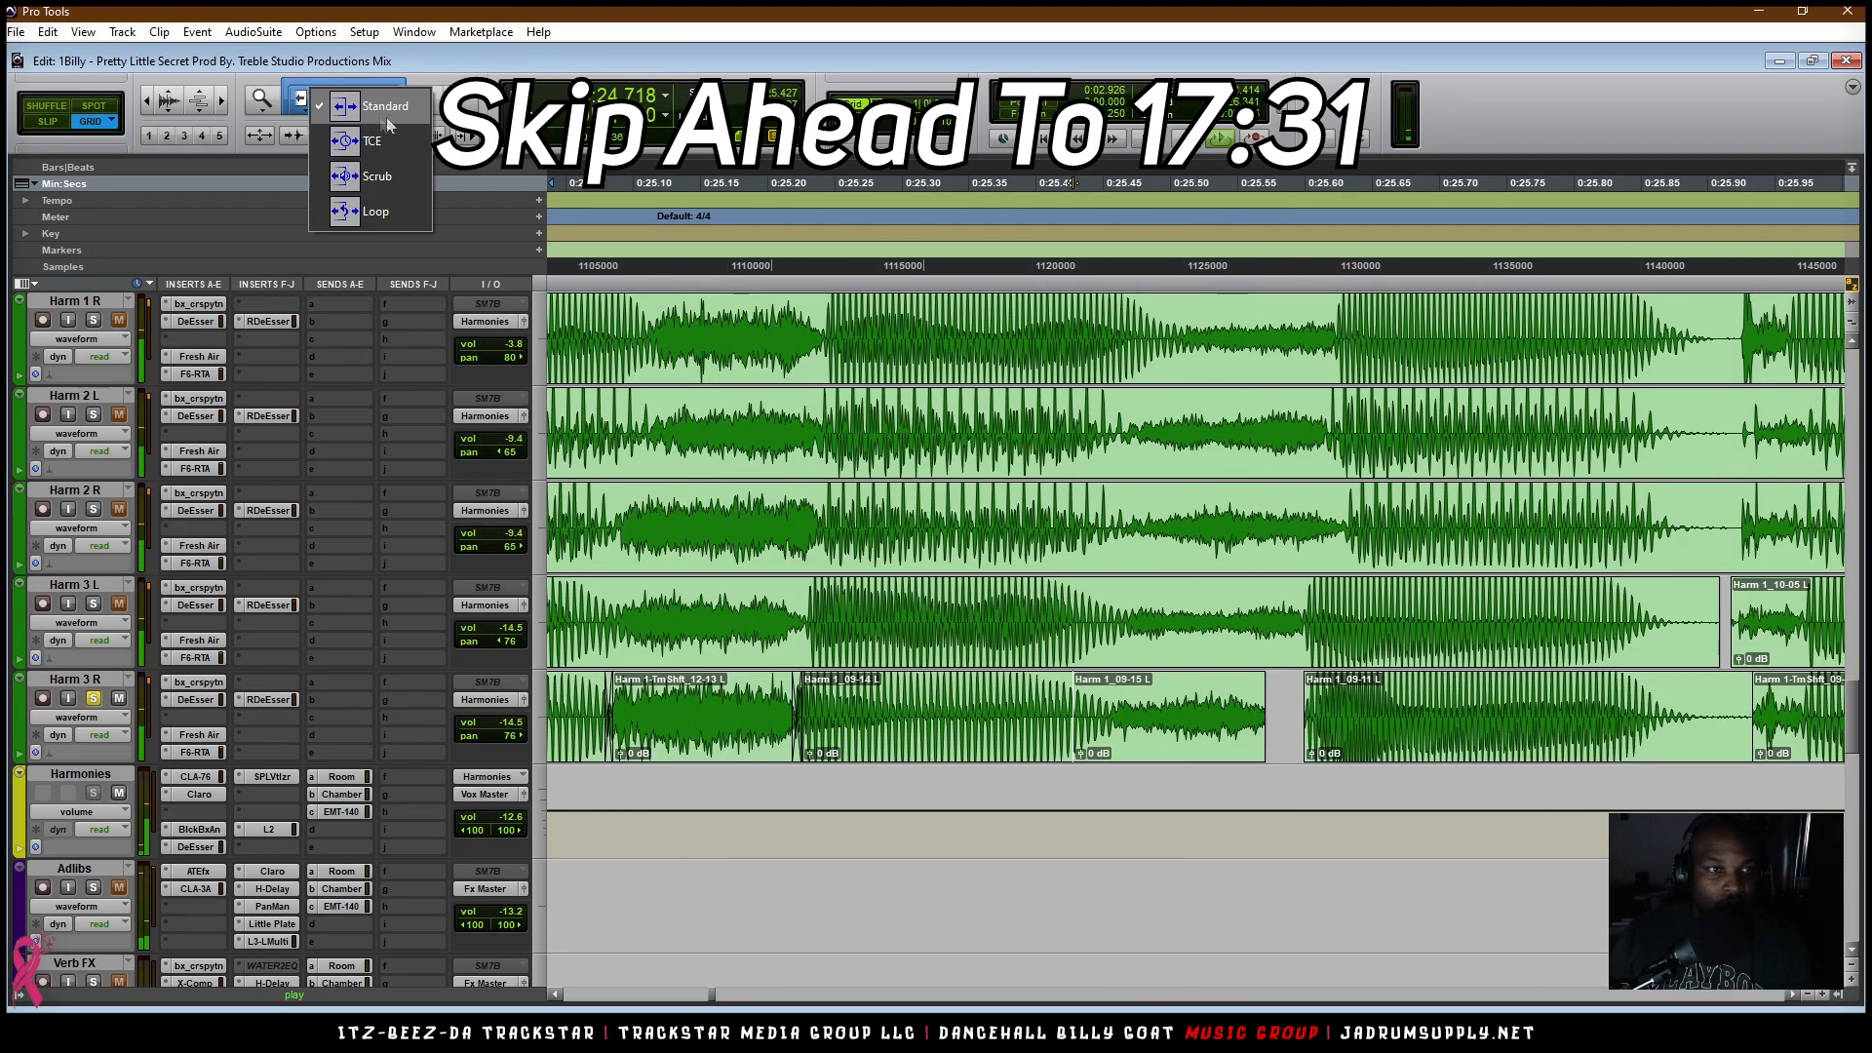
pyautogui.click(1256, 715)
pyautogui.moveTo(1256, 714); pyautogui.dragTo(1312, 715)
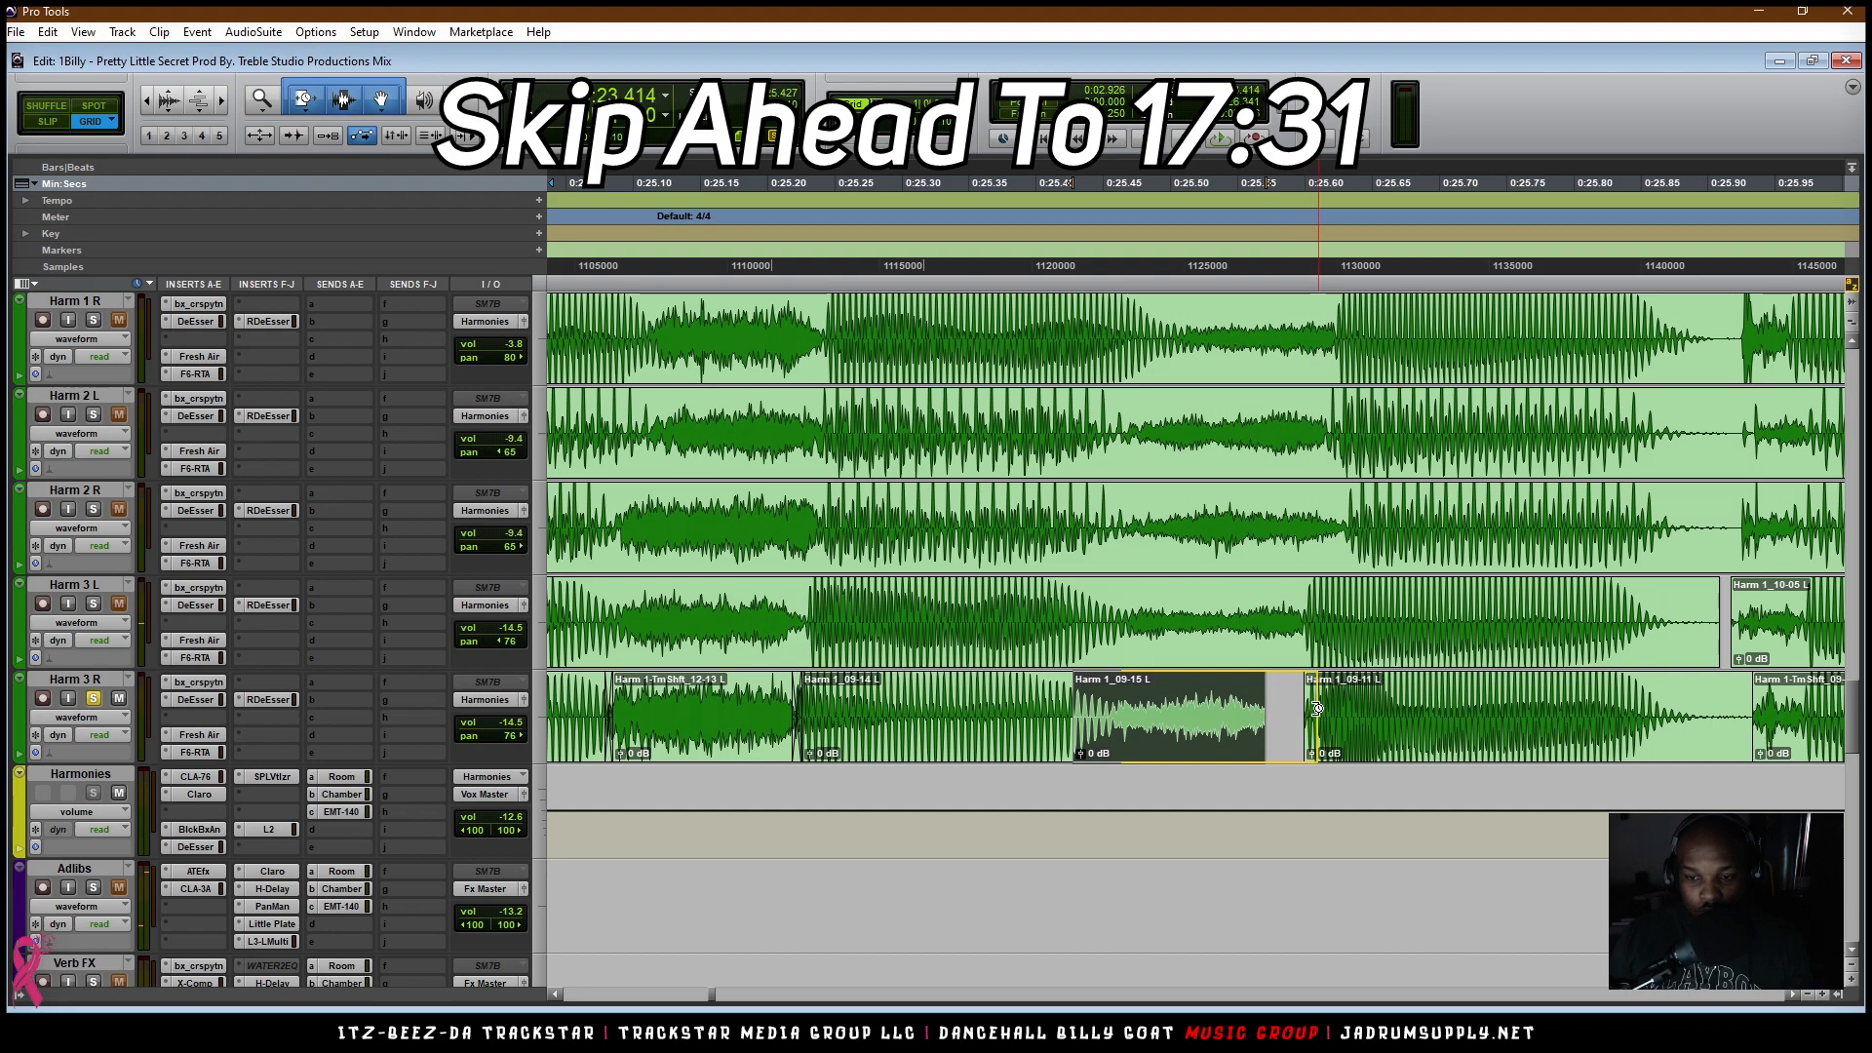
# Step: Crossfade both ends of the second stretched Harm 3 R sibilant with its neighbouring sections
pyautogui.rightClick(310, 90)
pyautogui.click(341, 100)
pyautogui.moveTo(1072, 723); pyautogui.dragTo(1133, 758)
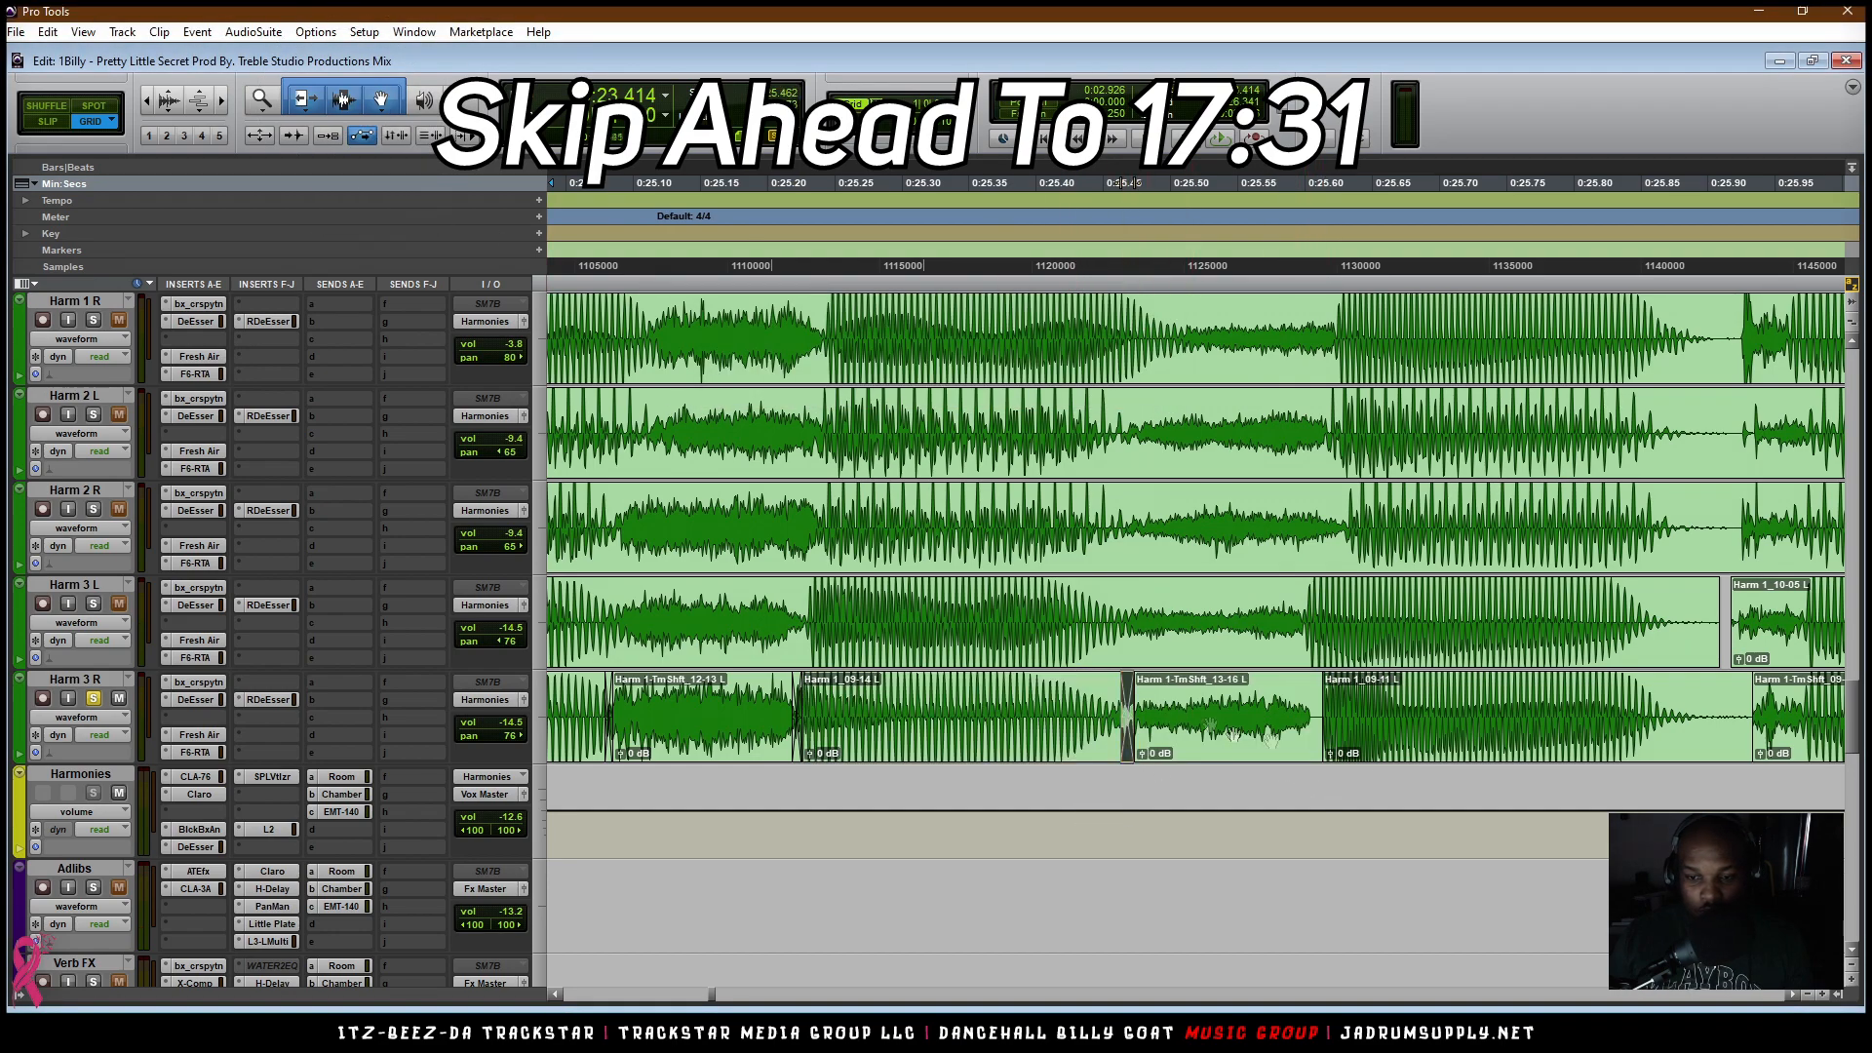
pyautogui.moveTo(1330, 718); pyautogui.dragTo(1300, 764)
# Step: Trim the Harm 3 R clips around the gap before the last word and fade the gap's edges on Harm 3 L and R
pyautogui.moveTo(1746, 717); pyautogui.dragTo(1725, 717)
pyautogui.moveTo(1761, 715); pyautogui.dragTo(1752, 715)
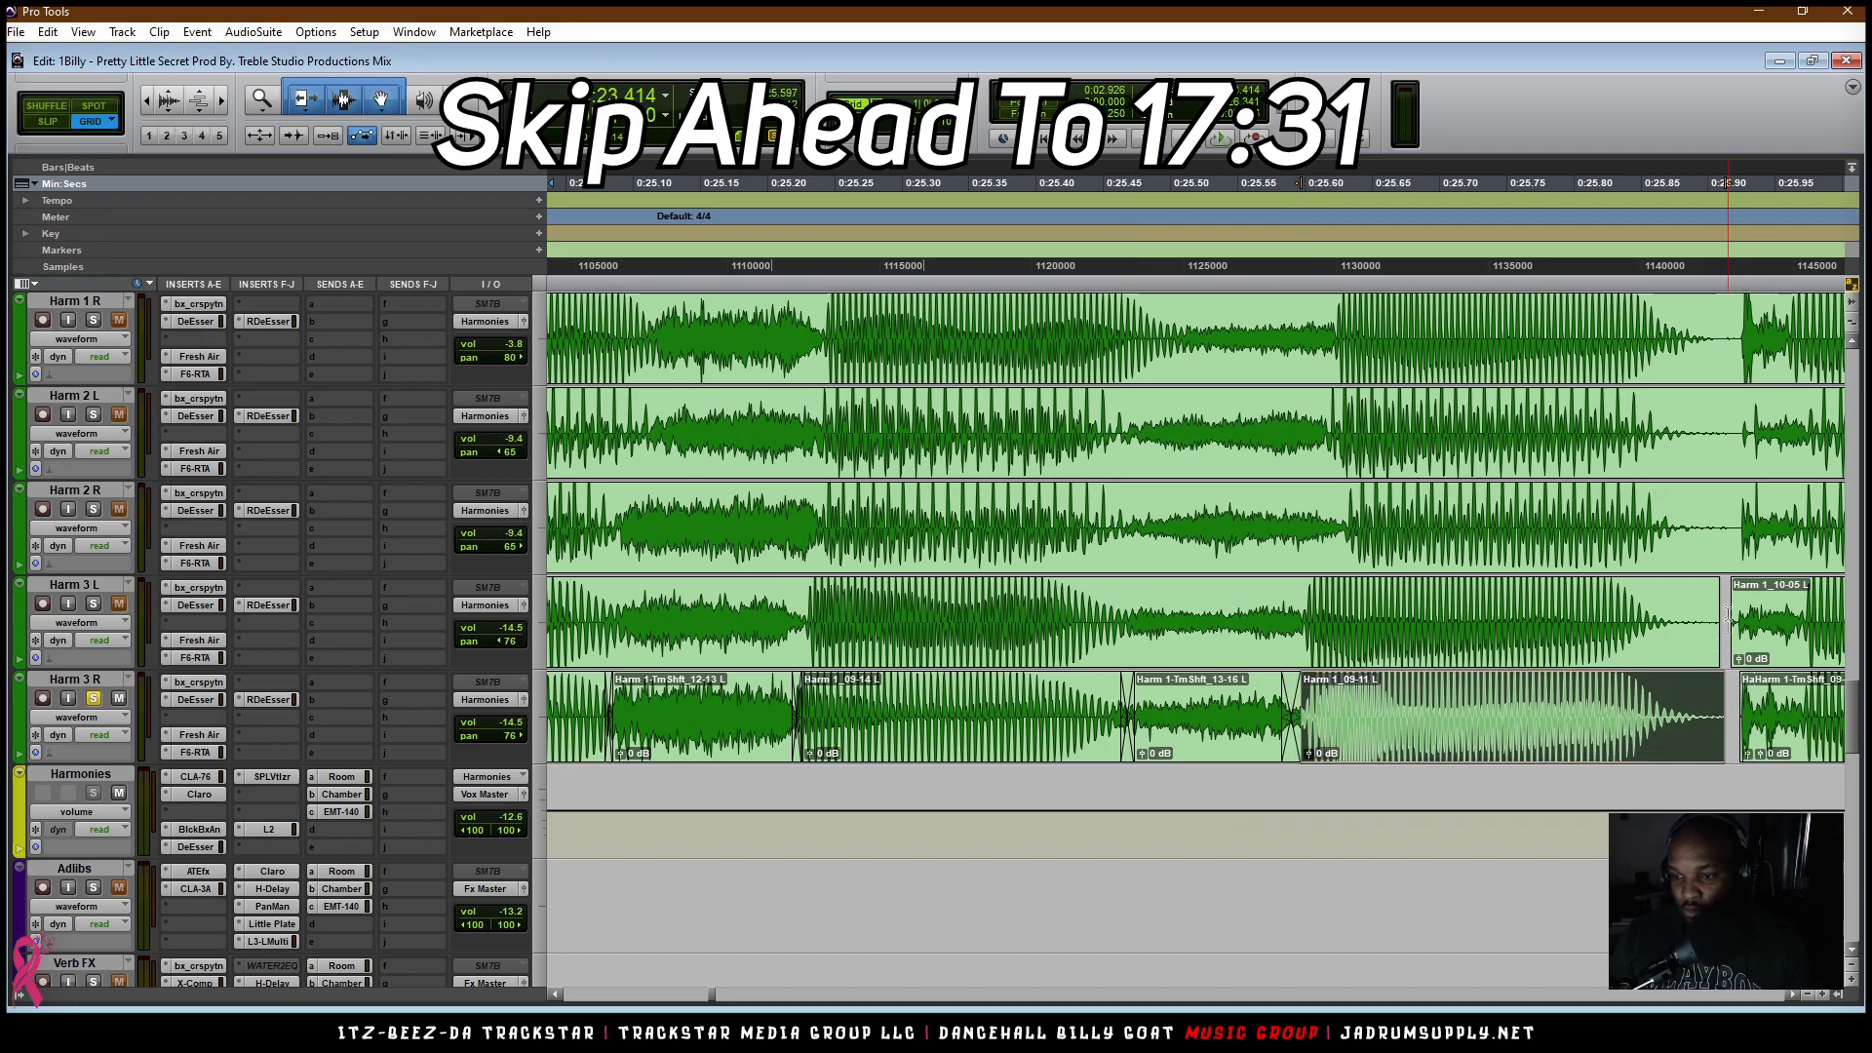
pyautogui.moveTo(1729, 614); pyautogui.dragTo(1679, 713)
pyautogui.press('f')
pyautogui.moveTo(1725, 624); pyautogui.dragTo(1742, 713)
pyautogui.press('f')
pyautogui.press('t')
pyautogui.press('t')
pyautogui.press('t')
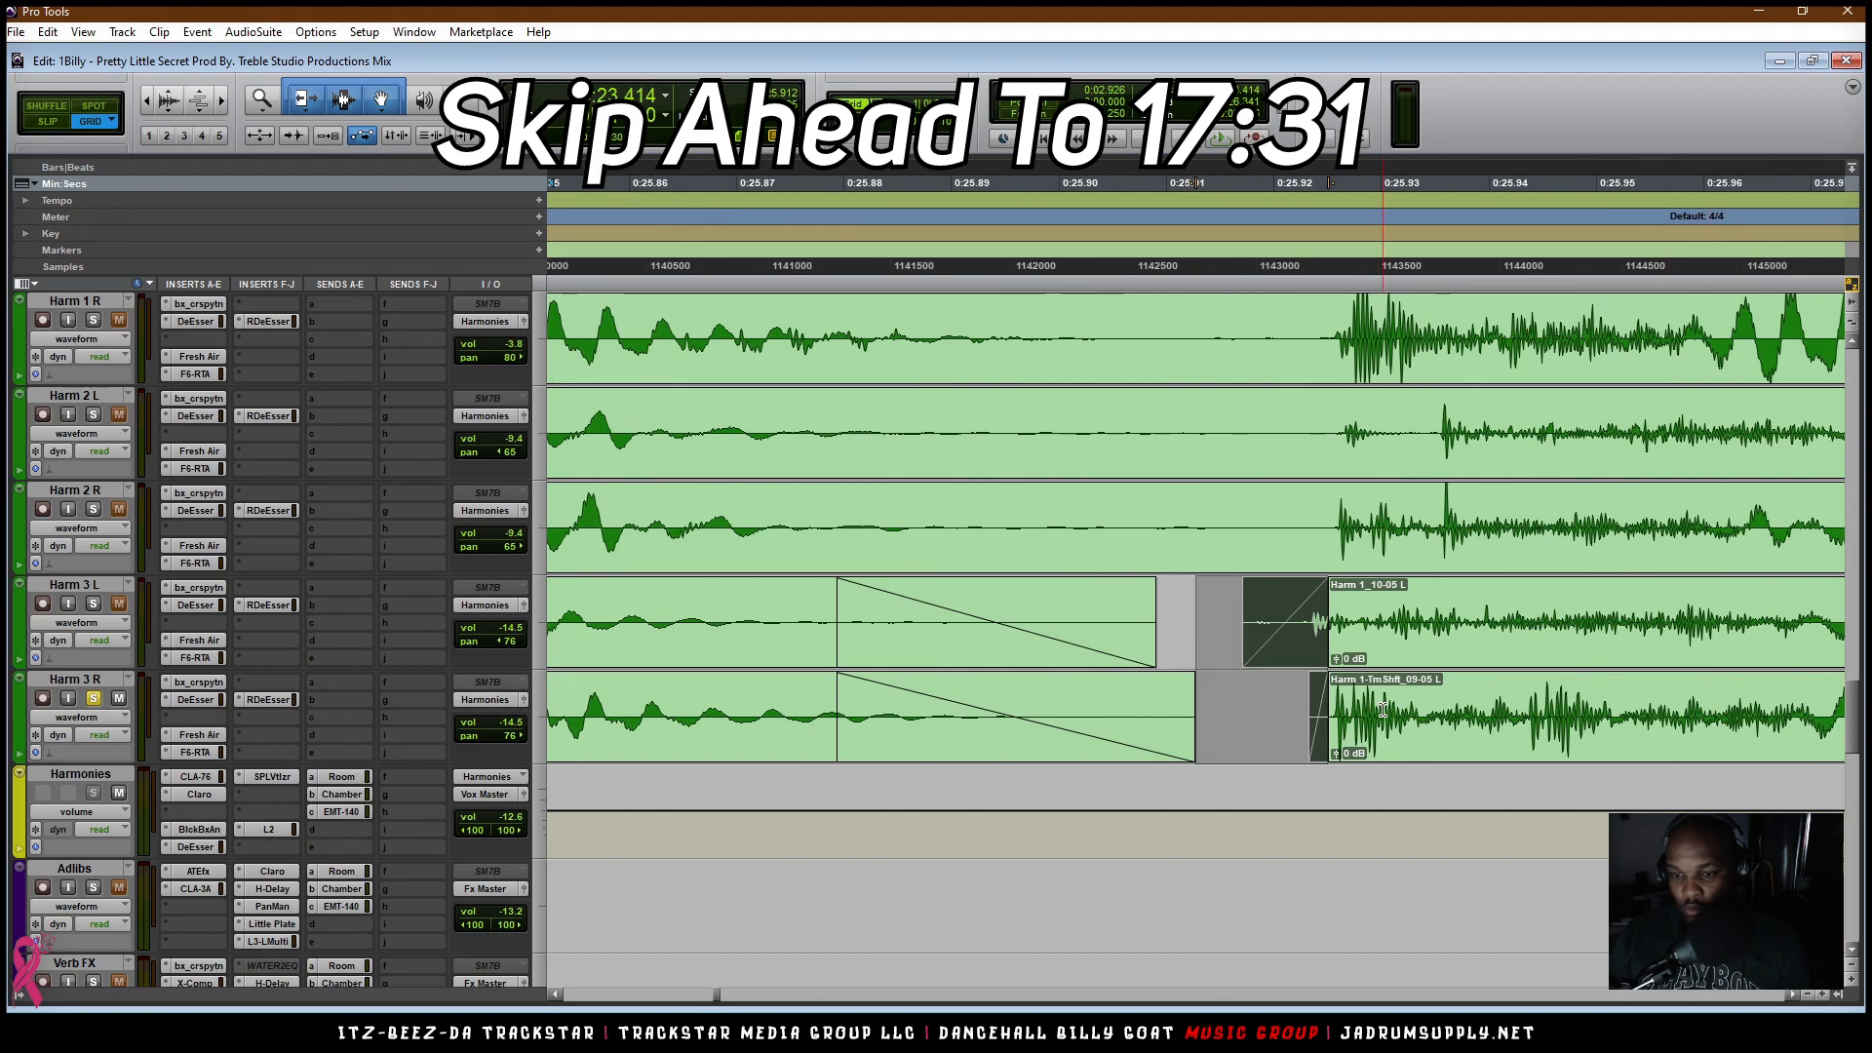
# Step: Split the last Harm 3 R part after its opening consonant and fade the cut
pyautogui.press('r')
pyautogui.press('r')
pyautogui.press('r')
pyautogui.click(1221, 714)
pyautogui.press('b')
pyautogui.press('t')
pyautogui.press('t')
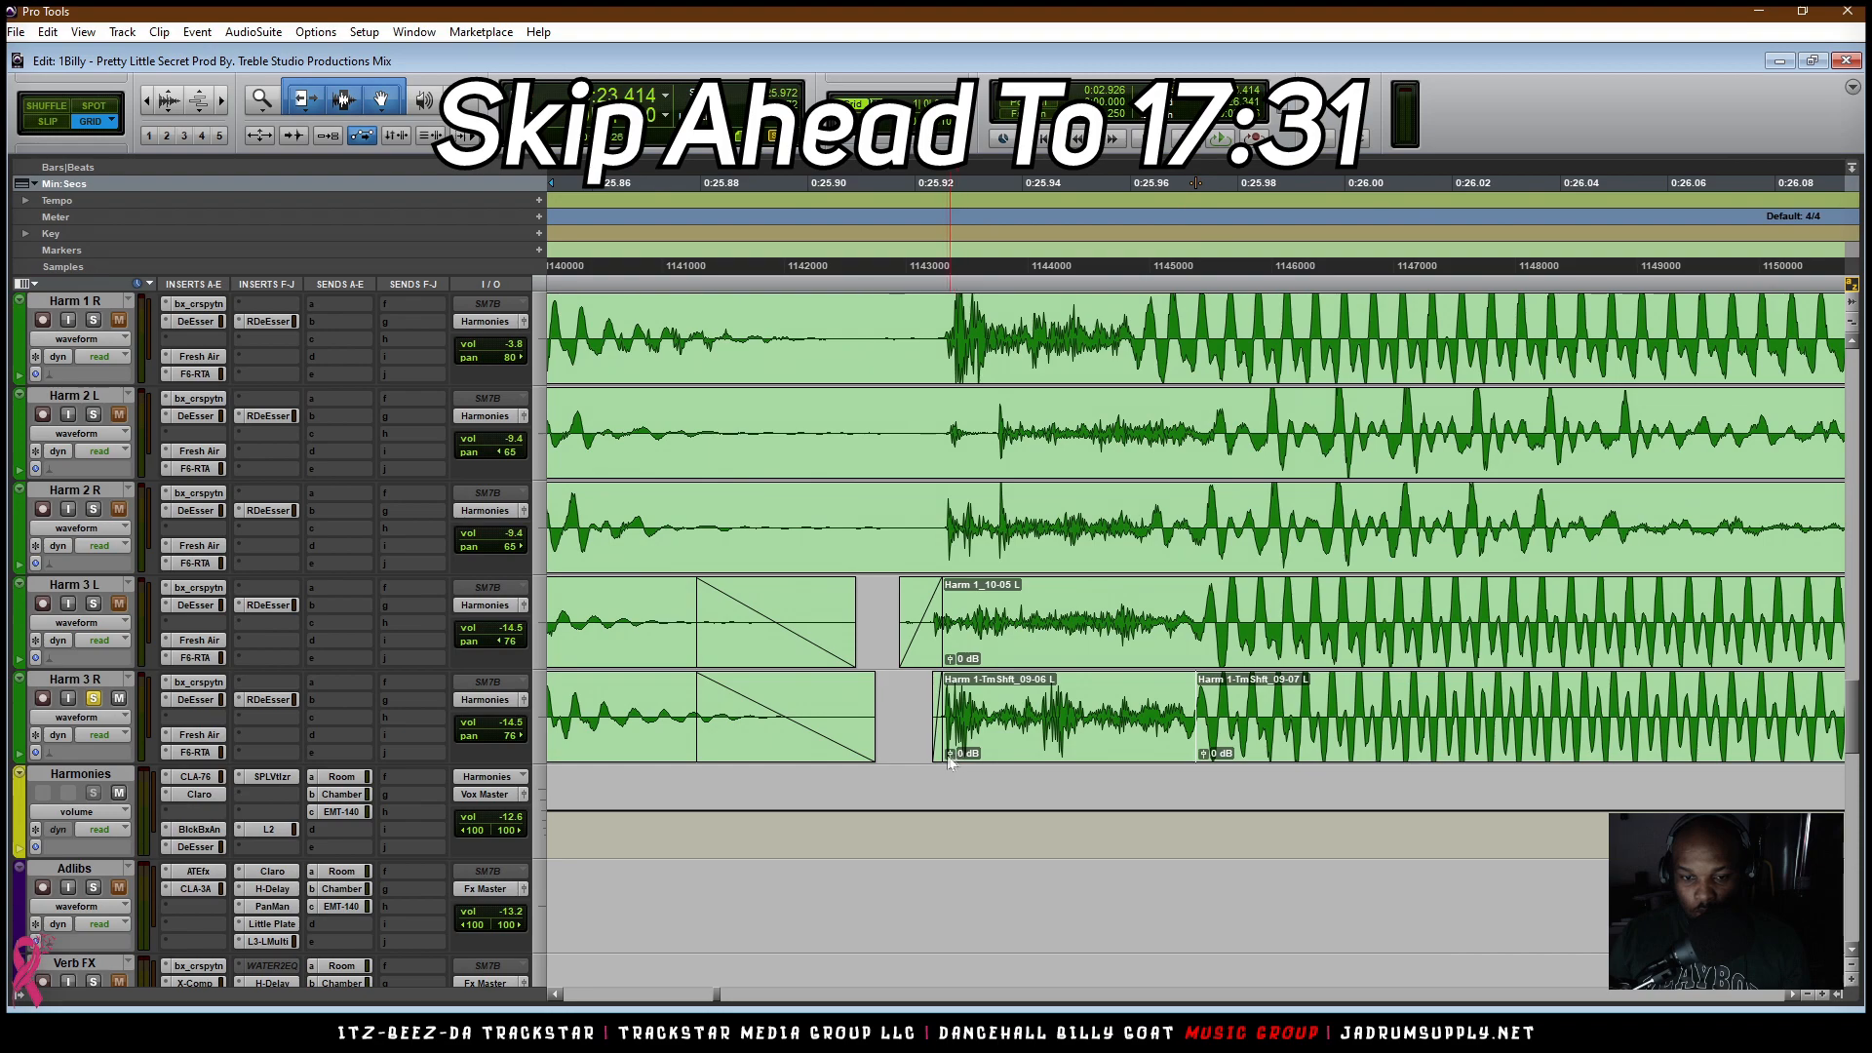
pyautogui.press('f')
pyautogui.moveTo(1174, 715); pyautogui.dragTo(605, 673)
pyautogui.press('r')
pyautogui.press('r')
pyautogui.press('r')
pyautogui.press('r')
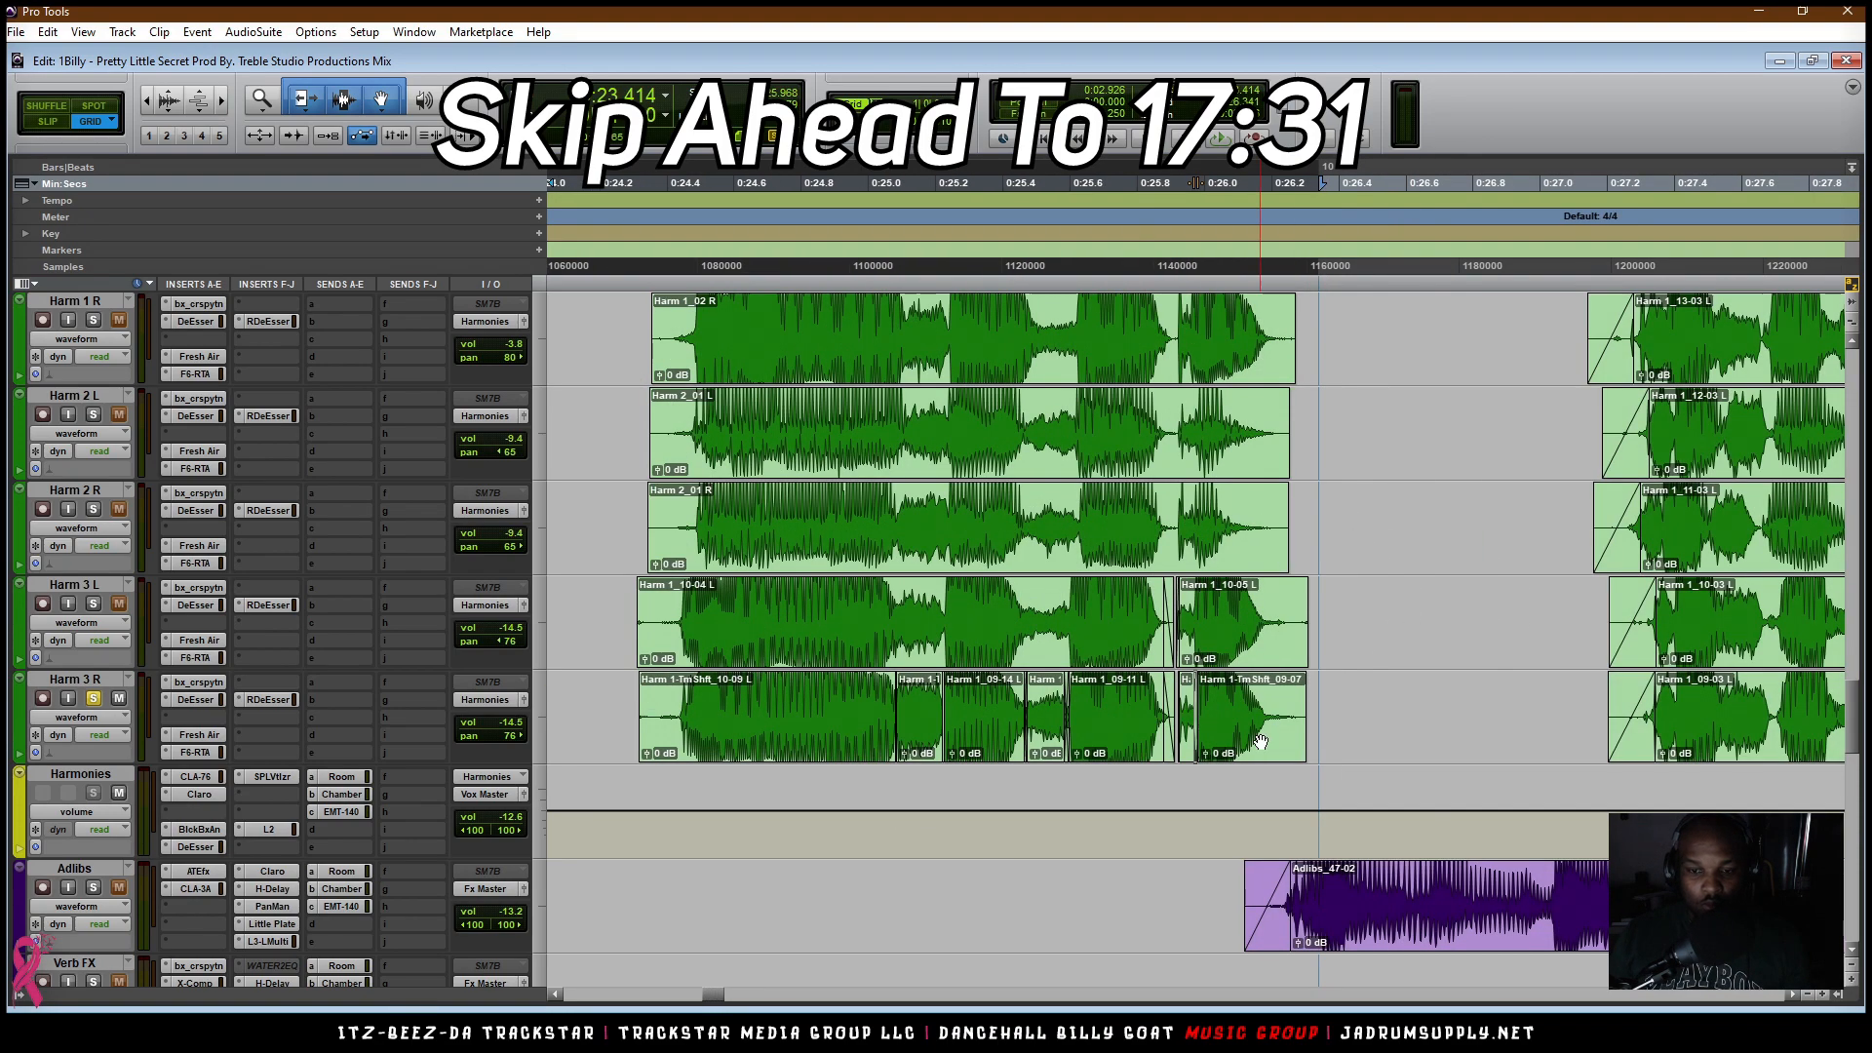
# Step: Consolidate all parts of the phrase on Harm 3 L and Harm 3 R into one clip per track
pyautogui.click(1261, 743)
pyautogui.keyDown('shift'); pyautogui.click(715, 656); pyautogui.keyUp('shift')
pyautogui.hotkey('alt', 'shift', '3')
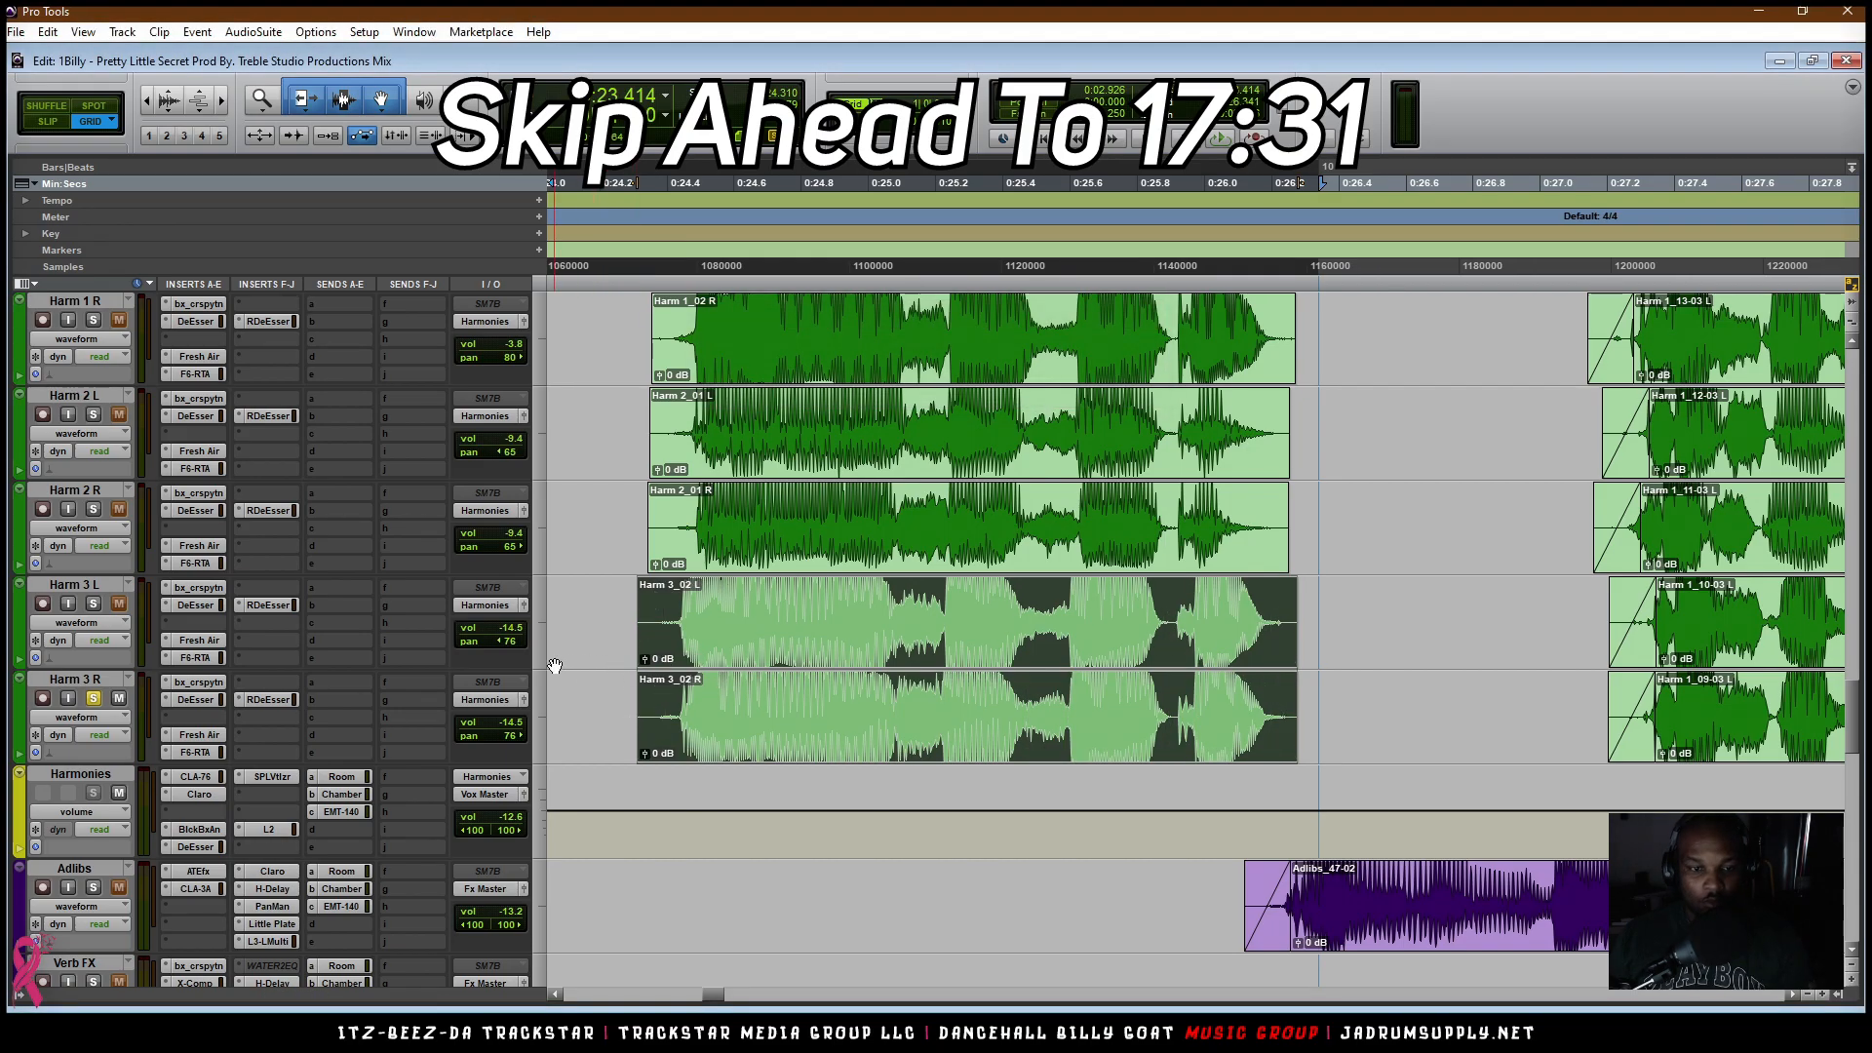
# Step: Trim the starts of the Harm 1 R through Harm 3 R clips to the start of the Ends clips
pyautogui.scroll(5, 554, 666)
pyautogui.doubleClick(1002, 492)
pyautogui.press(';')
pyautogui.press(';')
pyautogui.press(';')
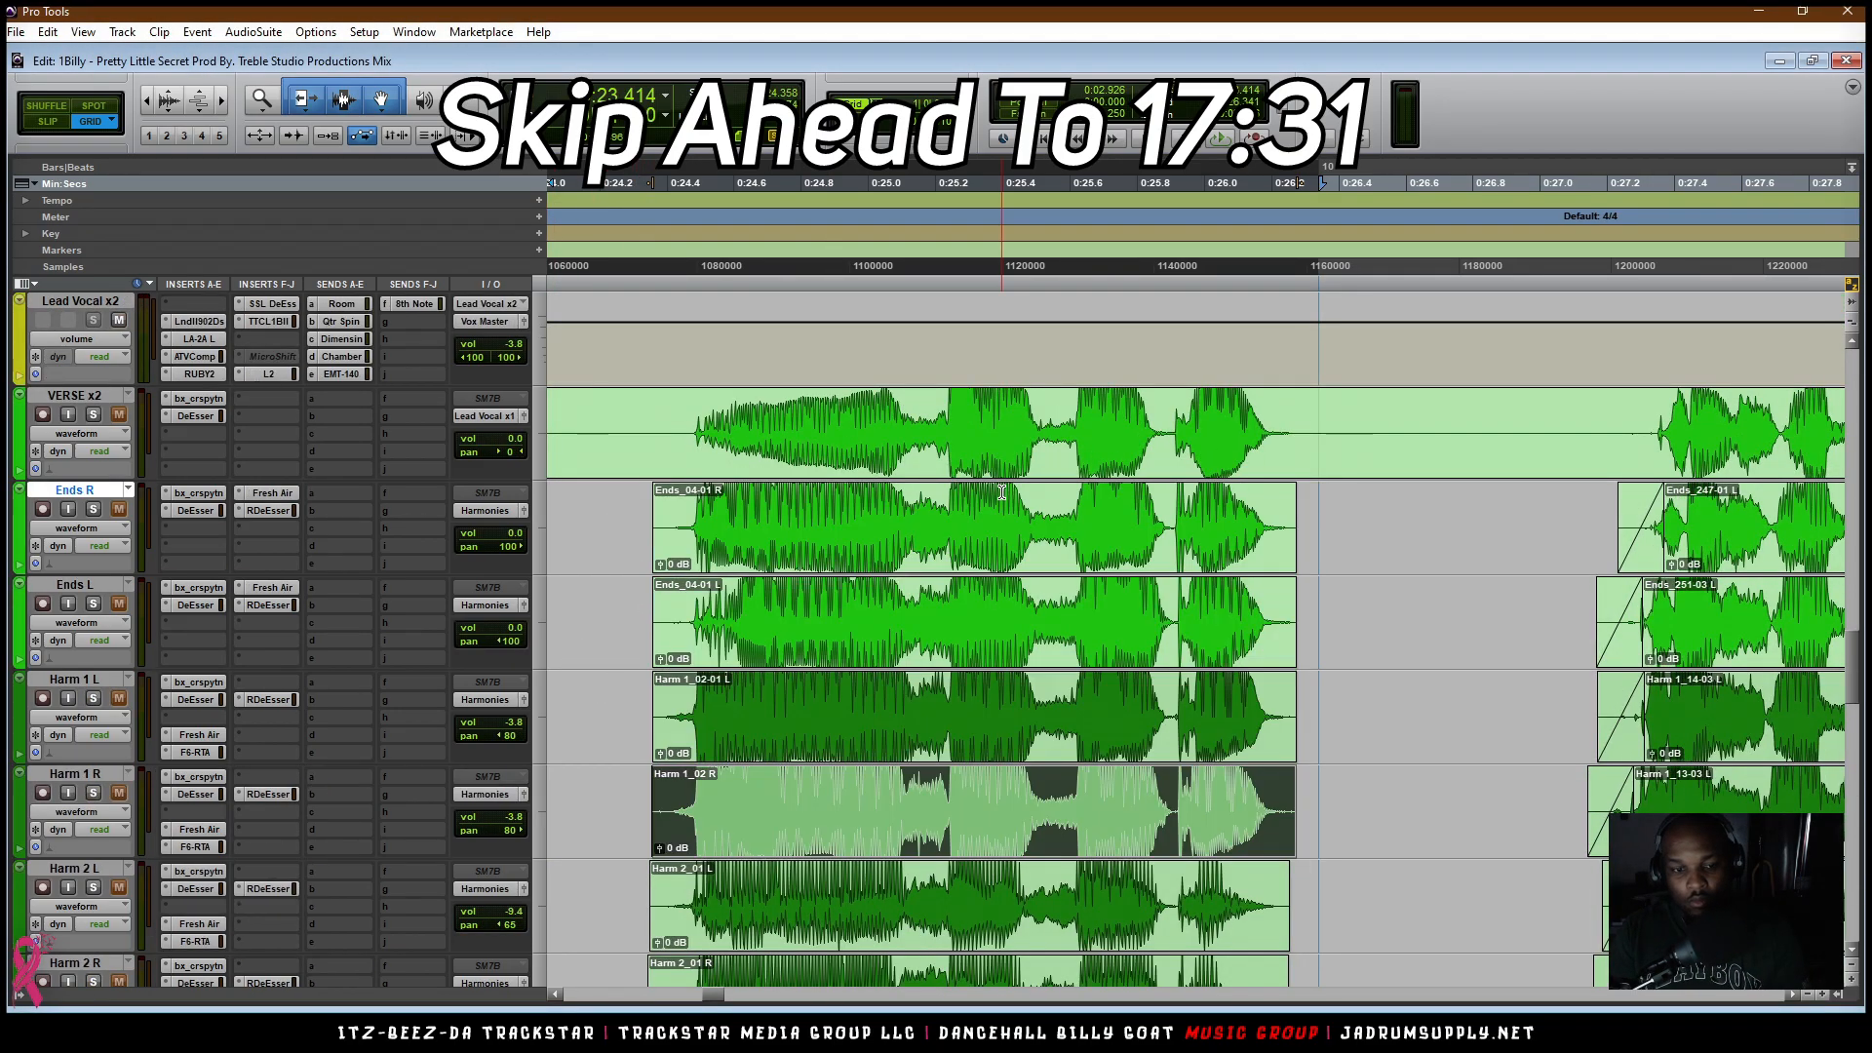
pyautogui.press('a')
pyautogui.press(';')
pyautogui.press('a')
pyautogui.press(';')
pyautogui.press('a')
pyautogui.press(';')
pyautogui.press('a')
pyautogui.press(';')
pyautogui.press('a')
pyautogui.press(';')
# Step: Add fades to the starts and ends of the Harm 1 R through Harm 3 R clips in this phrase
pyautogui.press('p')
pyautogui.moveTo(1318, 839); pyautogui.dragTo(1319, 590)
pyautogui.scroll(-5, 1318, 673)
pyautogui.keyDown('shift'); pyautogui.click(1301, 697); pyautogui.keyUp('shift')
pyautogui.press('f')
# Step: Select the phrase's clips from Ends R down to Harm 3 R and consolidate them to a common length
pyautogui.scroll(4, 1248, 672)
pyautogui.keyDown('shift'); pyautogui.click(1134, 646); pyautogui.keyUp('shift')
pyautogui.moveTo(1134, 646); pyautogui.dragTo(1297, 572)
pyautogui.scroll(-3, 1297, 575)
pyautogui.keyDown('shift'); pyautogui.click(1295, 583); pyautogui.keyUp('shift')
pyautogui.scroll(2, 982, 605)
pyautogui.keyDown('shift'); pyautogui.click(987, 632); pyautogui.keyUp('shift')
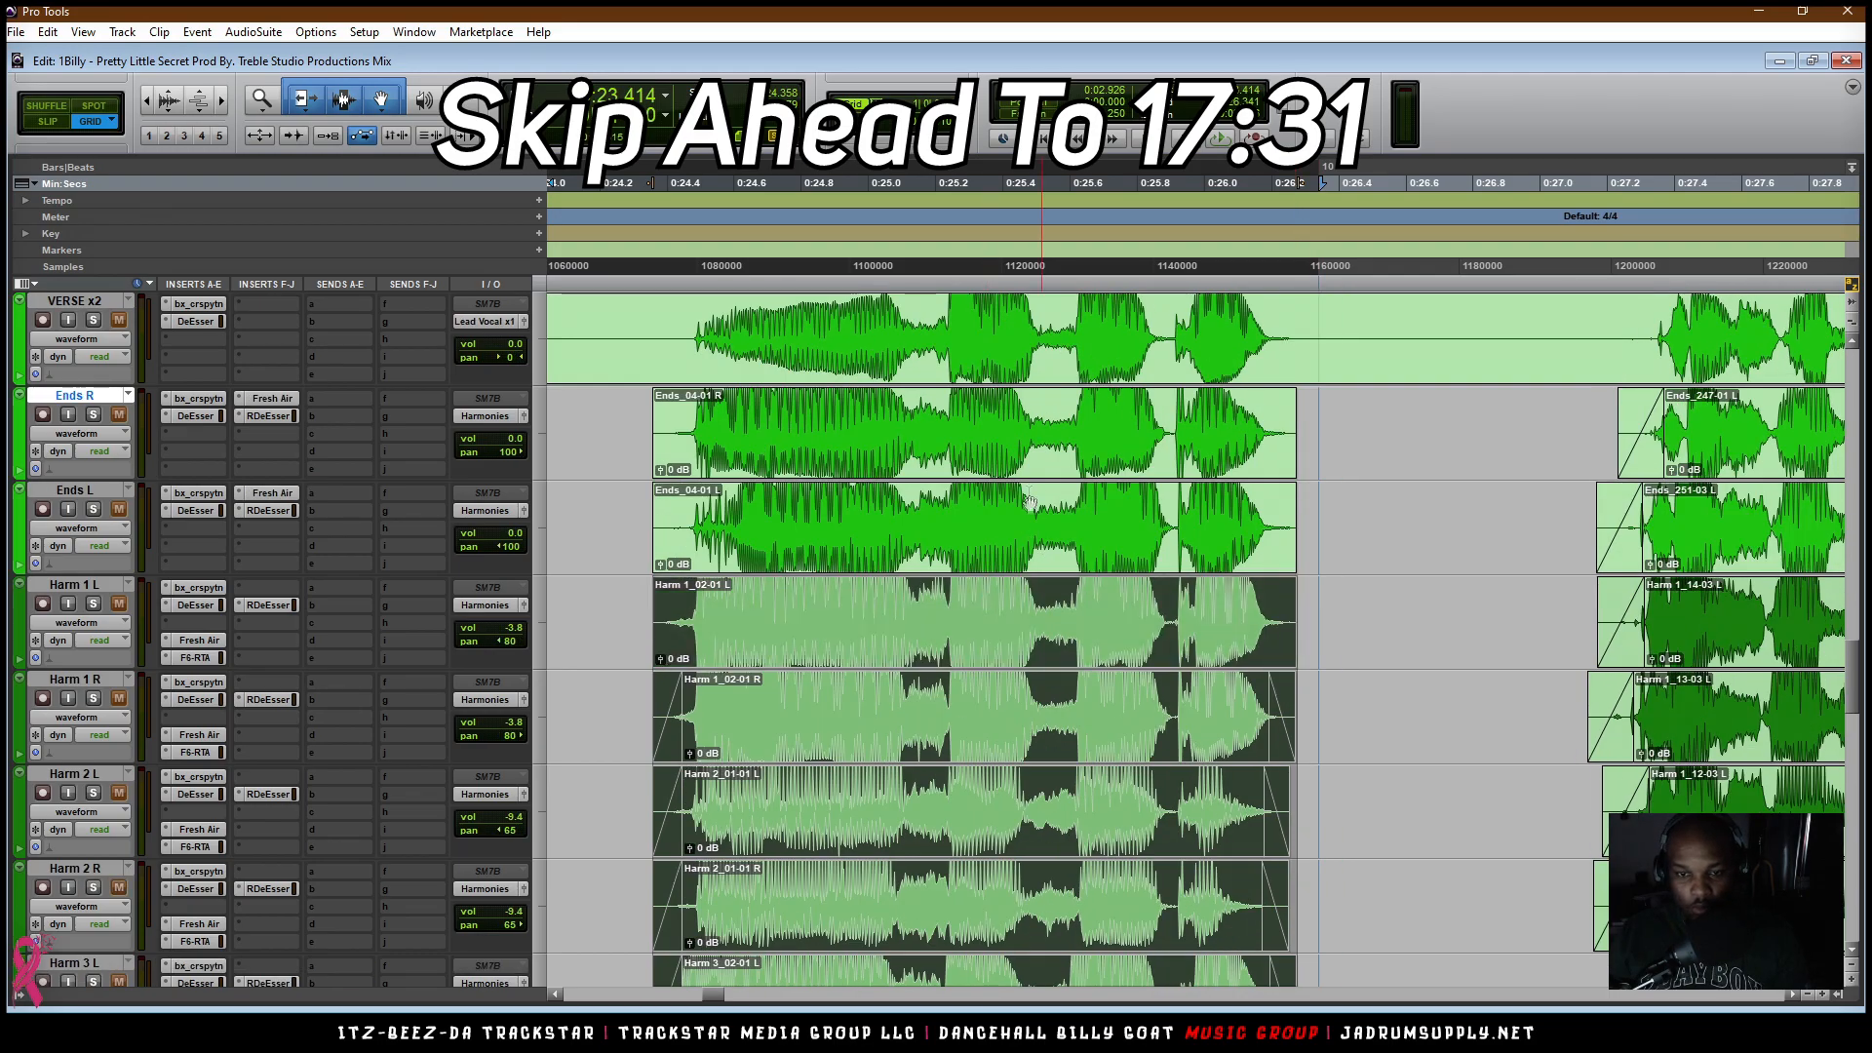
pyautogui.keyDown('shift'); pyautogui.click(1039, 456); pyautogui.keyUp('shift')
pyautogui.hotkey('alt', 'shift', '3')
# Step: Add fade-ins and fade-outs to the consolidated Ends and Harm clips, and reduce the track heights so all tracks fit
pyautogui.press('f')
pyautogui.scroll(-3, 1073, 568)
pyautogui.press('r')
pyautogui.scroll(2, 1170, 536)
pyautogui.press('alt+super+Down')
pyautogui.scroll(-5, 1379, 683)
pyautogui.scroll(9, 1380, 687)
pyautogui.press('t')
pyautogui.hscroll(3, 1021, 553)
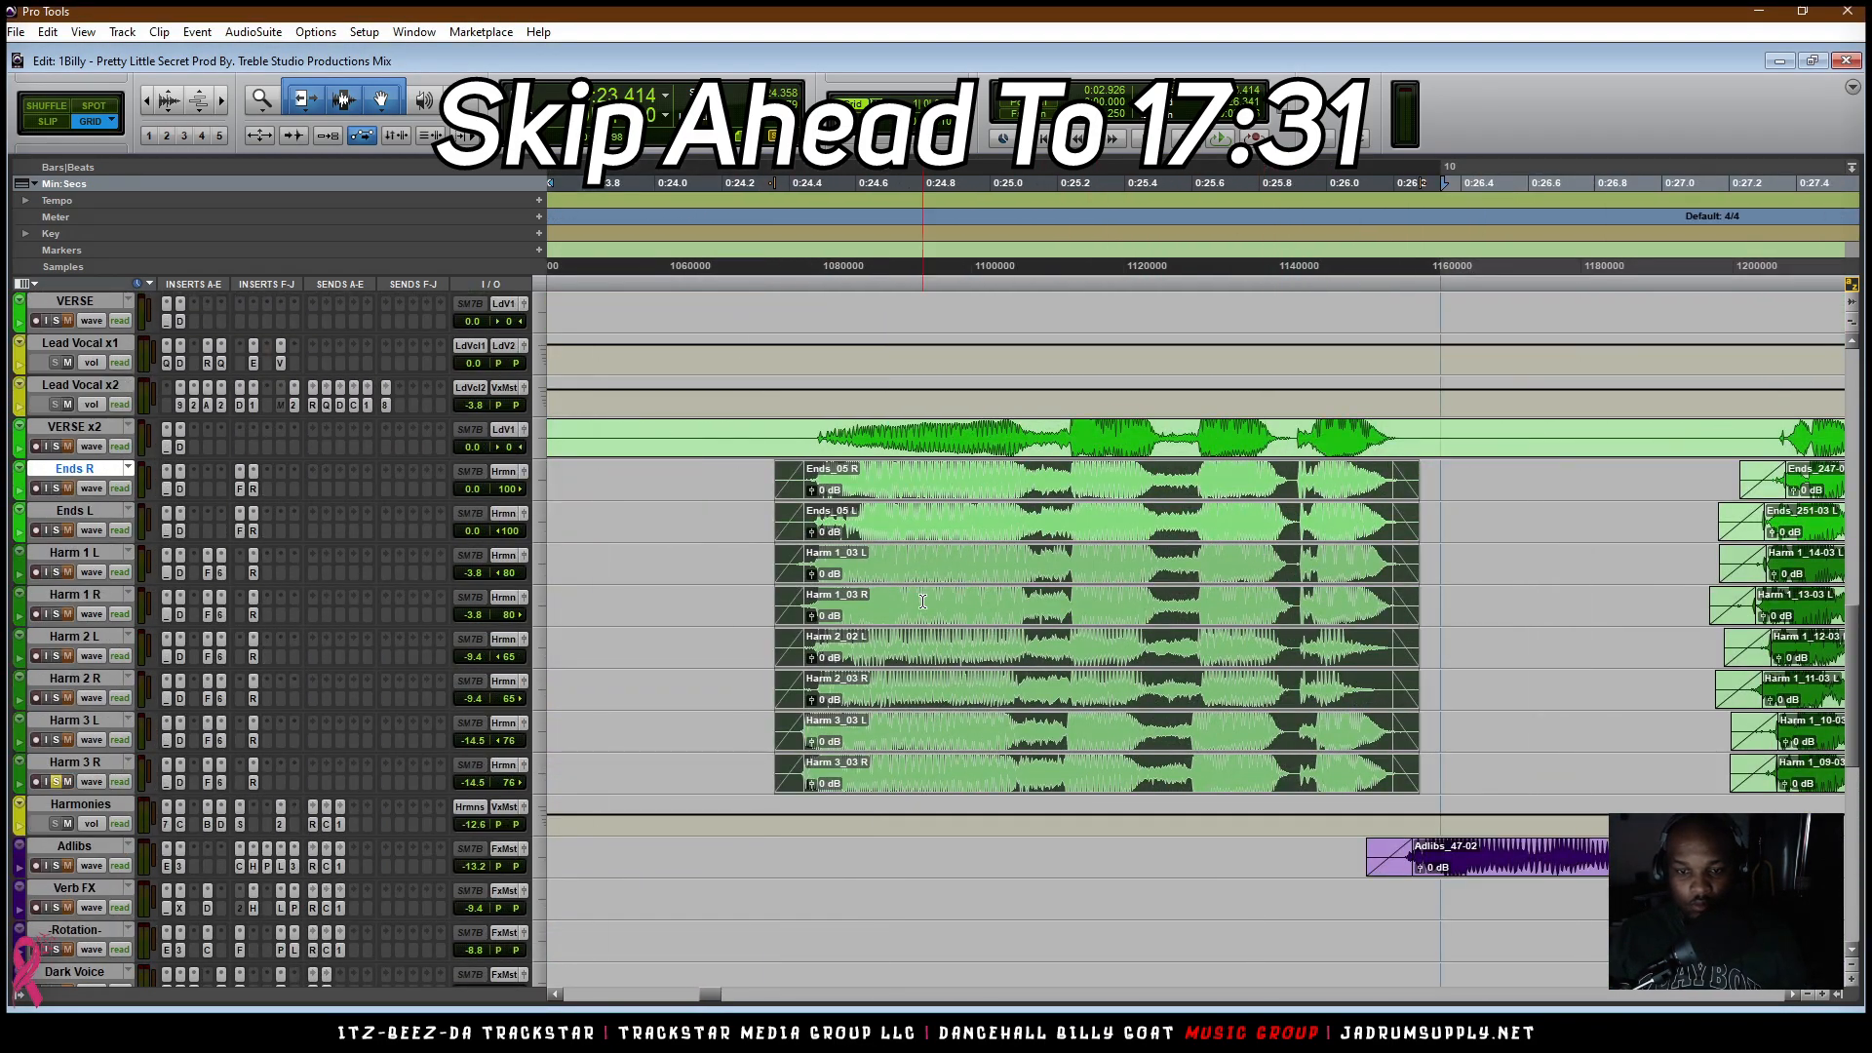
# Step: Place the cursor before the phrase and solo VERSE x2 together with the Ends and Harm tracks
pyautogui.click(624, 449)
pyautogui.click(598, 469)
pyautogui.press('space')
pyautogui.press('space')
pyautogui.click(56, 739)
pyautogui.click(56, 685)
pyautogui.click(56, 699)
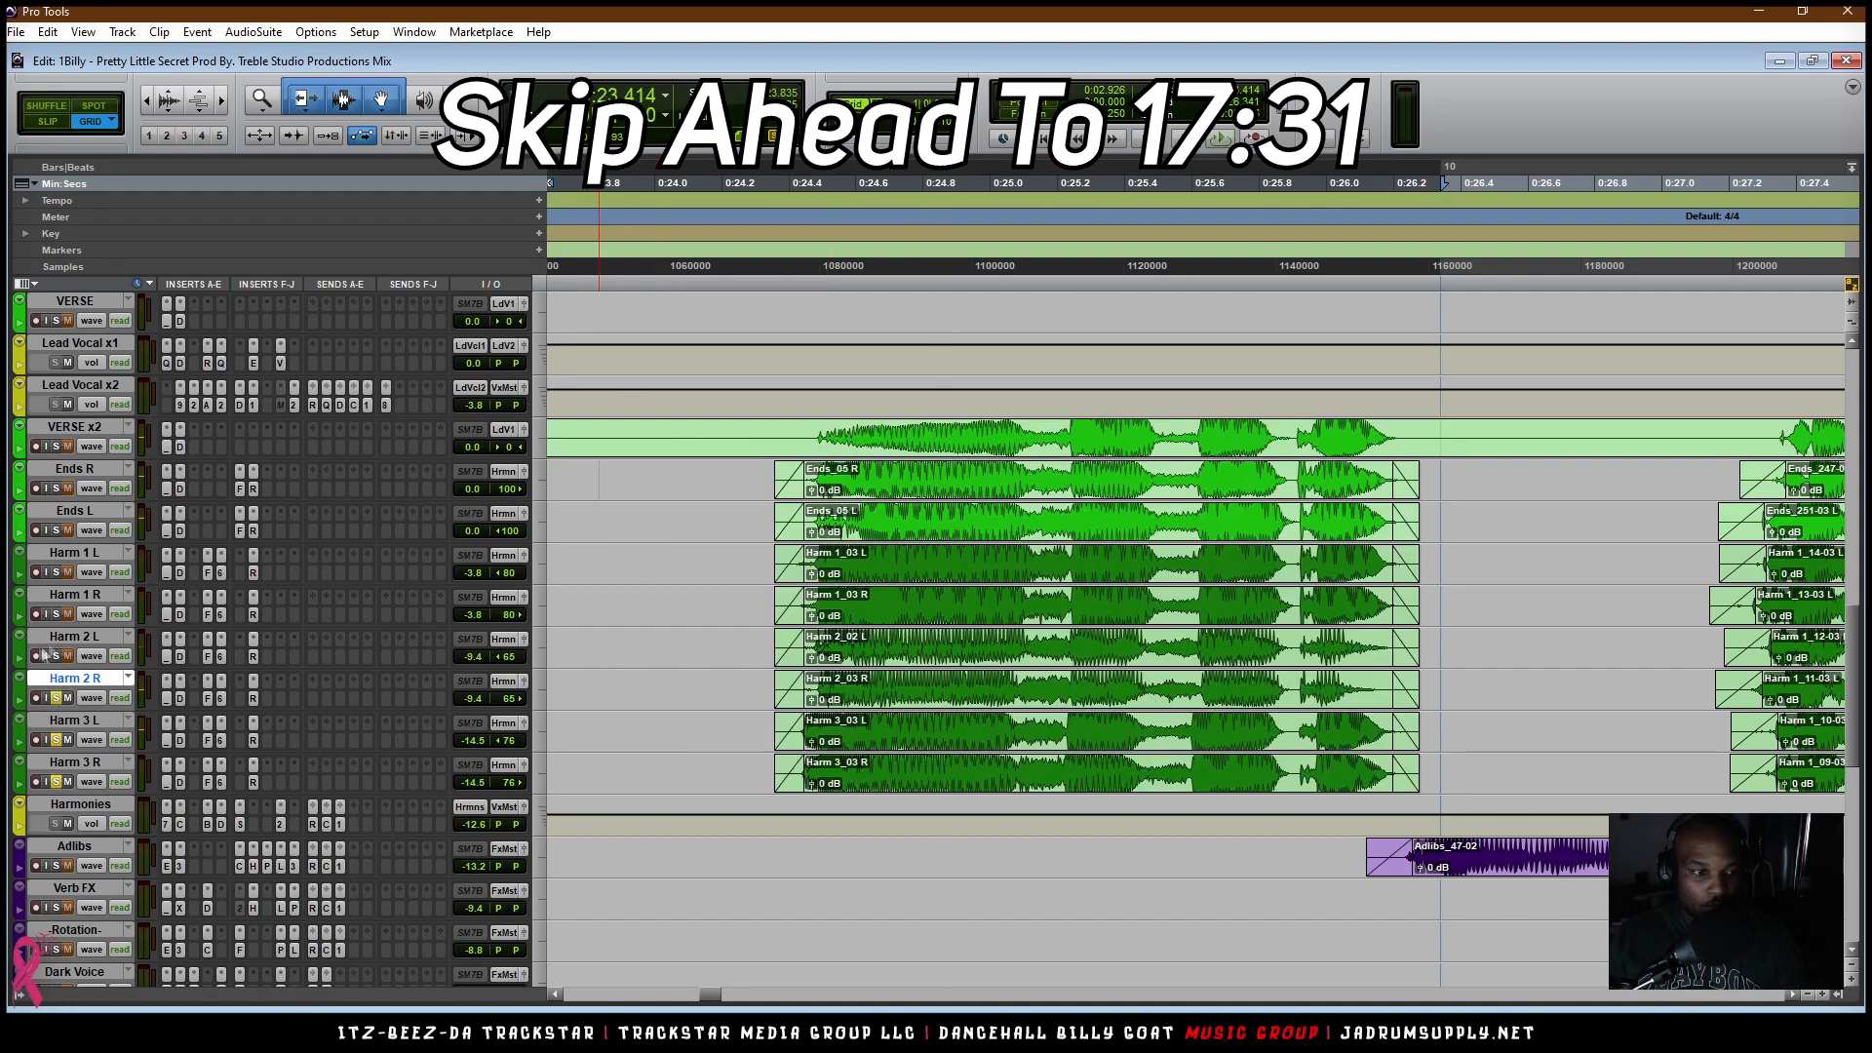
pyautogui.click(42, 639)
pyautogui.keyDown('shift'); pyautogui.click(57, 429); pyautogui.keyUp('shift')
pyautogui.keyDown('alt'); pyautogui.keyDown('shift'); pyautogui.click(58, 487); pyautogui.keyUp('shift'); pyautogui.keyUp('alt')
# Step: Play the verse from bar 8 and listen to the aligned Ends and Harm doubles against the VERSE x2 lead
pyautogui.press('space')
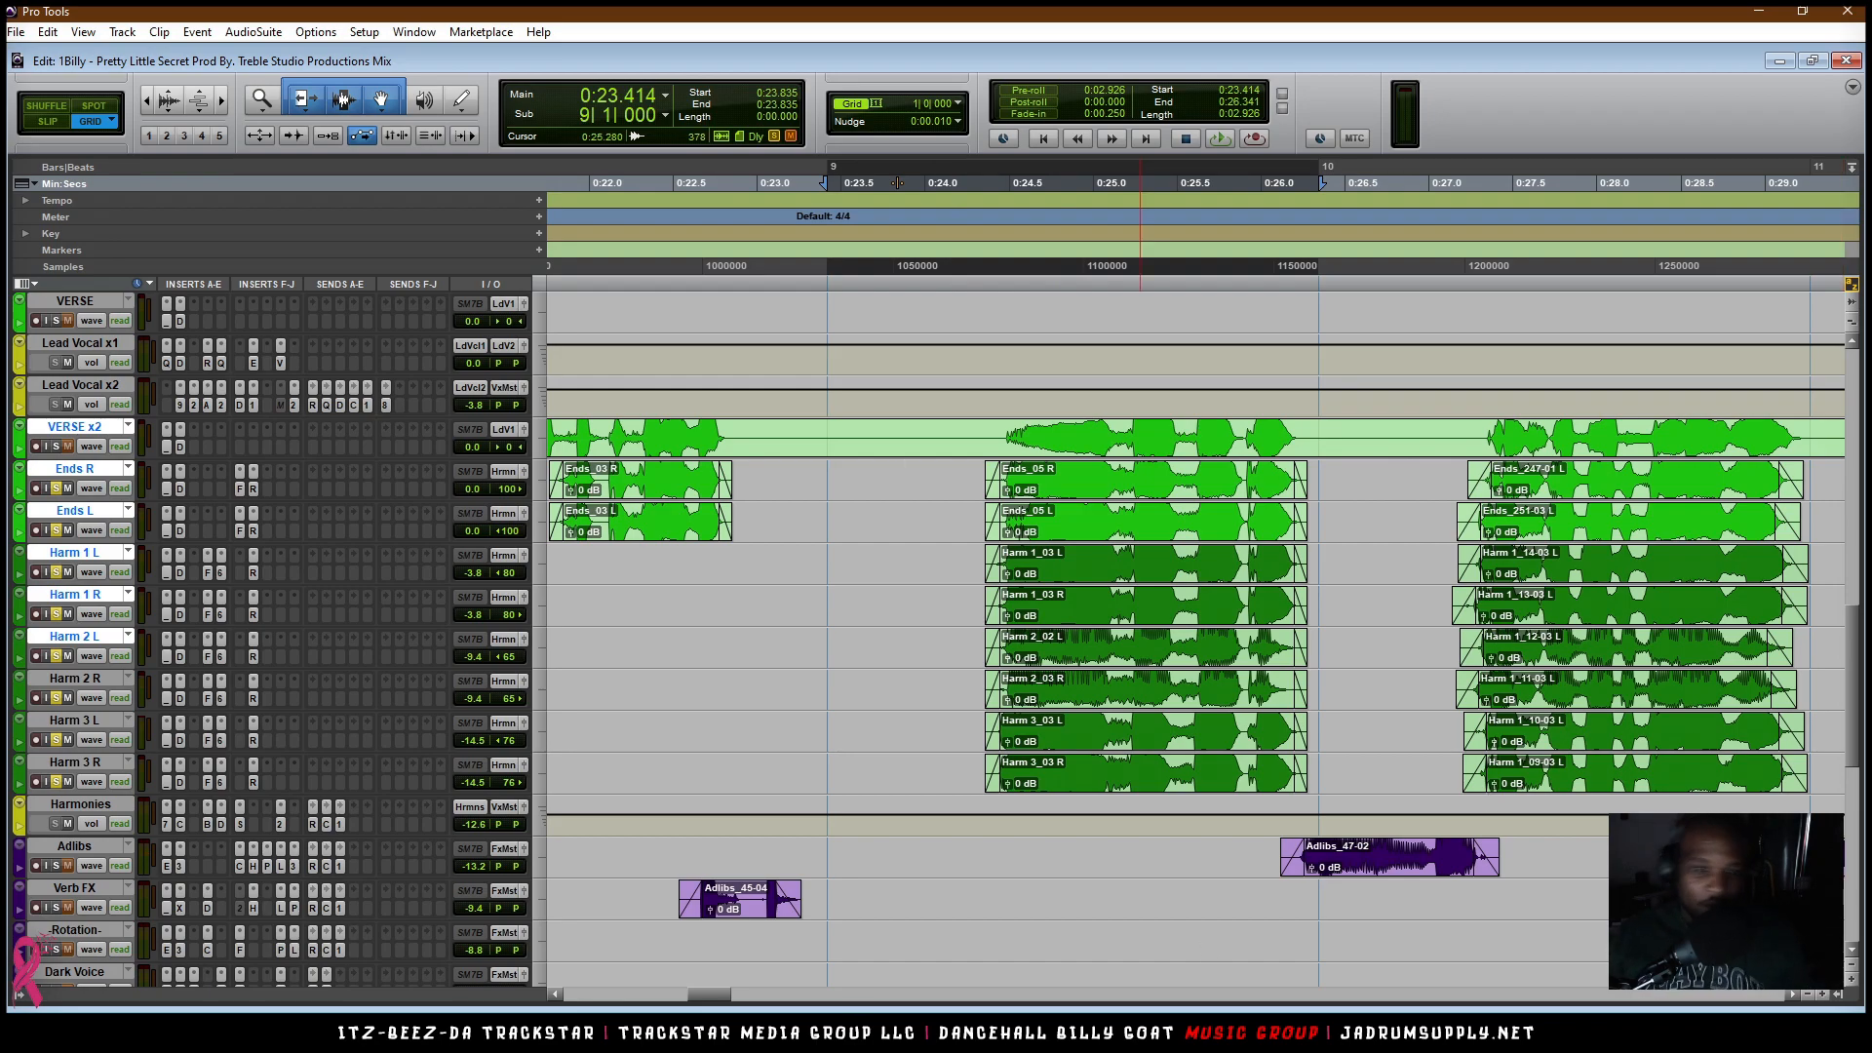
pyautogui.press('r')
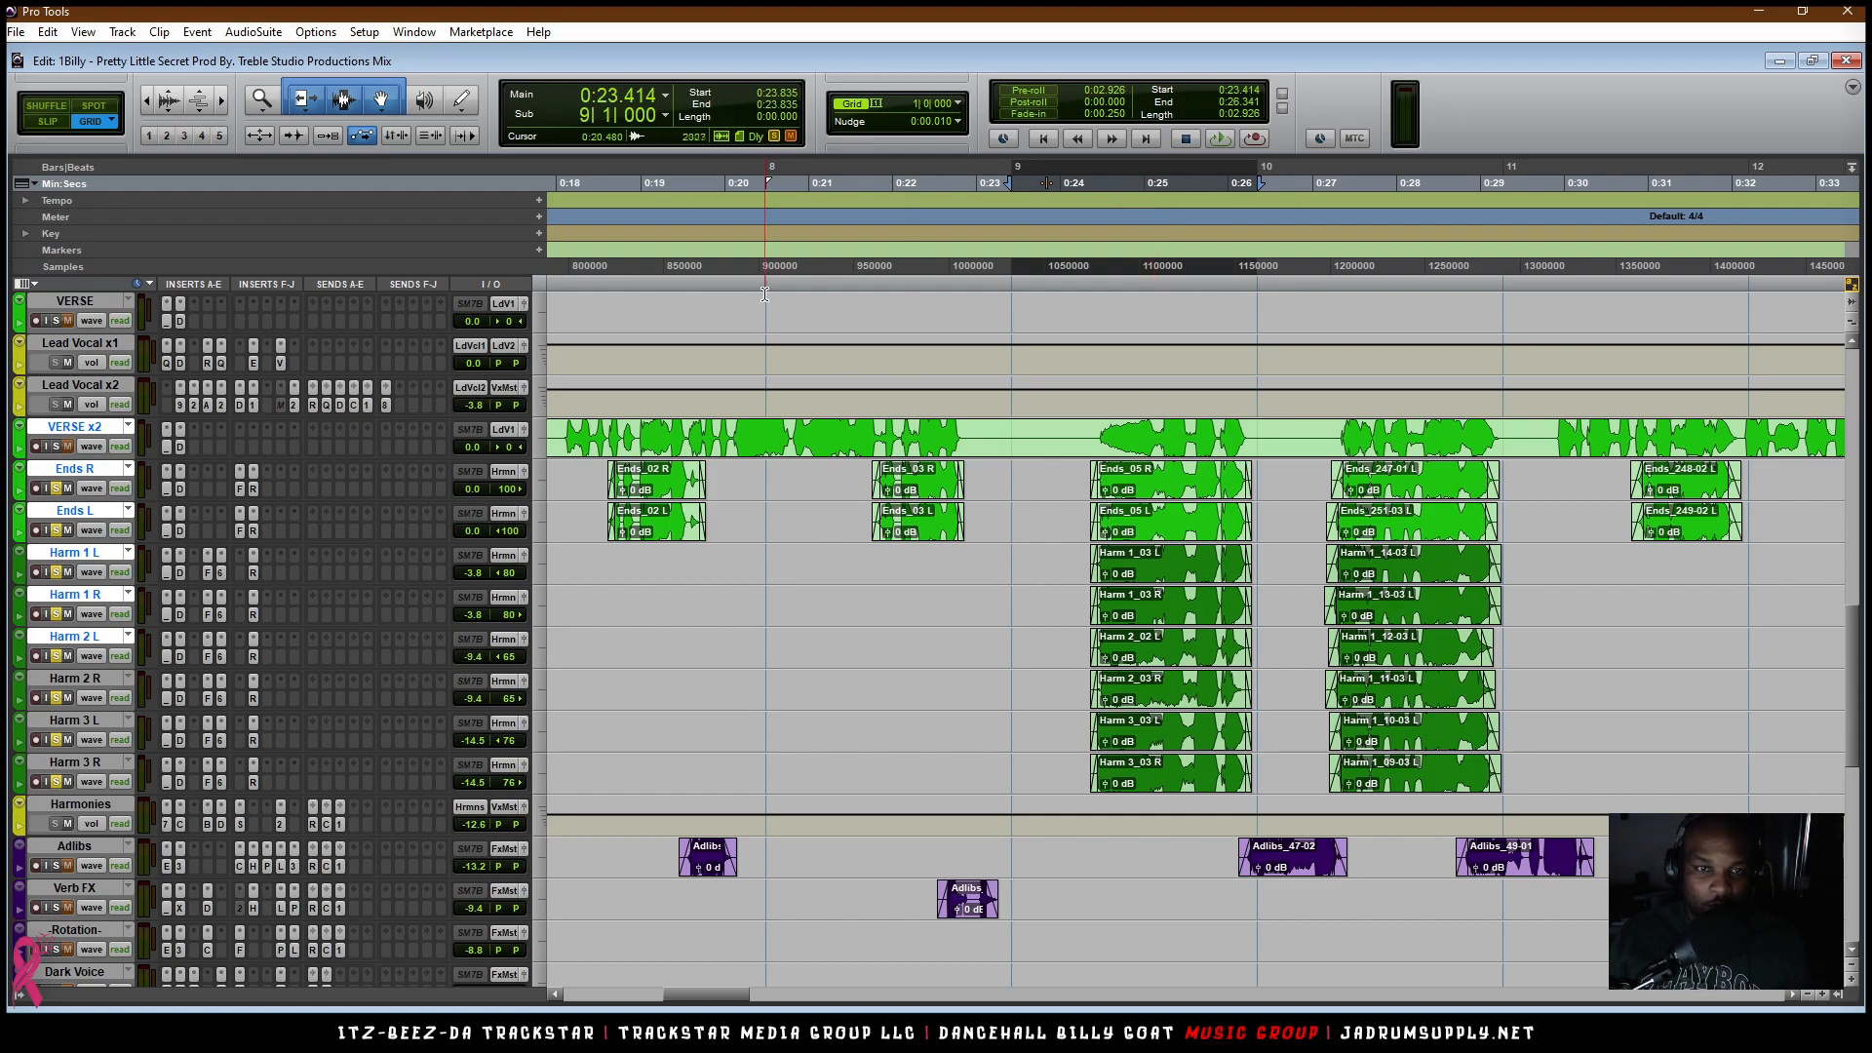
pyautogui.hotkey('ctrl', 'a')
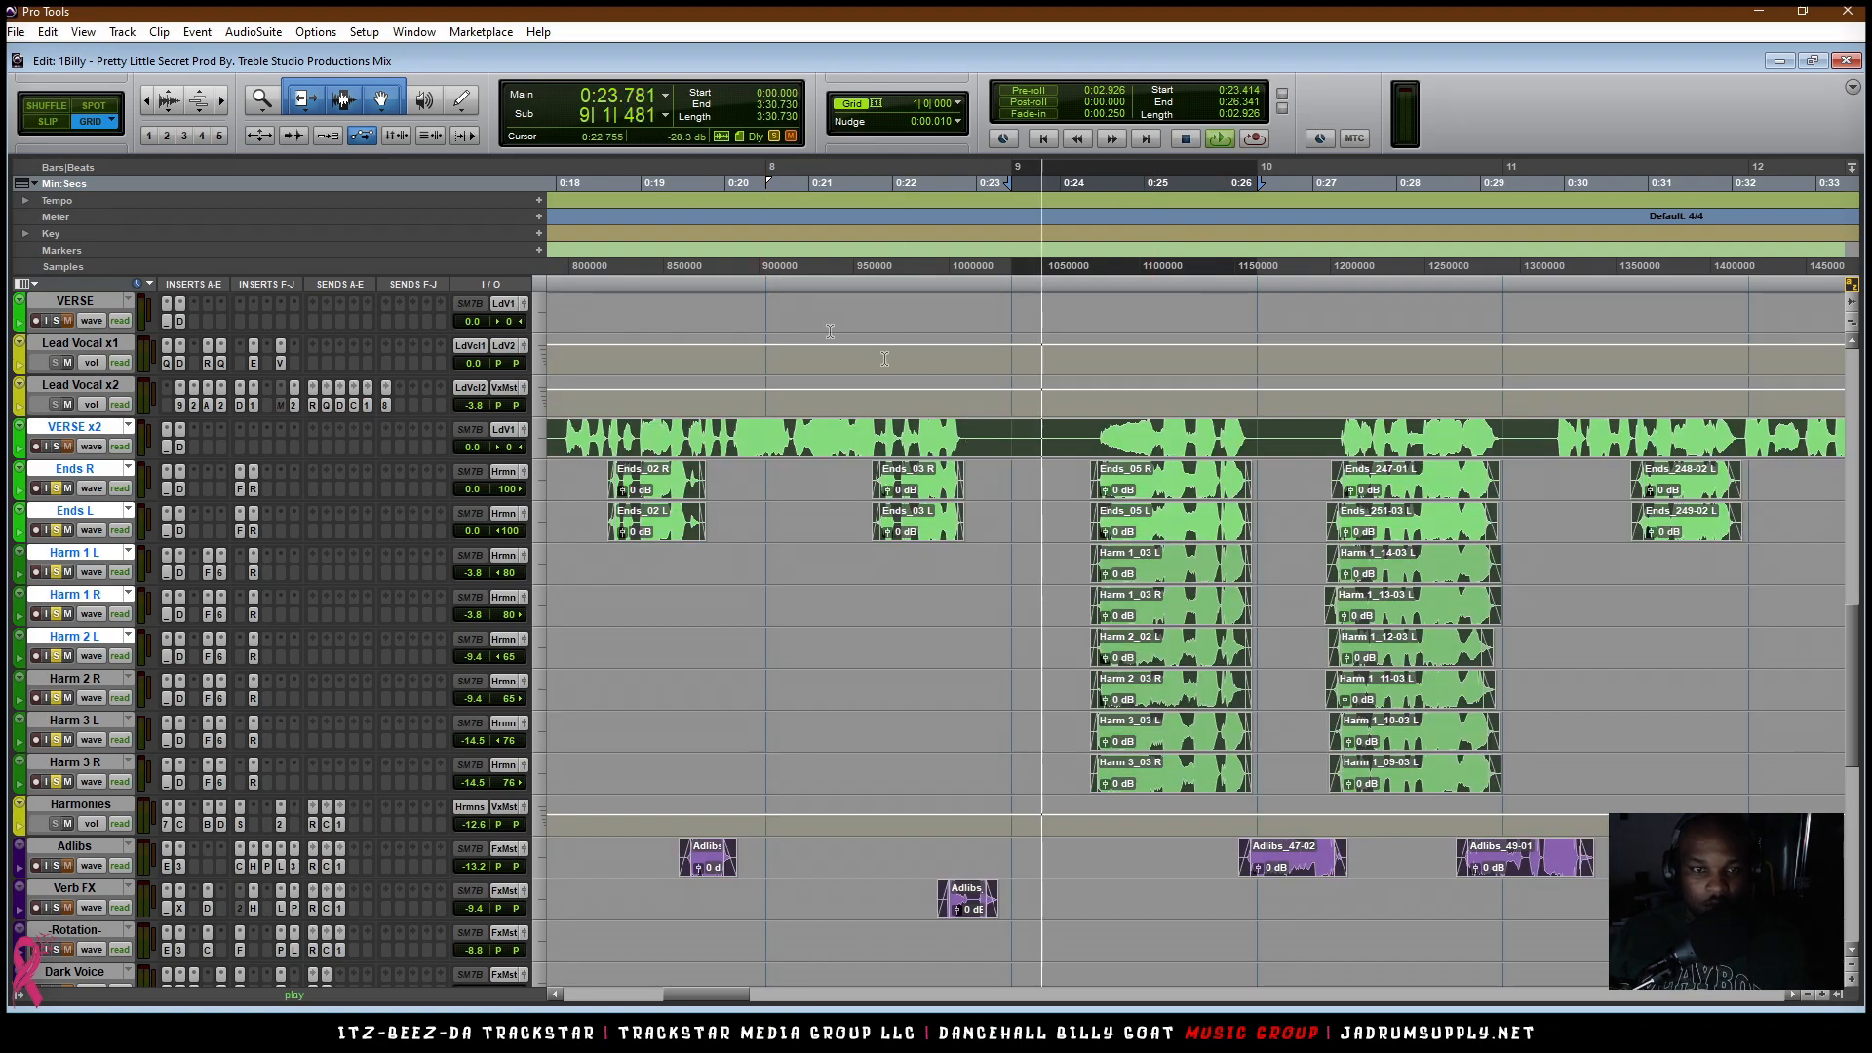
pyautogui.click(769, 436)
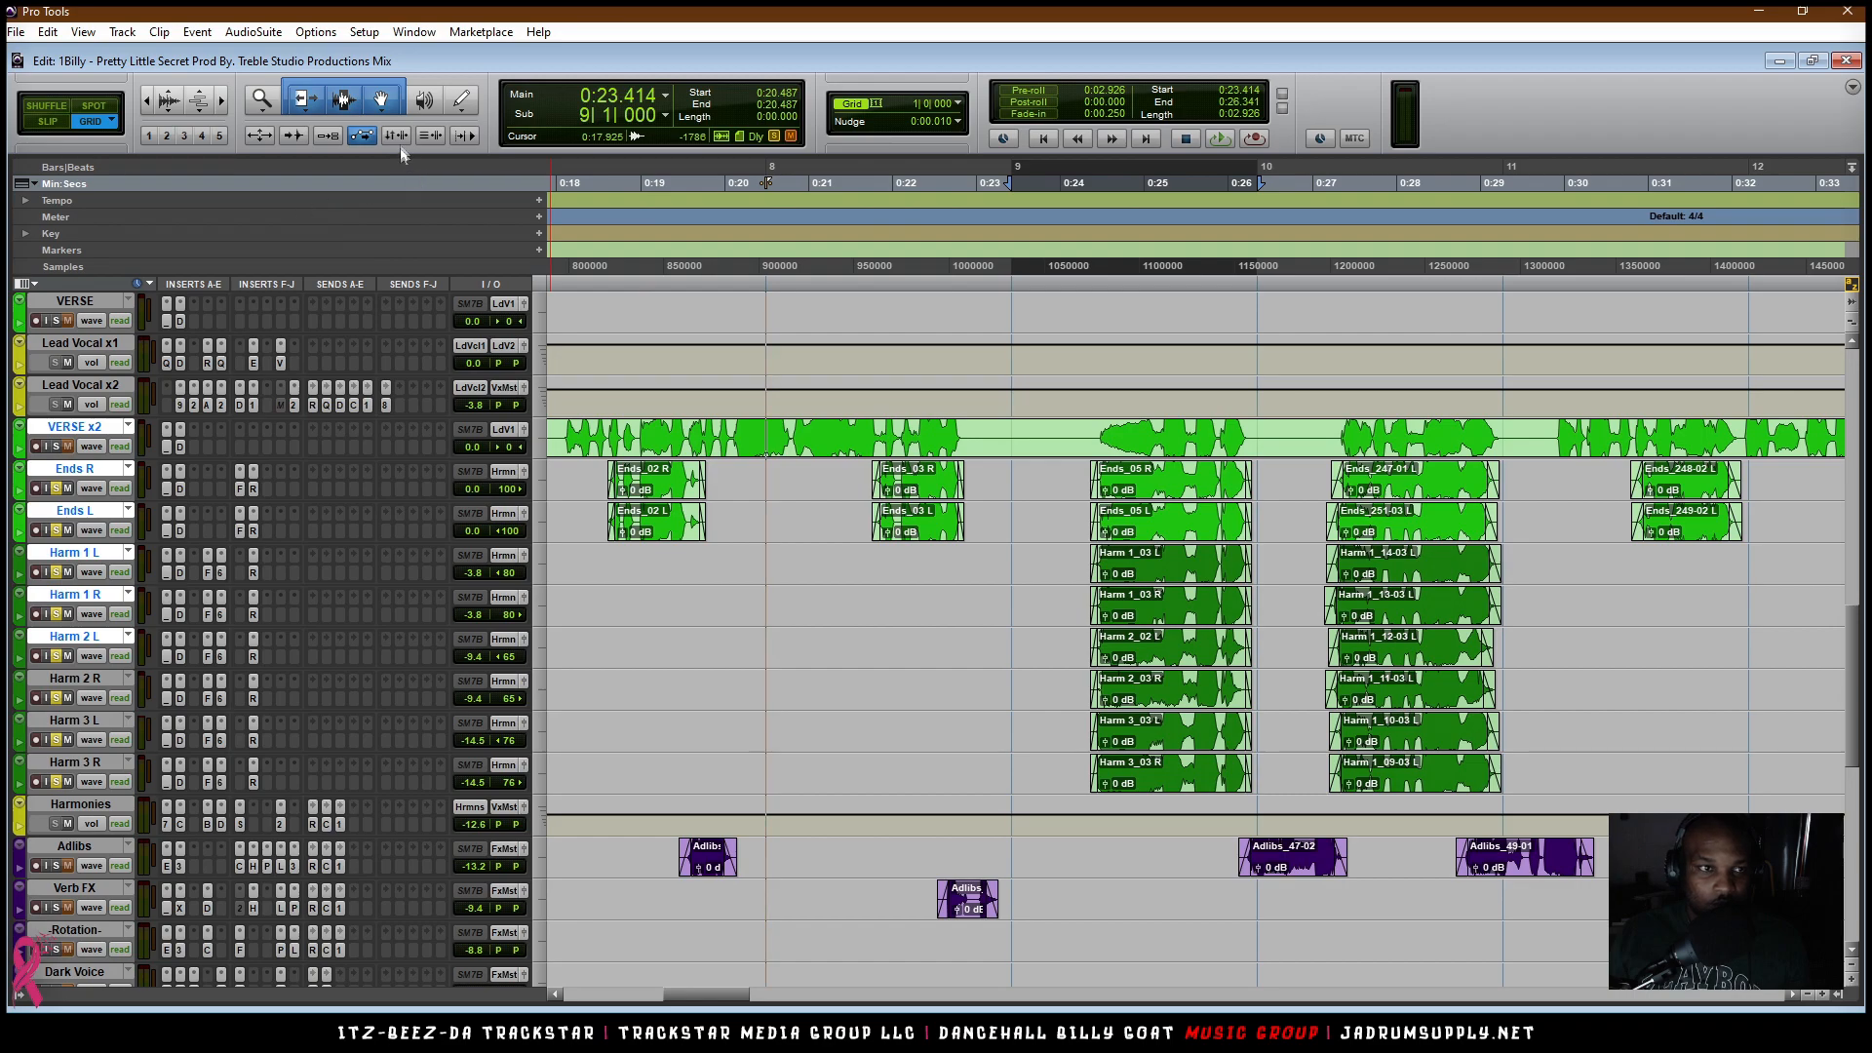
pyautogui.press('space')
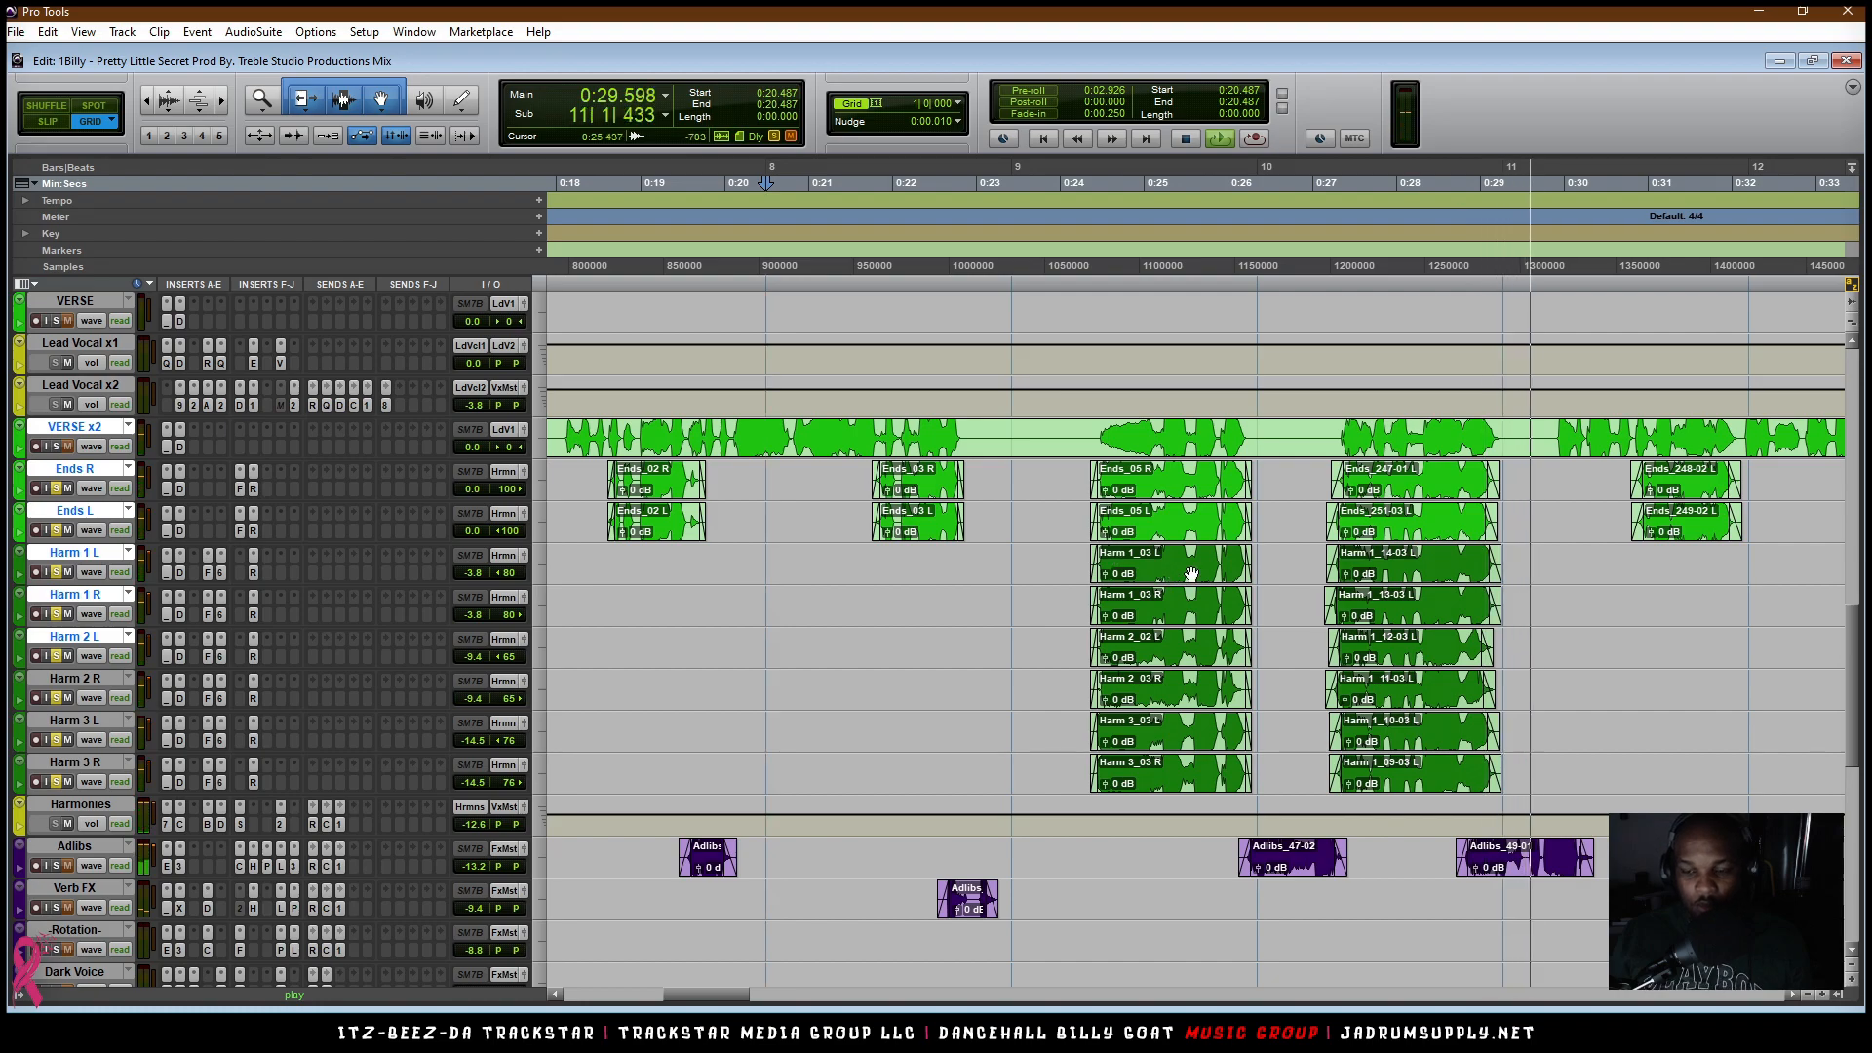
pyautogui.press('space')
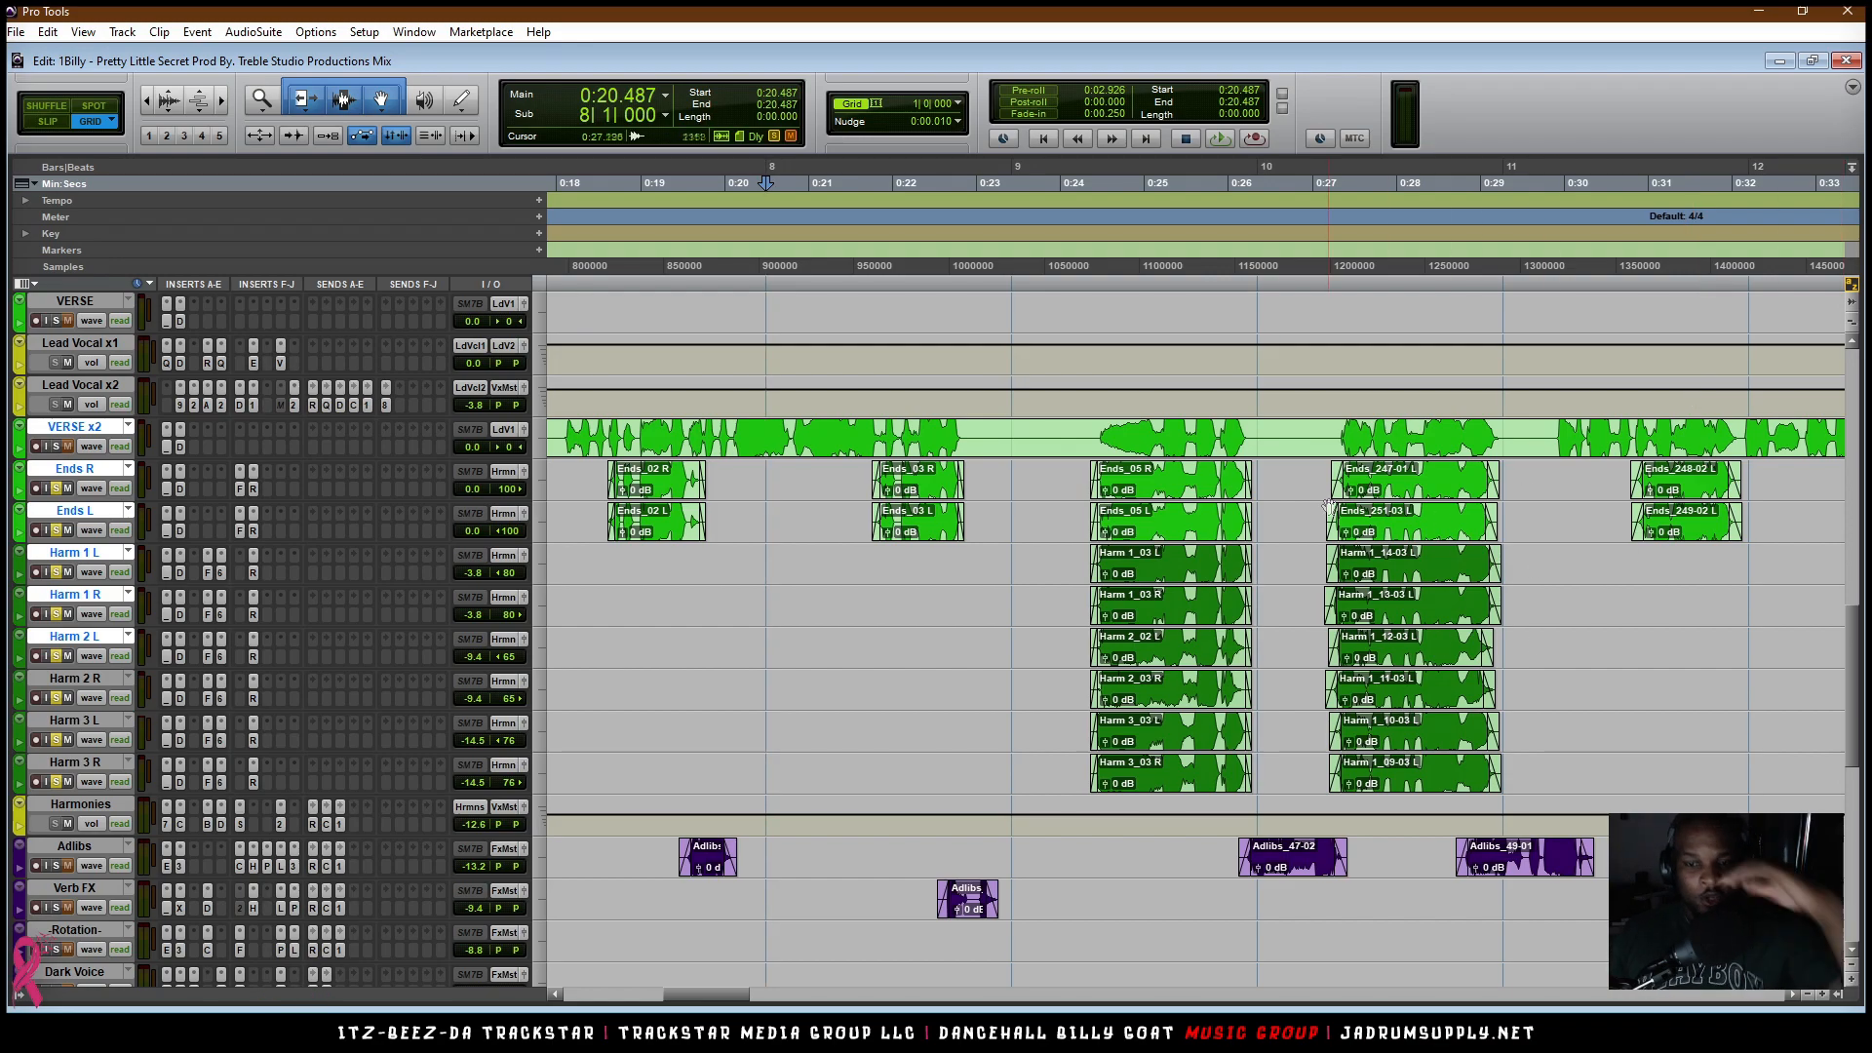
pyautogui.press('r')
pyautogui.press('r')
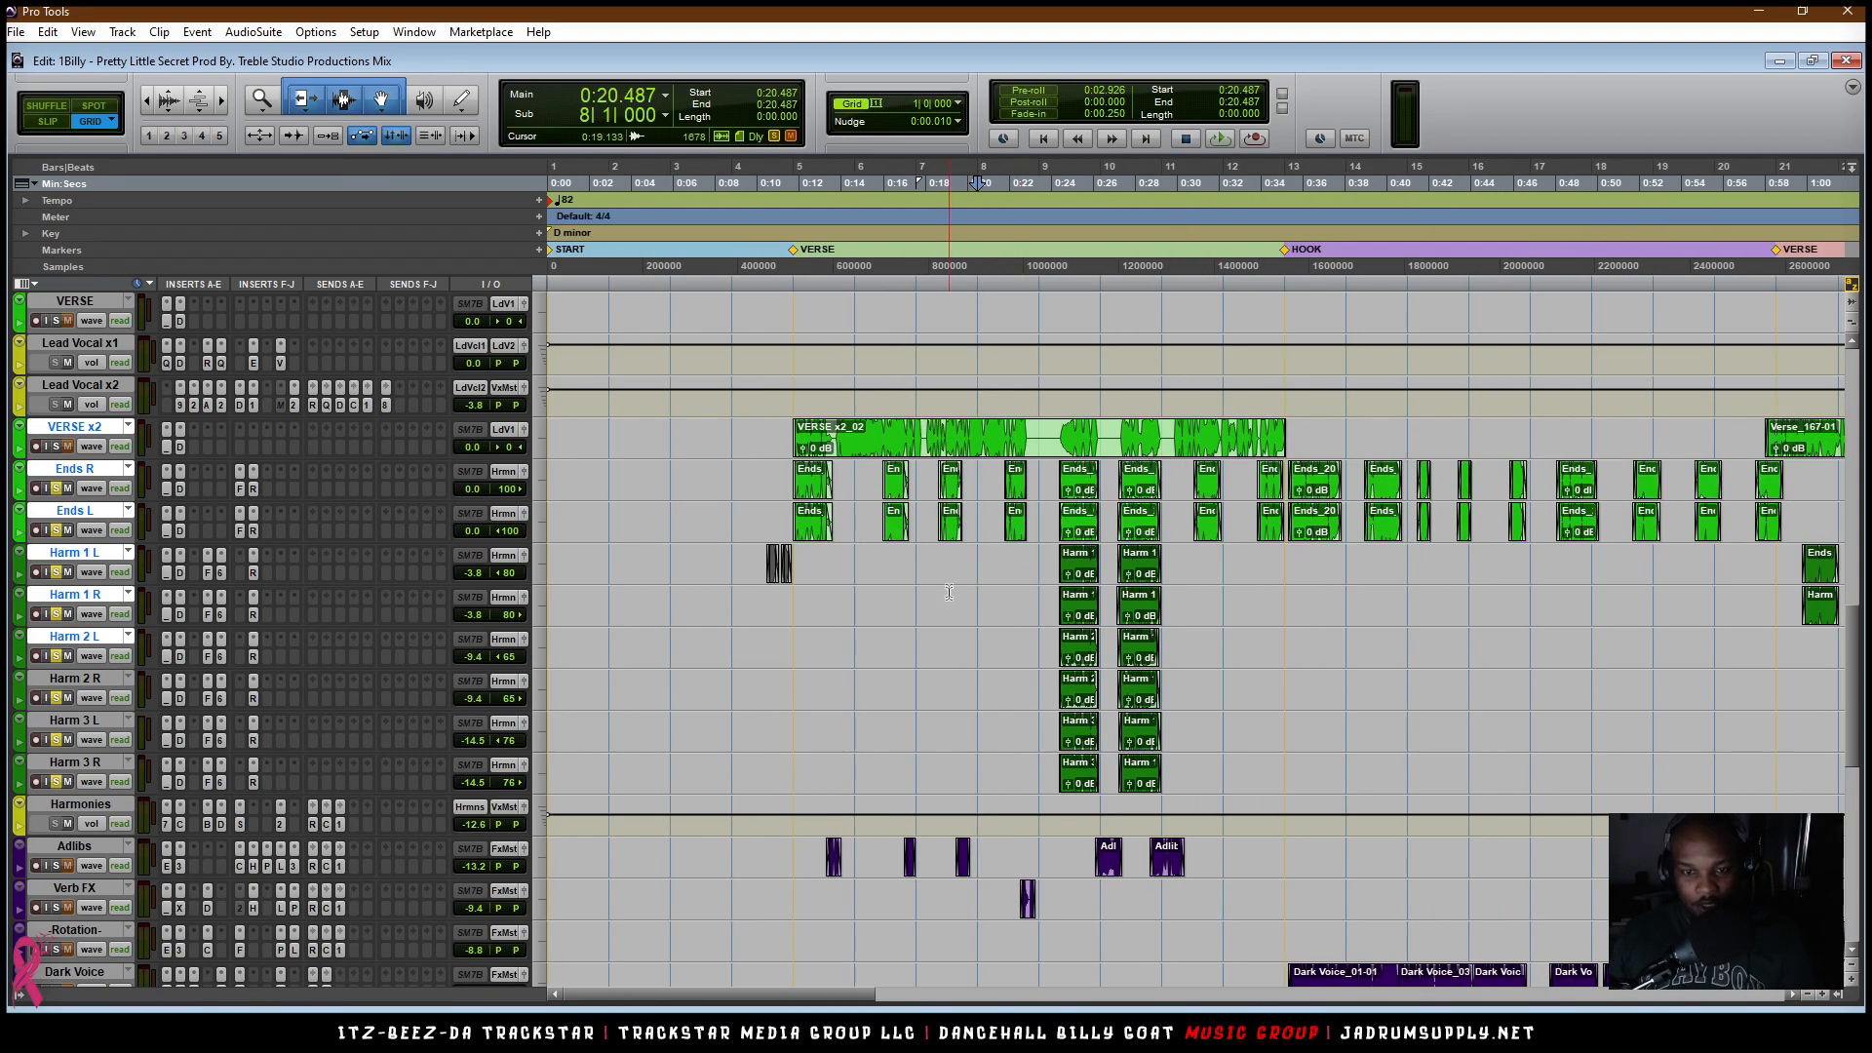